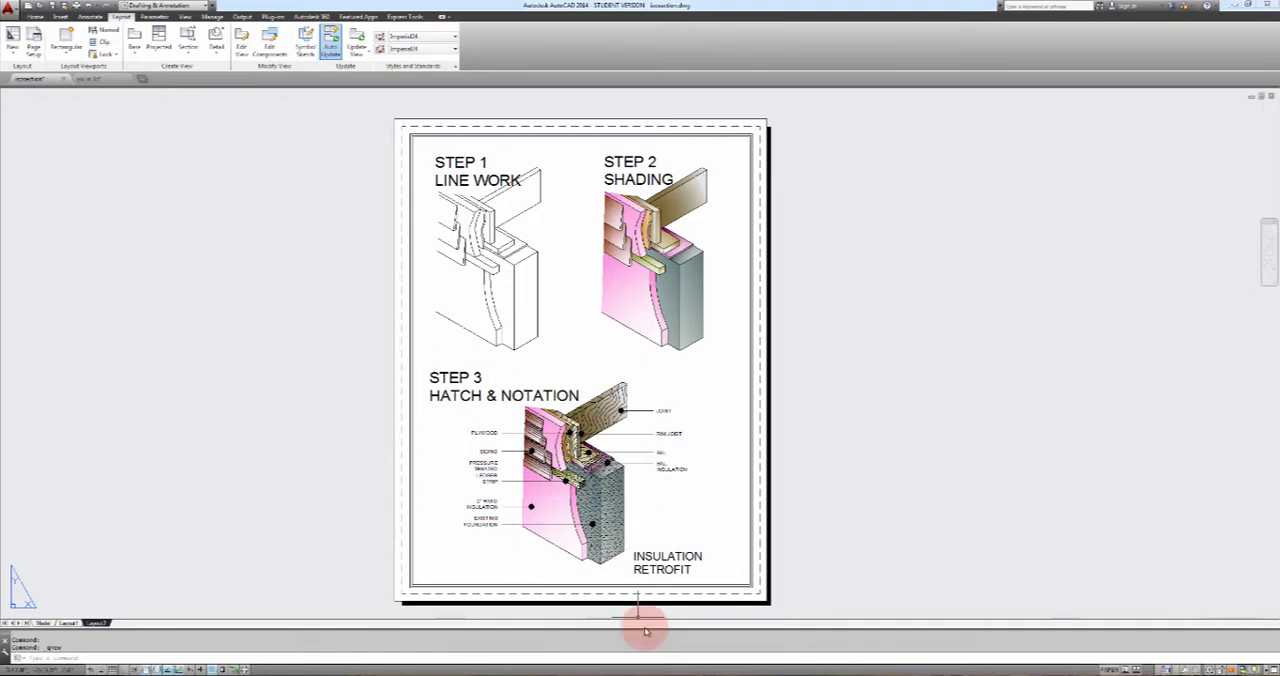
Review the isometric assignment requirements and the Stone Parapet @ Roof example in Word, and return to AutoCAD
click(660, 665)
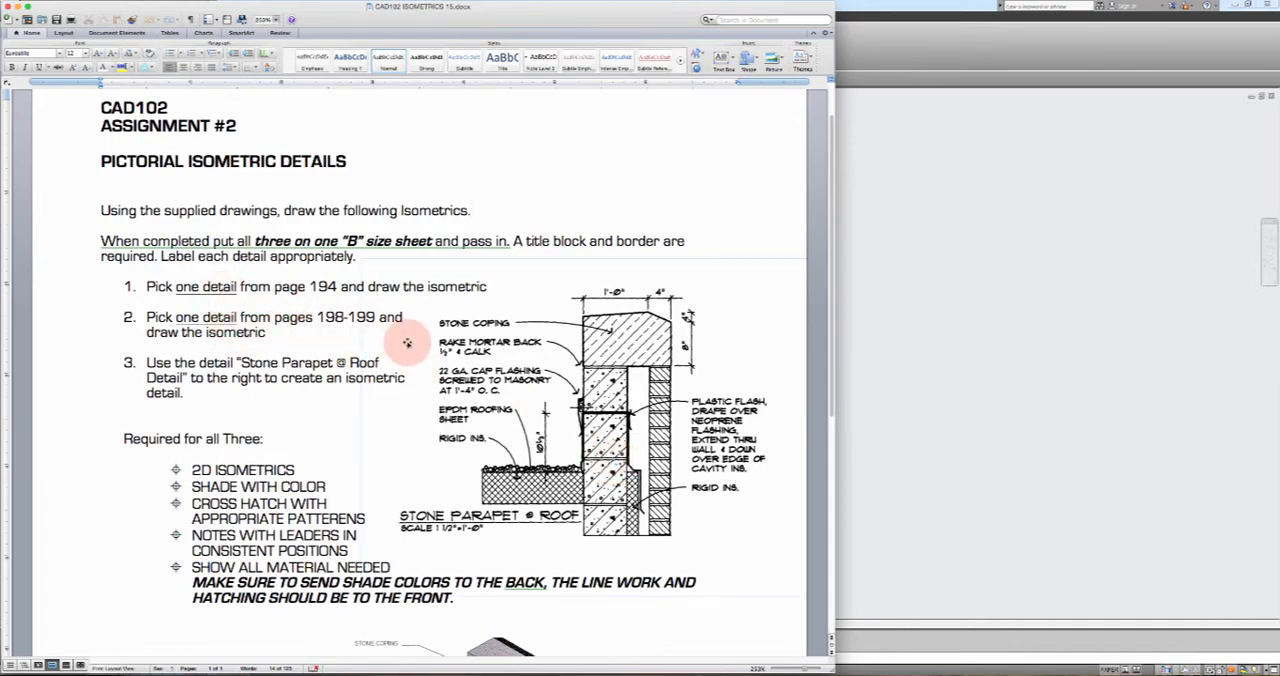
scroll(400, 335, down, 5)
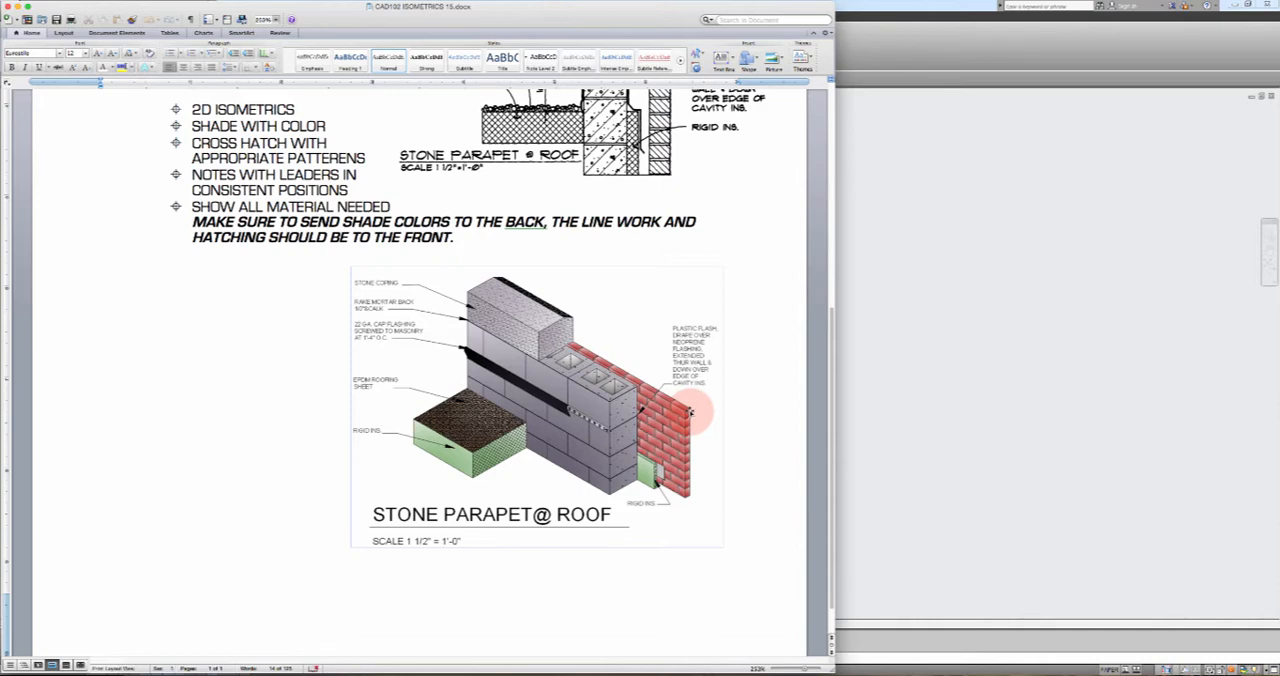
click(900, 410)
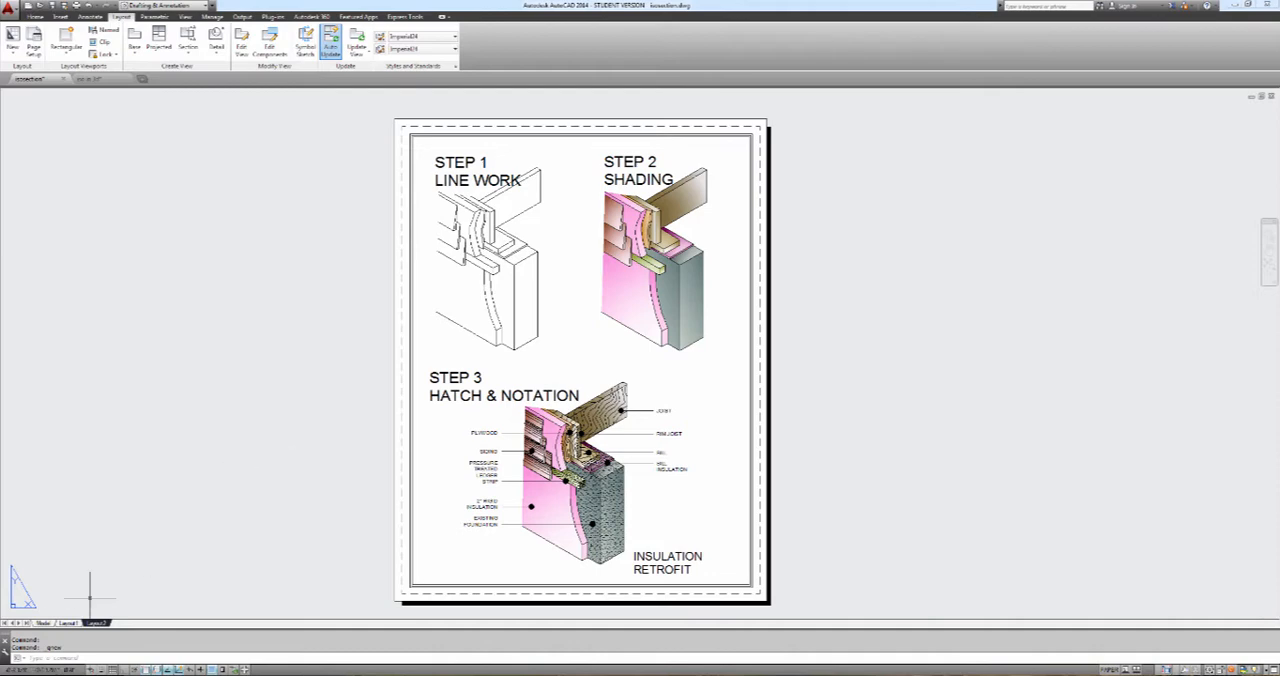
Examine the insulation retrofit isometric in model space and view its 3D version in the "iso in 3d" drawing from several angles
click(44, 623)
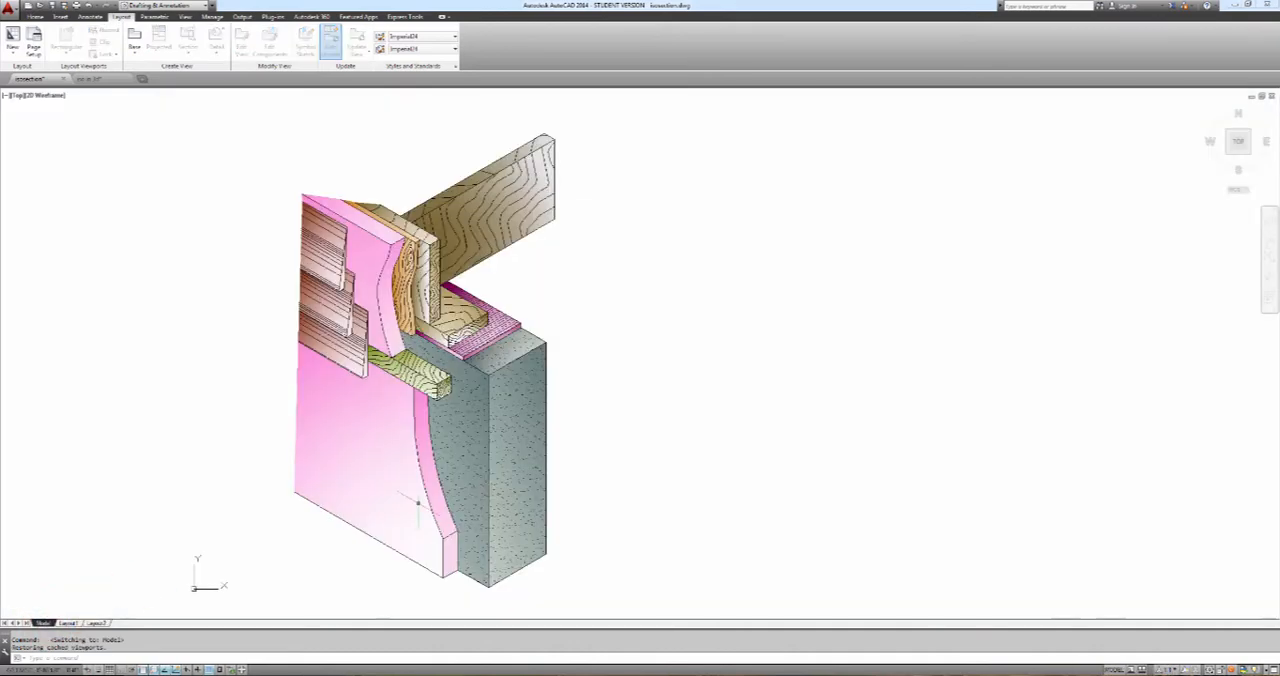
middle_drag(560, 312, 735, 297)
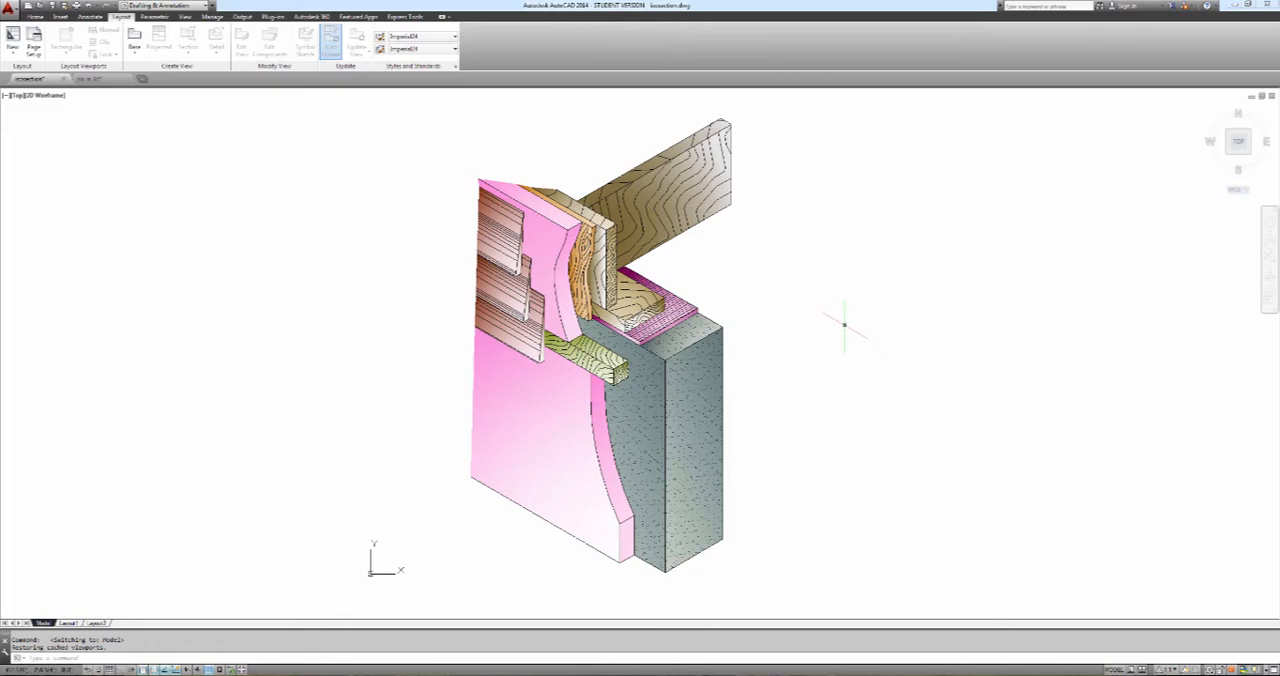
shift+middle_drag(843, 319, 920, 271)
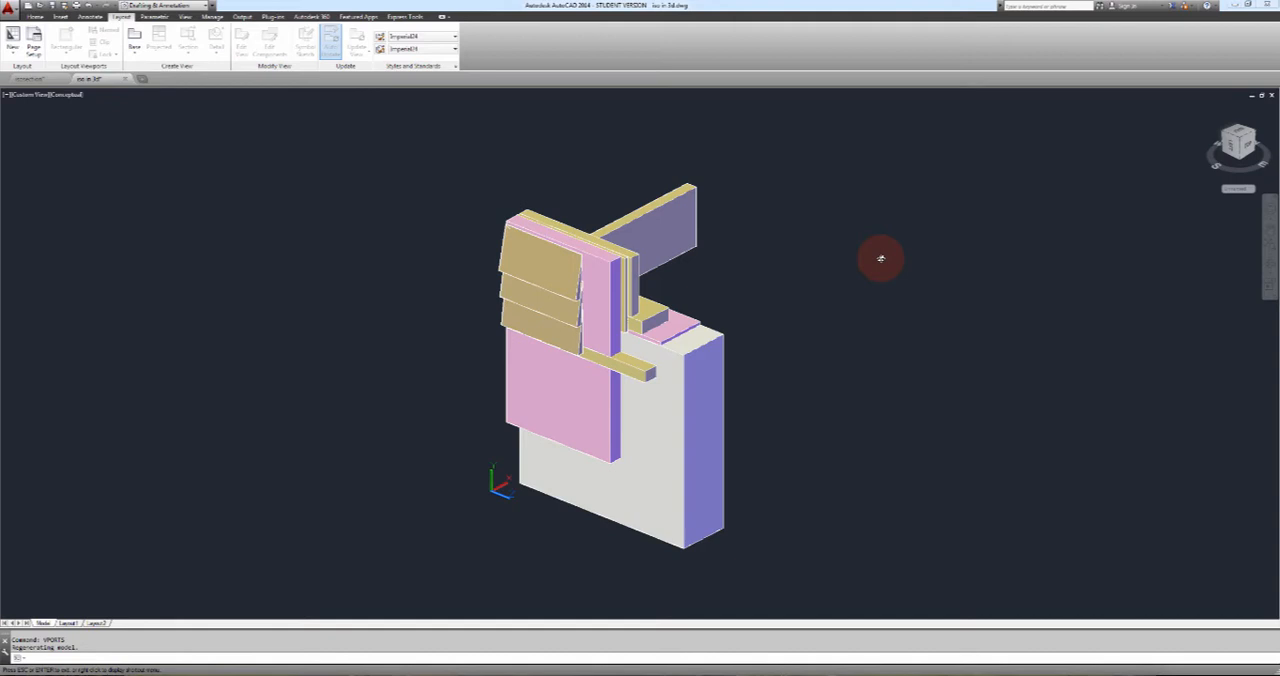
mouse_move(883, 257)
shift+middle_down()
mouse_move(737, 282)
mouse_move(689, 251)
mouse_move(666, 183)
mouse_move(686, 109)
mouse_move(680, 243)
mouse_move(620, 271)
shift+middle_up()
shift+middle_drag(777, 274, 575, 271)
shift+middle_drag(834, 289, 627, 295)
shift+middle_drag(820, 285, 608, 295)
shift+middle_drag(782, 298, 702, 303)
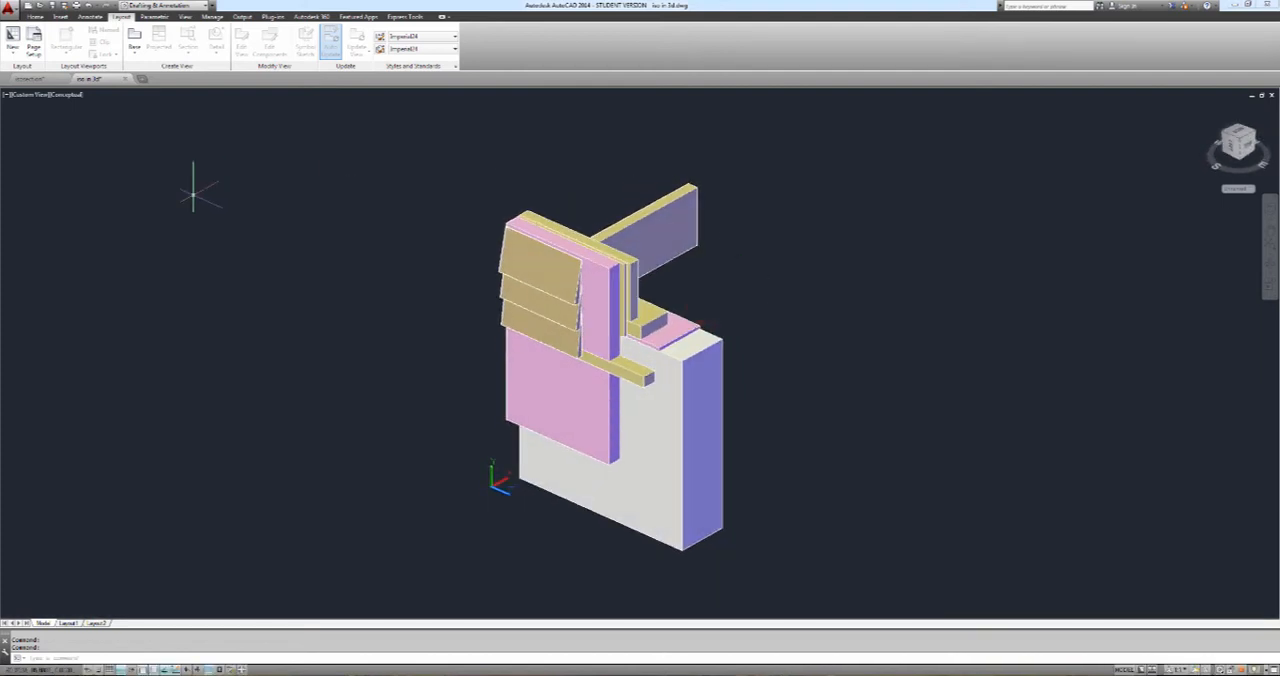
Close the "iso in 3d" drawing without saving changes and create a new drawing from the acad template
click(126, 80)
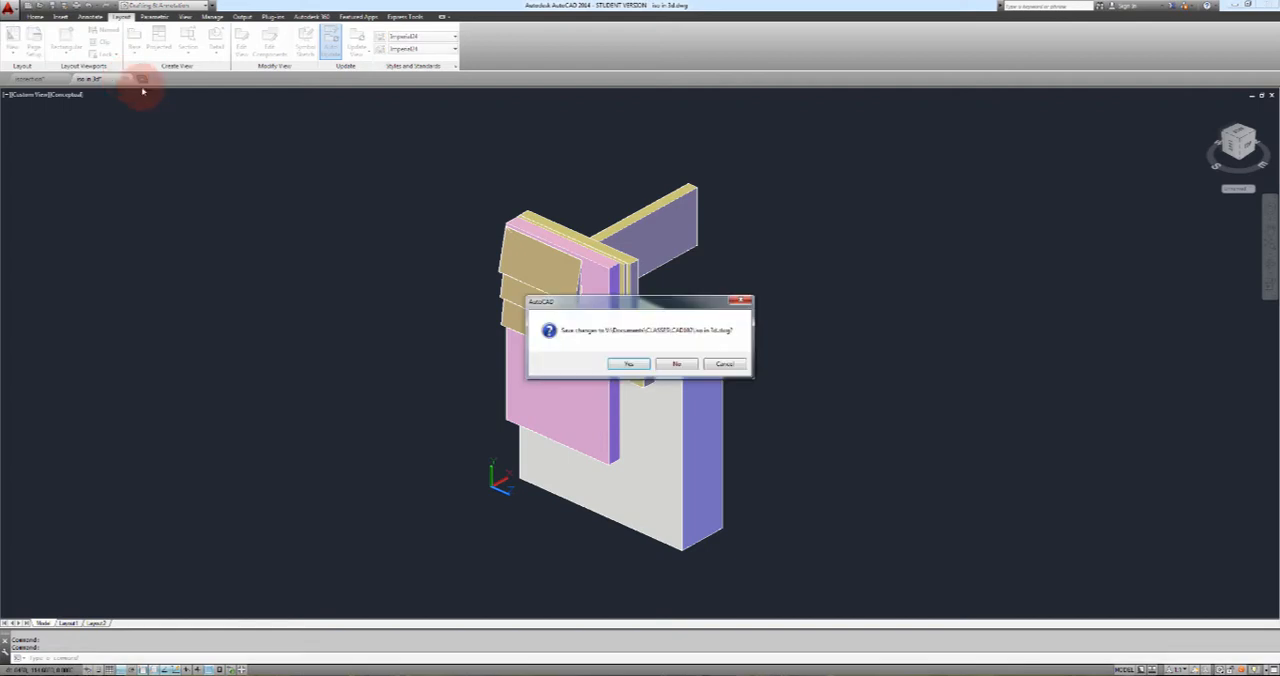
click(668, 366)
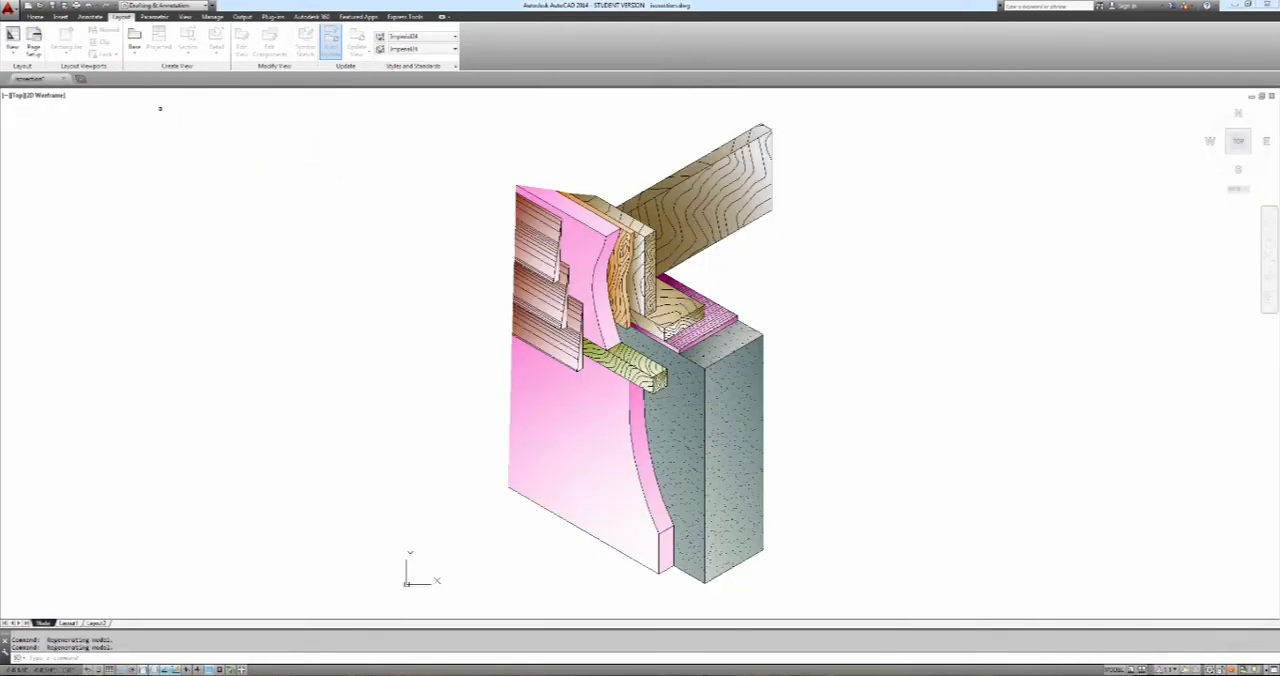
click(80, 78)
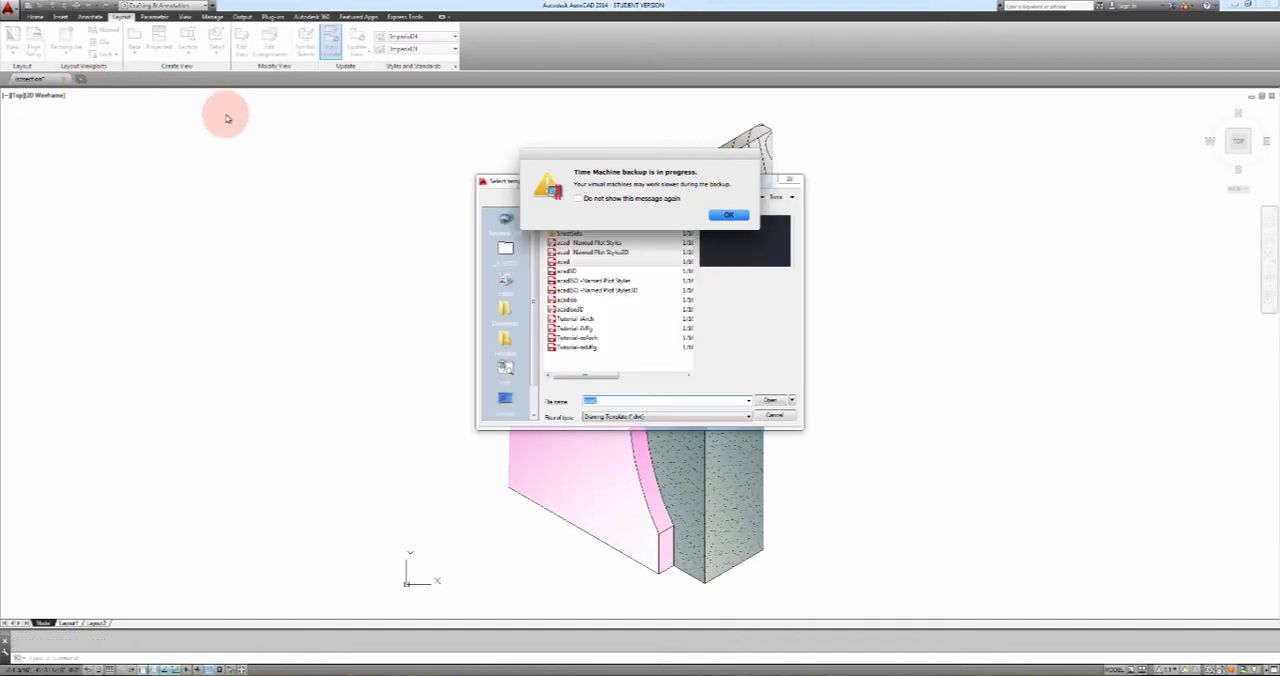
click(728, 214)
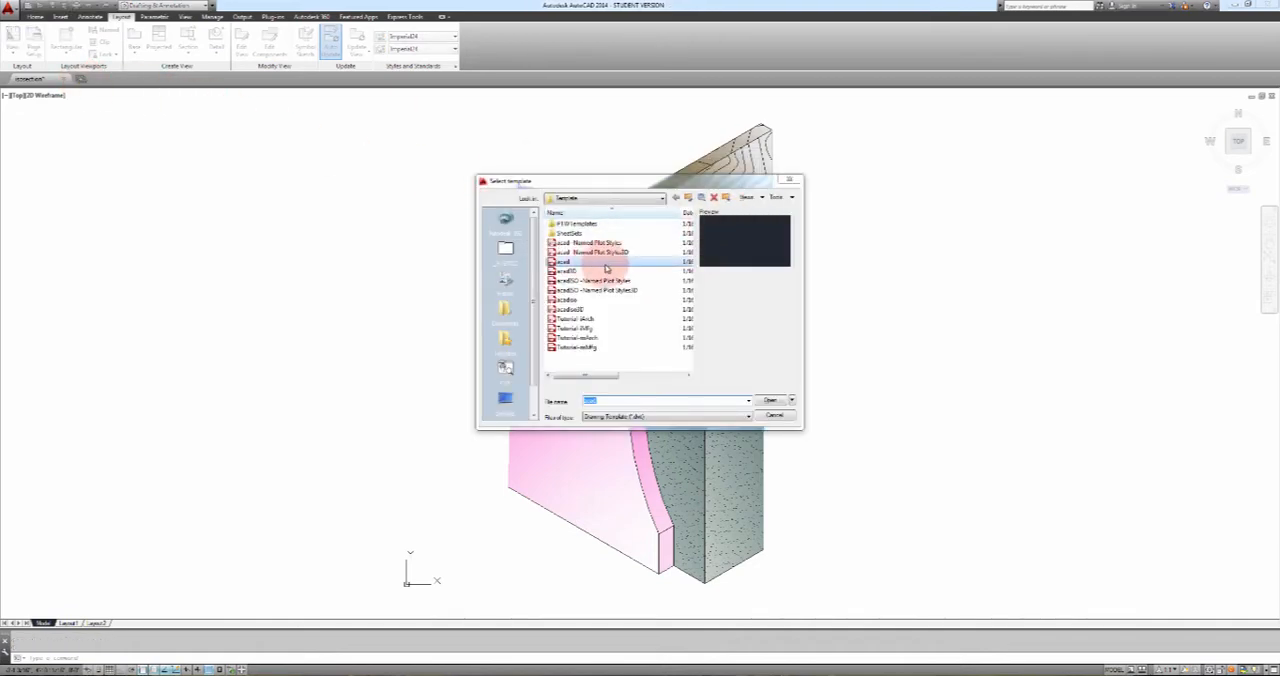
click(770, 400)
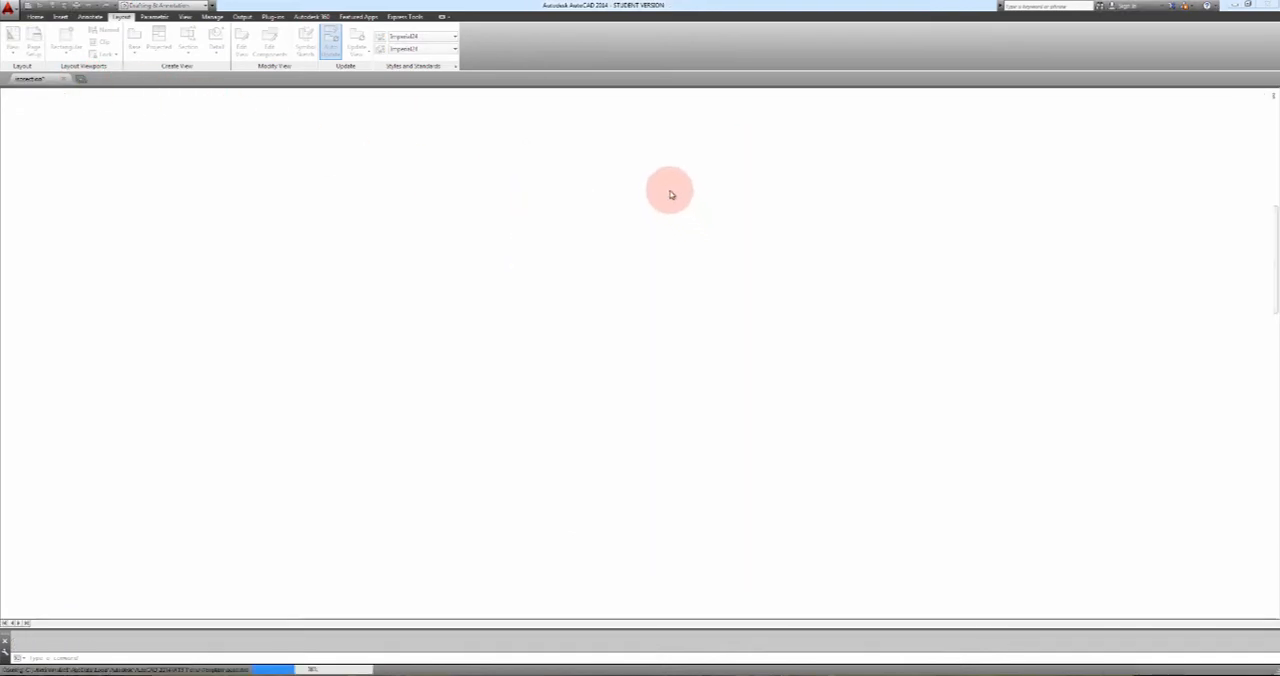
click(660, 371)
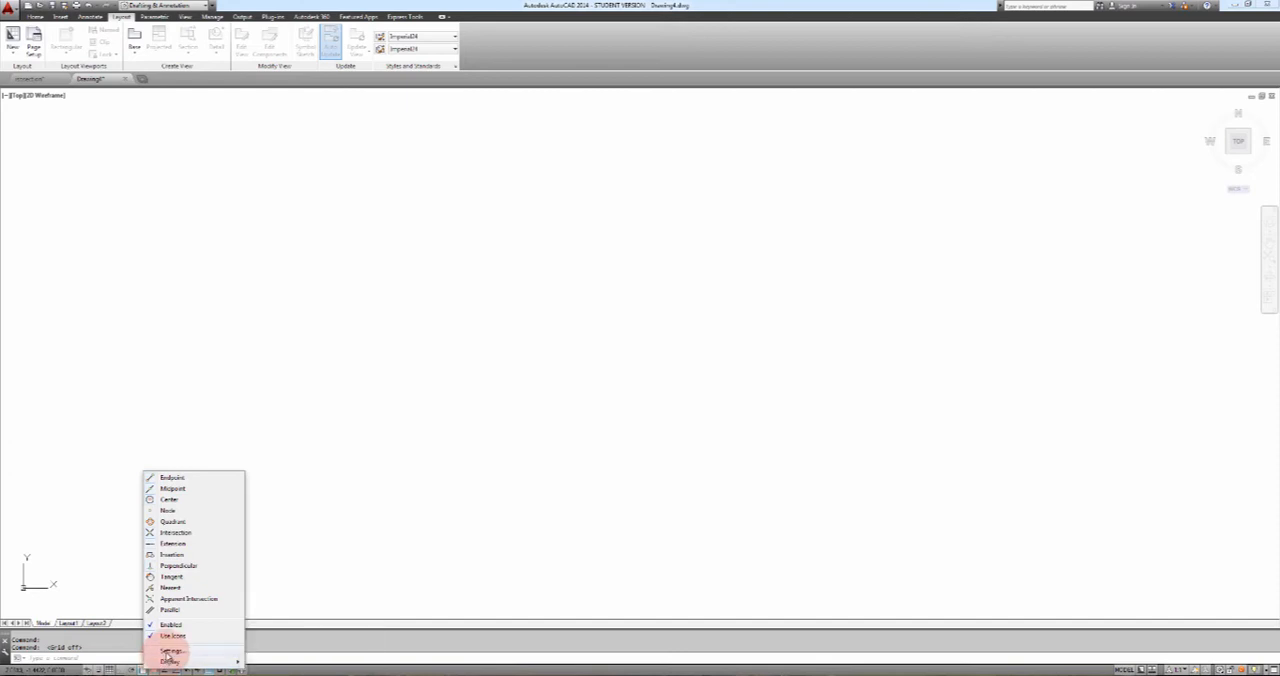
Turn off the grid and set the snap type to isometric snap in the drafting settings
click(172, 651)
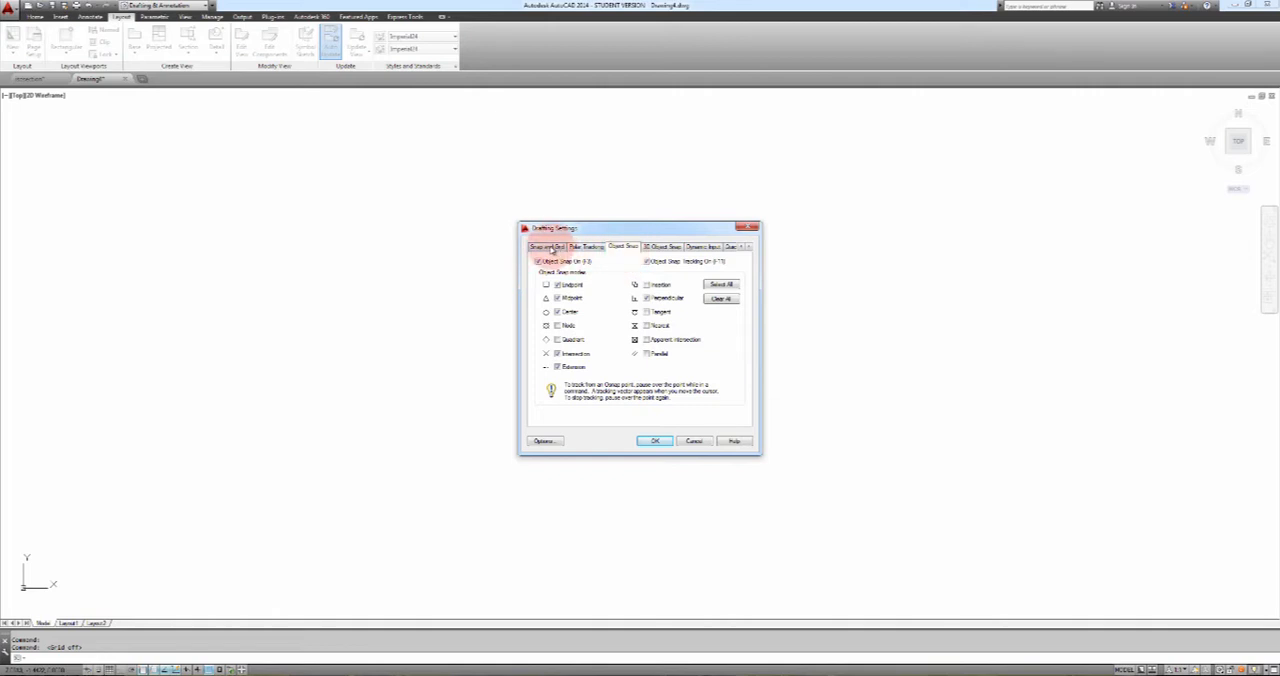
click(548, 247)
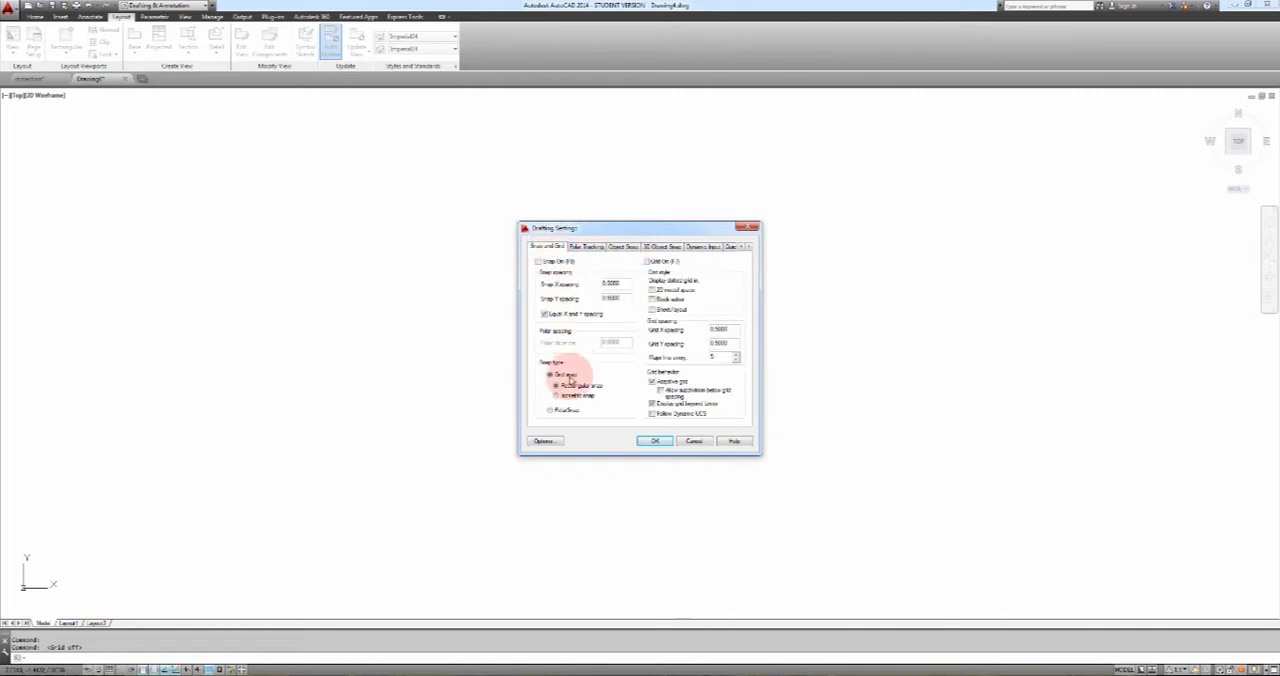
click(557, 396)
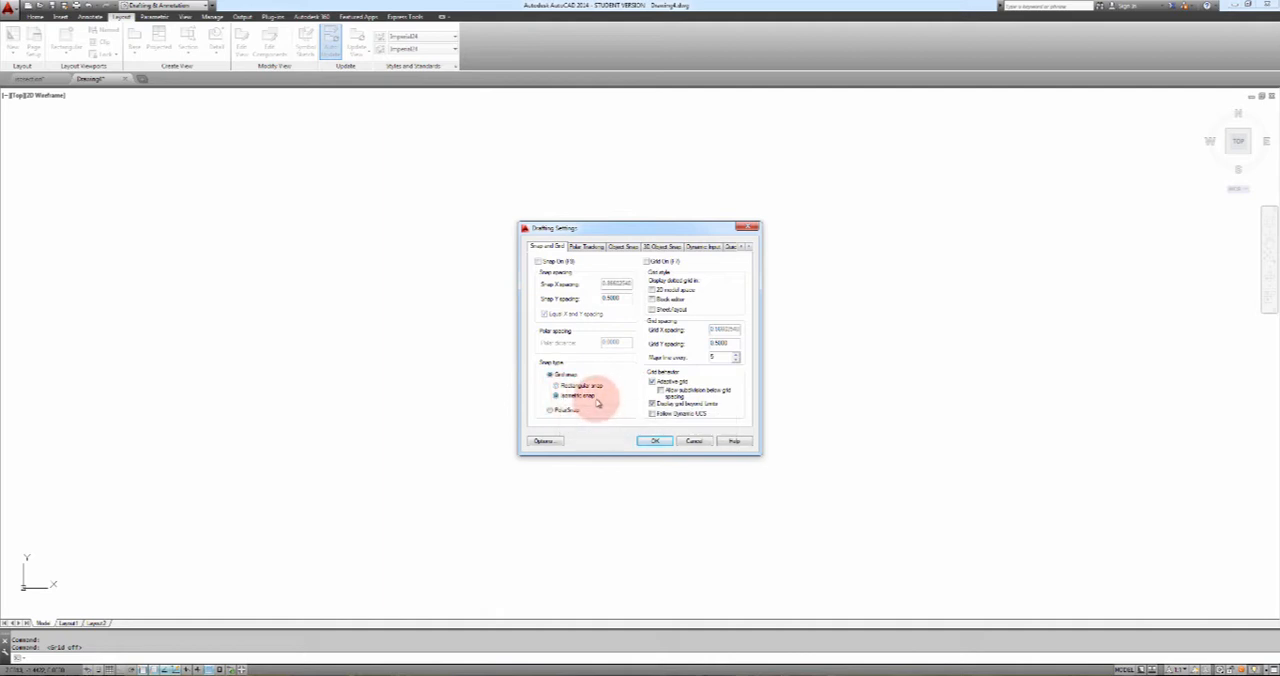
click(655, 442)
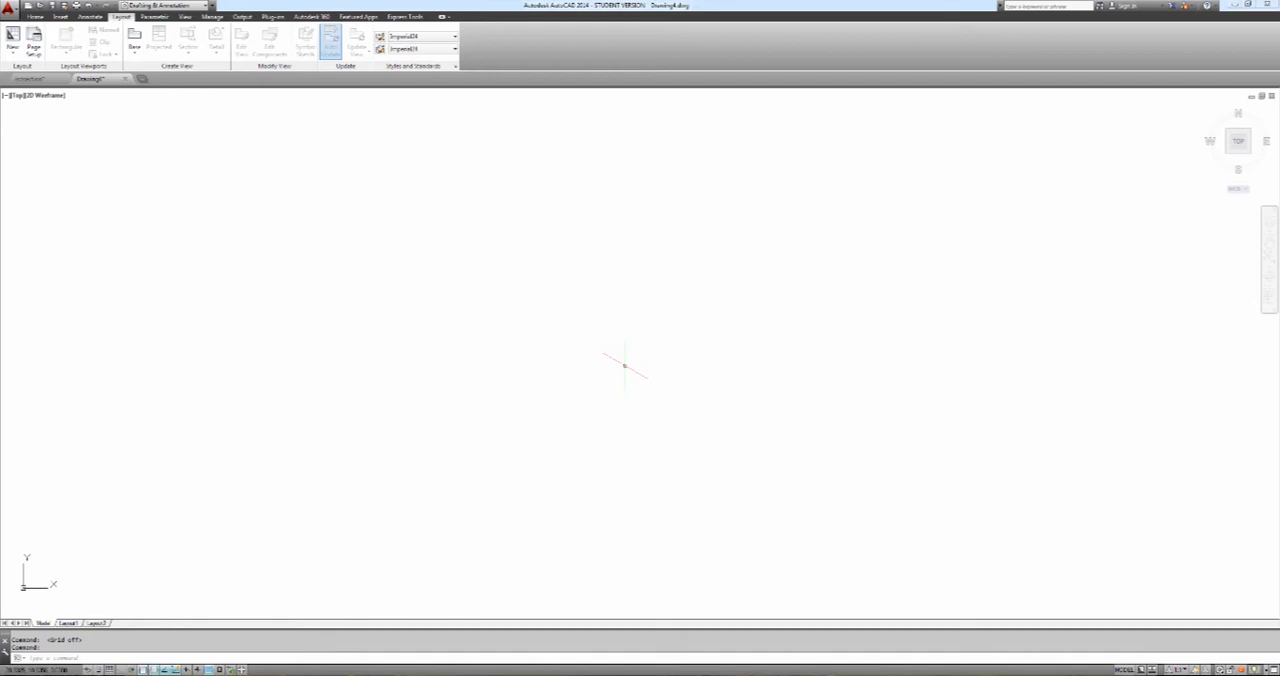
Cycle the crosshairs through the isometric planes to compare their orientations
key(F5)
key(F5)
key(F5)
key(F5)
key(F5)
With Ortho on and the right isoplane active, draw a 5-unit line up and to the right as the right face's bottom edge
text(l)
key(Return)
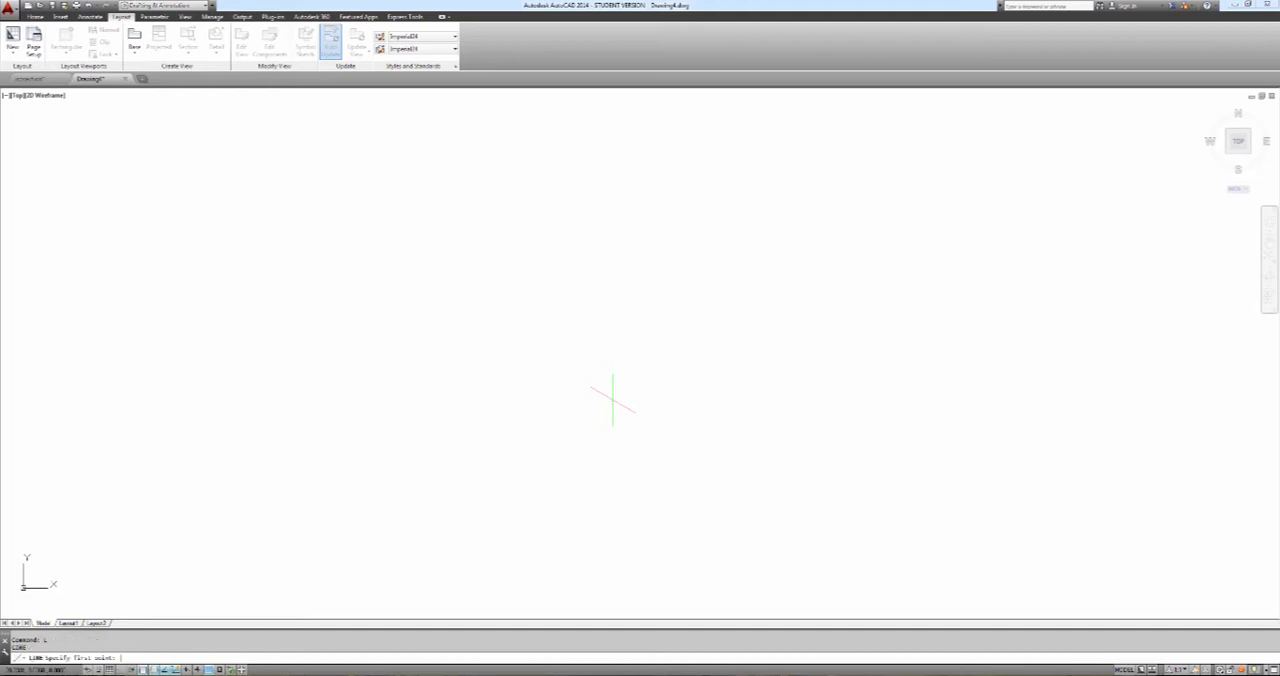
click(585, 419)
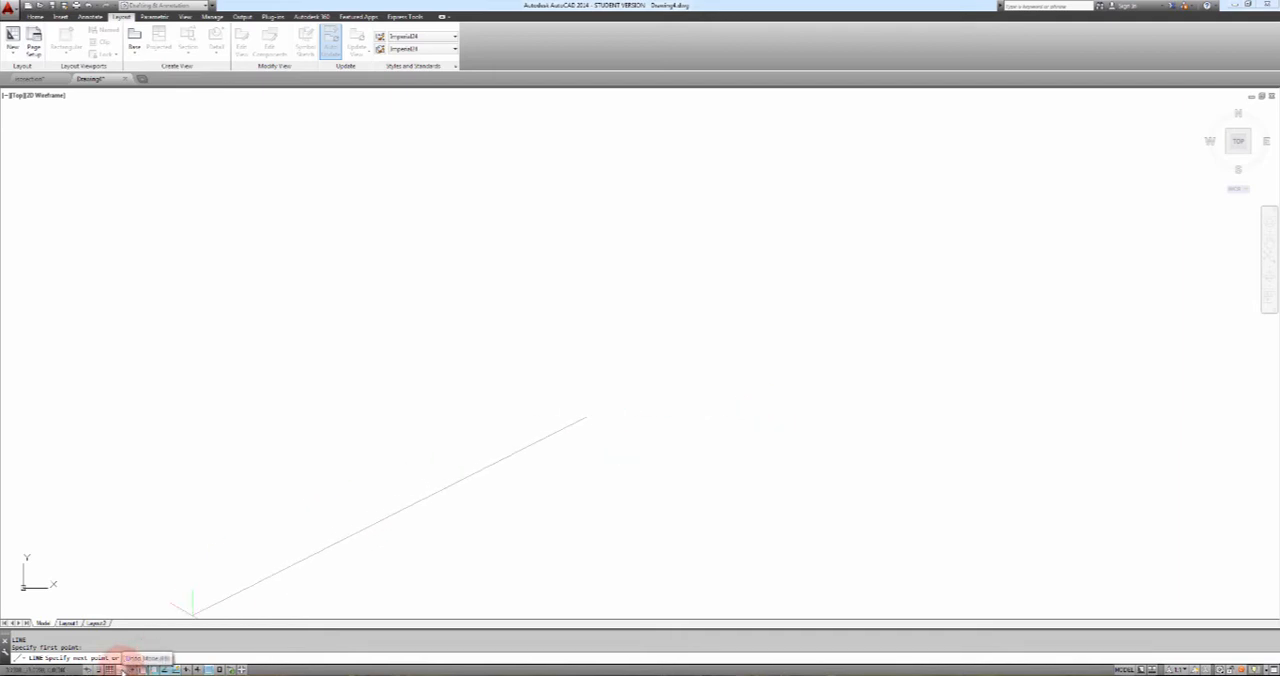
click(122, 668)
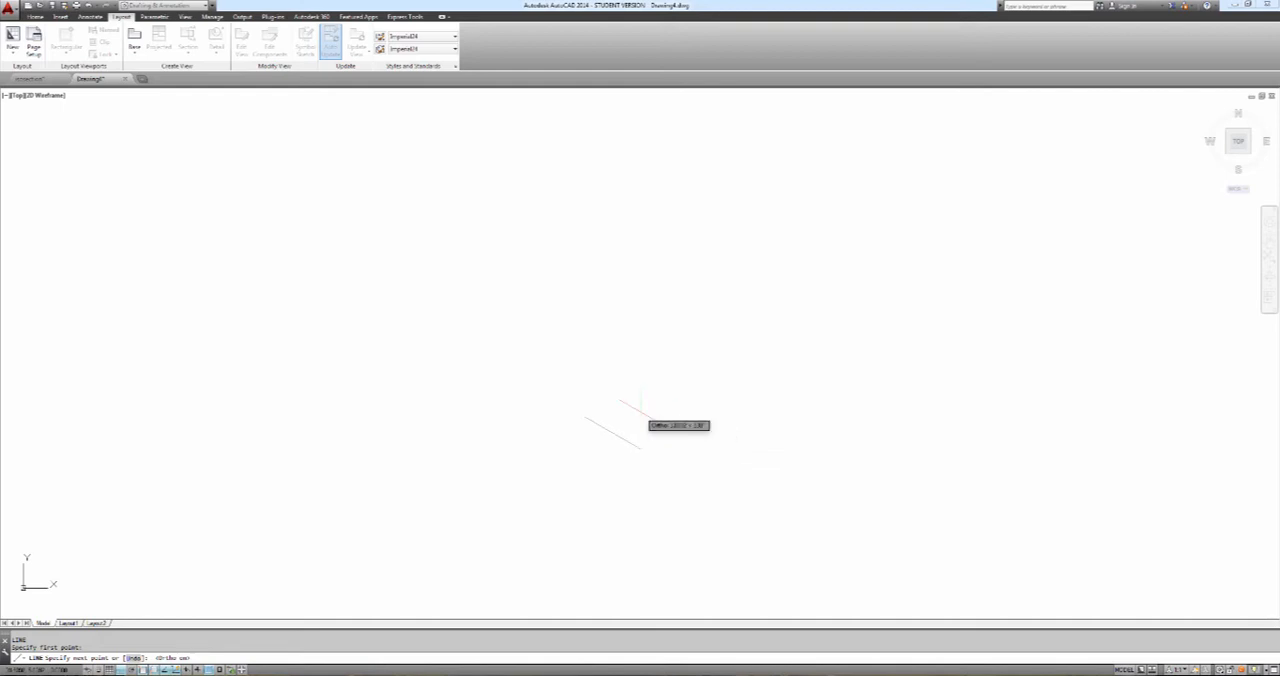
key(F5)
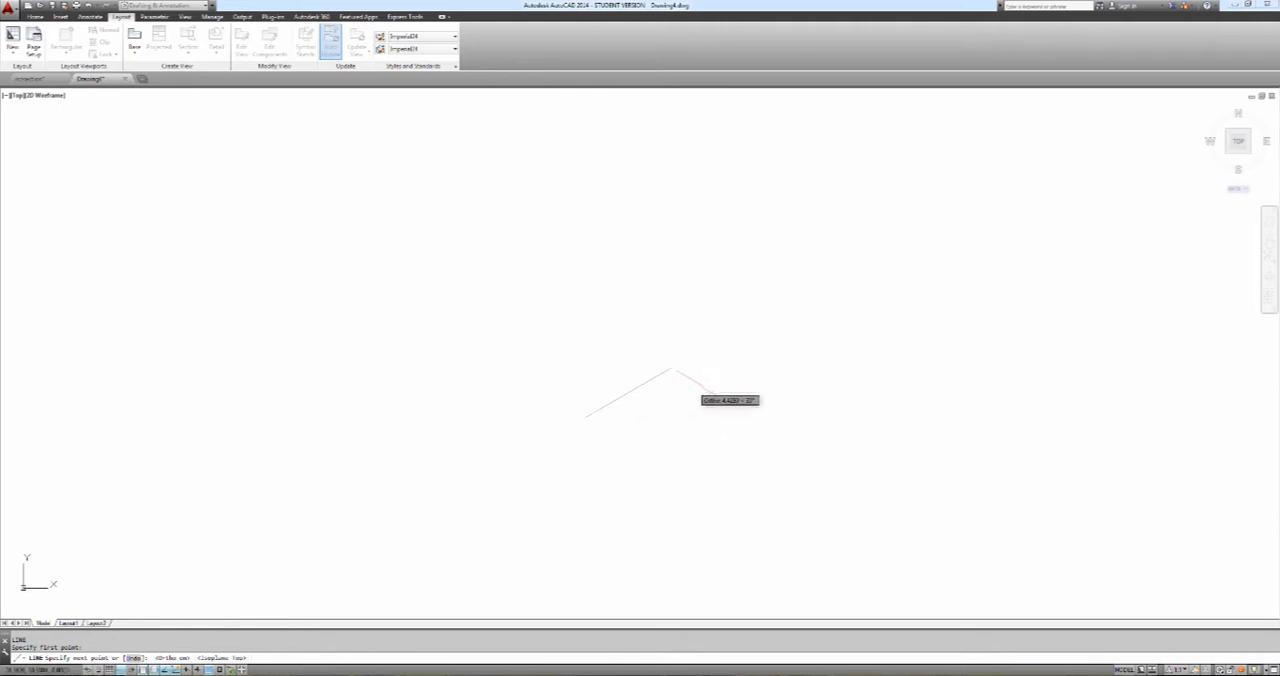
key(F5)
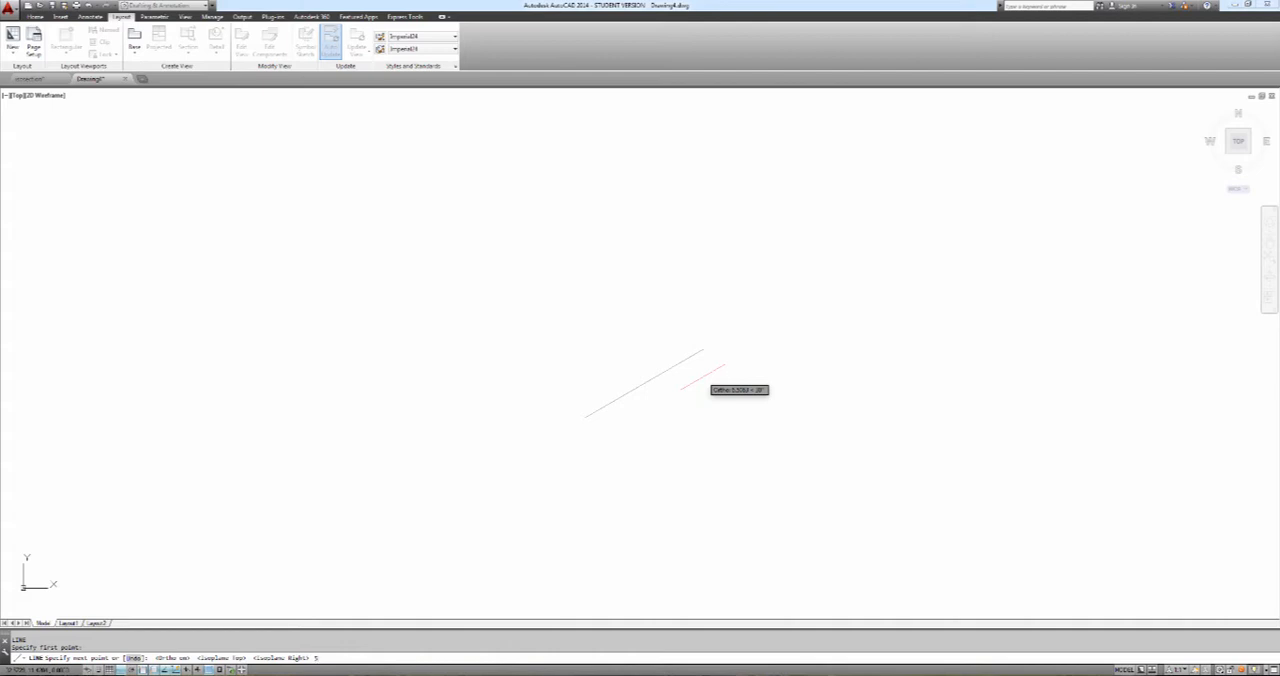
key(Return)
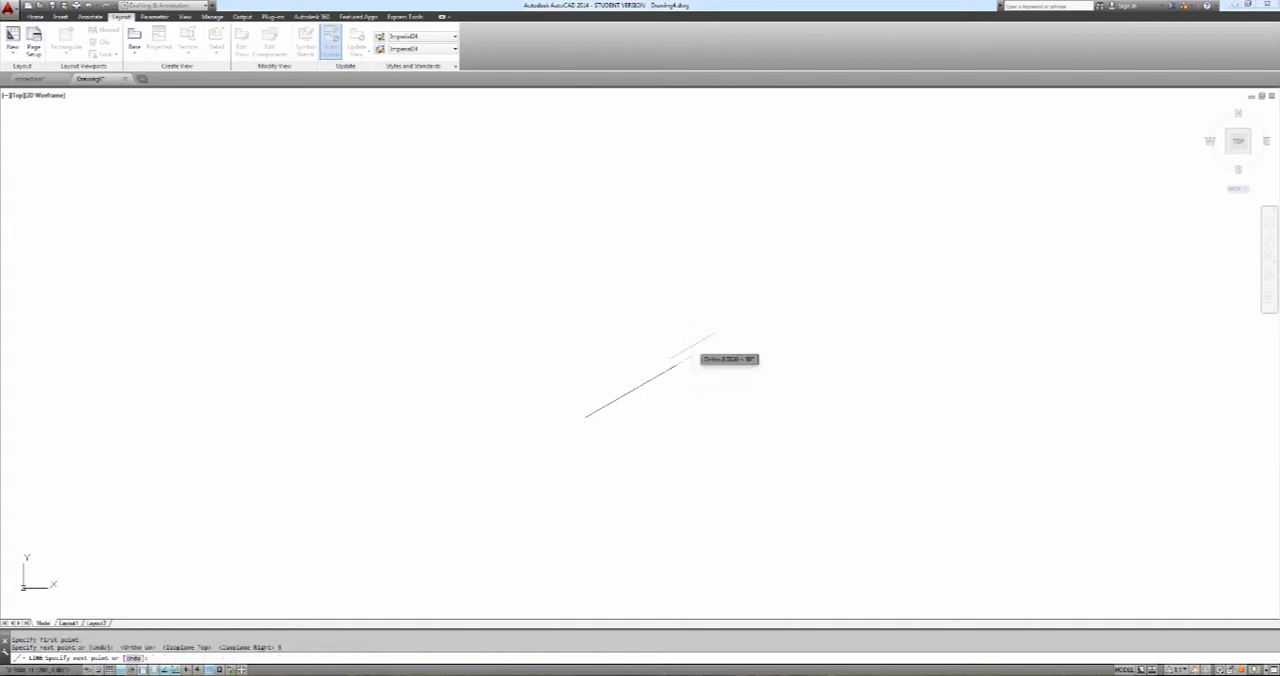
Complete the cube's right face with a 5-unit vertical edge, a 5-unit top edge and a closing segment
text(5)
key(Return)
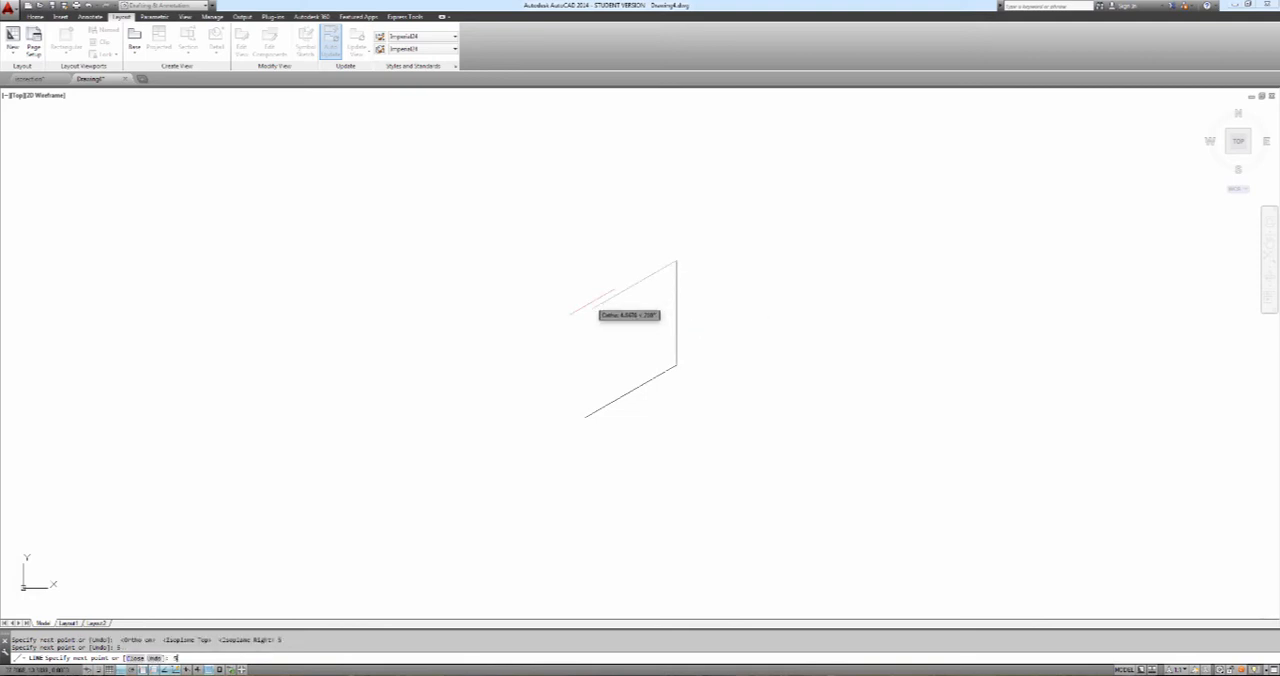
text(5)
key(Return)
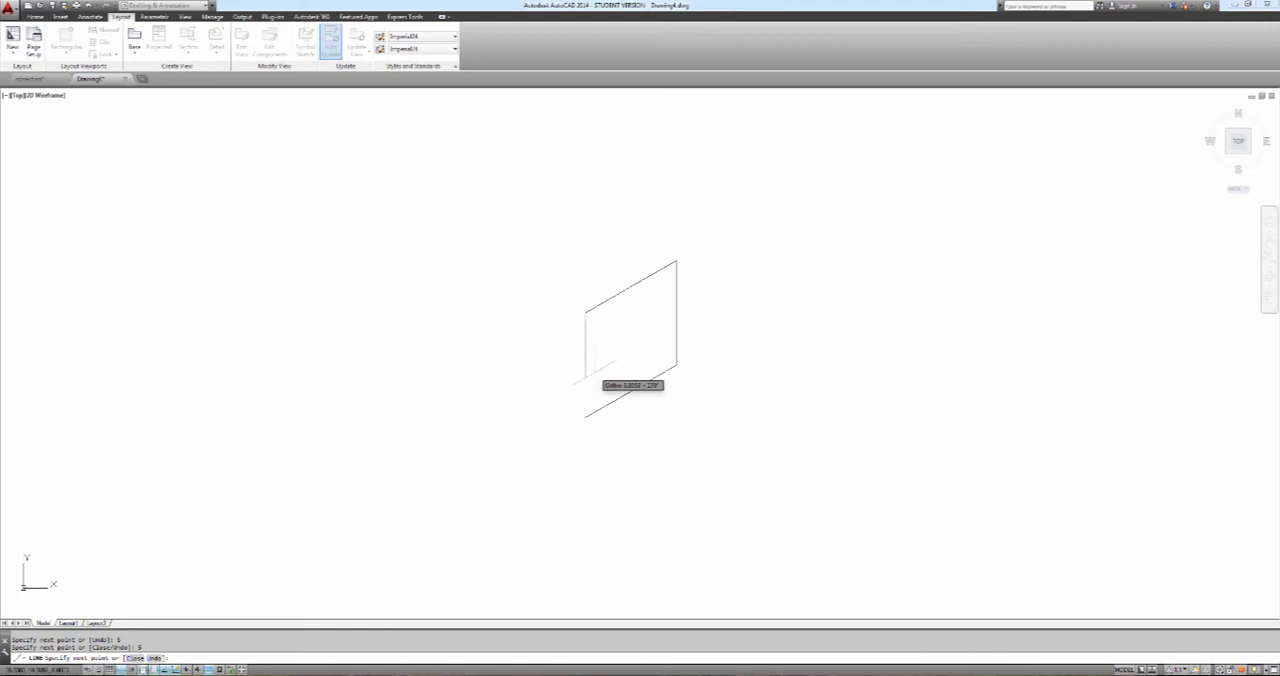
text(c)
key(Return)
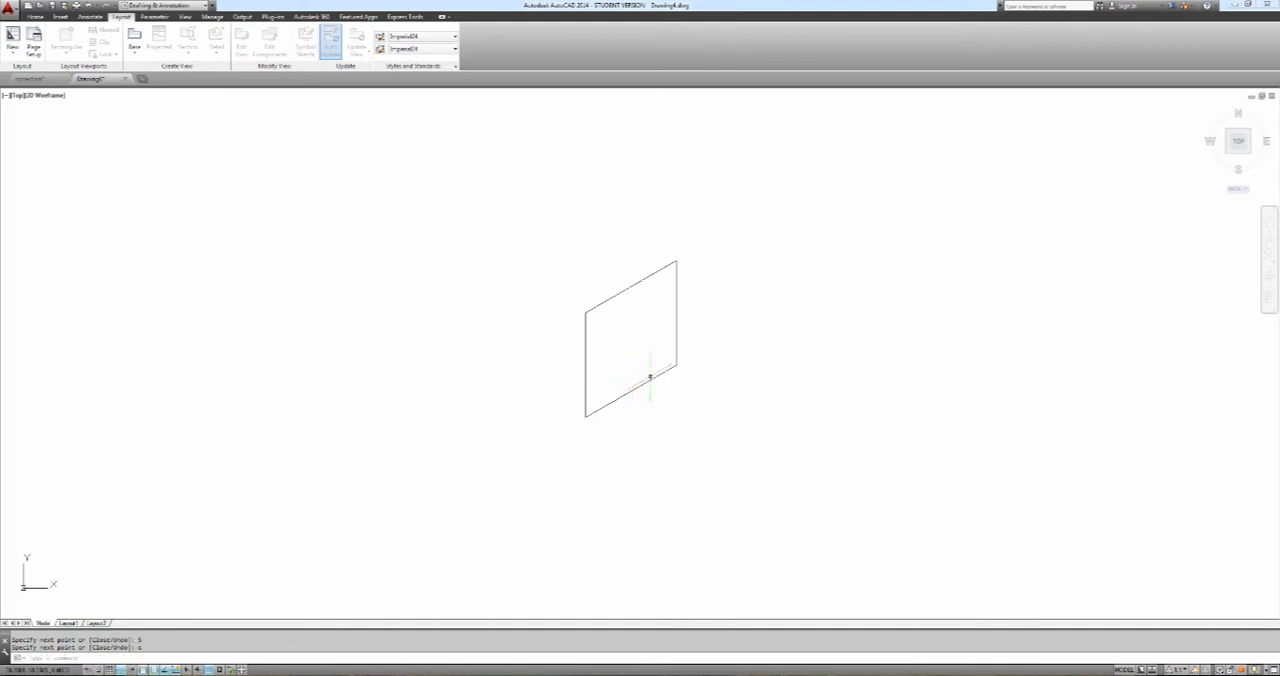
Draw the cube's left face on the left isoplane with 5-unit top and outer edges, ending at the shared bottom corner
text(l)
key(Return)
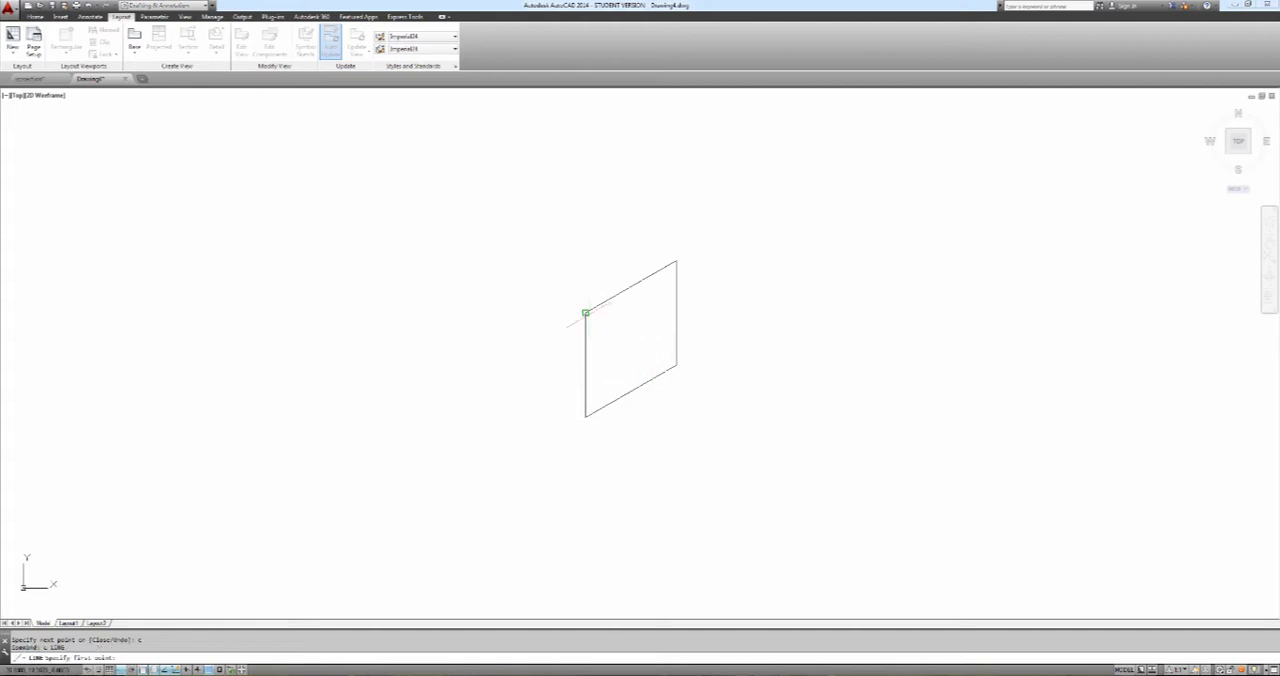
click(585, 313)
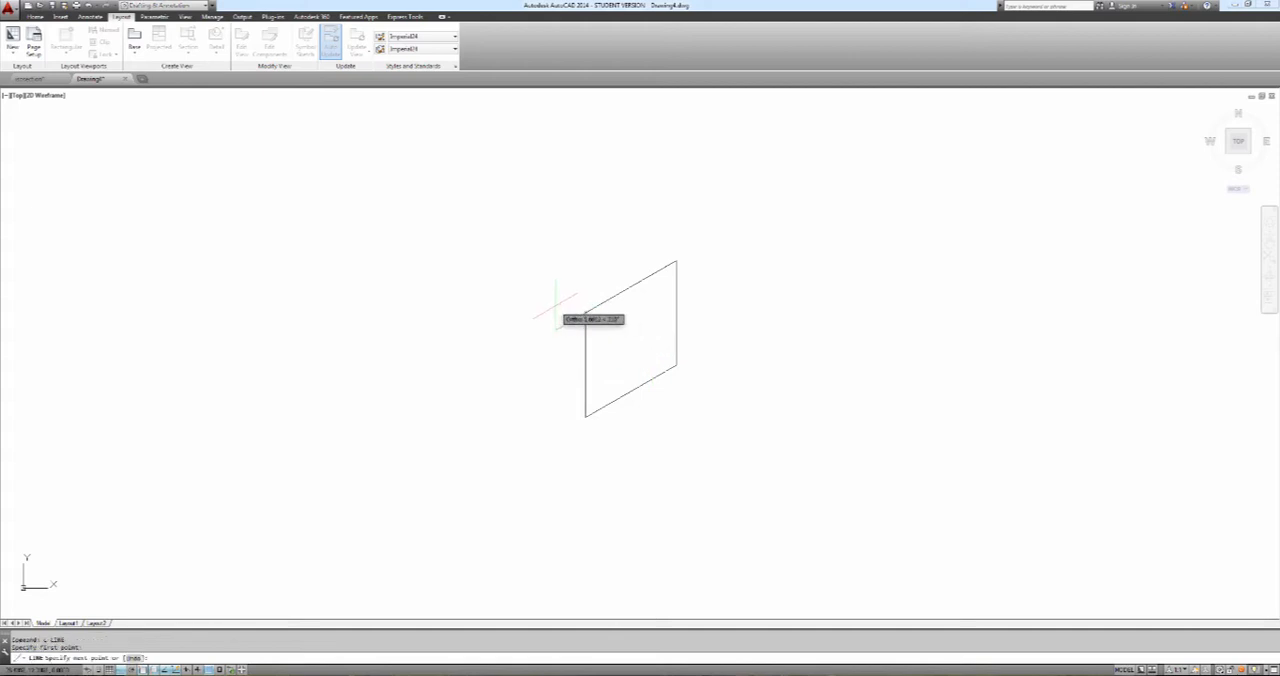
key(F5)
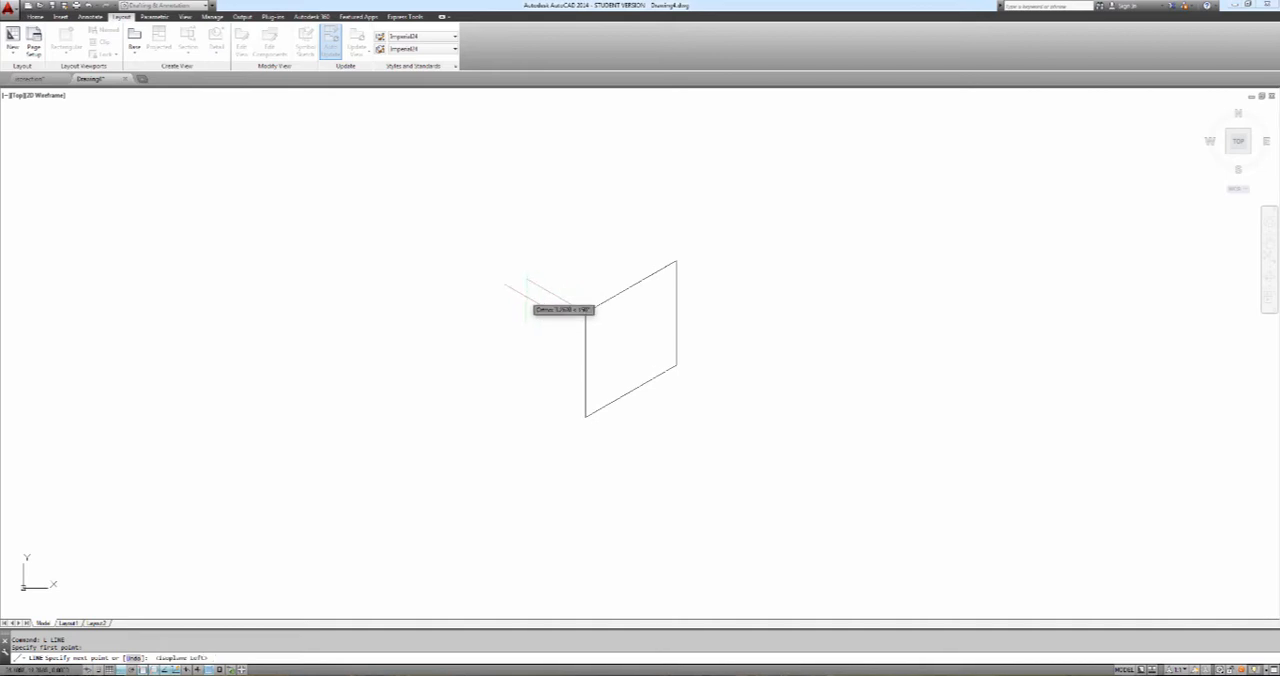
text(5)
key(Return)
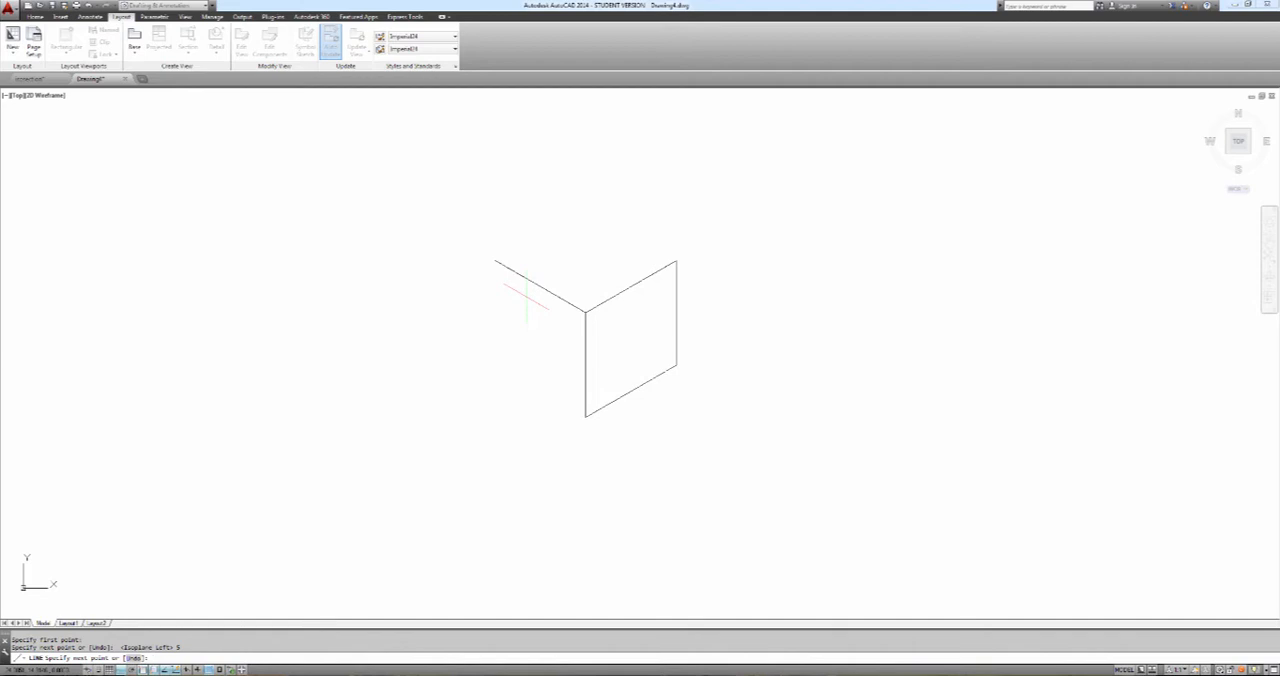
text(5)
key(Return)
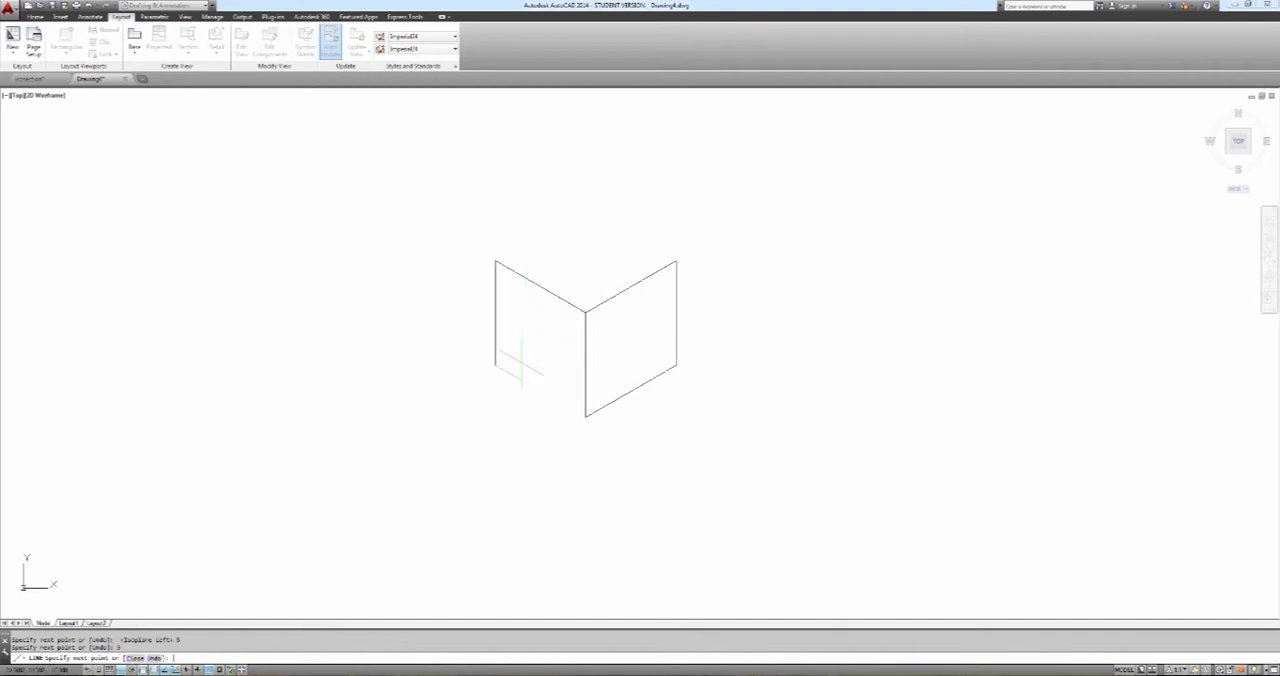
click(585, 416)
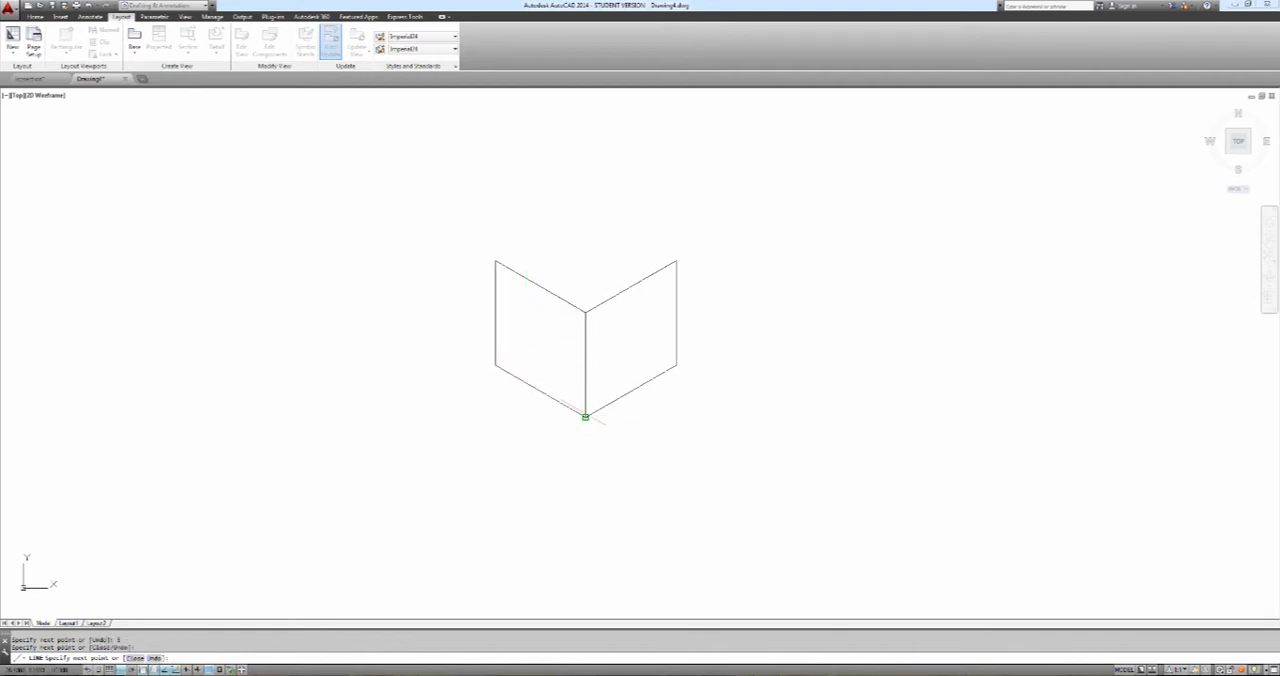
key(Return)
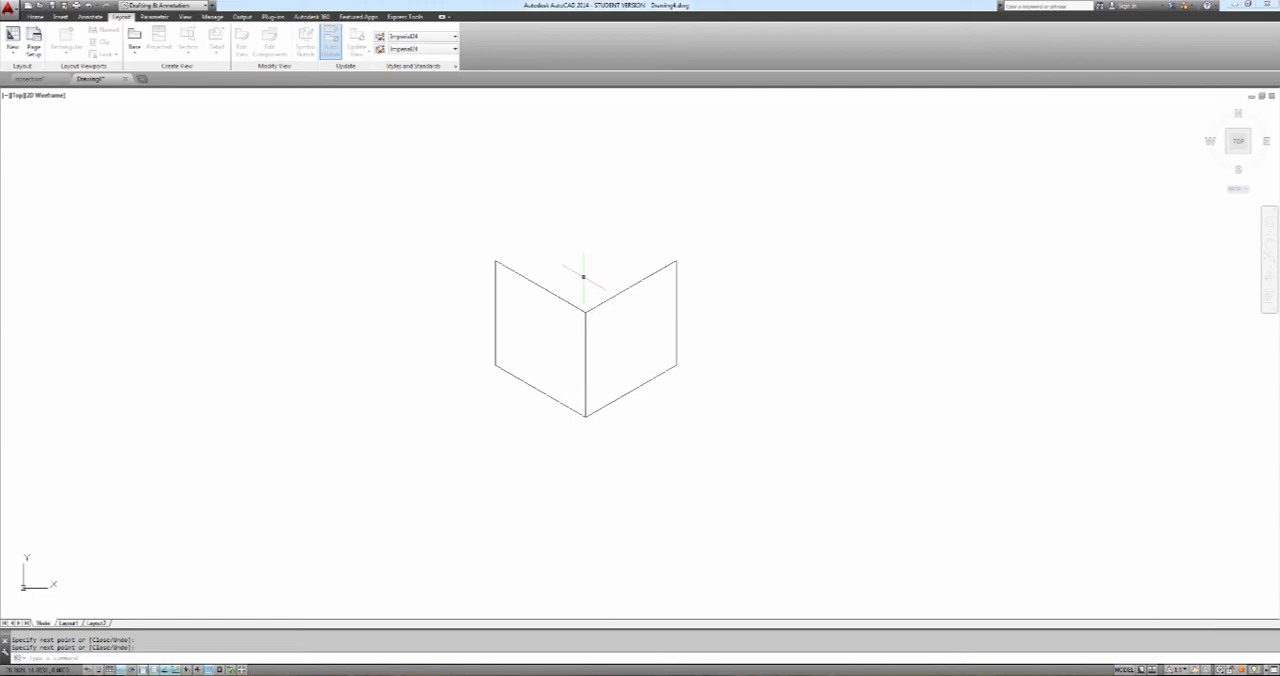
Complete the cube's top face on the top isoplane with a 5-unit line from the left face's outer upper corner, ending at the right face's outer upper corner
text(l)
key(Return)
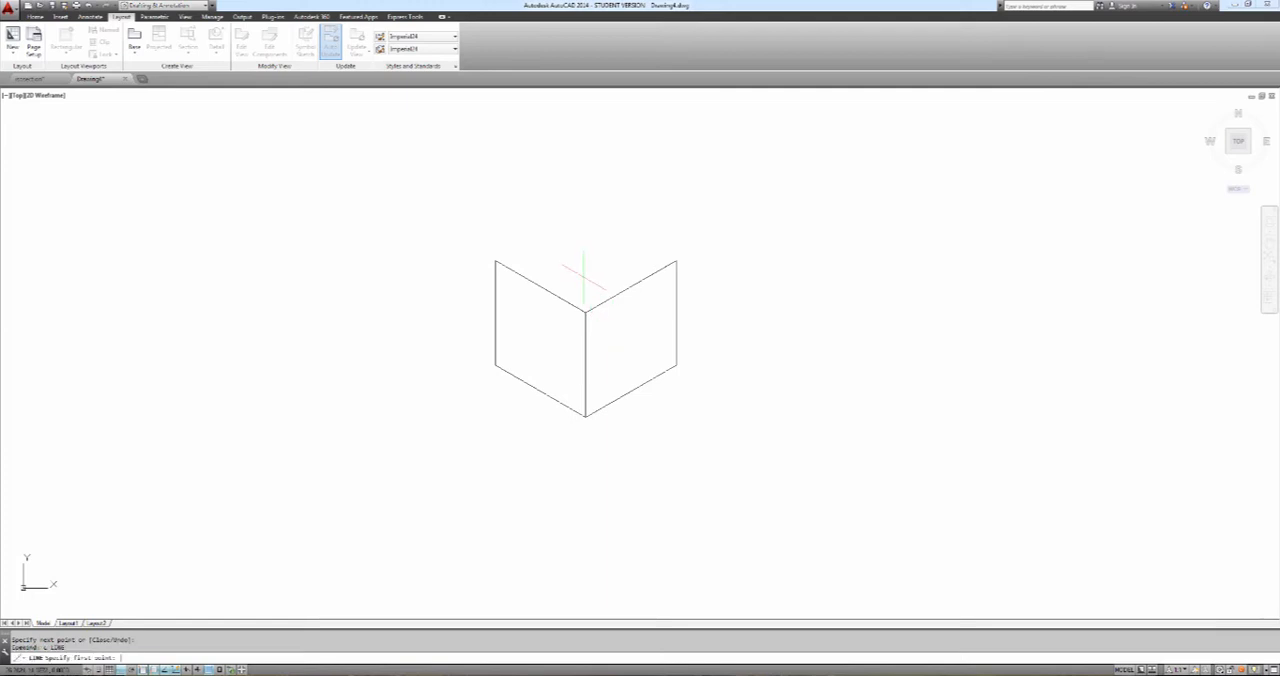
click(495, 261)
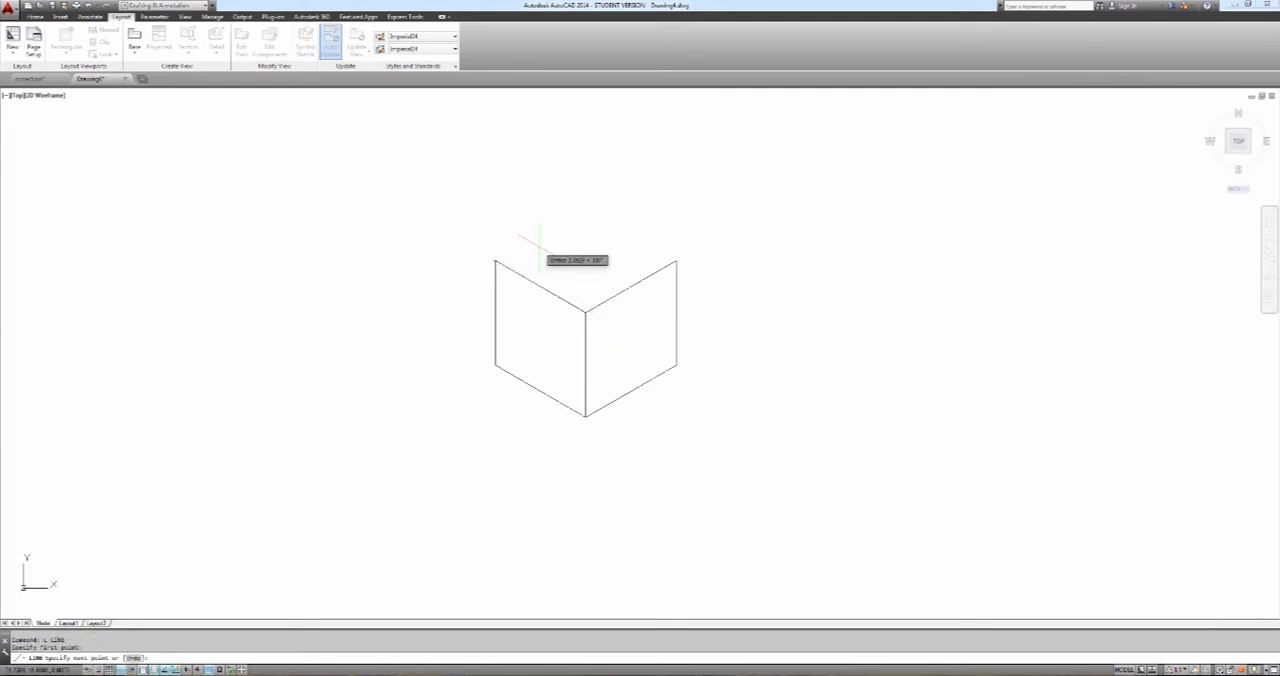
key(F5)
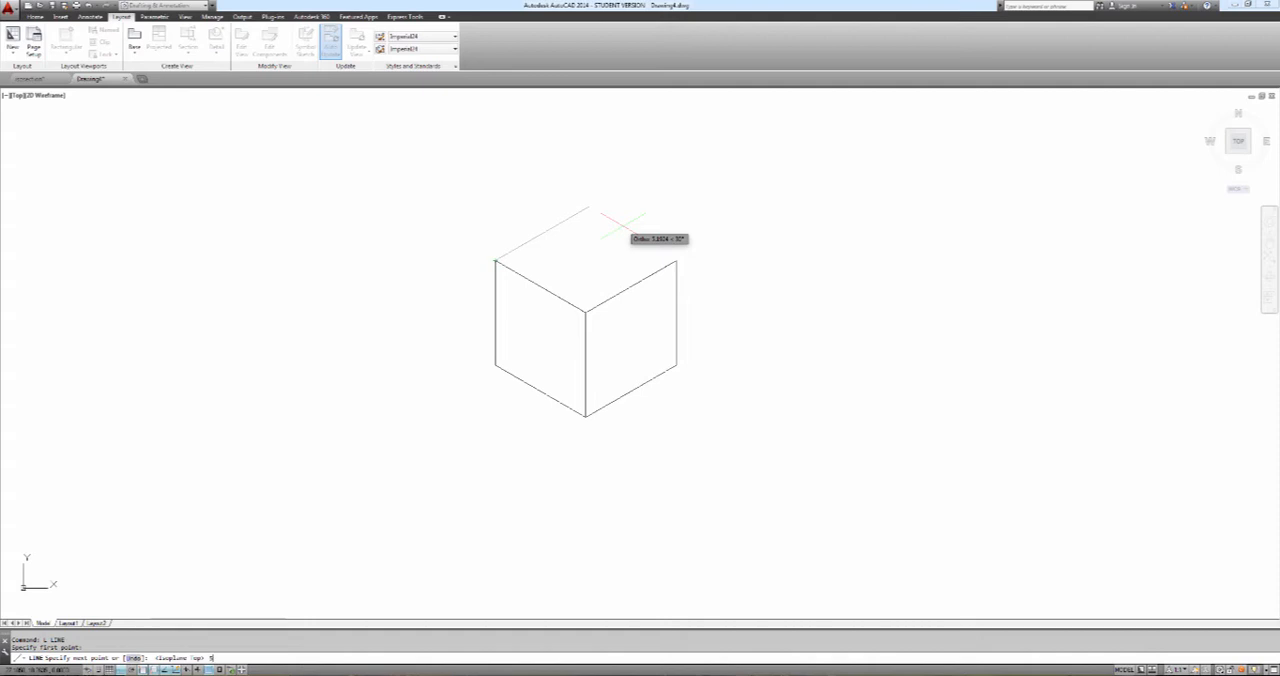
text(5)
key(Return)
click(676, 261)
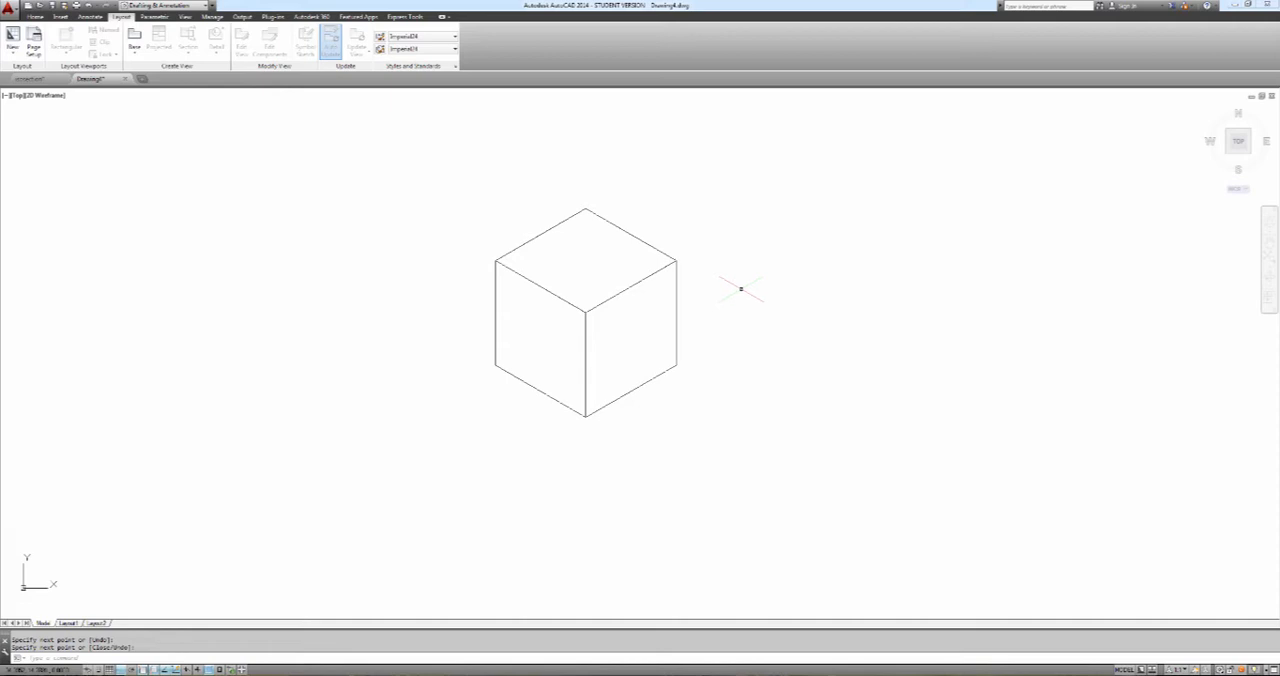
Draw an ordinary circle freehand near the centre of the cube's top face
text(c)
key(Return)
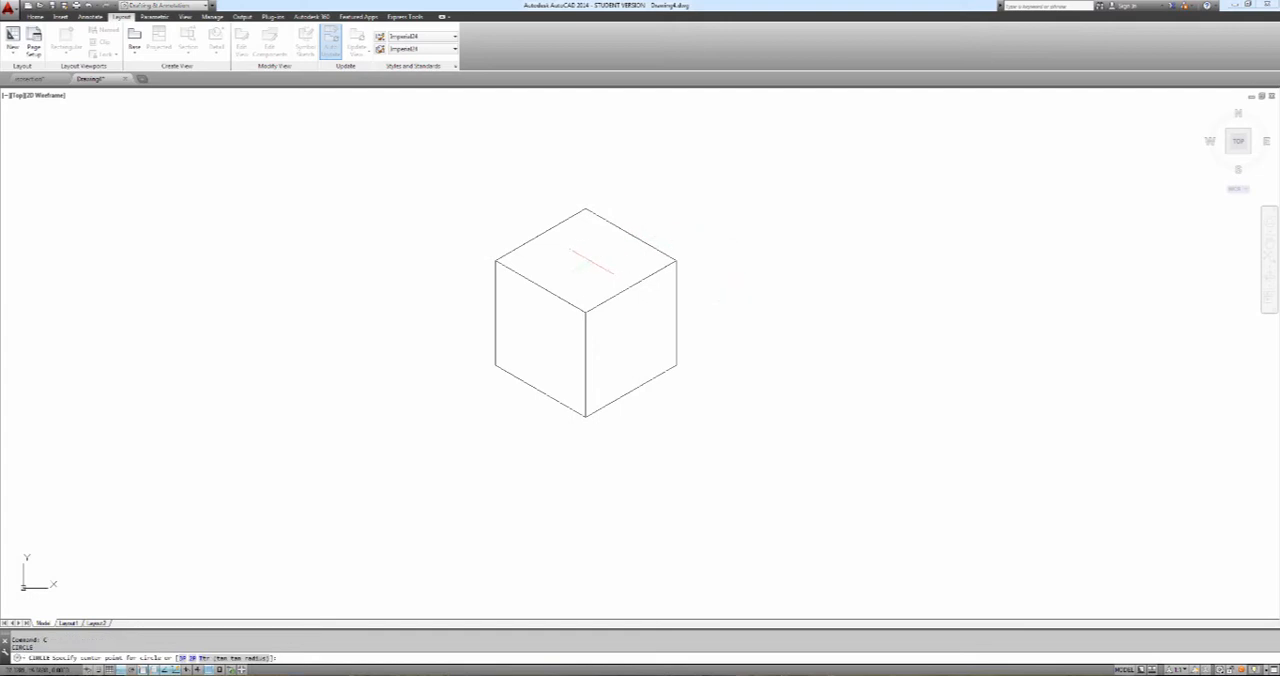
click(590, 261)
click(613, 268)
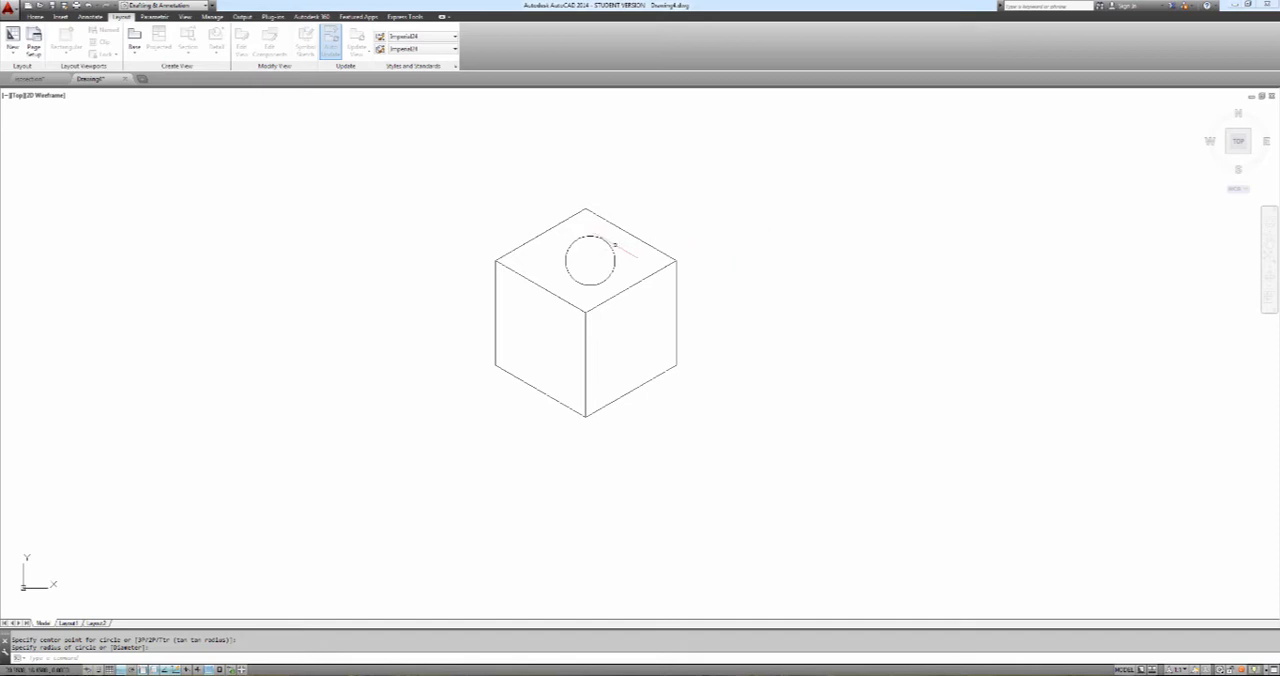
Erase the ordinary circle from the cube's top face
text(E)
key(Return)
click(612, 248)
key(Return)
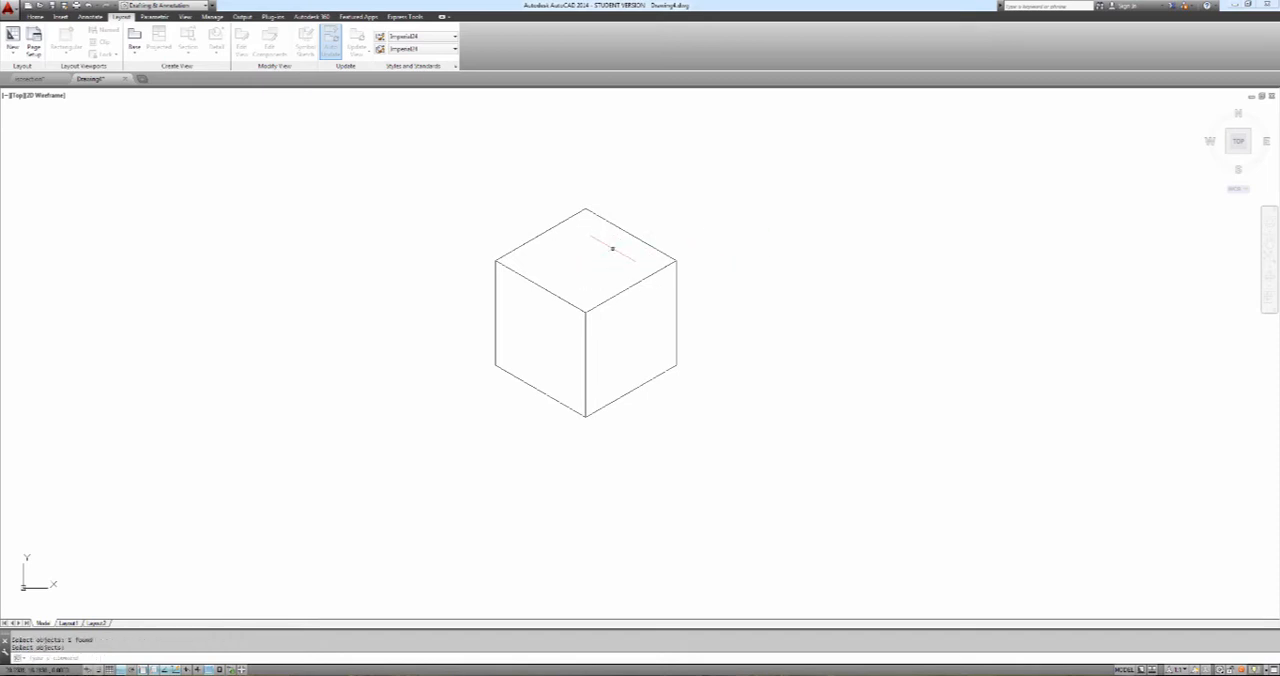
Draw an ellipse with the Isocircle option on the cube's top face, centred by tracking from the face's corners, with a freehand radius
text(ee)
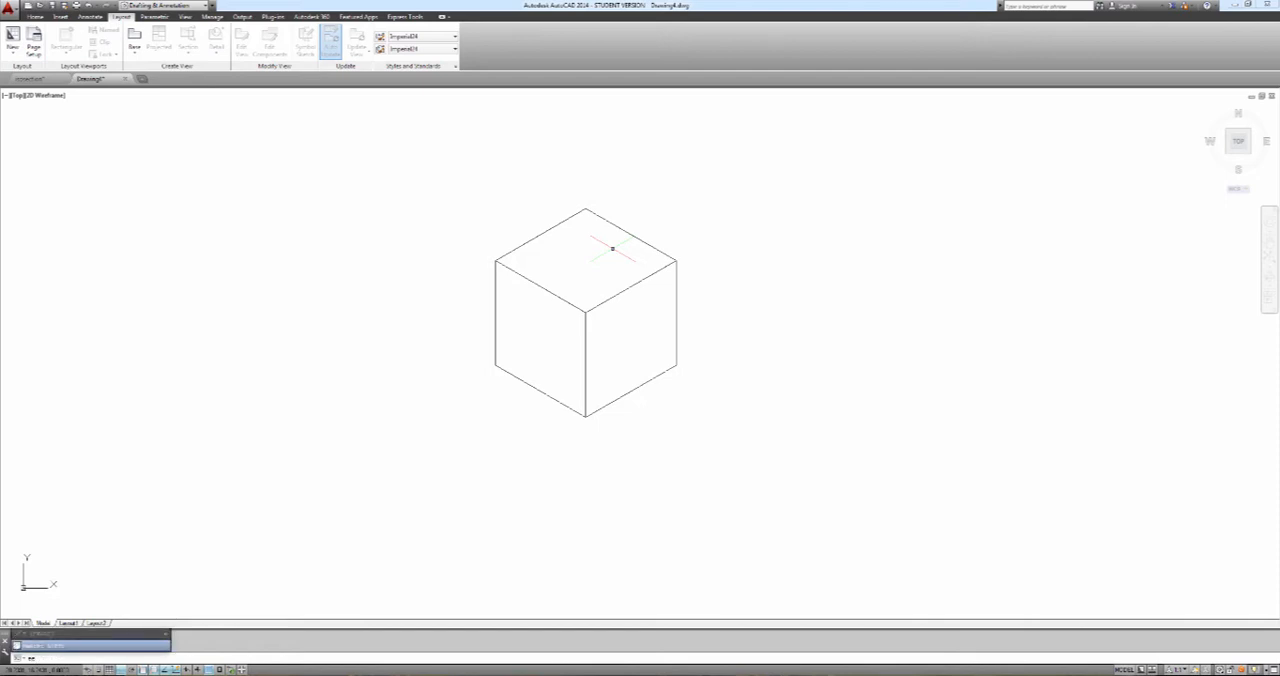
key(BackSpace)
text(l)
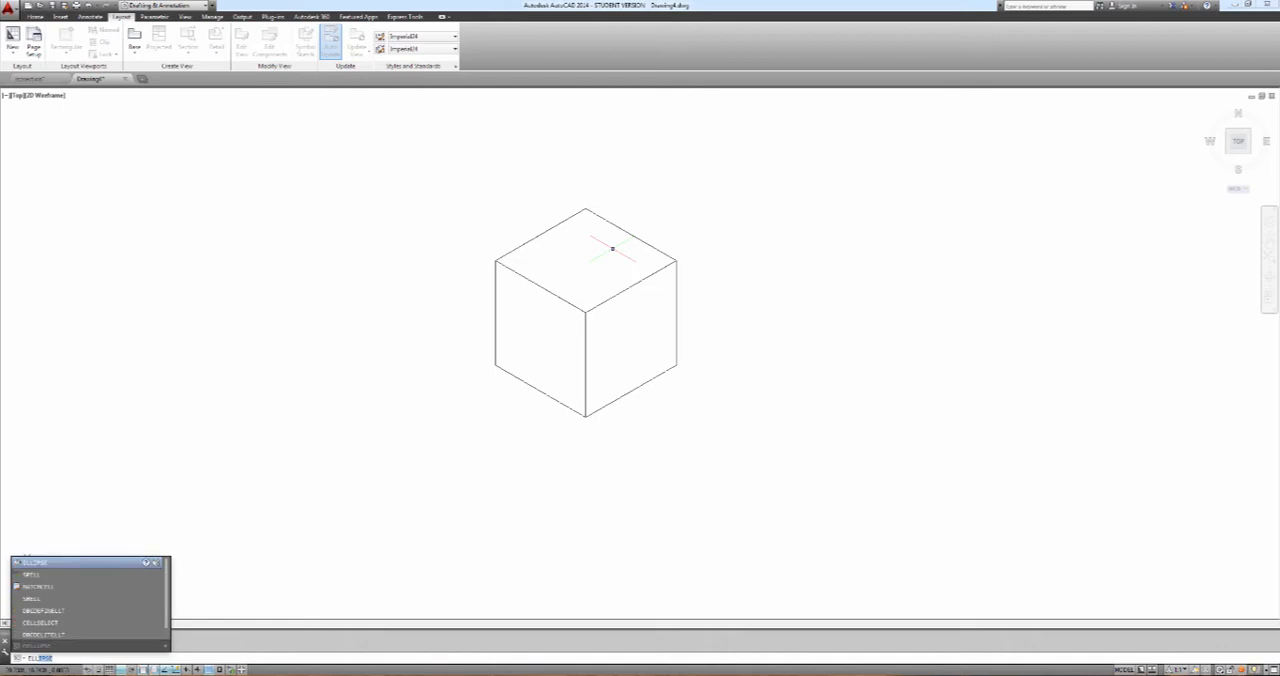
key(Return)
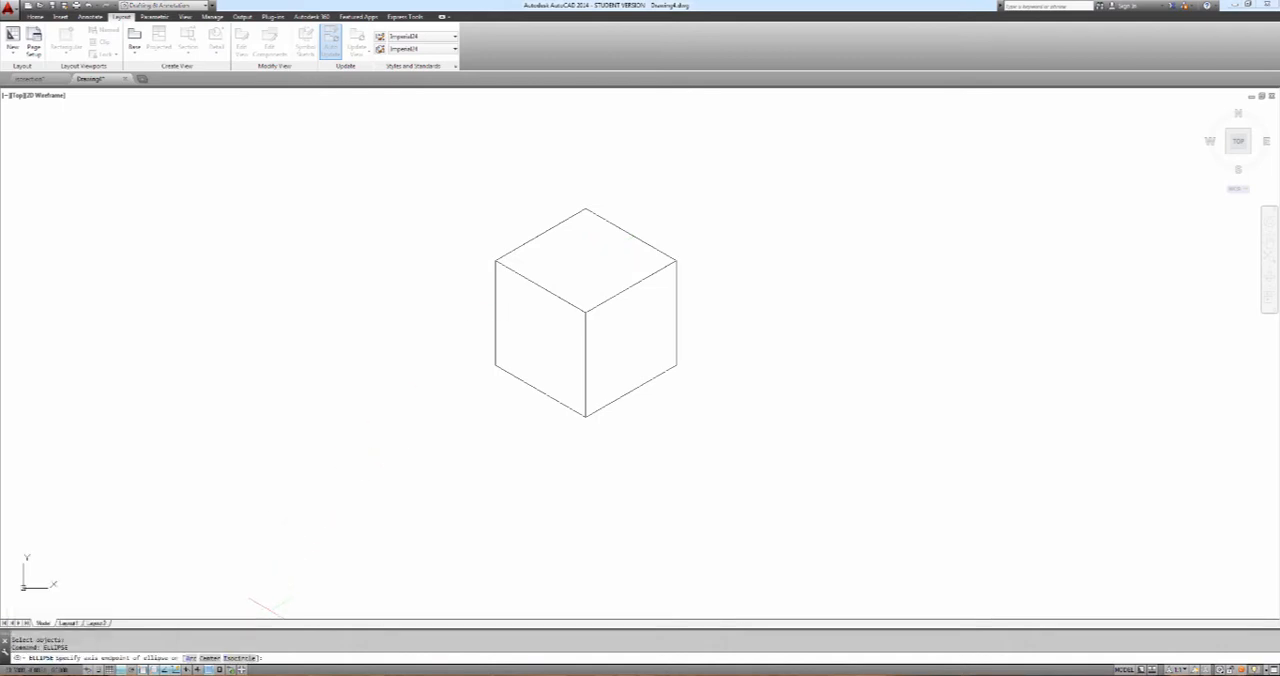
click(240, 658)
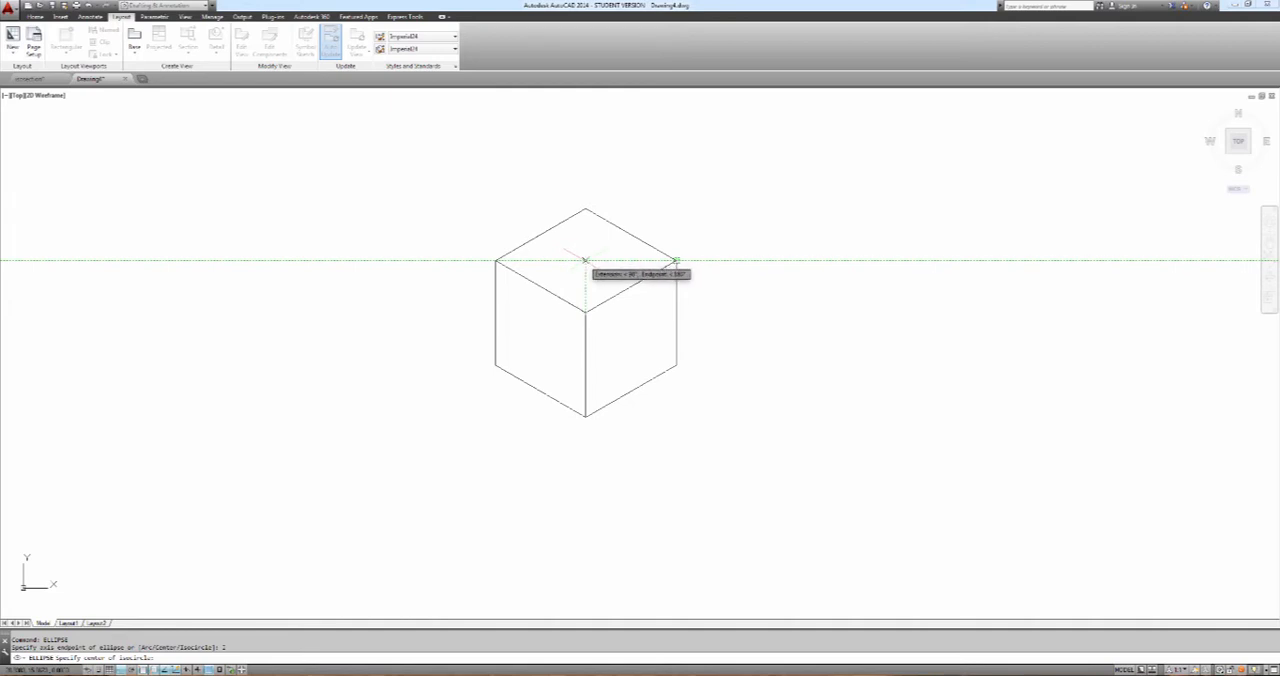
click(586, 260)
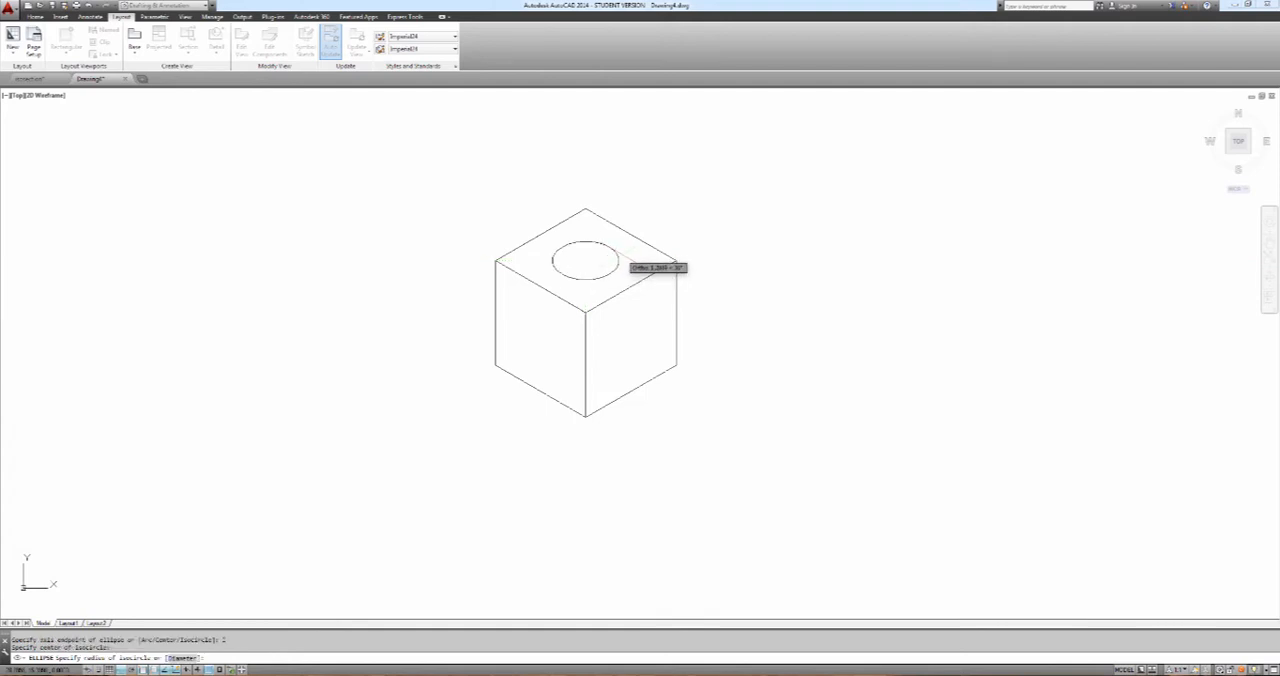
click(626, 264)
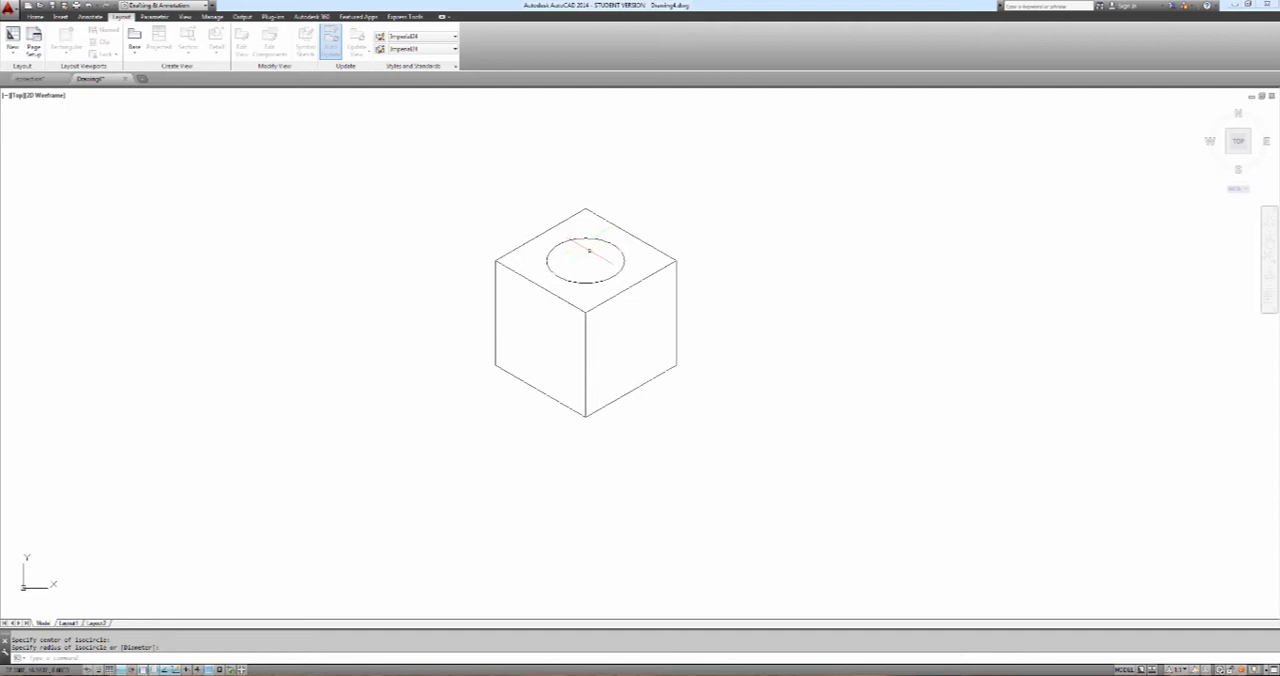
click(624, 263)
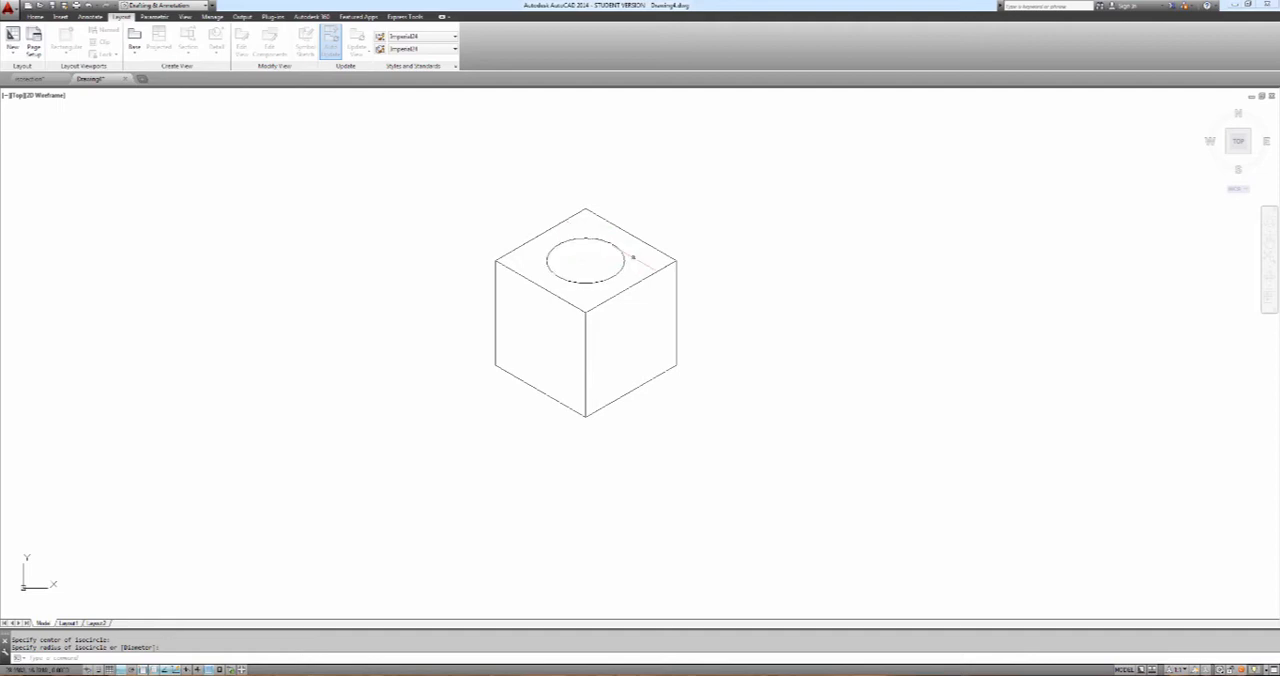
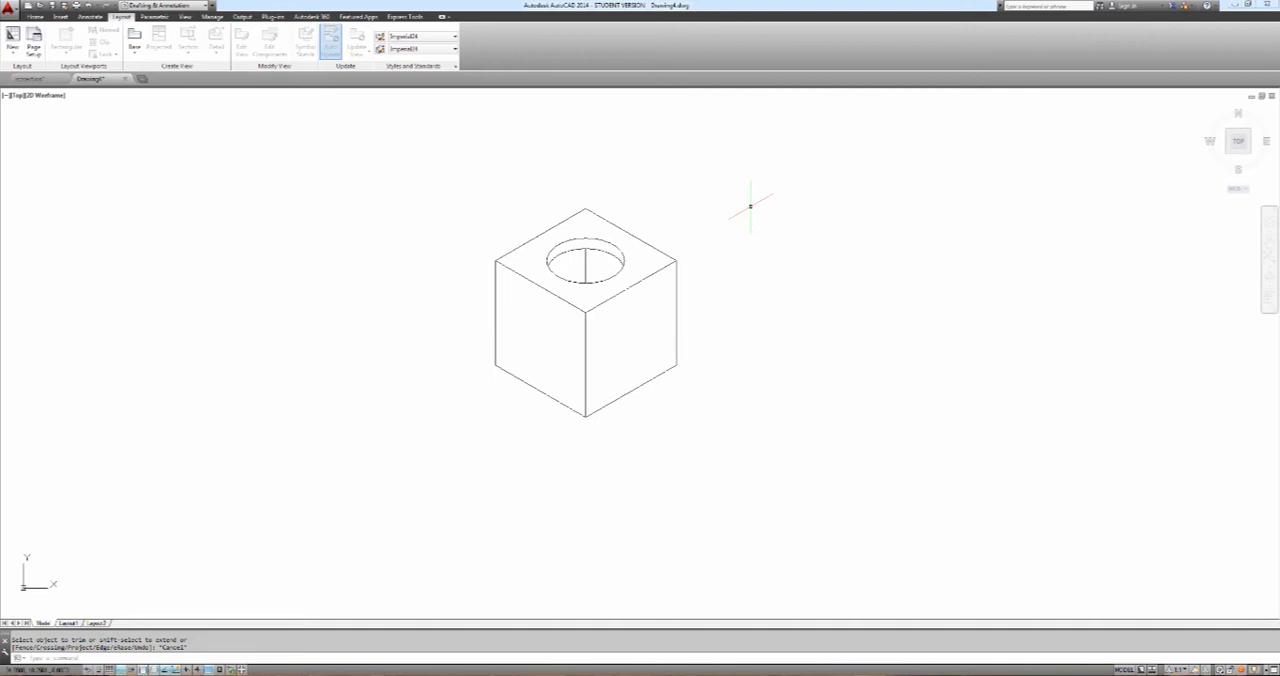
text(el)
key(Return)
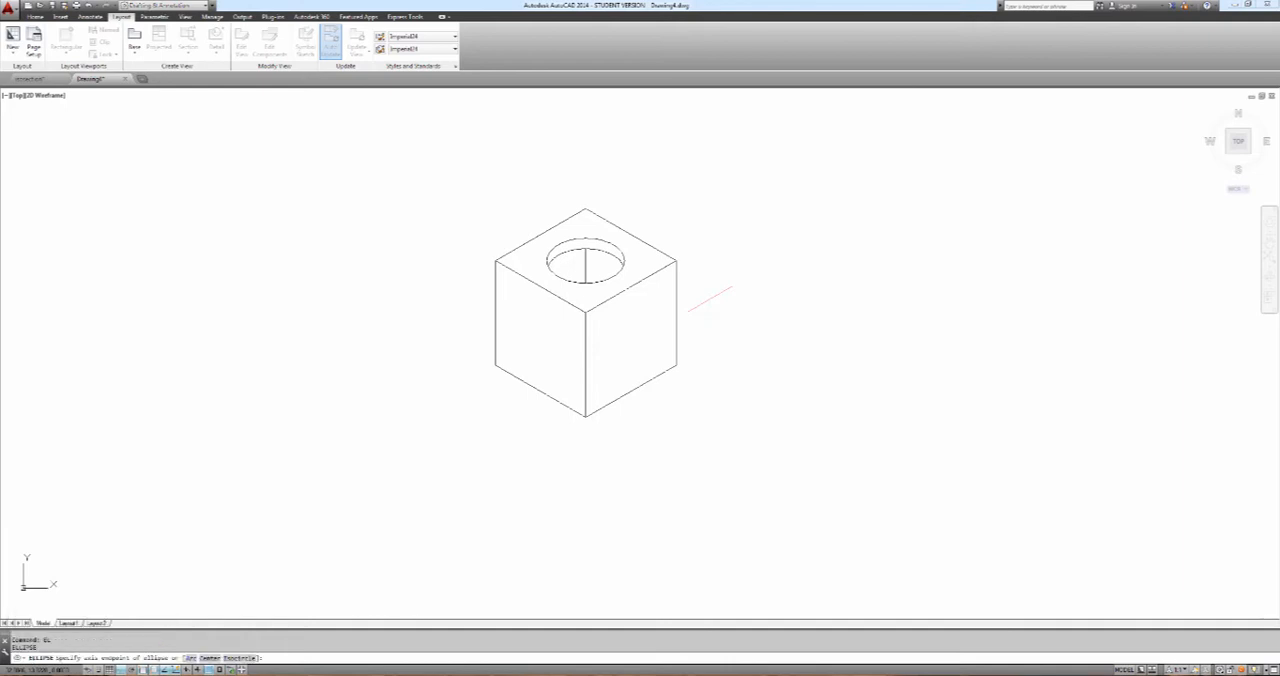
text(i)
key(Return)
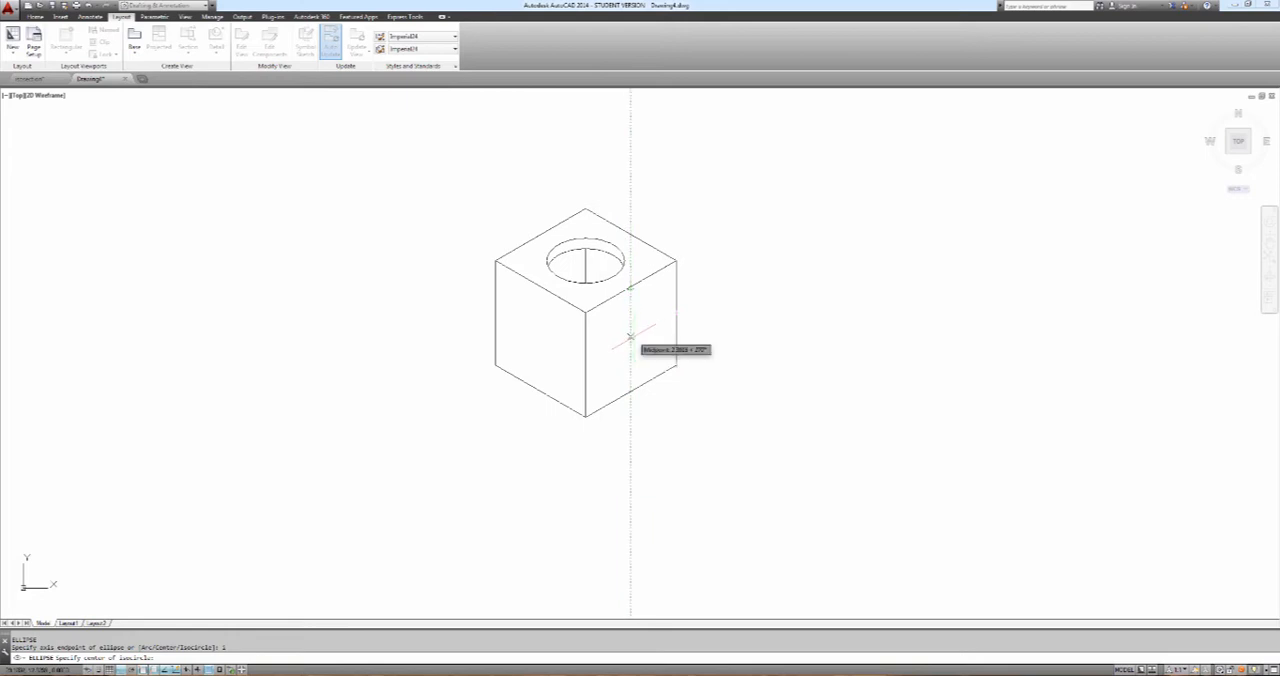
key(Escape)
key(Escape)
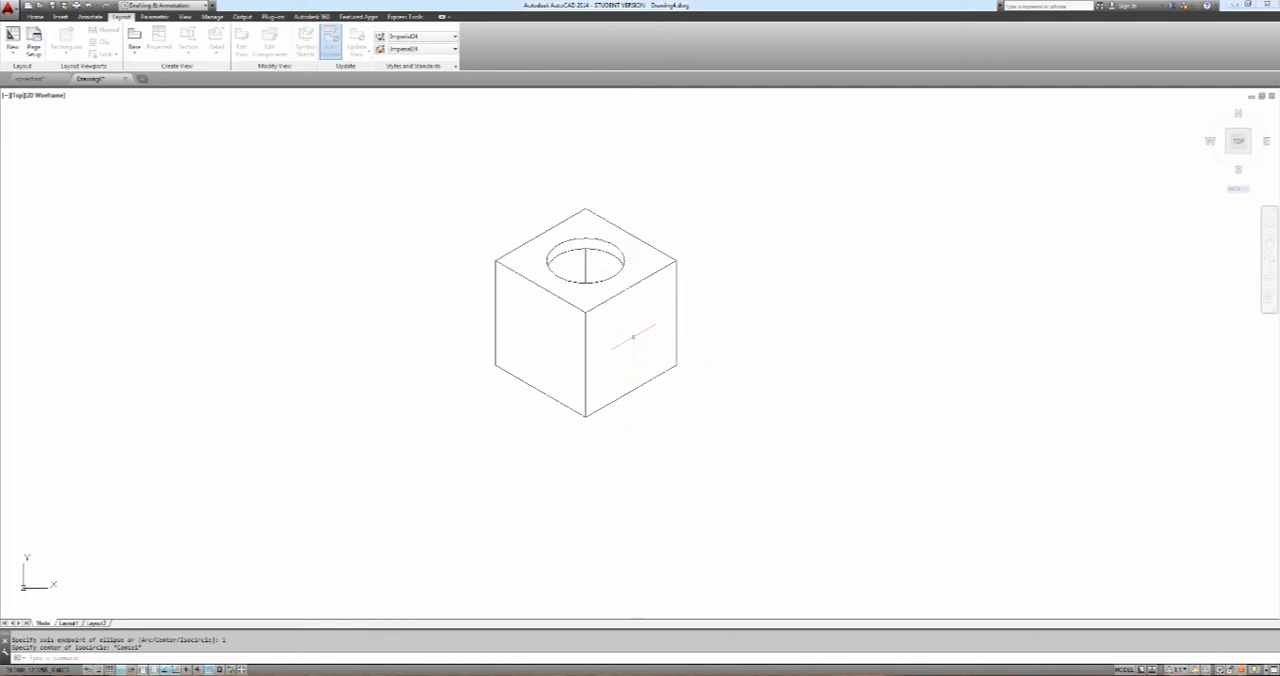
Draw diagonal lines across the cube's right and left faces, each from their shared upper corner to the face's outer lower corner
text(L)
key(Return)
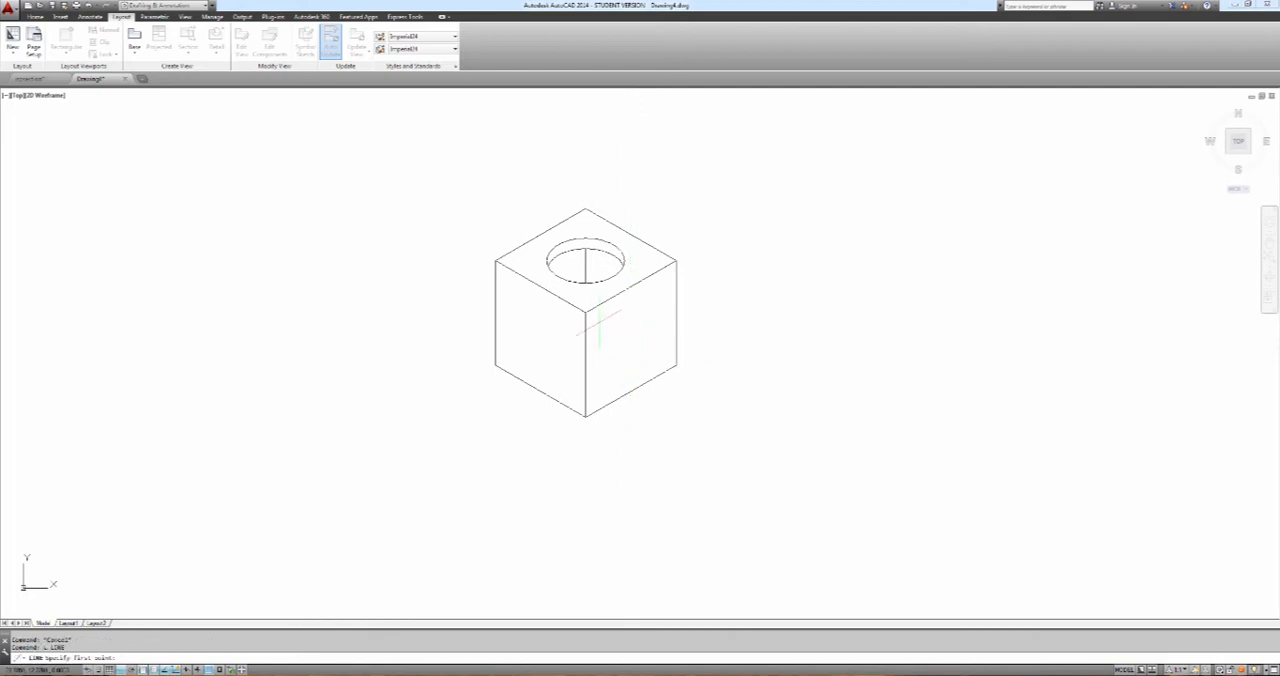
click(585, 312)
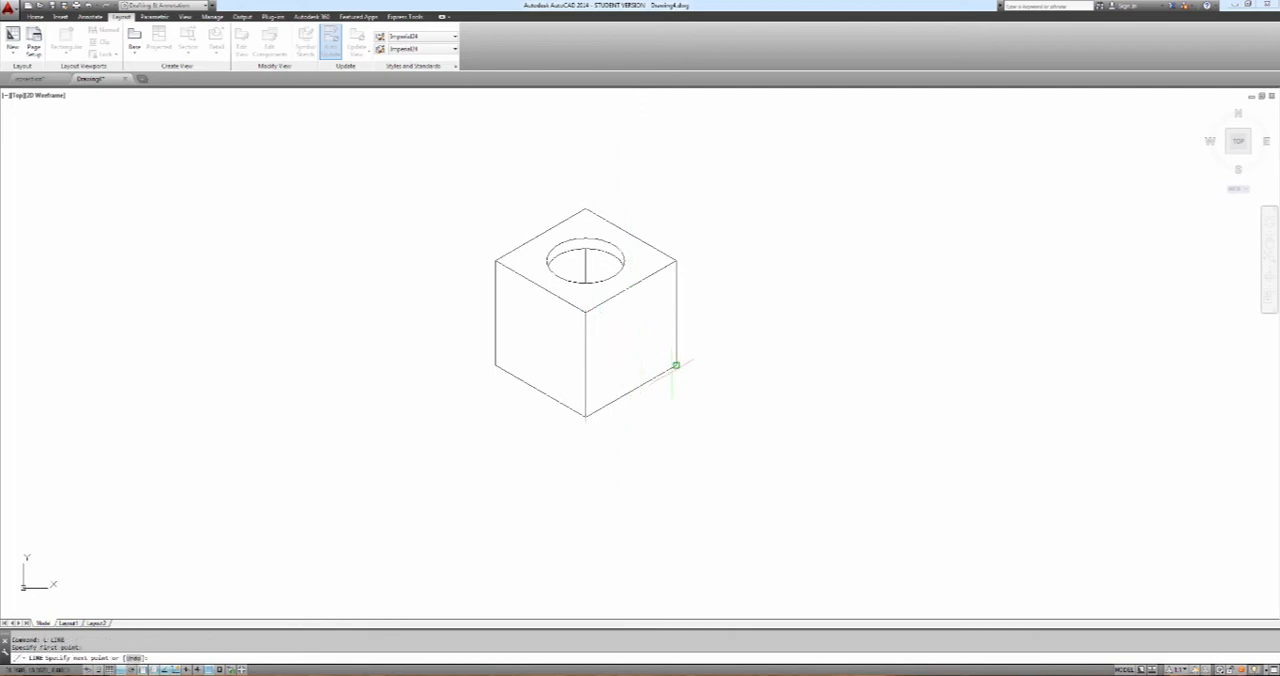
click(676, 365)
key(Return)
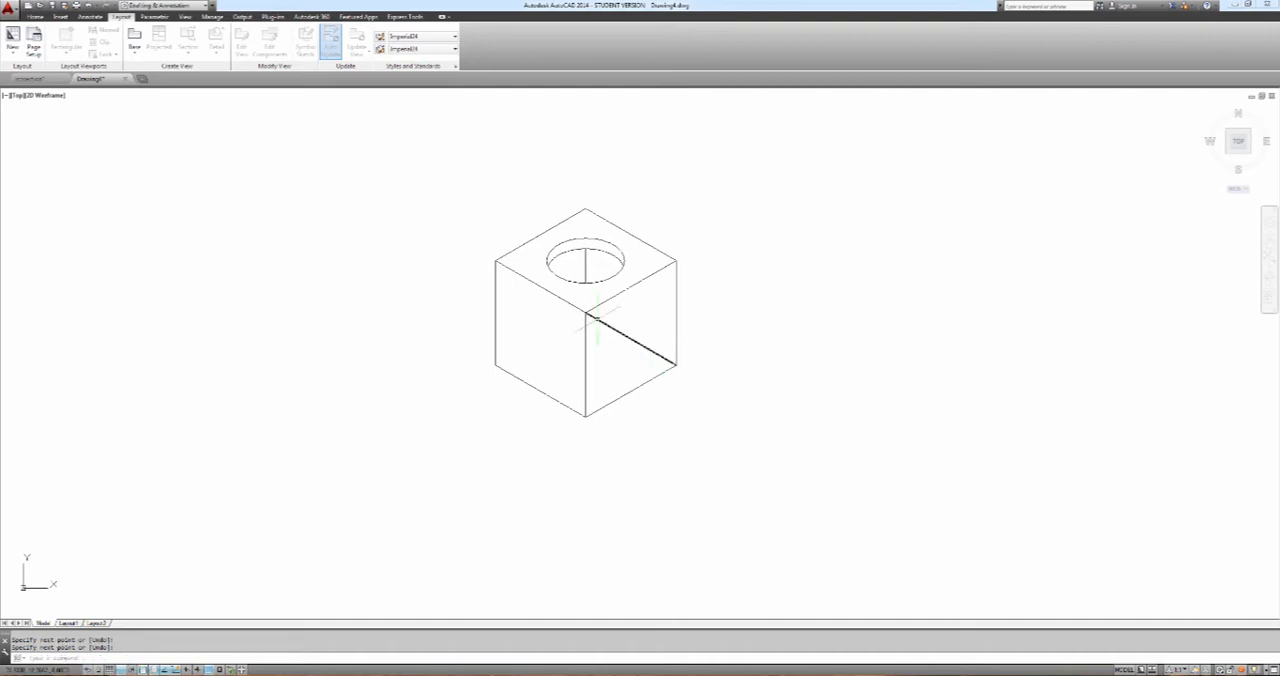
key(Return)
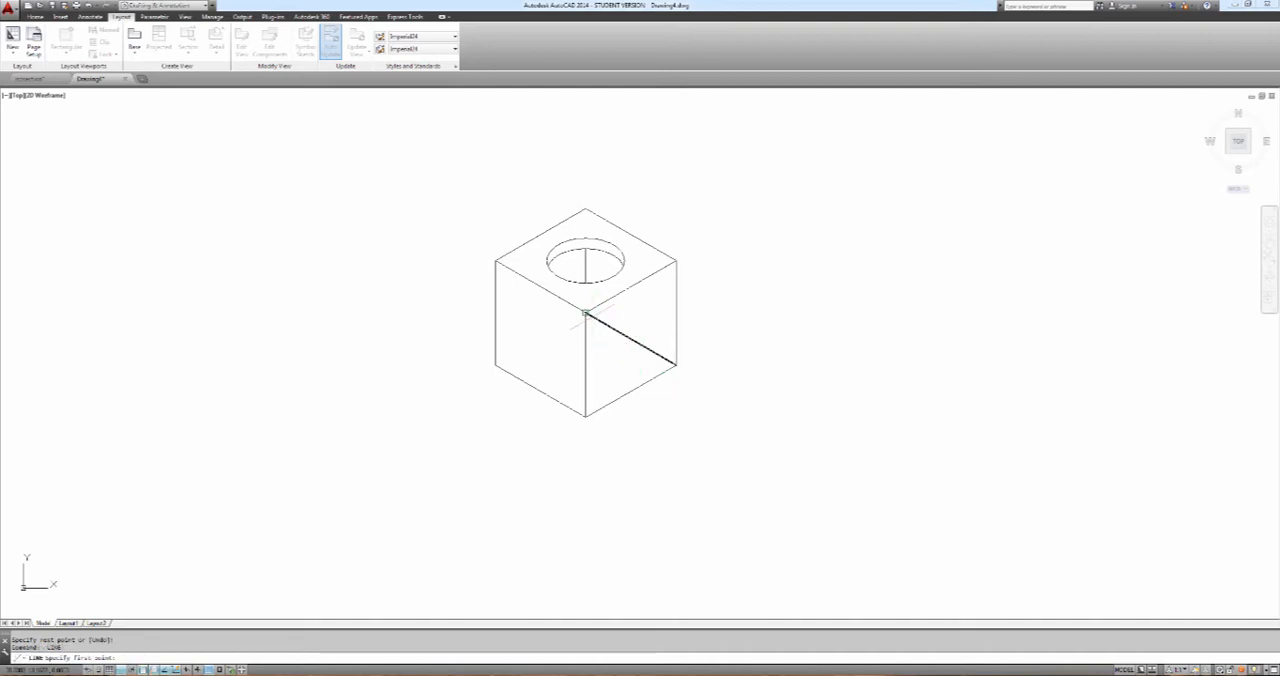
click(585, 312)
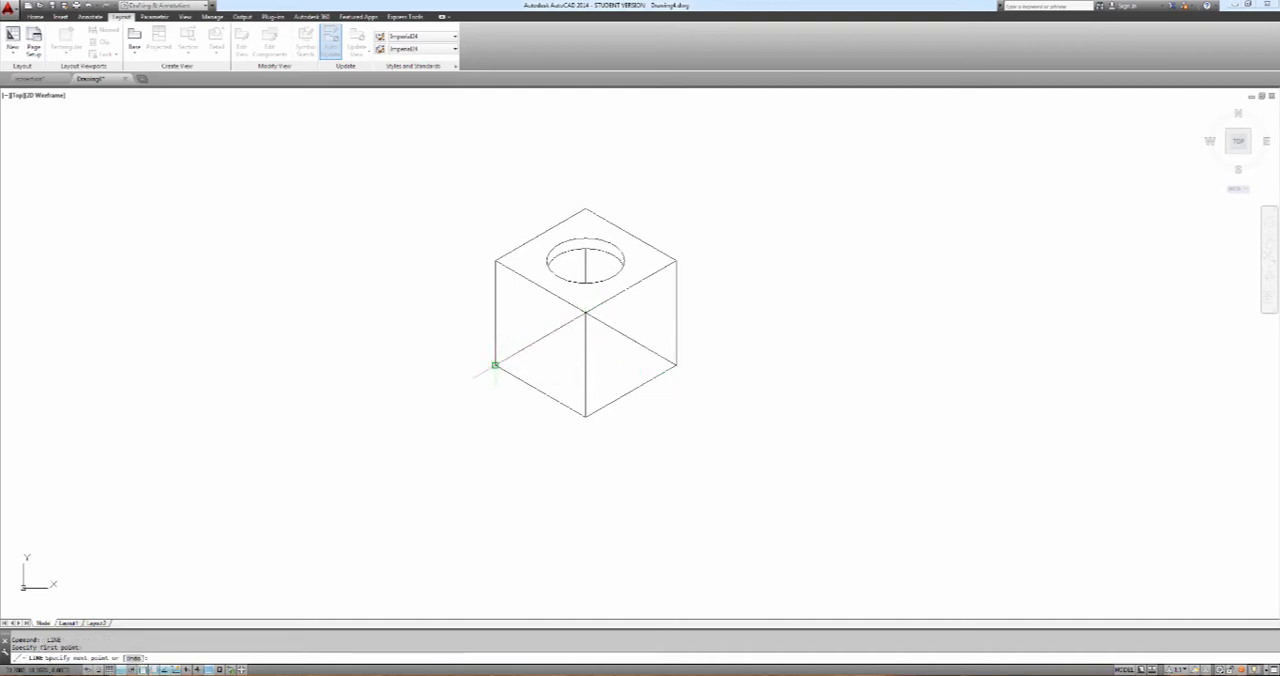
click(495, 365)
key(Return)
Draw an isocircle on the cube's right face, centred on the diagonal's midpoint, with a radius of about 2
text(el)
key(Return)
text(i)
key(Return)
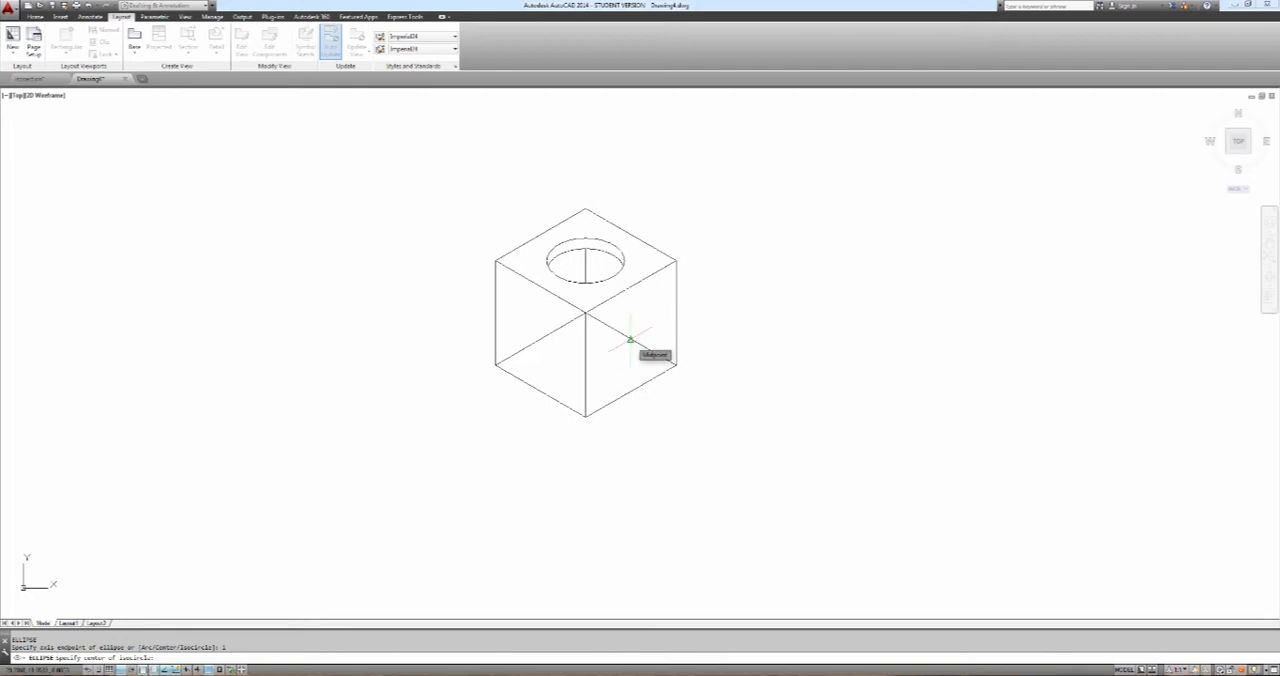
click(630, 341)
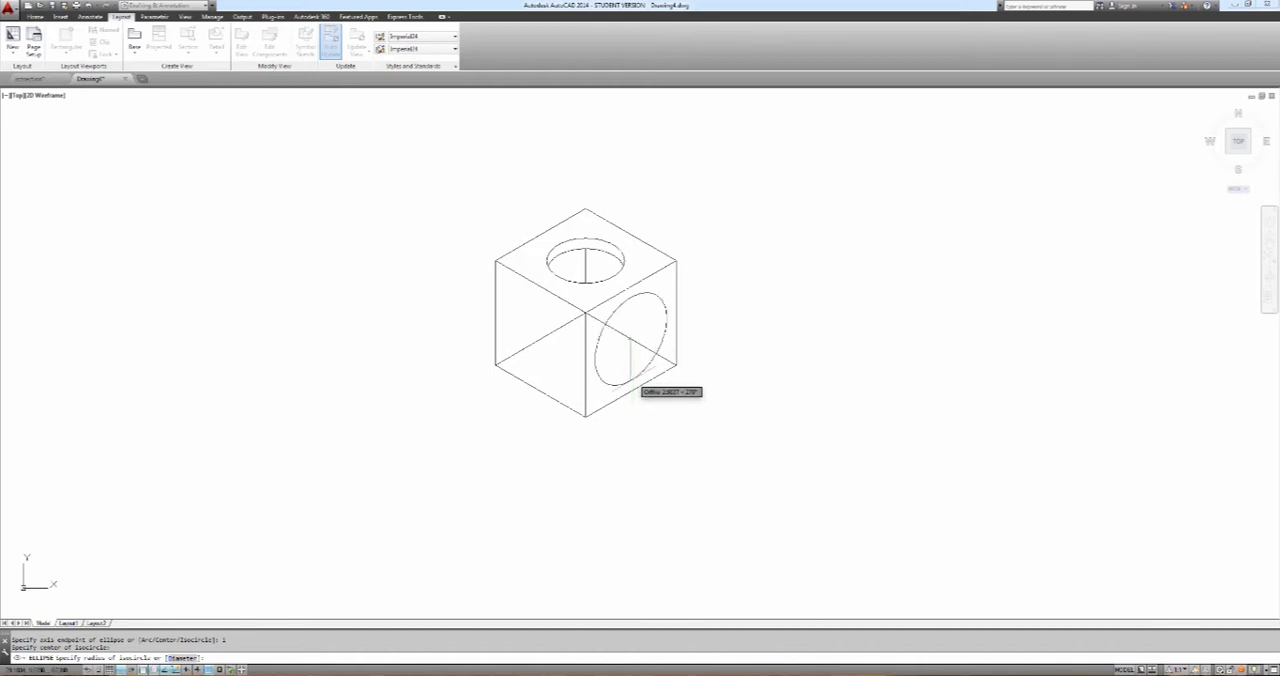
click(630, 382)
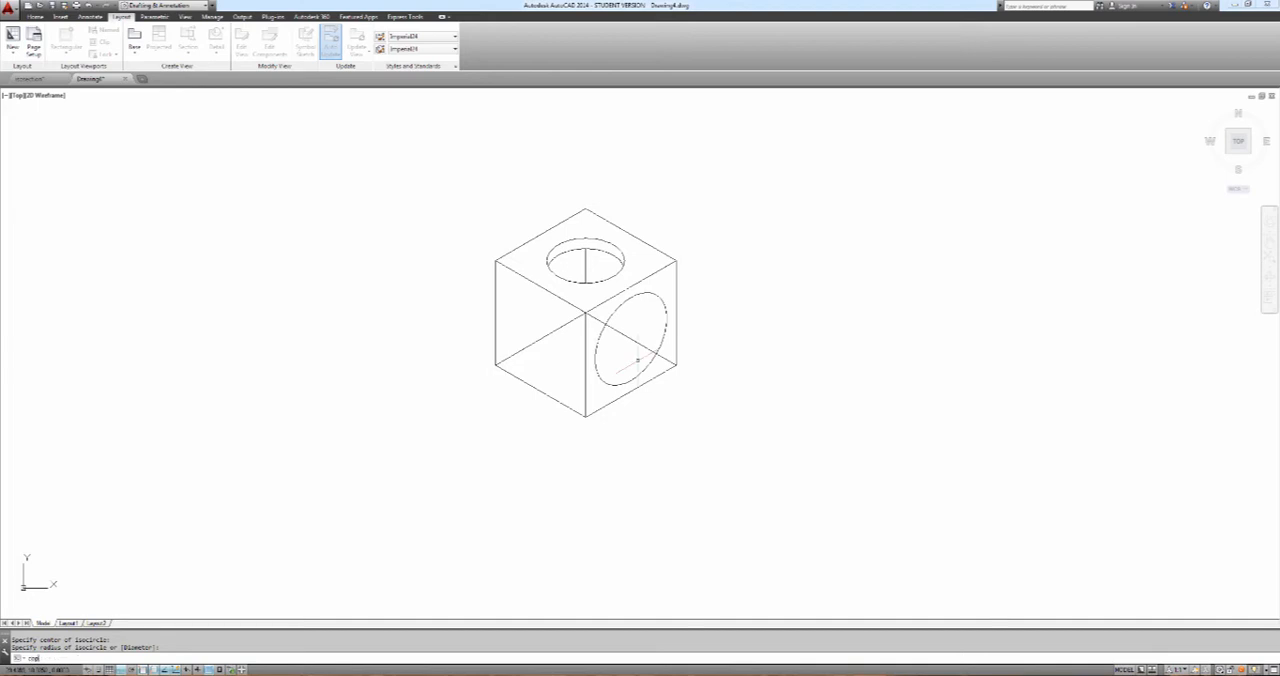
Copy the right face's isocircle 0.5 units back into the cube along the left isoplane
text(copy)
key(Return)
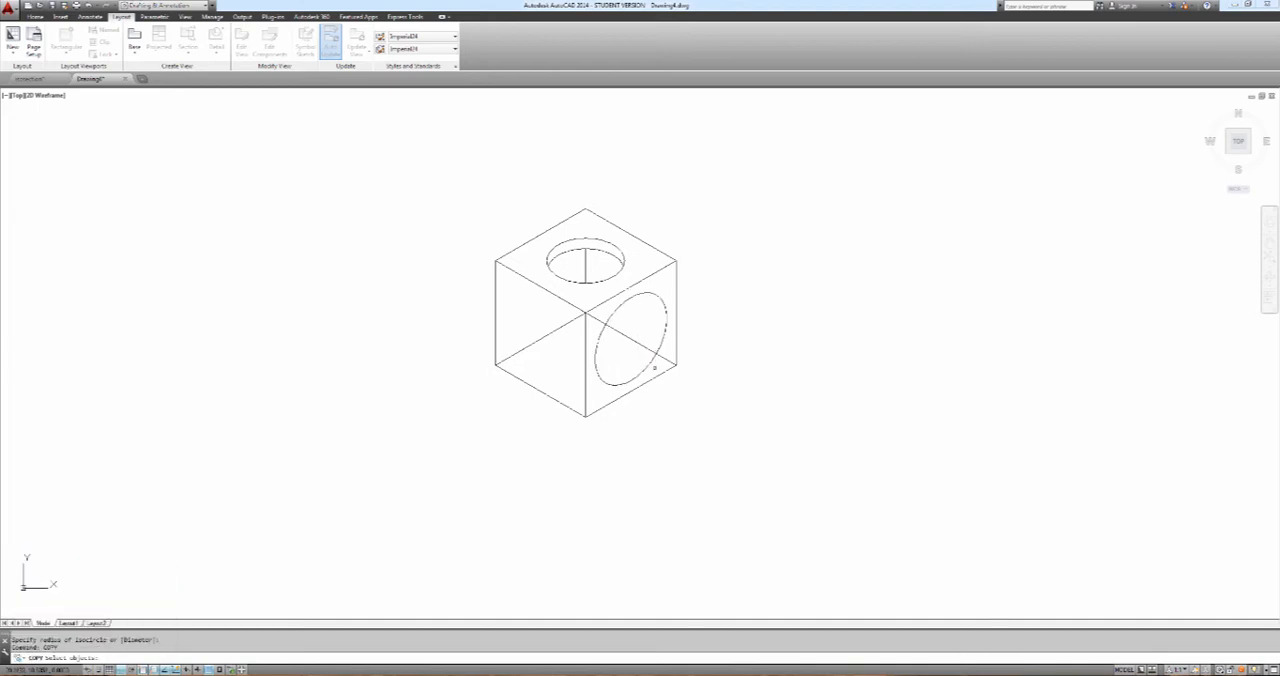
click(652, 366)
key(Return)
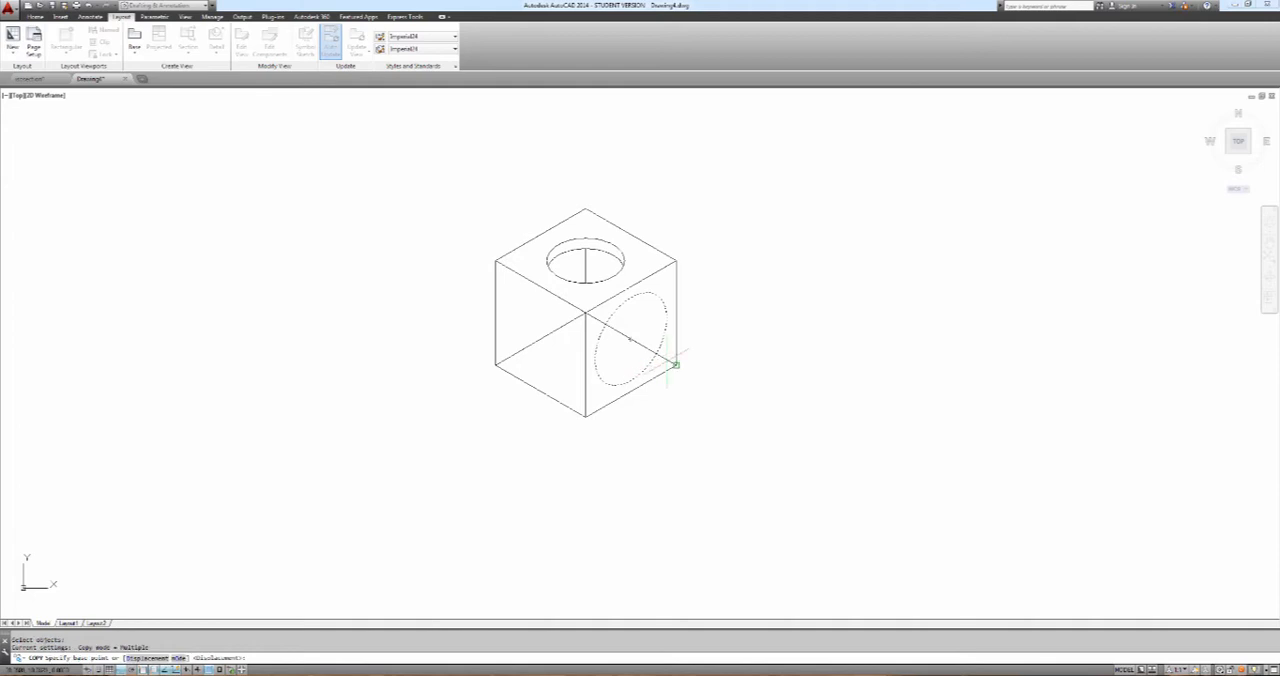
click(676, 365)
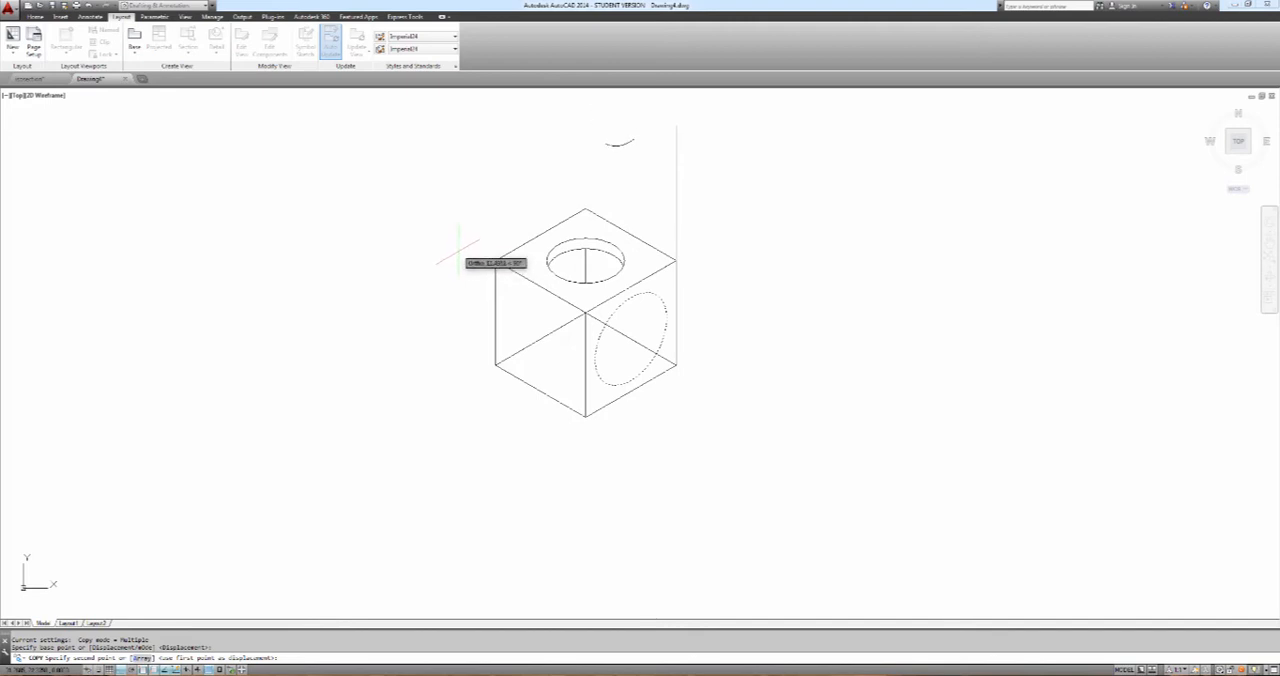
key(F5)
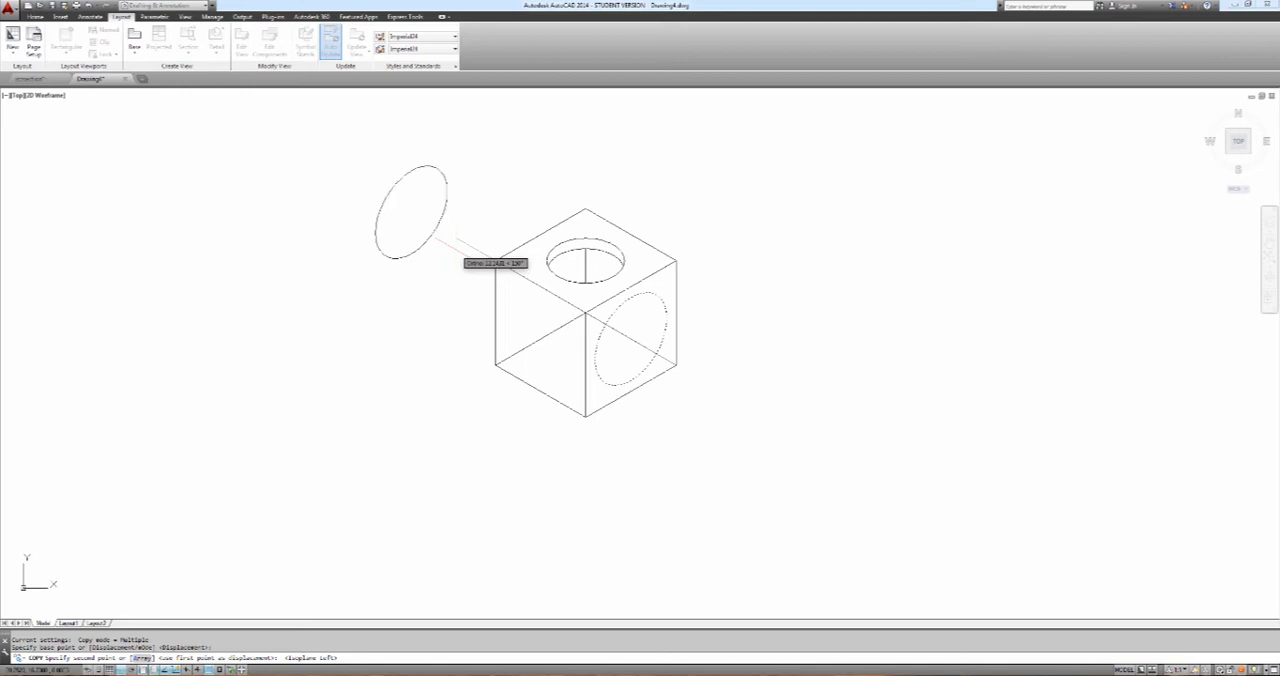
text(.5)
key(Return)
key(Escape)
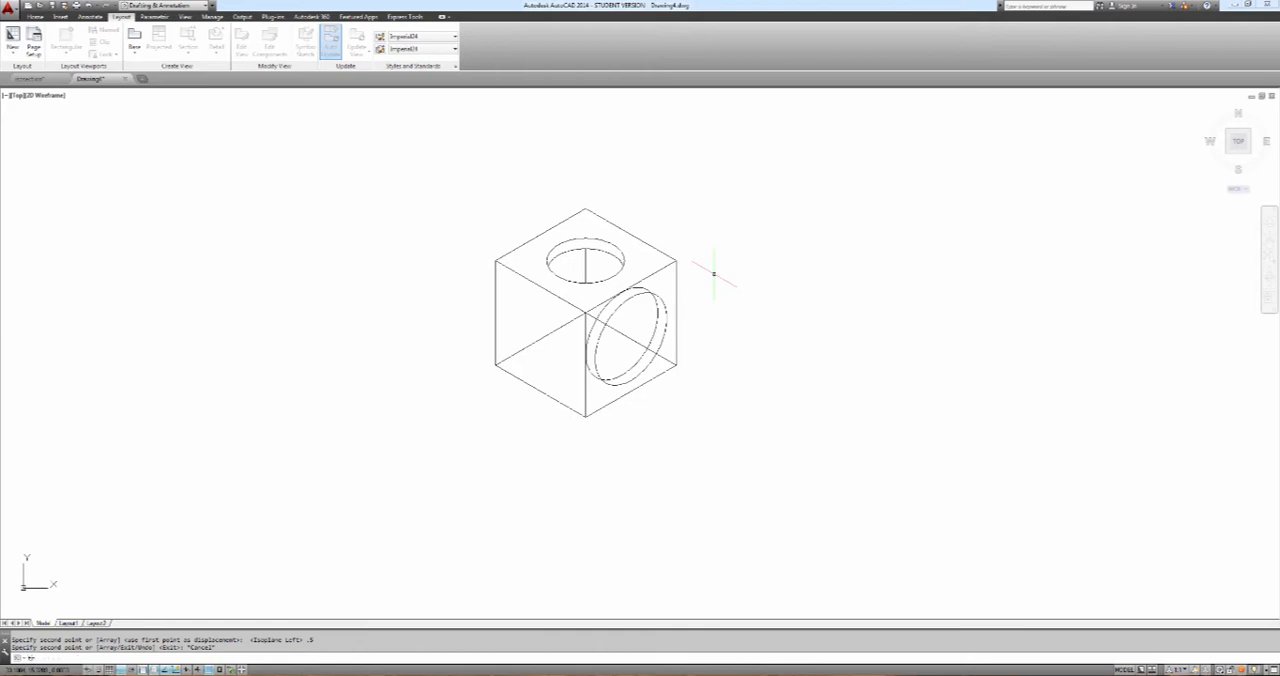
Trim the part of the copied isocircle outside the original, using the right face's original isocircle as cutting edge
text(tr)
key(Return)
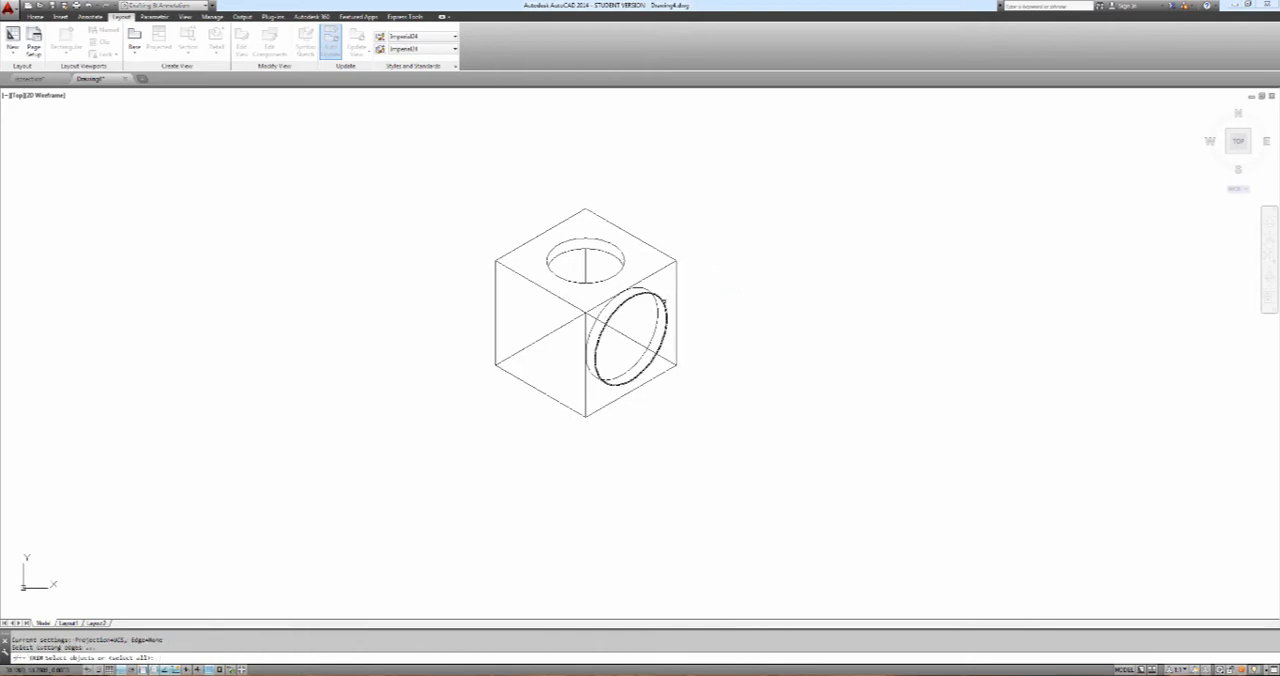
click(664, 302)
key(Return)
click(632, 288)
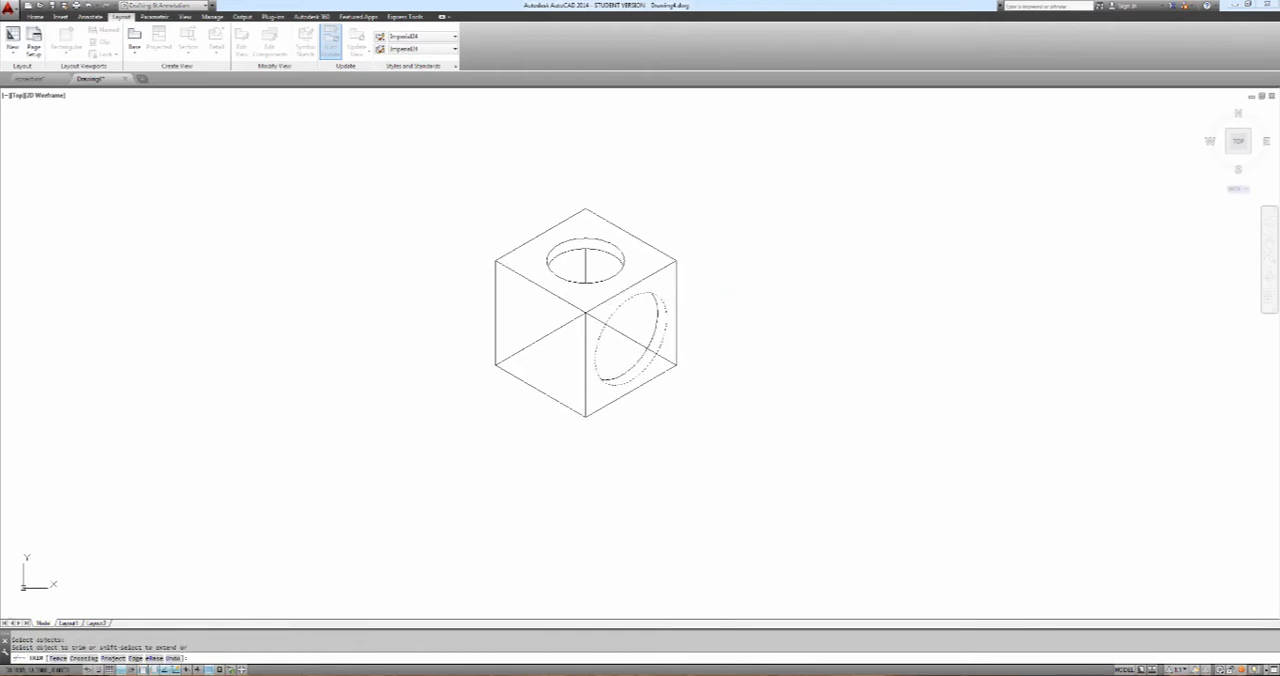
key(Escape)
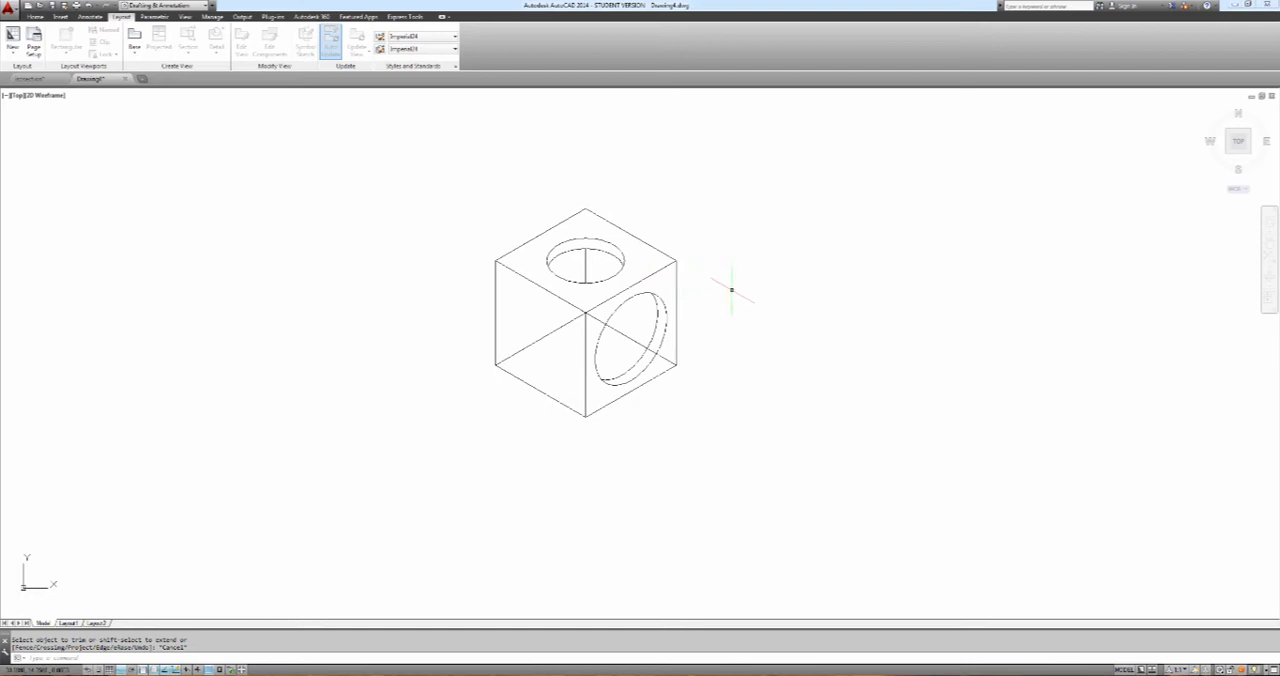
Trim the lower end of the right face's diagonal back to the hole's inner arc
text(tr)
key(Return)
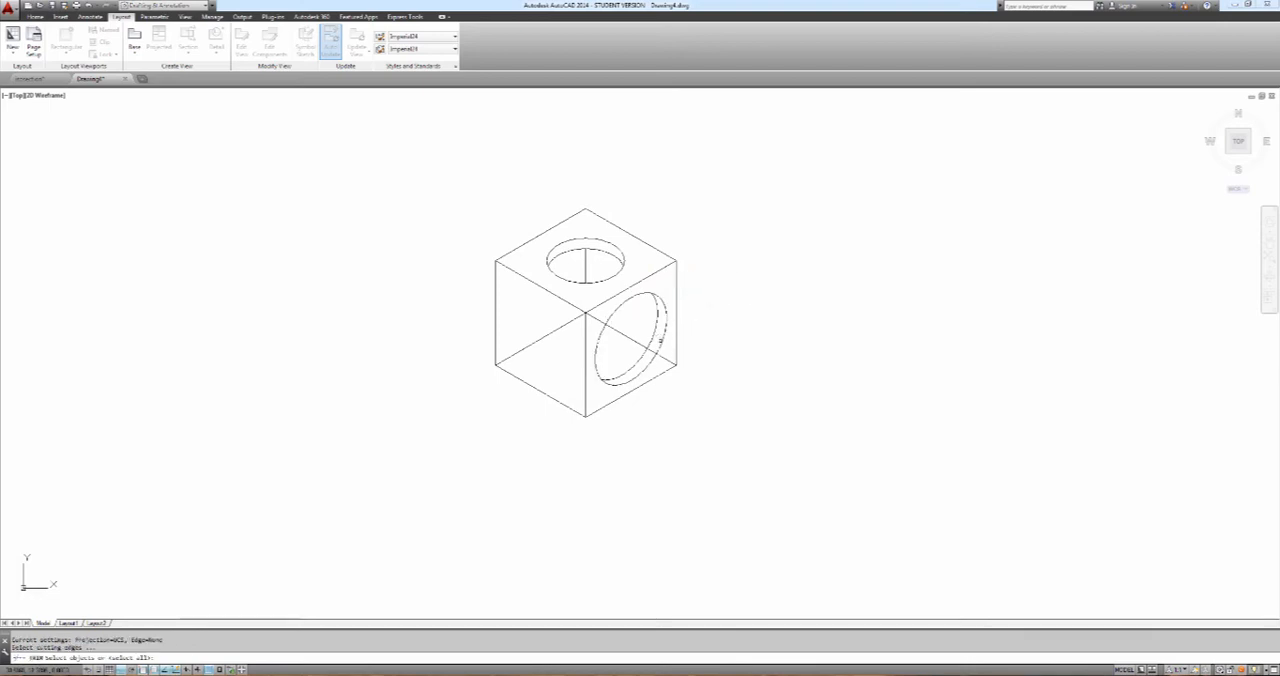
click(658, 340)
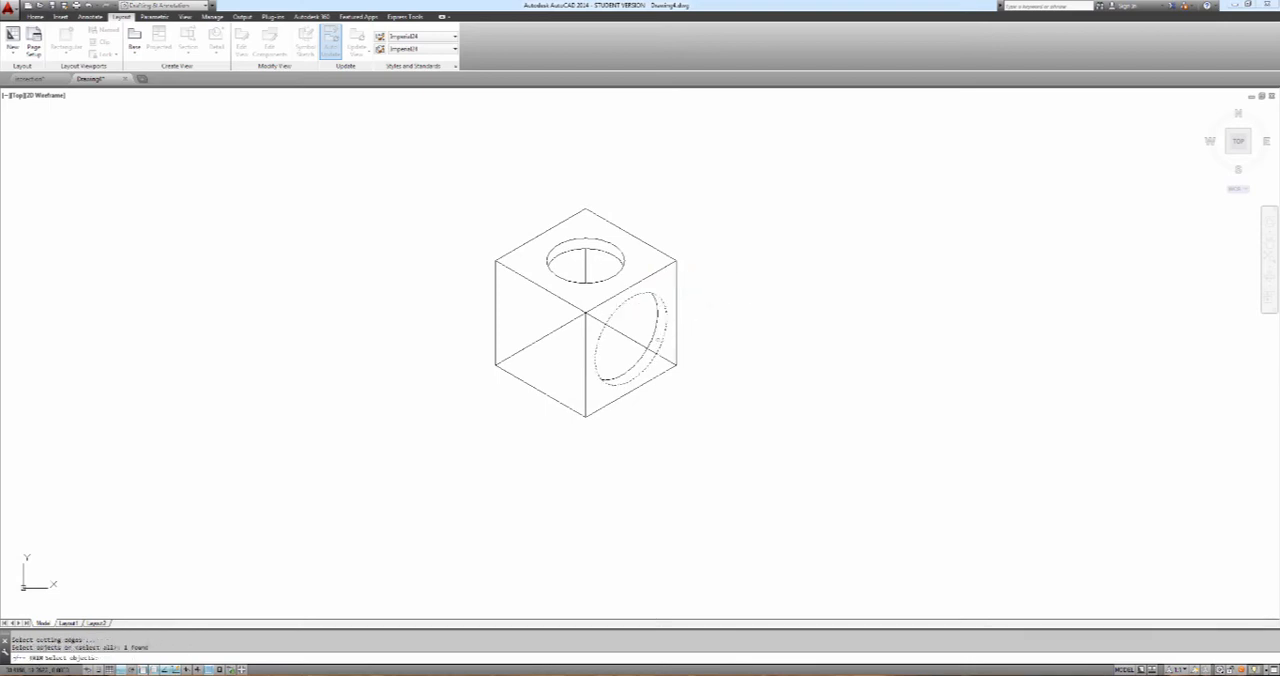
key(Return)
click(666, 358)
key(Escape)
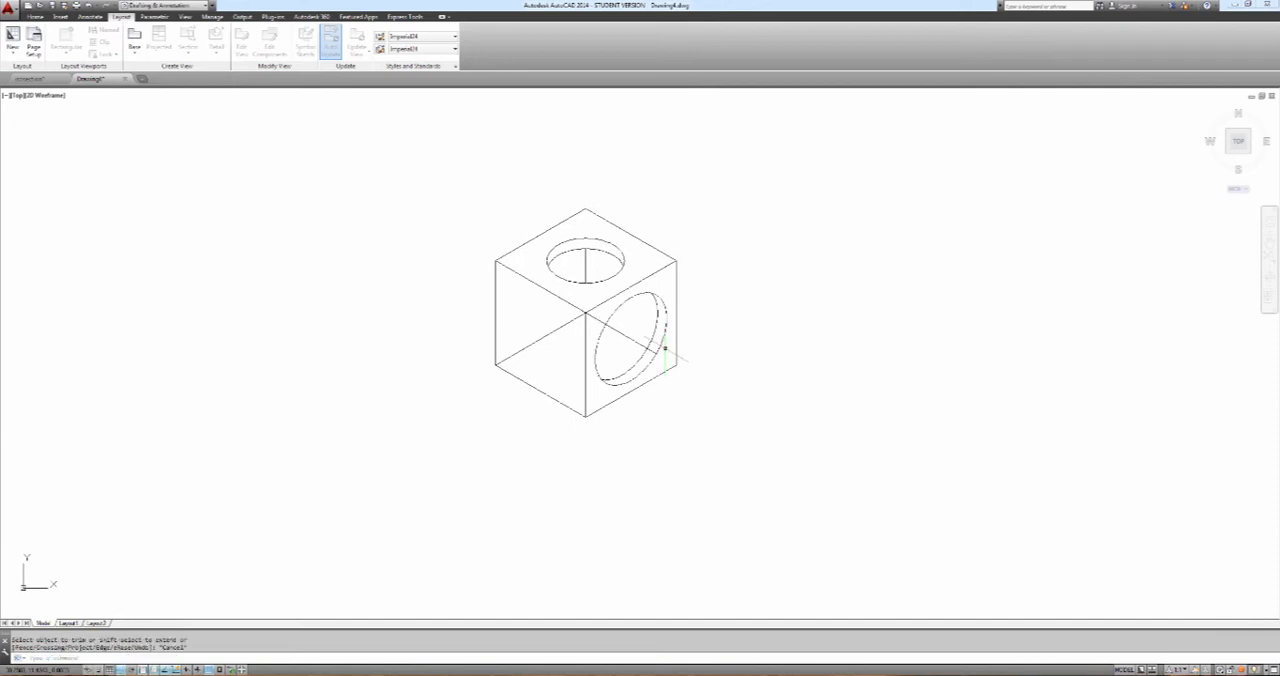
key(Return)
click(662, 330)
key(Return)
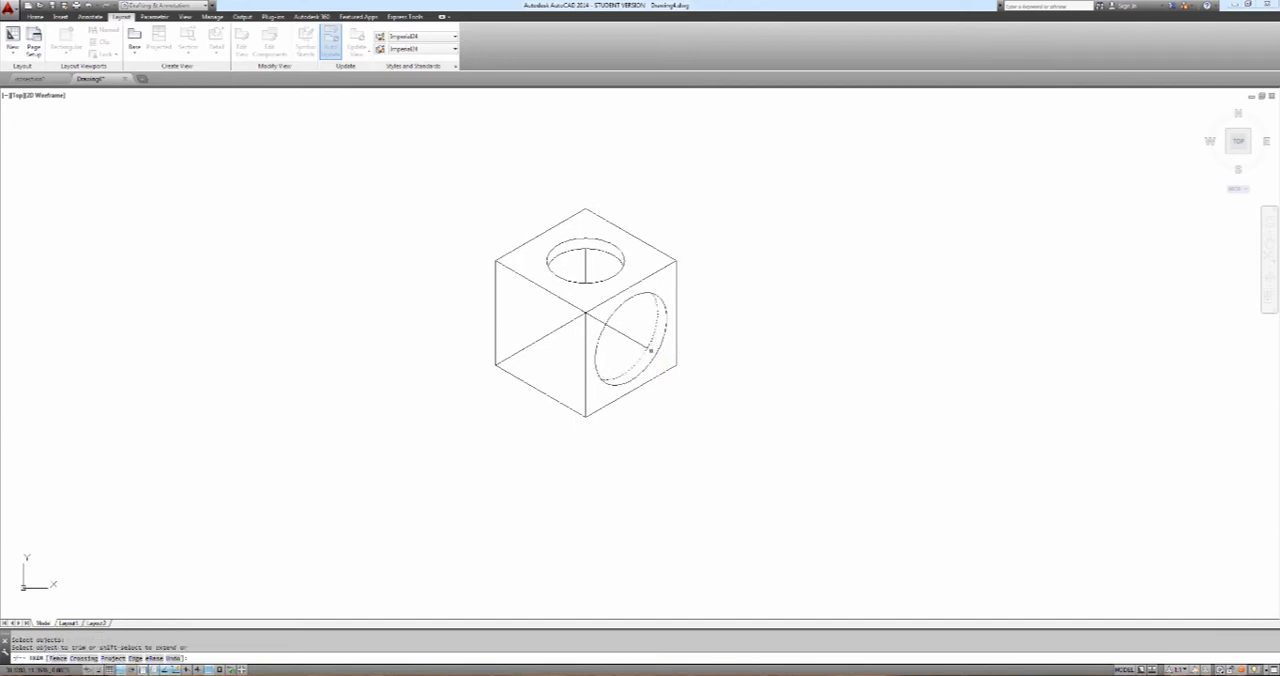
key(Escape)
Trim the upper end of the right face's diagonal back to the front isocircle
key(Return)
click(607, 318)
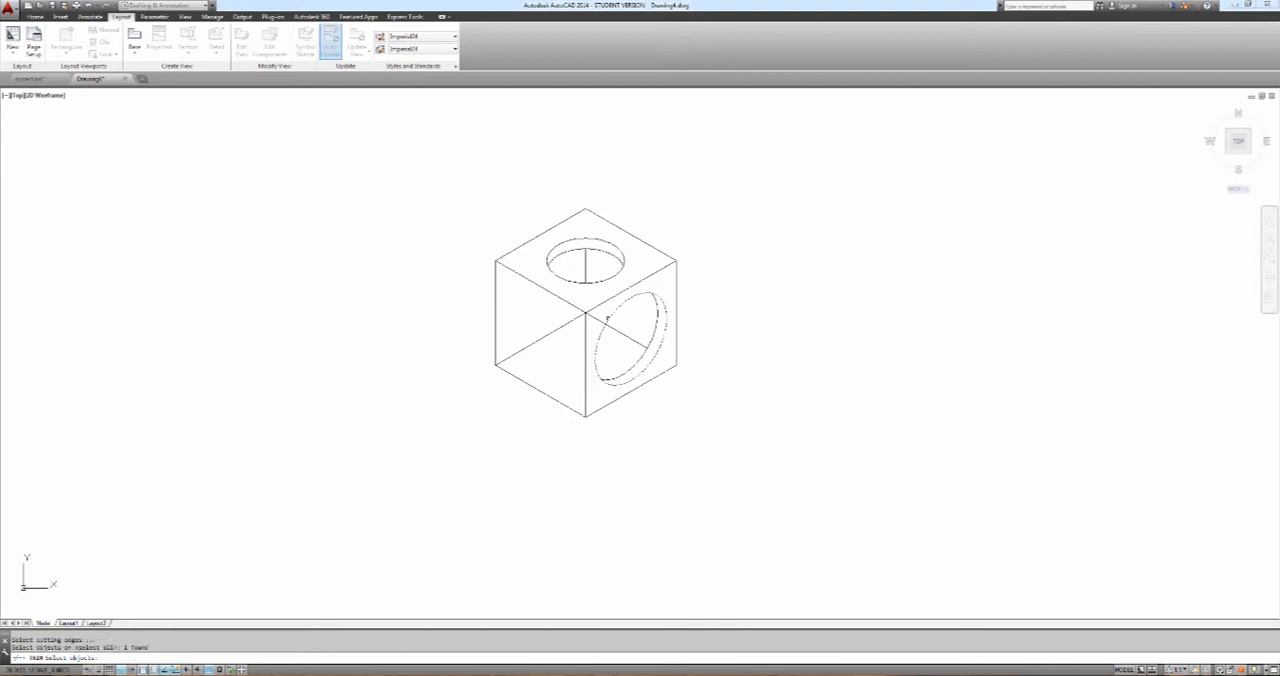
key(Return)
key(Escape)
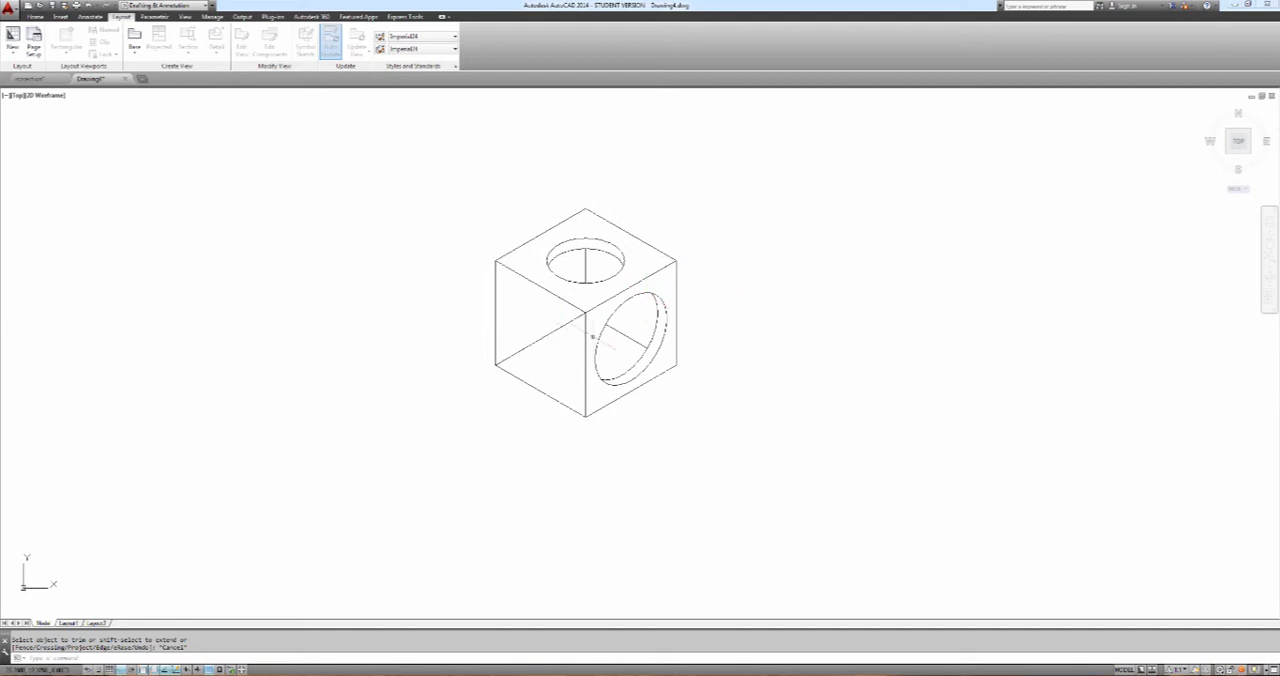
key(F5)
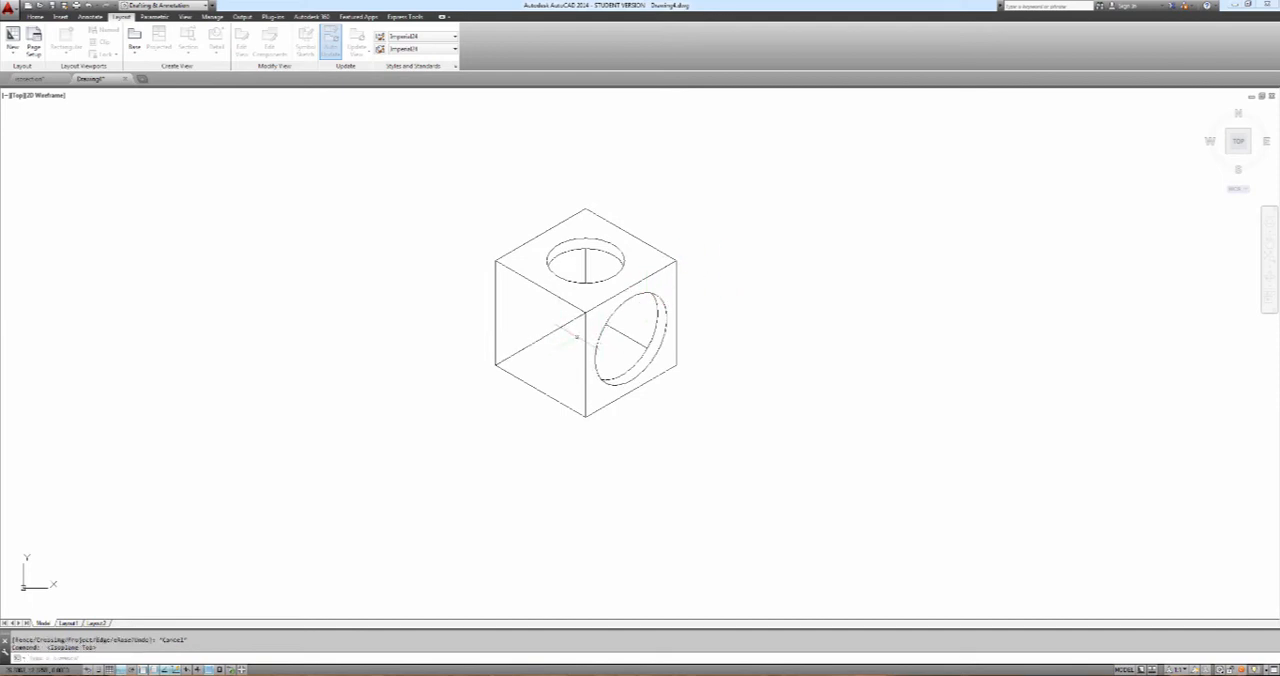
text(el)
key(Return)
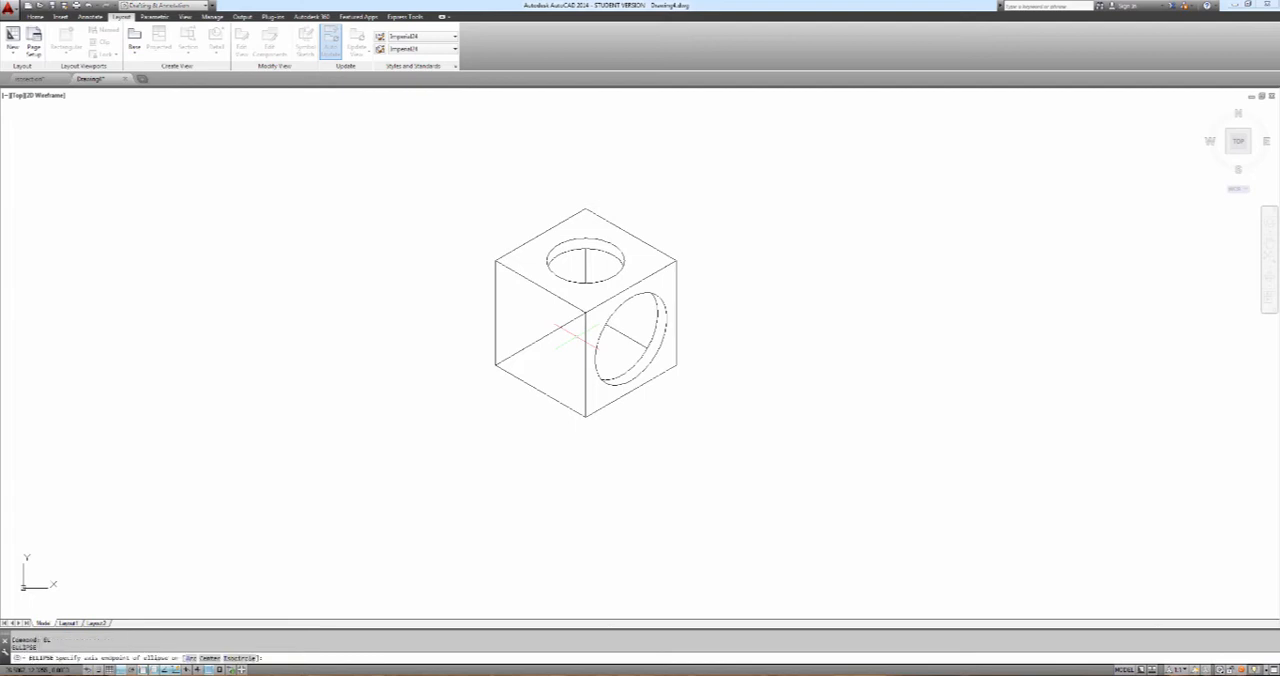
text(i)
key(Return)
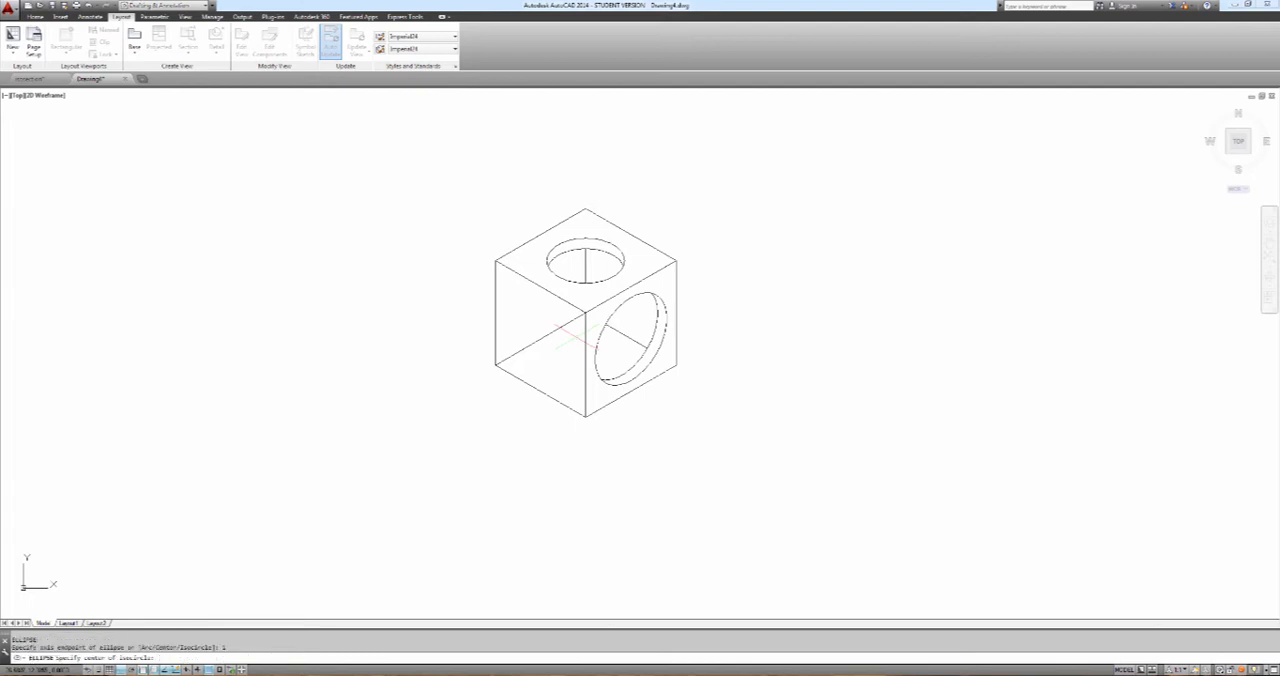
click(540, 340)
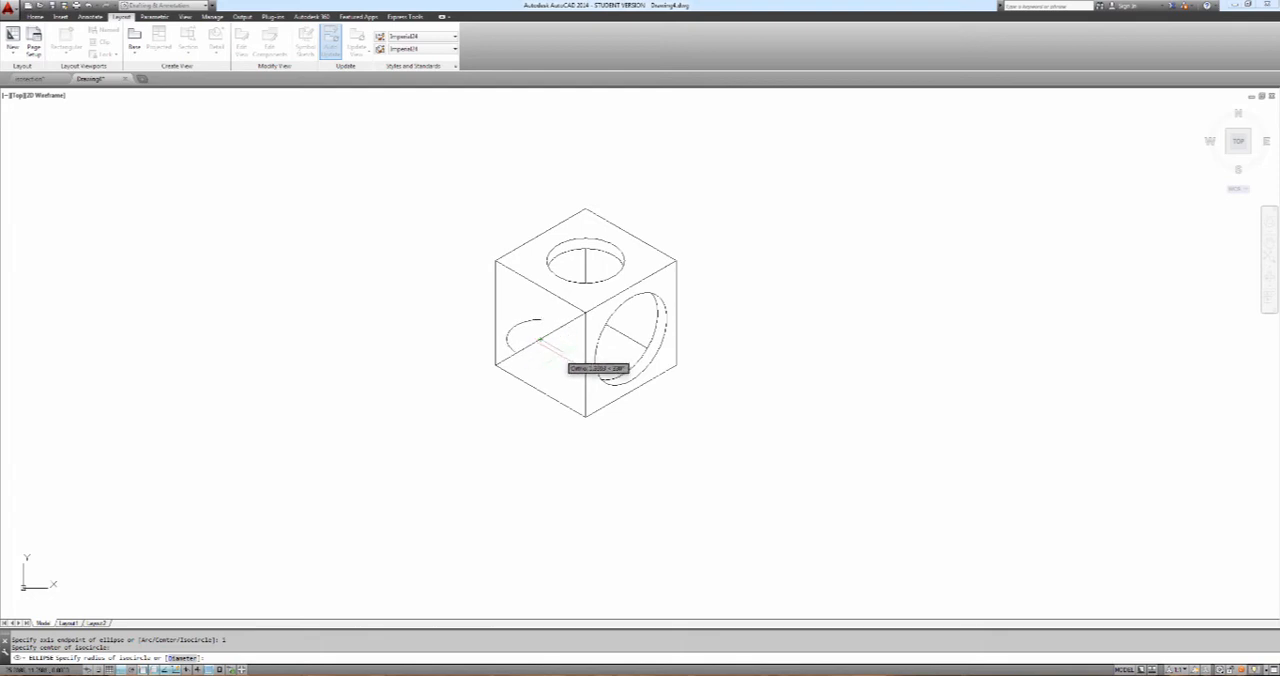
key(Escape)
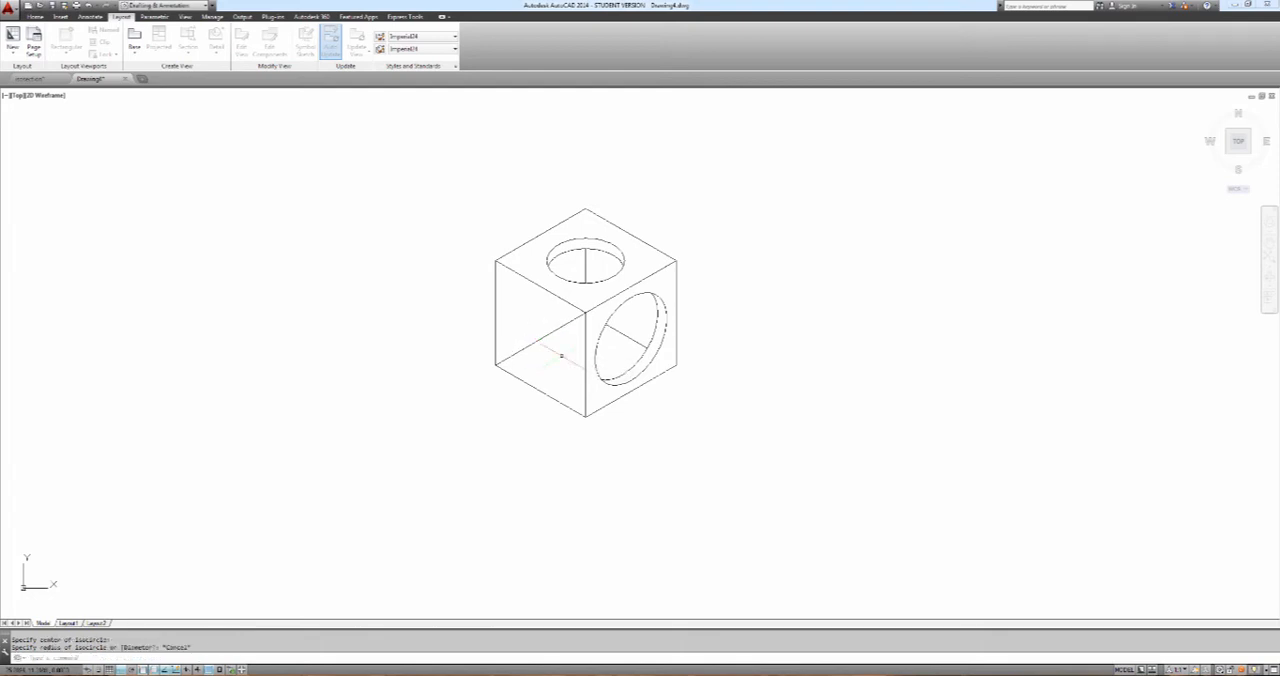
Switch to the left isoplane and draw an isocircle of about 1.3 radius on the left face, centred on its diagonal's midpoint
key(F5)
key(F5)
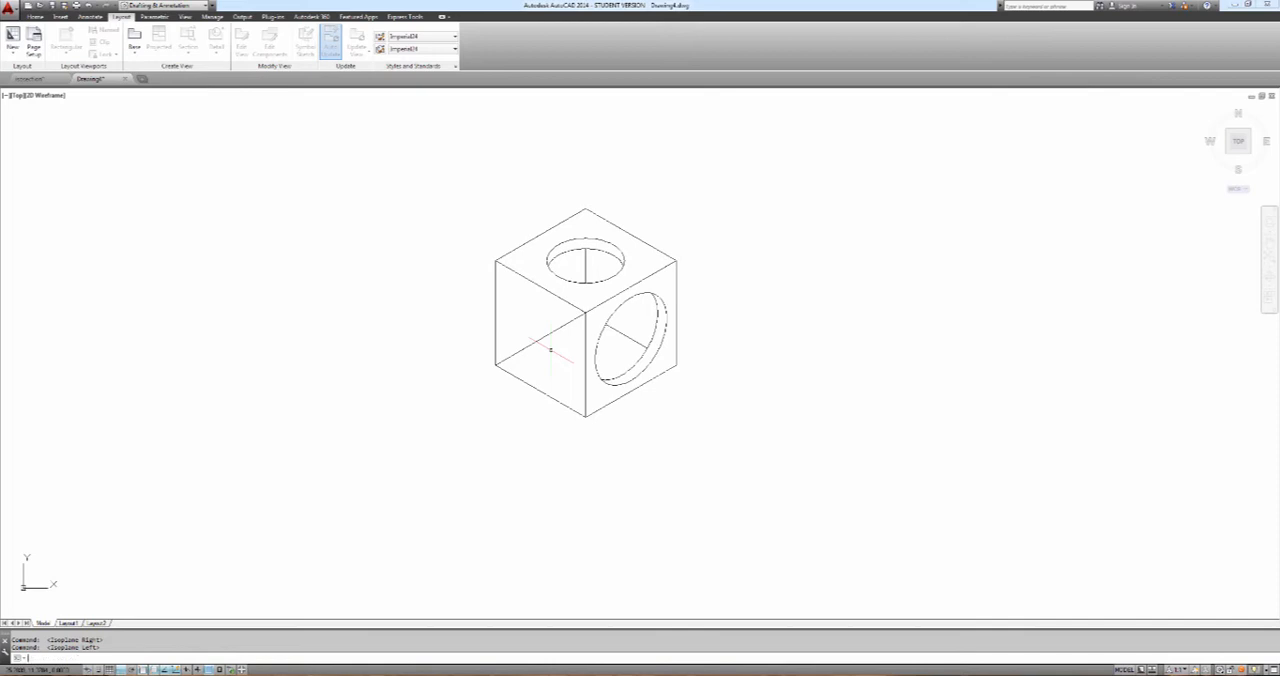
text(el)
key(Return)
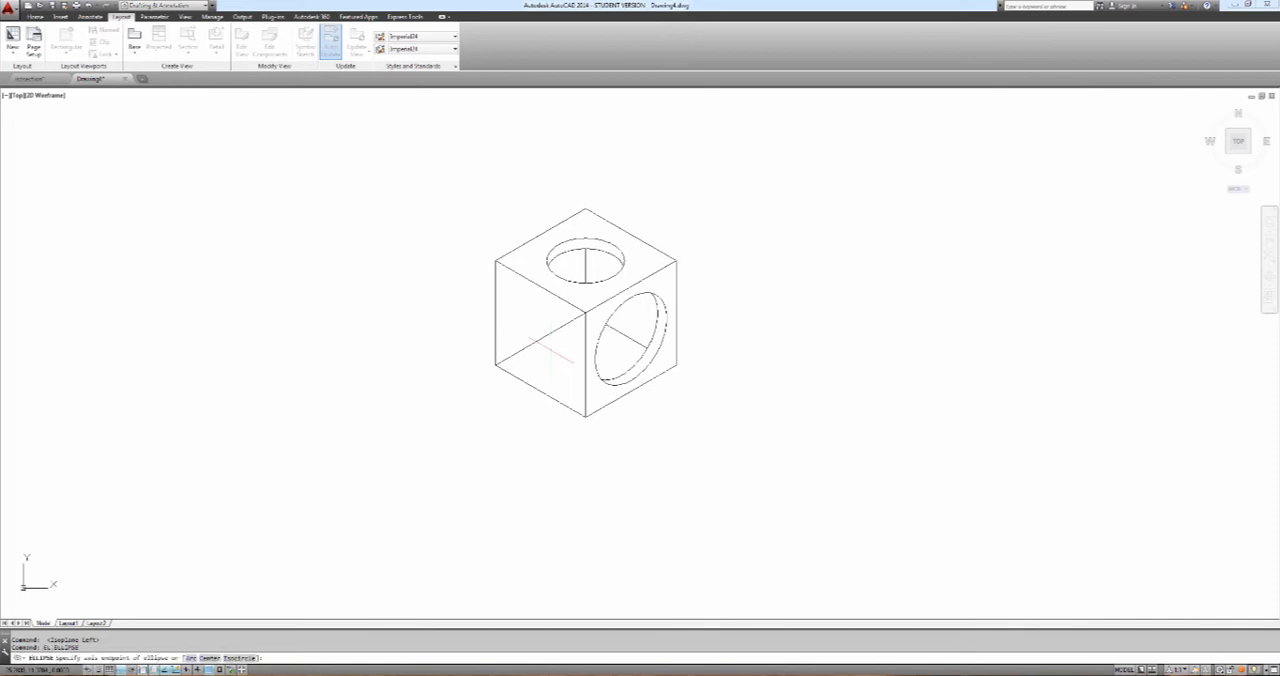
text(i)
key(Return)
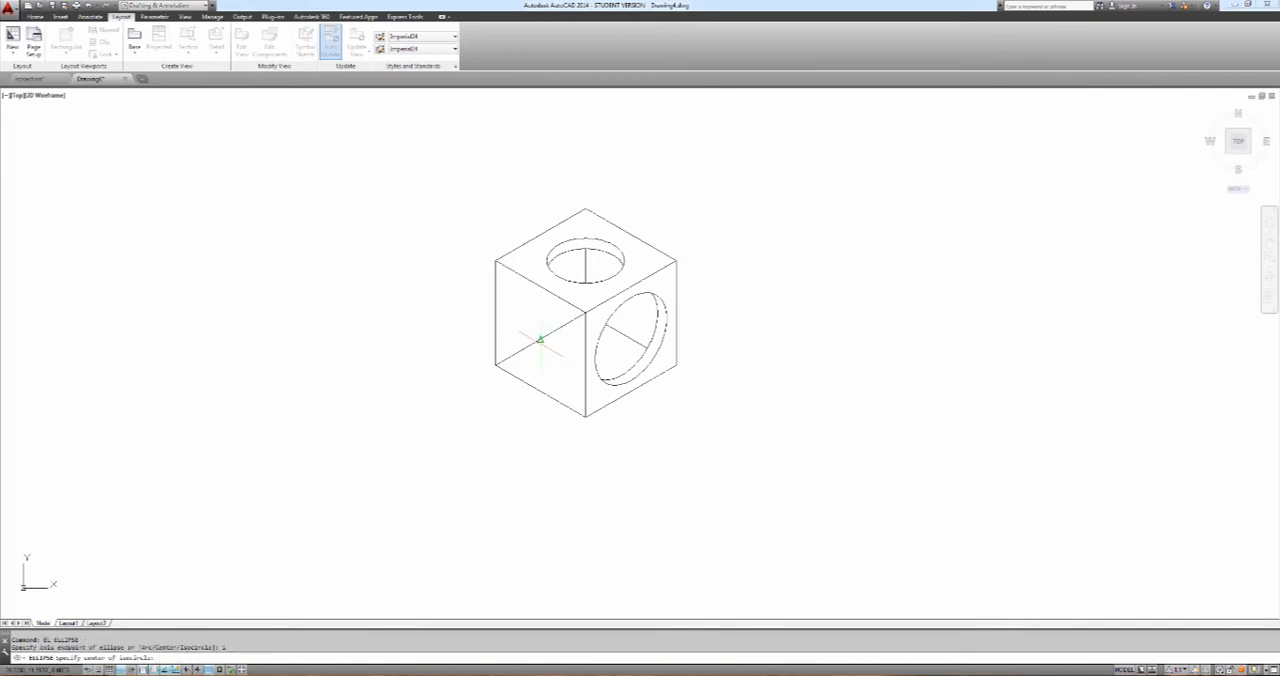
click(540, 340)
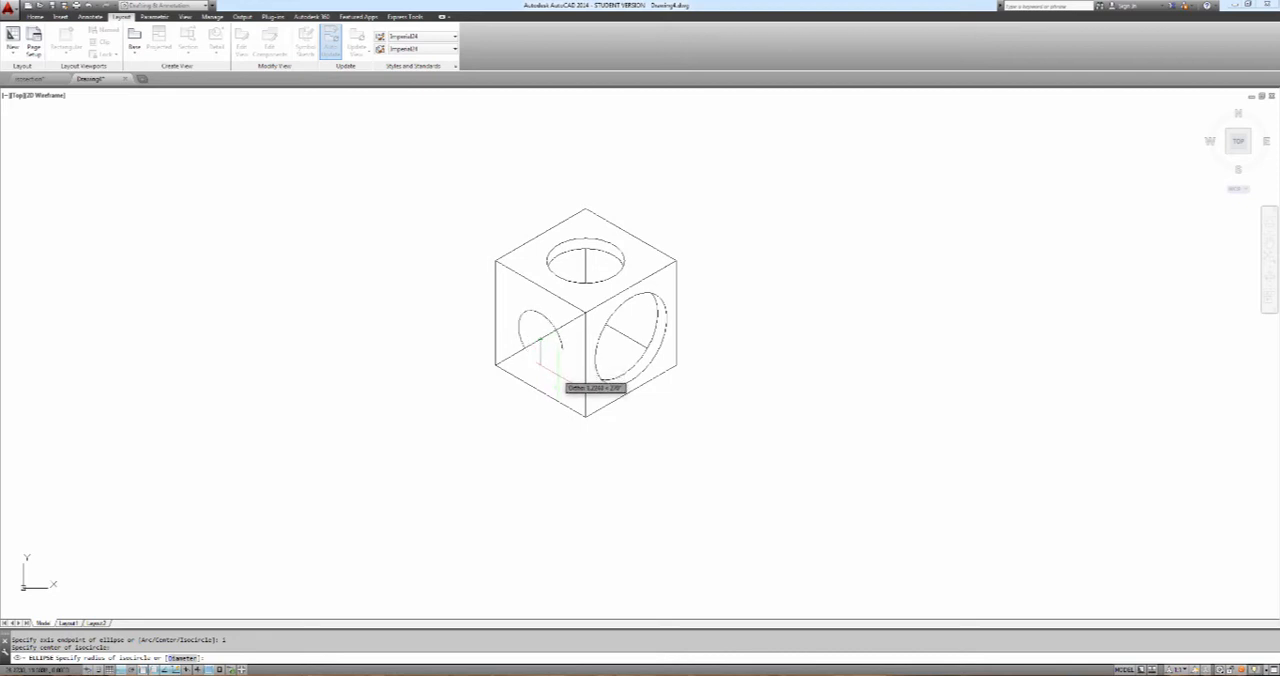
click(556, 366)
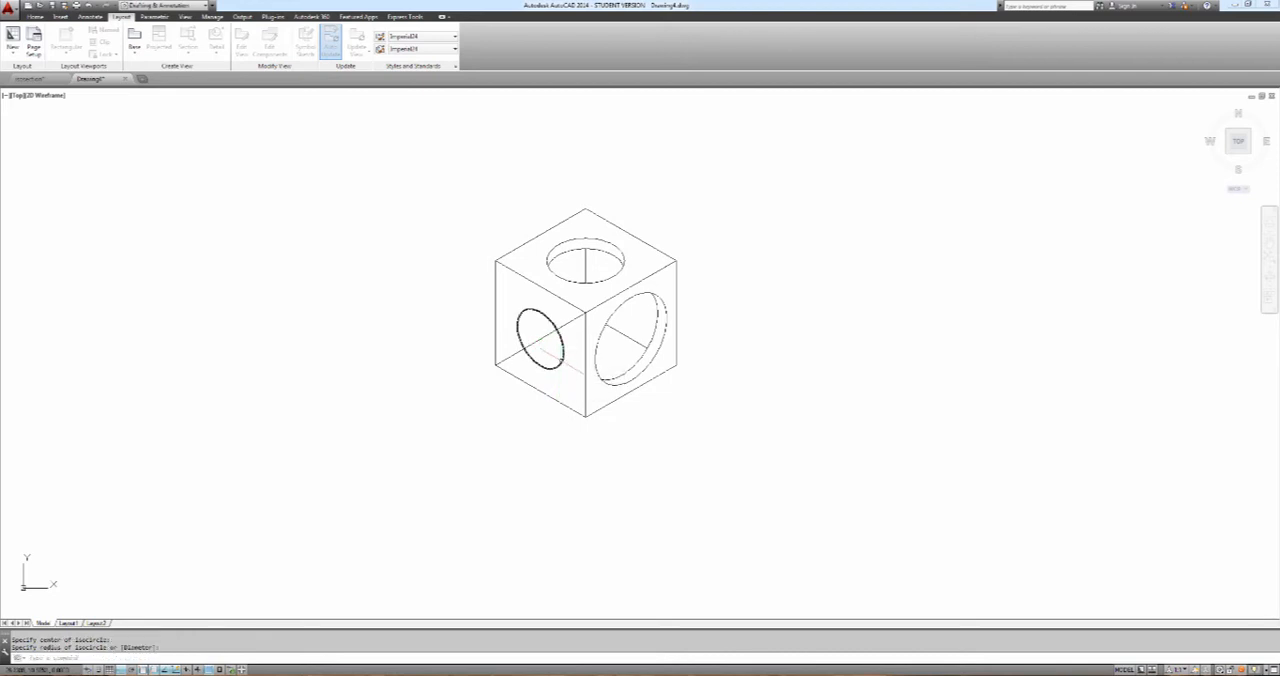
Copy the left face's isocircle 0.5 units inward along the top isoplane direction
key(Escape)
key(Escape)
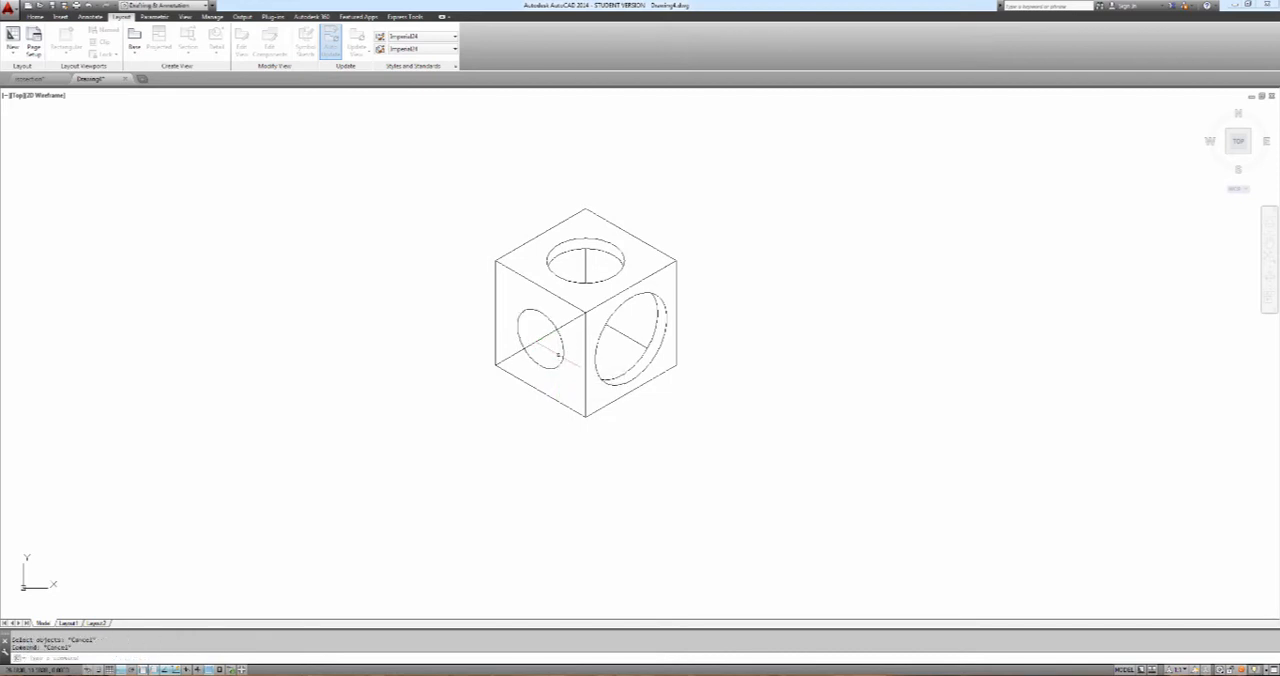
text(co)
key(Return)
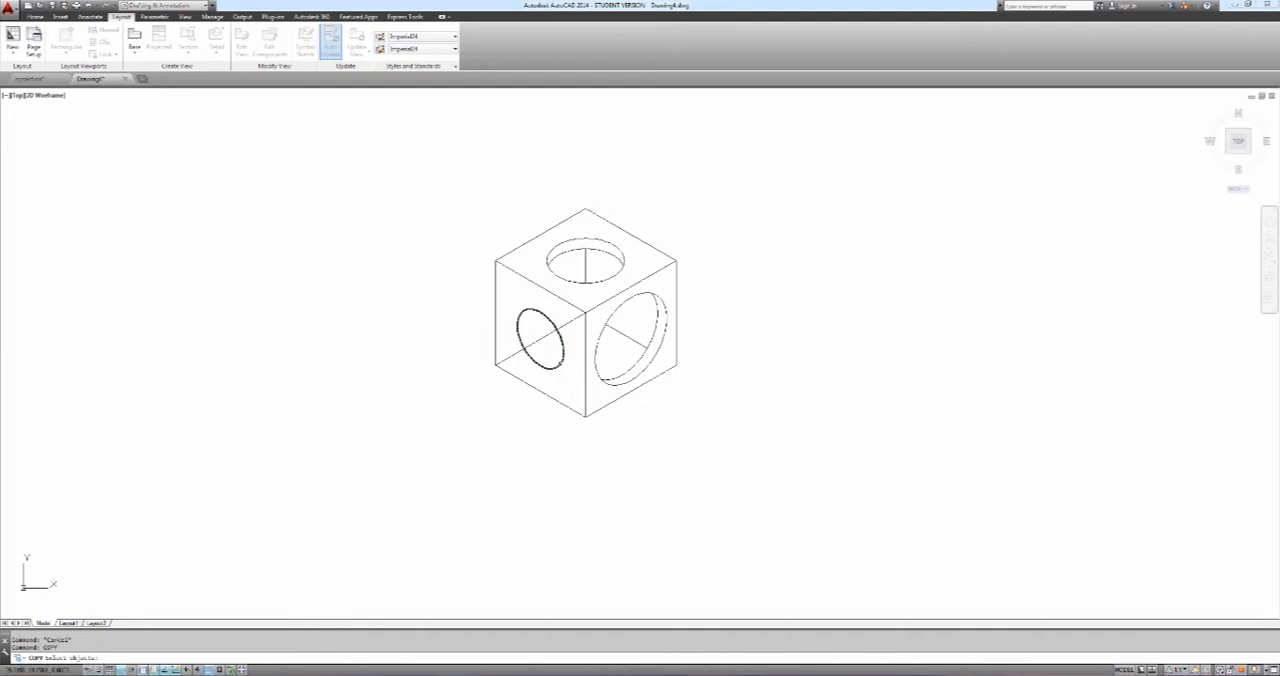
click(560, 360)
key(Return)
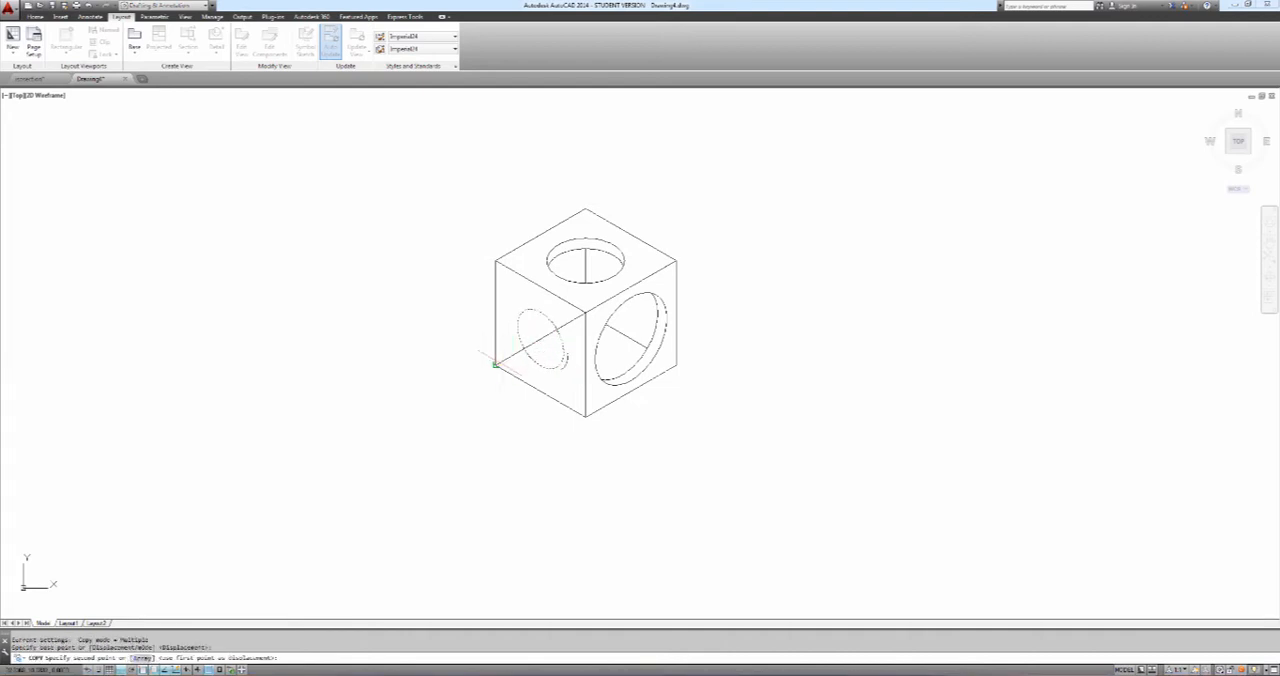
click(495, 362)
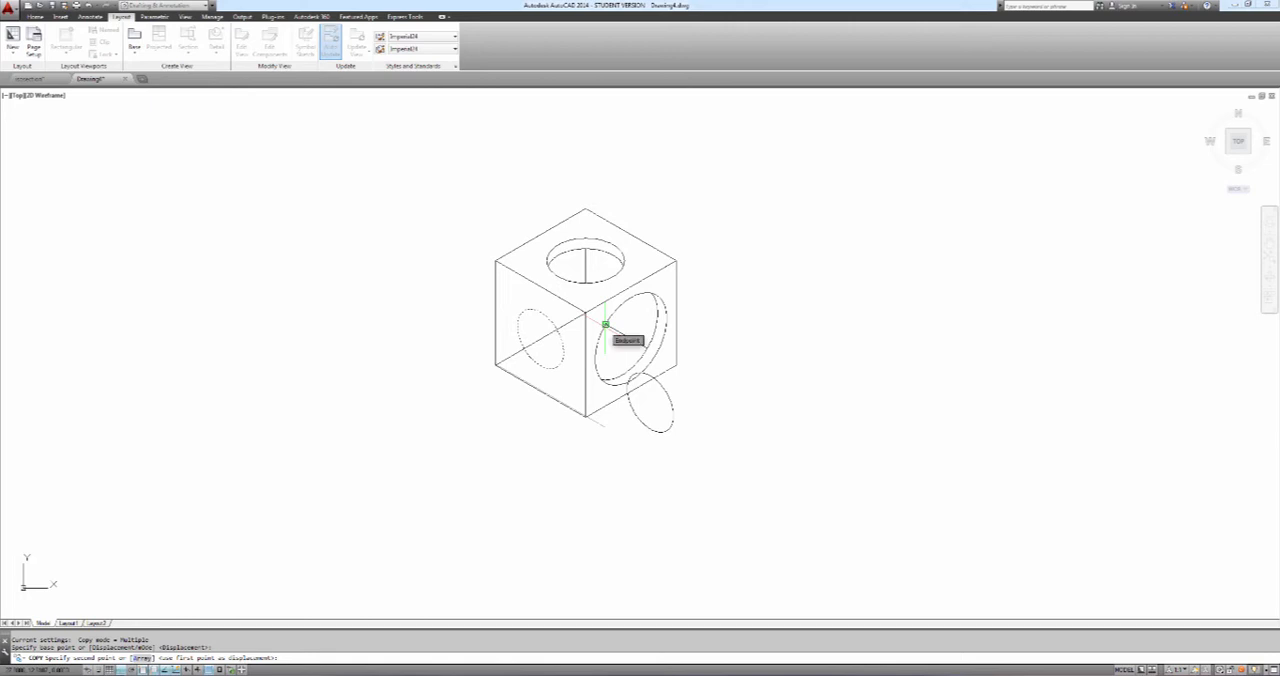
key(F5)
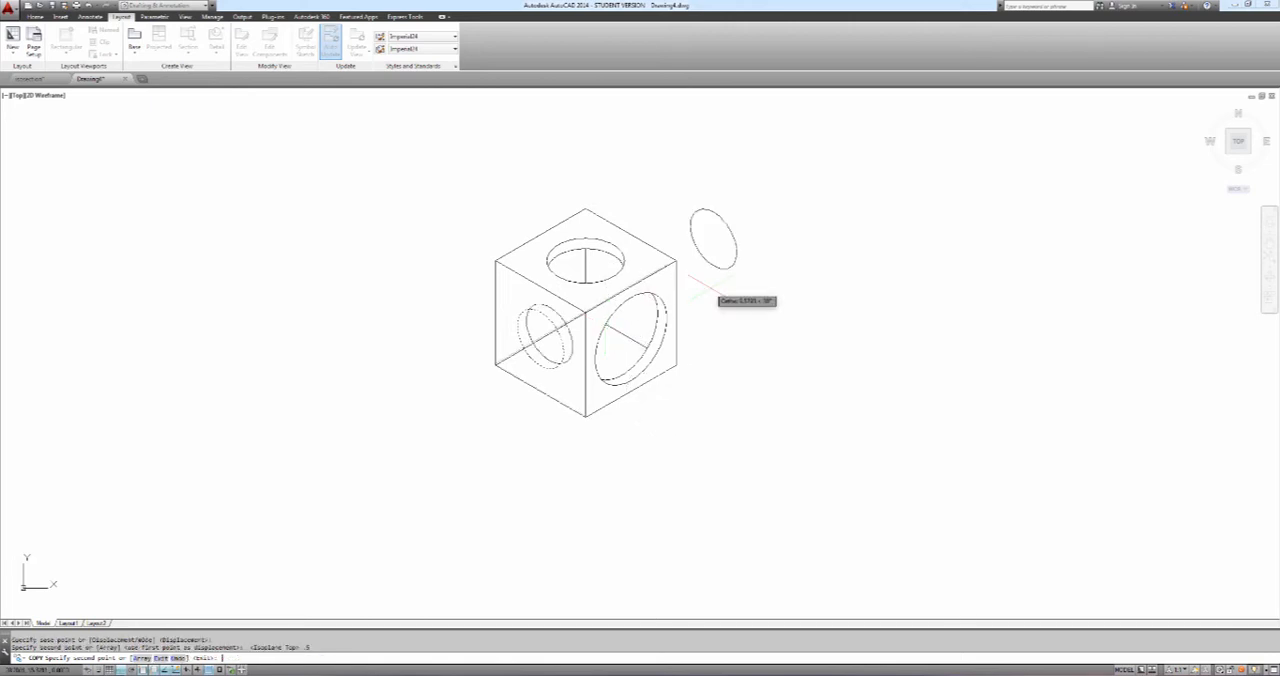
key(Return)
key(Escape)
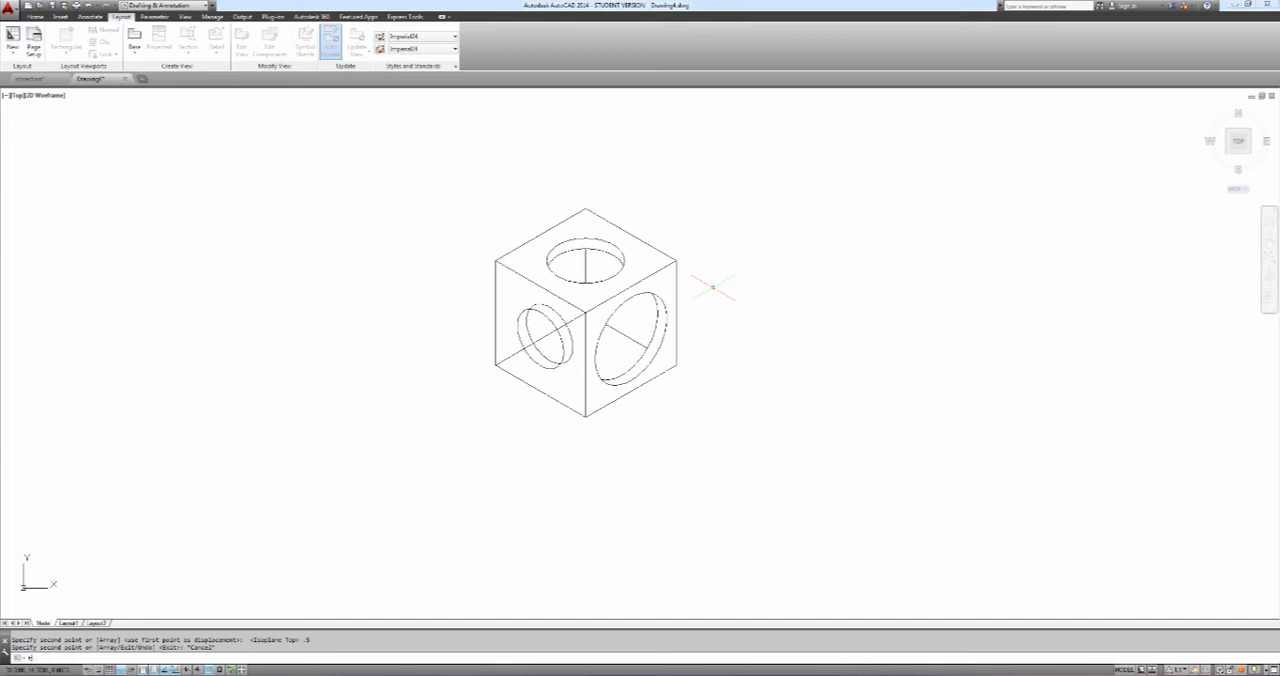
Trim the part of the copied isocircle outside the left face's original, using the original as cutting edge
text(tr)
key(Return)
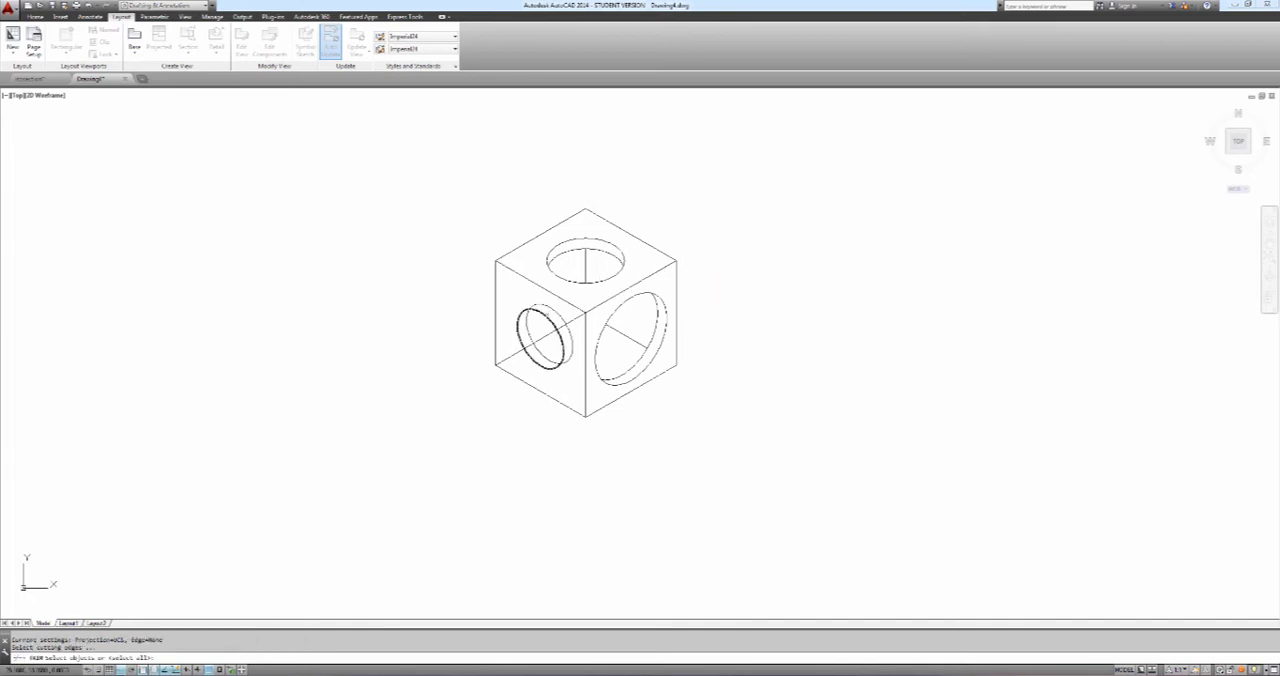
click(519, 330)
key(Return)
click(550, 310)
key(Escape)
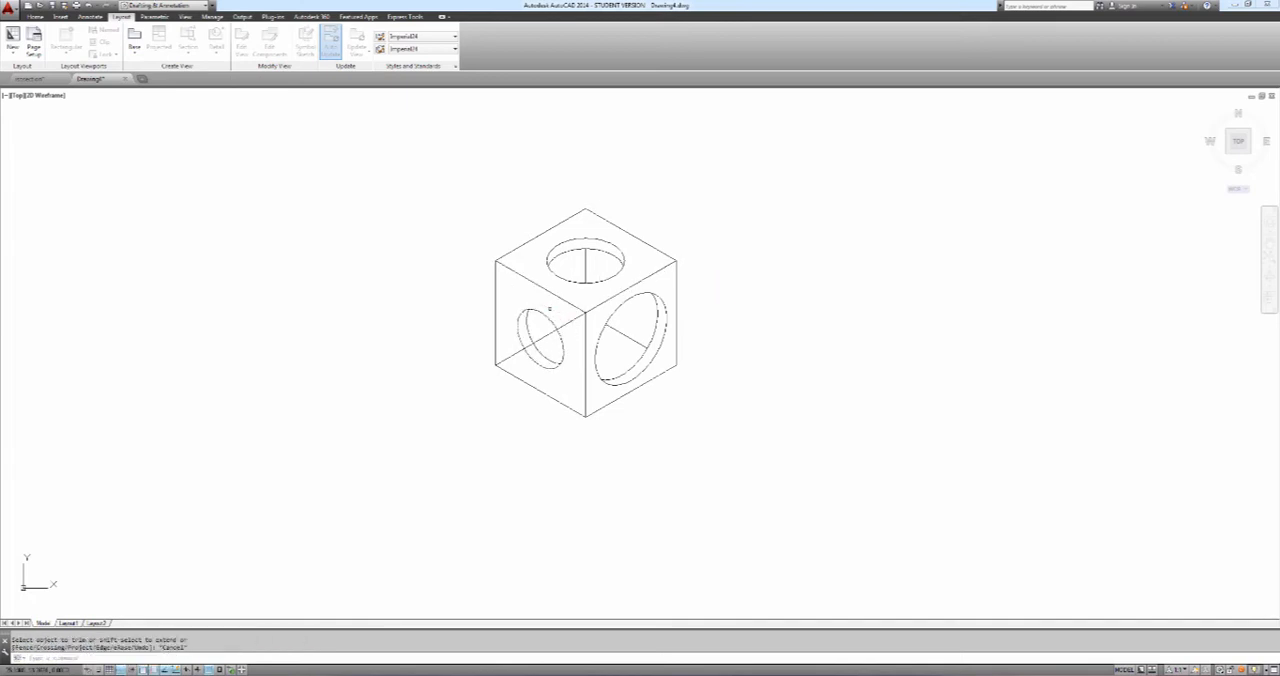
Trim the lower end of the left face's diagonal back to the hole's inner arc
key(Return)
click(532, 340)
key(Return)
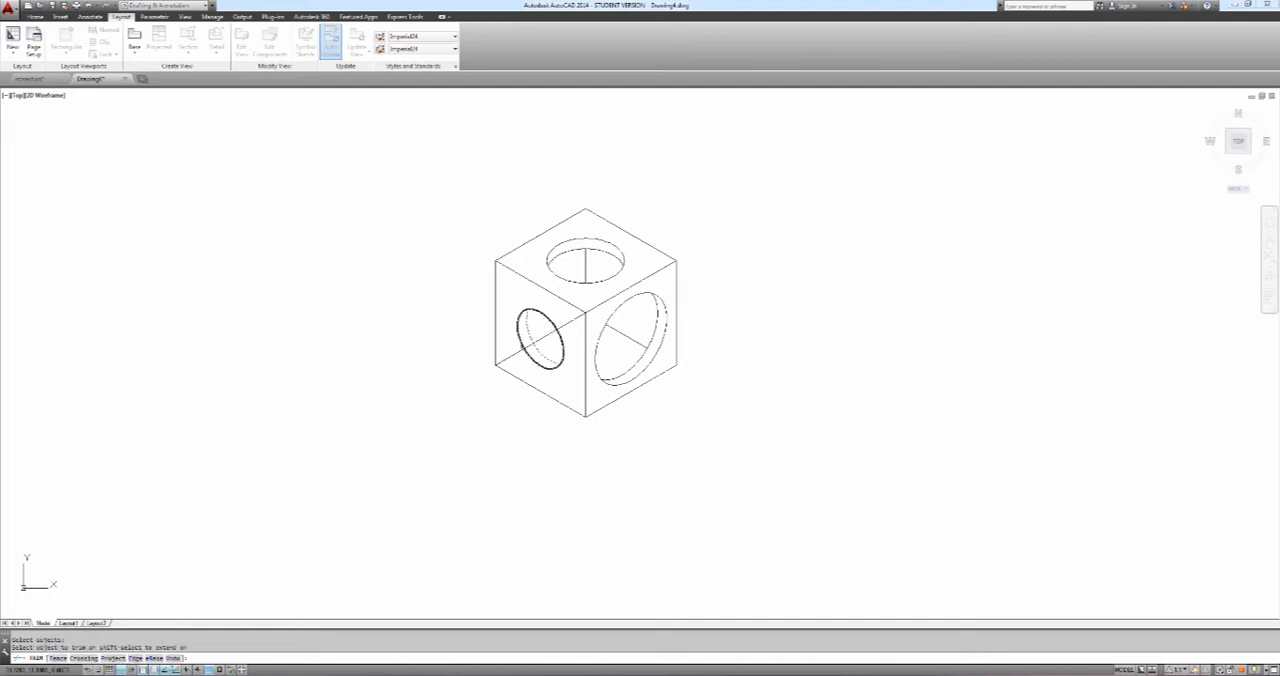
click(519, 350)
key(Escape)
Trim the upper end of the left face's diagonal back to the front isocircle
key(Return)
click(560, 327)
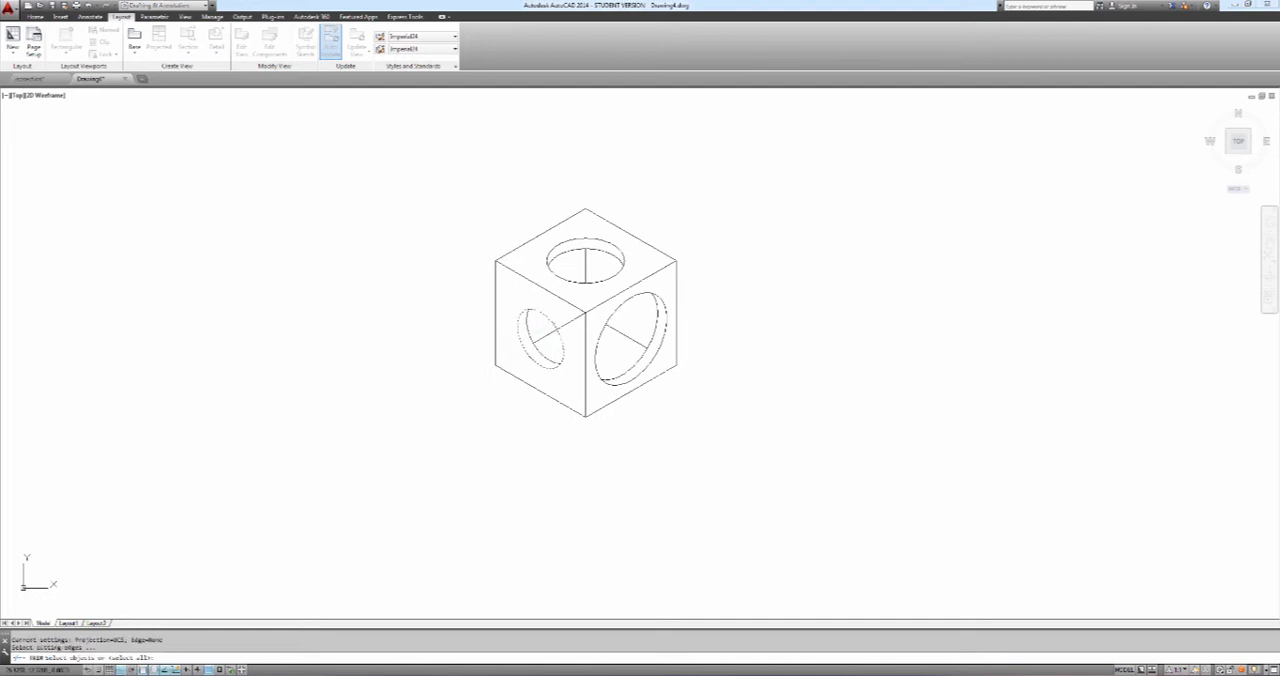
key(Return)
key(Escape)
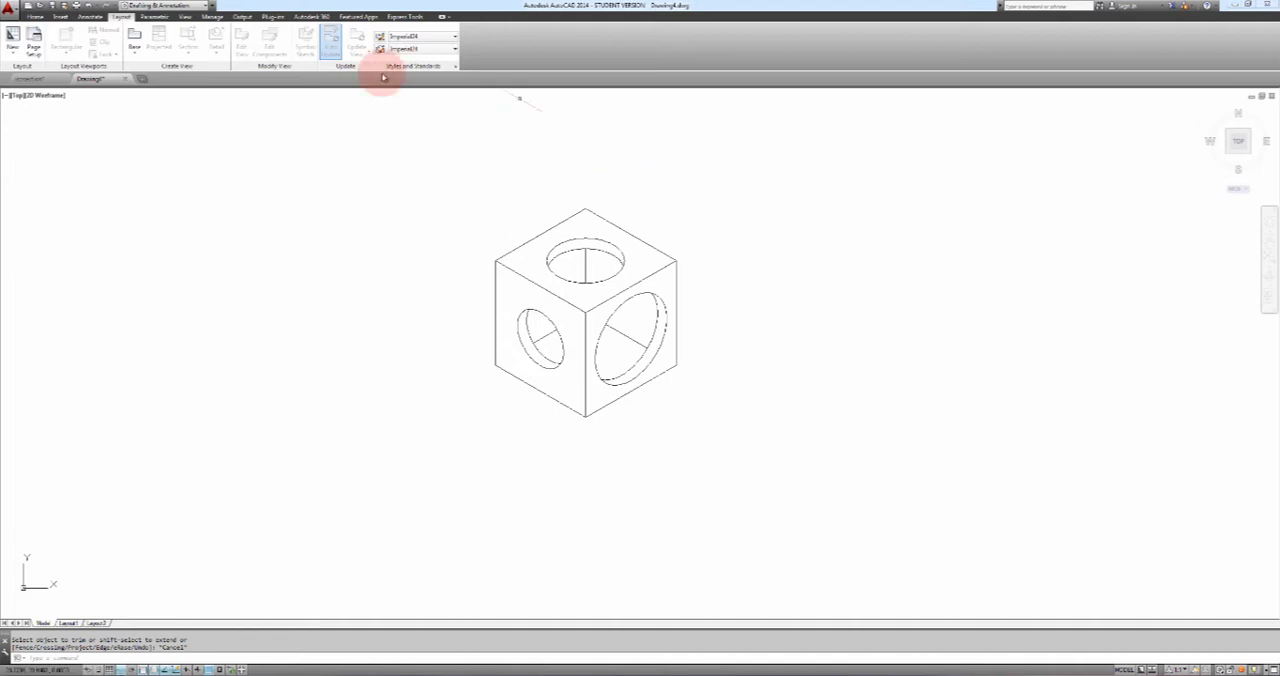
Place a linear dimension between the endpoints of the right face's lower edge, with the dimension line outside the cube
click(36, 17)
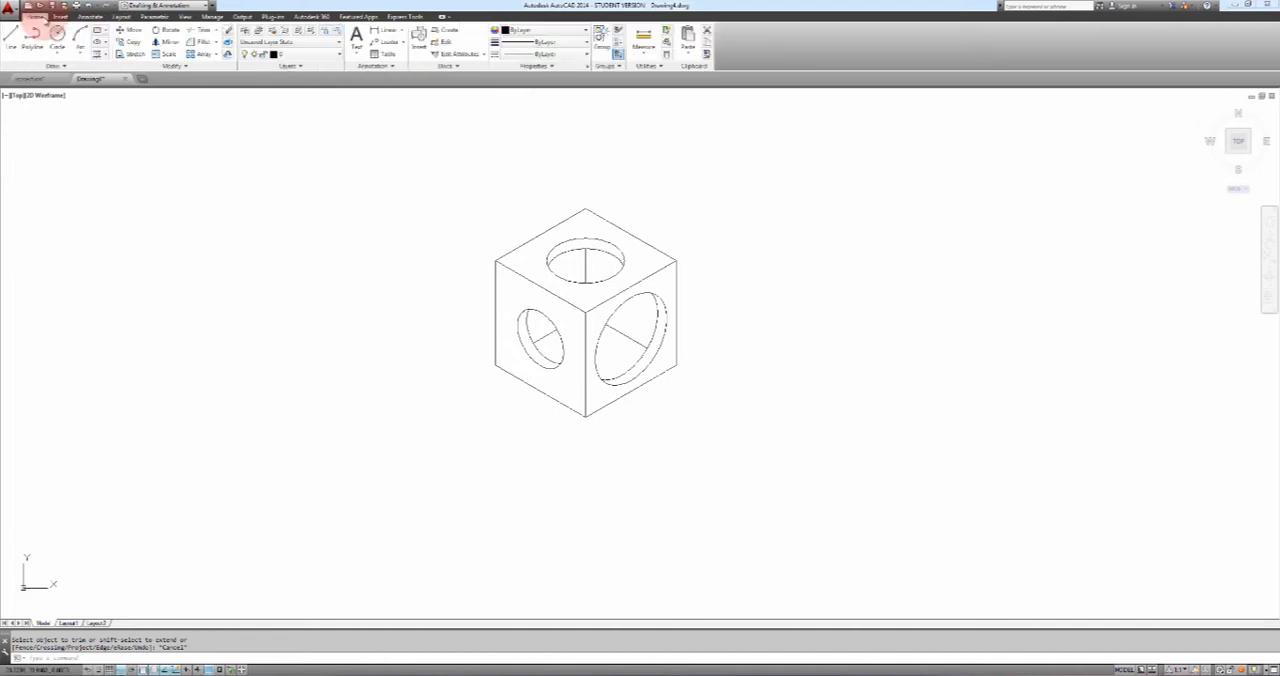
click(91, 17)
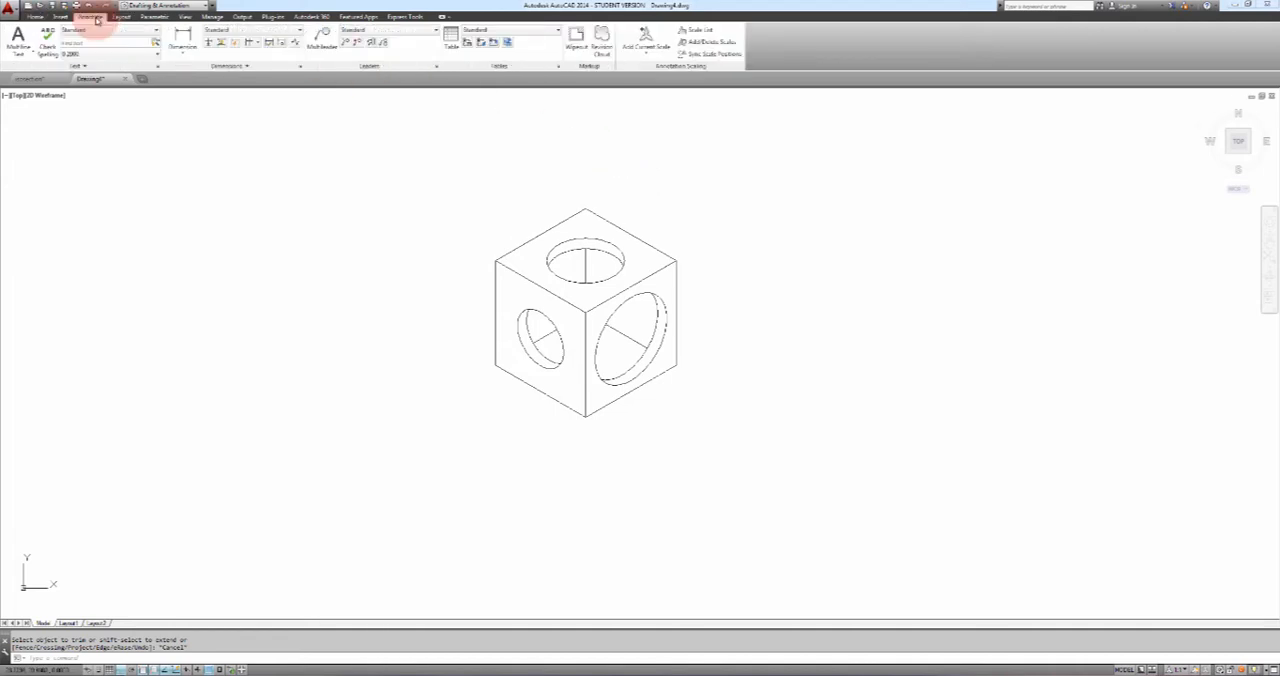
click(184, 57)
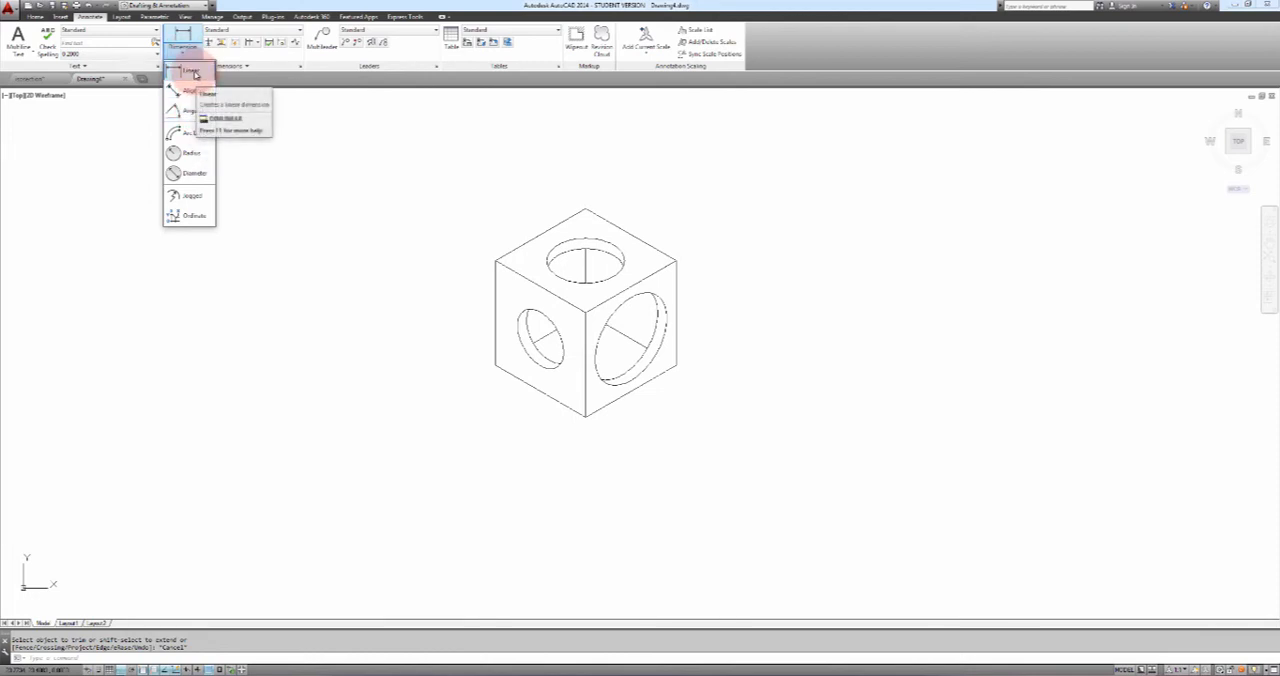
click(194, 73)
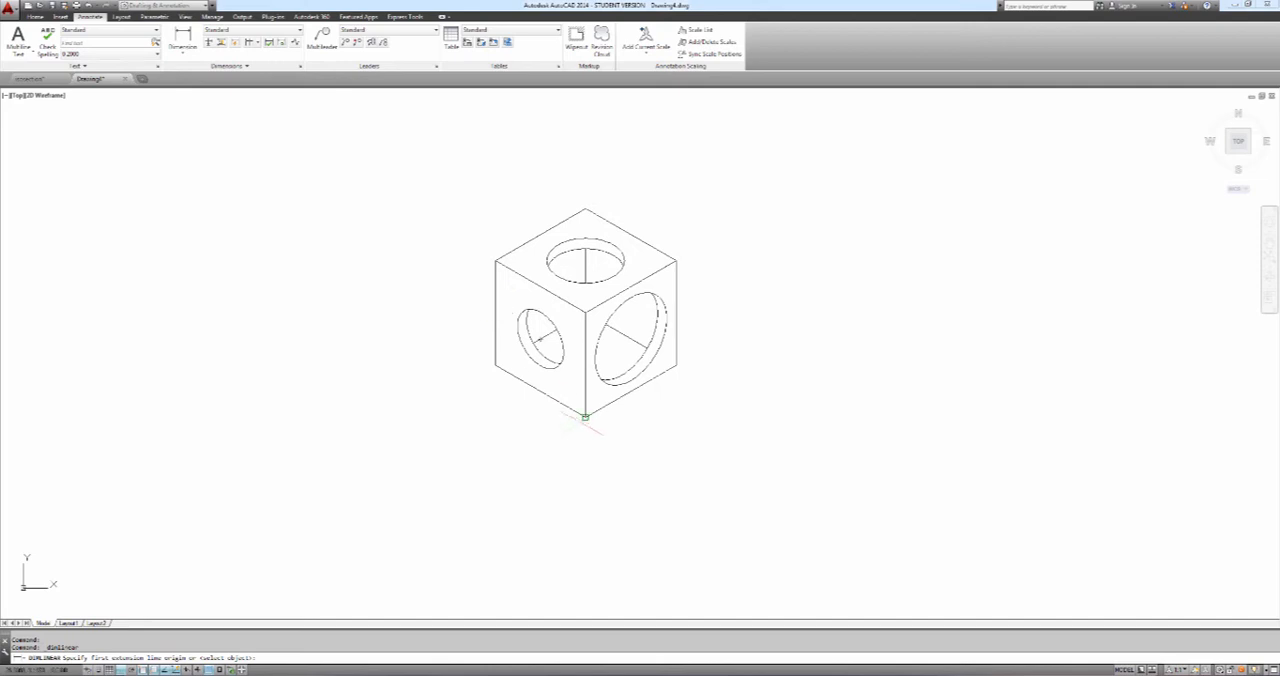
click(585, 416)
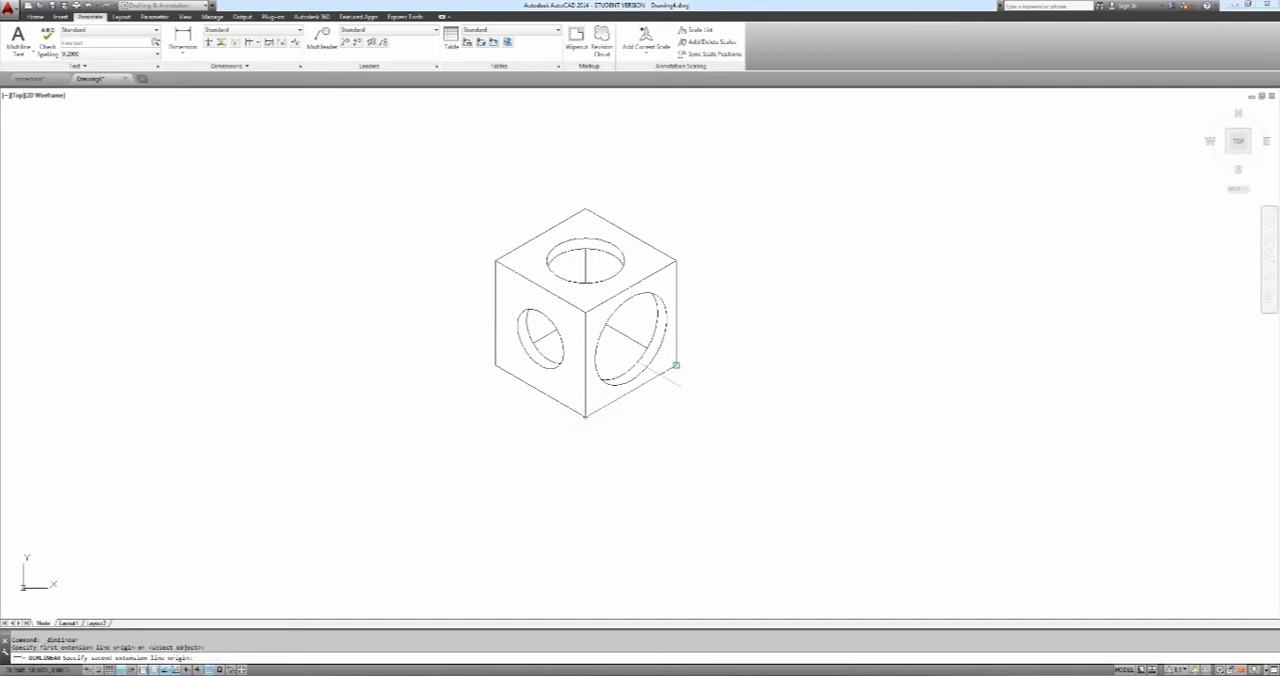
click(676, 366)
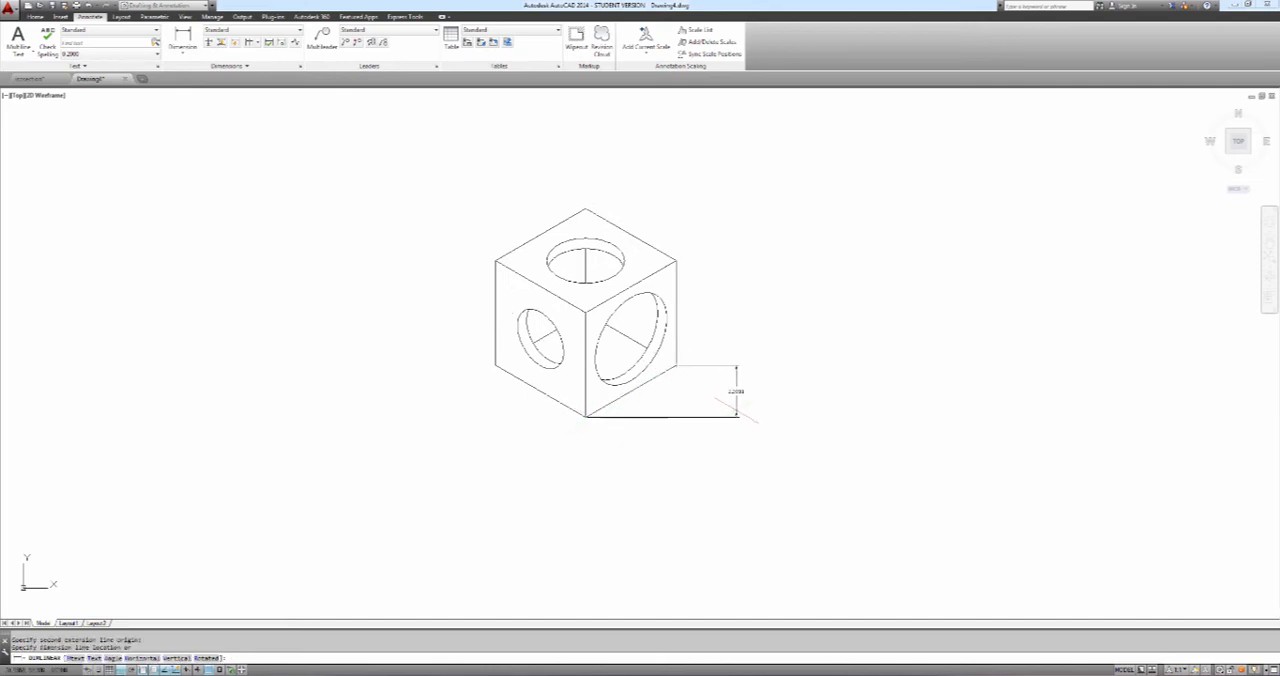
click(740, 395)
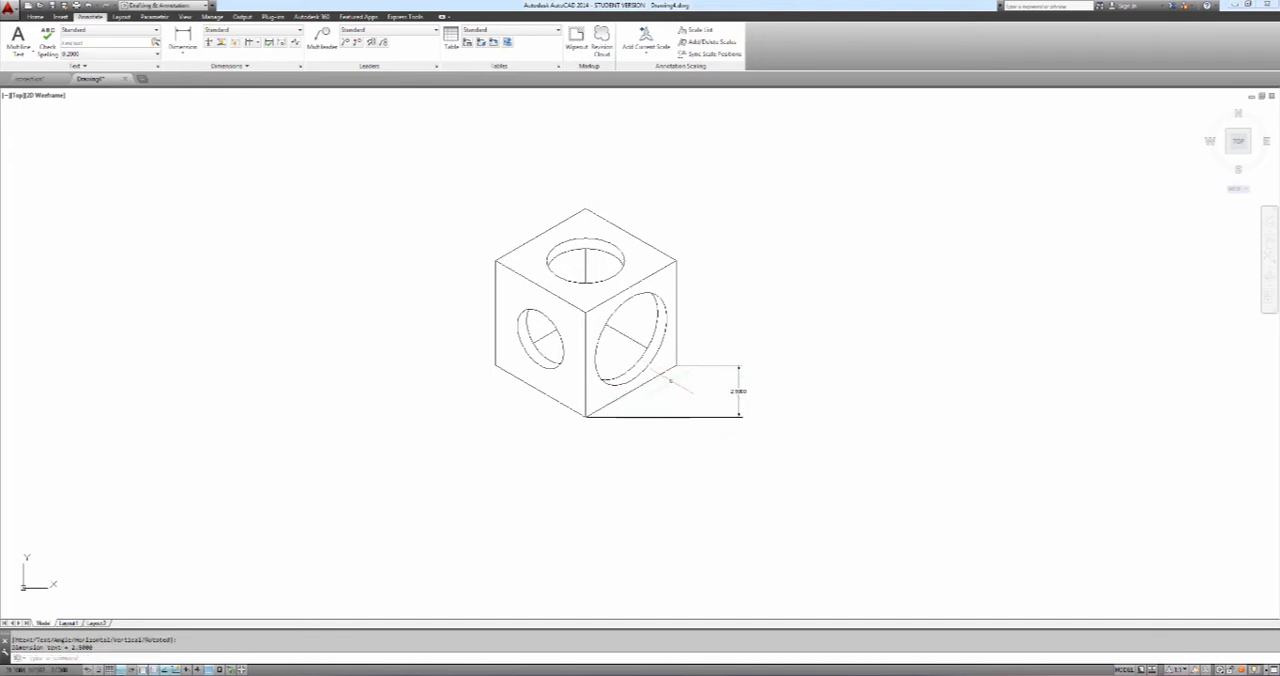
Delete the linear dimension on the right face's lower edge
click(738, 391)
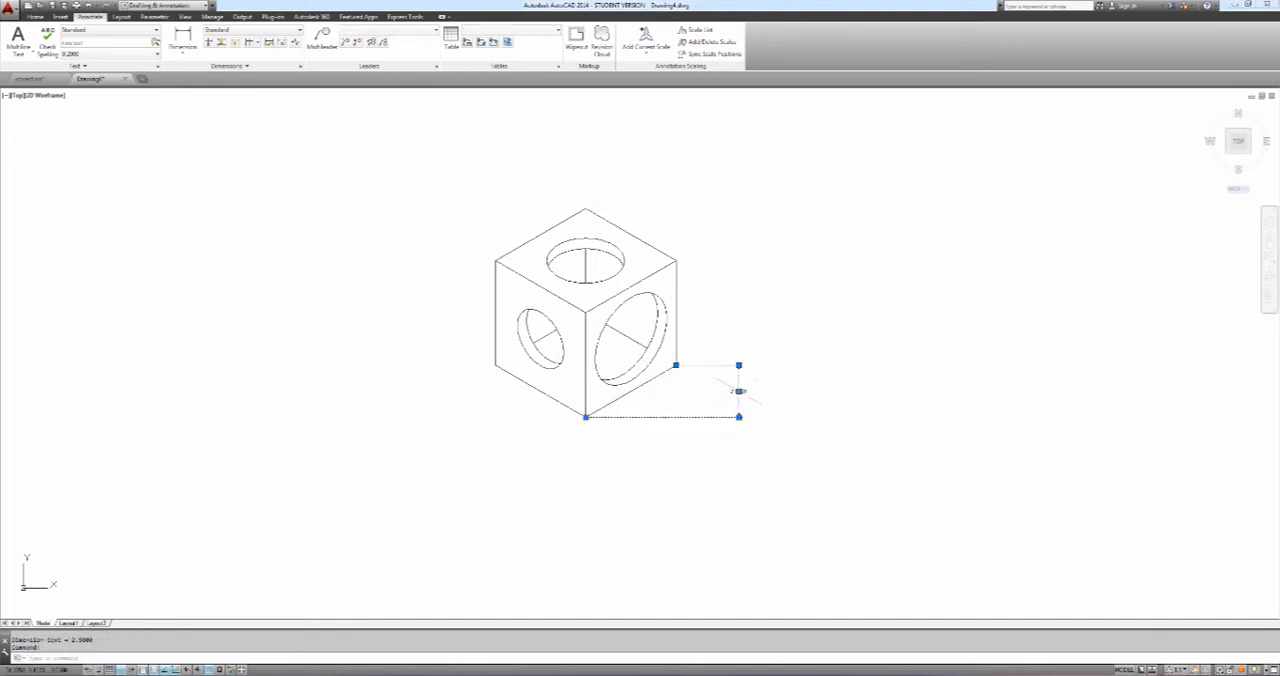
mouse_move(739, 393)
key(Delete)
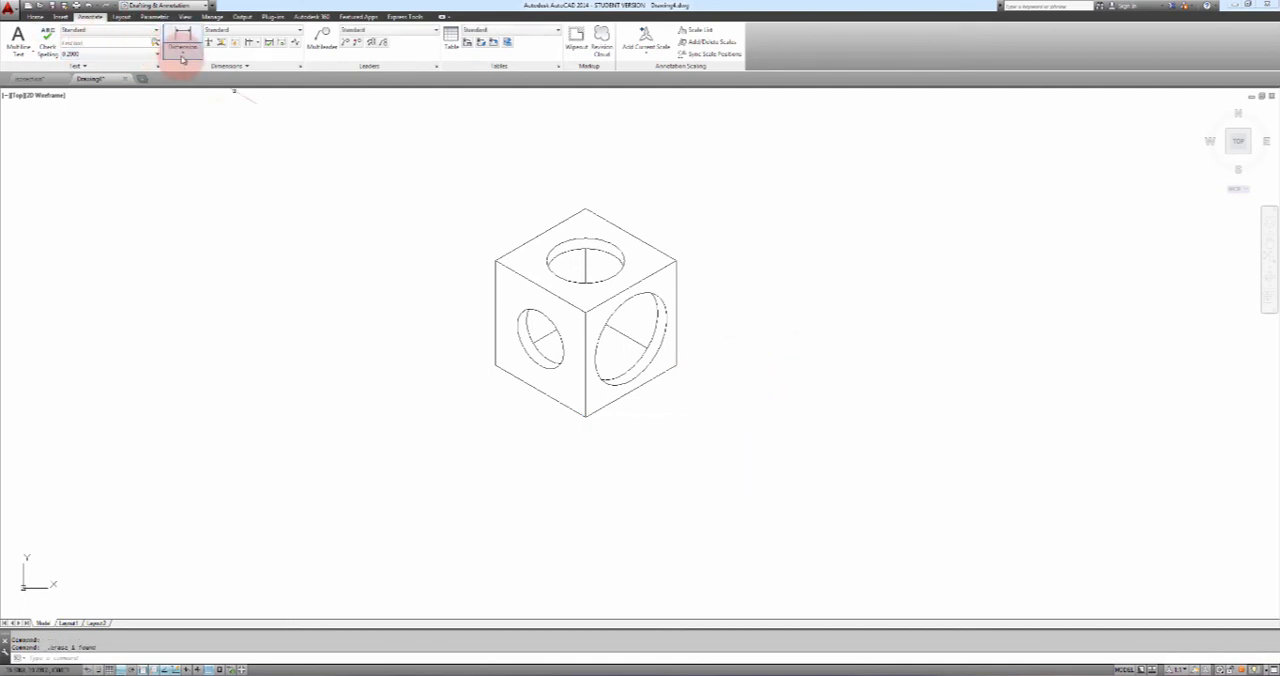
Add an aligned dimension between the endpoints of the right face's lower edge, placed parallel below that edge
click(182, 54)
click(194, 92)
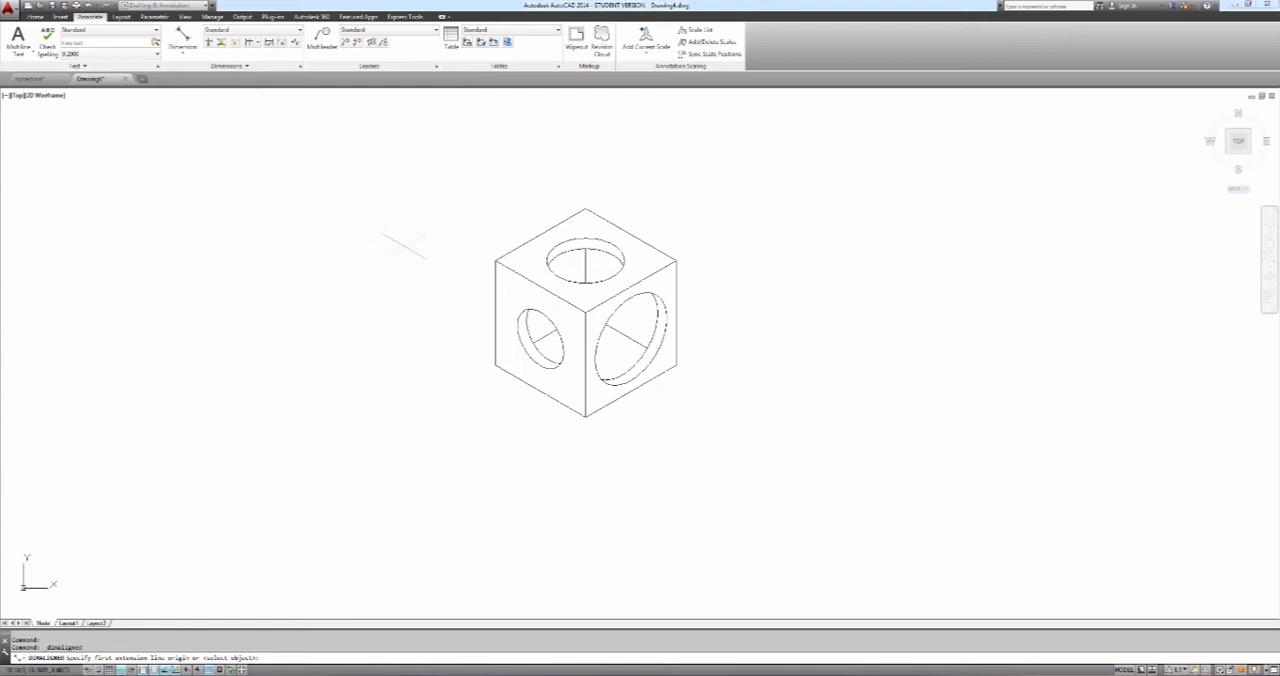
click(585, 416)
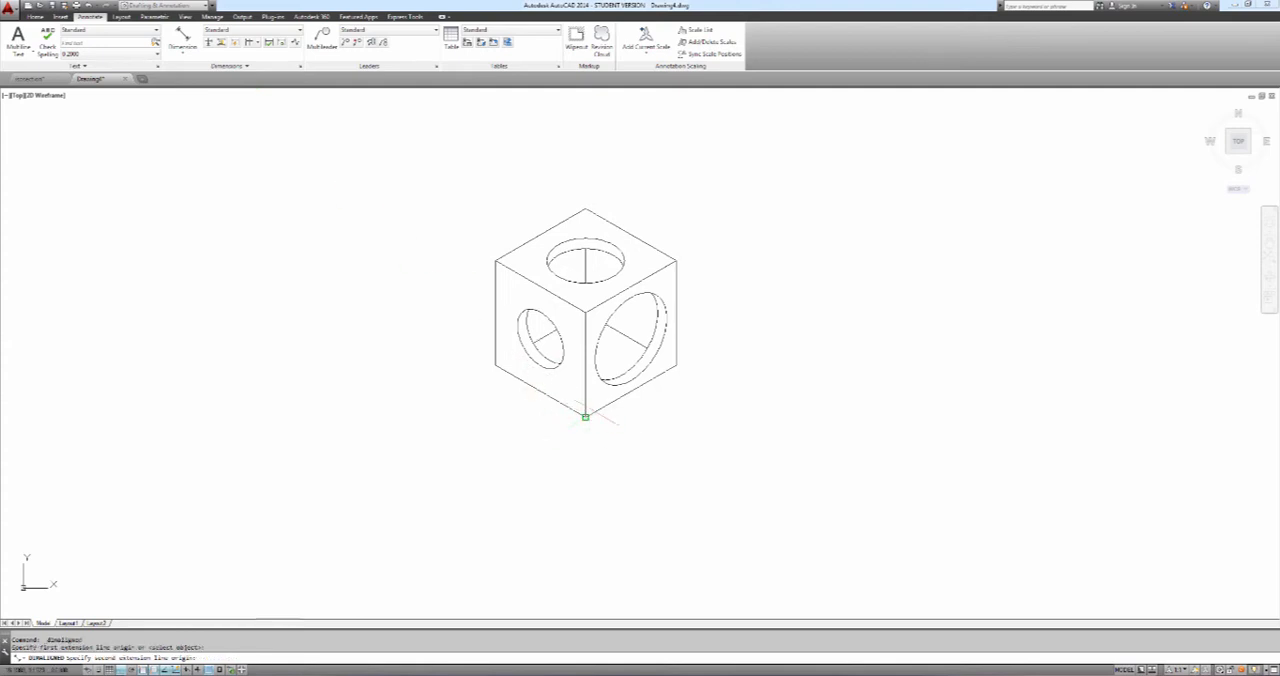
click(676, 365)
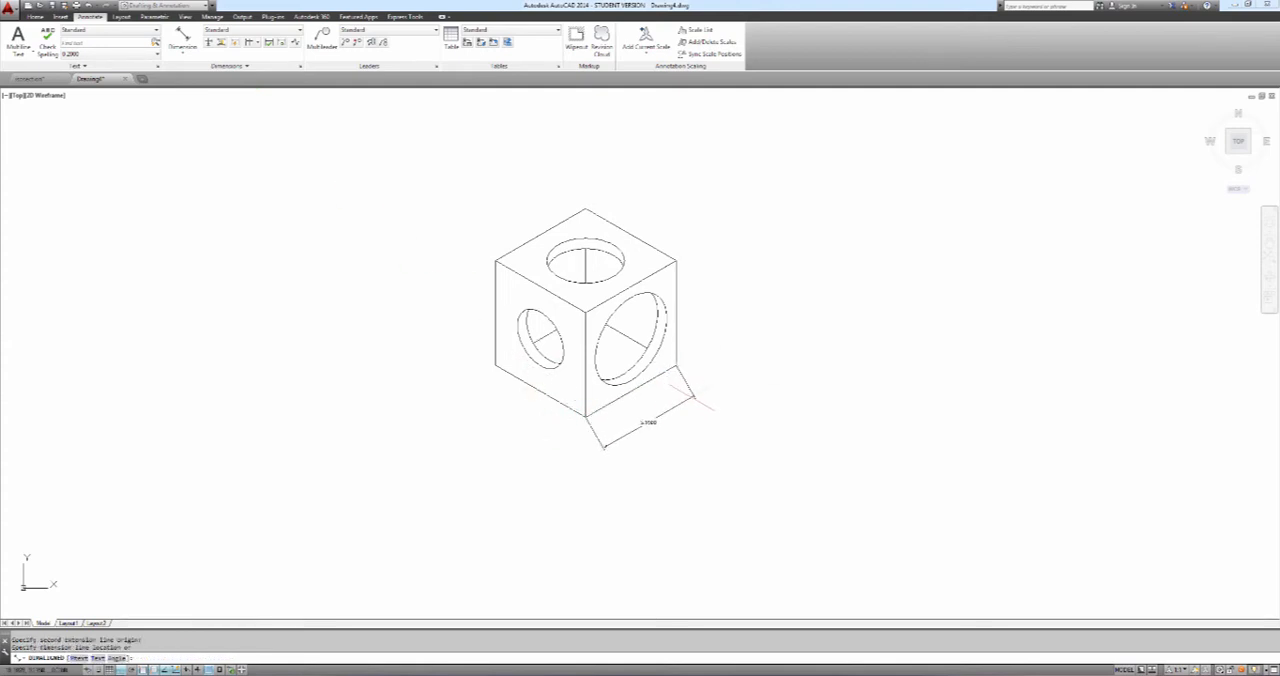
click(693, 400)
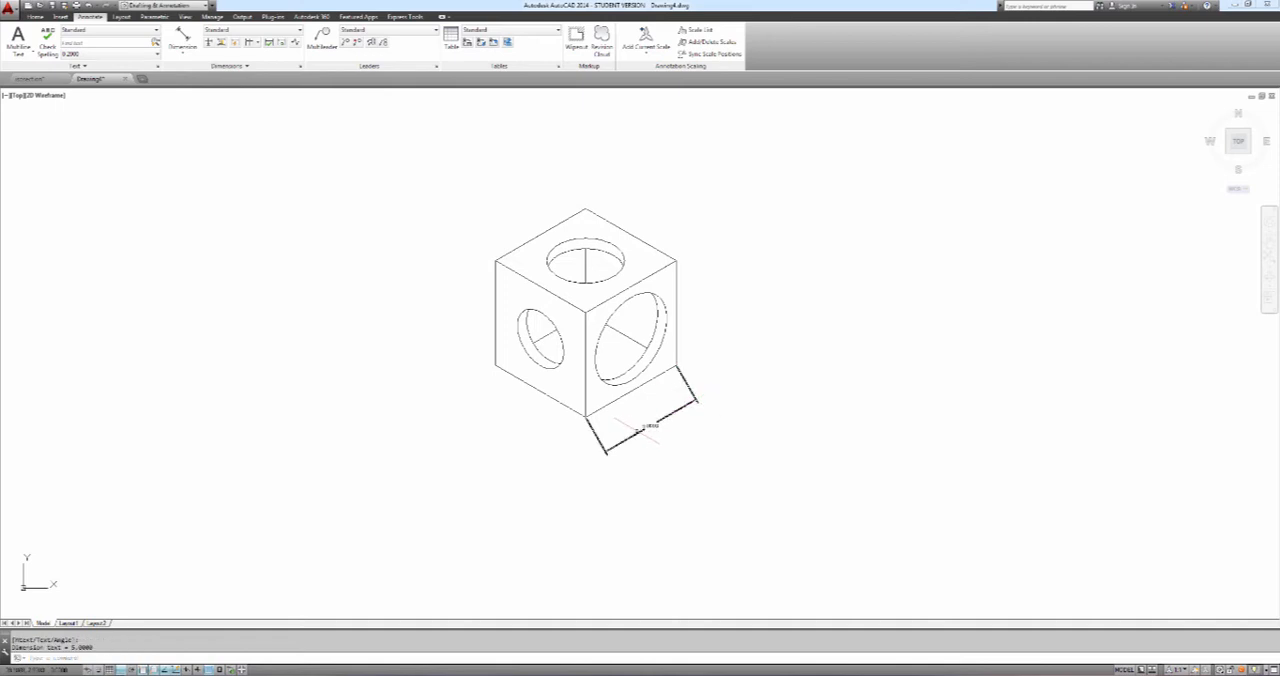
scroll(697, 427, up, 4)
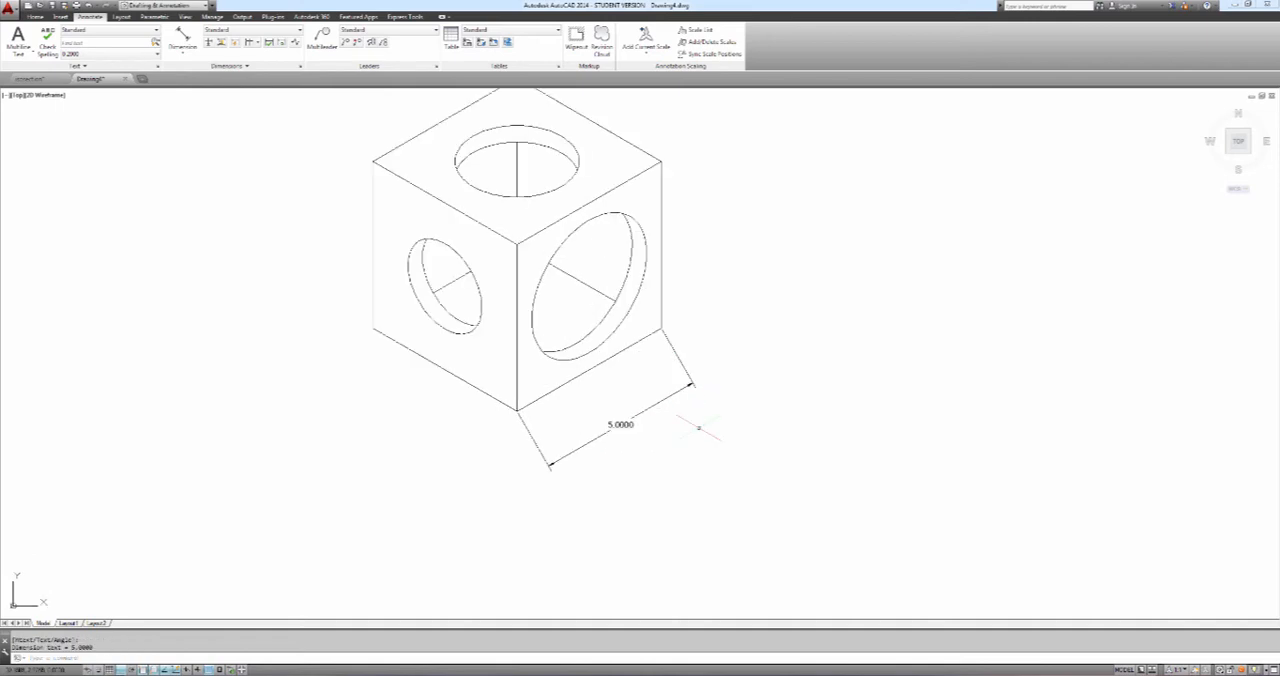
scroll(697, 427, down, 4)
middle_drag(695, 425, 677, 441)
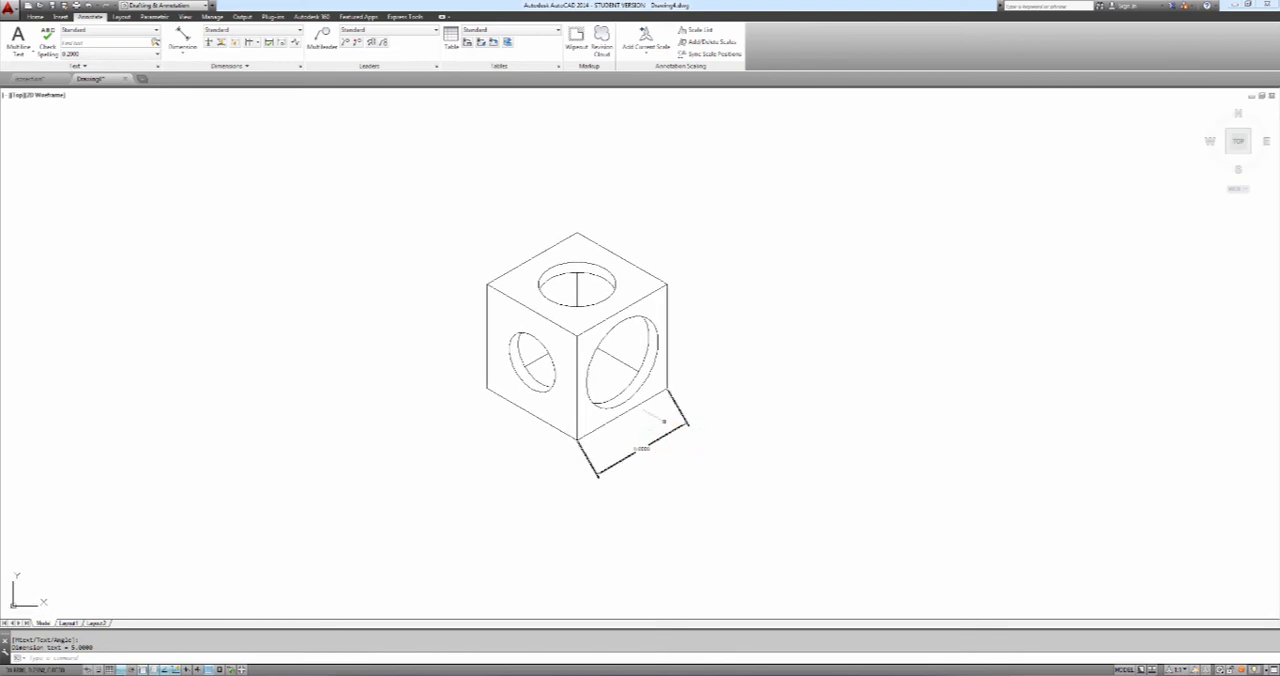
Apply the Oblique dimension edit to the aligned dimension with an obliquing angle of 60 degrees
click(247, 67)
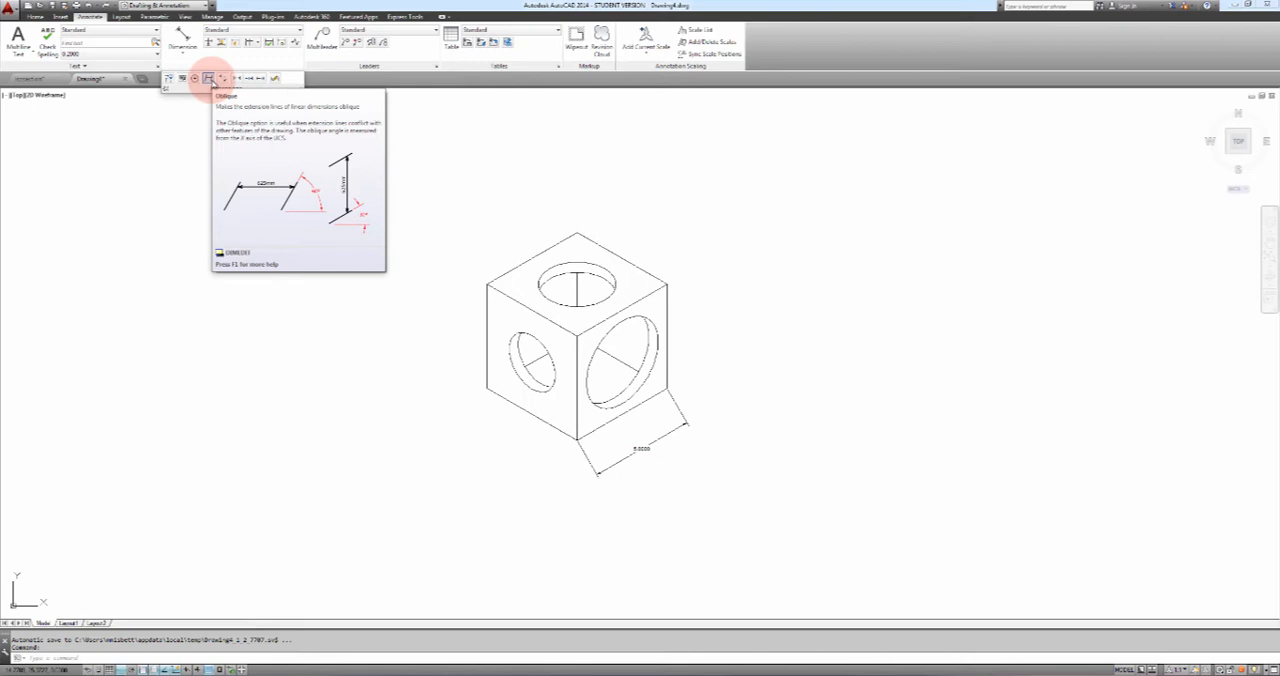
click(210, 80)
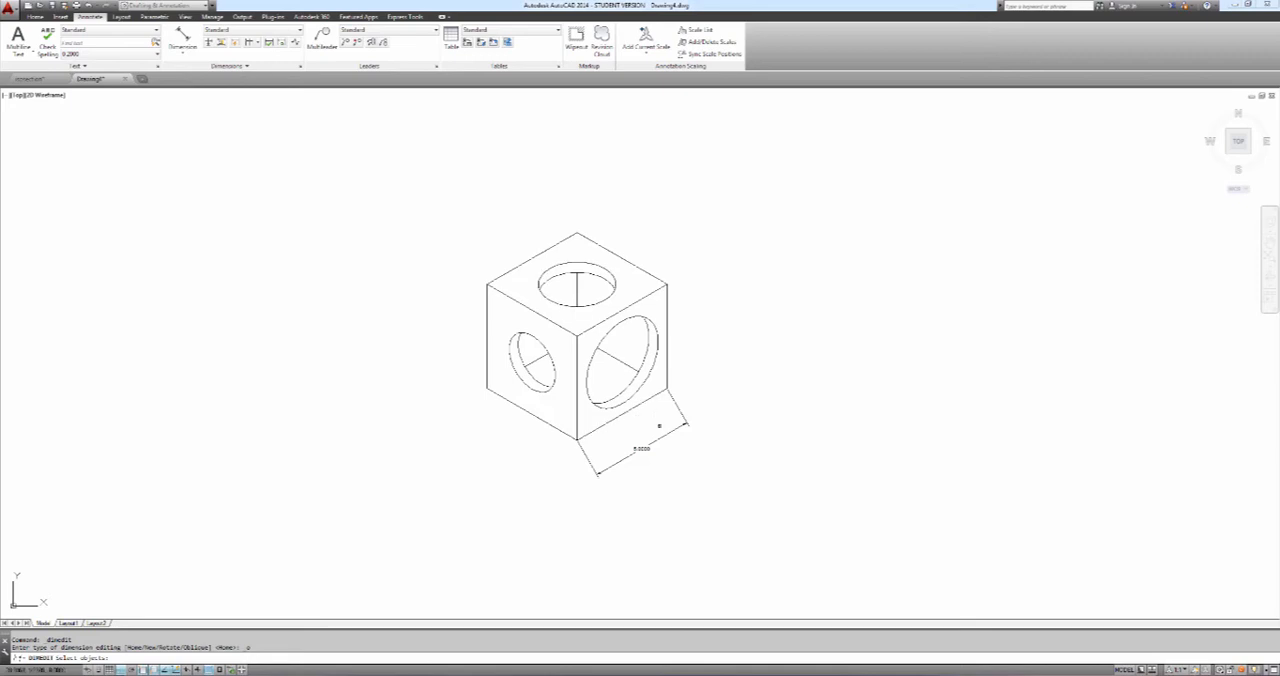
click(680, 428)
key(Return)
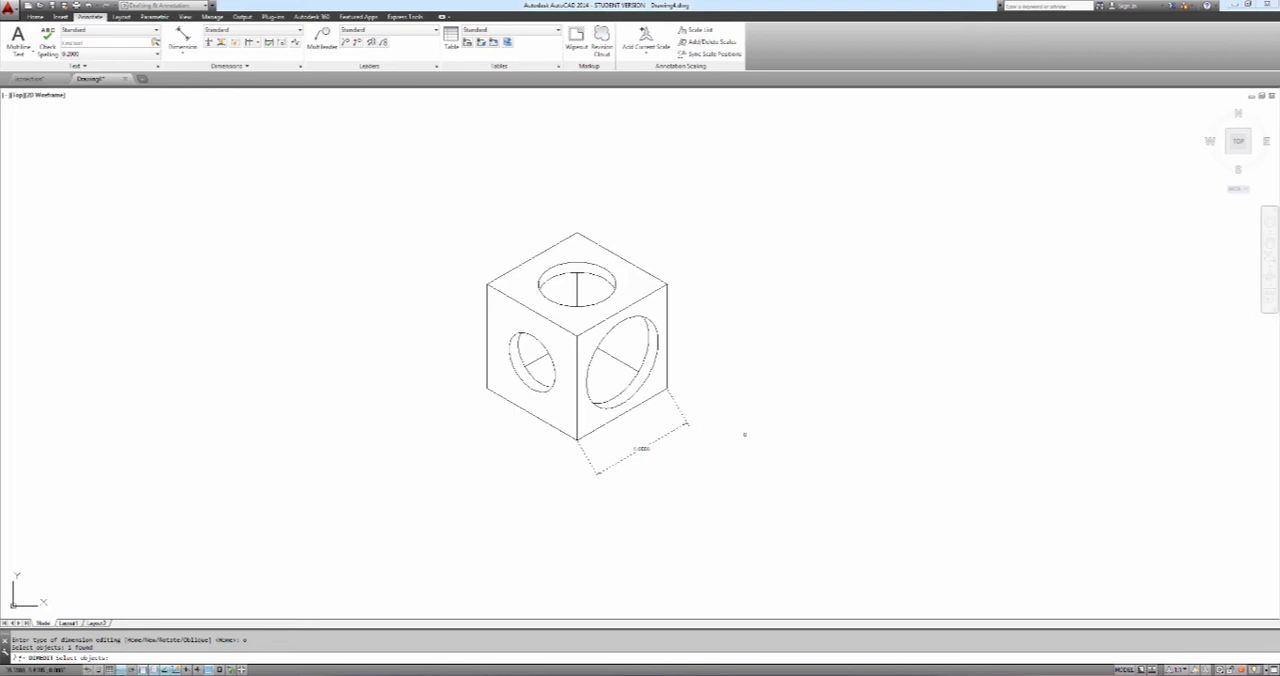
key(Return)
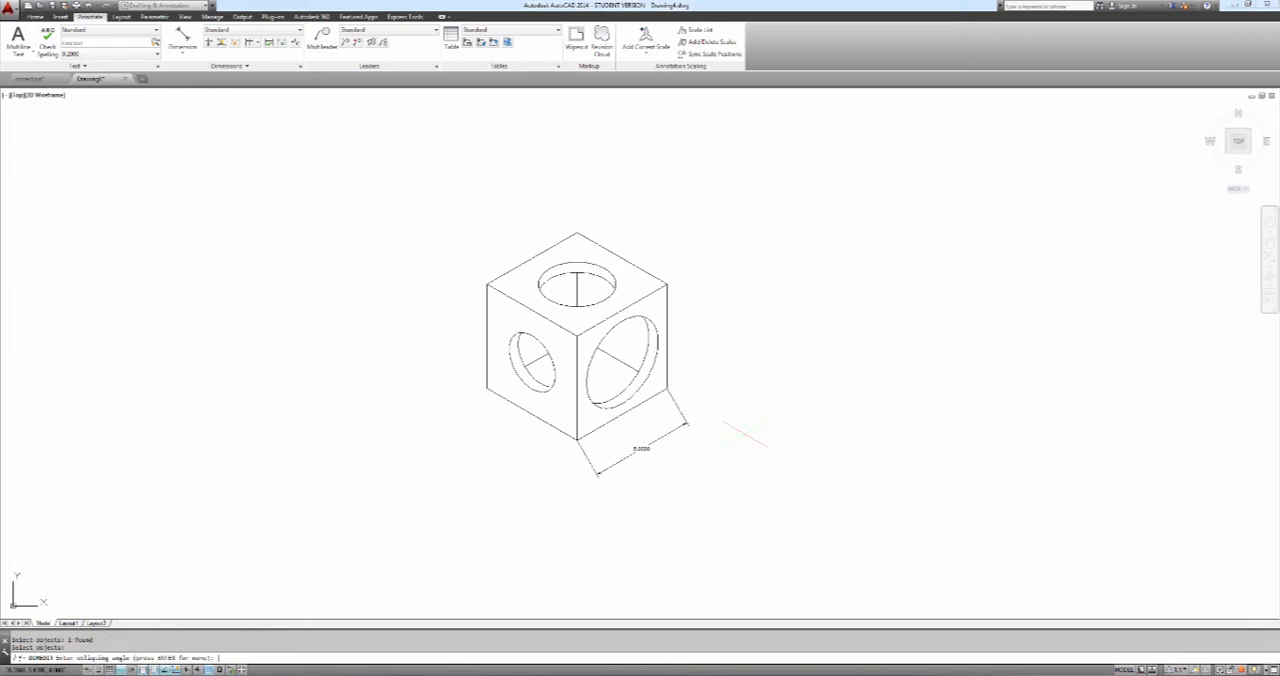
key(Return)
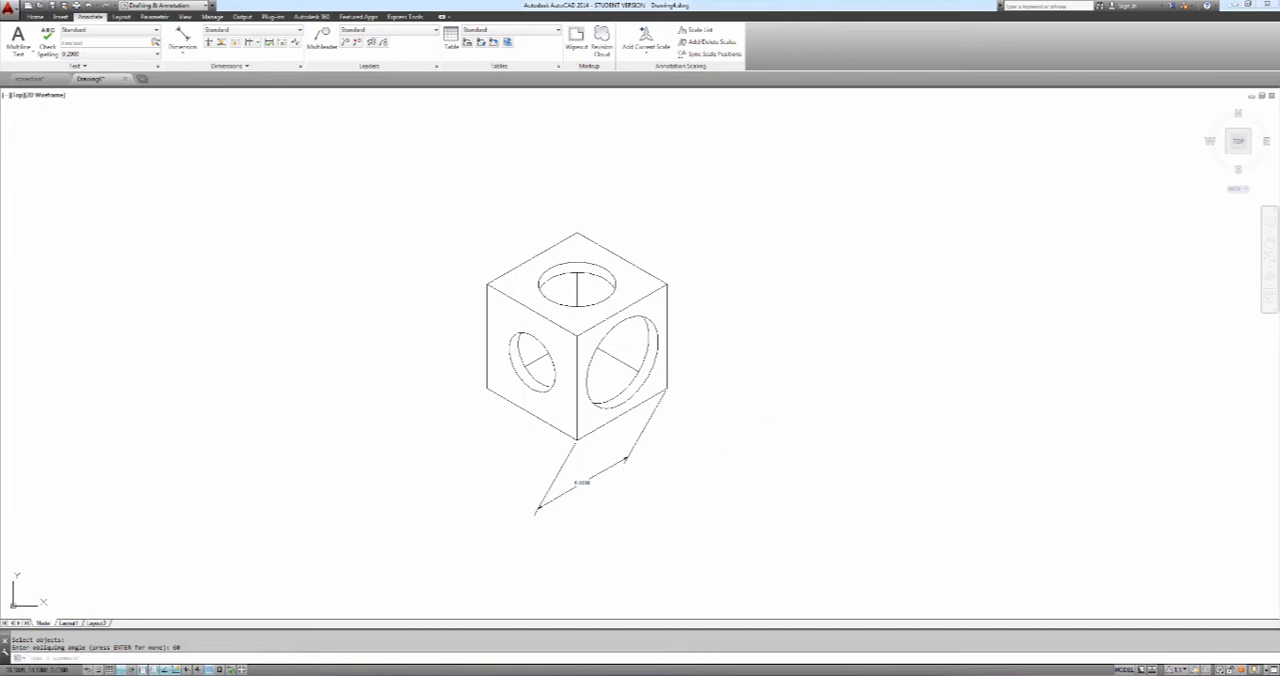
Change the aligned dimension's obliquing angle to 120 degrees
click(248, 66)
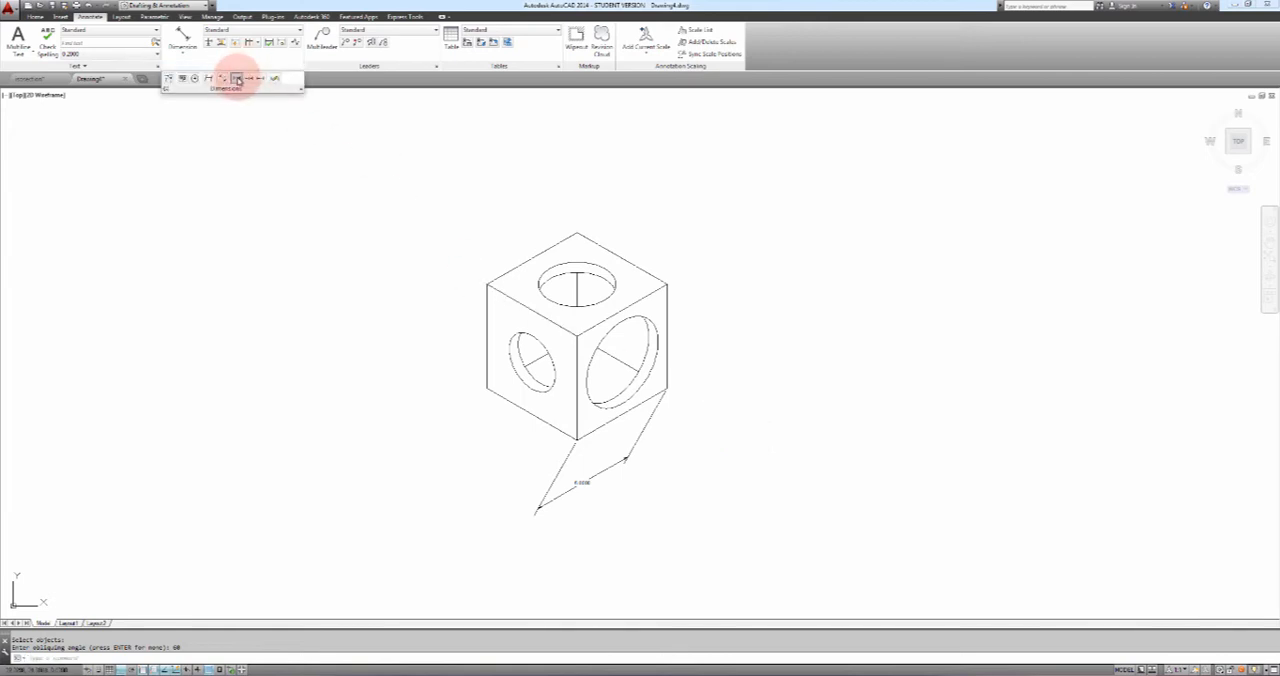
click(207, 78)
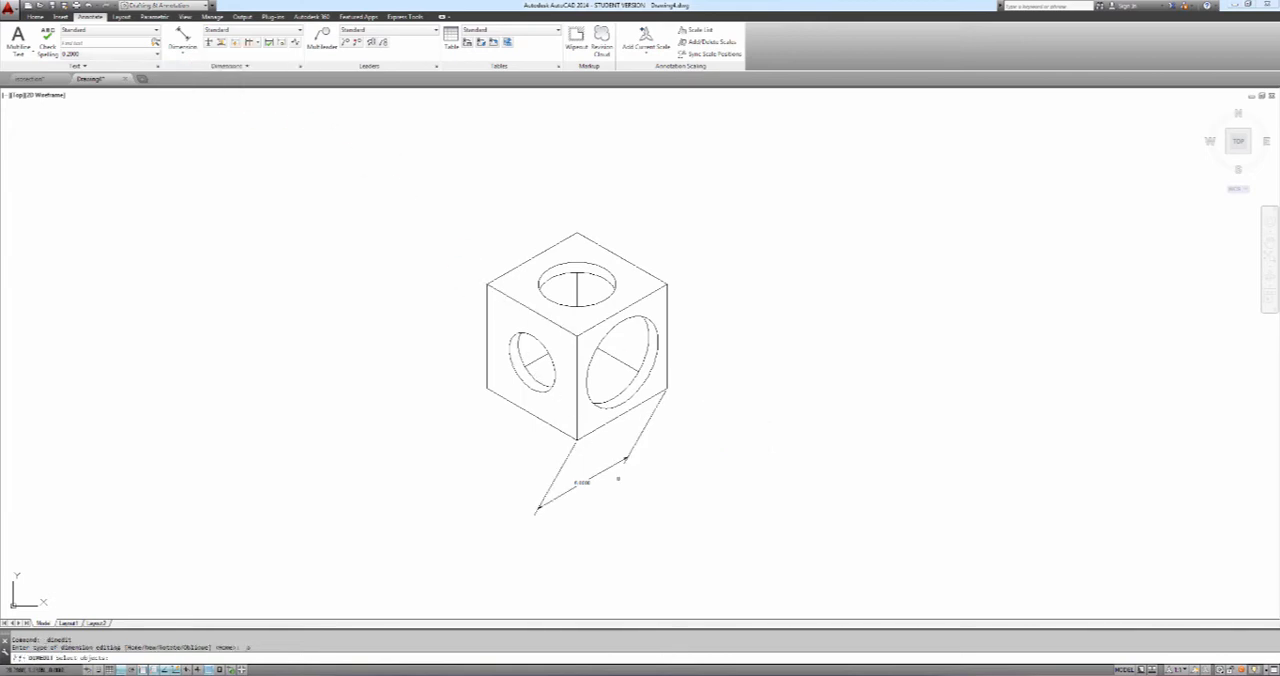
click(613, 466)
key(Return)
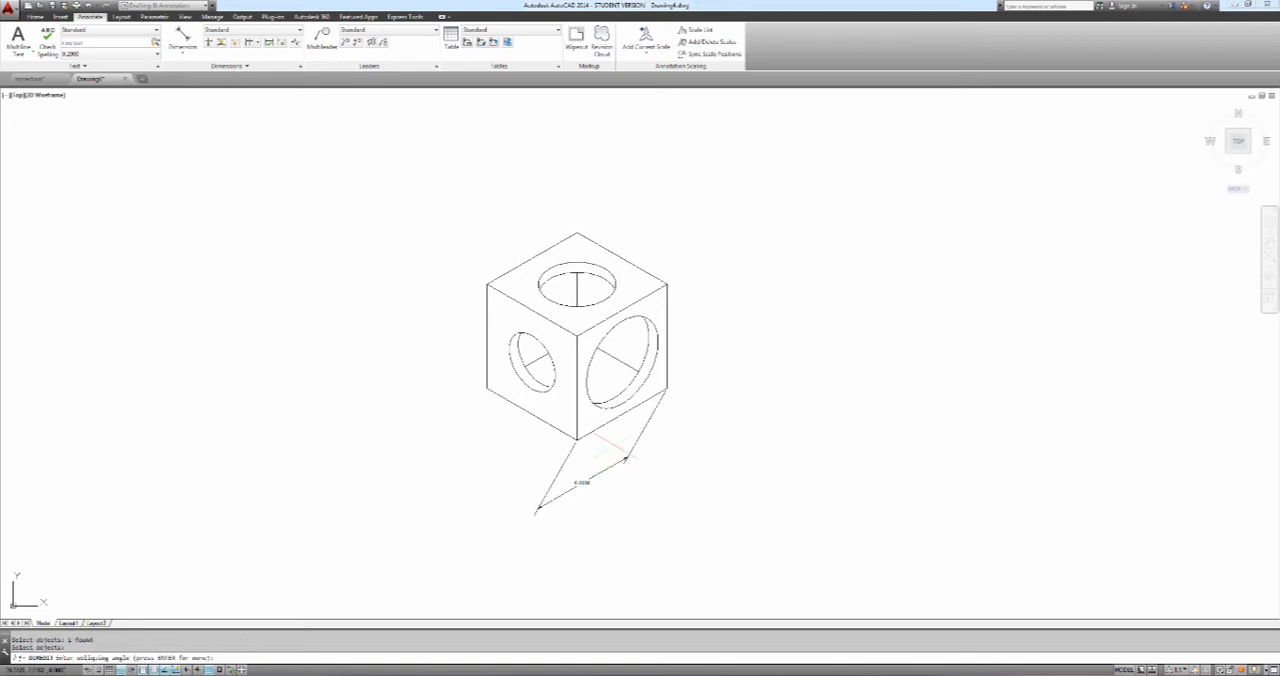
text(120)
key(Return)
Apply an obliquing angle of 150 degrees to the aligned dimension below the right face's lower edge
click(230, 66)
click(200, 80)
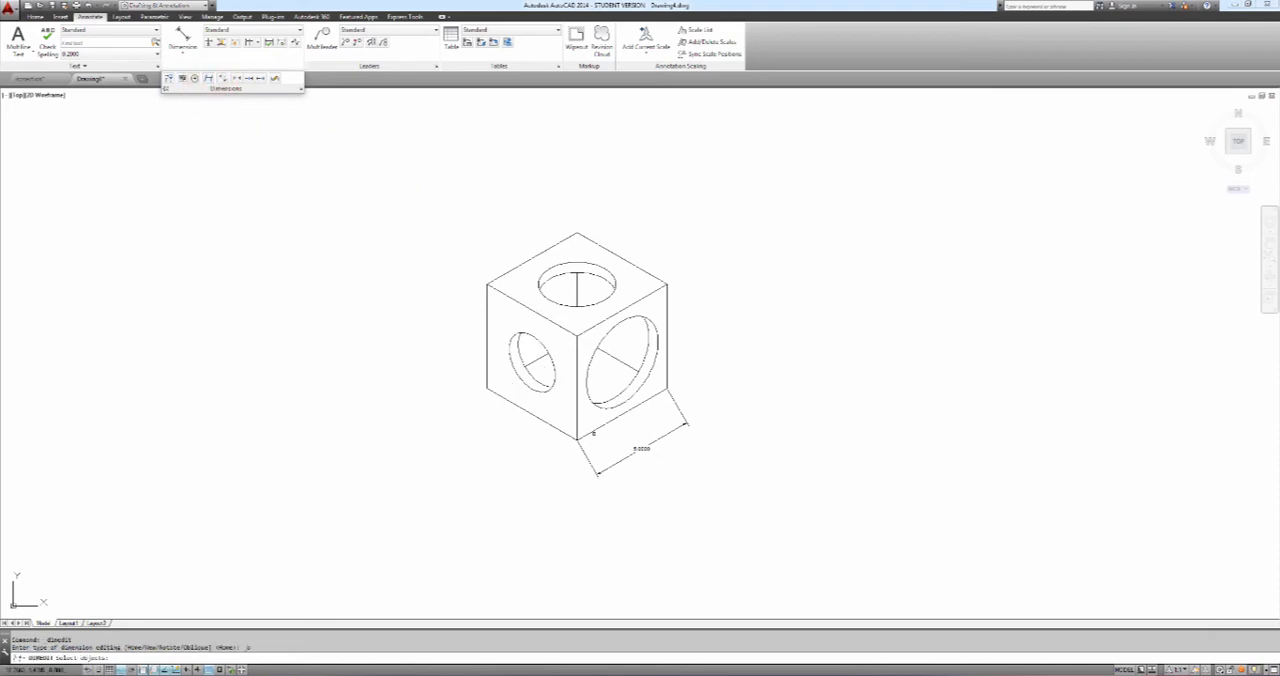
click(634, 451)
key(Return)
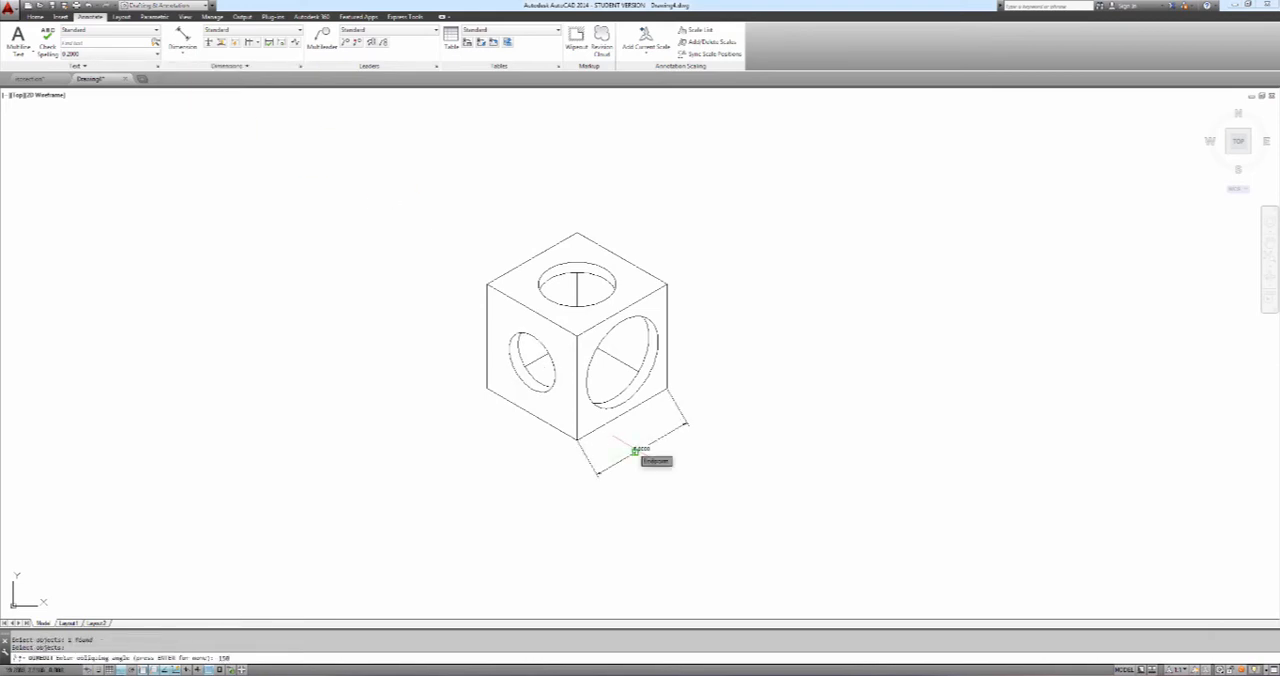
text(150)
key(Return)
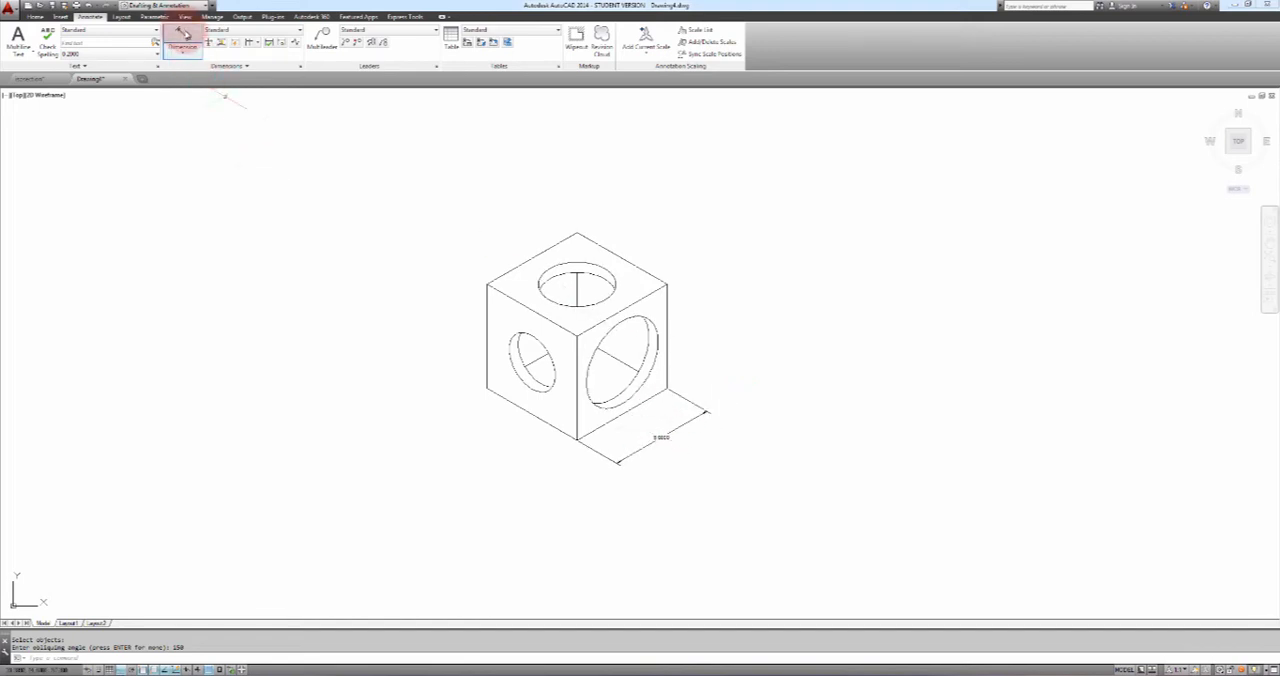
Add an aligned dimension between the endpoints of the left face's lower edge, placed parallel below that edge
click(183, 35)
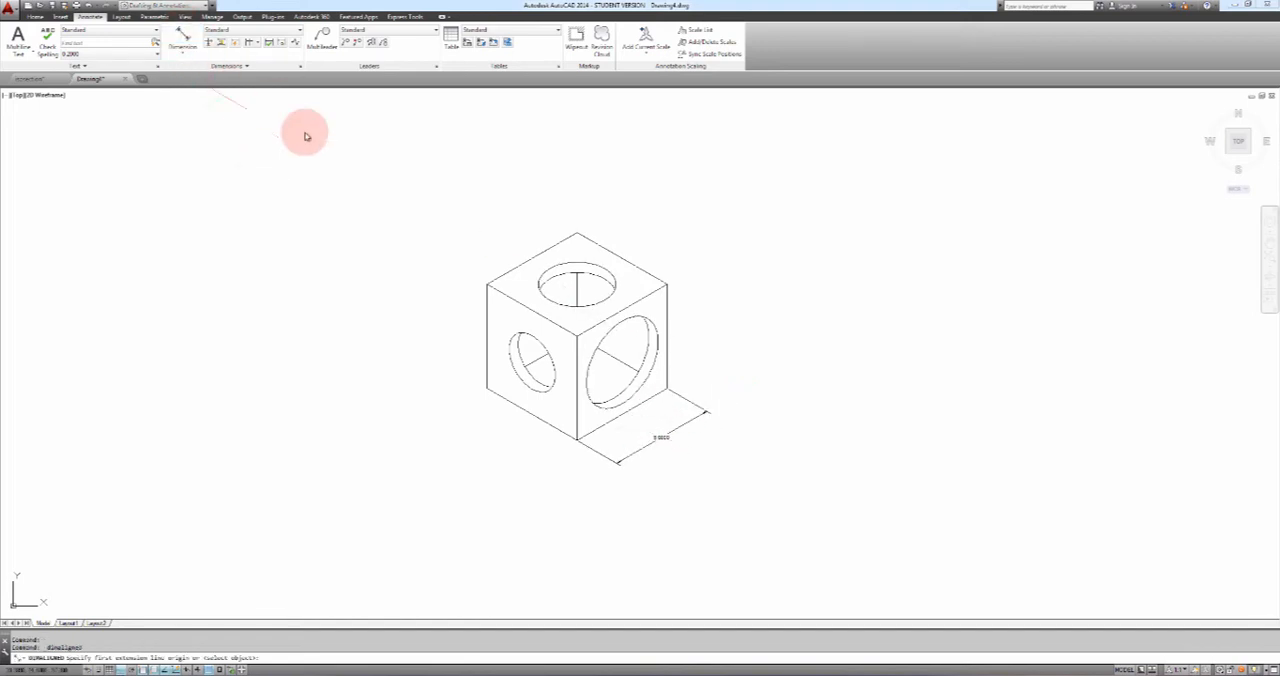
click(486, 388)
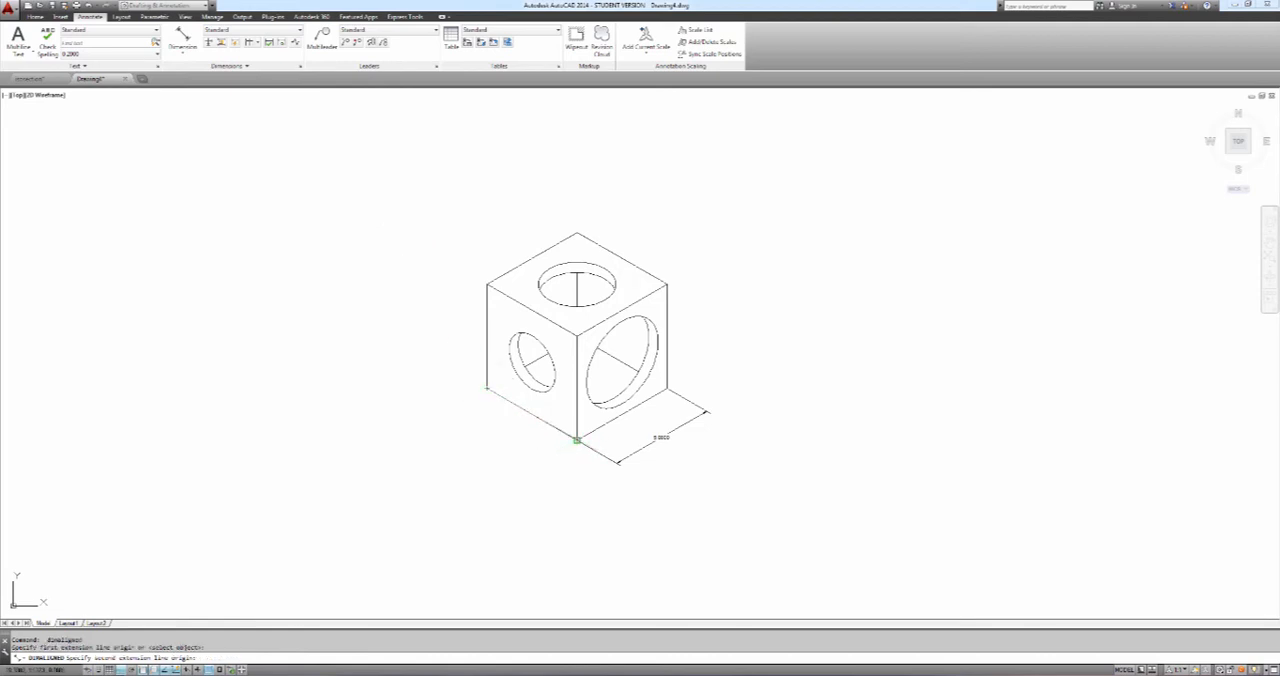
click(576, 440)
click(470, 424)
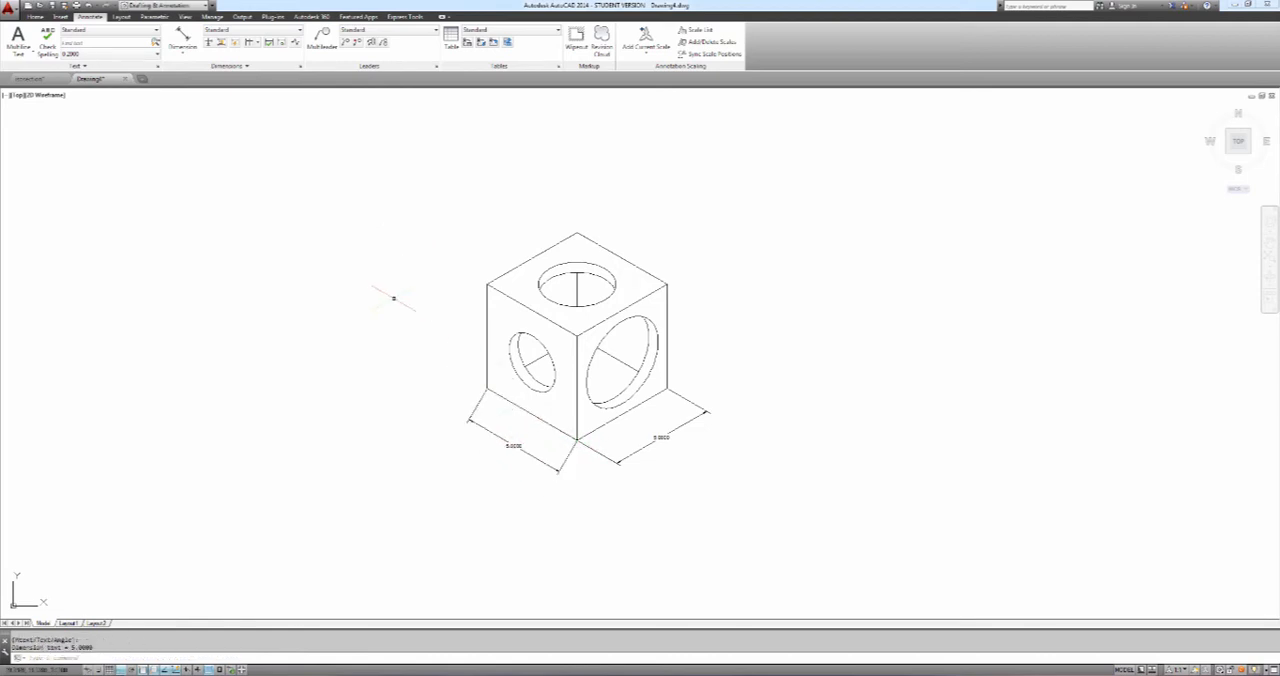
Oblique the aligned dimension below the left face's lower edge with an obliquing angle of 30 degrees
click(246, 66)
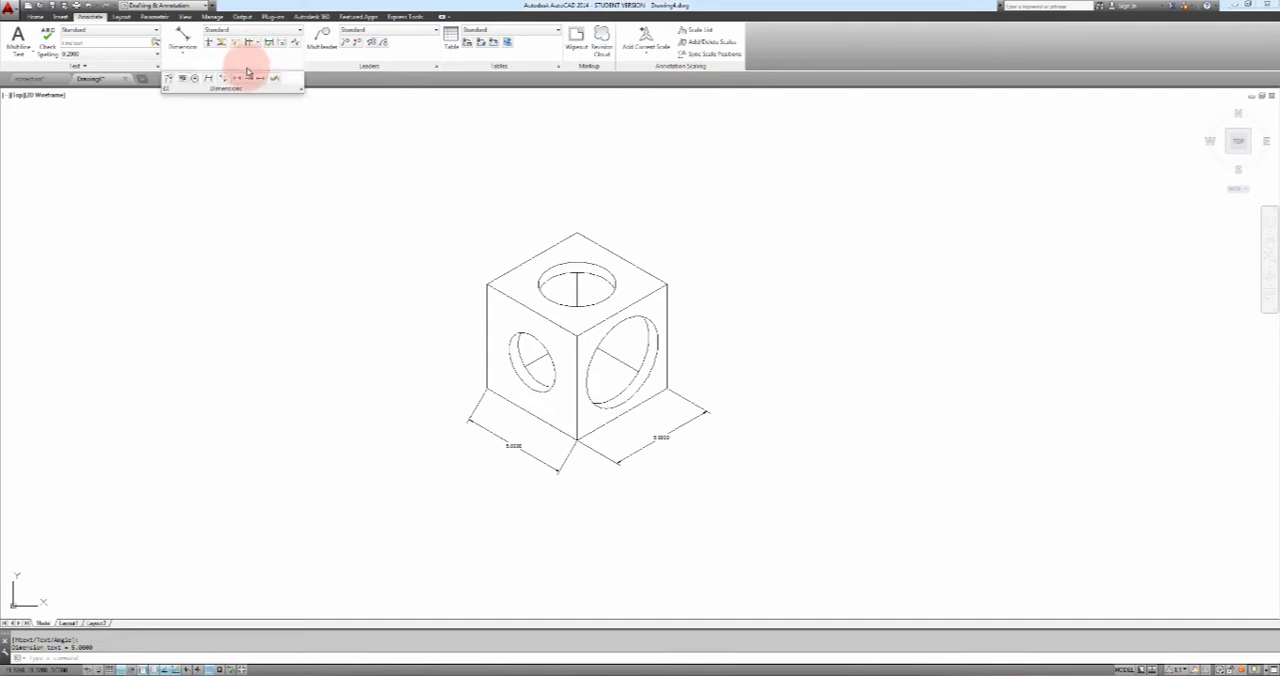
click(208, 78)
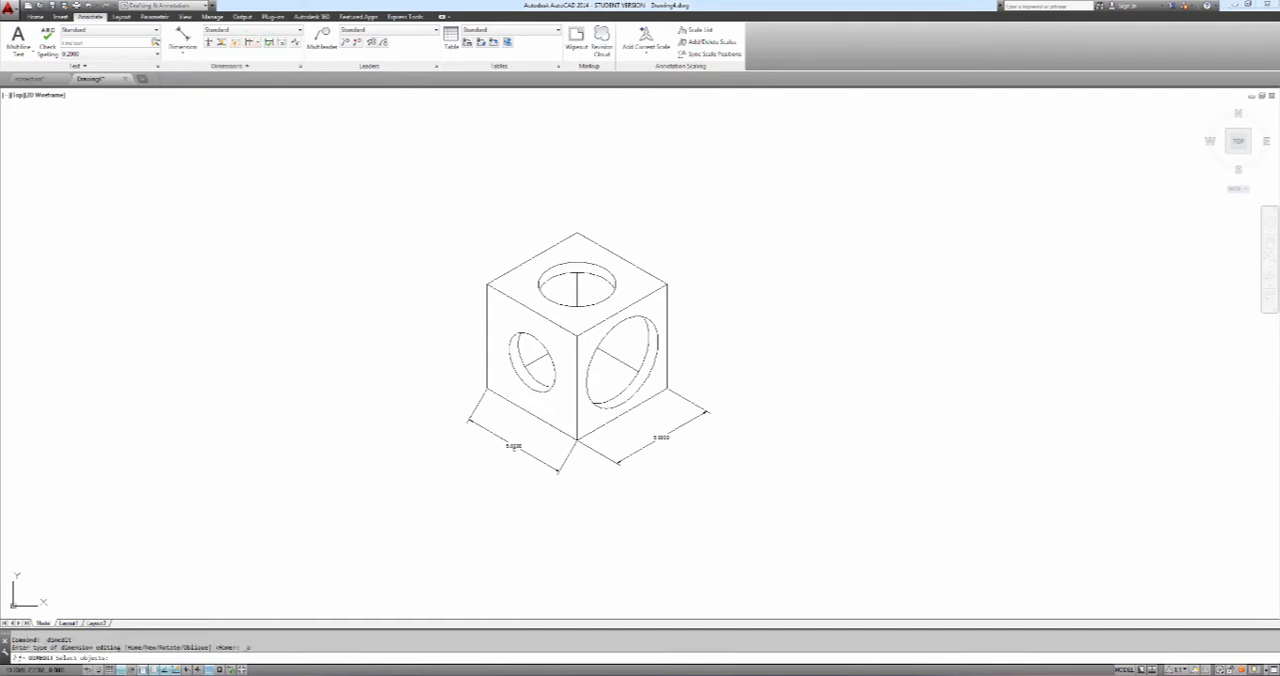
click(508, 436)
key(Return)
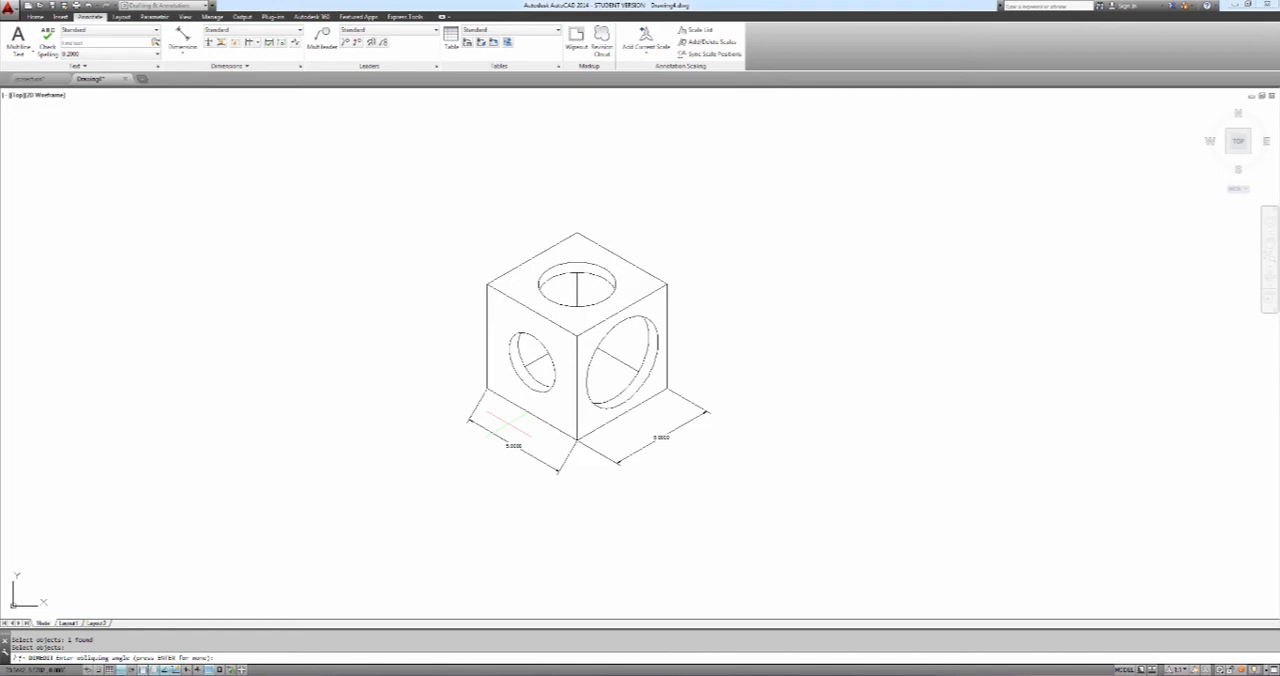
text(30)
key(Return)
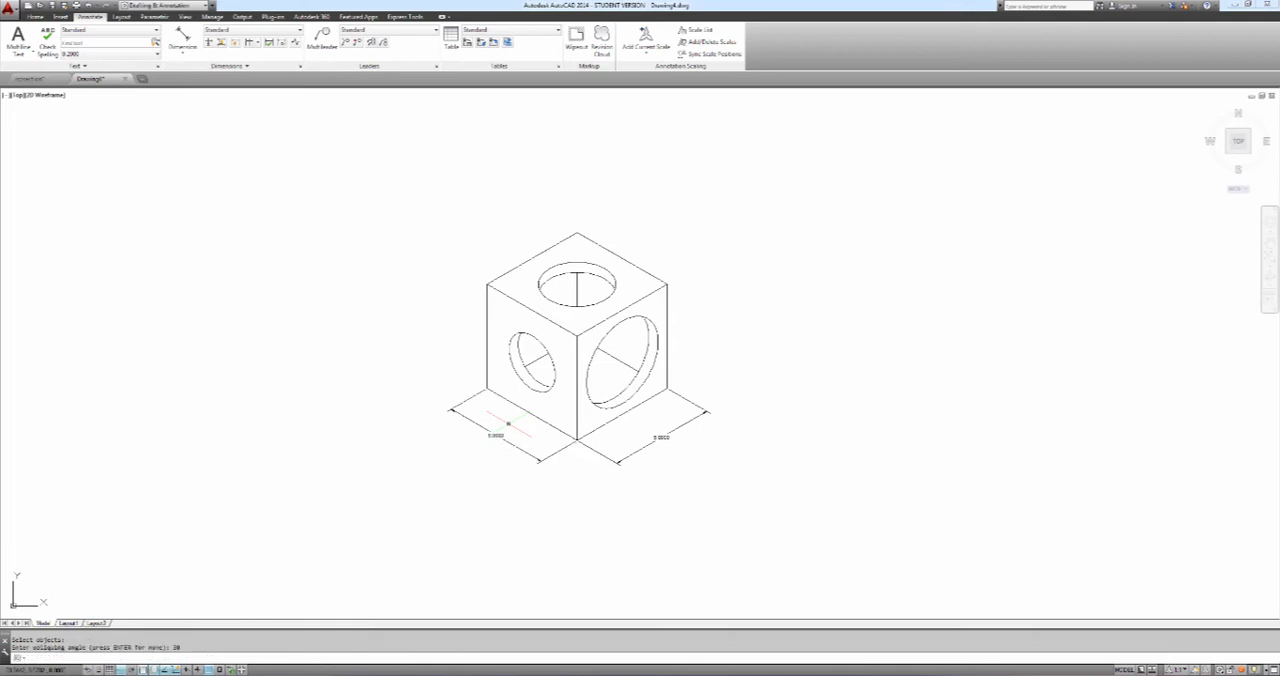
key(Escape)
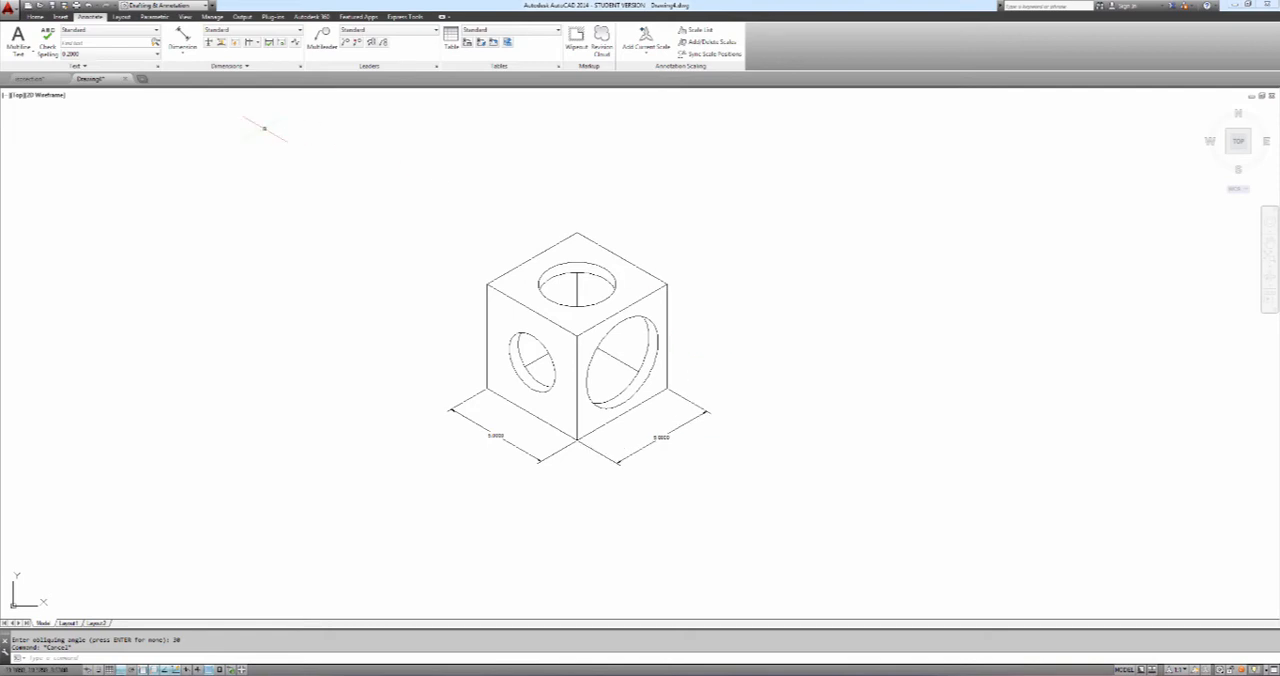
Add an aligned dimension along the right face's outer vertical edge, placed outside the cube
click(181, 36)
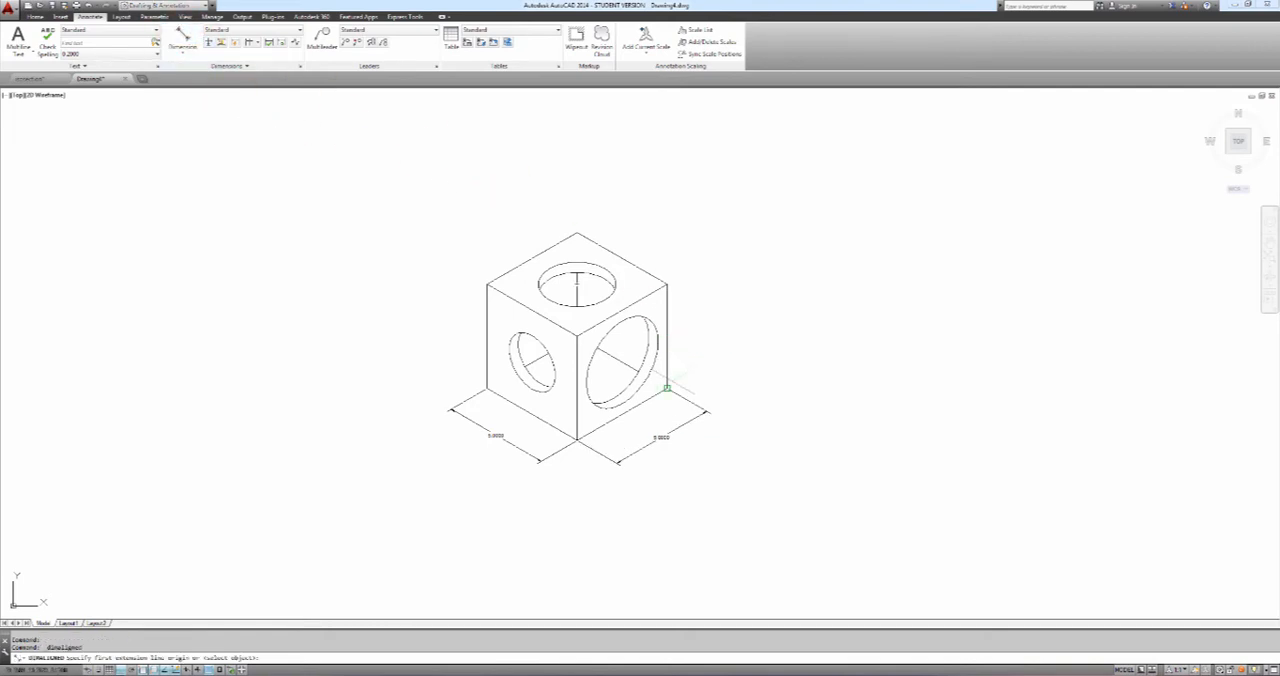
click(667, 388)
click(667, 284)
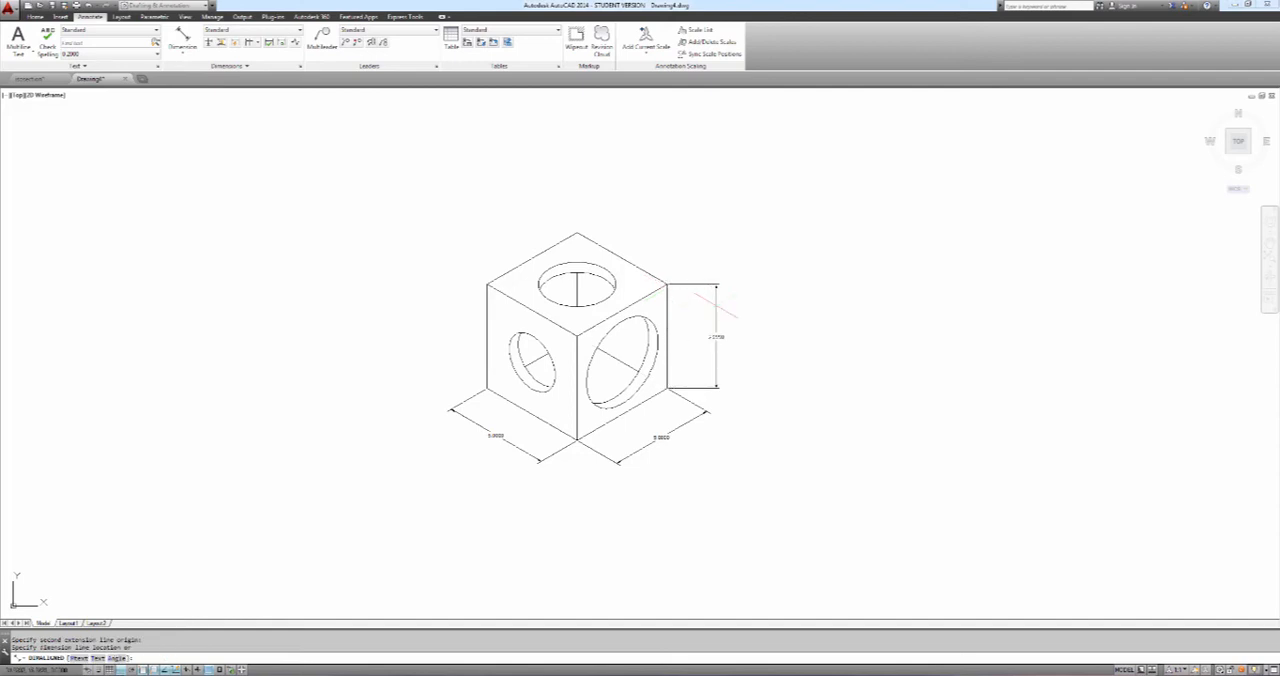
click(706, 305)
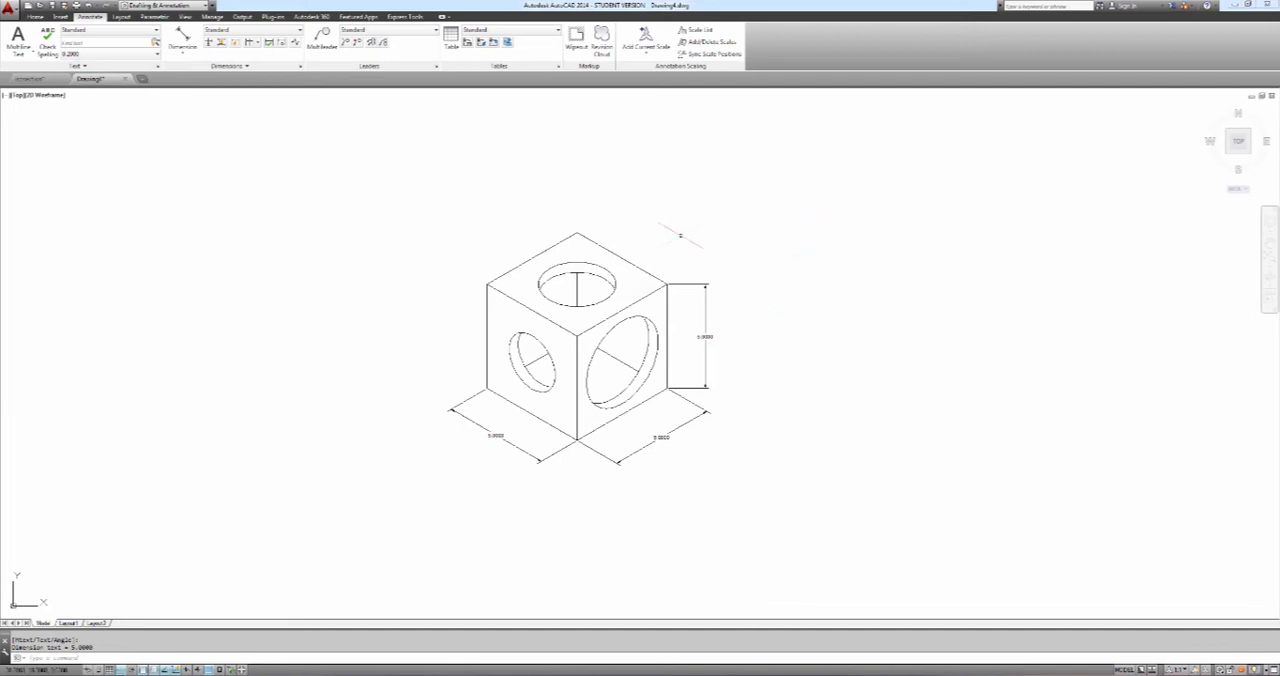
Oblique the vertical height dimension beside the cube with an obliquing angle of 150 degrees
click(250, 66)
click(209, 78)
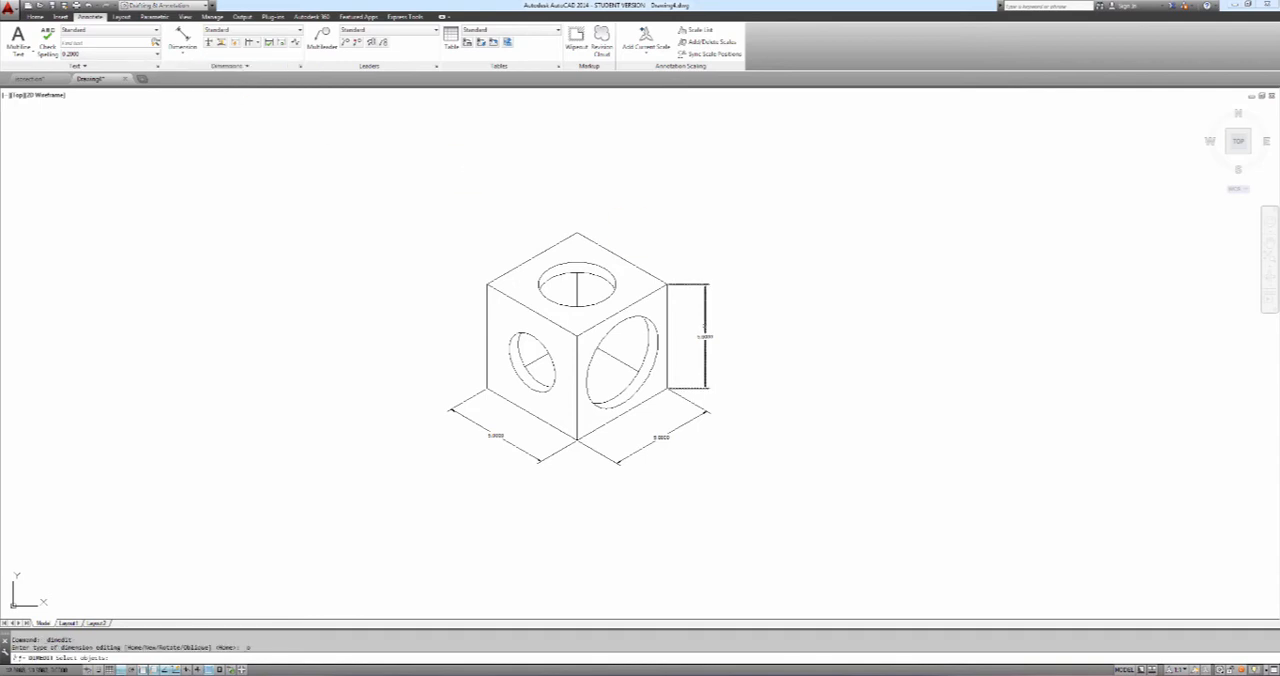
click(706, 320)
key(Return)
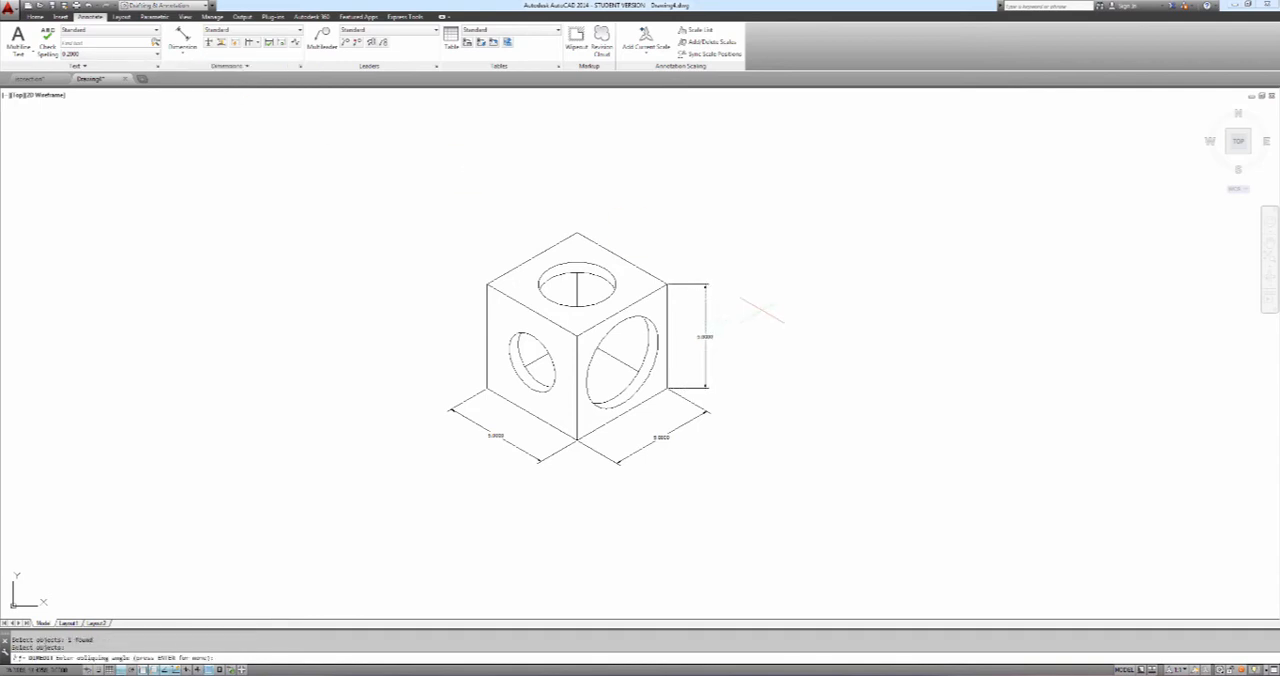
text(150)
key(Return)
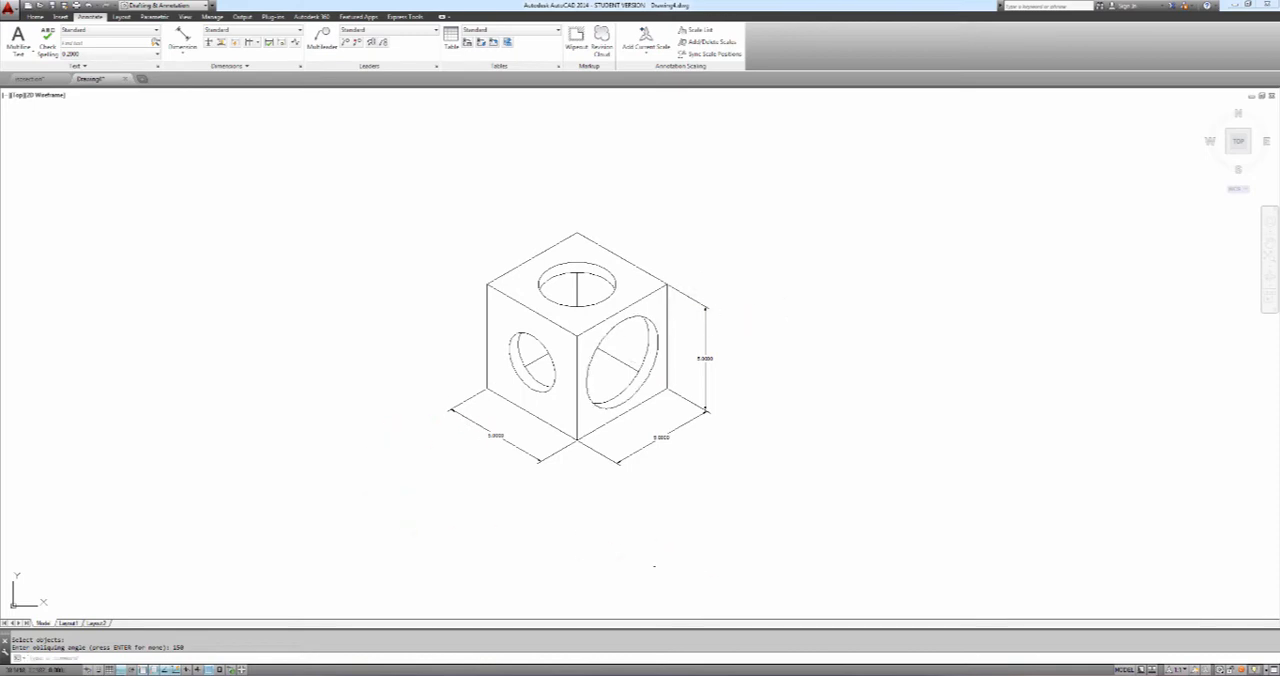
Switch to the Word document CAD132 ISOMETRICS 15 to read the assignment requirements, and return to the AutoCAD drawing
mouse_move(671, 609)
click(658, 664)
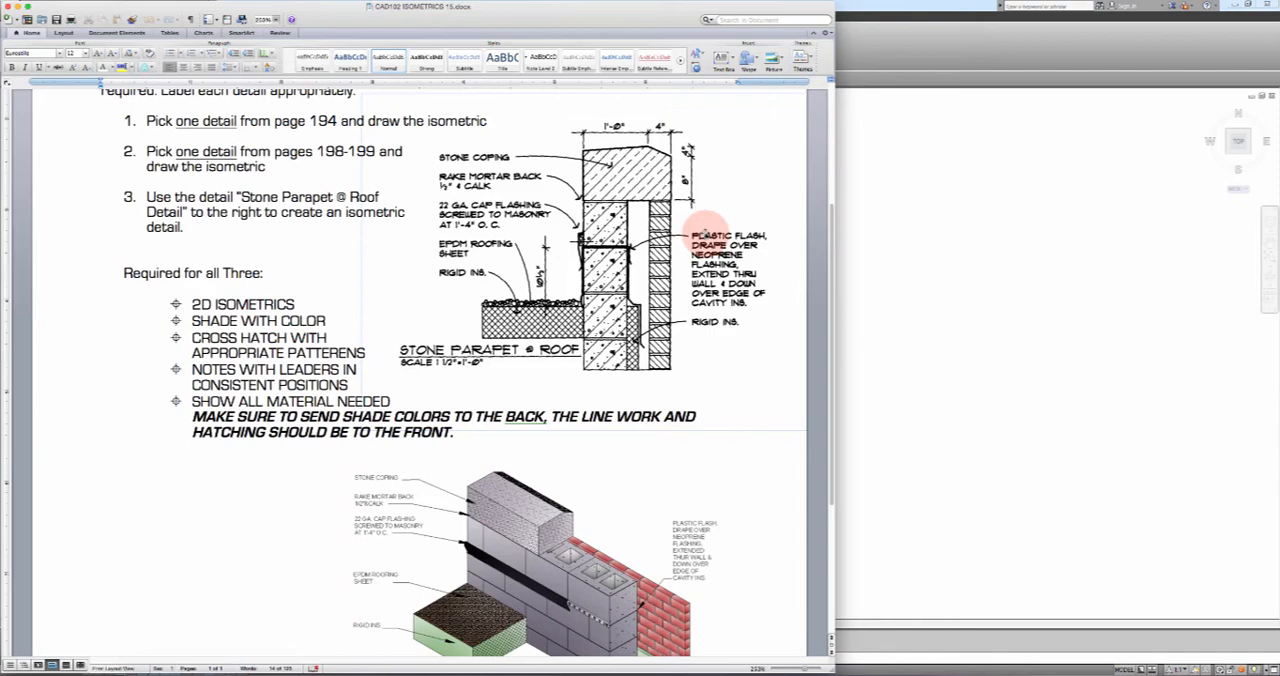
click(900, 279)
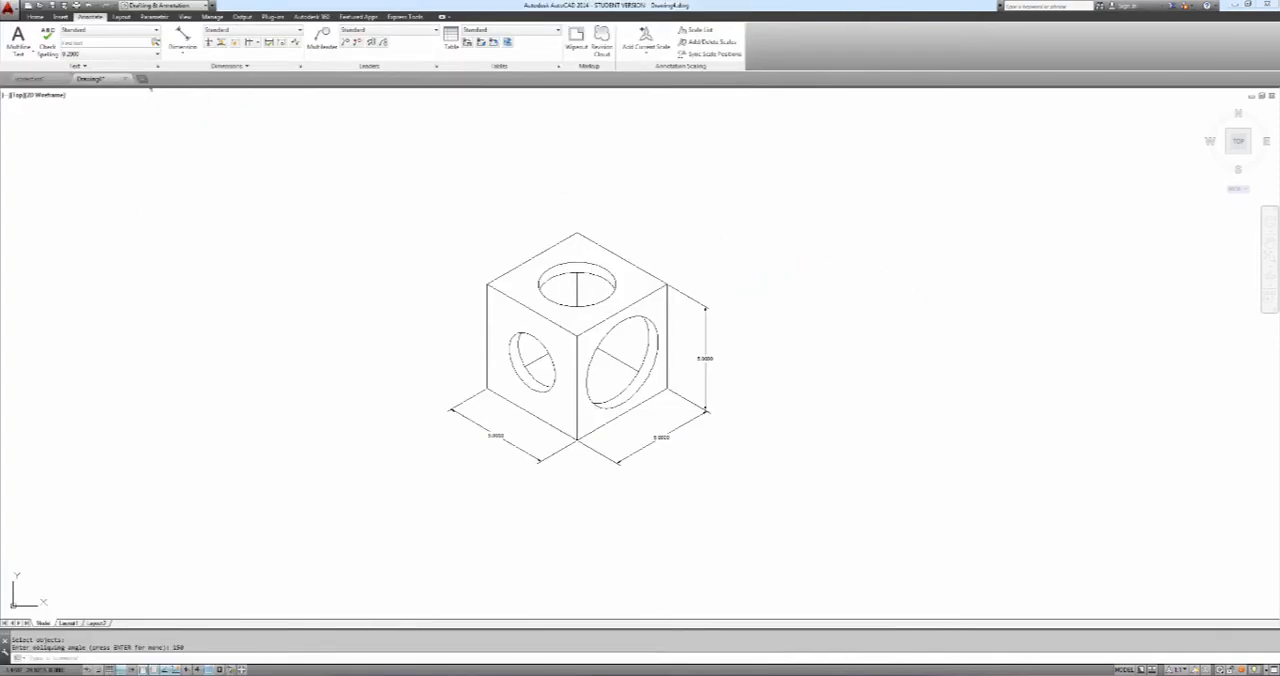
Create a new drawing from the acad template and turn its grid display off
click(143, 81)
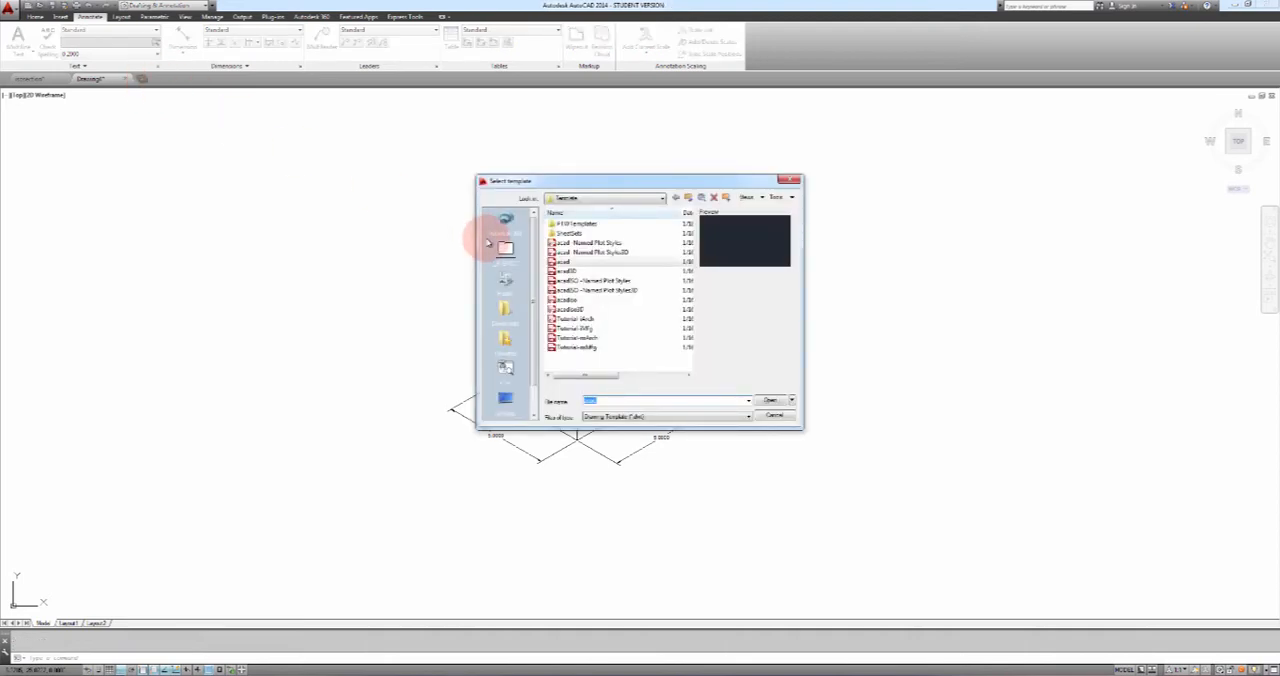
click(765, 401)
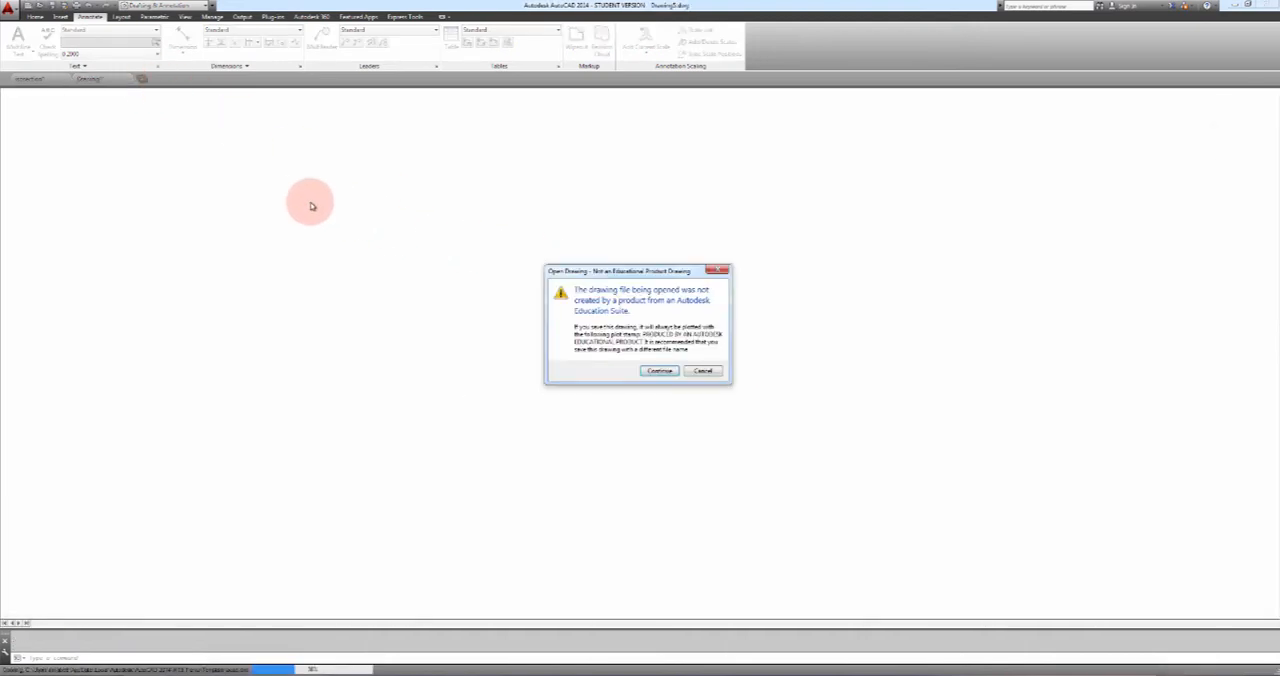
click(658, 371)
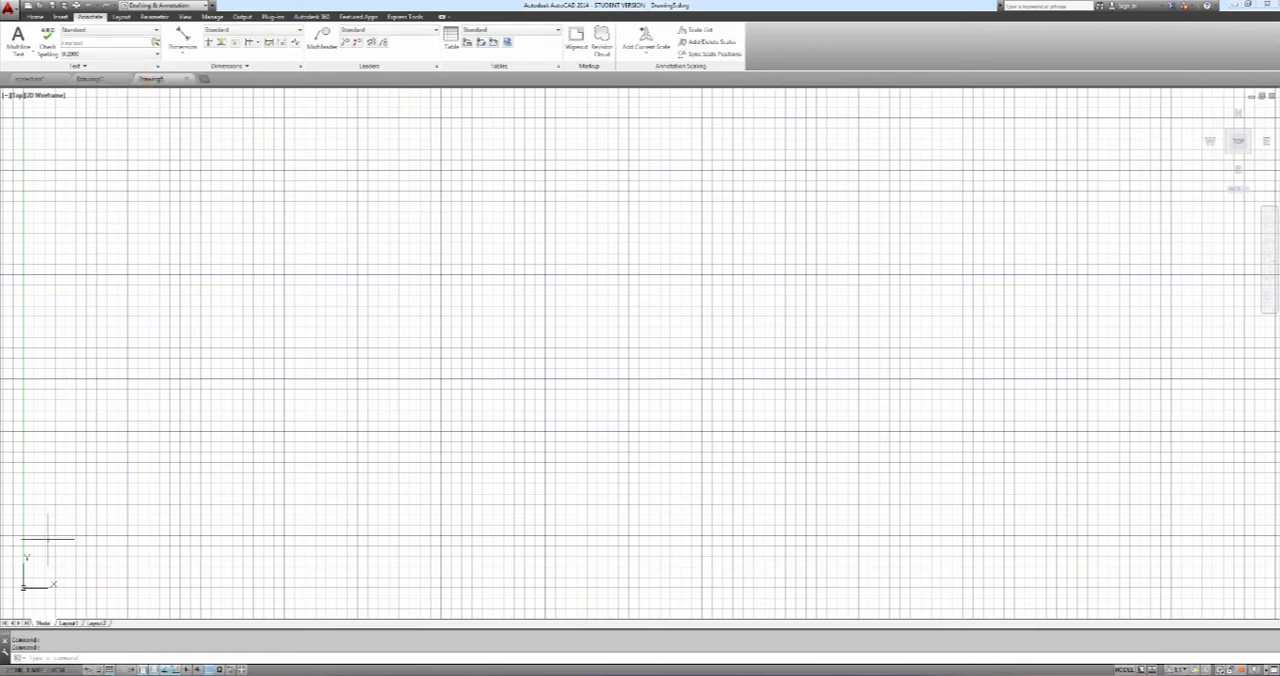
click(114, 665)
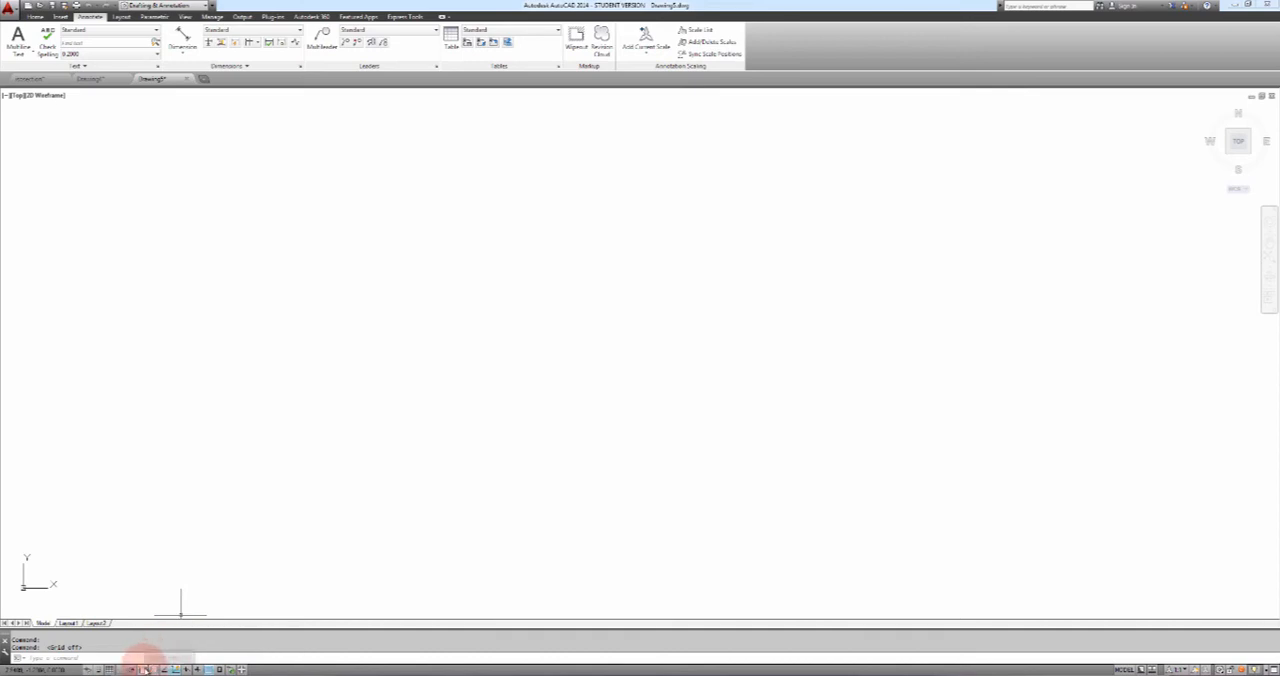
Set the new drawing's snap type to Isometric snap in the Drafting Settings
right_click(145, 668)
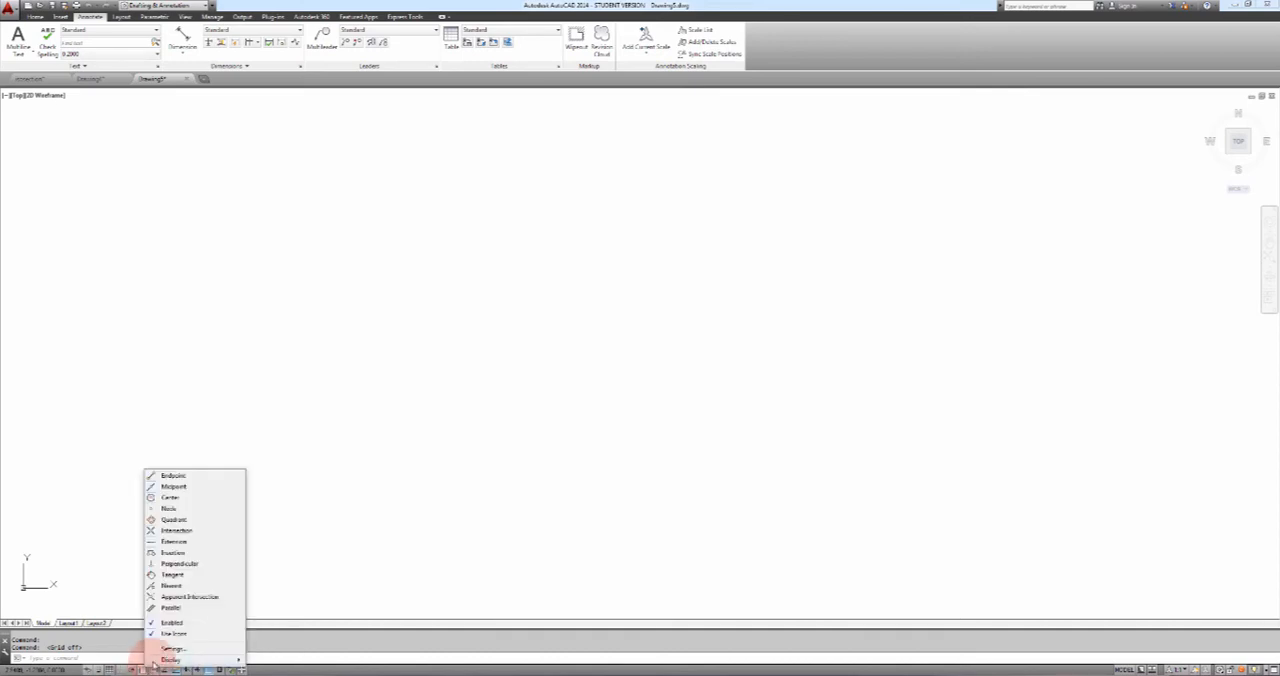
click(166, 648)
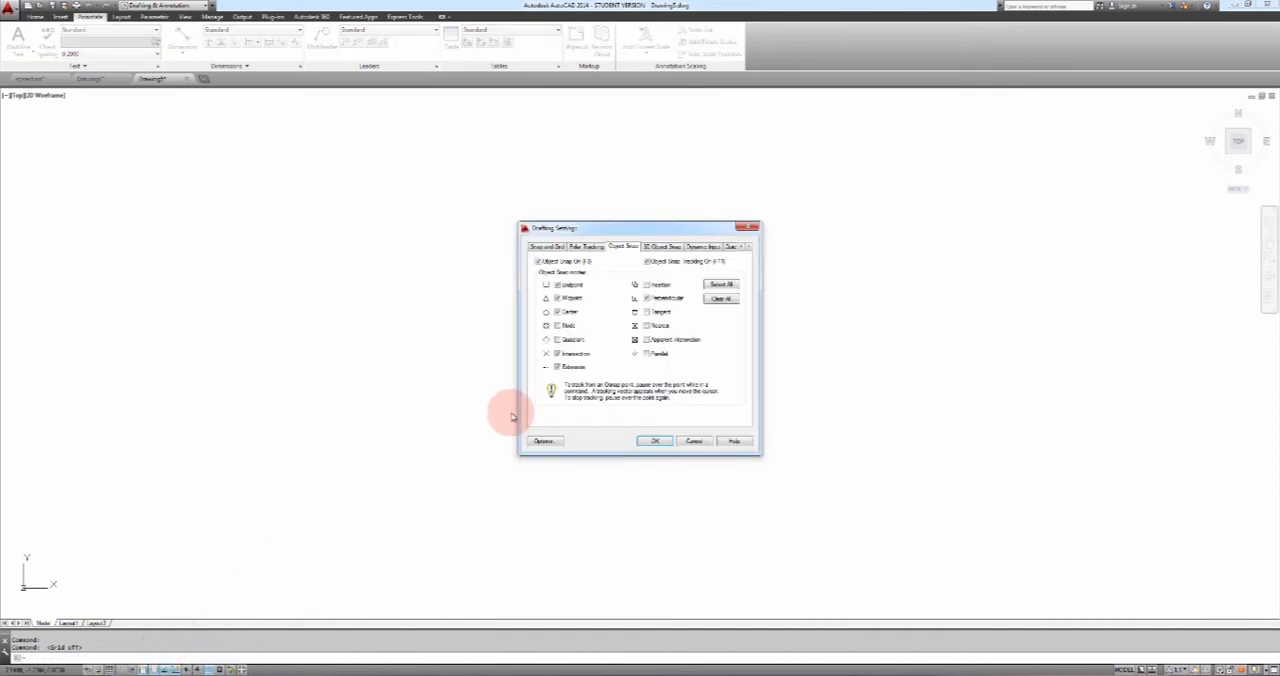
click(547, 247)
click(557, 395)
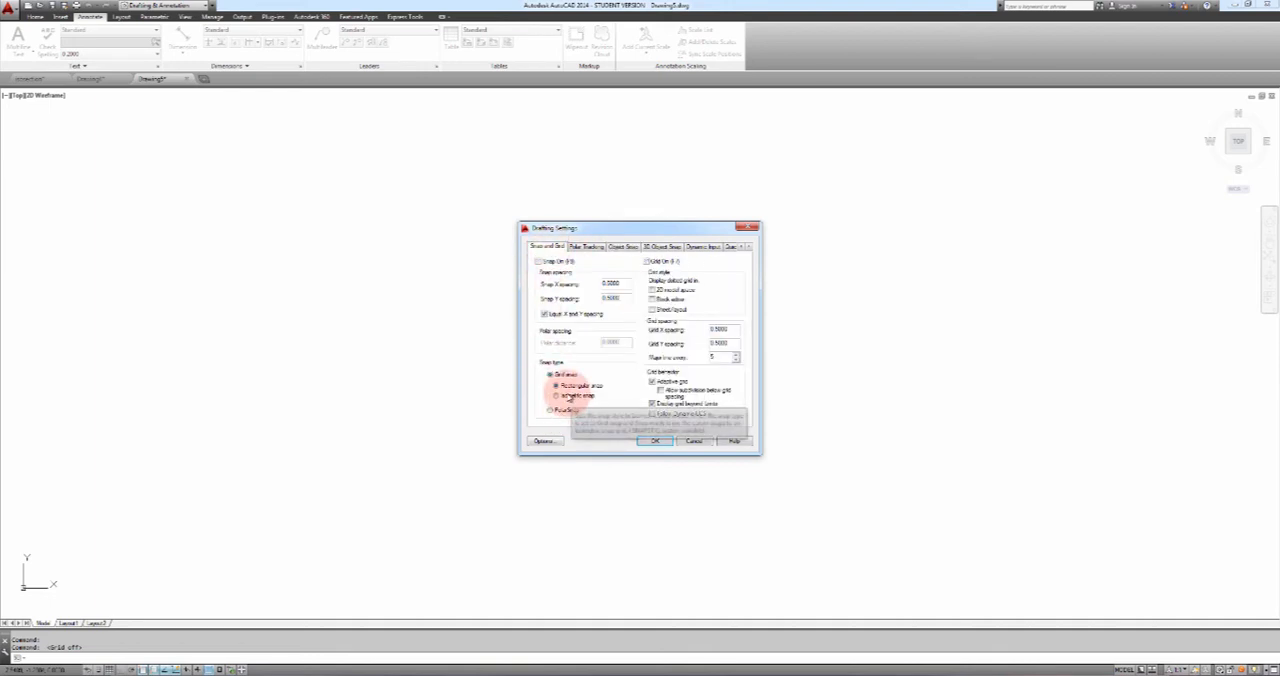
click(655, 443)
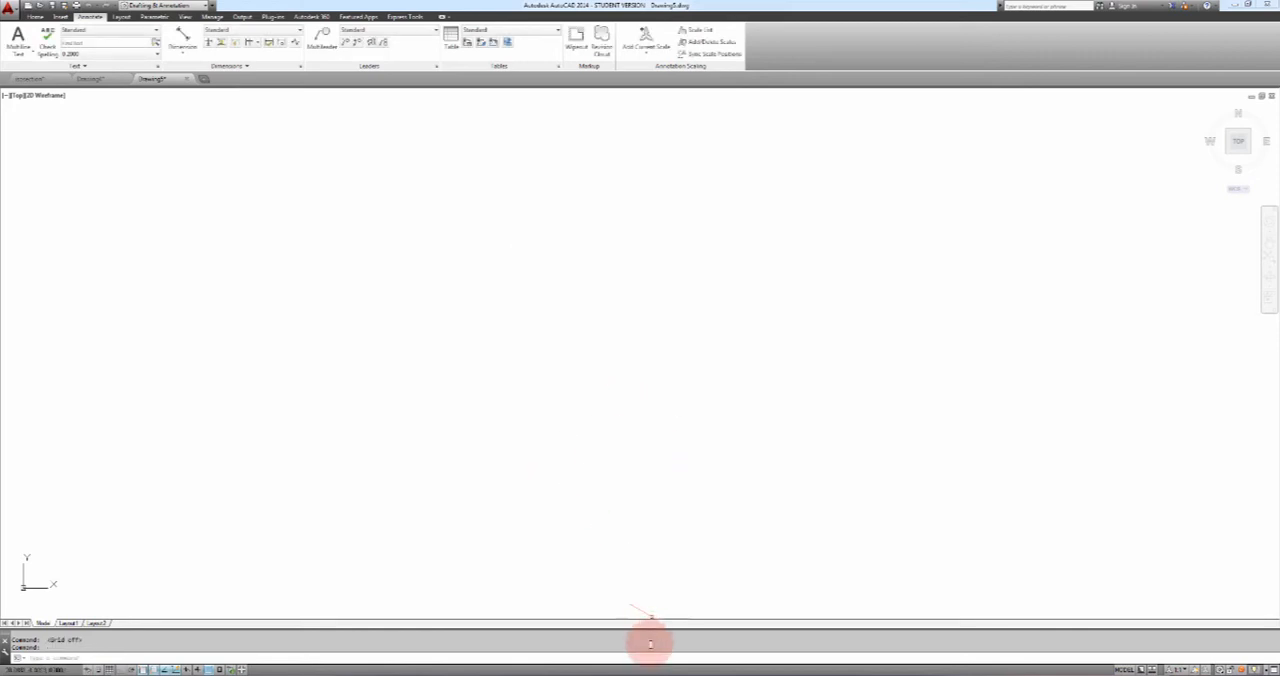
Switch to the Word assignment and examine the Stone Parapet @ Roof section and its isometric example, and return to AutoCAD
click(648, 664)
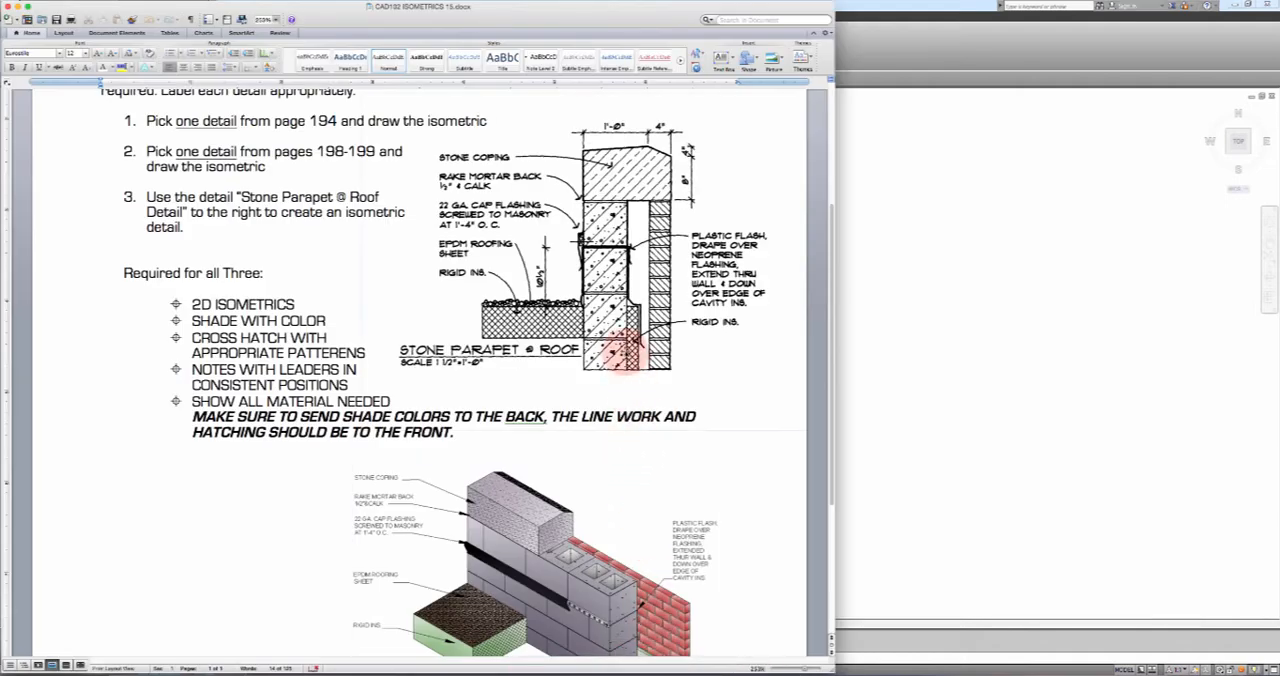
click(620, 540)
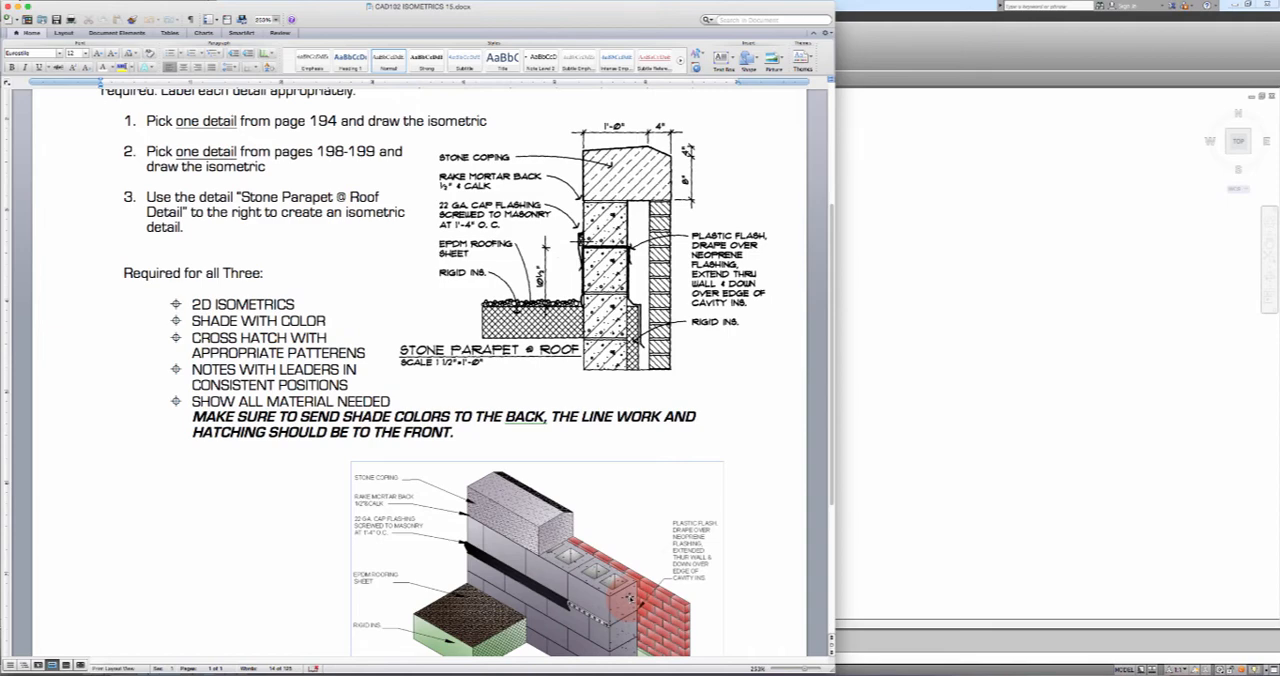
click(850, 468)
click(618, 588)
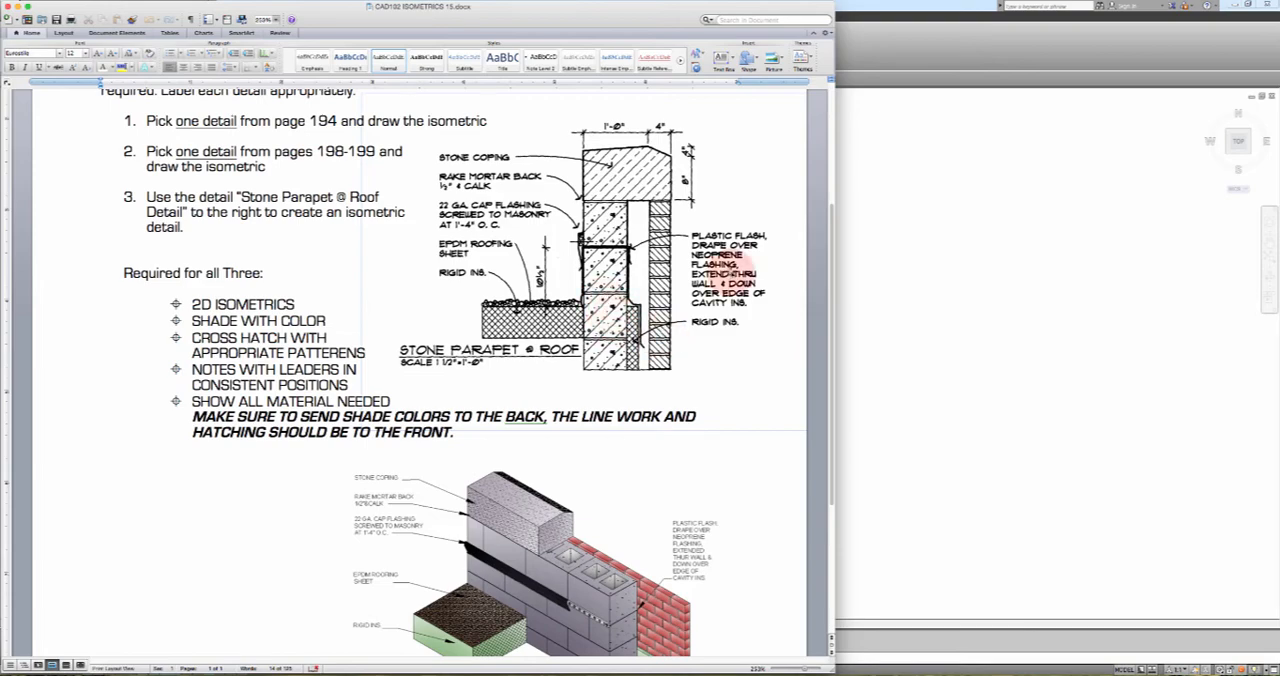
click(851, 163)
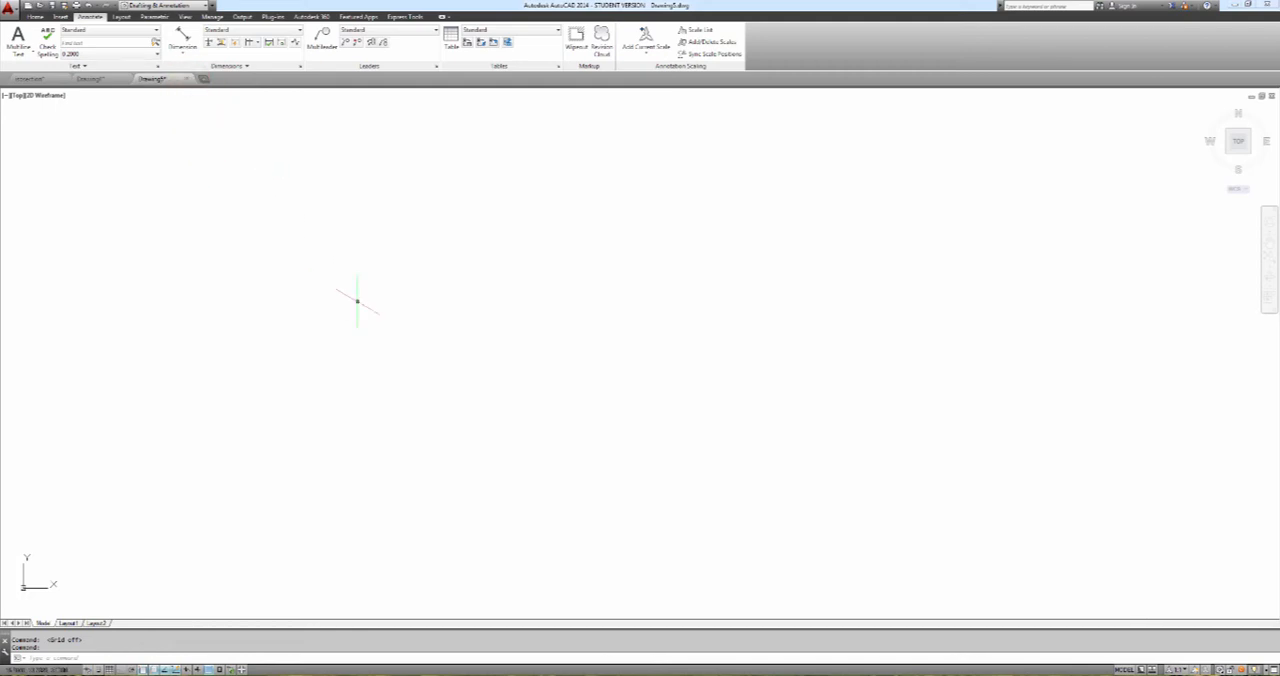
Turn Ortho on and draw the 16-unit lower edge of the block's left face along the isometric axis
text(l)
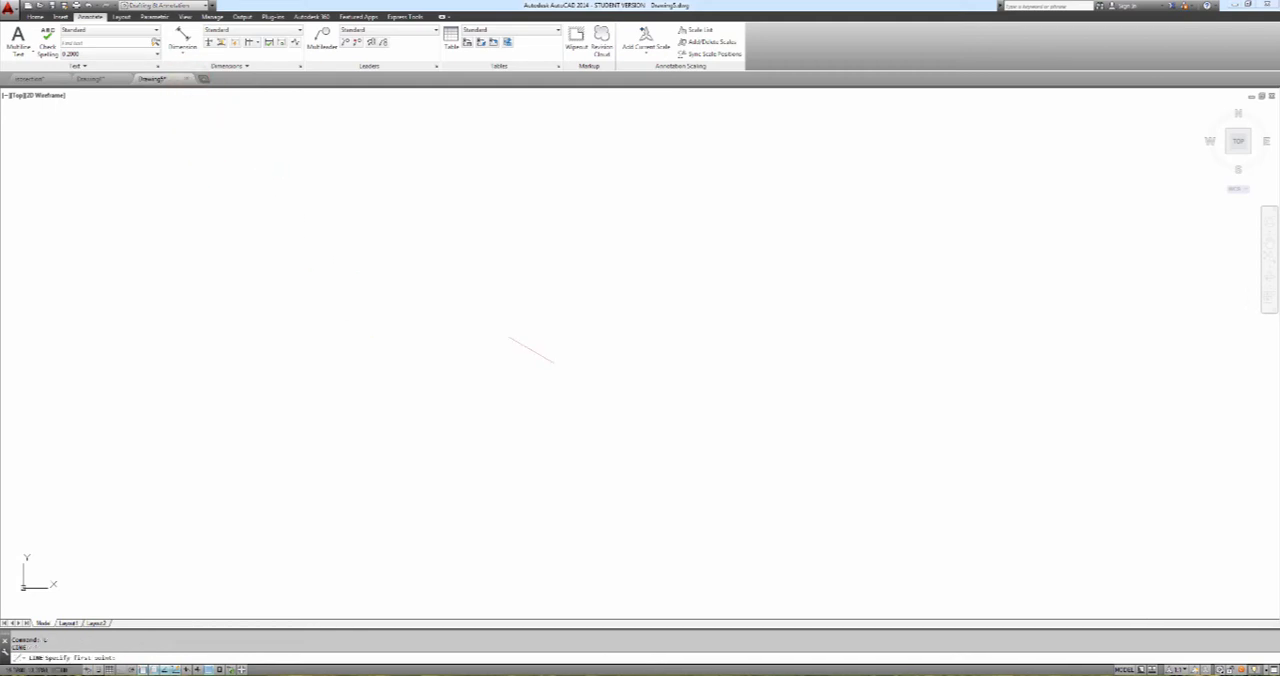
key(Return)
click(478, 323)
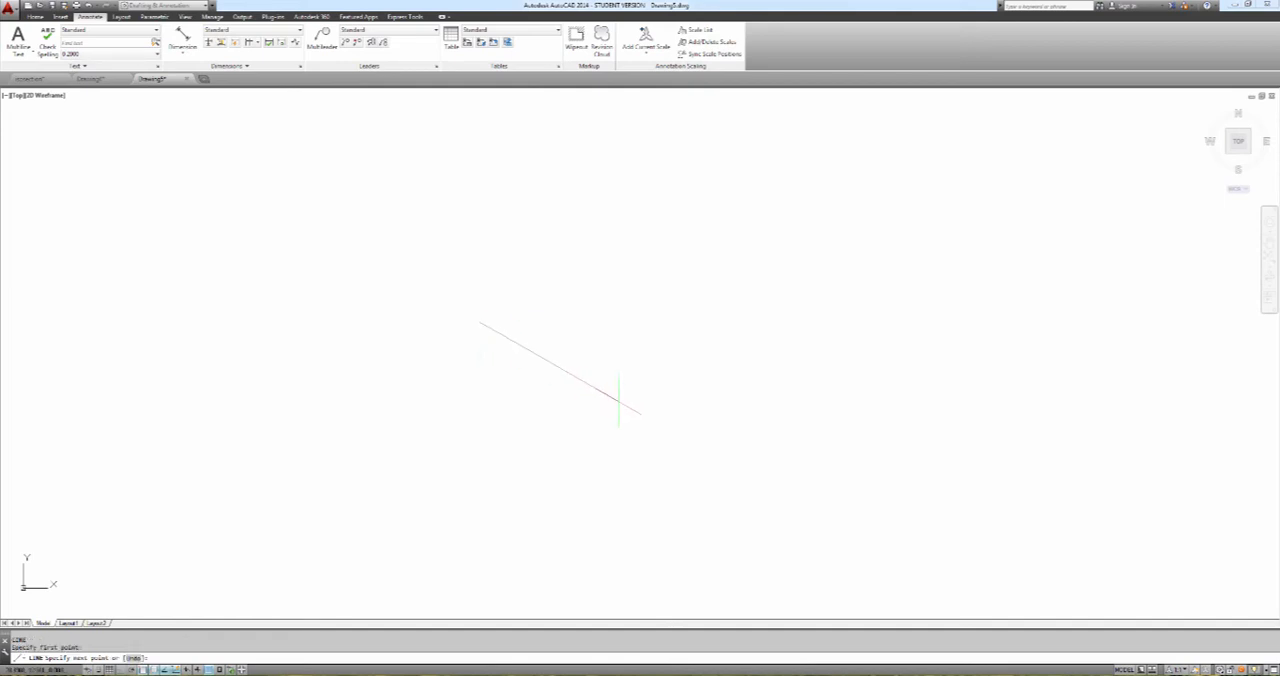
click(120, 669)
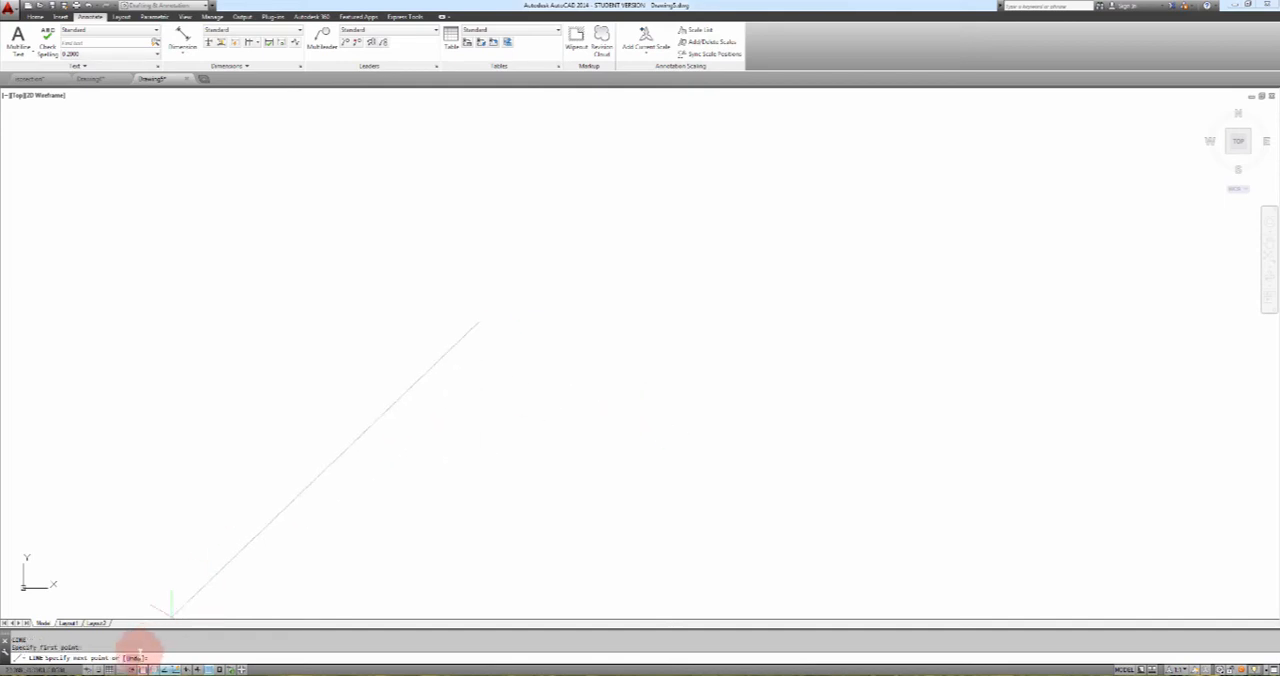
click(205, 607)
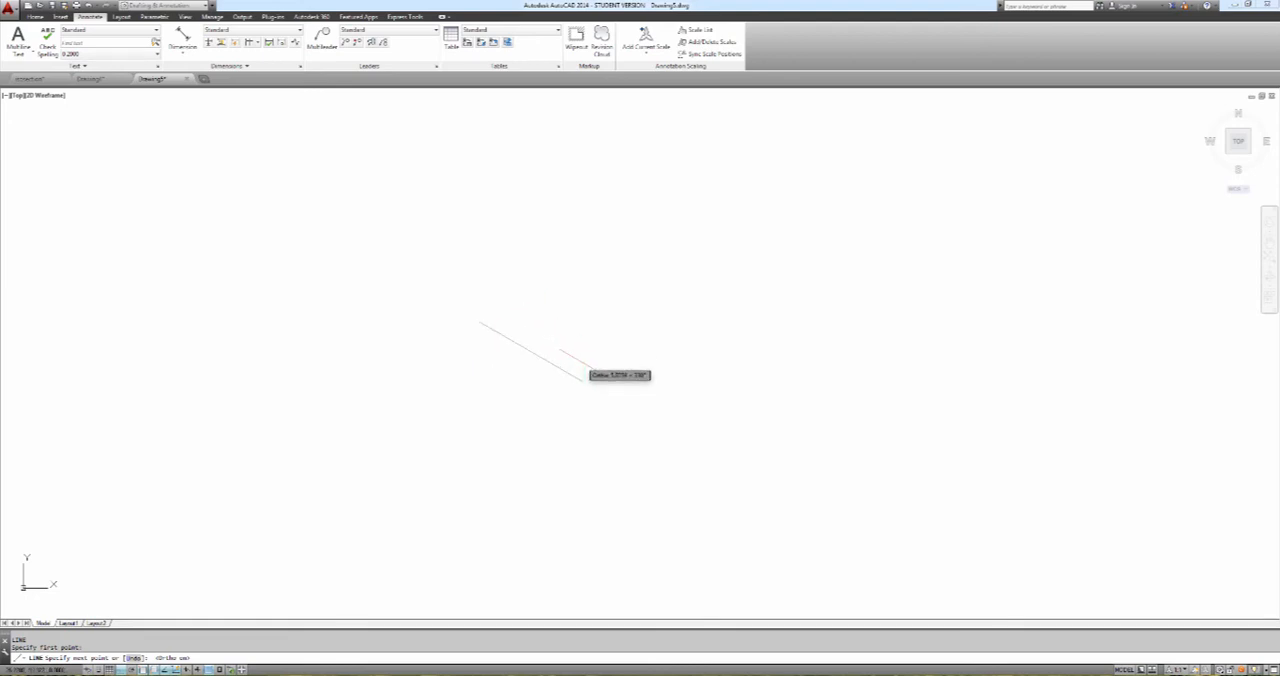
text(16)
key(Return)
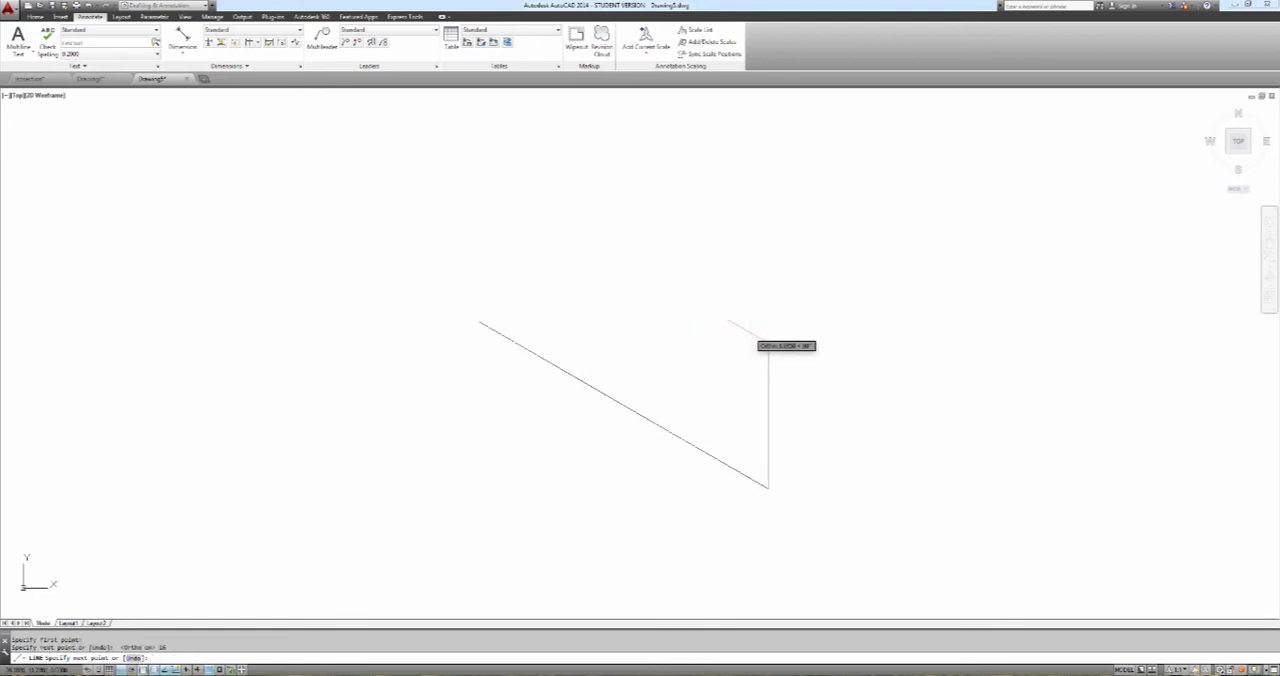
Complete the left face with an 8-unit vertical edge and a 16-unit upper edge, and close the outline
text(8)
key(Return)
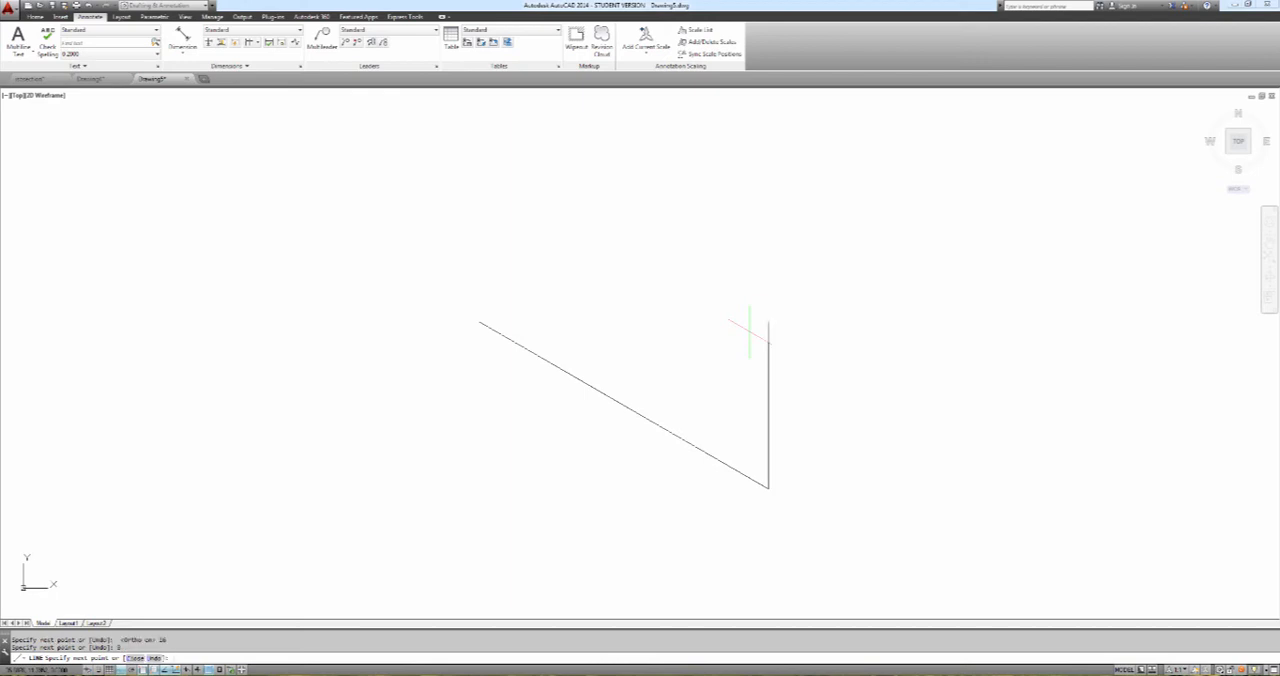
text(15)
key(Return)
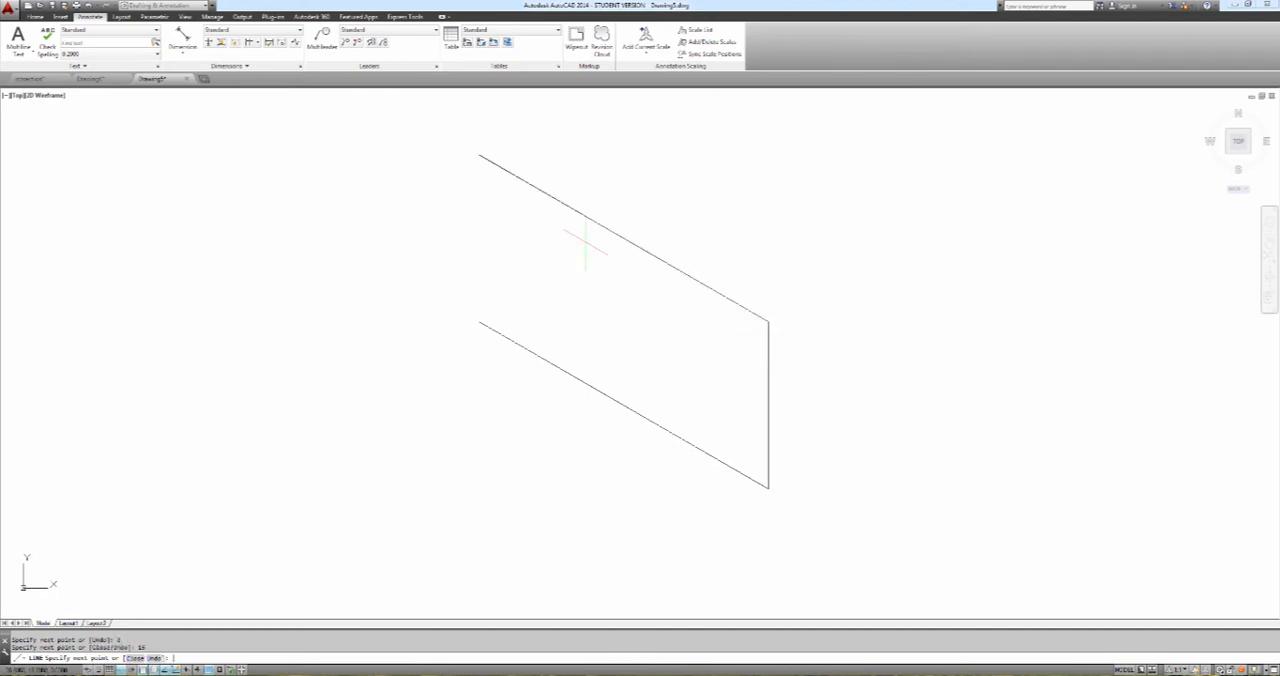
text(c)
key(Return)
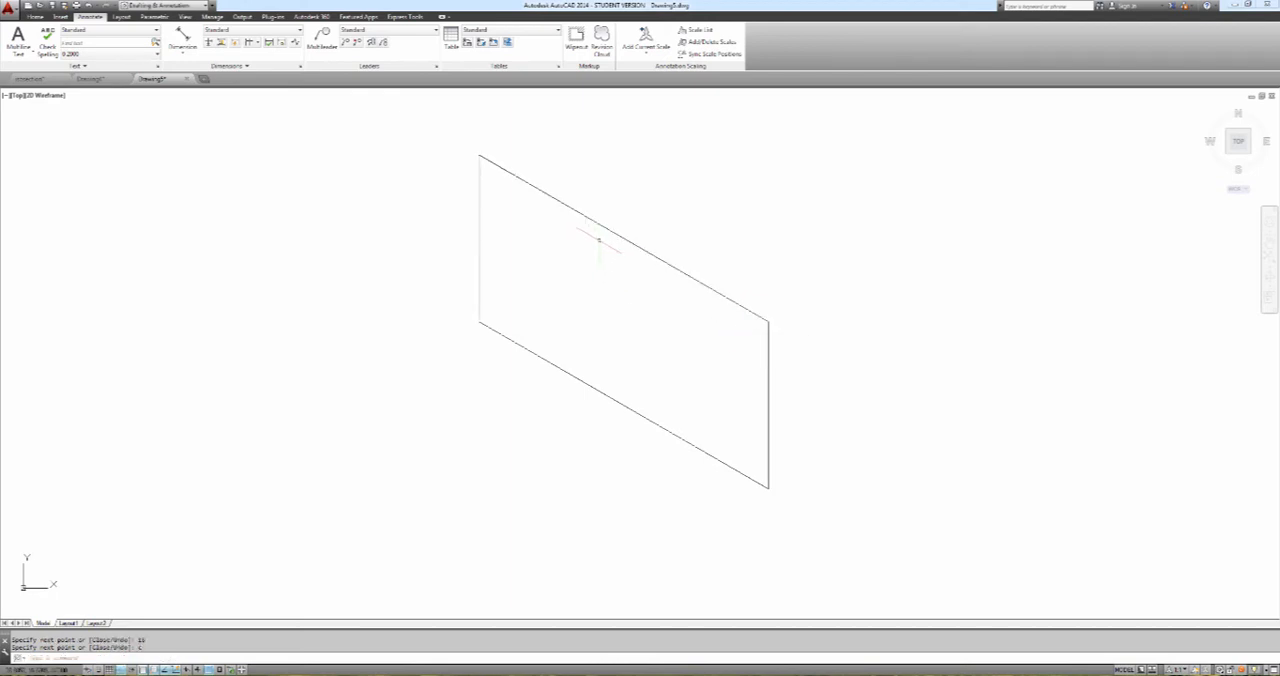
Draw the block's right face using the Top and Right isoplanes: 8-unit upper edge, 8-unit vertical edge, and a lower edge back to the front corner
scroll(604, 246, down, 4)
scroll(604, 246, up, 2)
middle_drag(571, 271, 494, 284)
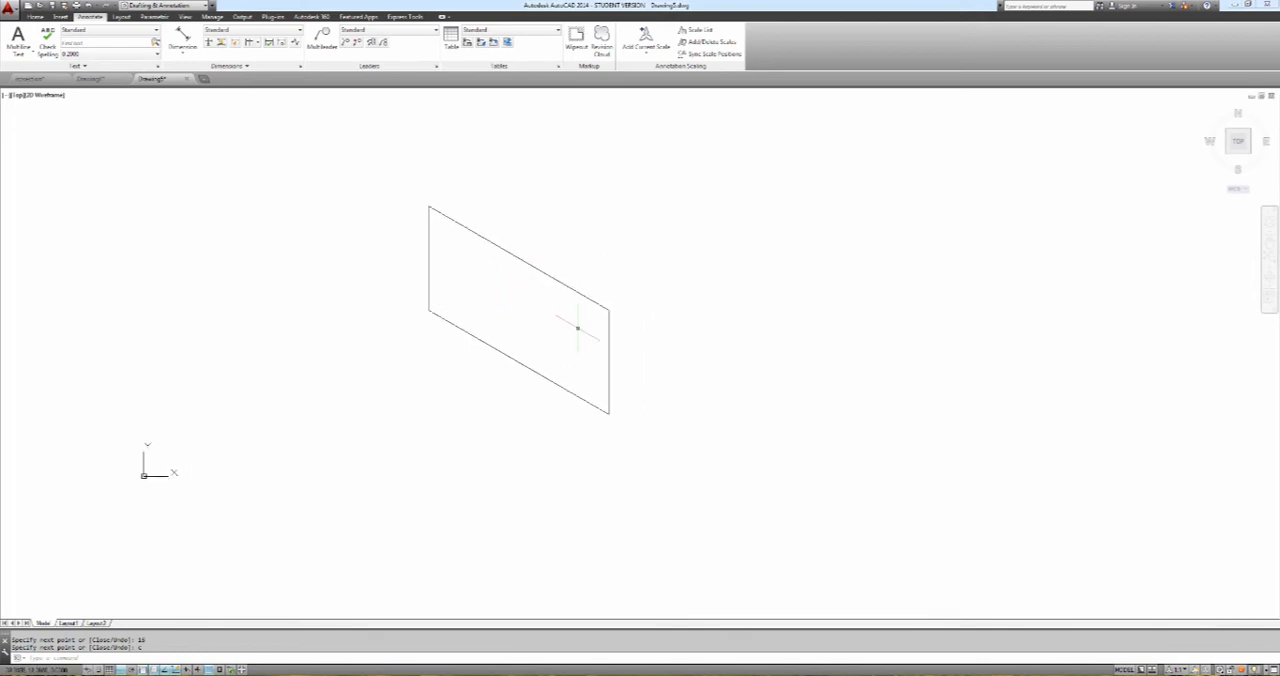
text(l)
key(Return)
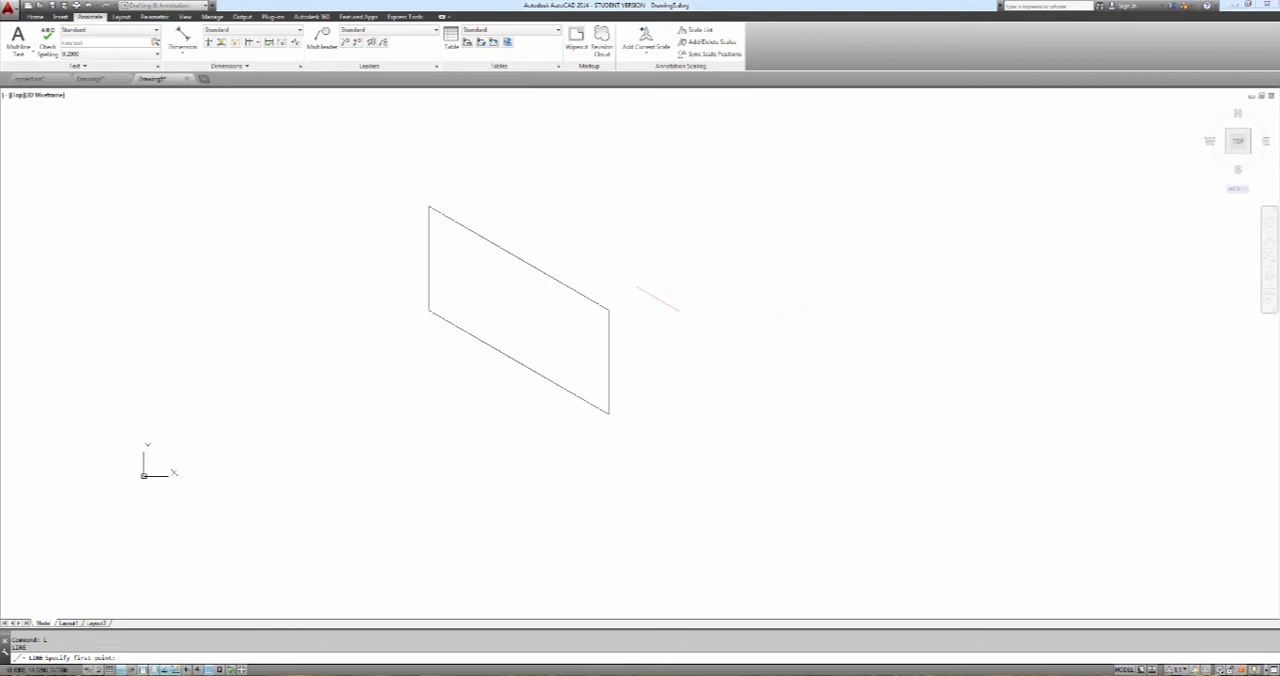
click(608, 309)
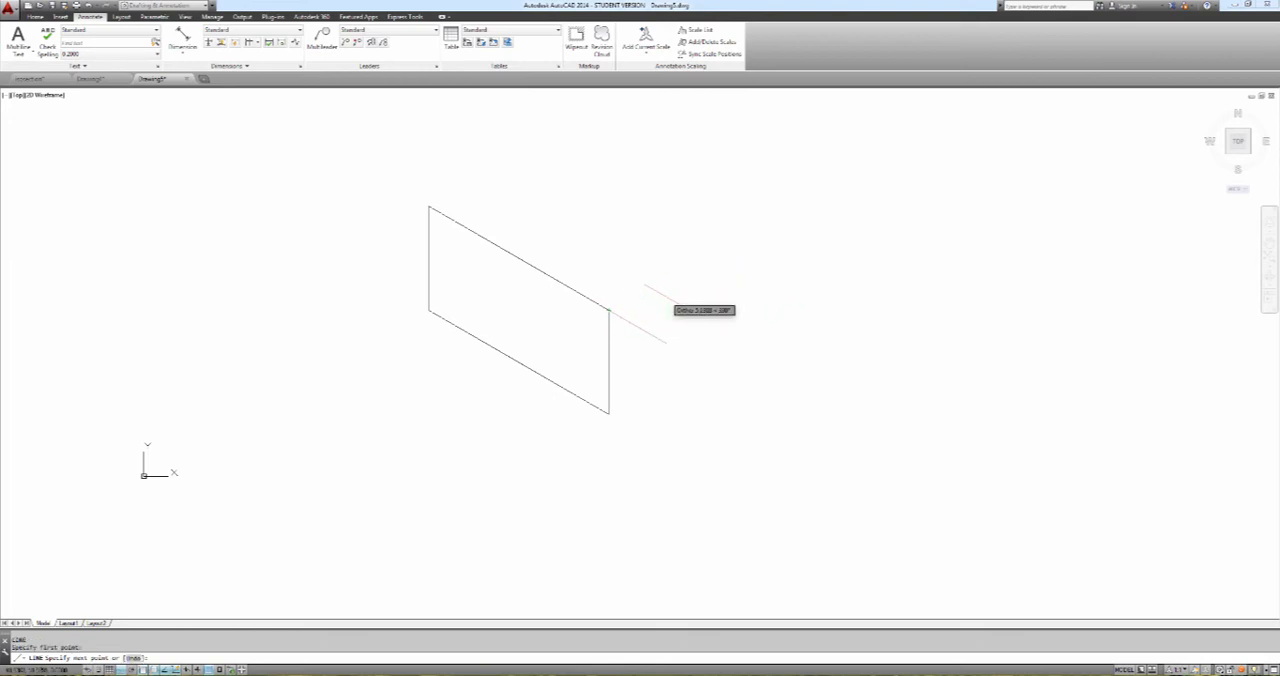
key(F5)
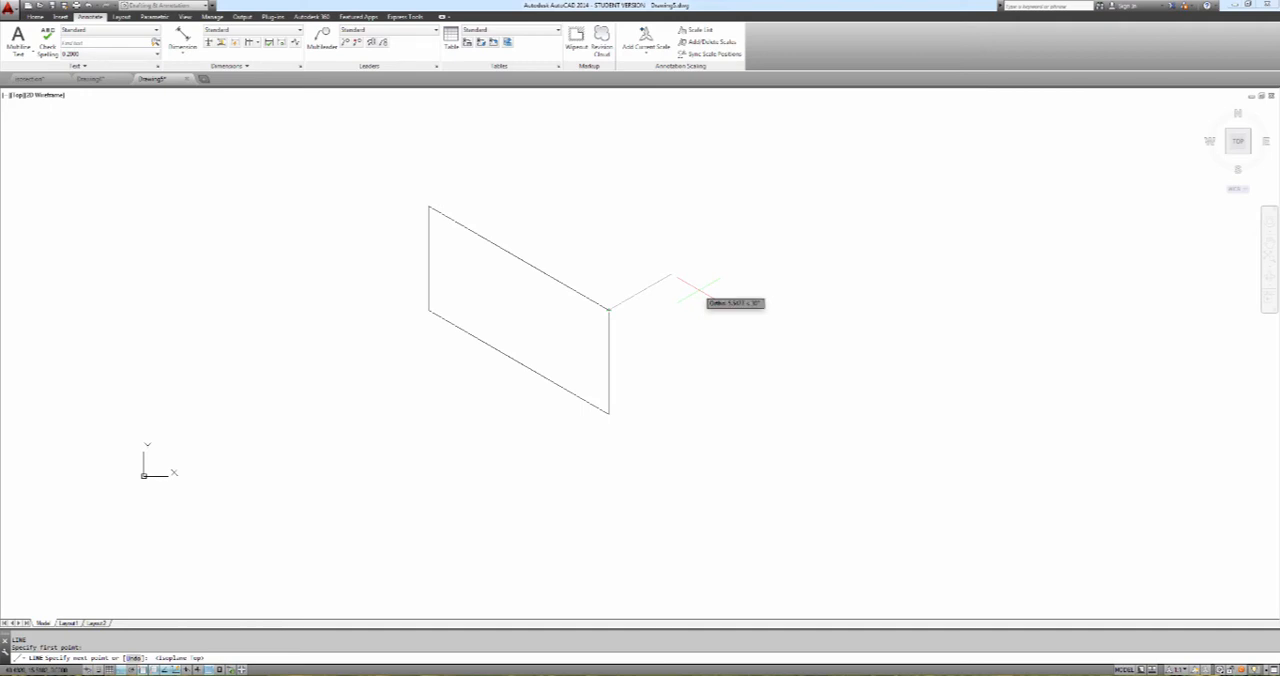
text(8)
key(Return)
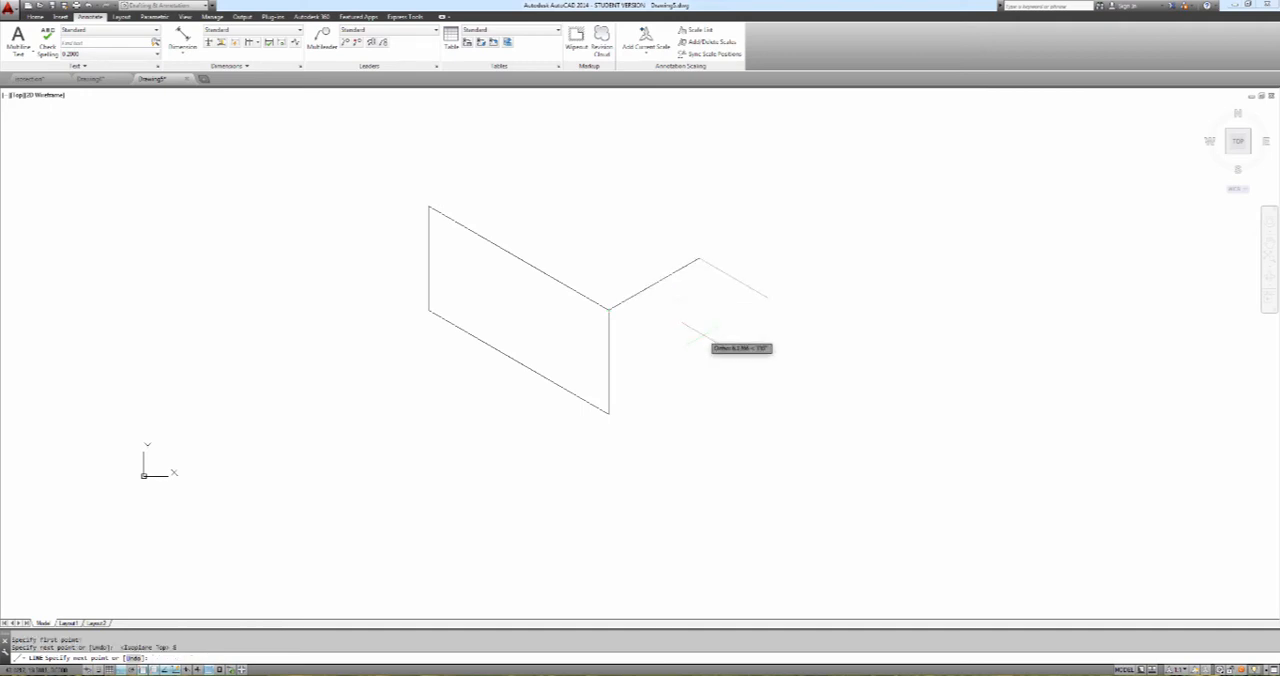
key(F5)
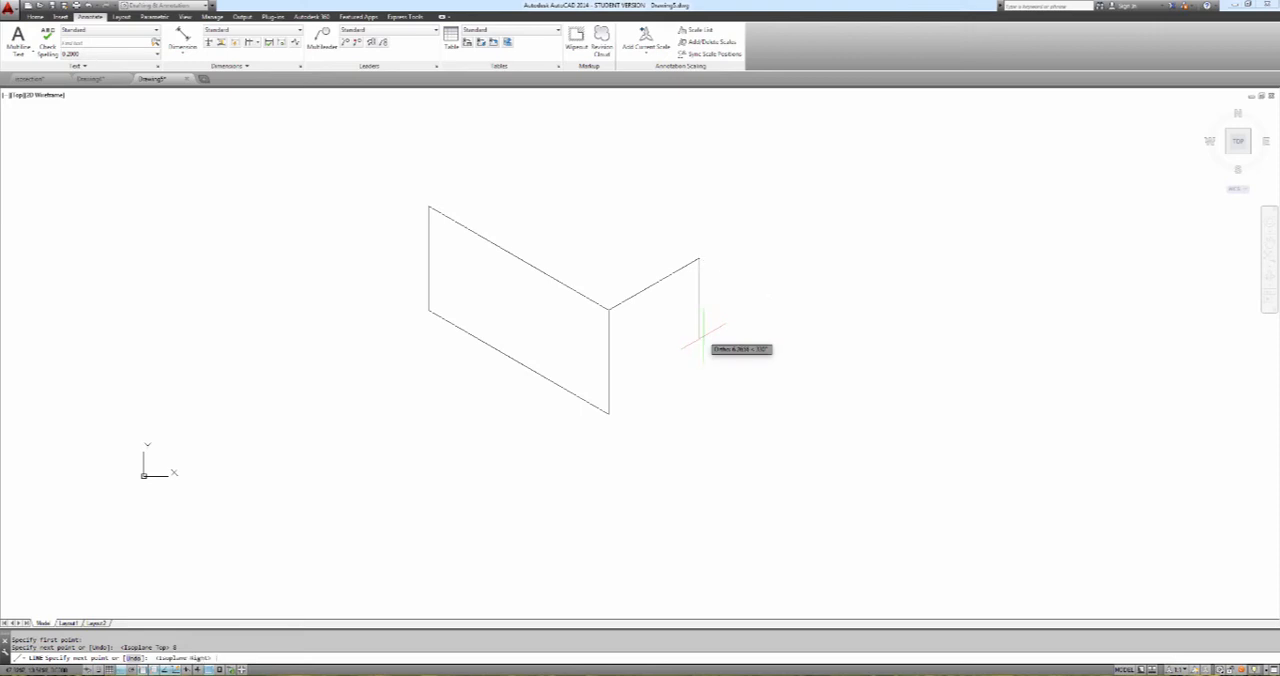
text(8)
key(Return)
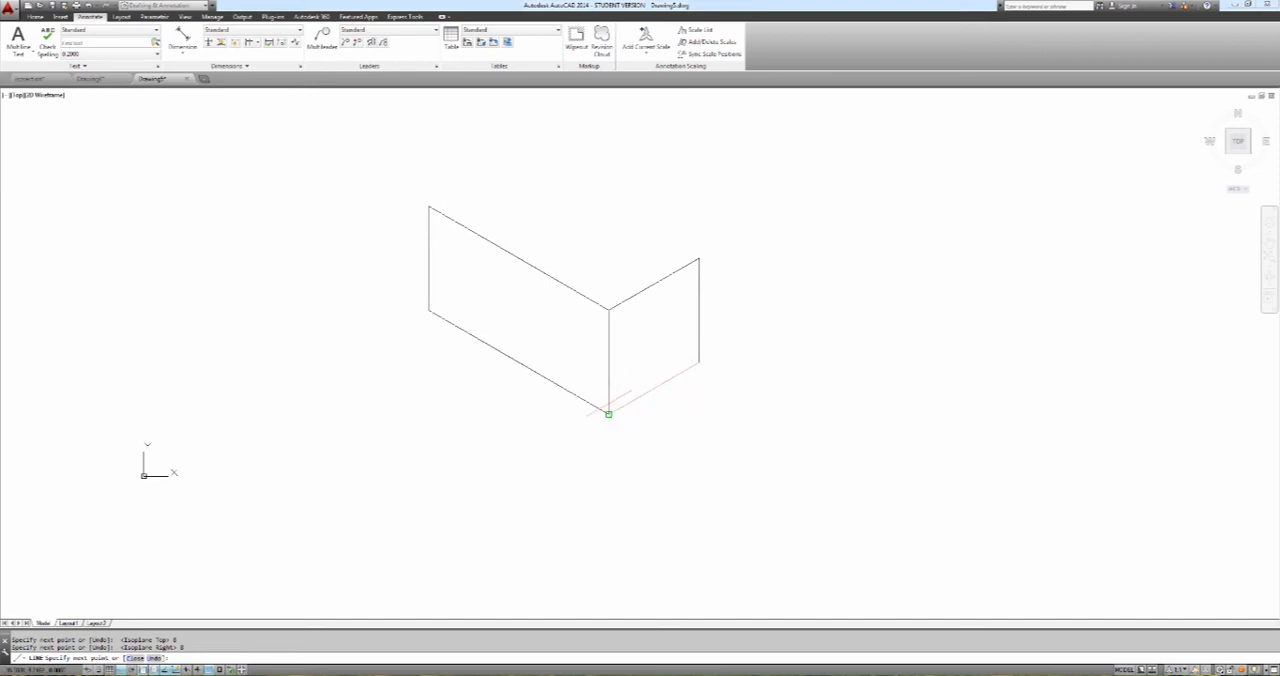
click(608, 413)
key(Return)
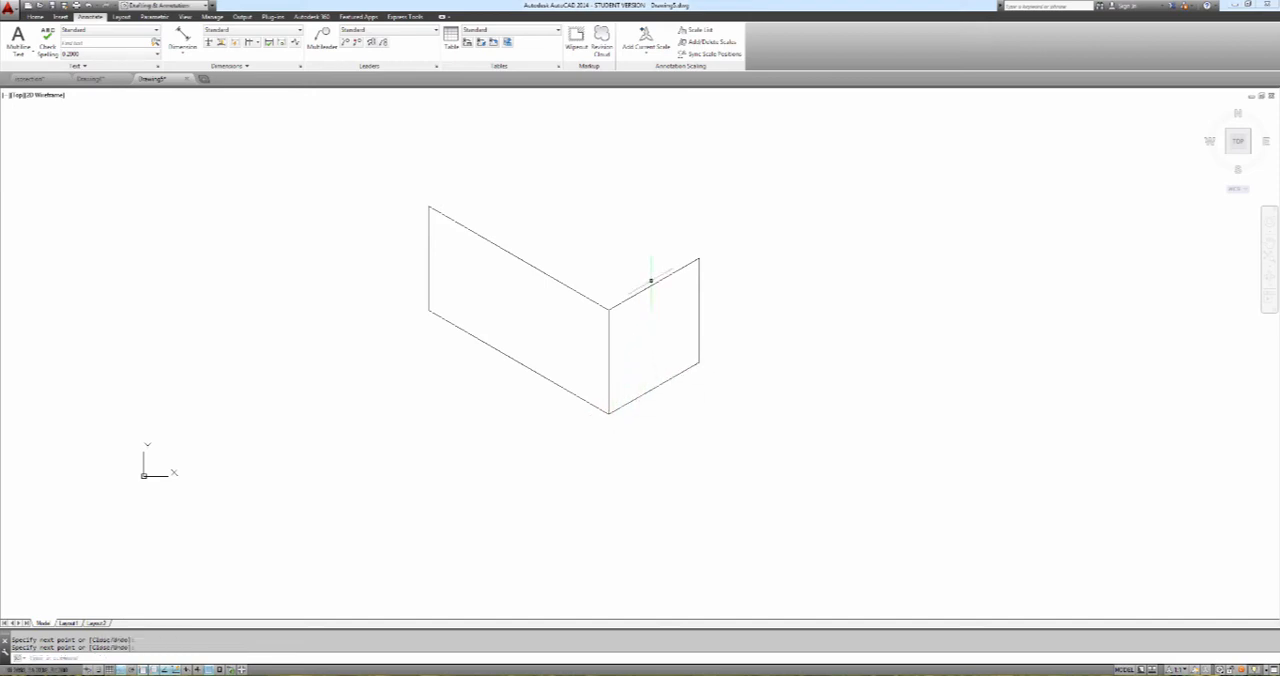
Close the block's top face on the Top isoplane with a 16-unit back edge and a line to the left face's upper corner
key(Return)
click(699, 258)
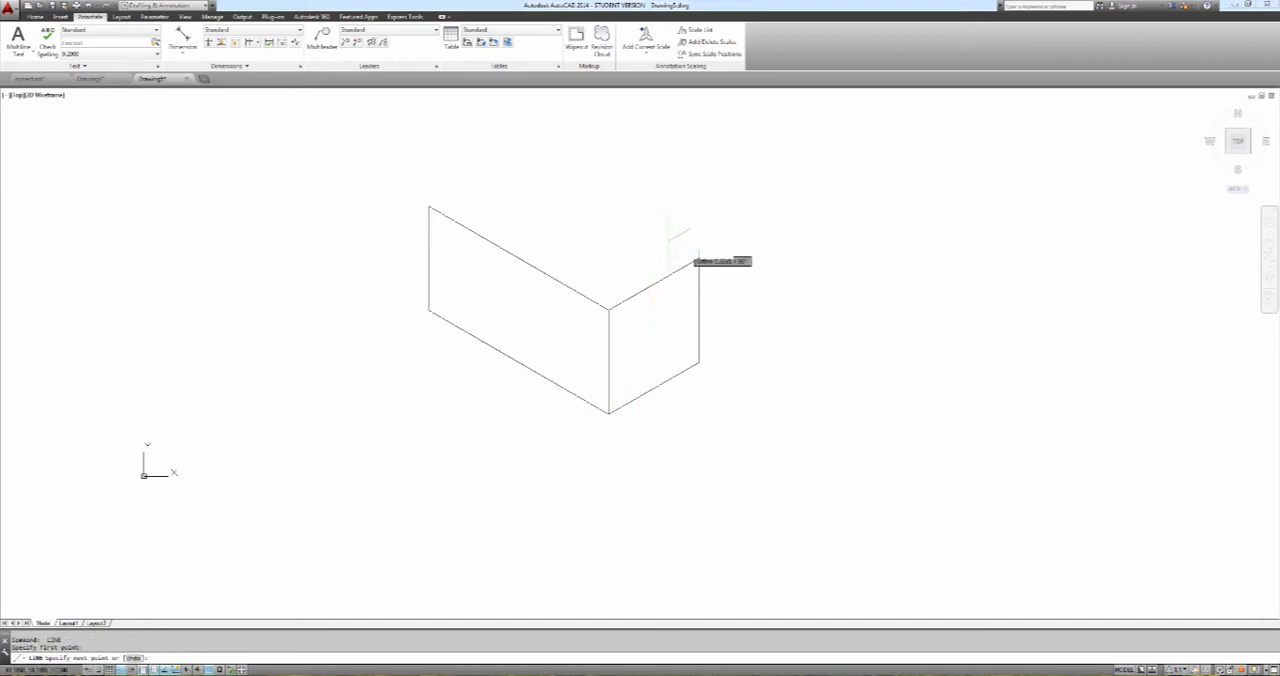
key(F5)
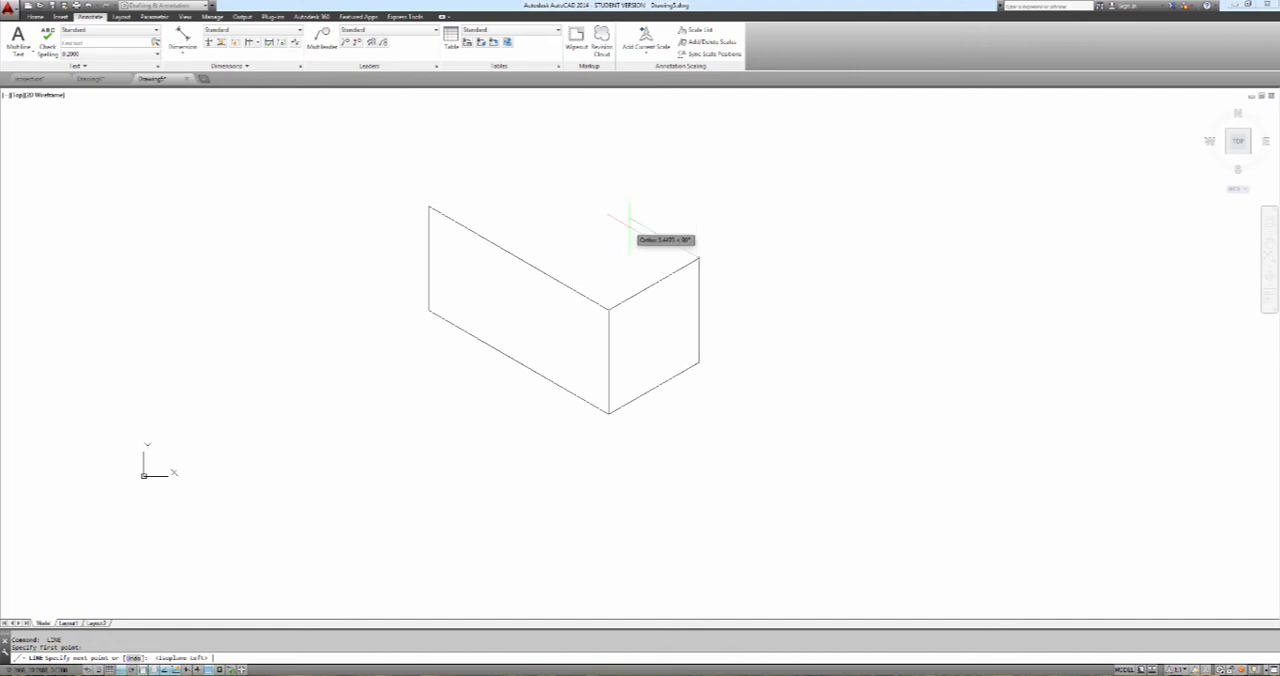
key(F5)
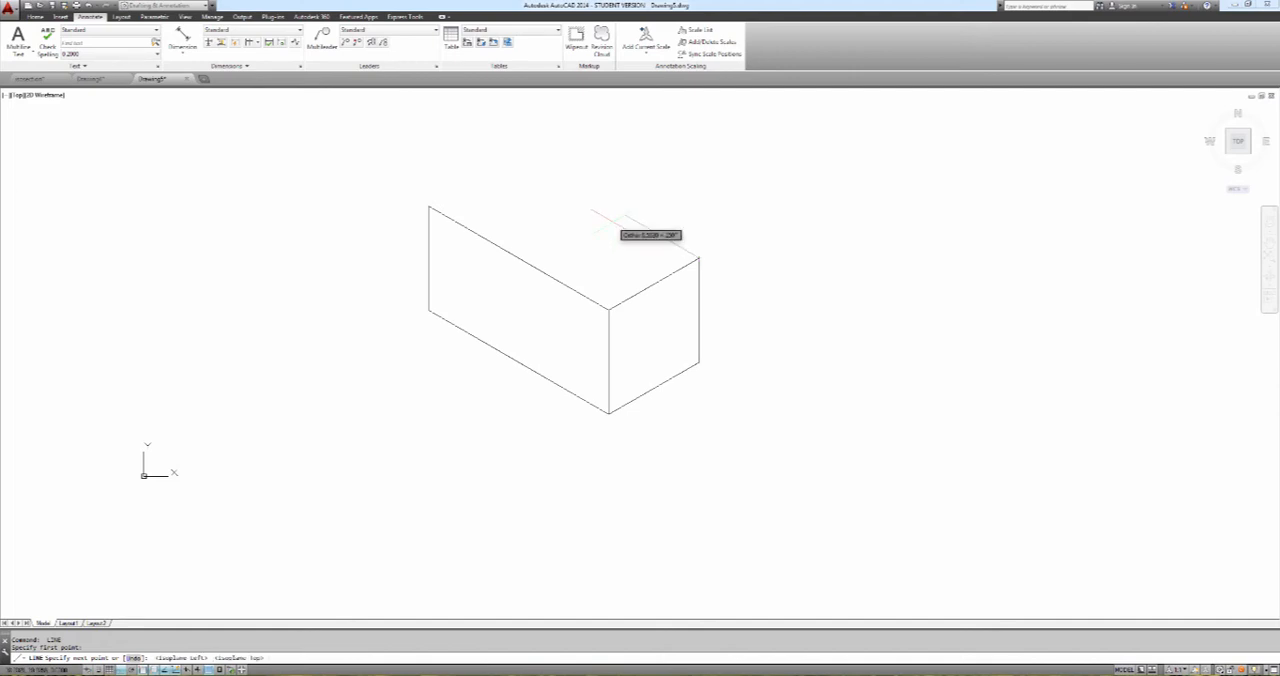
text(16)
key(Return)
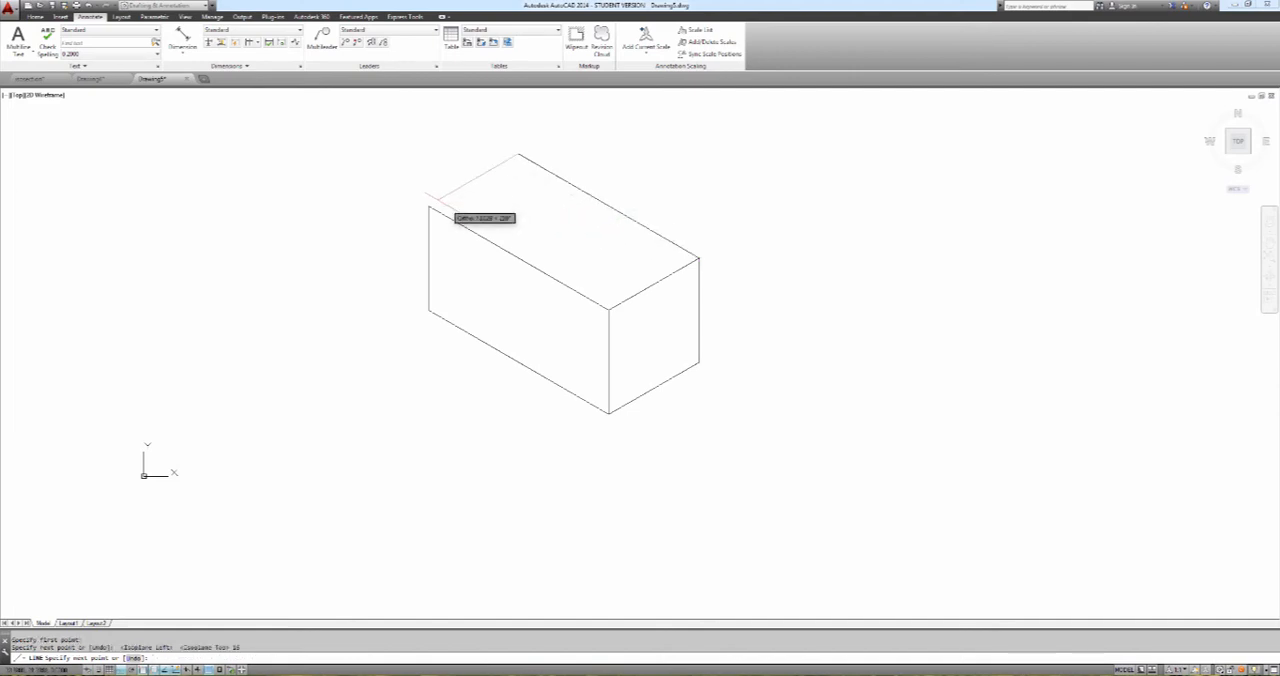
click(427, 206)
key(Return)
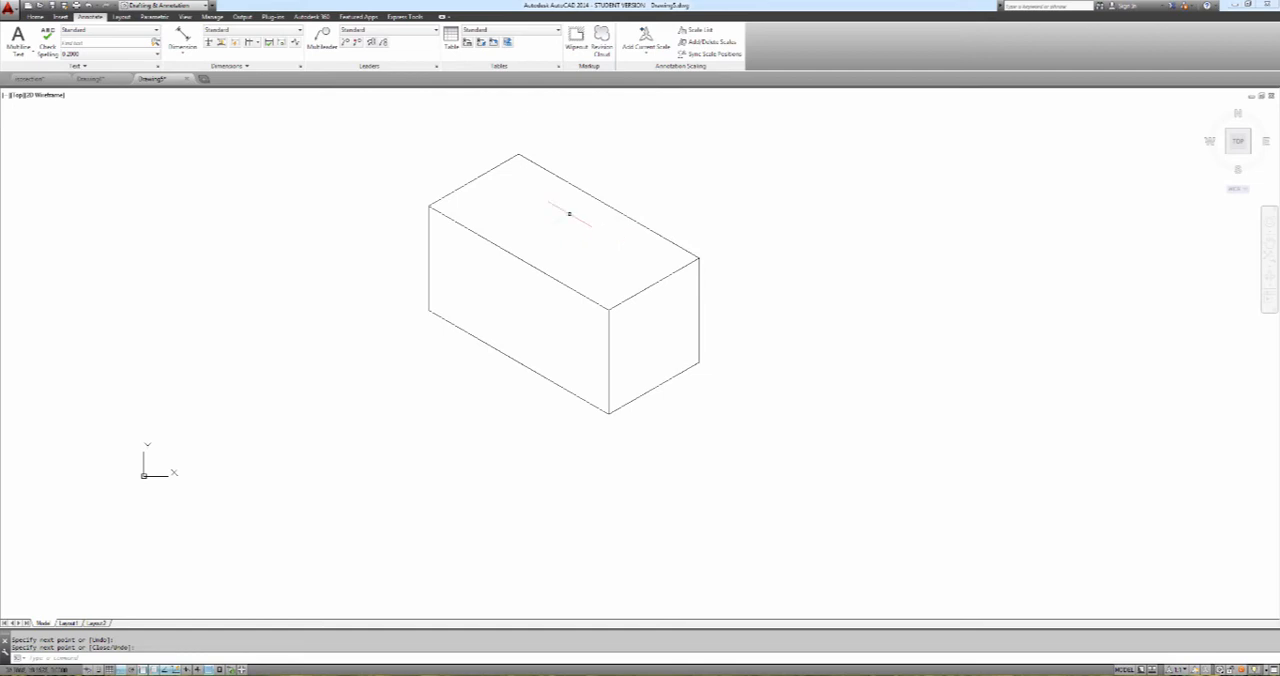
Try offsetting the top face's long front edge and short right edge inward by 1.5
click(35, 17)
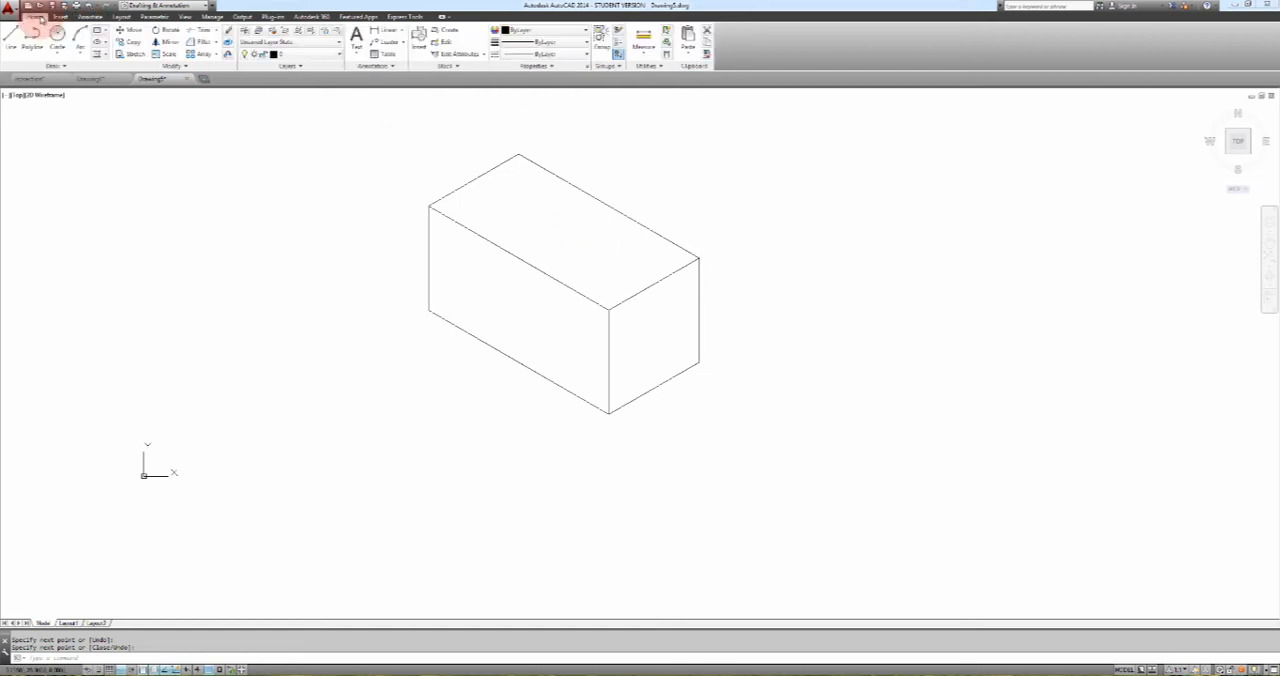
click(228, 53)
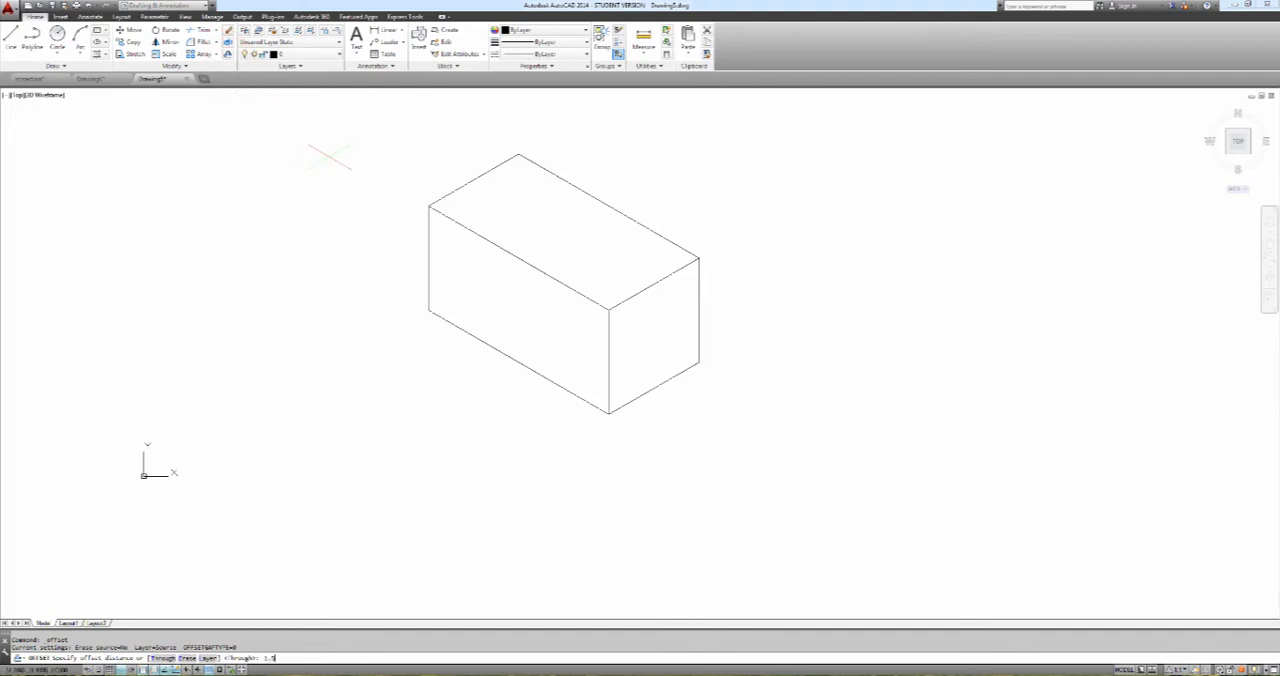
key(Return)
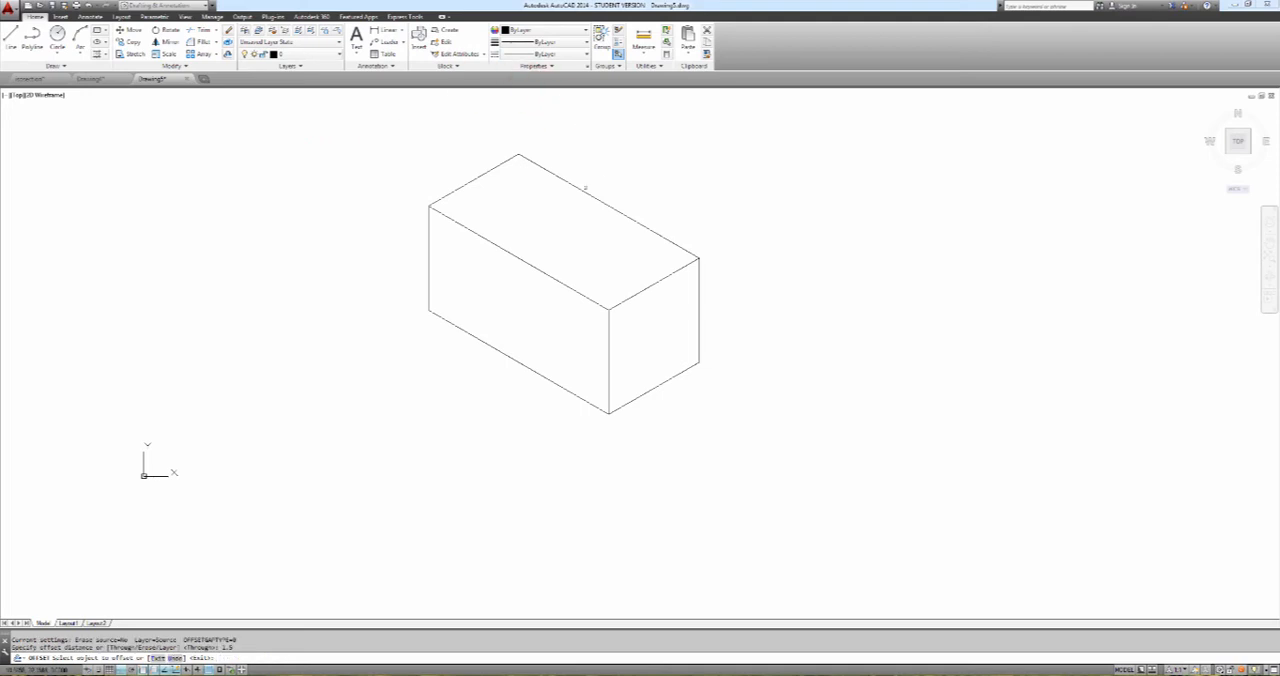
click(577, 292)
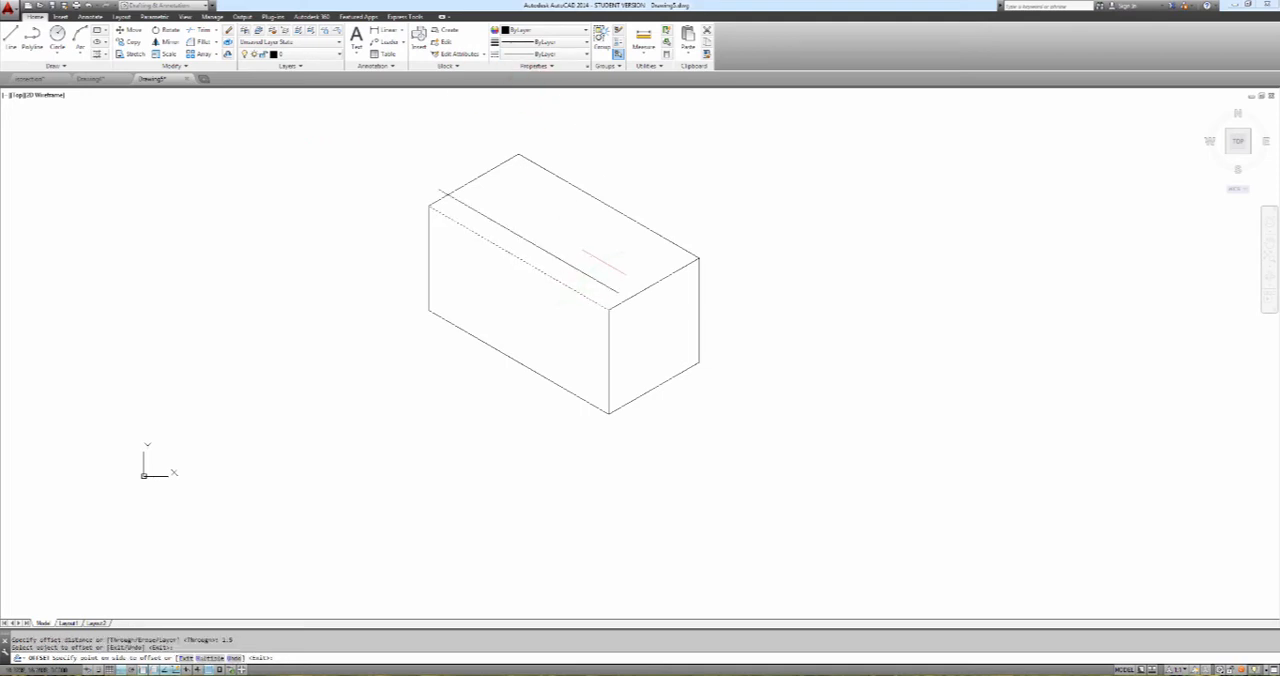
click(618, 270)
key(Escape)
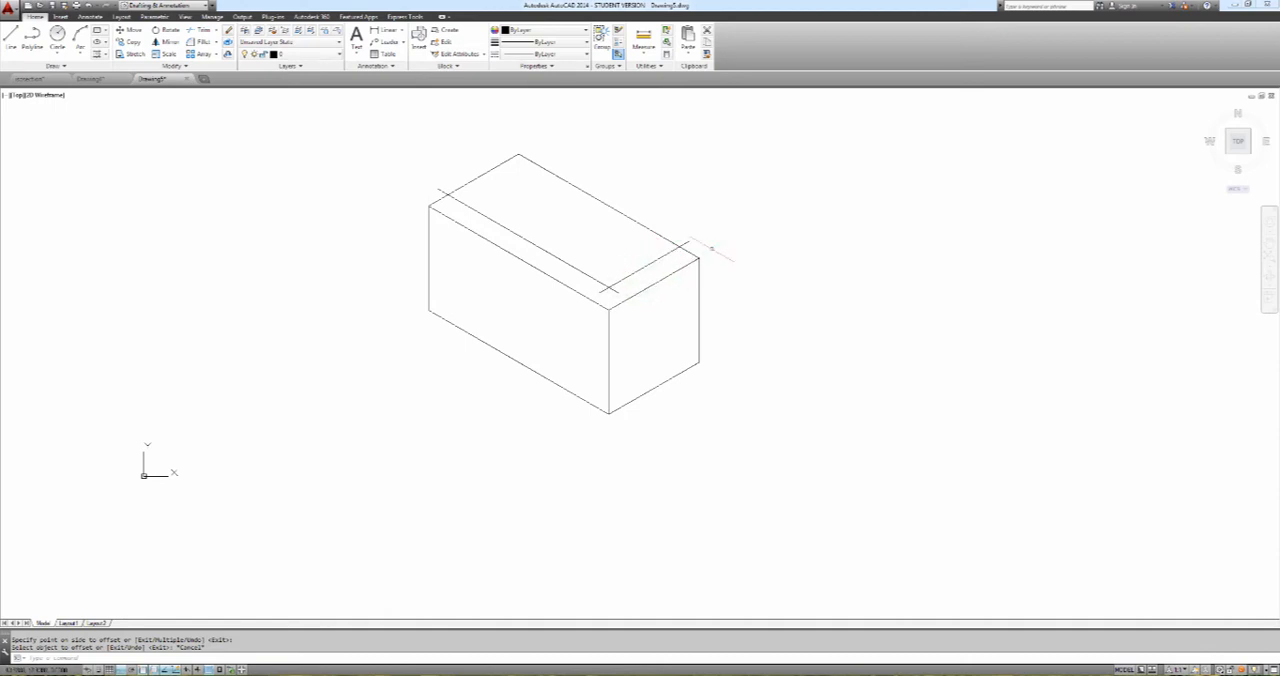
key(Escape)
key(Escape)
Copy the top face's short right edge 1.5 units inward along the long isometric axis, starting from the front corner
text(c)
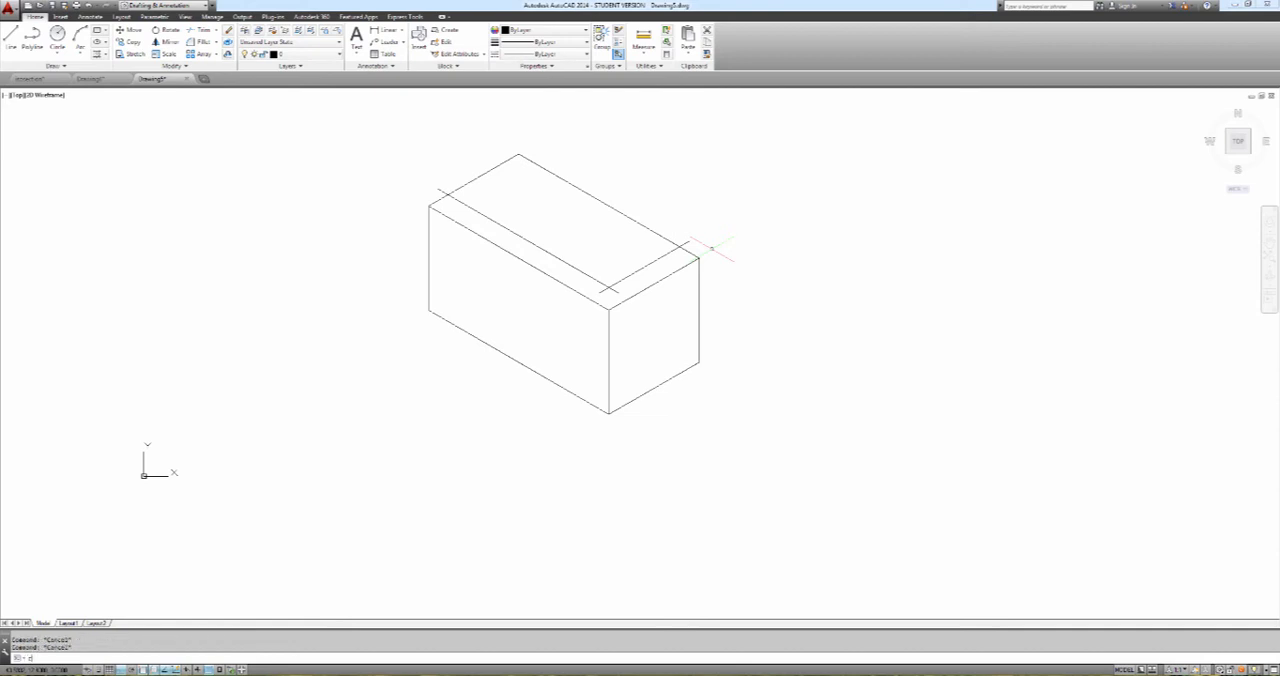
text(p)
key(Return)
click(656, 281)
key(Return)
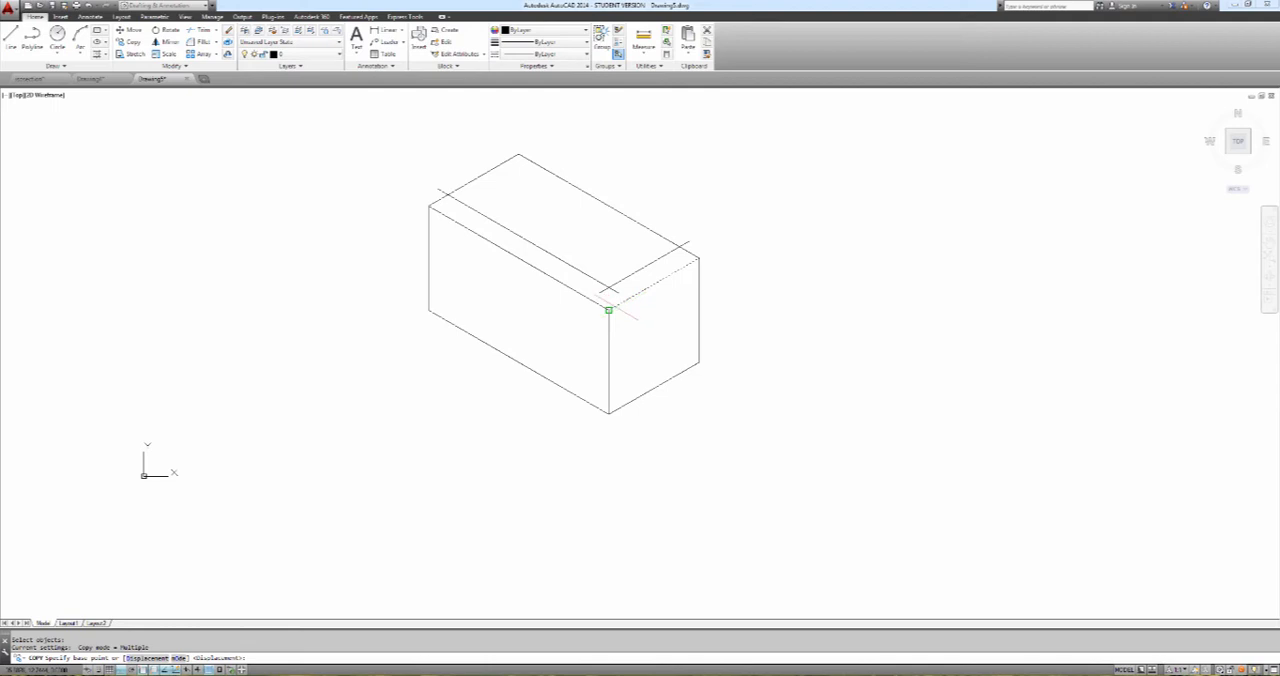
click(608, 310)
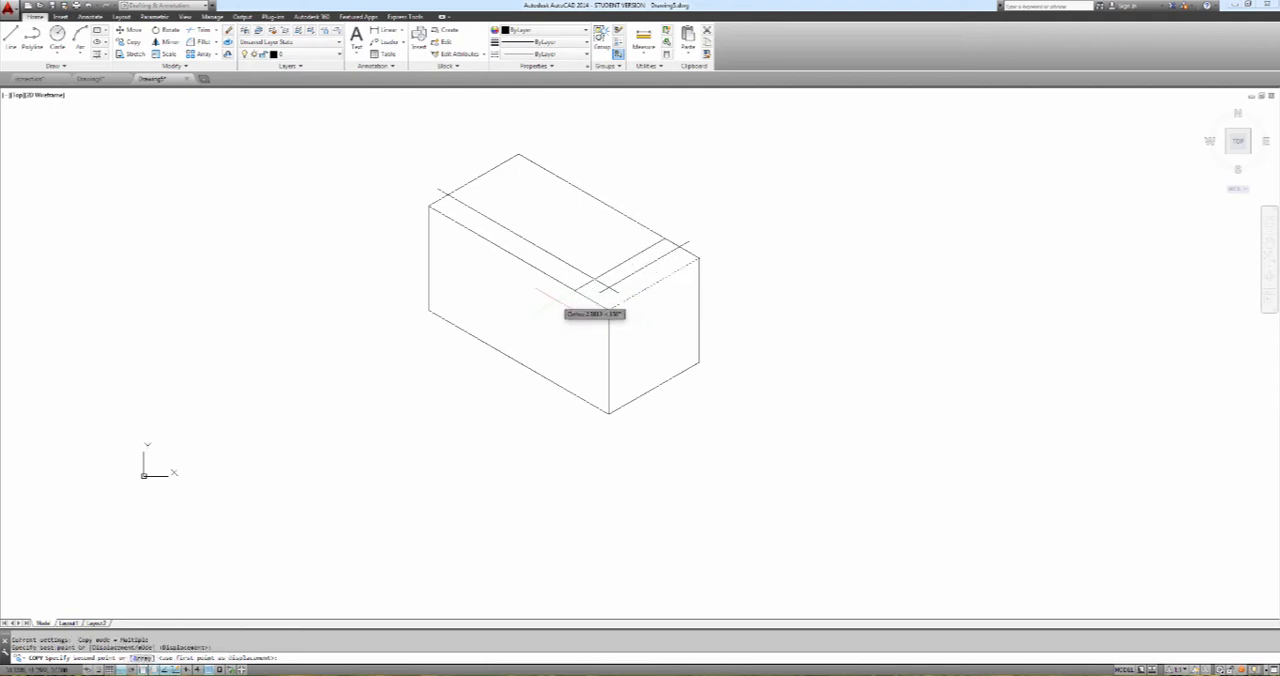
text(1.5)
key(Return)
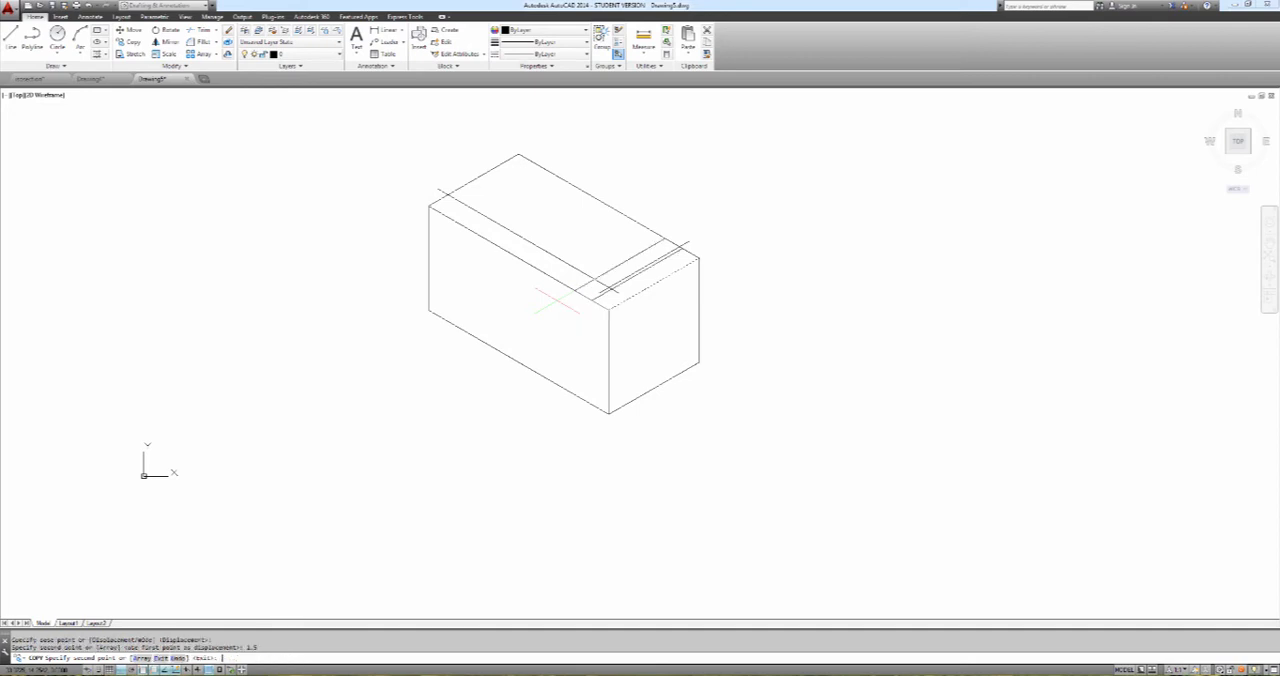
key(Escape)
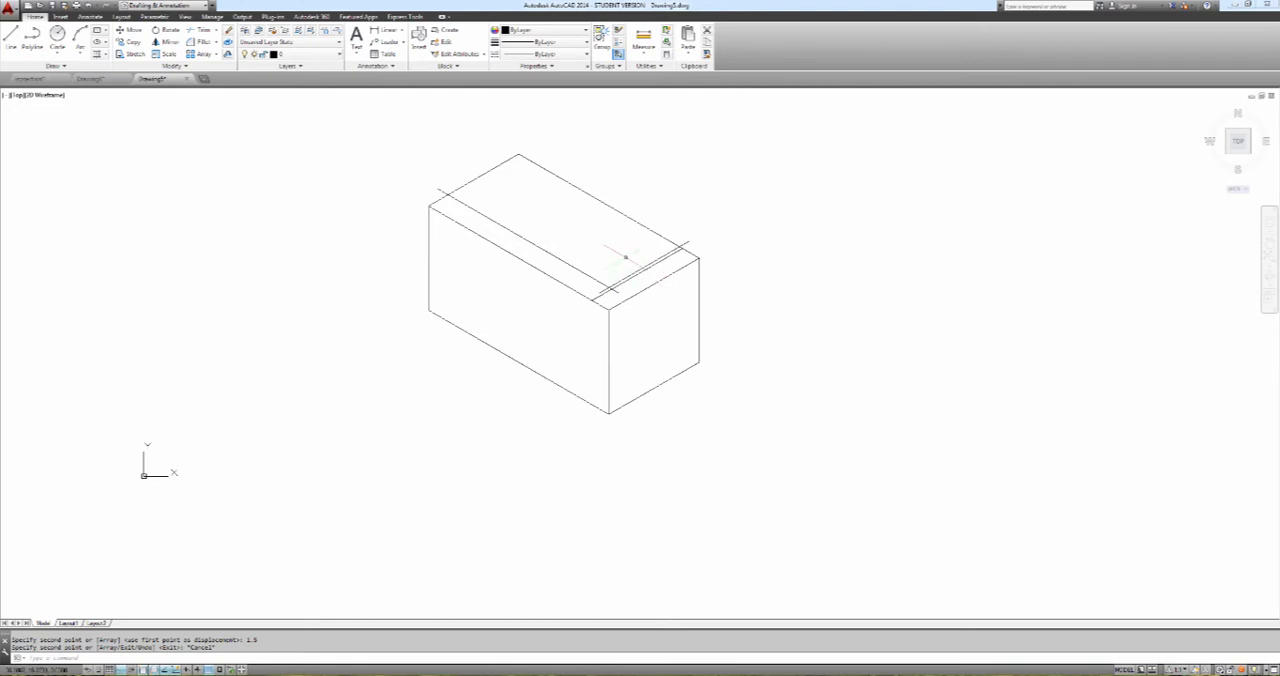
Erase the two offset lines from the top face
text(e)
key(Return)
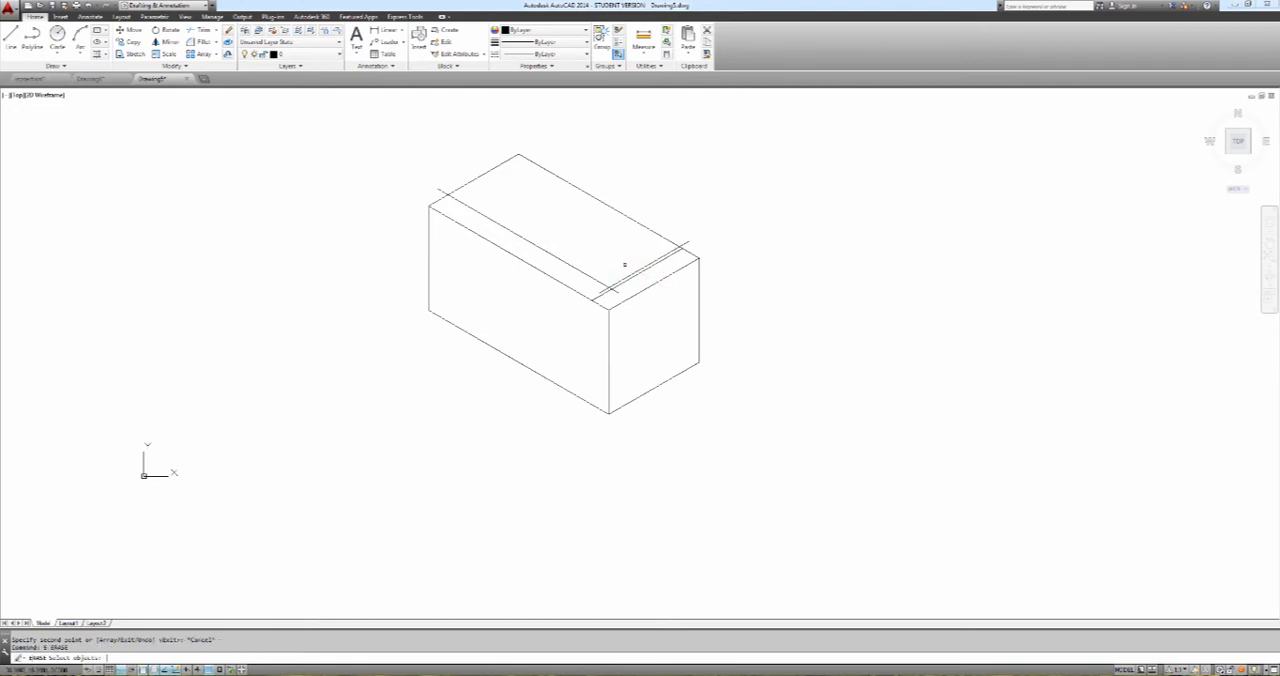
click(612, 285)
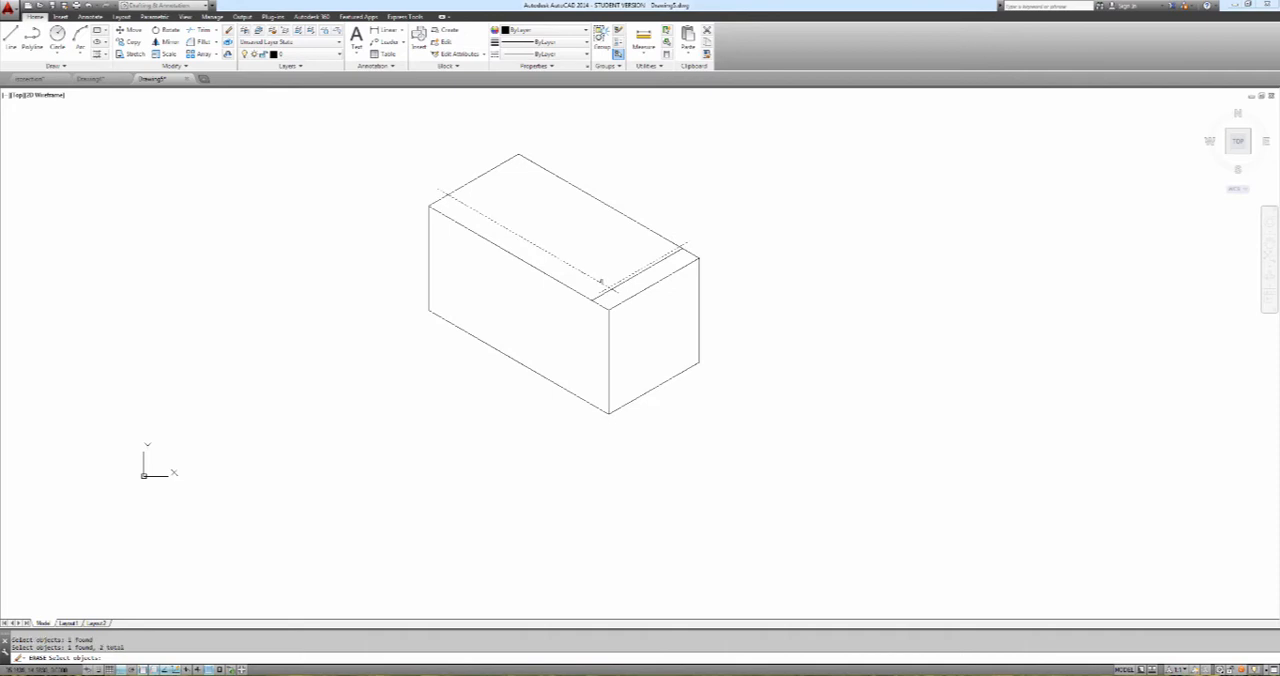
click(604, 278)
key(Return)
Copy the top face's long front edge 1.5 units inward along the short isometric axis, starting from the front corner
text(copy)
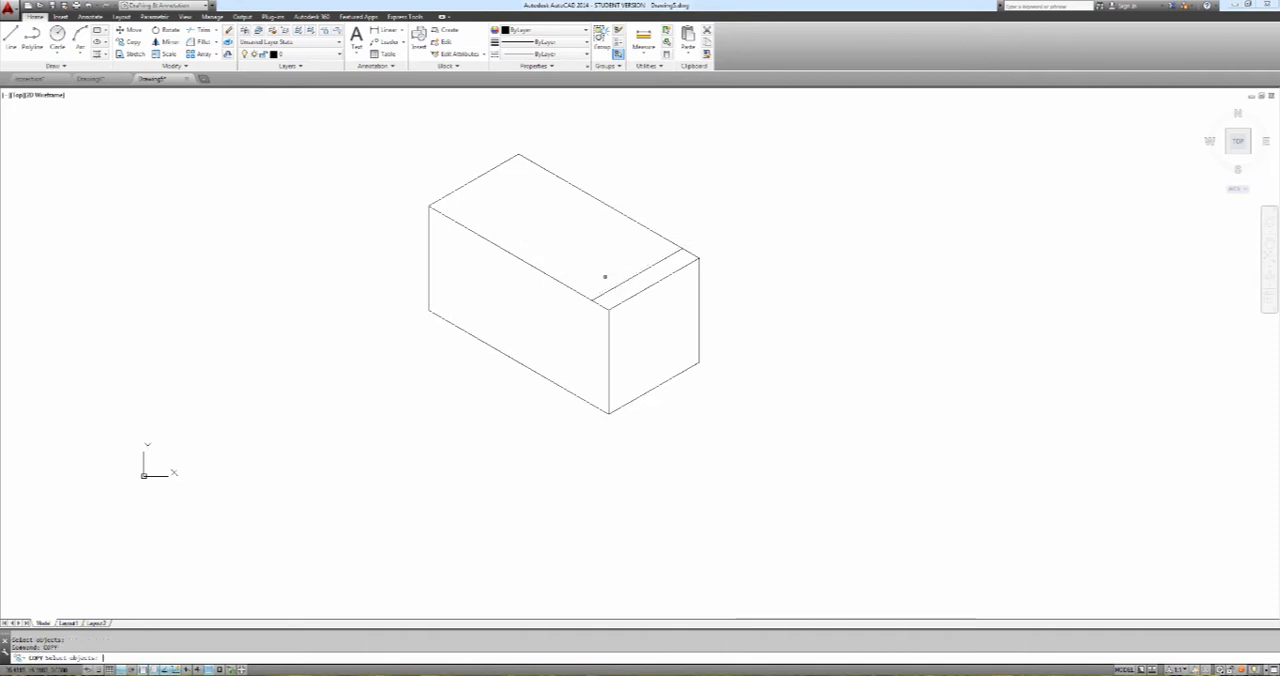
key(Return)
click(580, 291)
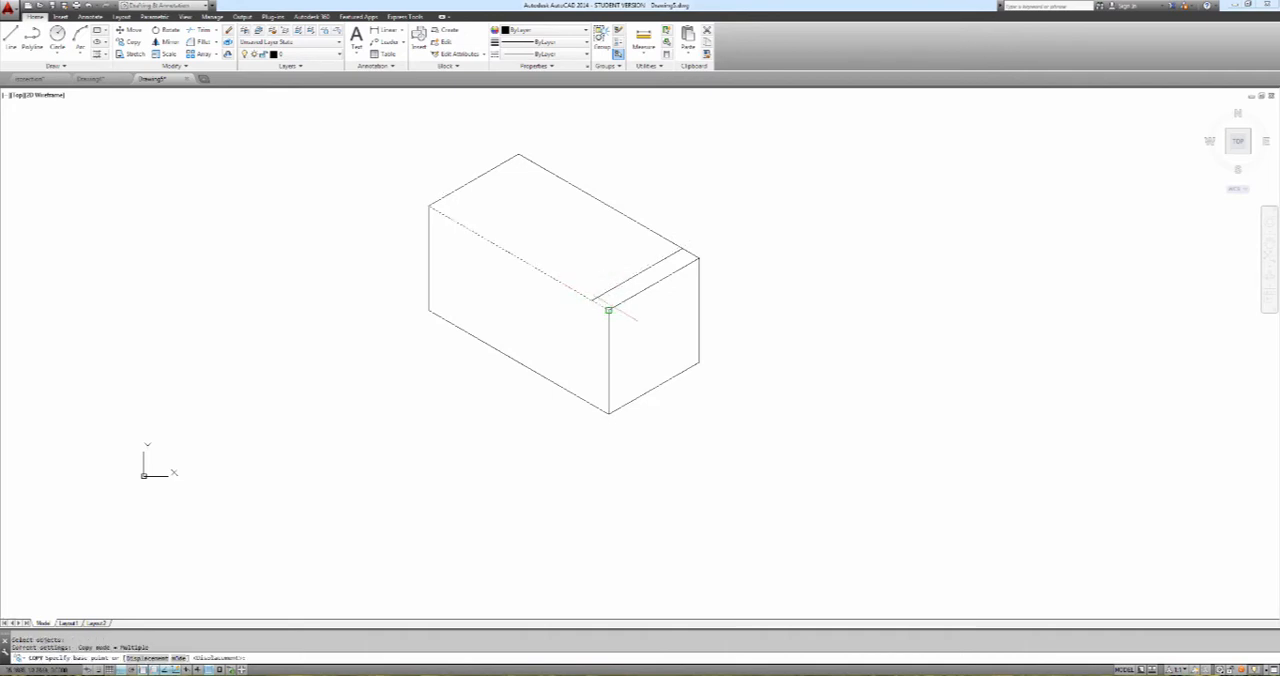
key(Return)
click(609, 309)
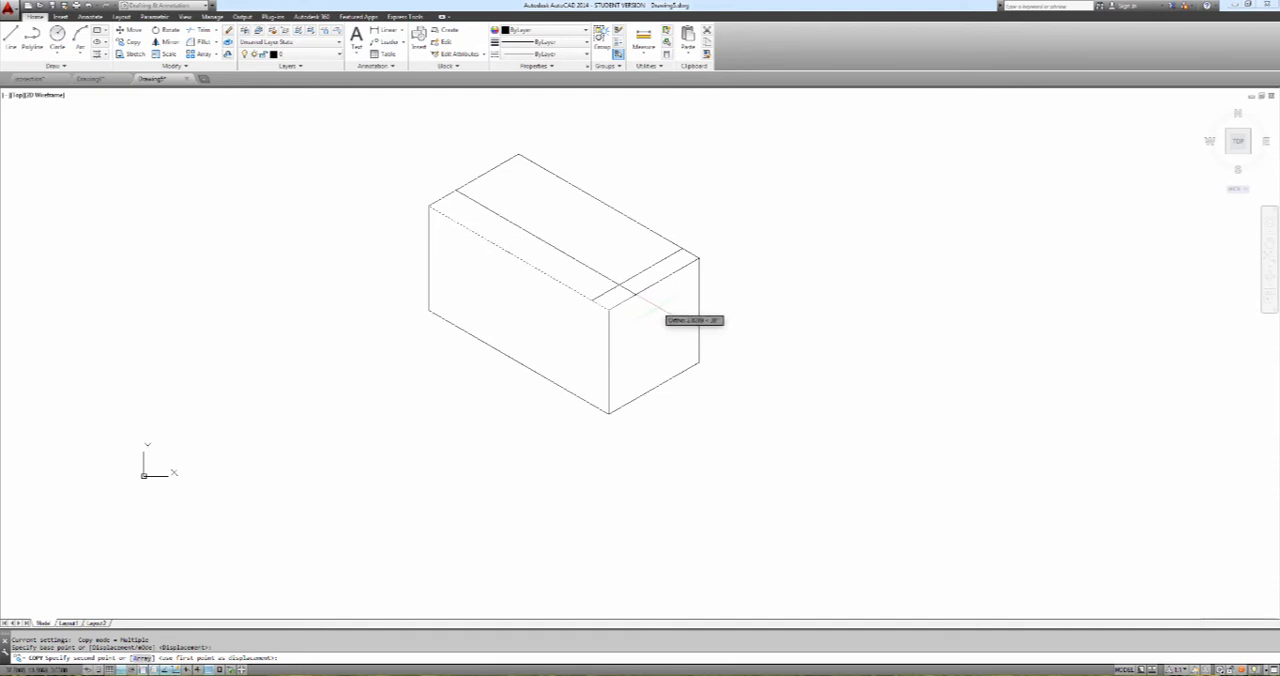
text(3.5)
key(Return)
key(Escape)
Copy the top face's long back edge 1.5 units inward, using the right corner as base point
key(Return)
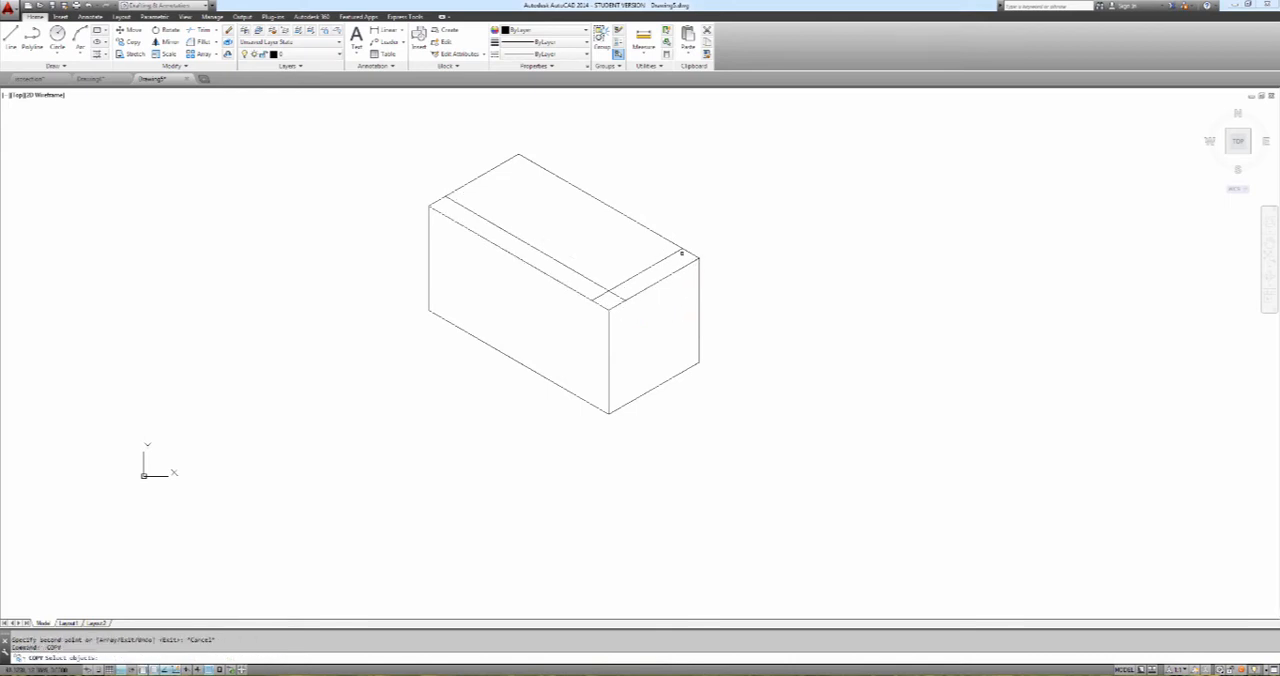
click(680, 247)
key(Return)
click(698, 258)
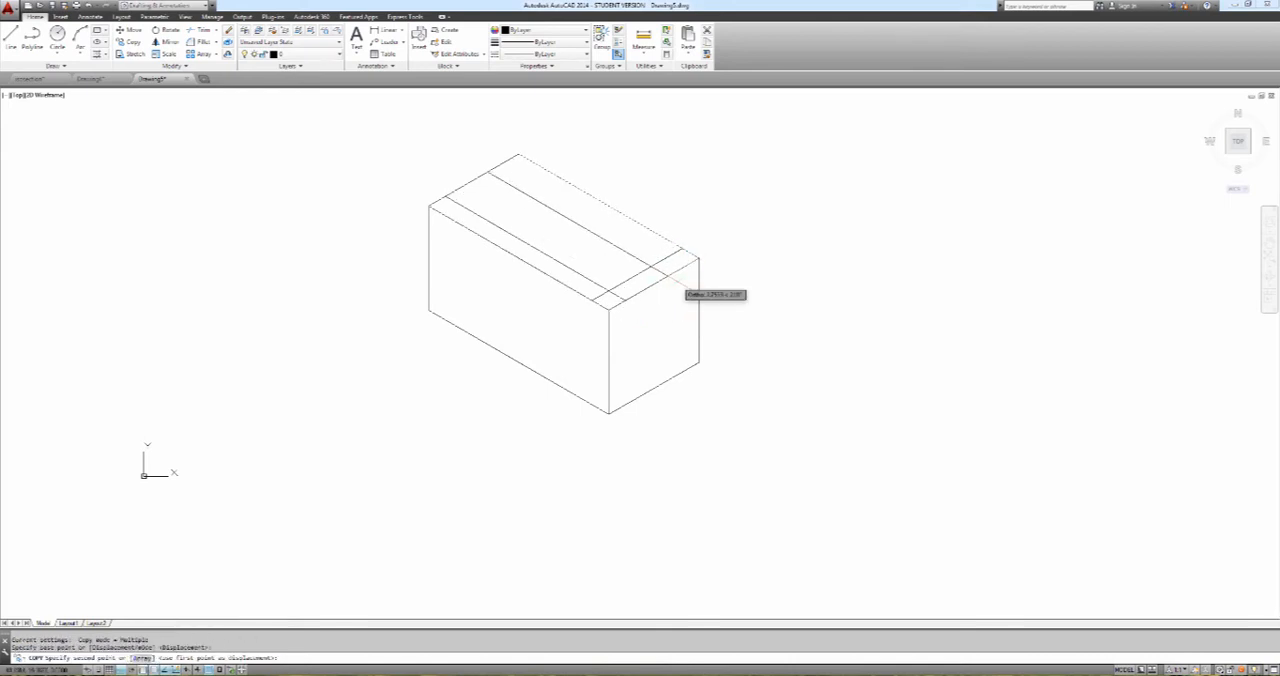
text(5)
key(Return)
Copy the top face's short left edge 1.5 units inward along the long isometric axis, starting from the left corner
key(Return)
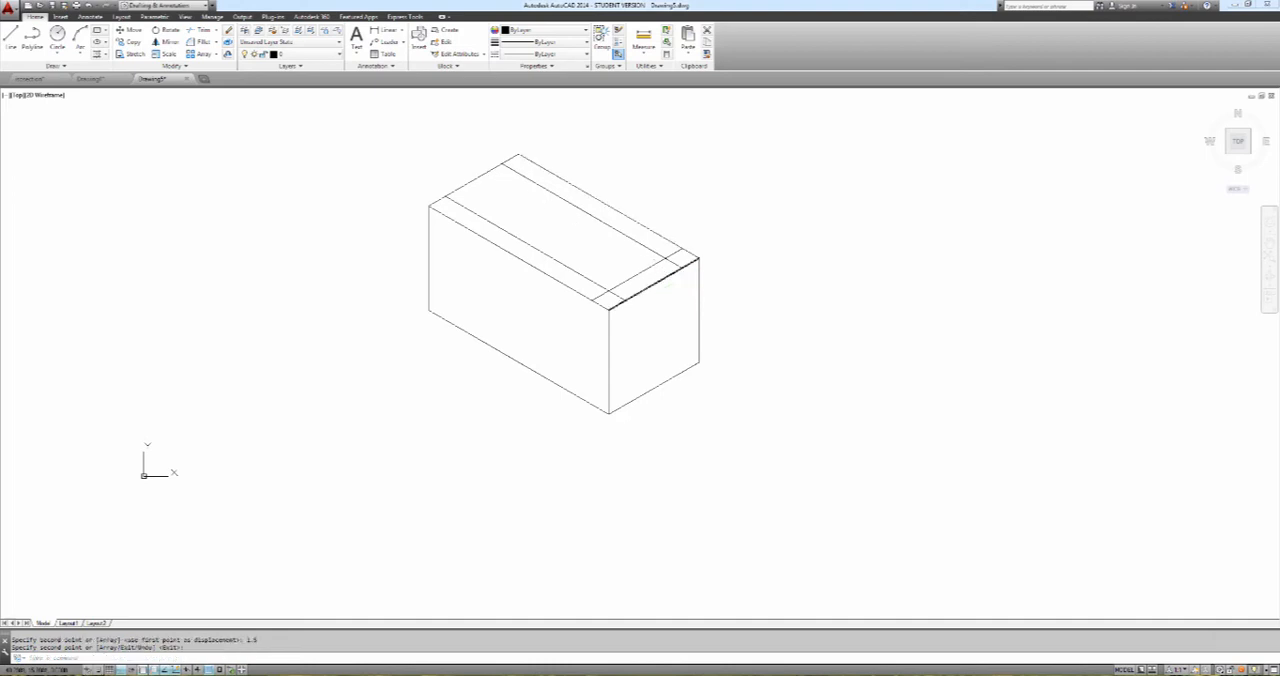
key(Return)
click(479, 177)
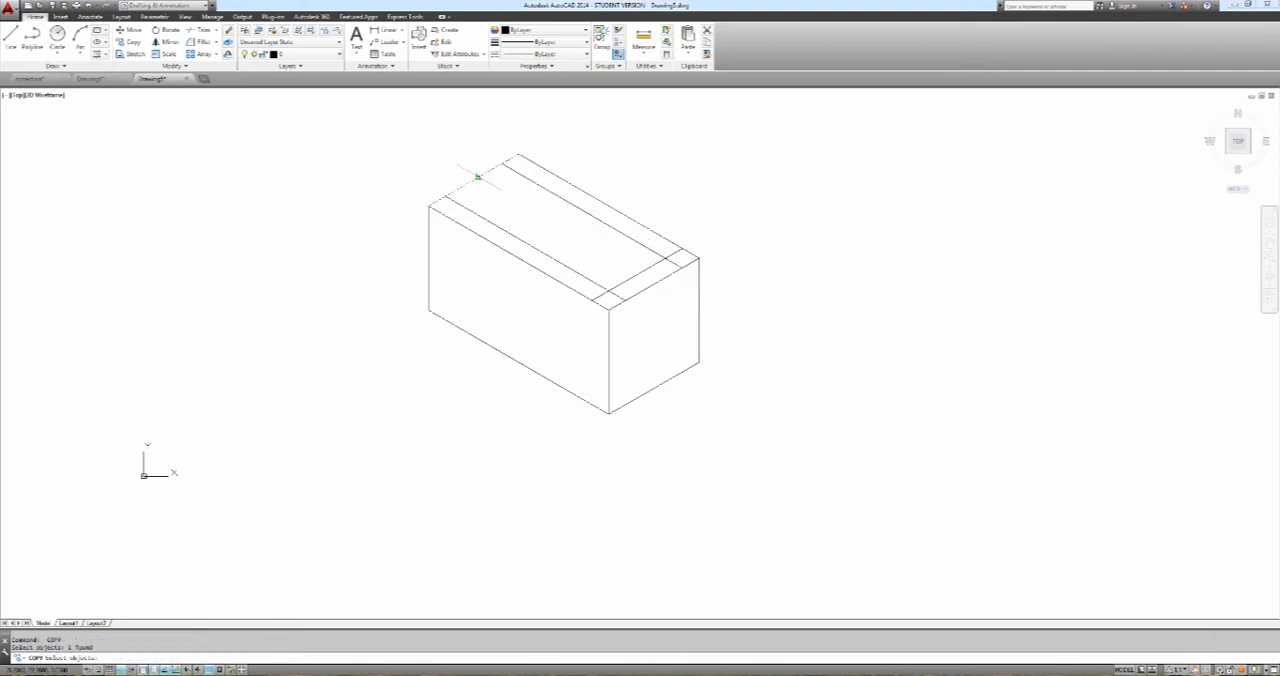
key(Return)
click(429, 206)
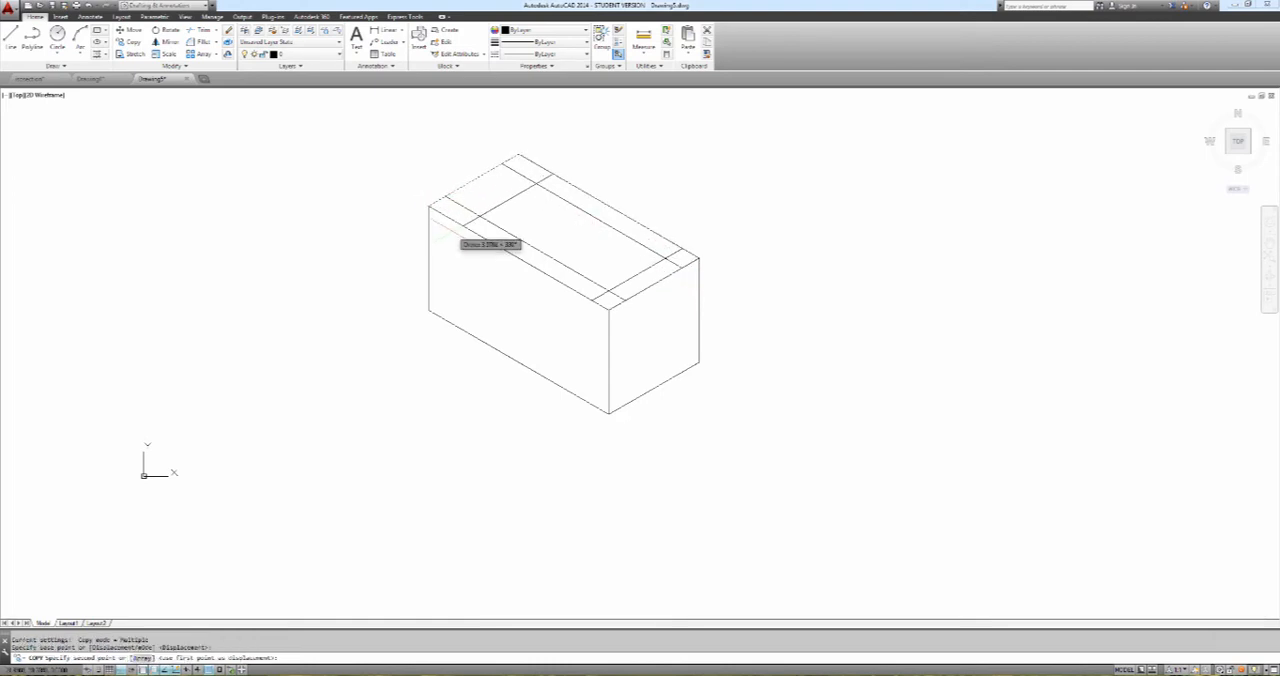
text(1.5)
key(Return)
key(Escape)
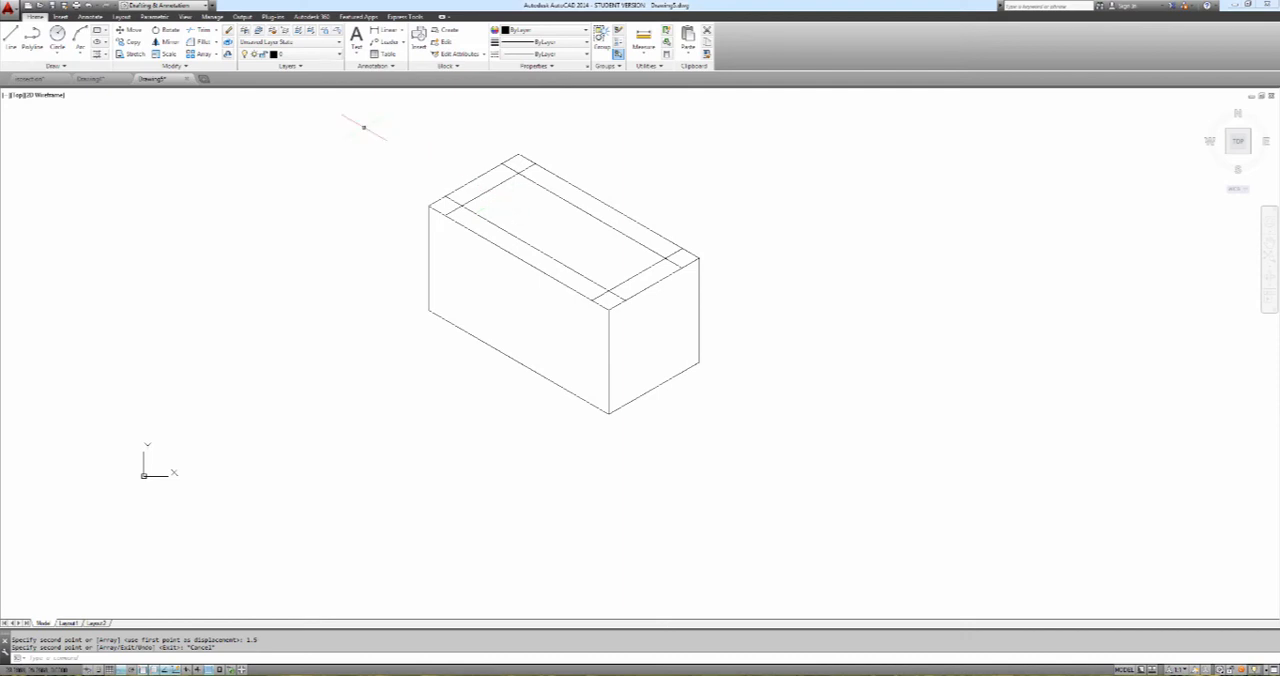
Try filleting the front corner of the inset rectangle with a radius of 1
click(231, 76)
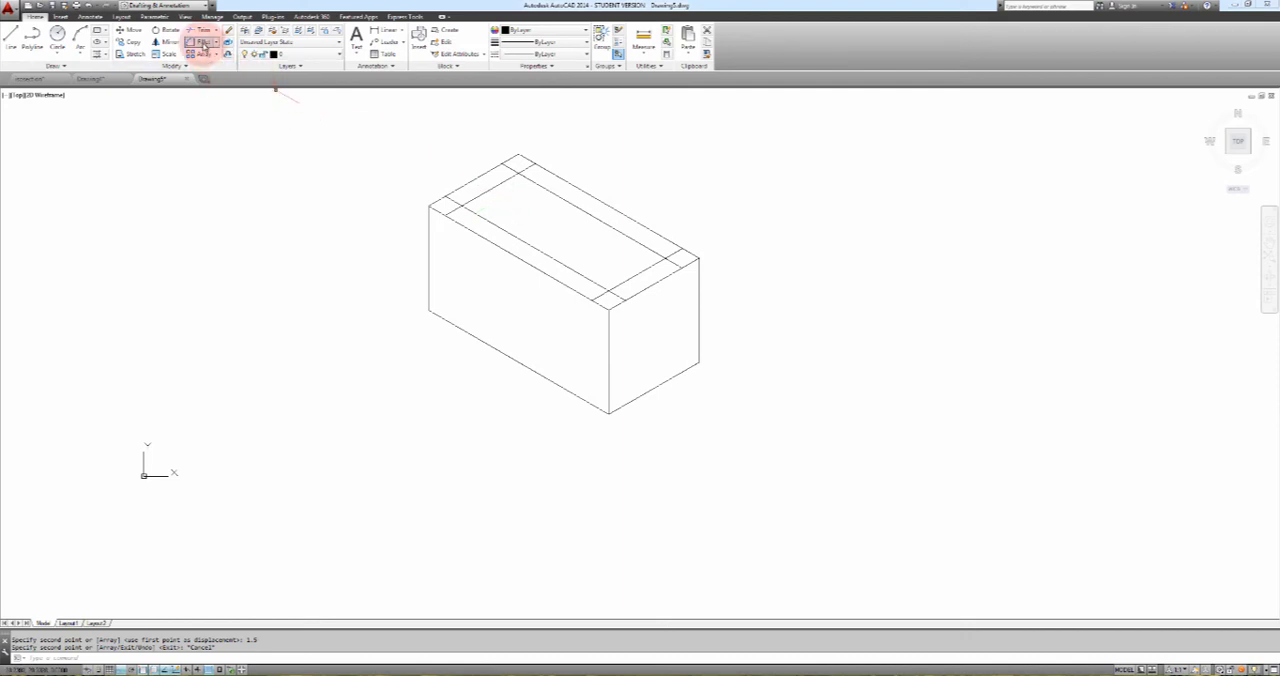
click(204, 43)
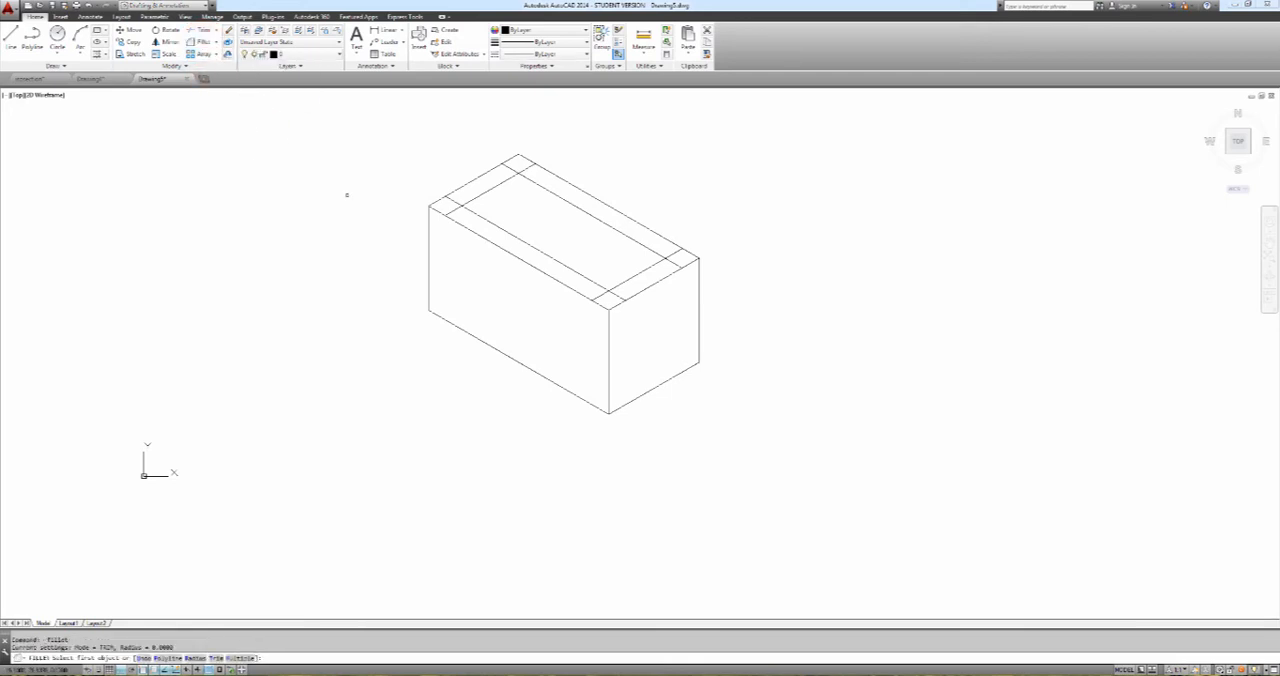
text(r)
key(Return)
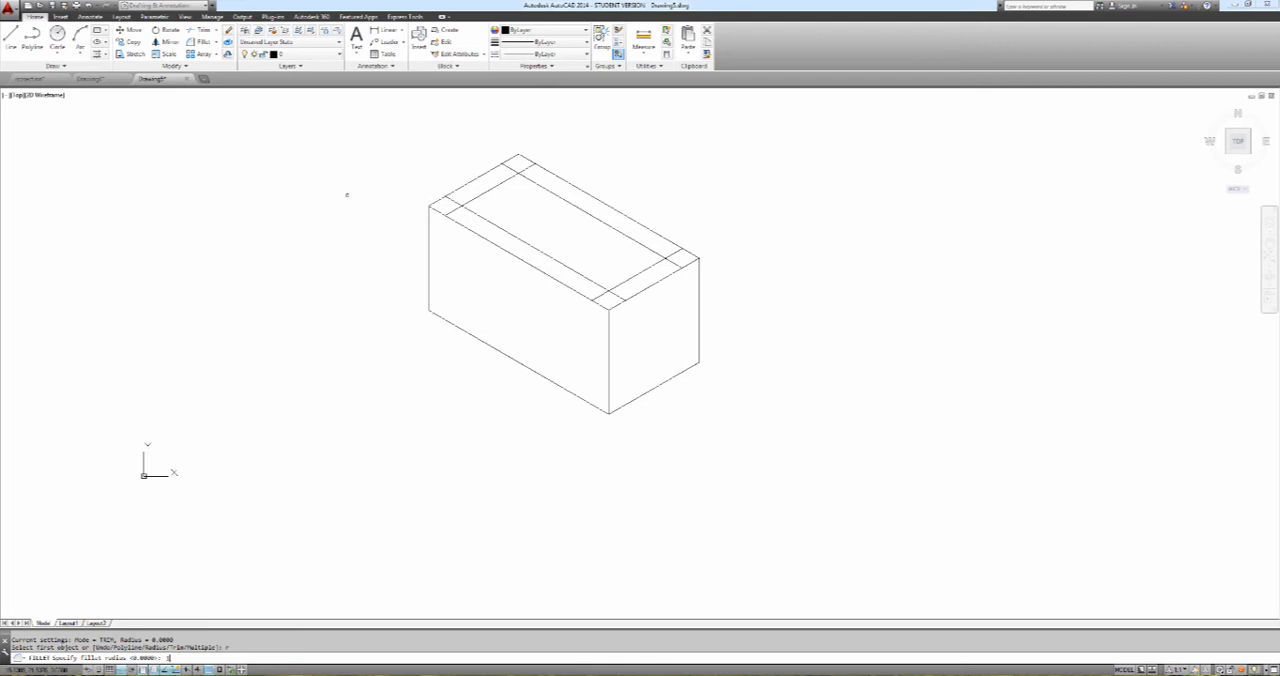
text(1)
key(Return)
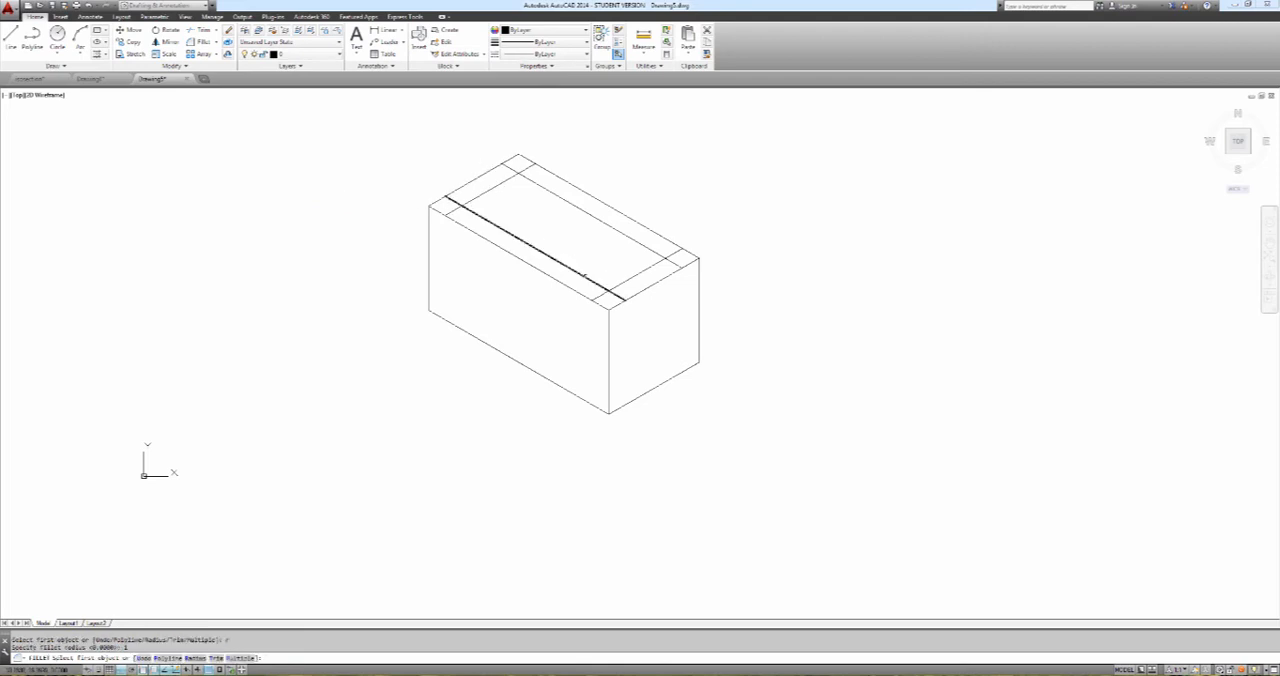
click(591, 283)
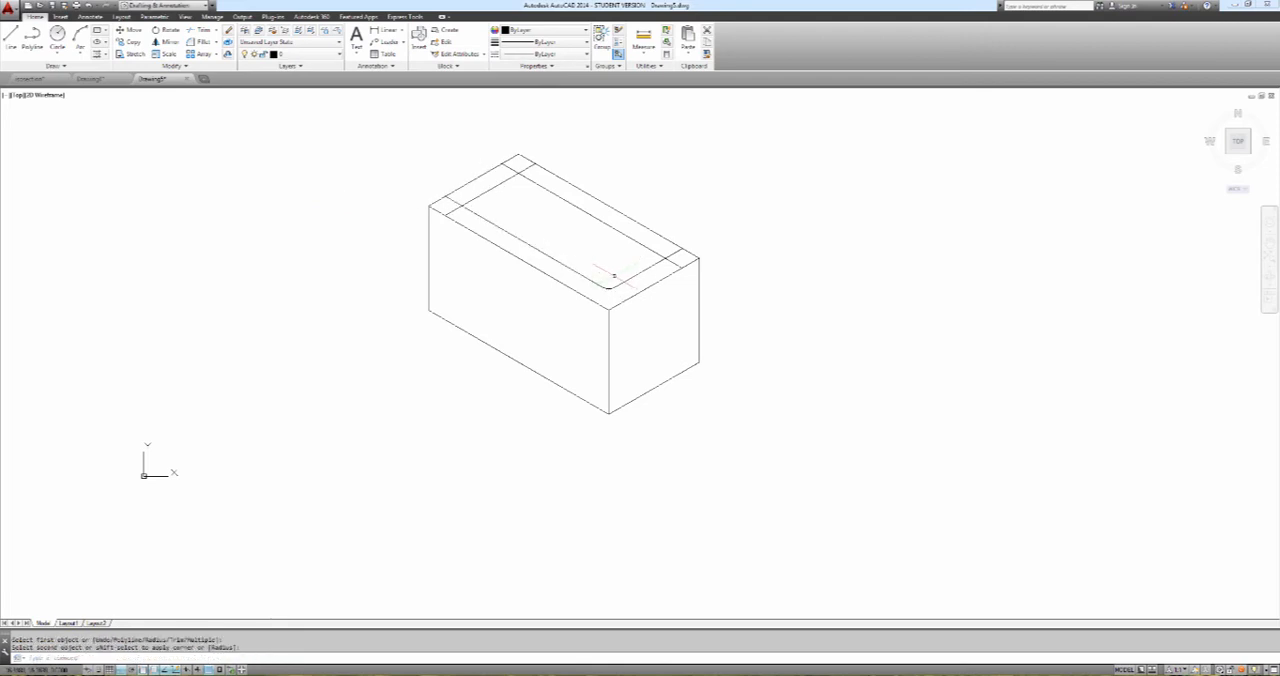
click(616, 288)
Try filleting the inset rectangle's right, back and left corners with the same radius of 1
key(Return)
click(652, 264)
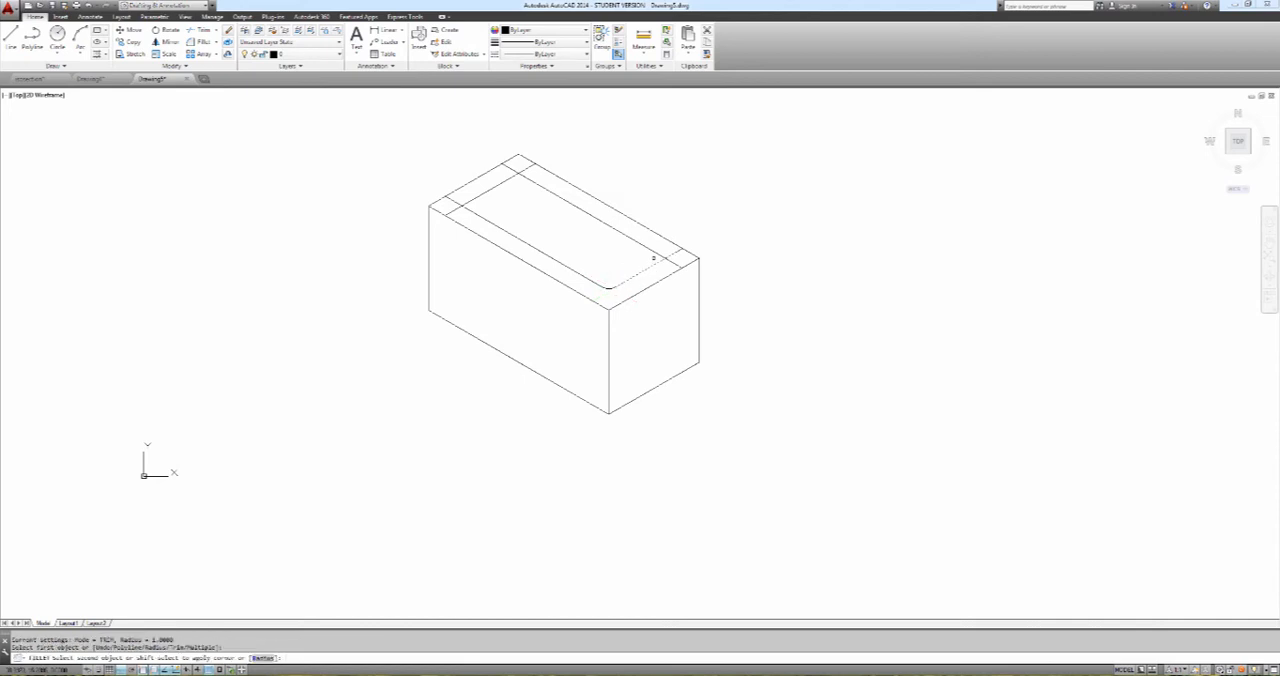
click(648, 236)
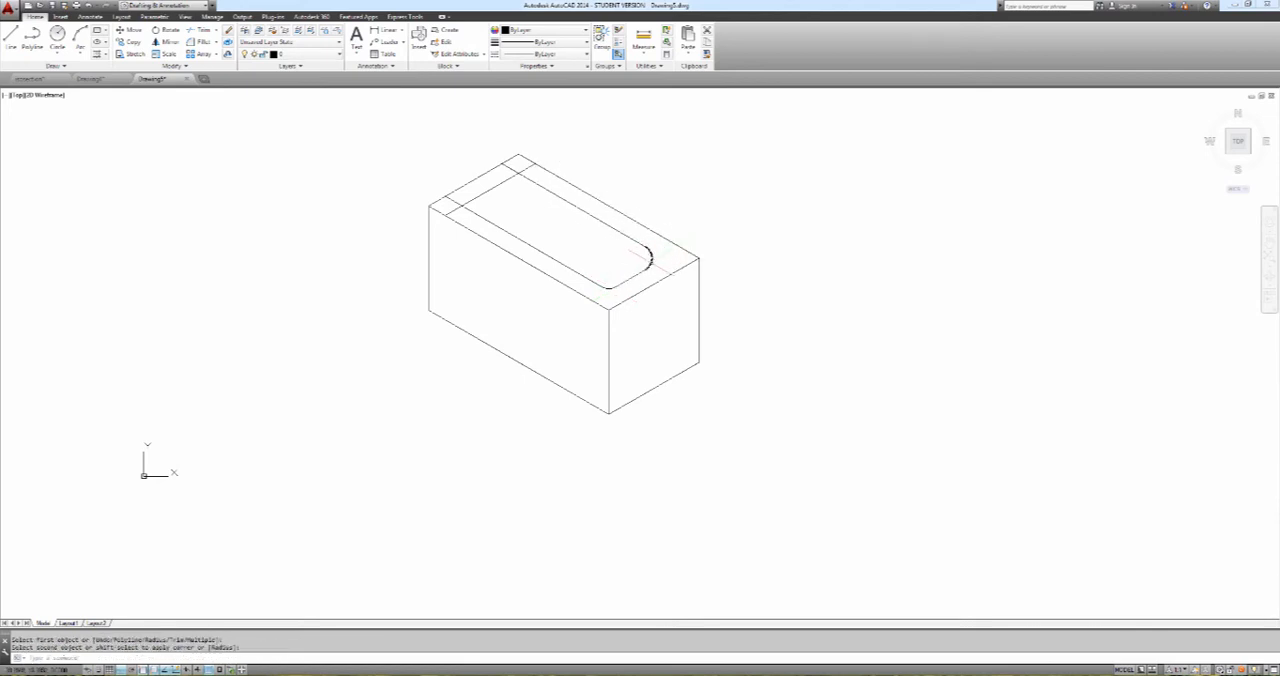
key(Return)
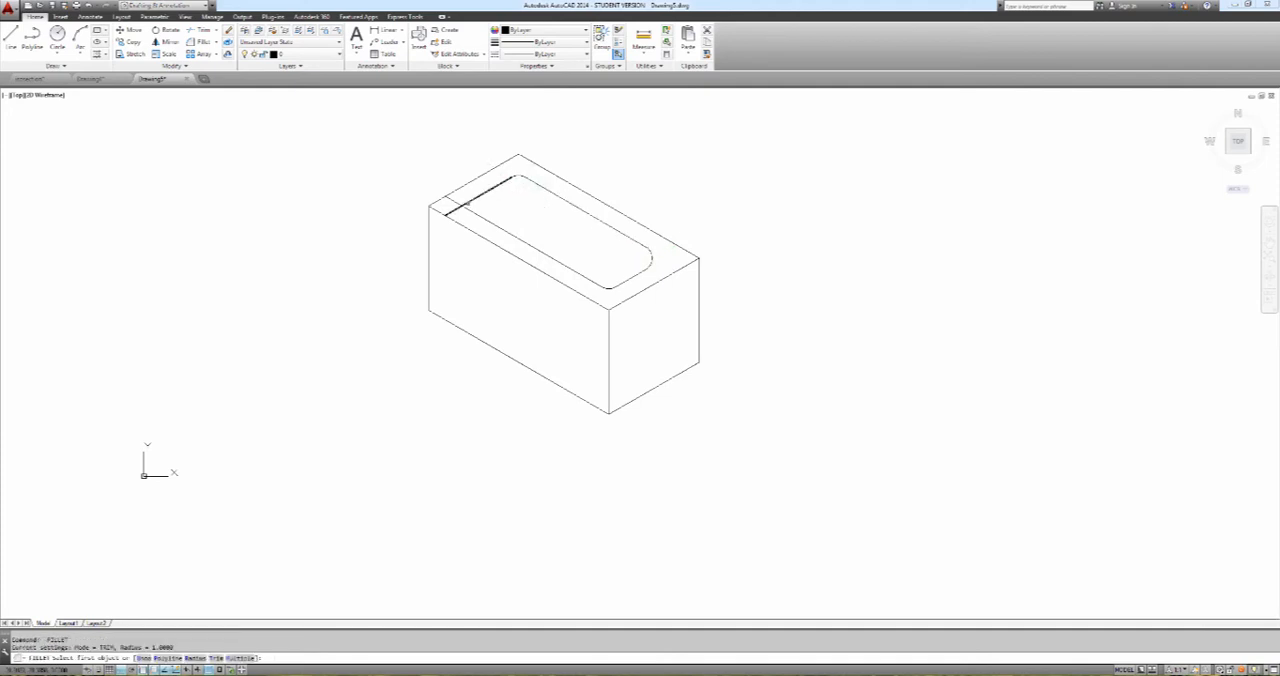
click(465, 205)
click(469, 223)
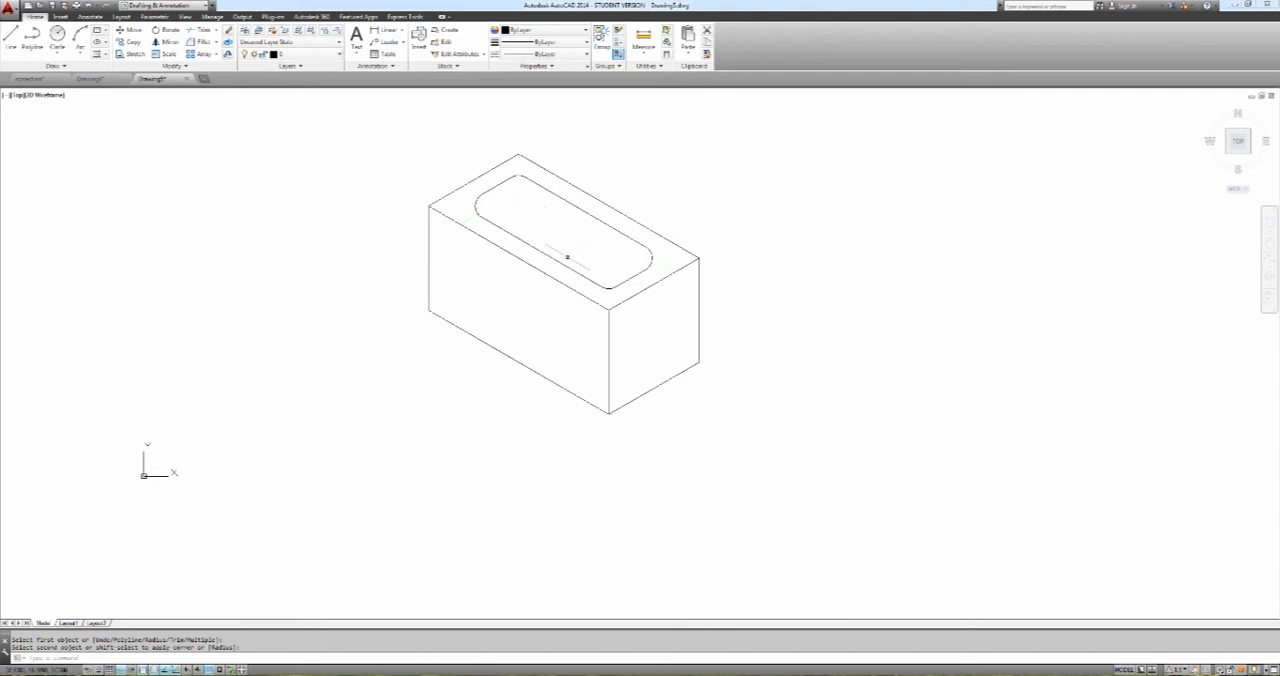
Undo the four corner fillets on the inset rectangle
key(Return)
key(Return)
key(Return)
key(Return)
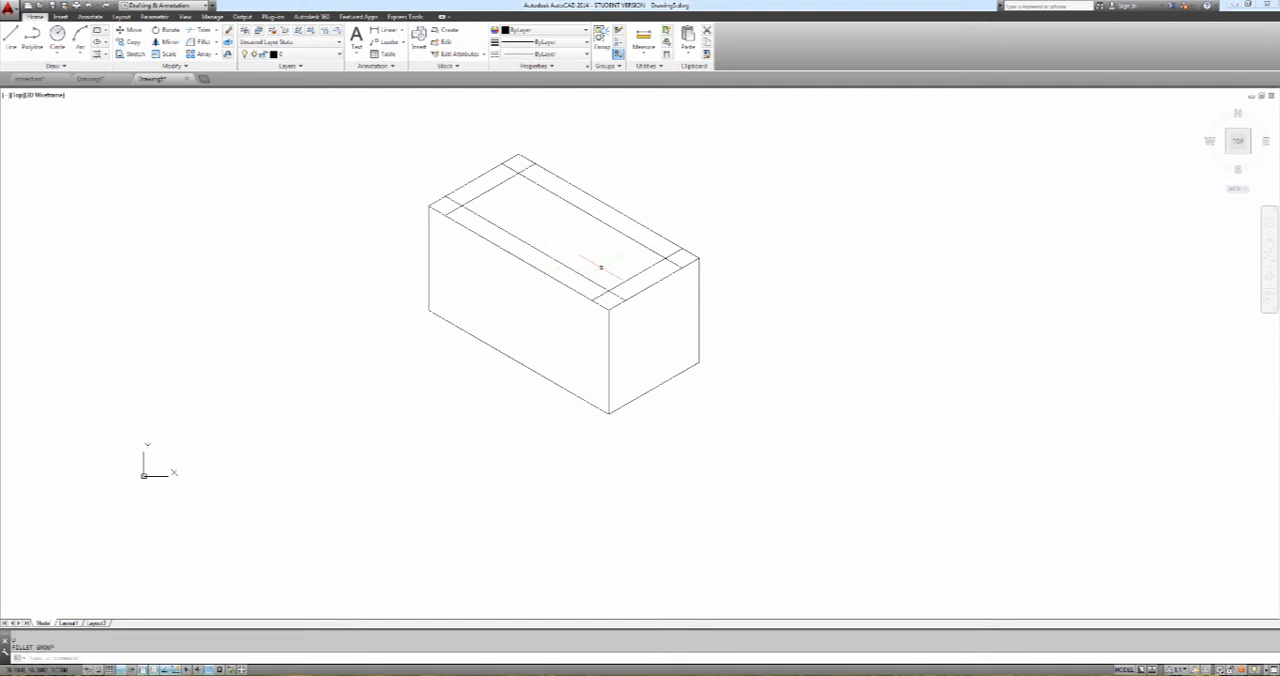
Copy the short right inset line 1 unit further inward along the long isometric axis
scroll(601, 266, up, 6)
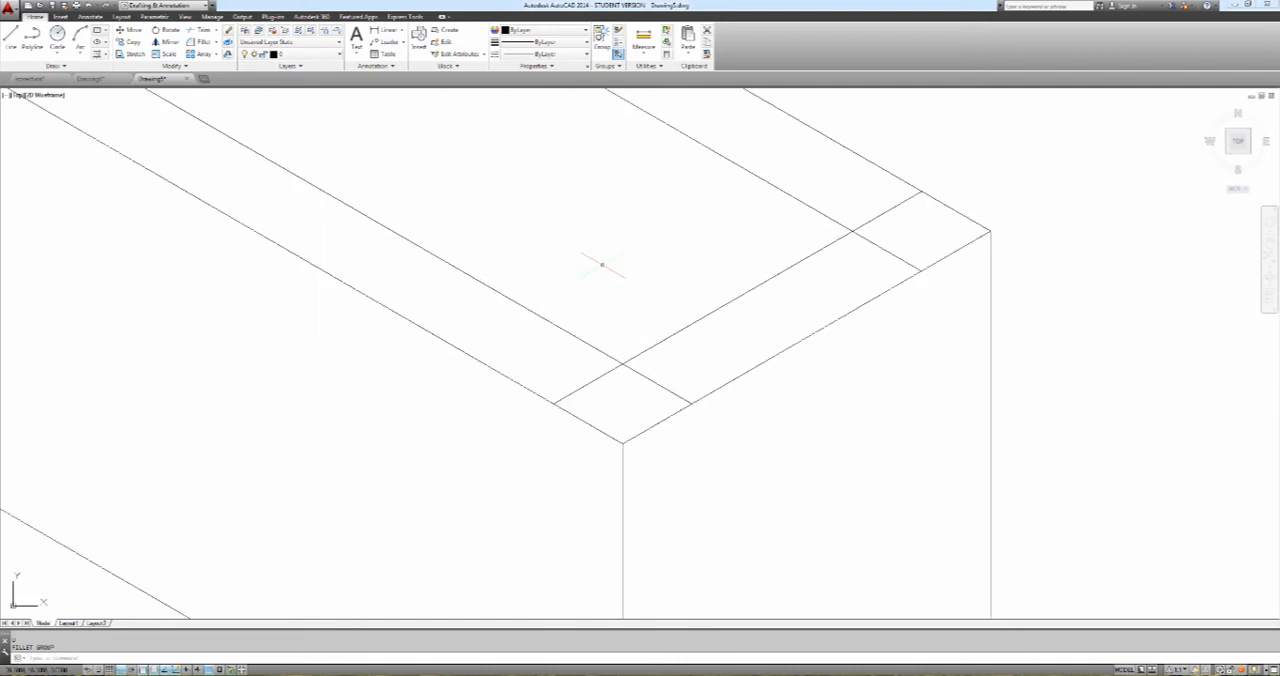
scroll(601, 265, down, 3)
mouse_move(600, 263)
middle_down()
mouse_move(617, 306)
mouse_move(630, 298)
middle_up()
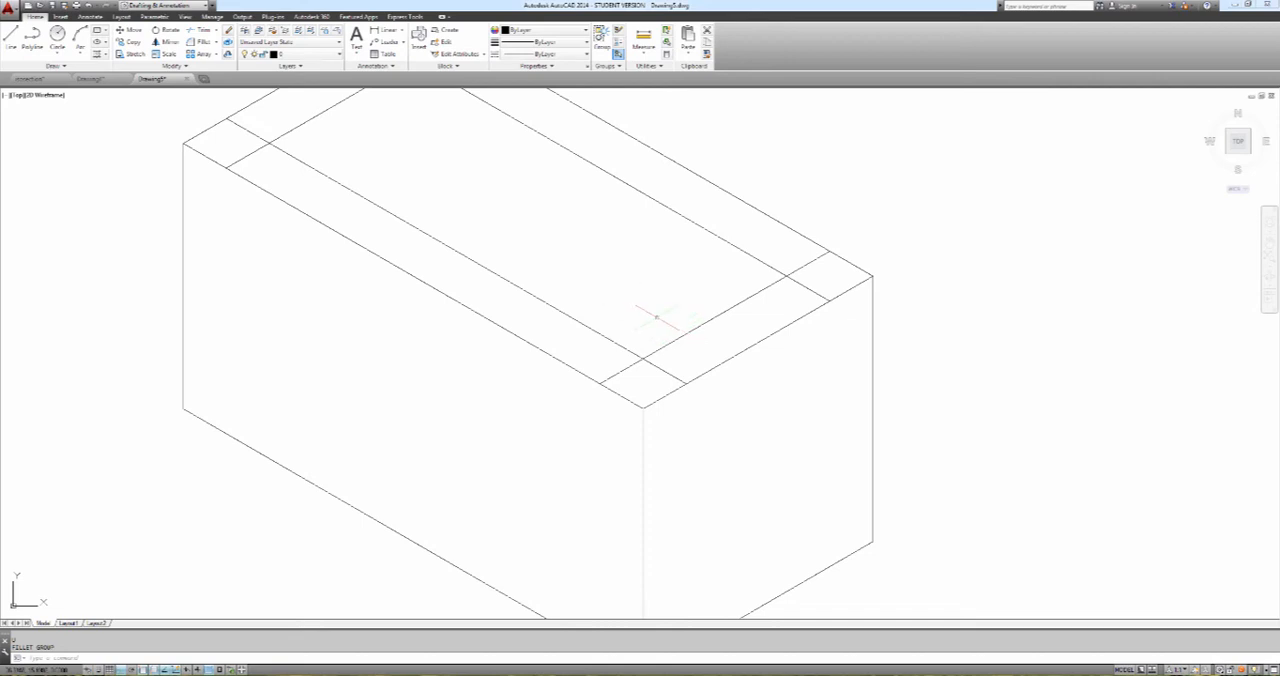
key(Return)
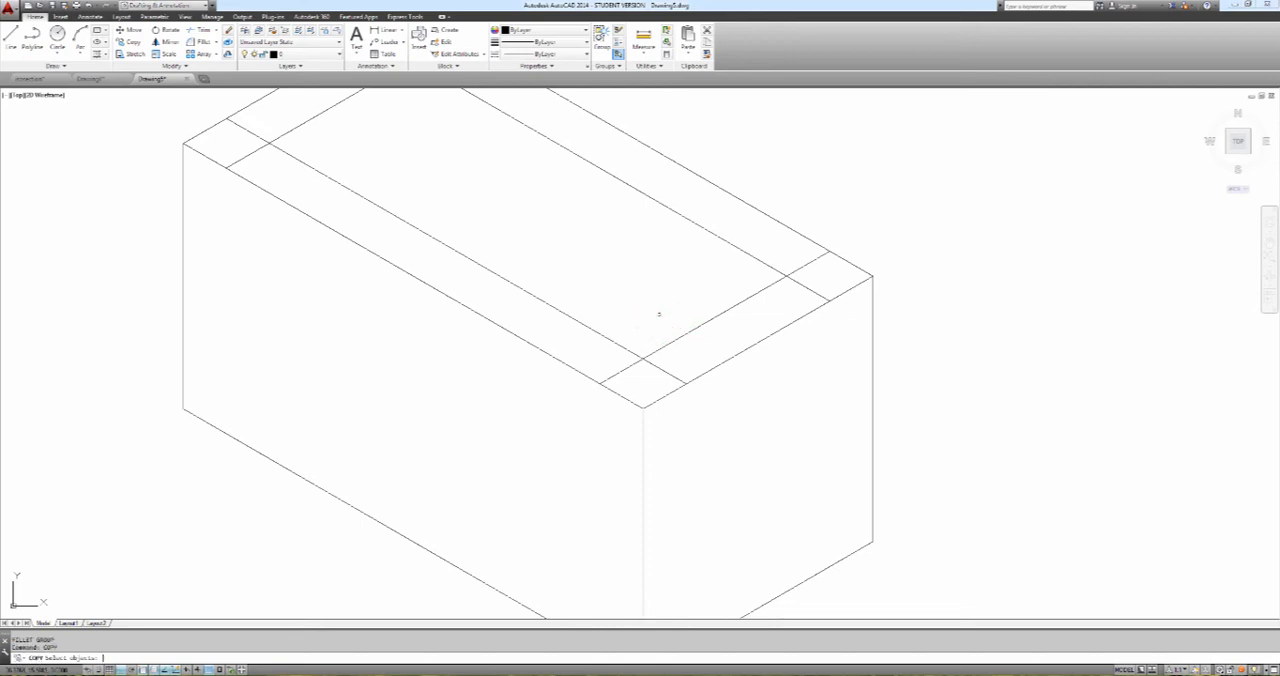
click(680, 335)
key(Return)
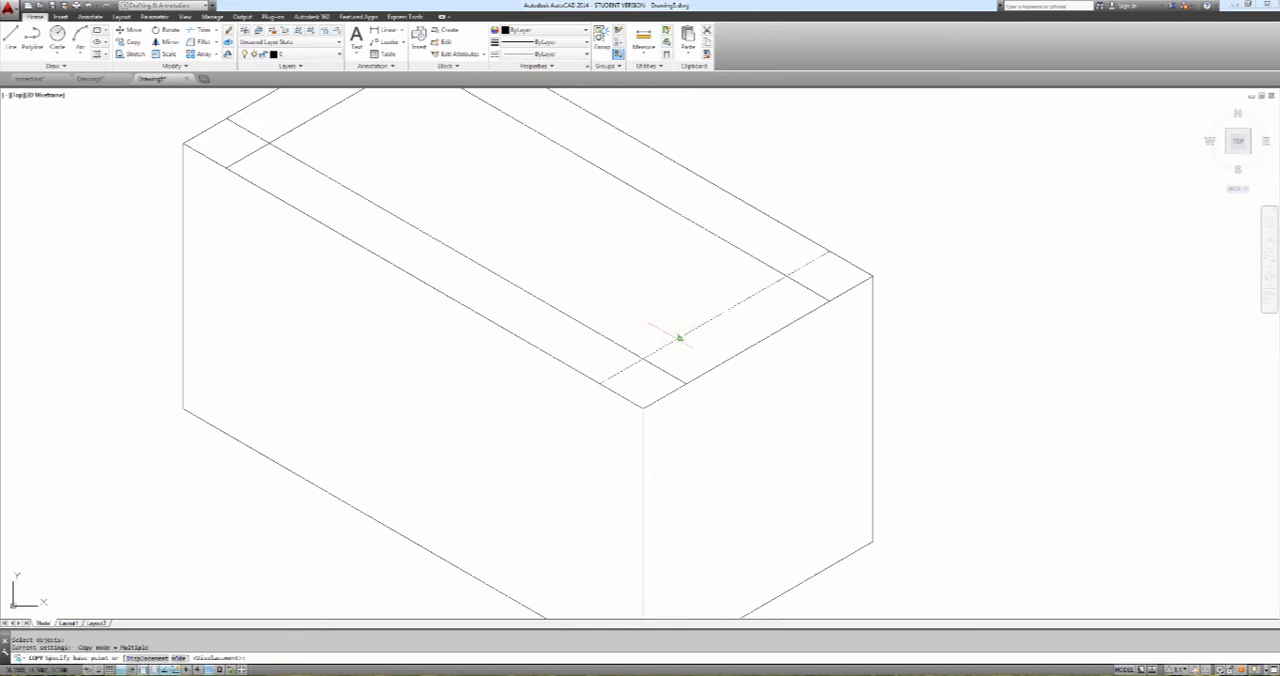
click(686, 383)
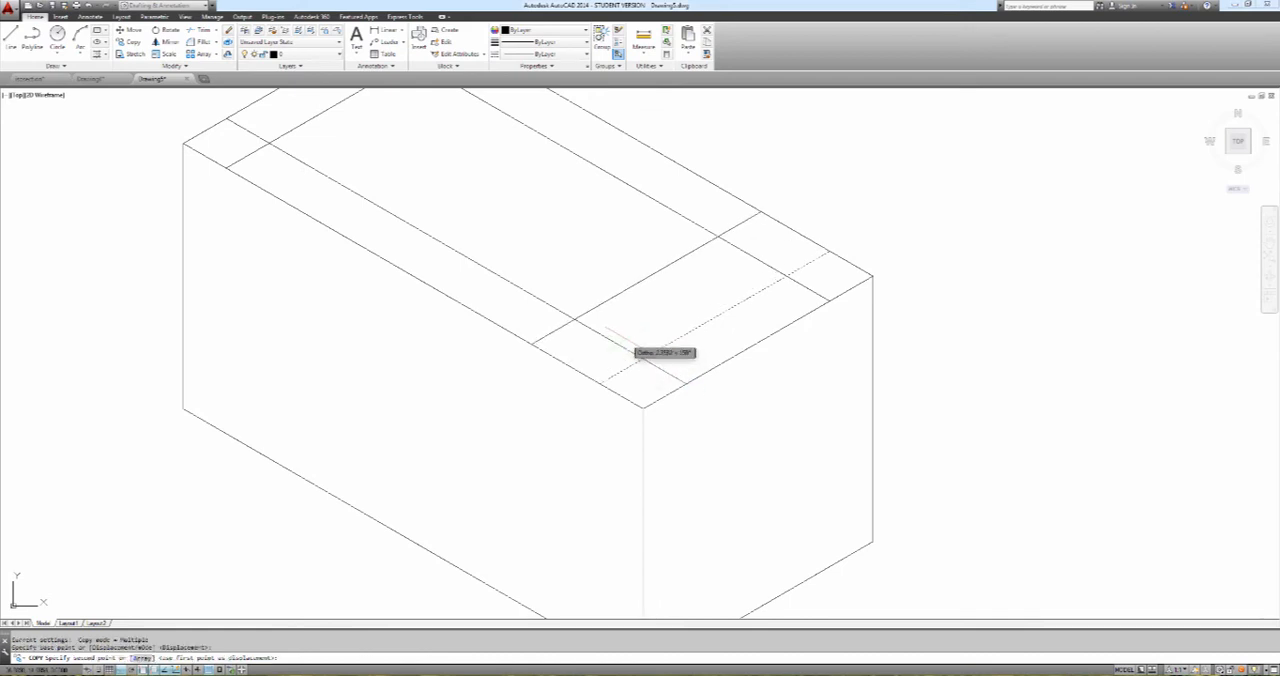
click(668, 358)
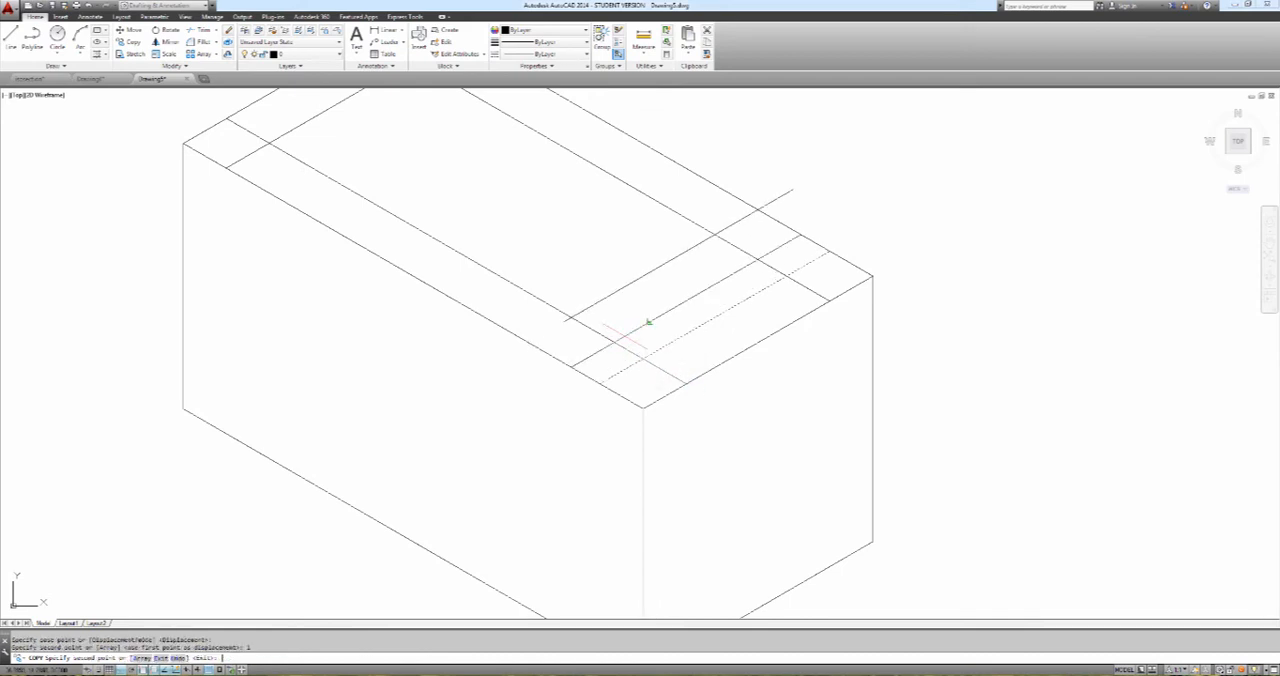
key(Return)
Copy the long front inset line 1 unit further inward along the short isometric axis
key(Return)
click(632, 352)
key(Return)
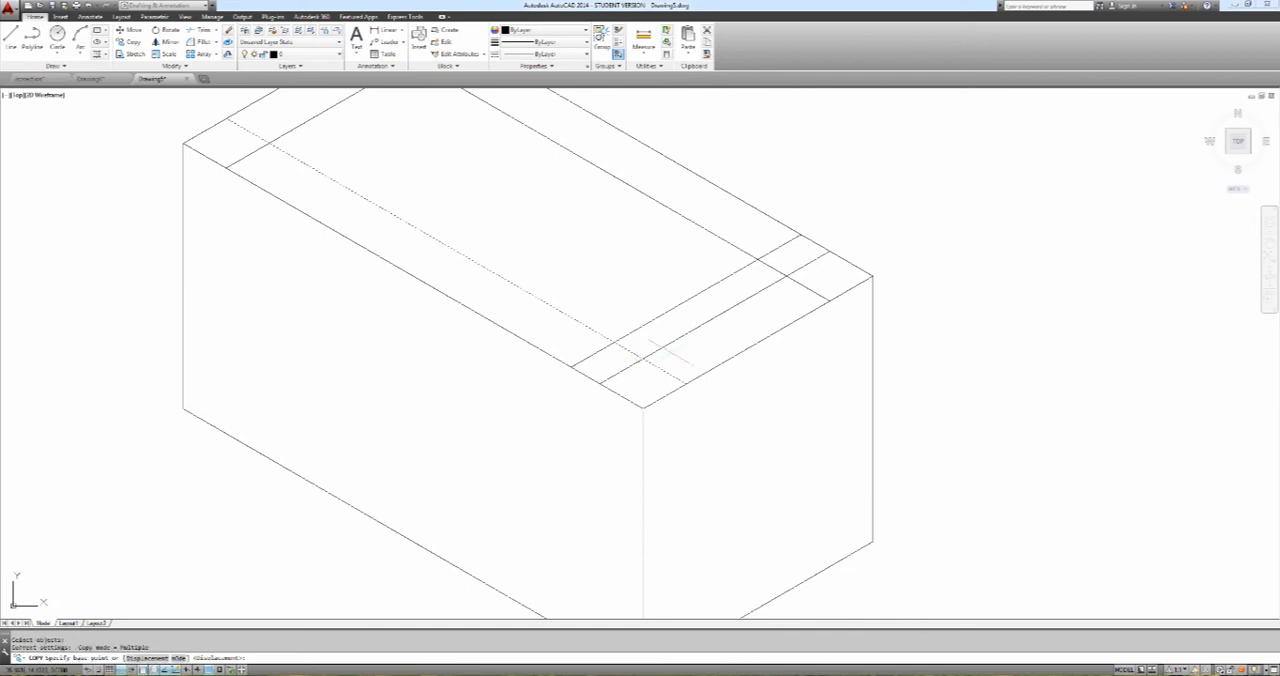
click(686, 383)
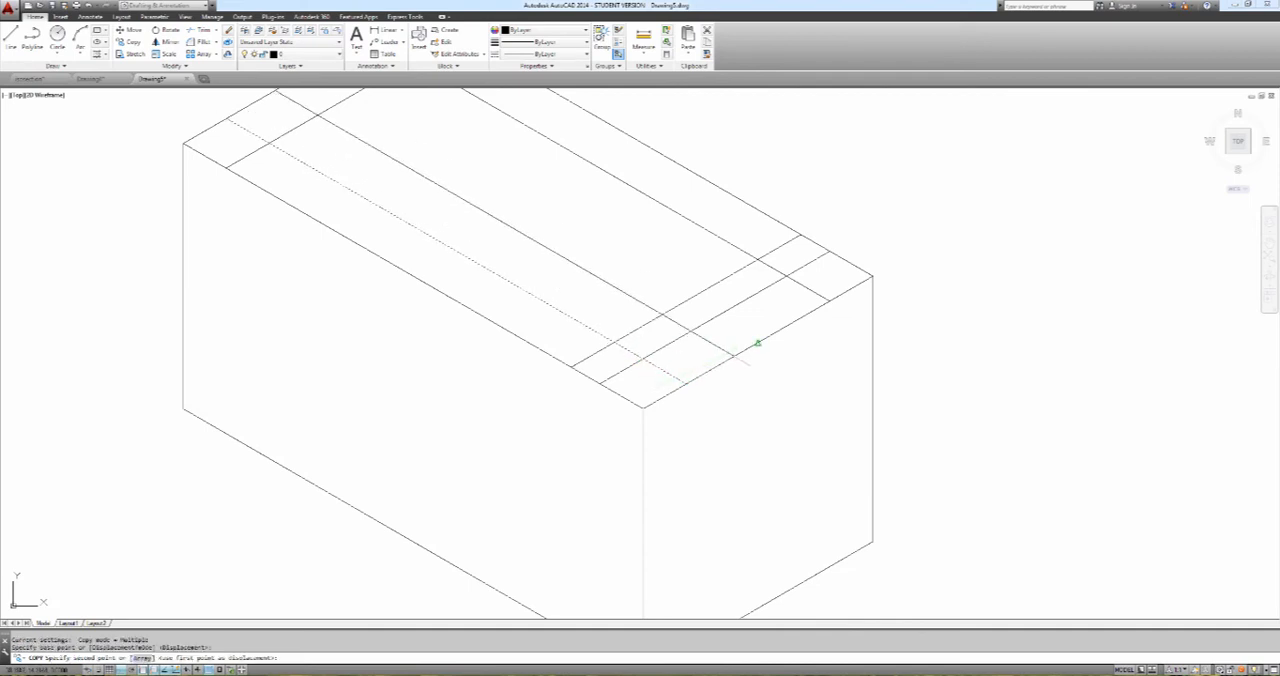
text(1)
key(Return)
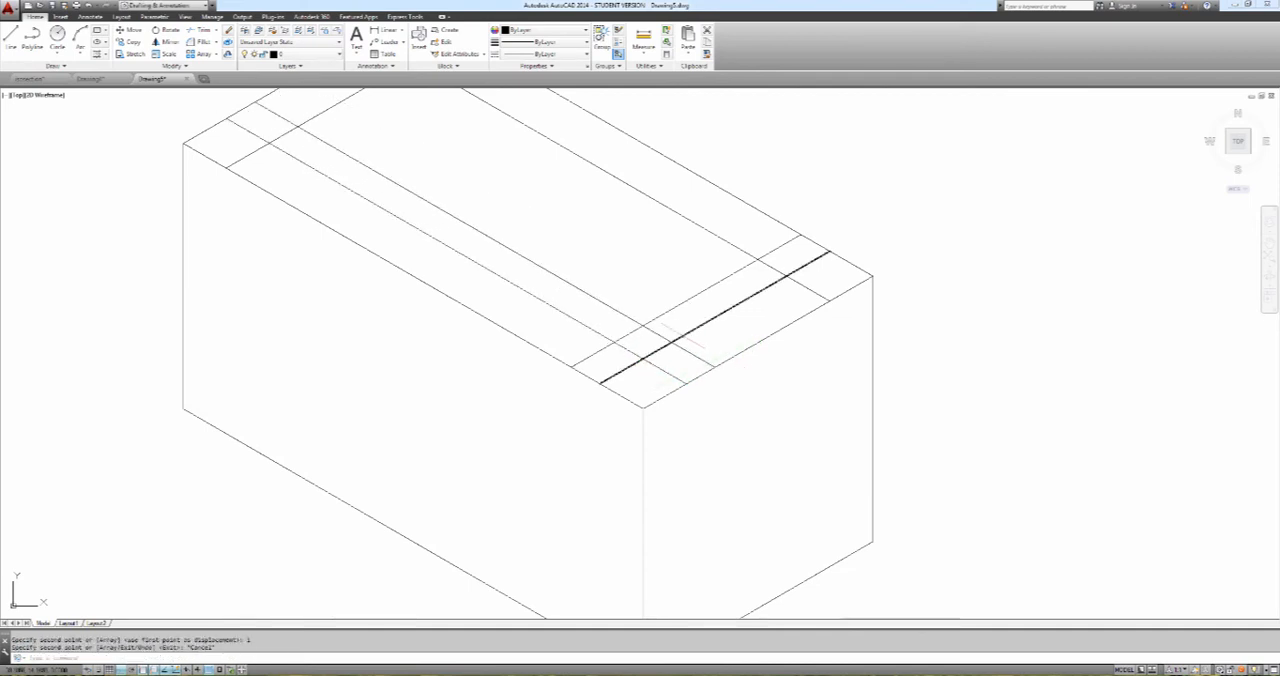
key(Escape)
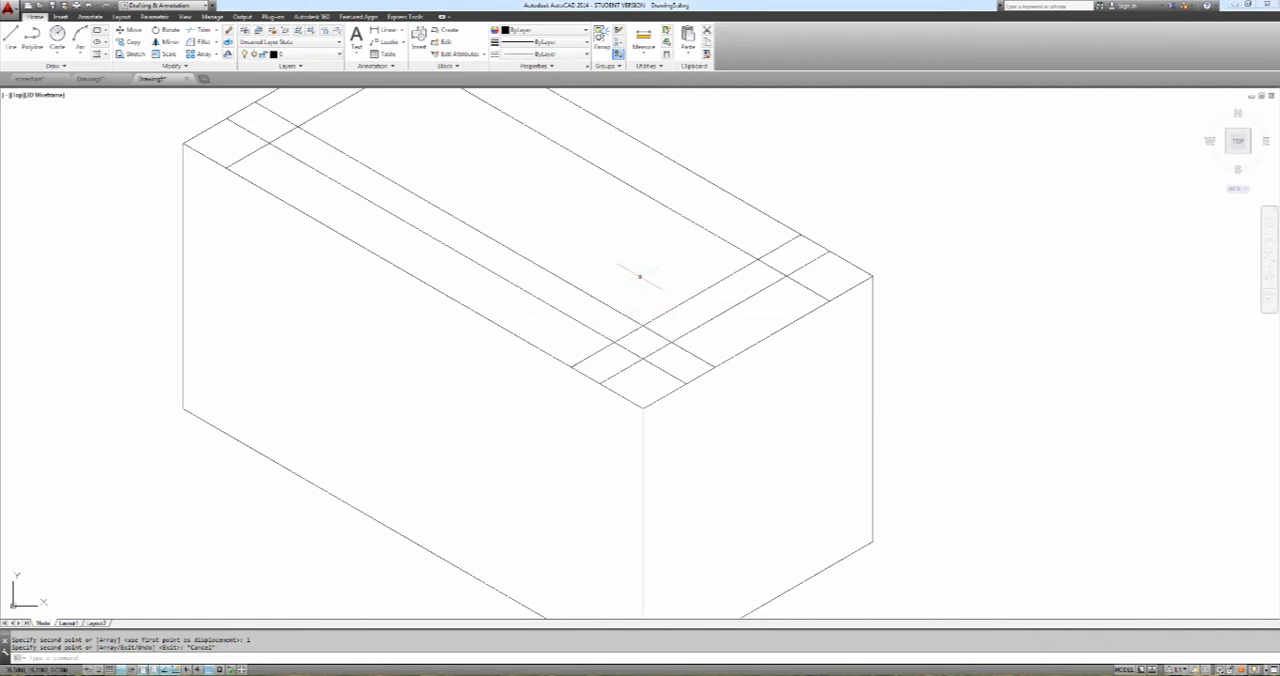
Draw an isocircle of radius 1 centred where the two new construction lines cross near the front corner
text(EL)
key(Return)
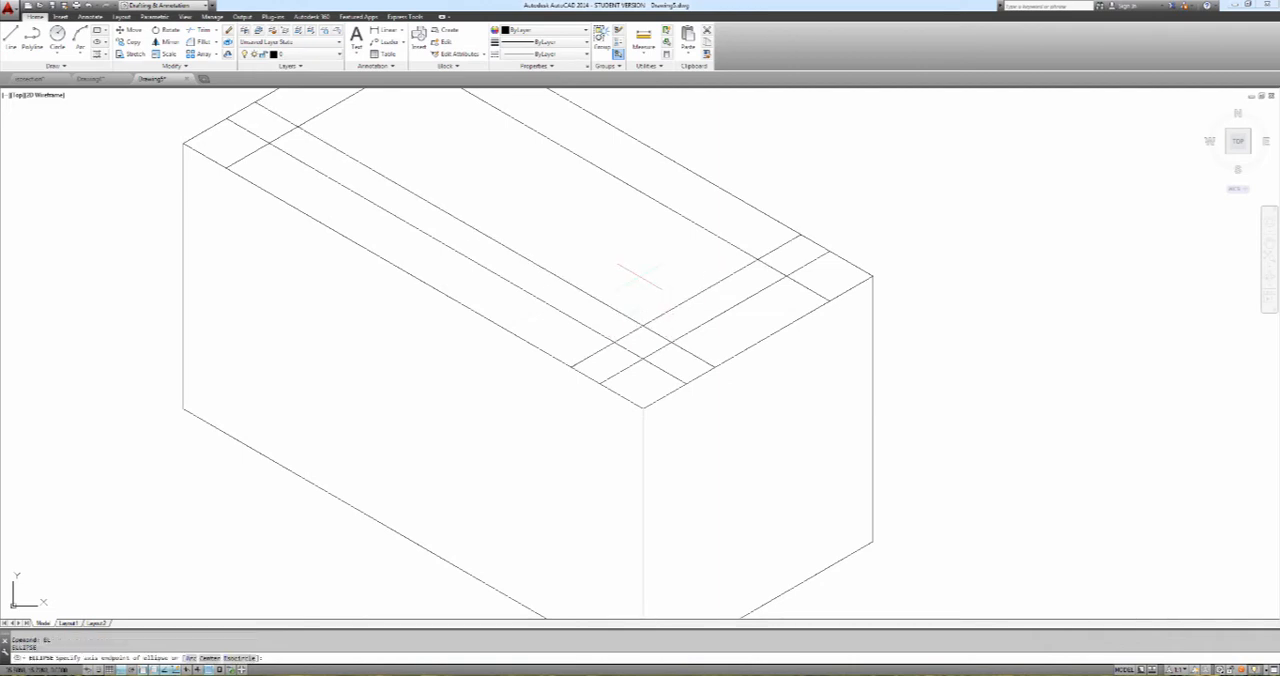
text(i)
key(Return)
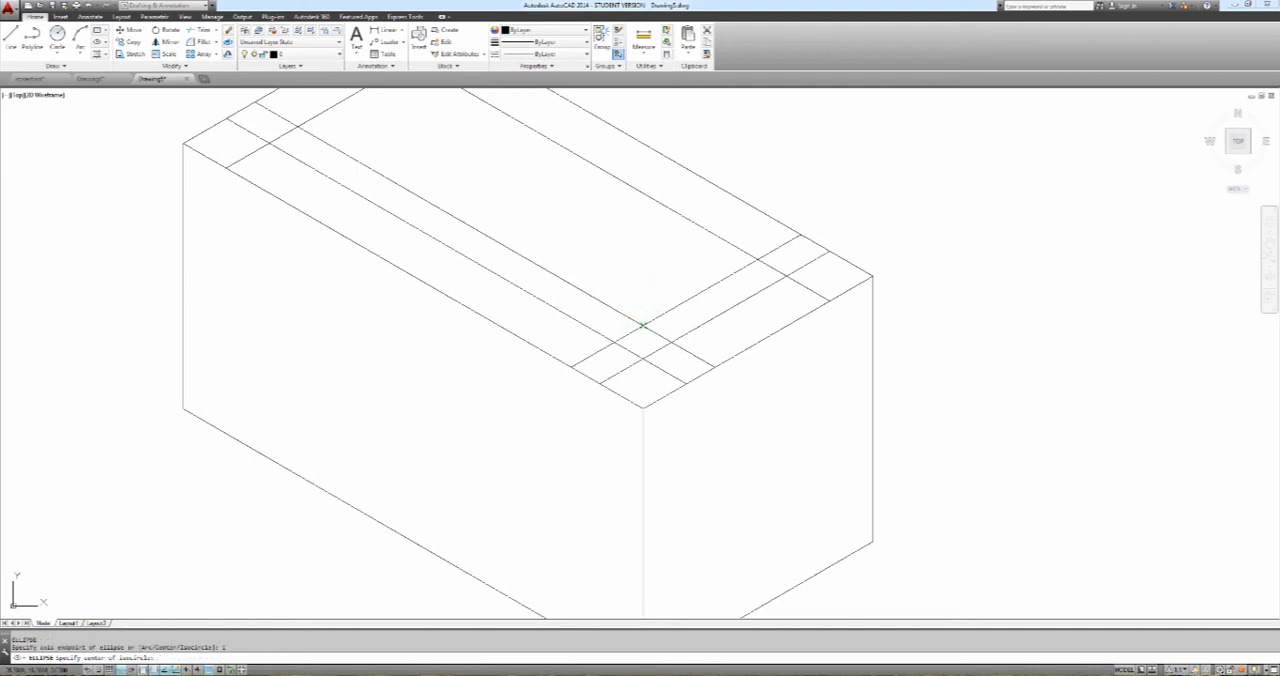
click(642, 325)
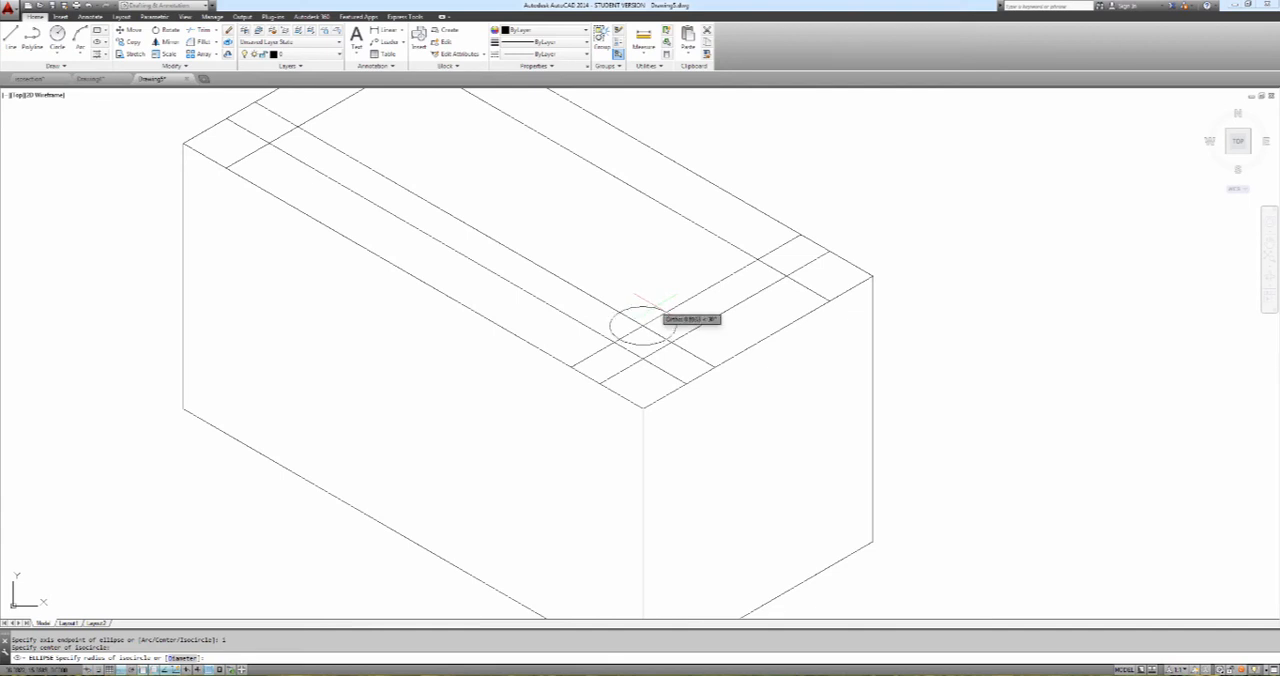
text(1)
key(Return)
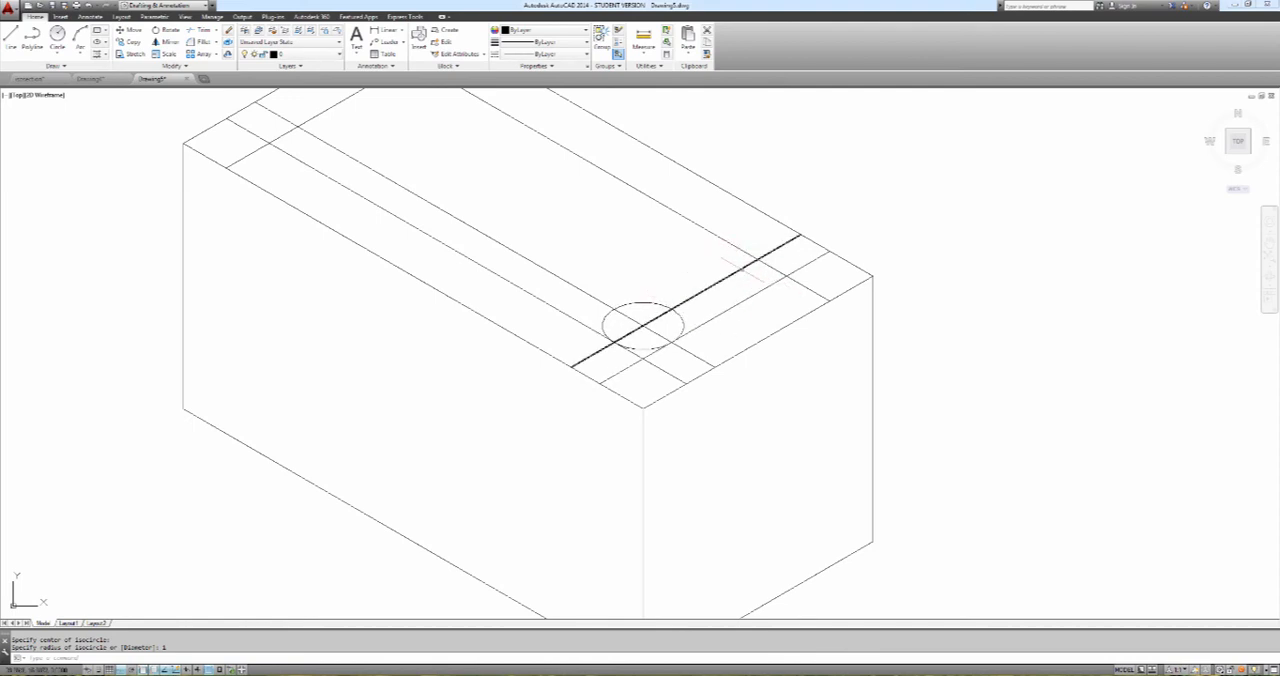
Copy the long rear inset line 1 unit further inward along the short isometric axis
text(copy)
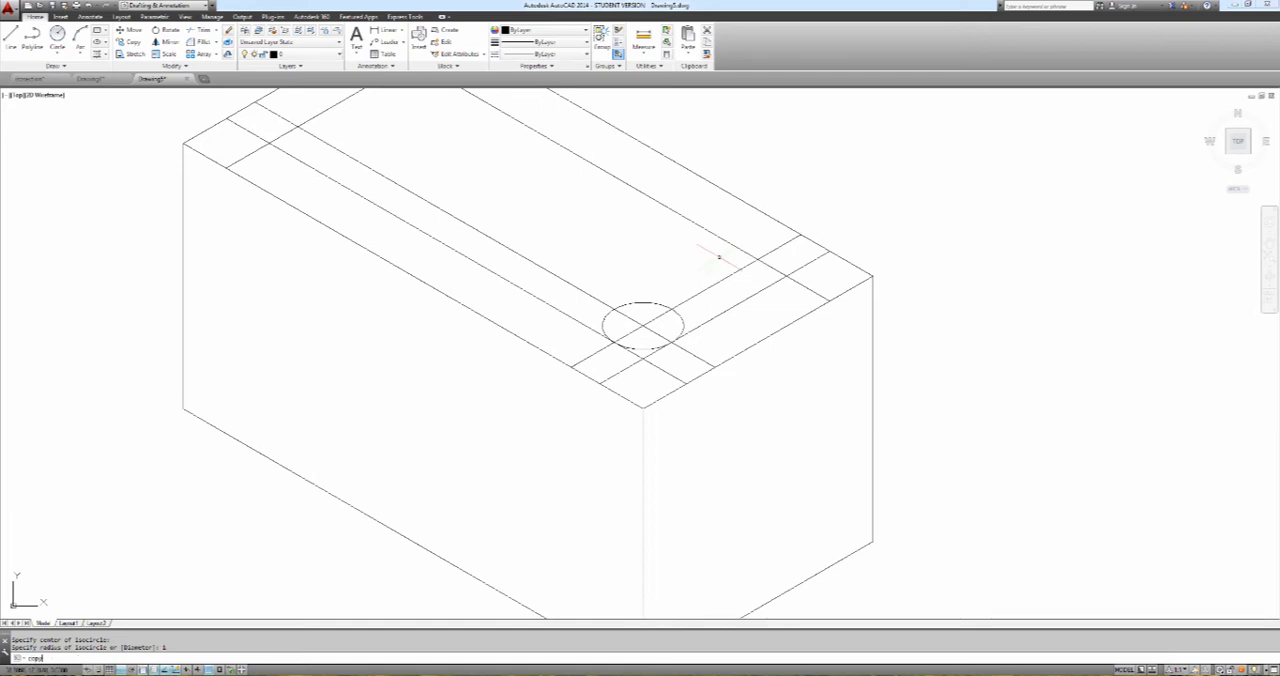
key(Return)
click(738, 246)
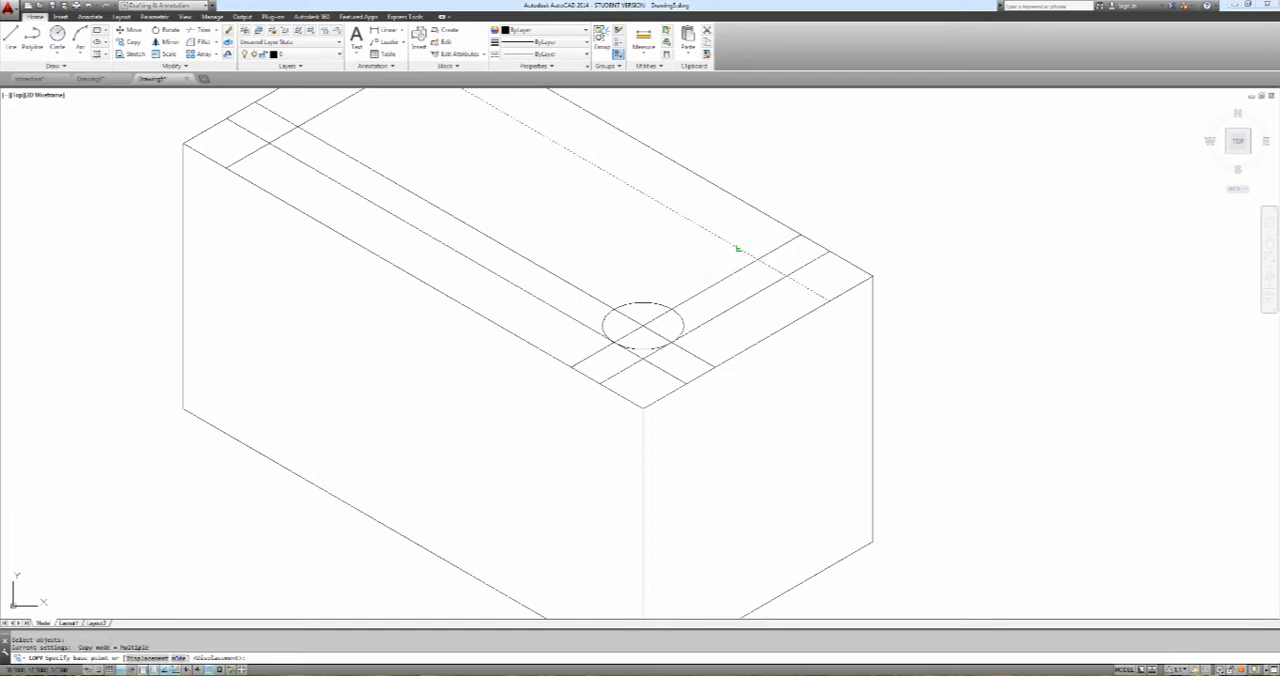
key(Return)
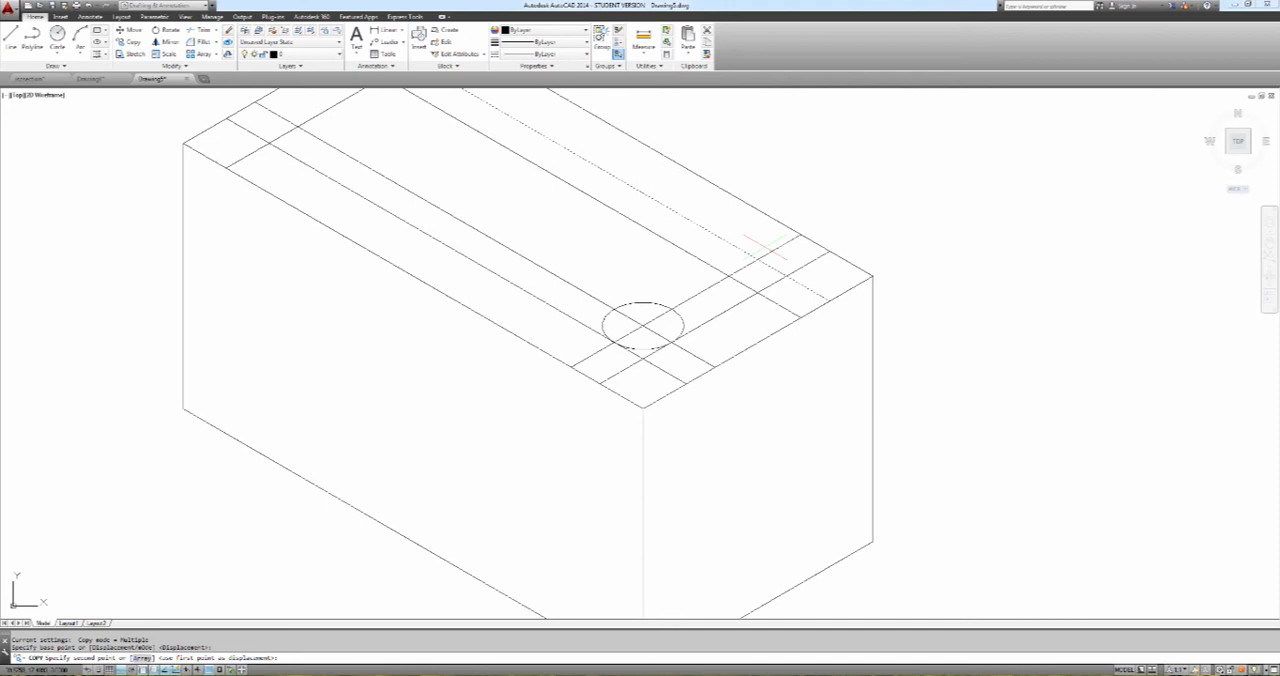
text(1)
key(Return)
key(Escape)
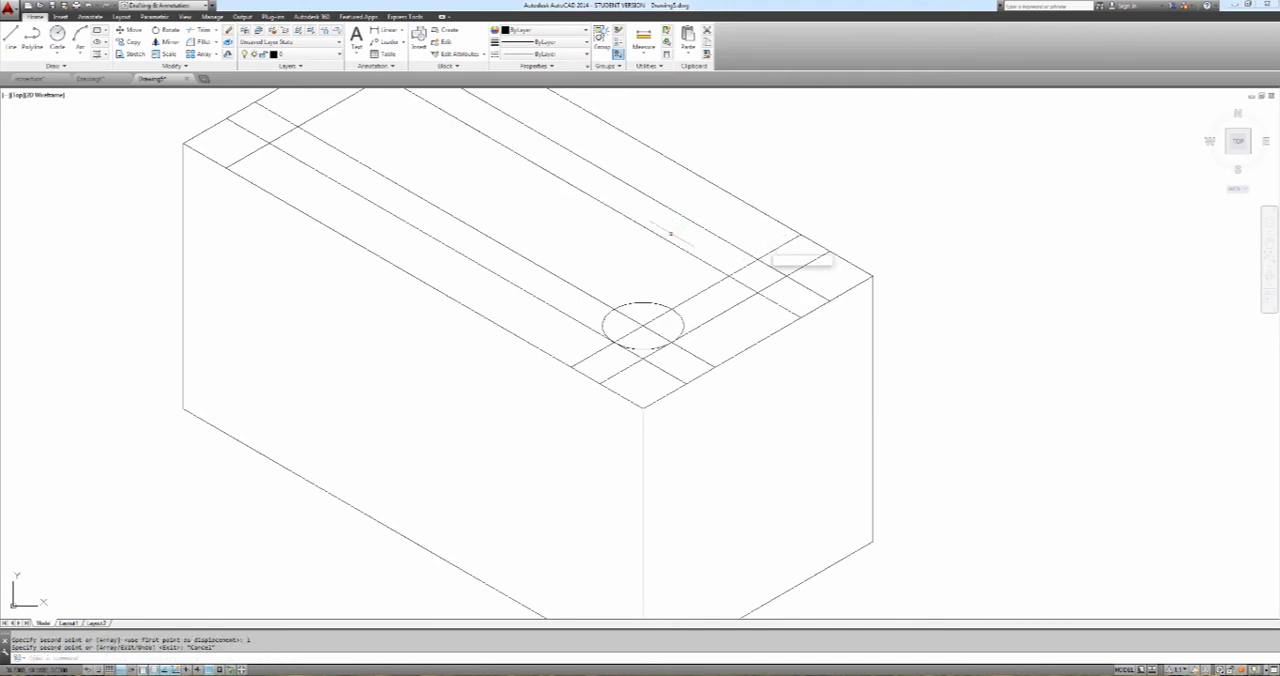
Draw an isocircle of radius 1 centred where the construction lines cross near the inset's right corner
text(el)
key(Return)
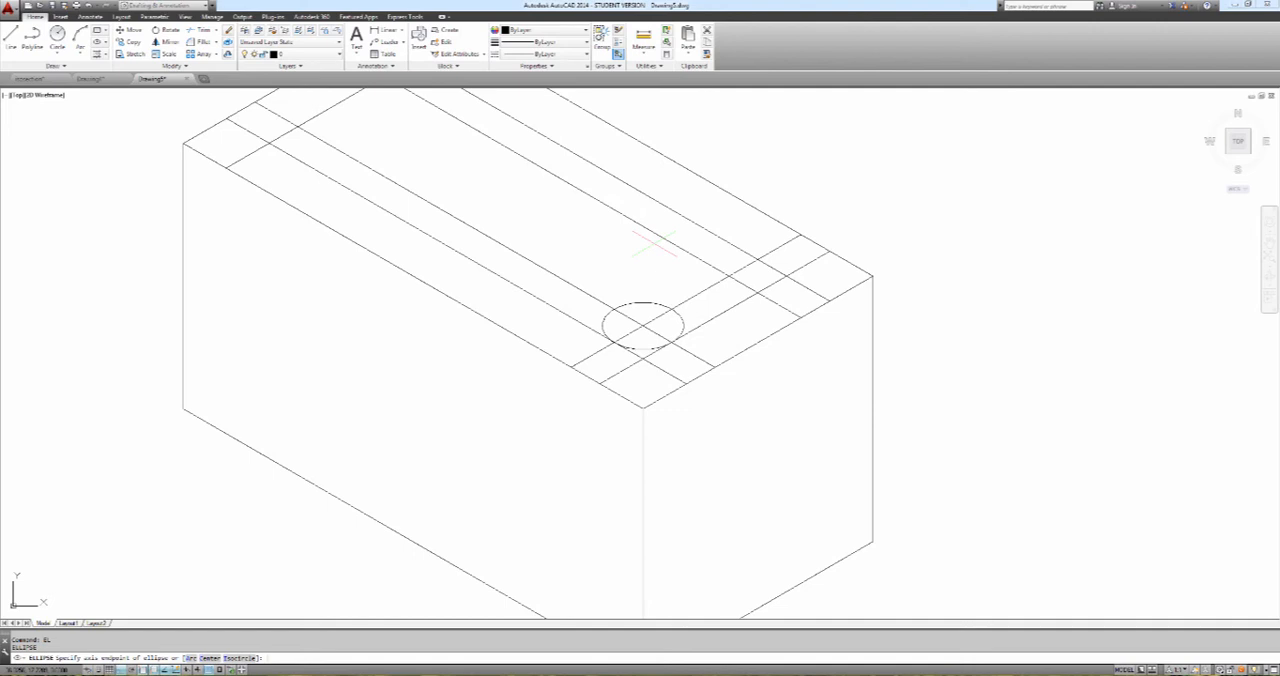
text(i)
key(Return)
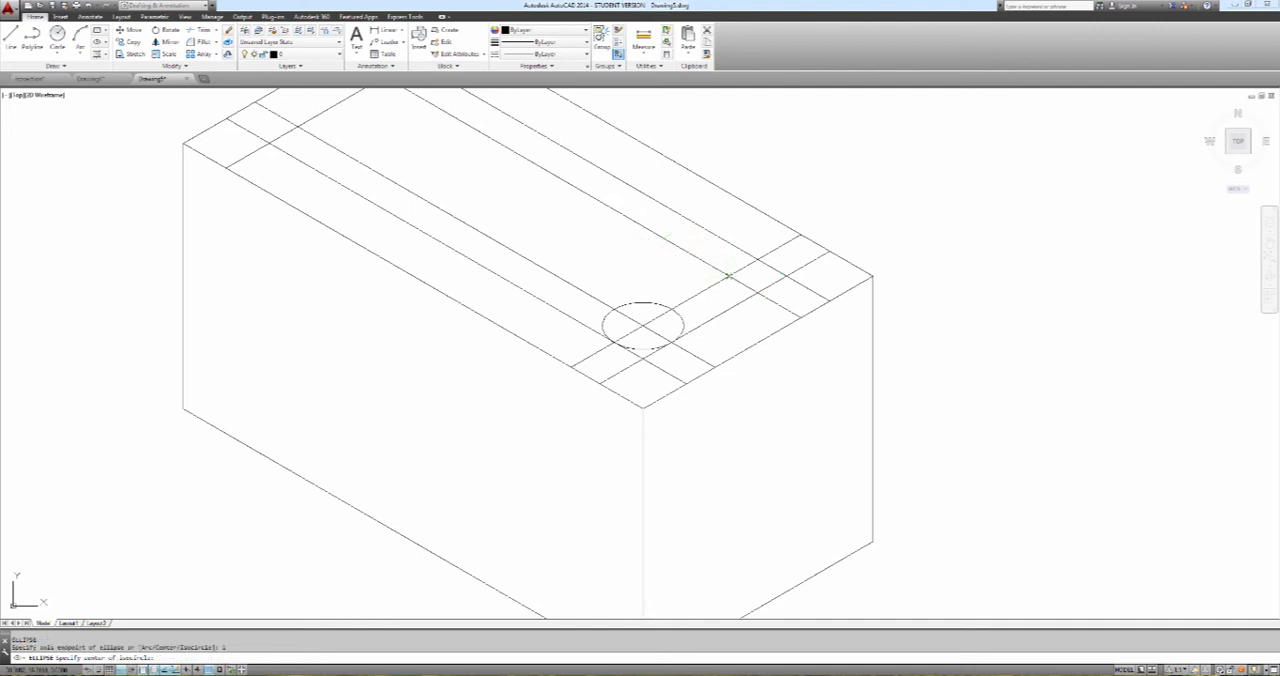
click(729, 276)
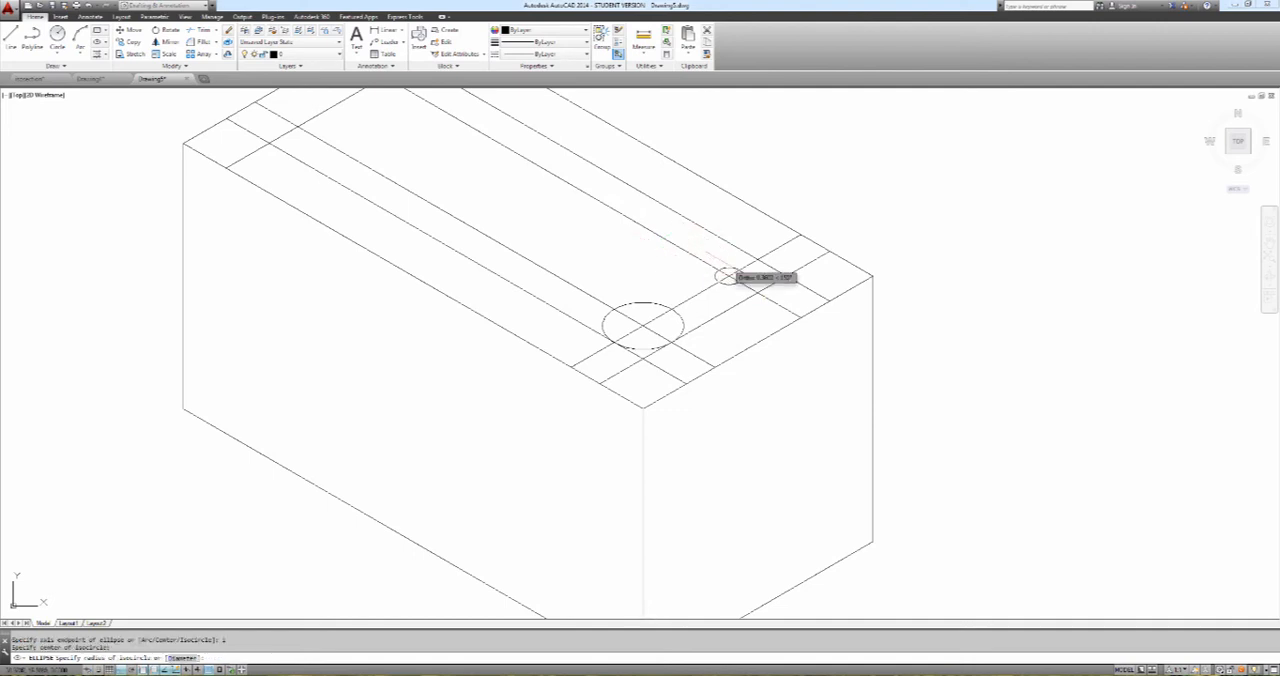
text(1)
key(Return)
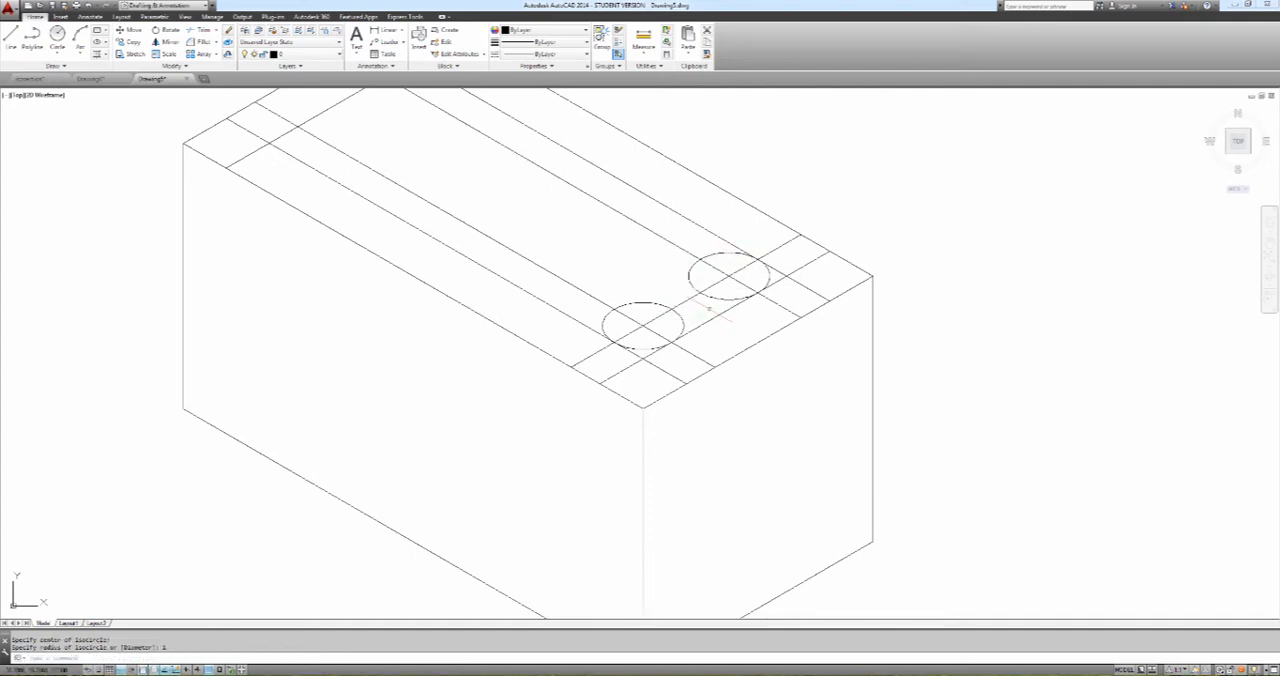
key(Escape)
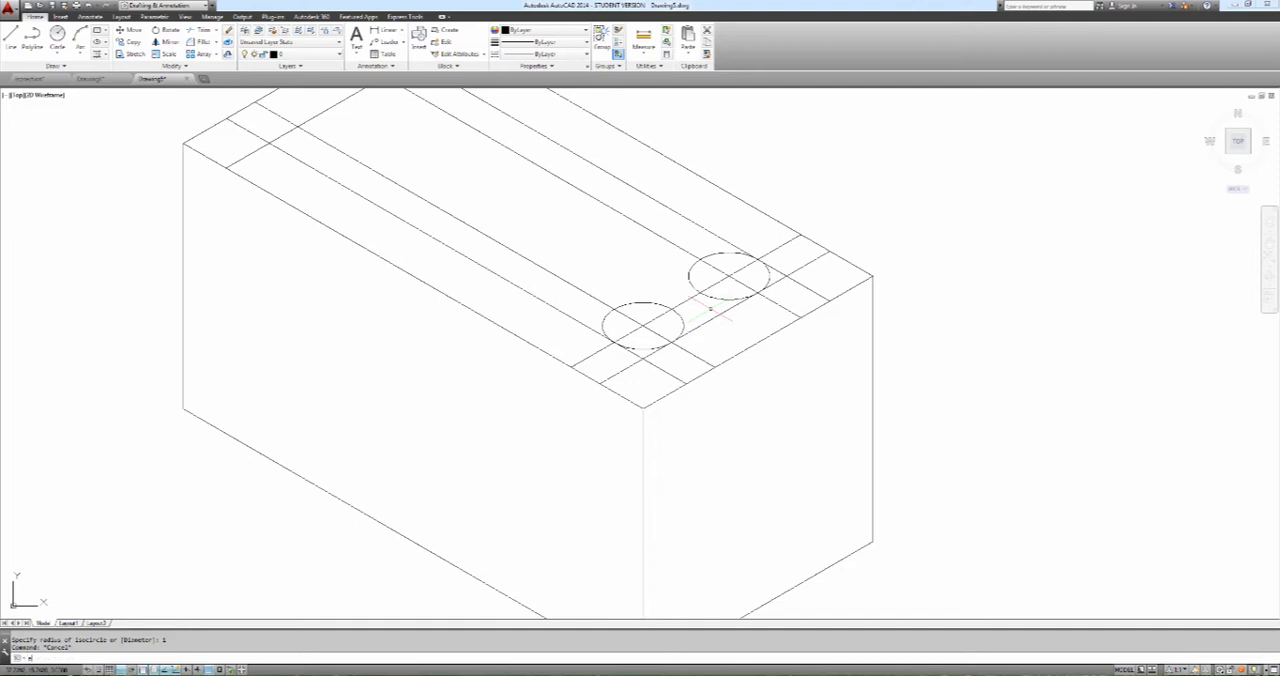
Erase the three construction lines running through the isocircle centres
text(e)
key(Return)
click(662, 326)
click(636, 318)
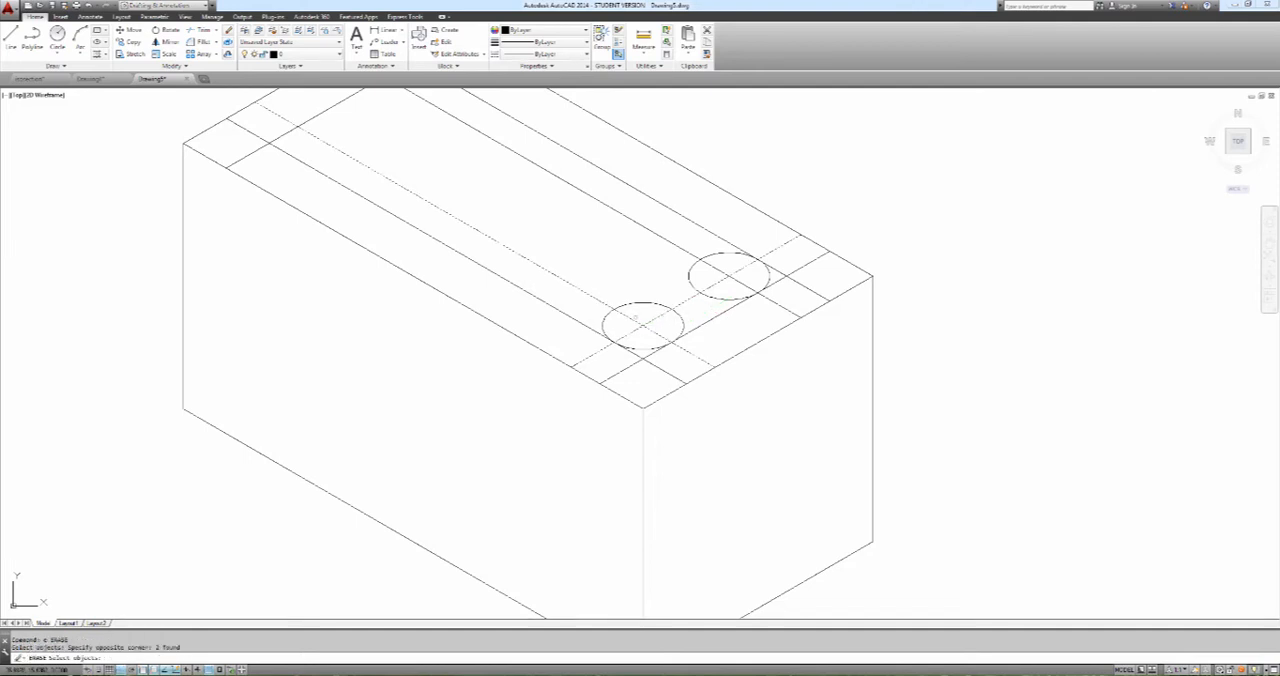
click(740, 277)
click(726, 281)
key(Return)
Trim the two isocircles and the adjoining inset lines into rounded corners at the right end of the inset
text(tr)
key(Return)
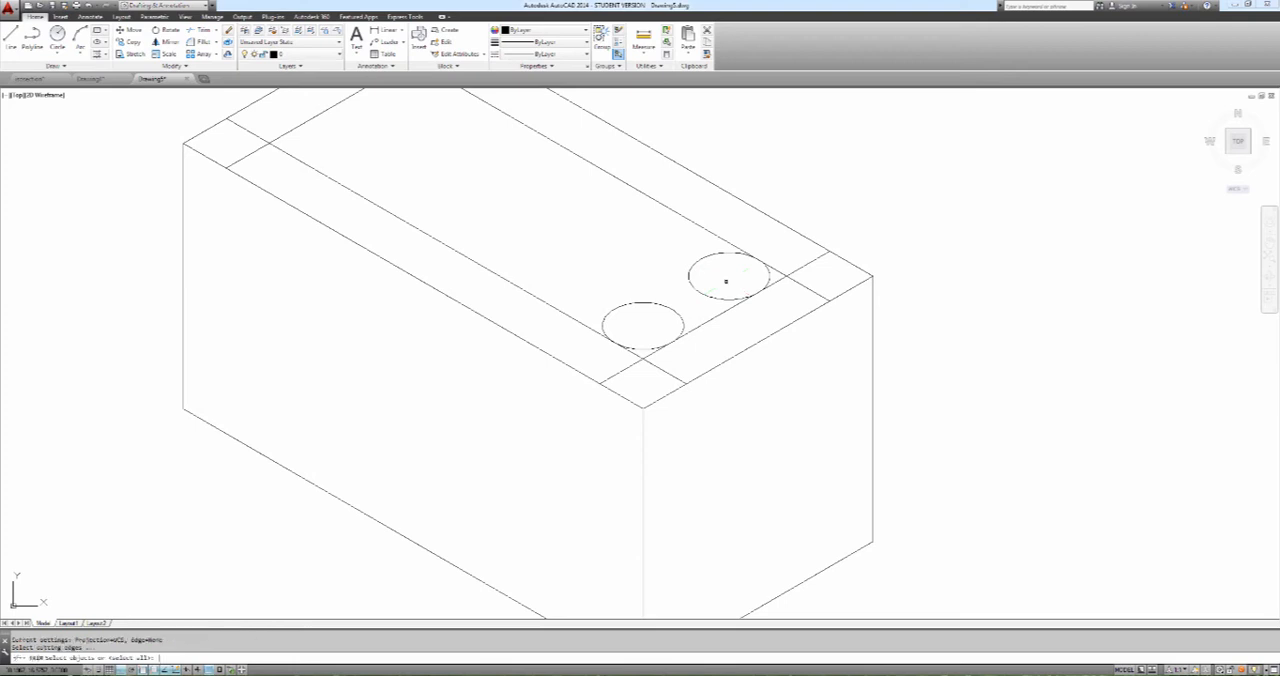
key(Return)
click(678, 310)
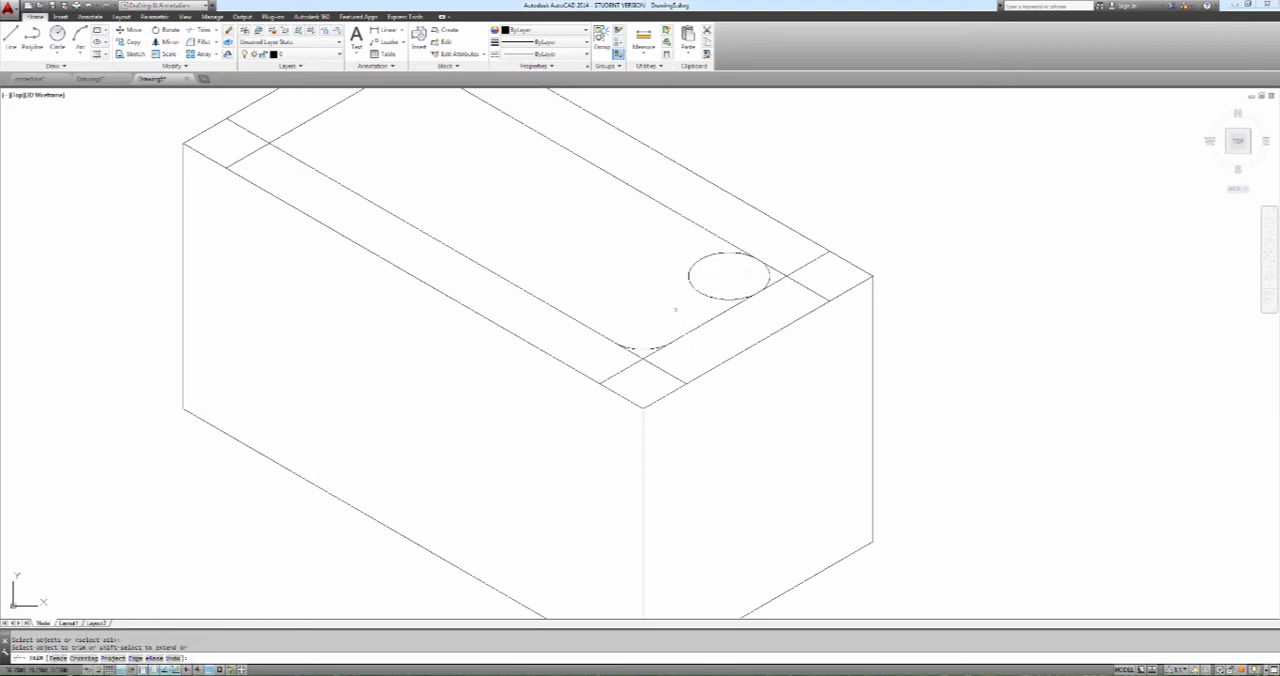
click(698, 291)
click(656, 352)
click(631, 352)
click(767, 289)
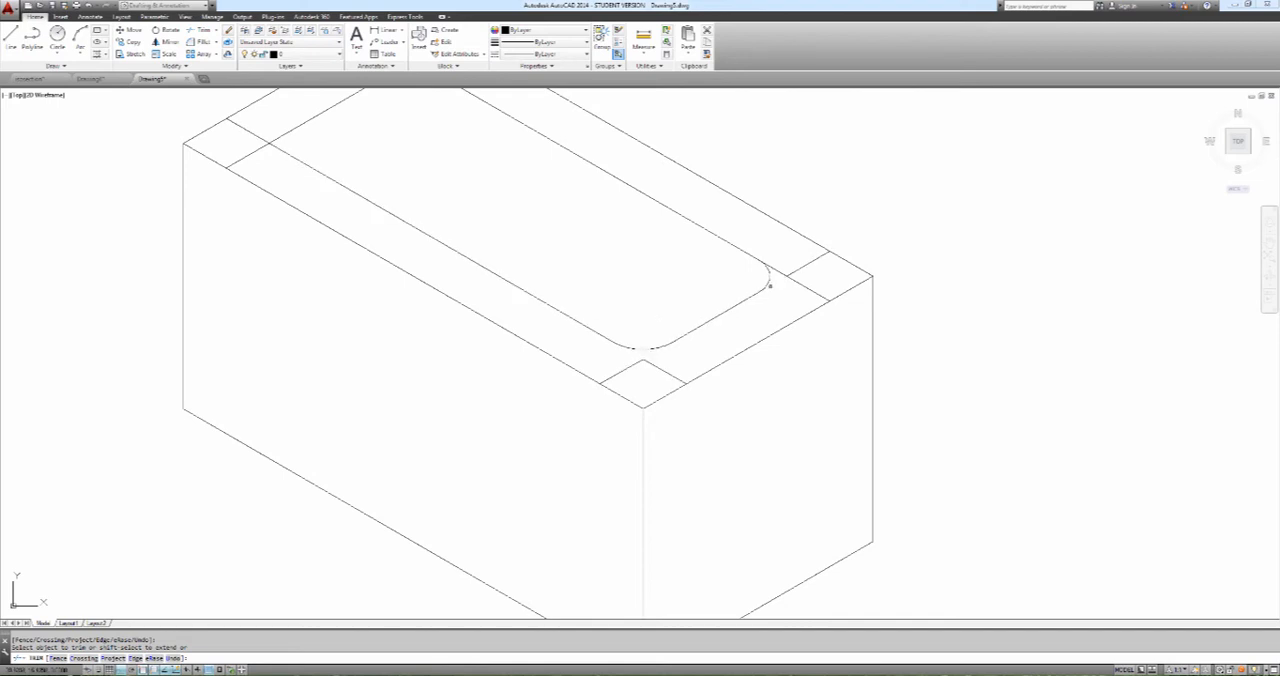
key(Escape)
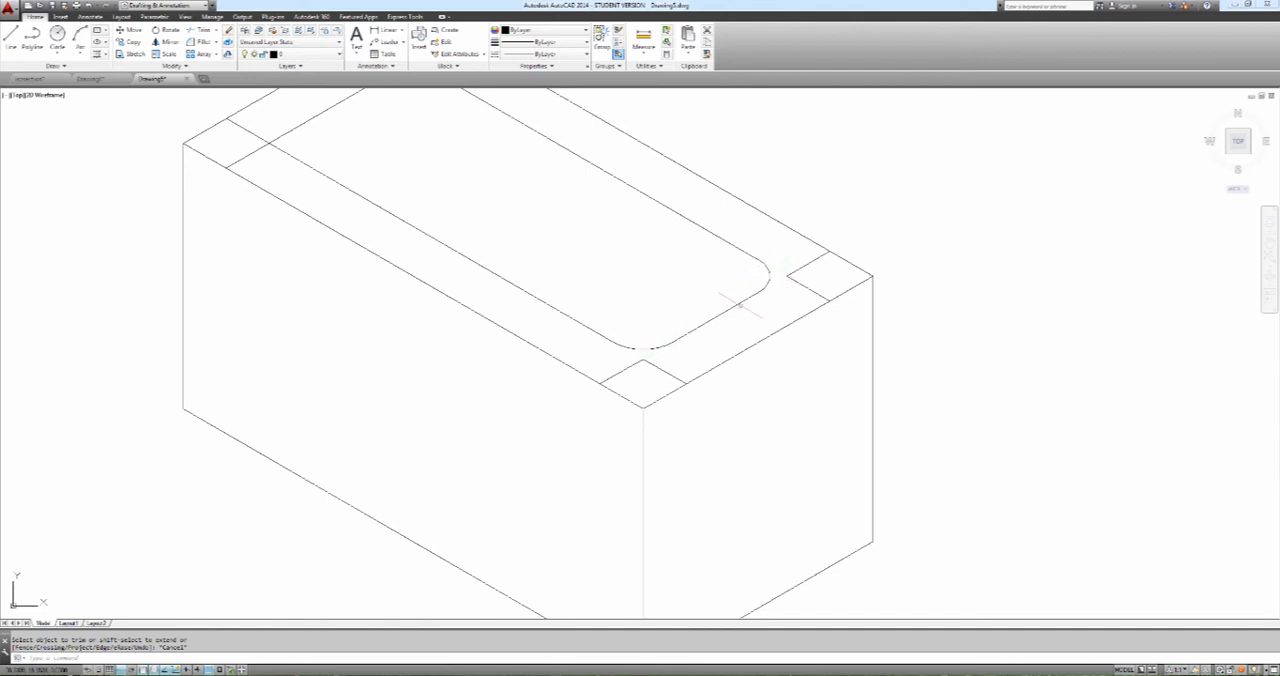
Undo the trimming, the erasure, both isocircles and the construction line copies, back to the plain crossing inset lines
scroll(743, 294, down, 6)
scroll(743, 288, up, 4)
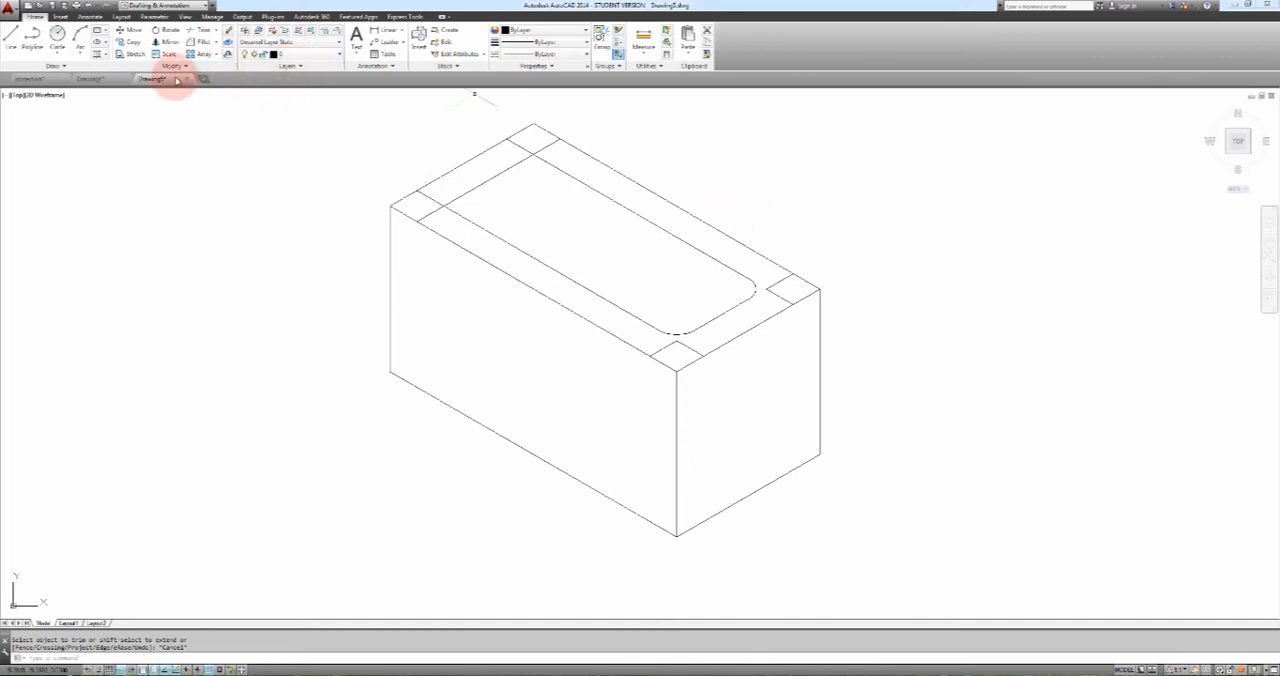
click(91, 6)
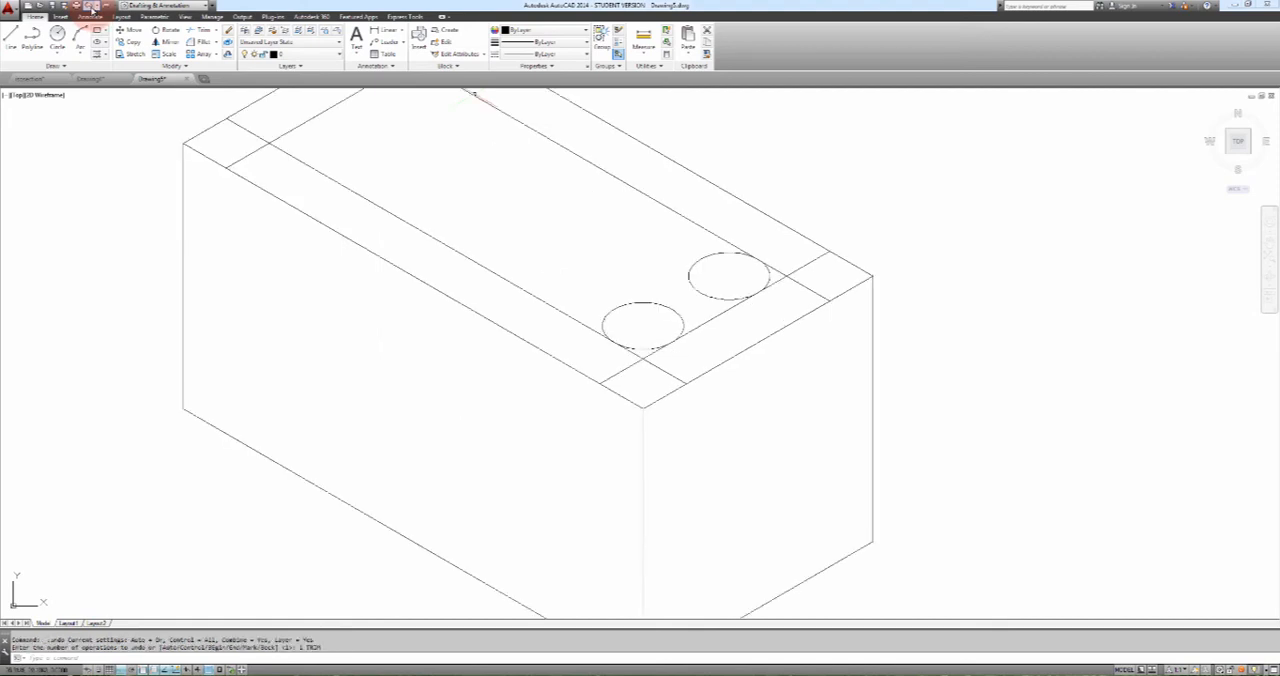
click(91, 6)
click(91, 6)
click(91, 6)
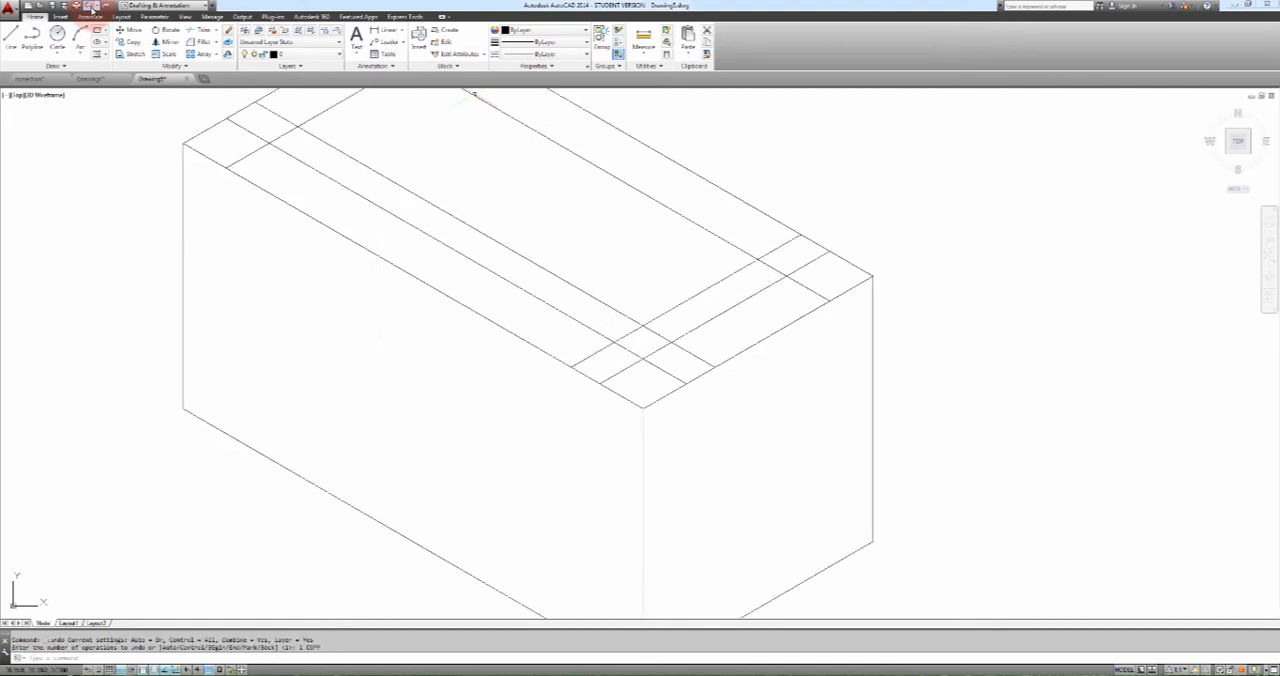
click(91, 6)
click(91, 6)
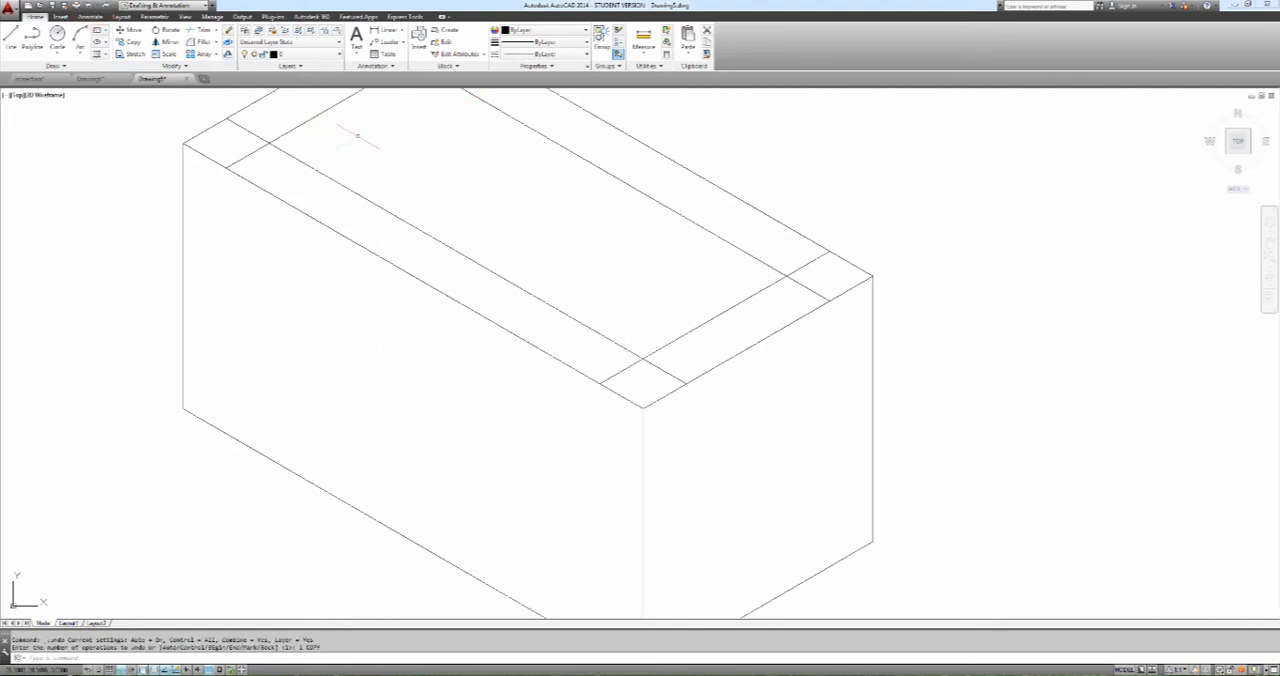
Fillet the inset's left corner with radius 0 to join its short left line and long front line sharply
scroll(456, 208, down, 3)
scroll(456, 208, up, 4)
middle_drag(457, 205, 634, 285)
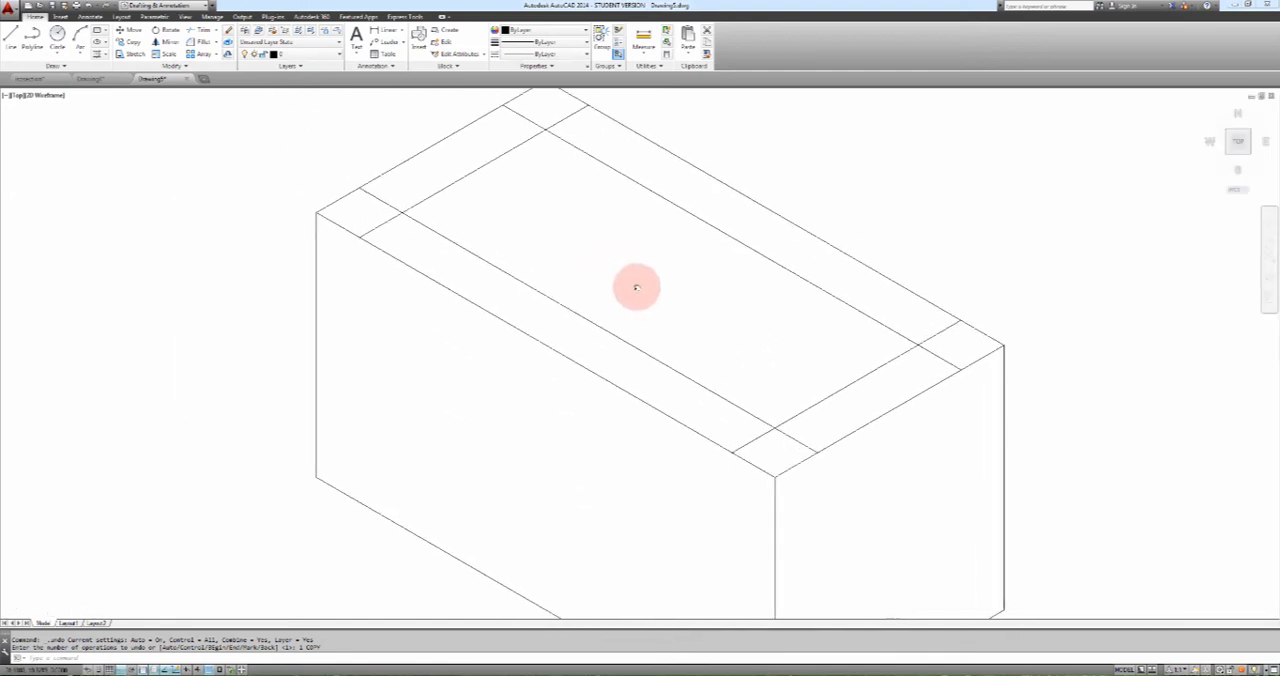
scroll(634, 284, down, 2)
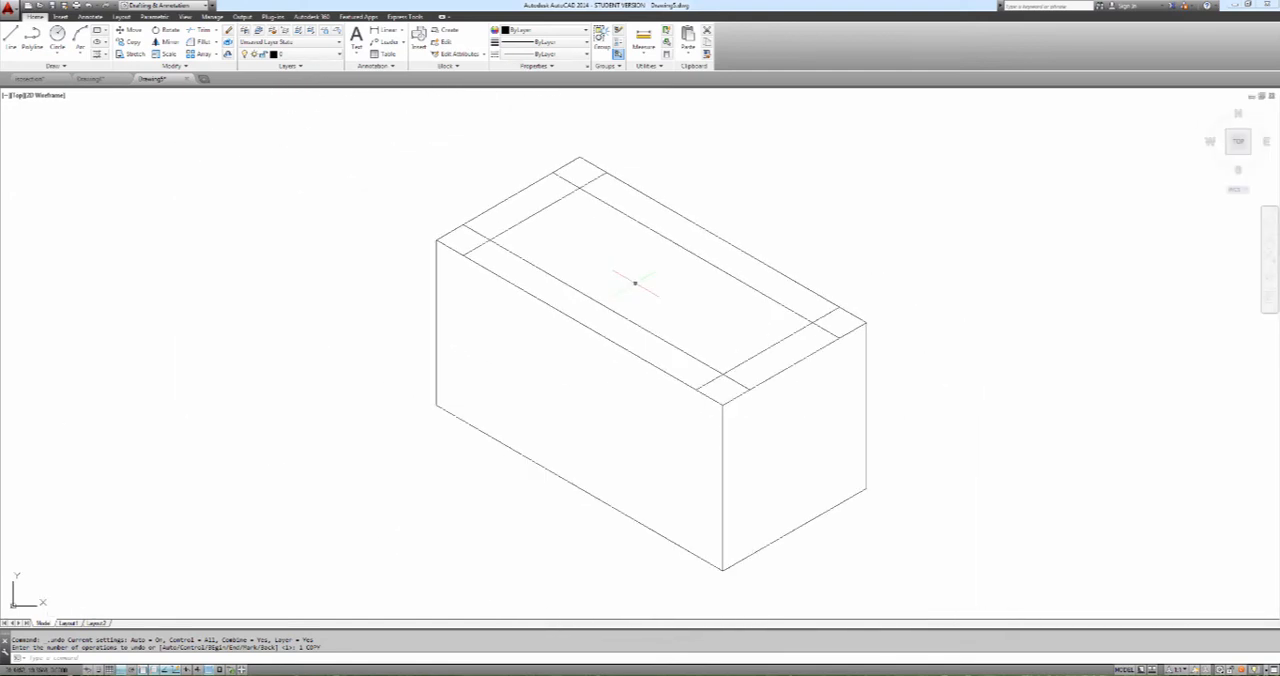
scroll(634, 284, up, 2)
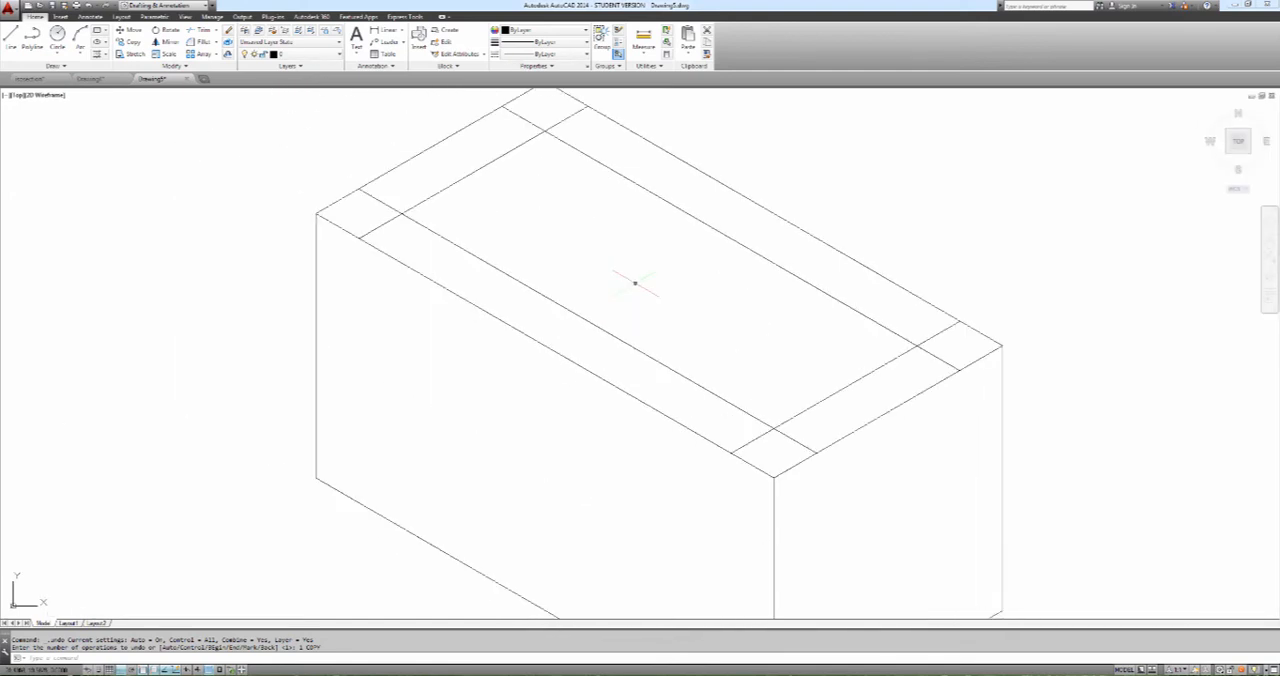
click(203, 42)
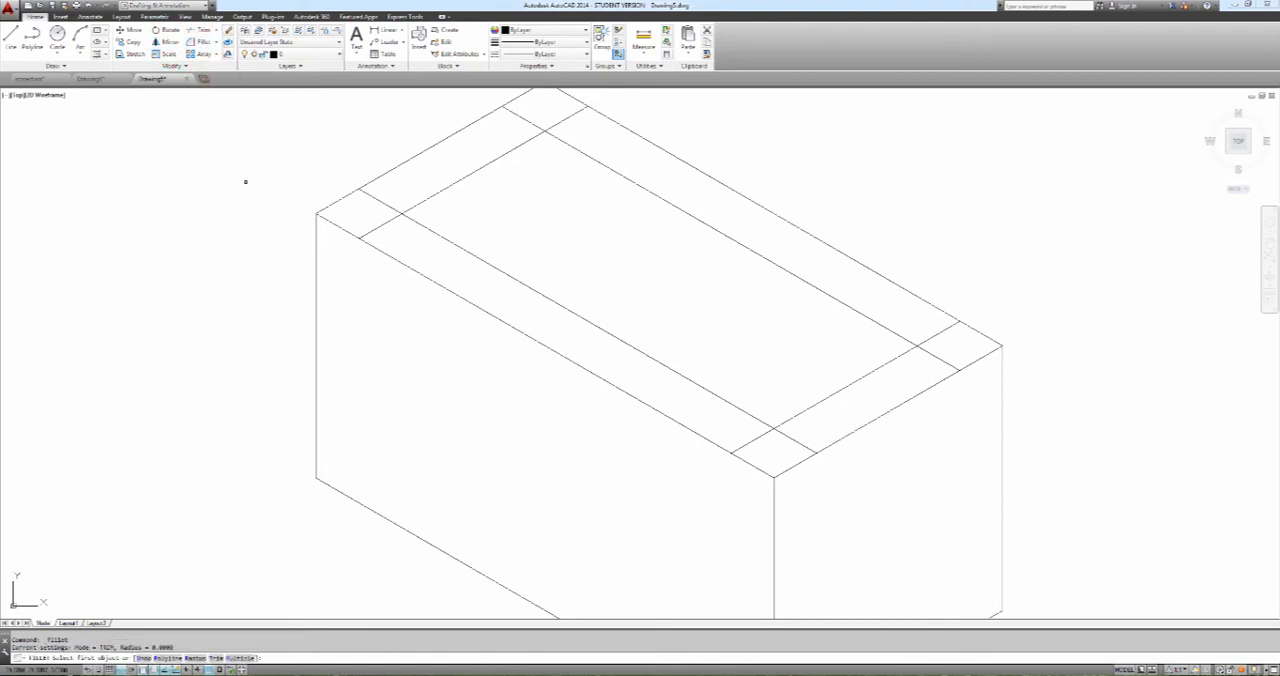
text(r)
key(Return)
text(0)
key(Return)
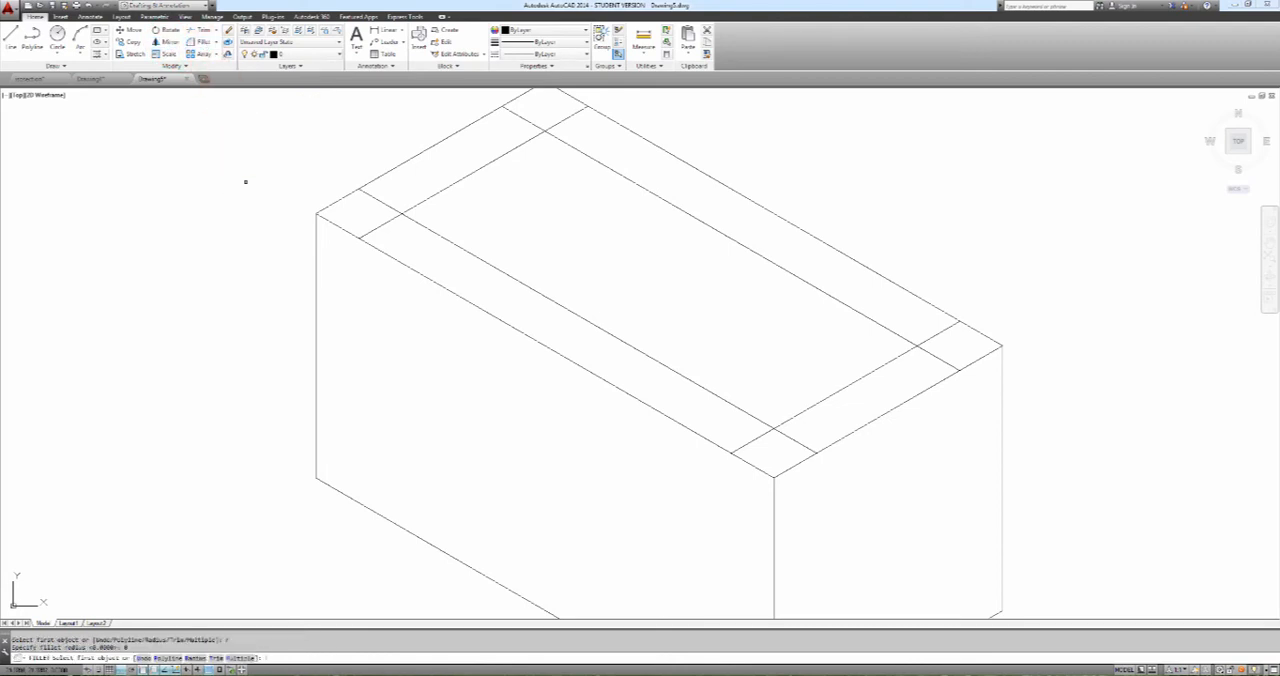
click(427, 201)
click(445, 238)
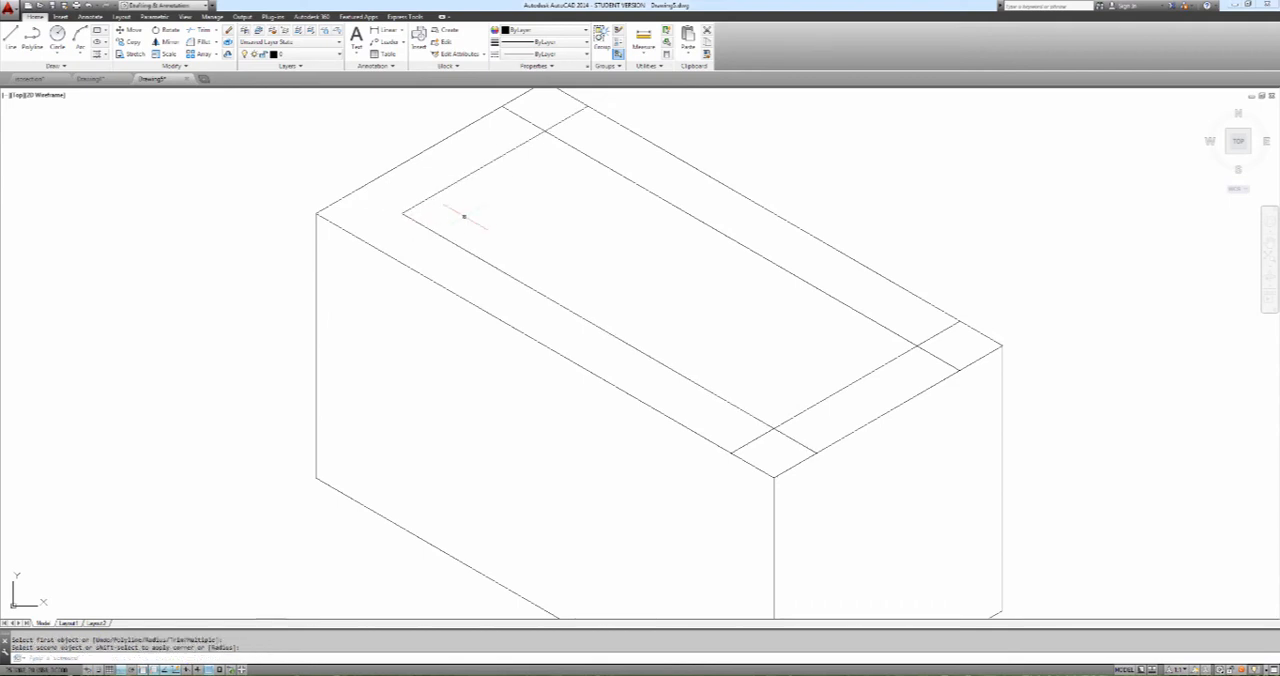
Fillet the remaining three inset corners with radius 0 so the lines form a closed sharp-cornered outline
key(Return)
click(540, 137)
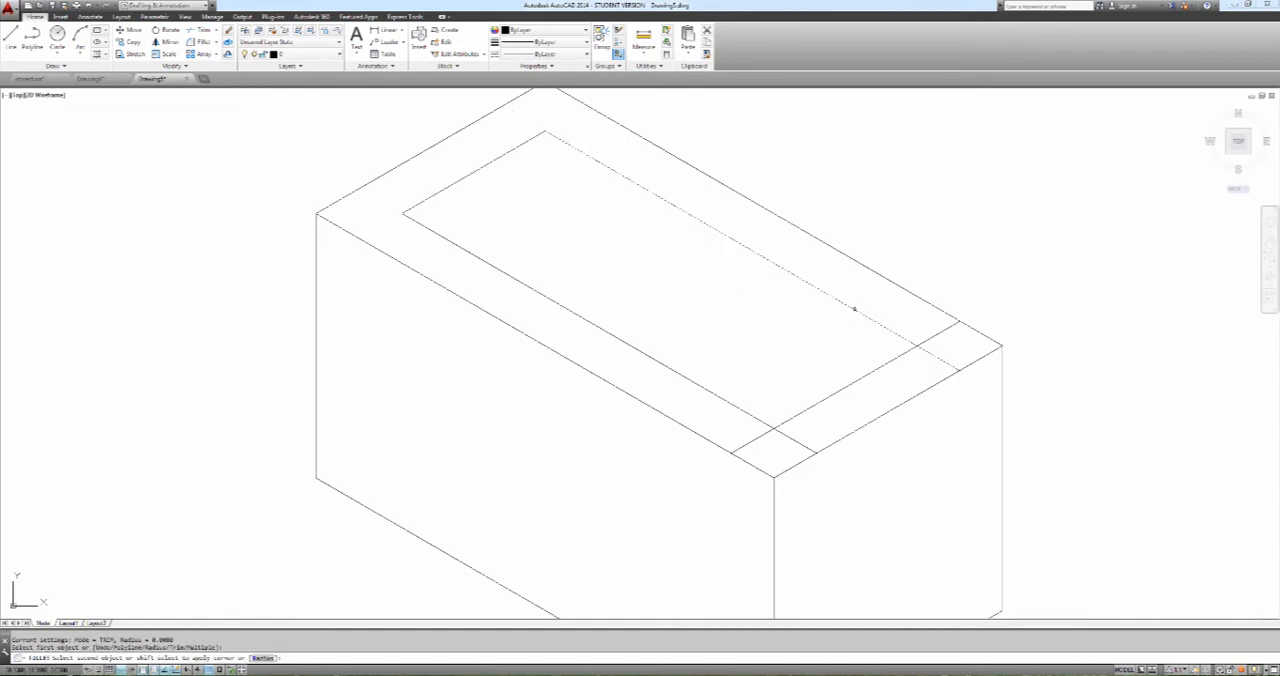
click(893, 362)
key(Return)
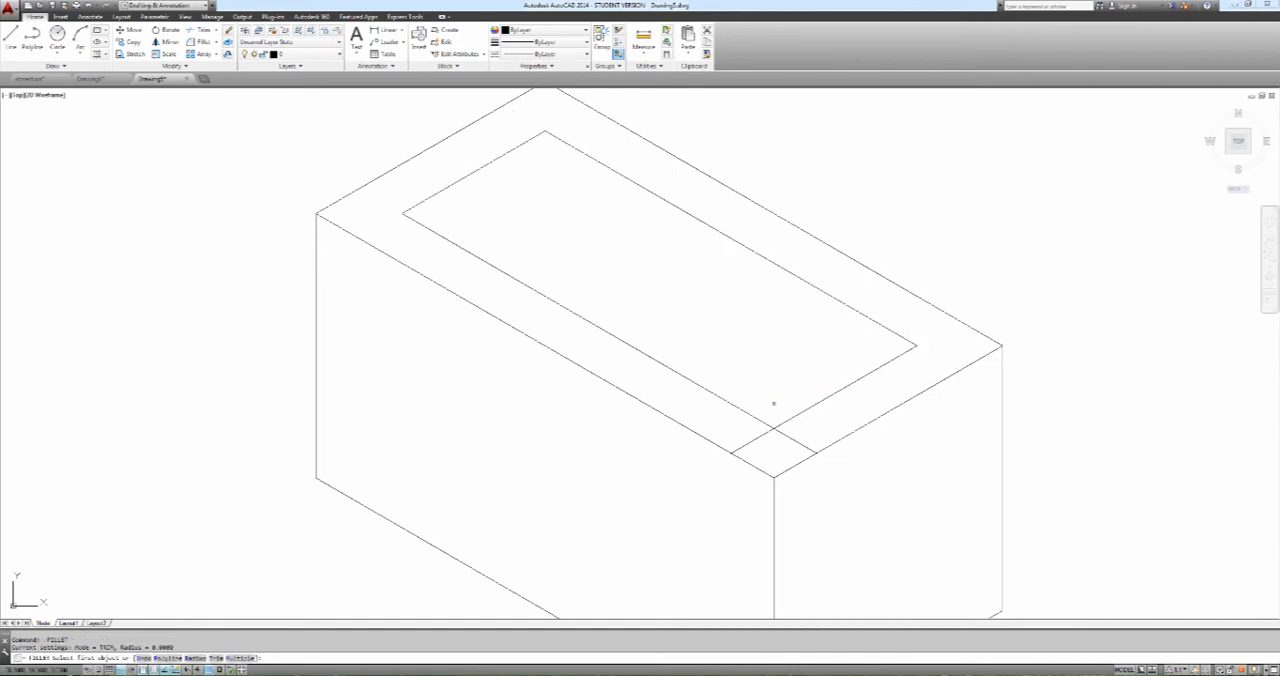
key(Escape)
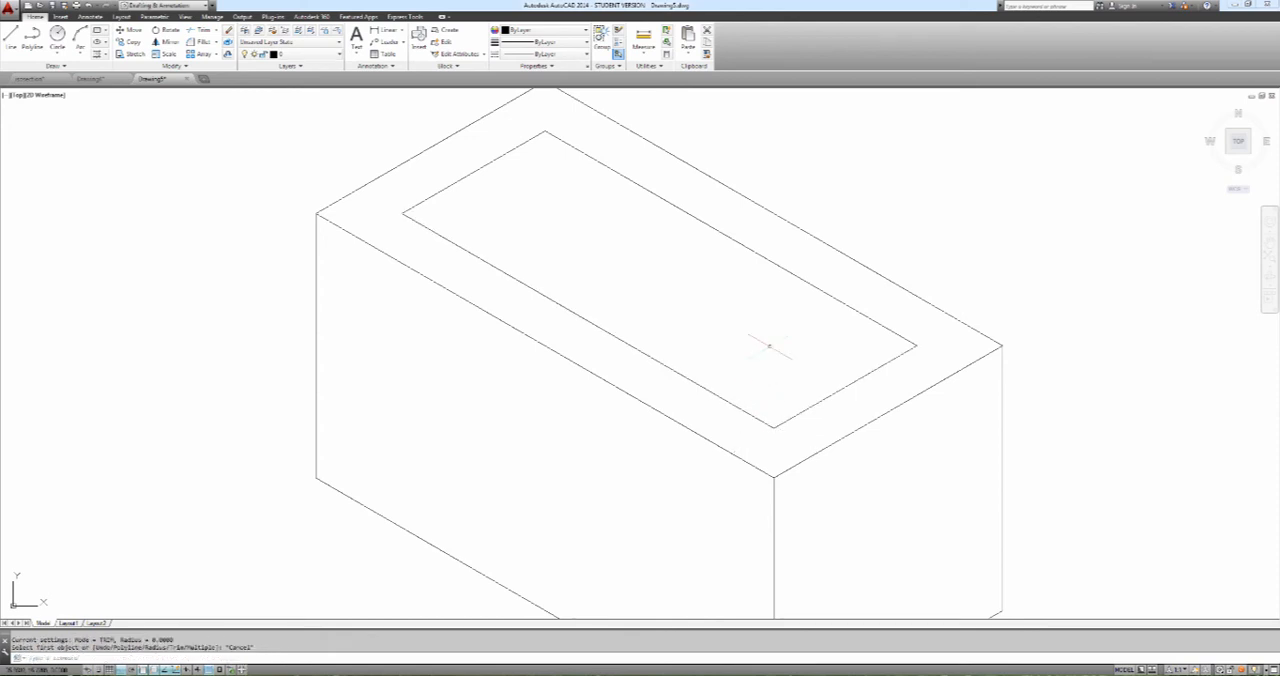
Draw a line across the inset between the midpoints of its long front and rear sides
text(l)
key(Return)
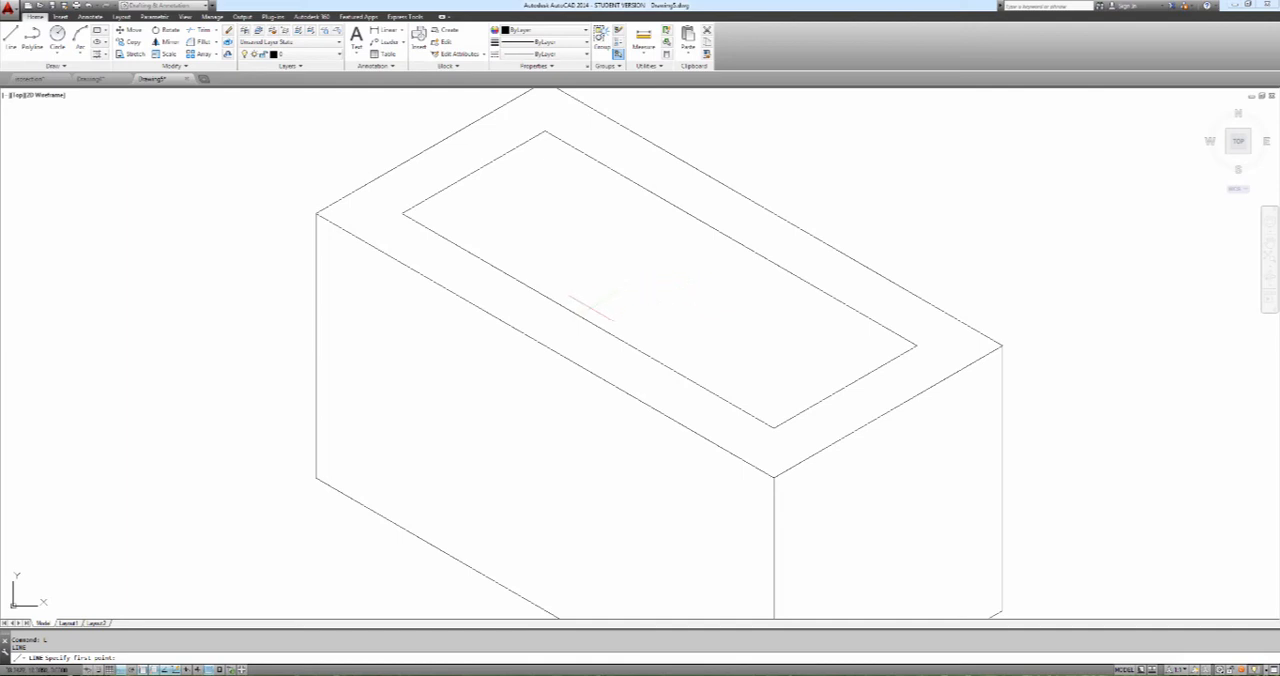
click(588, 320)
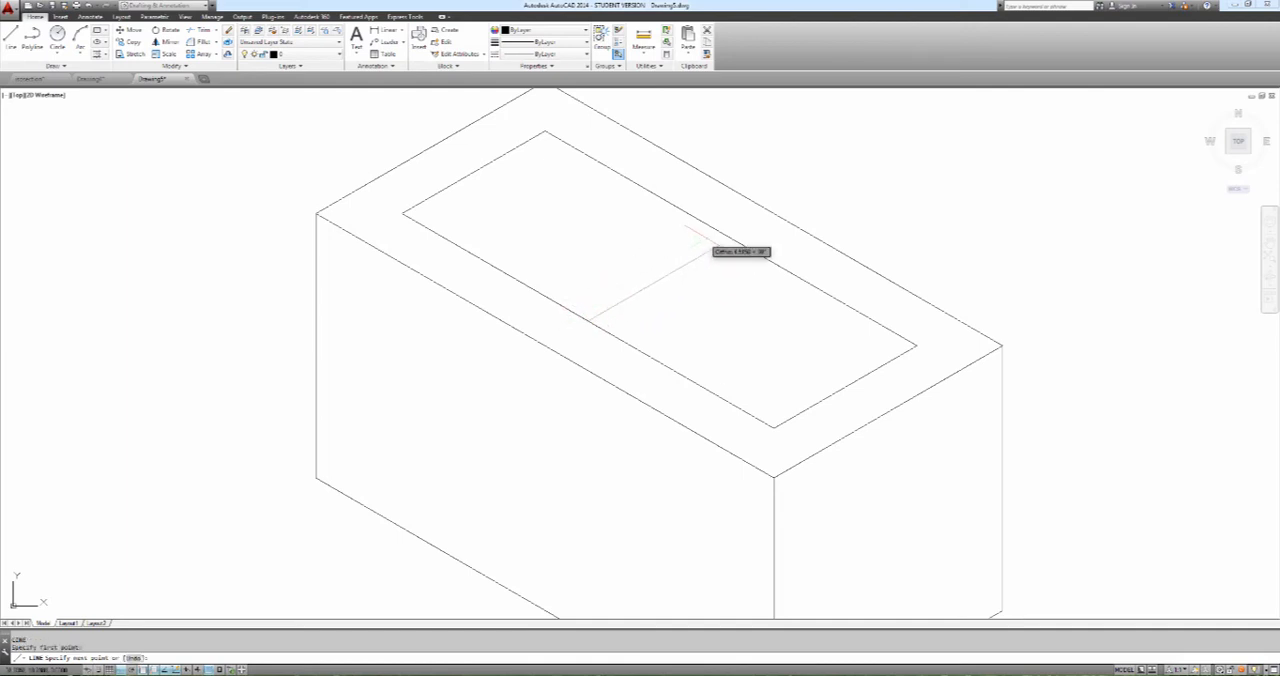
click(730, 238)
key(Return)
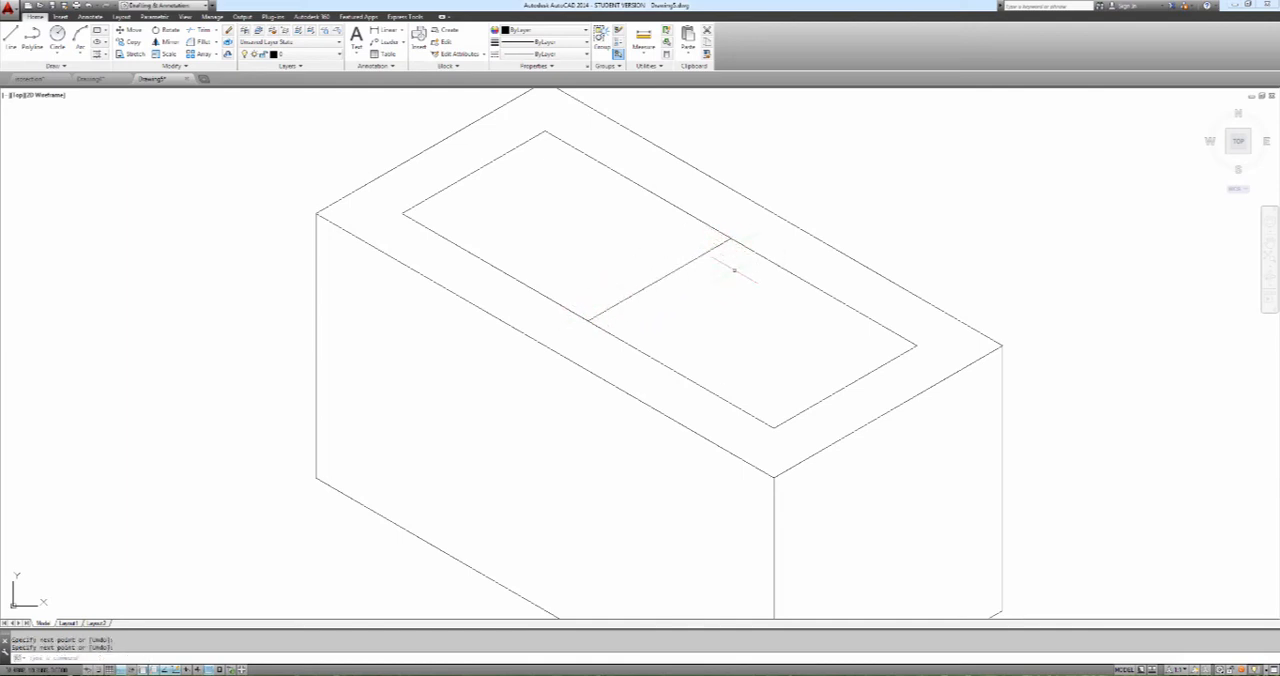
Copy the inset's middle cross line 0.75 units along the long isometric axis towards the short right side
text(copy)
key(Return)
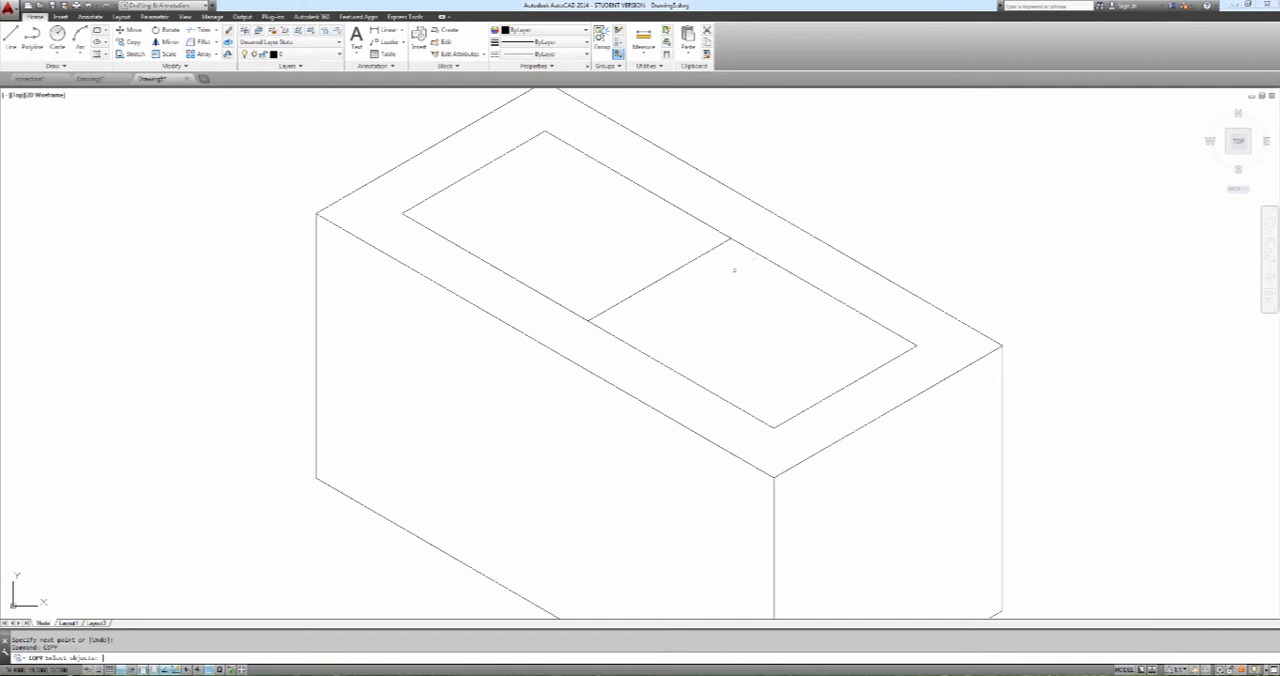
click(659, 279)
key(Return)
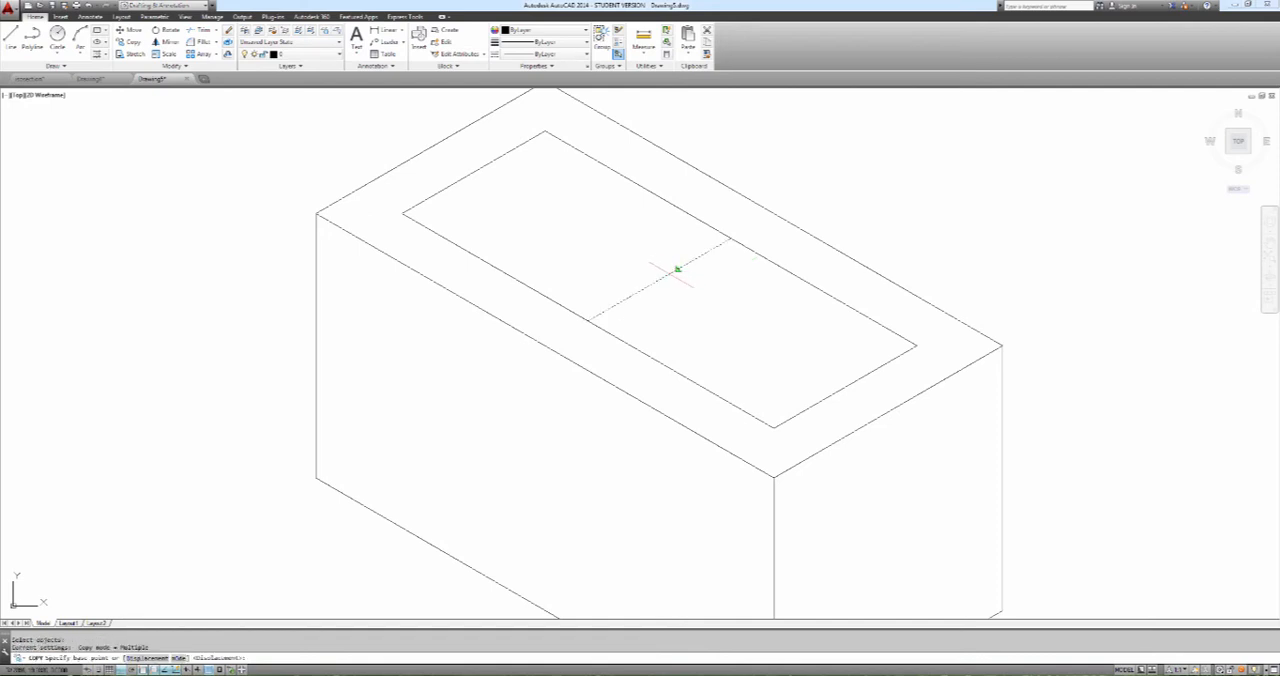
click(659, 279)
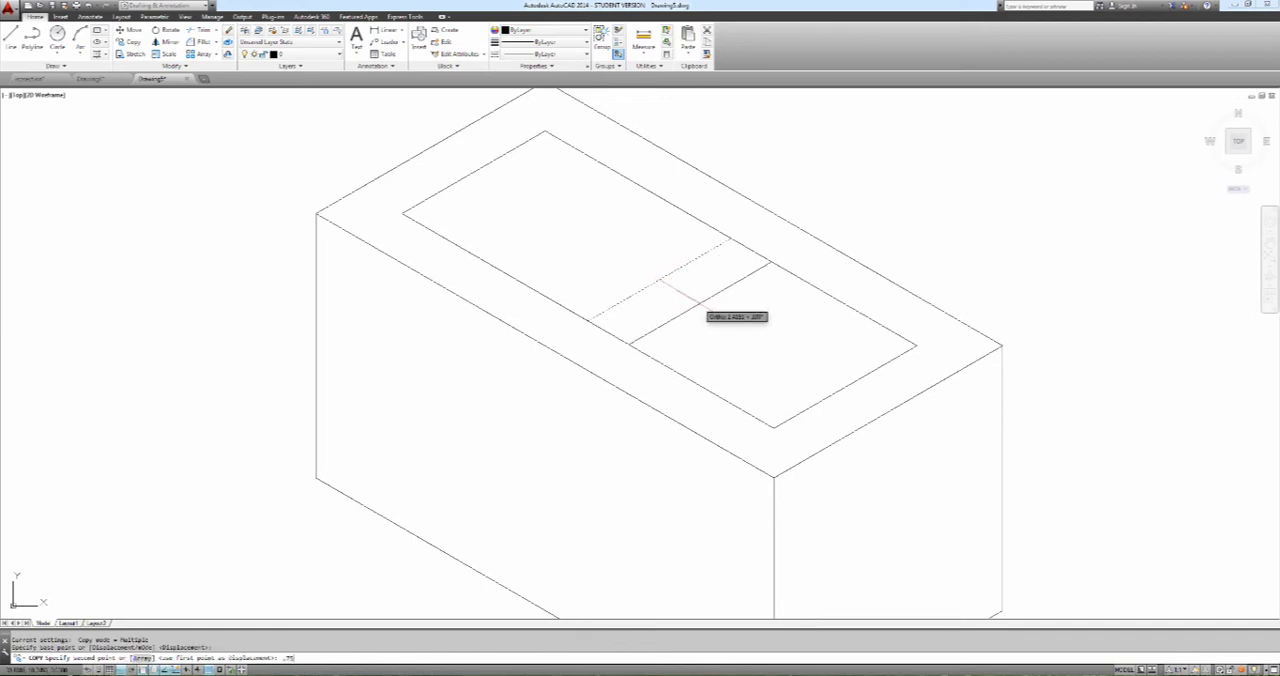
text(.75)
key(Return)
key(Escape)
Copy the inset's middle cross line 0.75 units along the long isometric axis towards the short left side
key(Return)
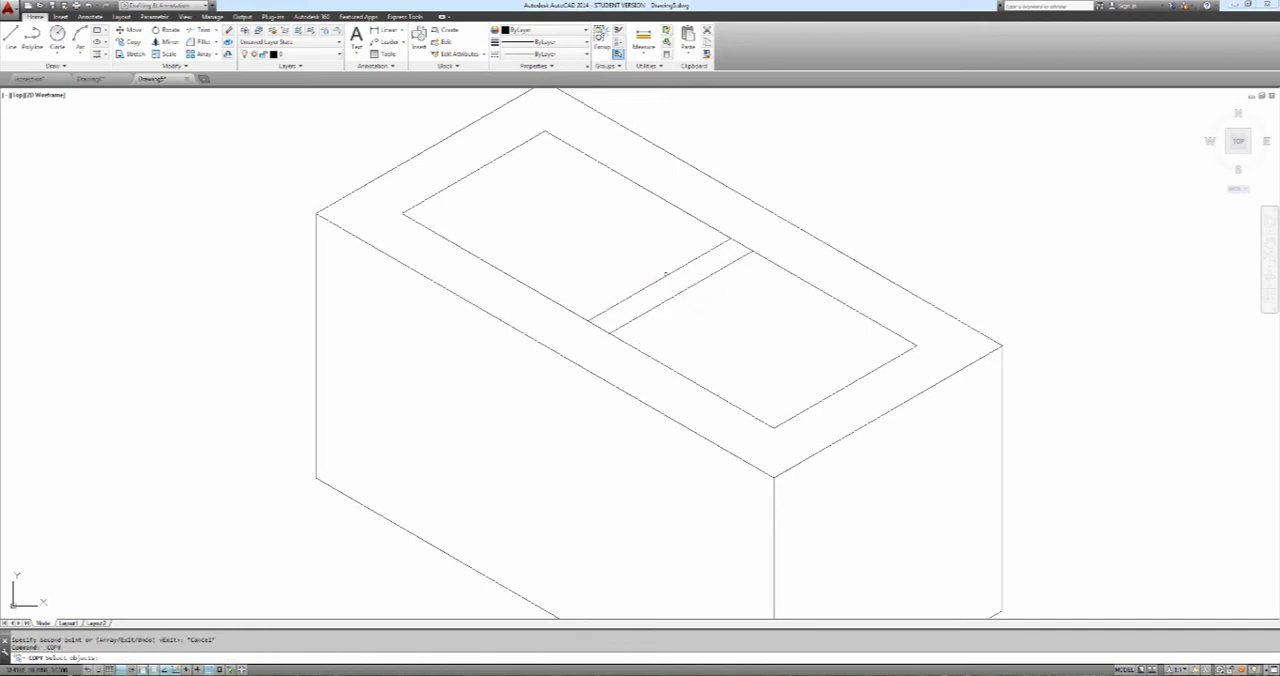
click(665, 275)
key(Return)
click(659, 280)
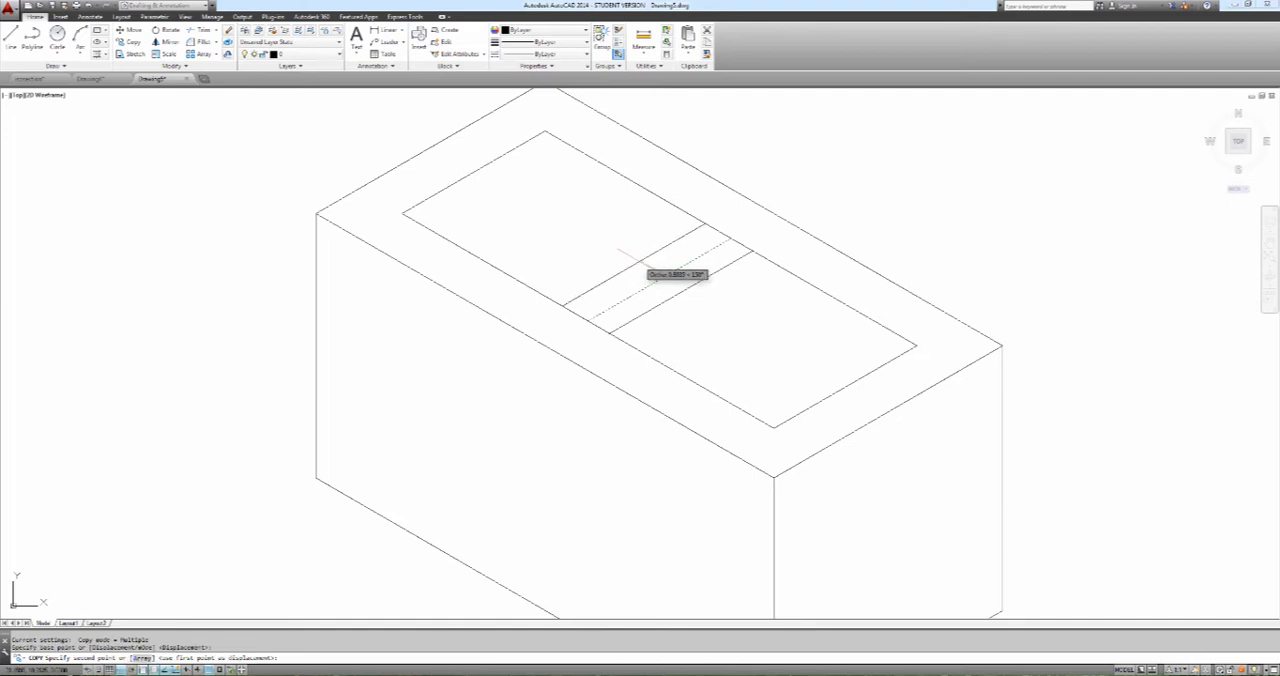
text(.75)
key(Return)
key(Escape)
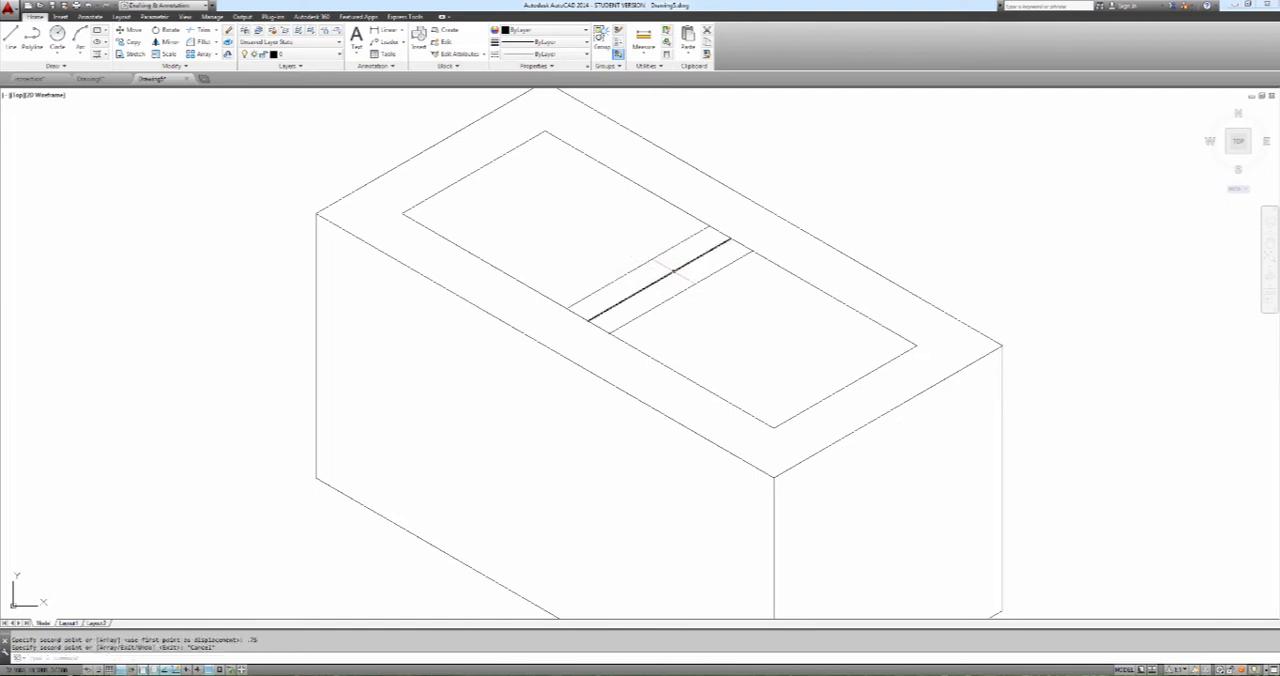
Erase the original middle cross line, keeping the two copies on either side of it
text(e)
key(Return)
click(672, 272)
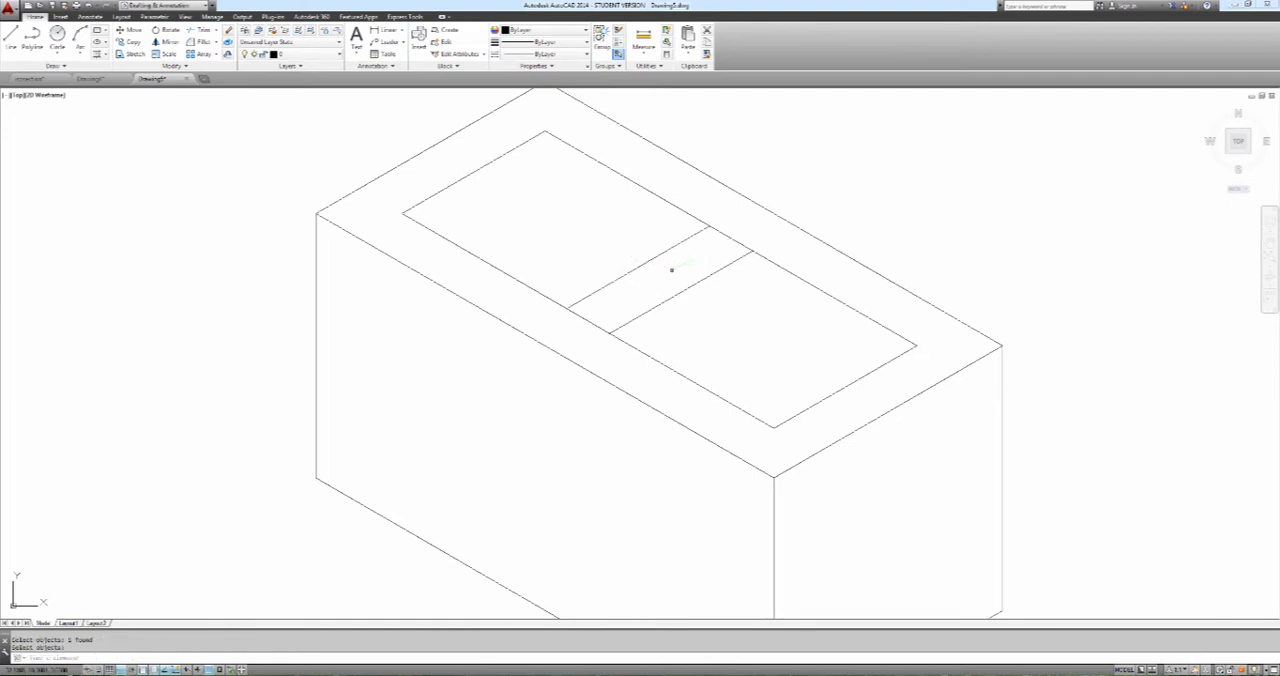
Trim the inset's long front and rear sides between the two cross lines to form two separate openings
text(tr)
key(Return)
key(Return)
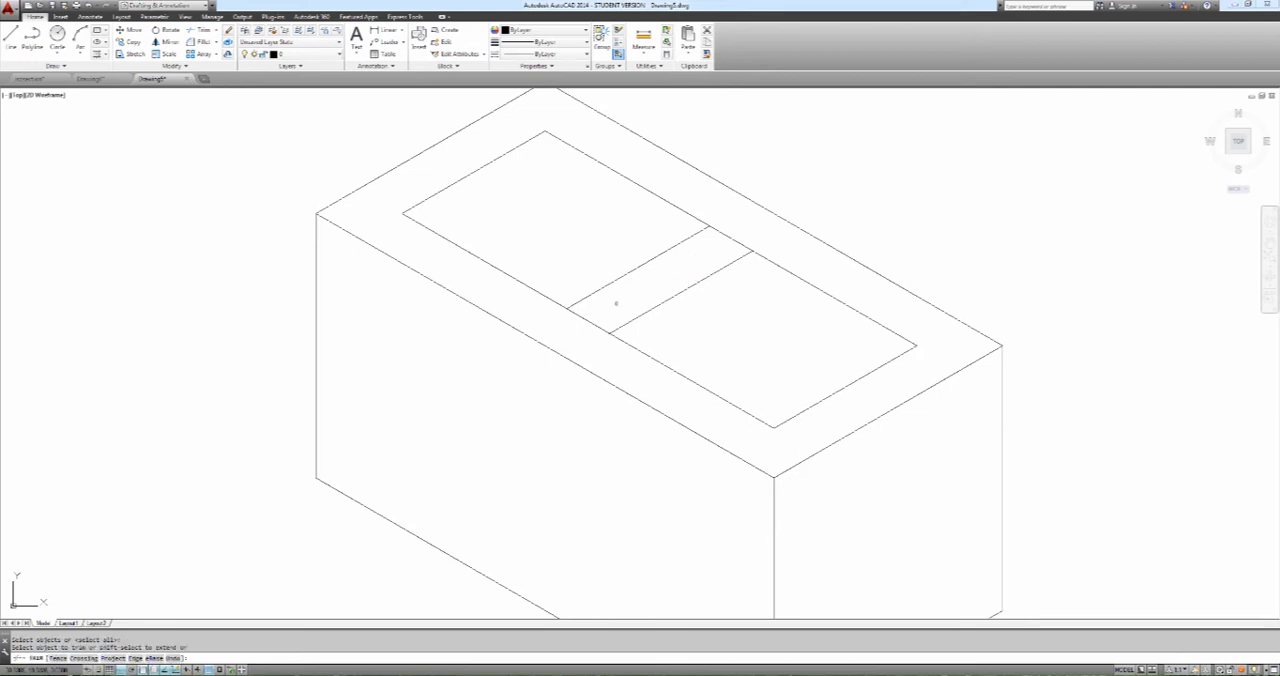
click(598, 320)
click(607, 312)
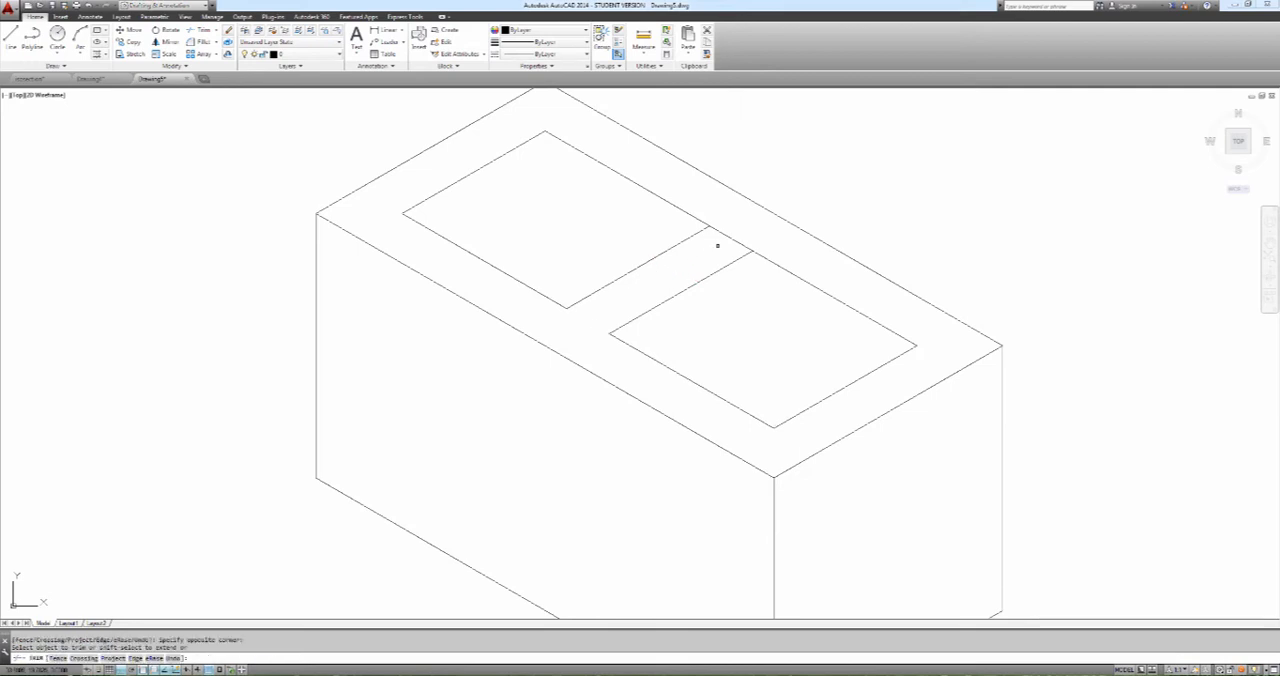
click(732, 238)
key(Escape)
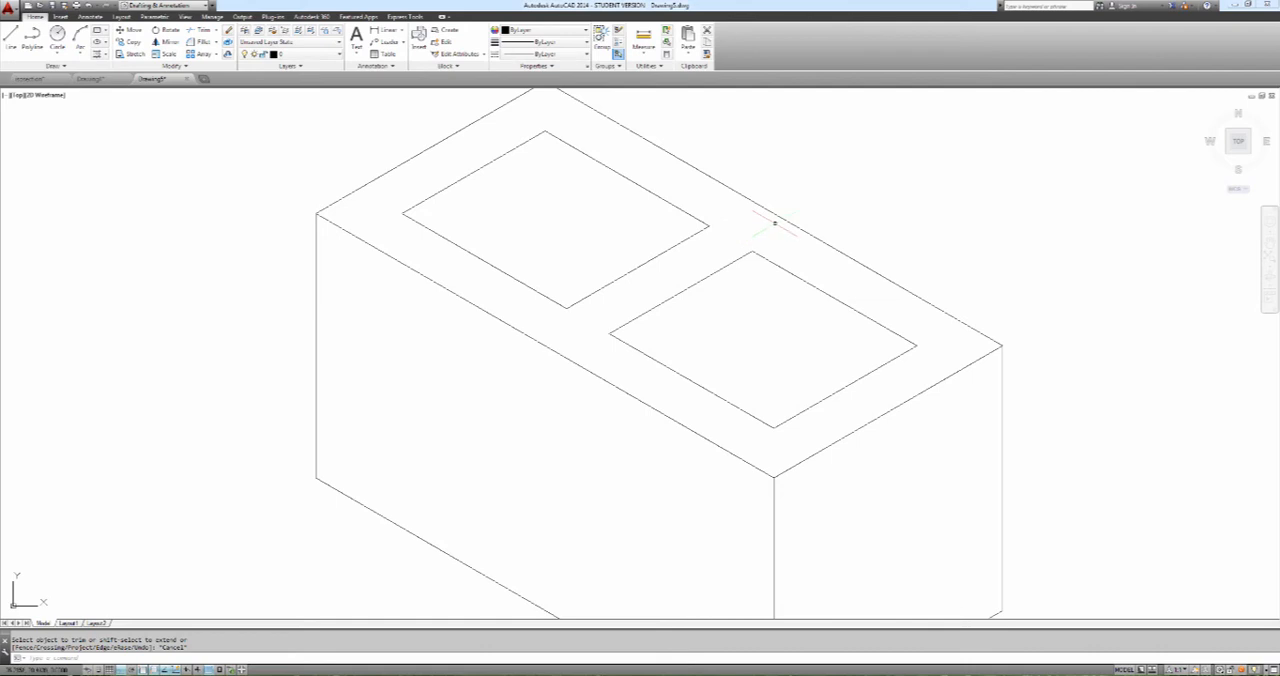
Draw a short vertical line down from the rear corner of each opening, using the right isoplane
scroll(775, 223, down, 5)
scroll(790, 210, up, 4)
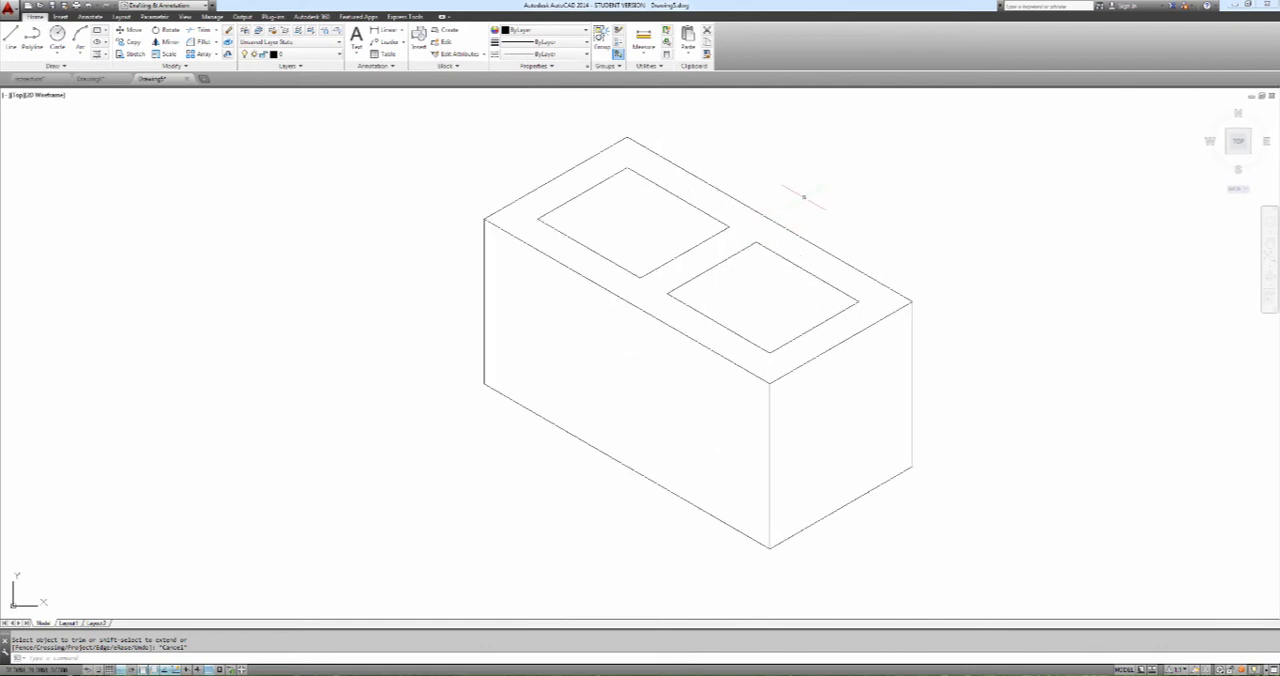
text(l)
key(Return)
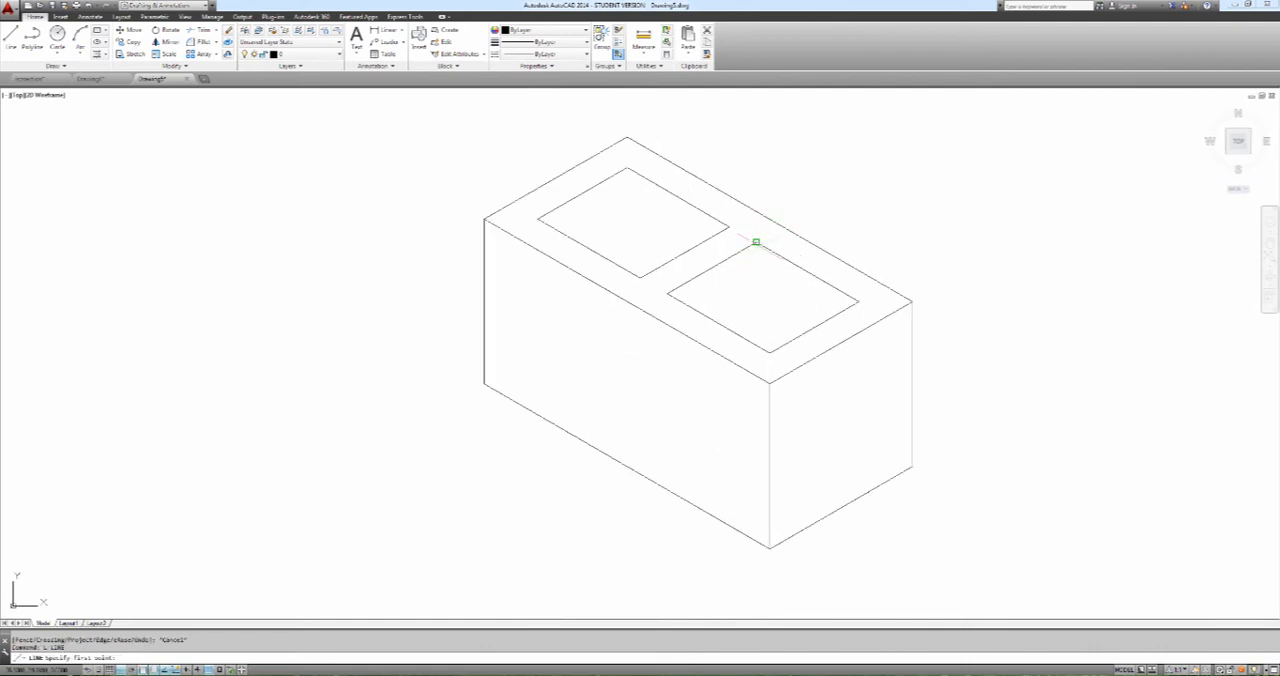
click(756, 242)
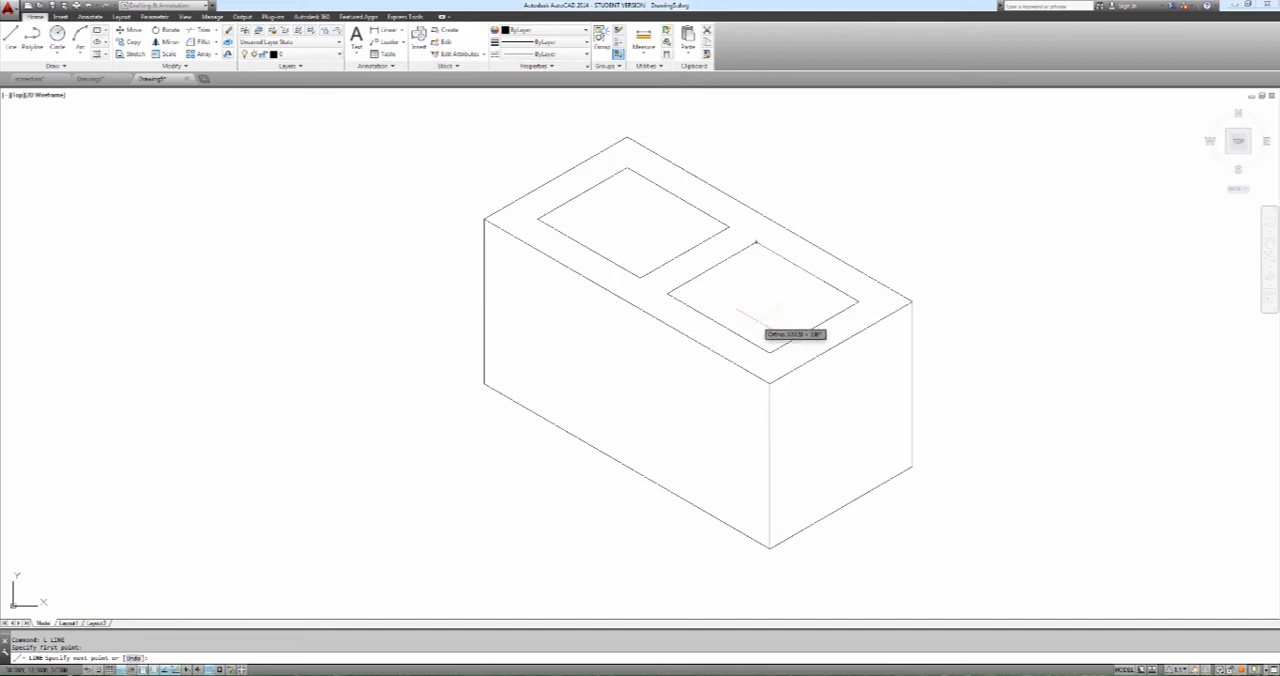
key(F5)
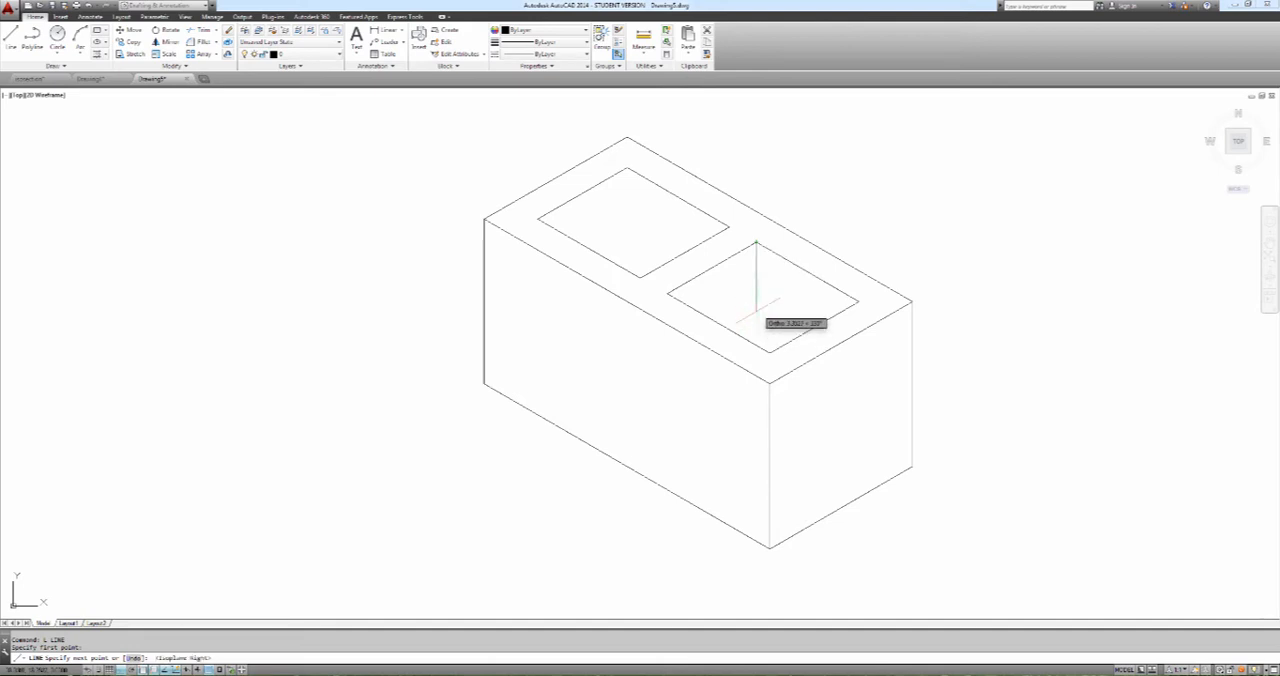
click(757, 319)
key(Return)
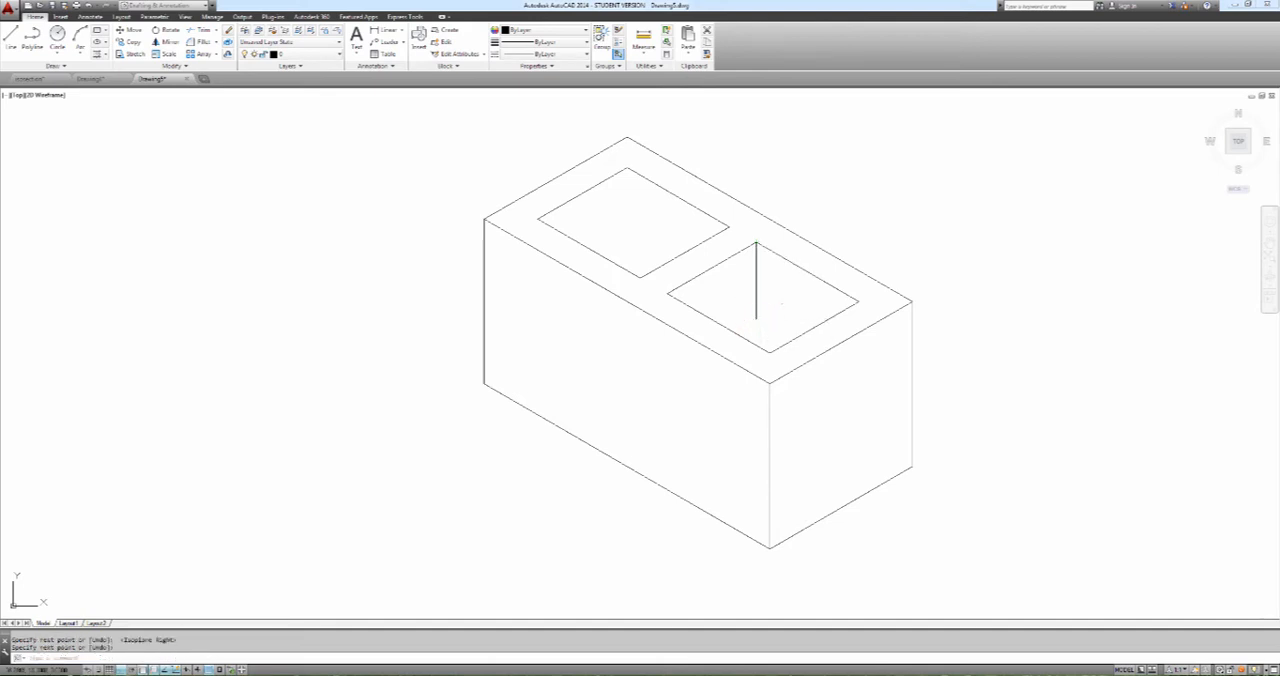
key(Return)
click(628, 169)
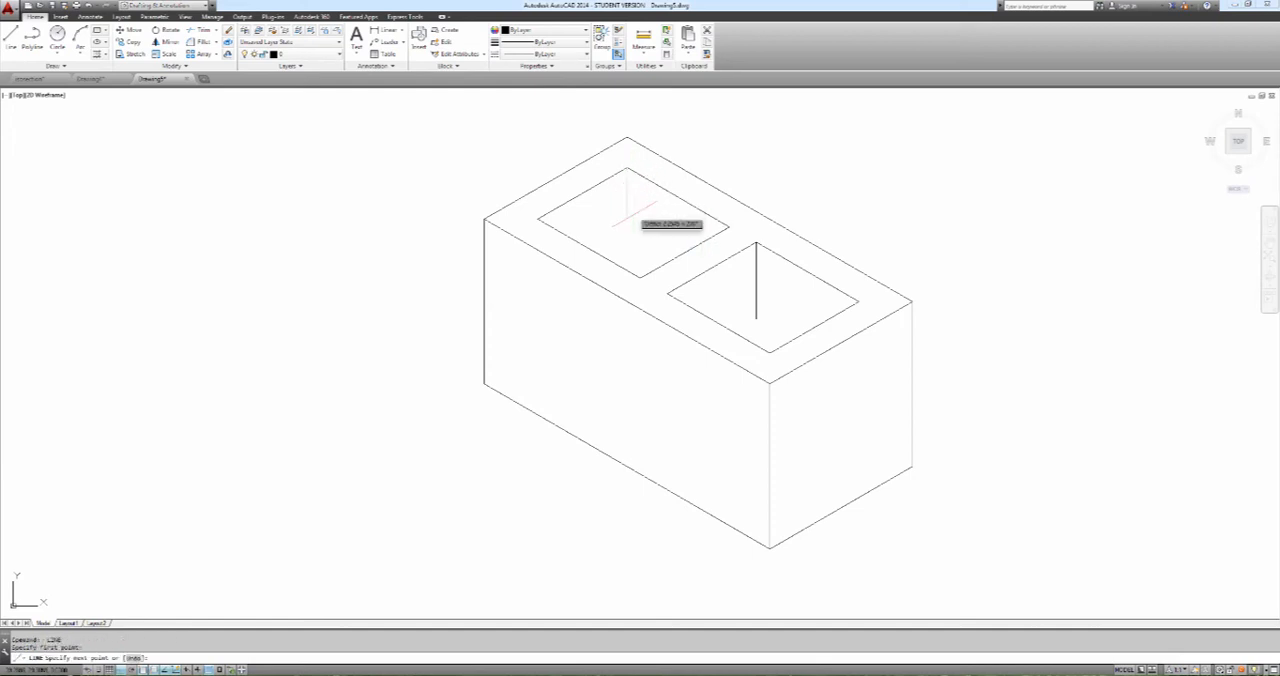
key(Escape)
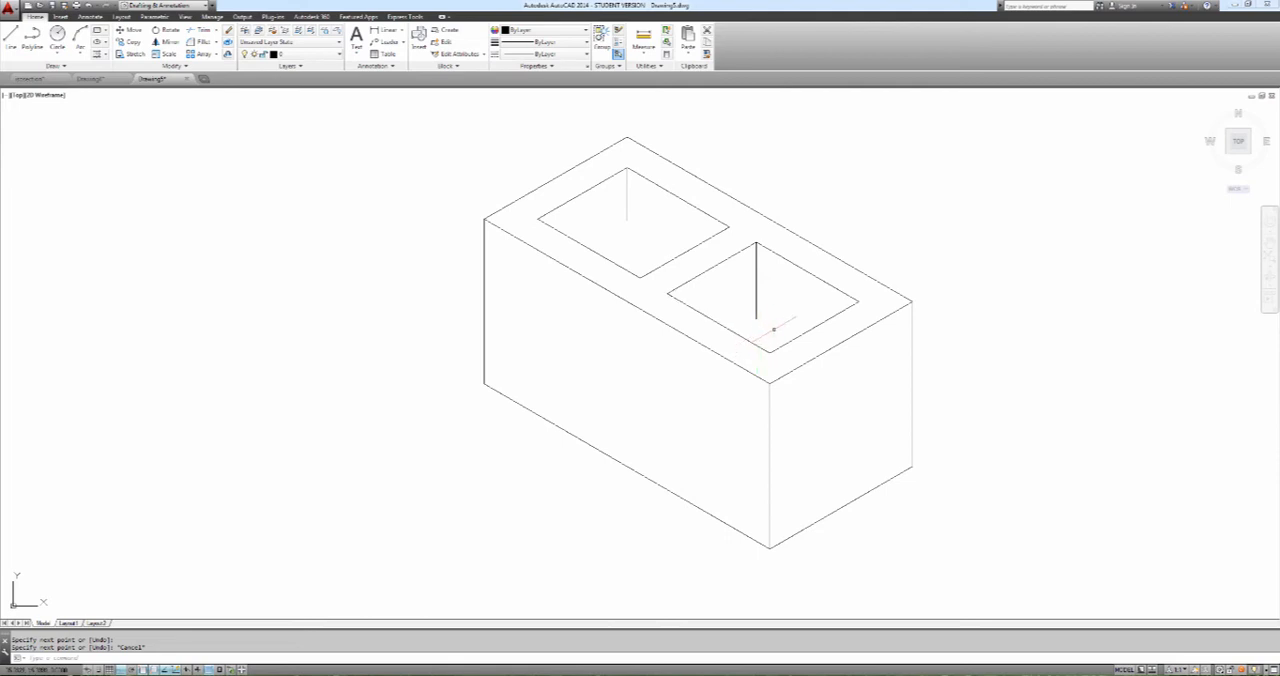
Extend both vertical corner lines down to the front edges of their openings
text(ex)
key(Return)
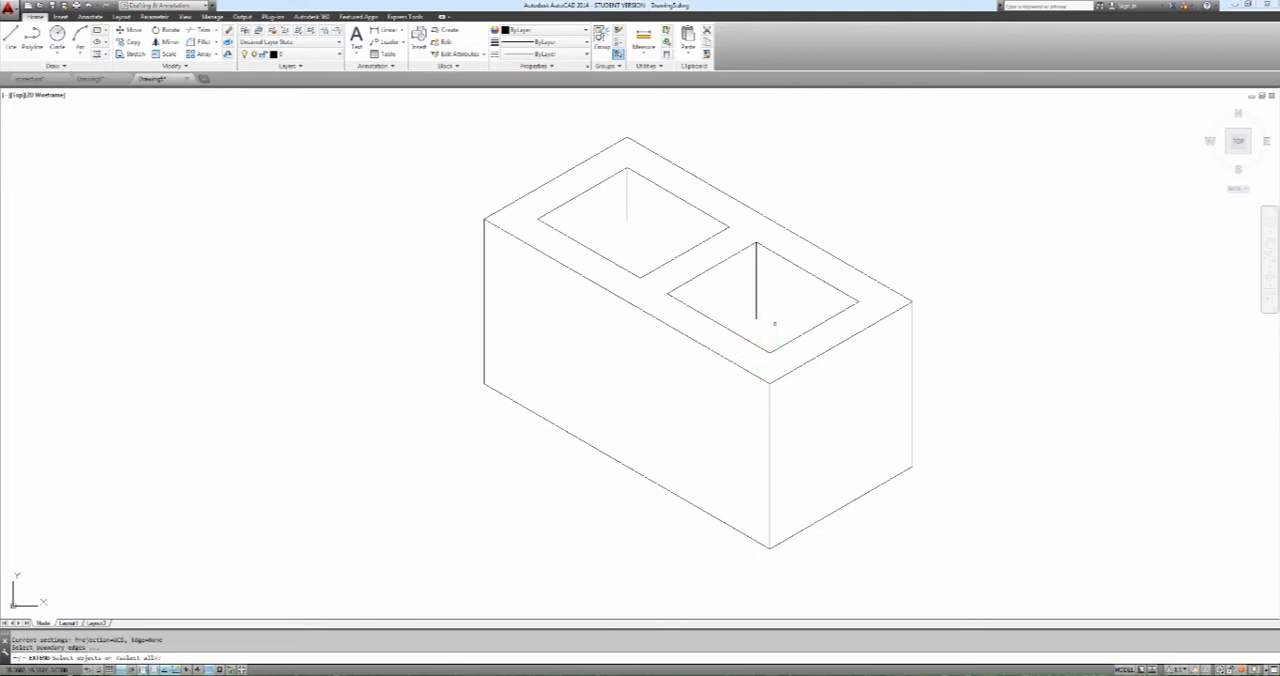
key(Return)
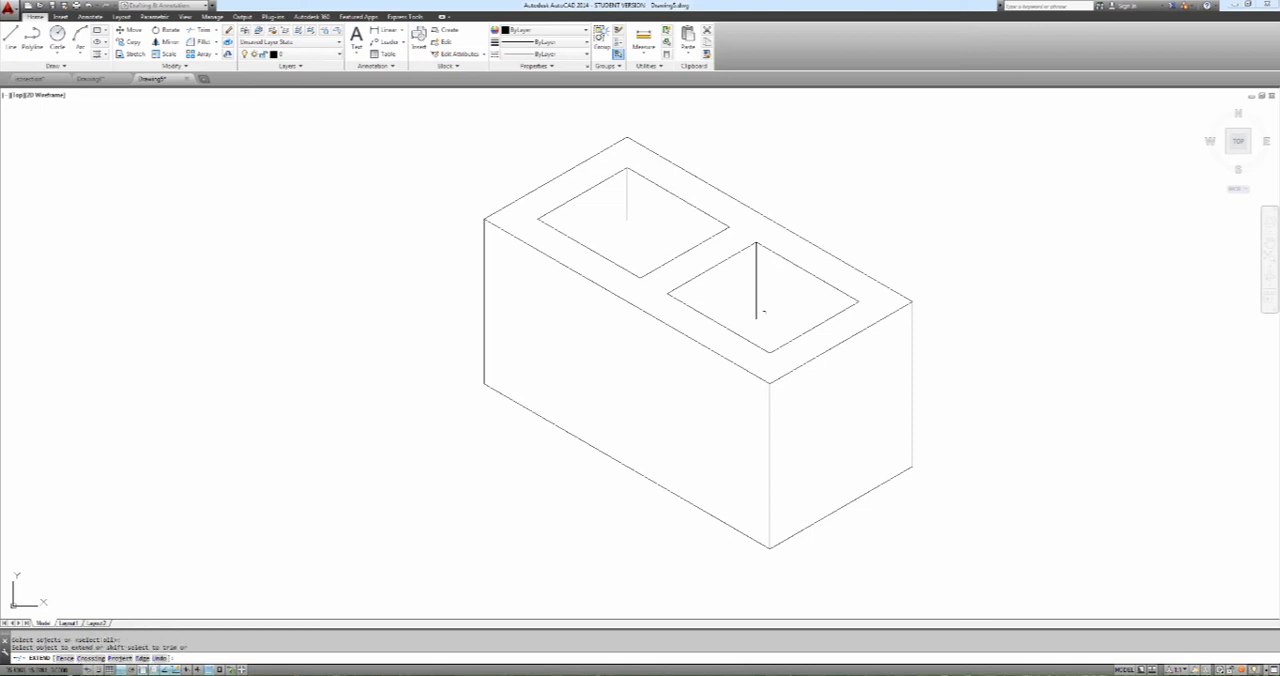
click(756, 313)
click(628, 214)
key(Escape)
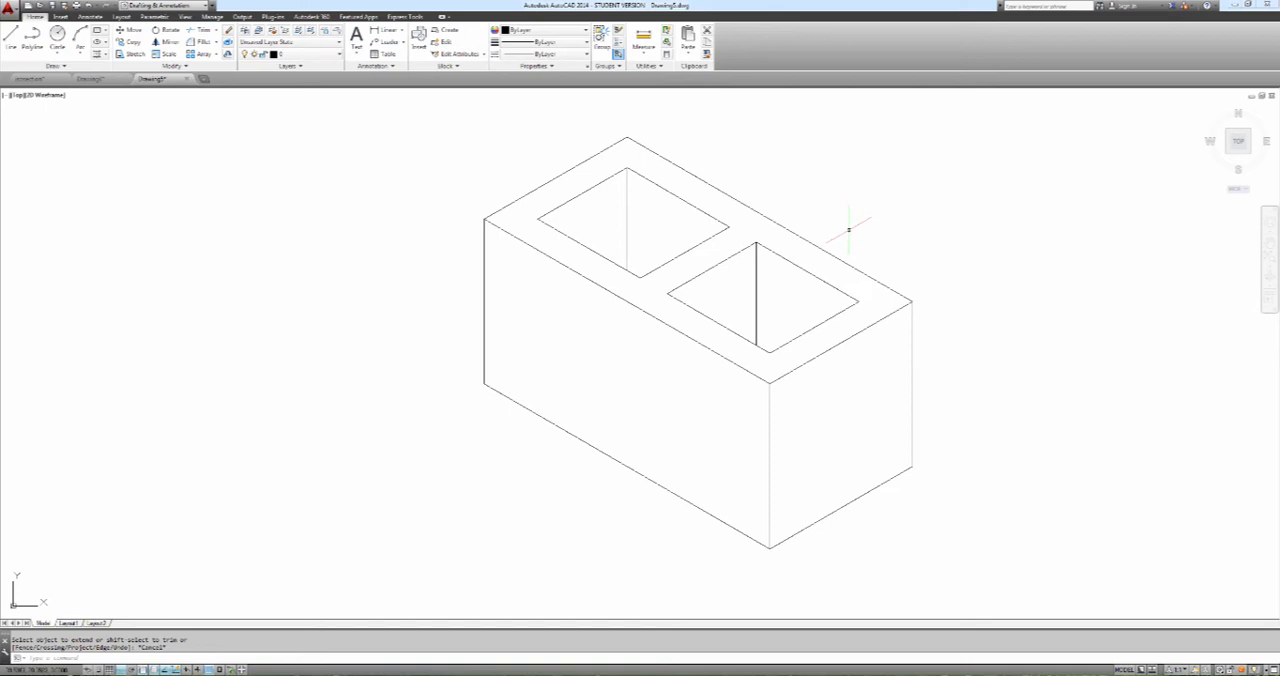
Switch to the Word assignment document, examine the coloured Stone Parapet @ Roof isometric, and return to AutoCAD
scroll(848, 229, down, 4)
scroll(848, 229, up, 2)
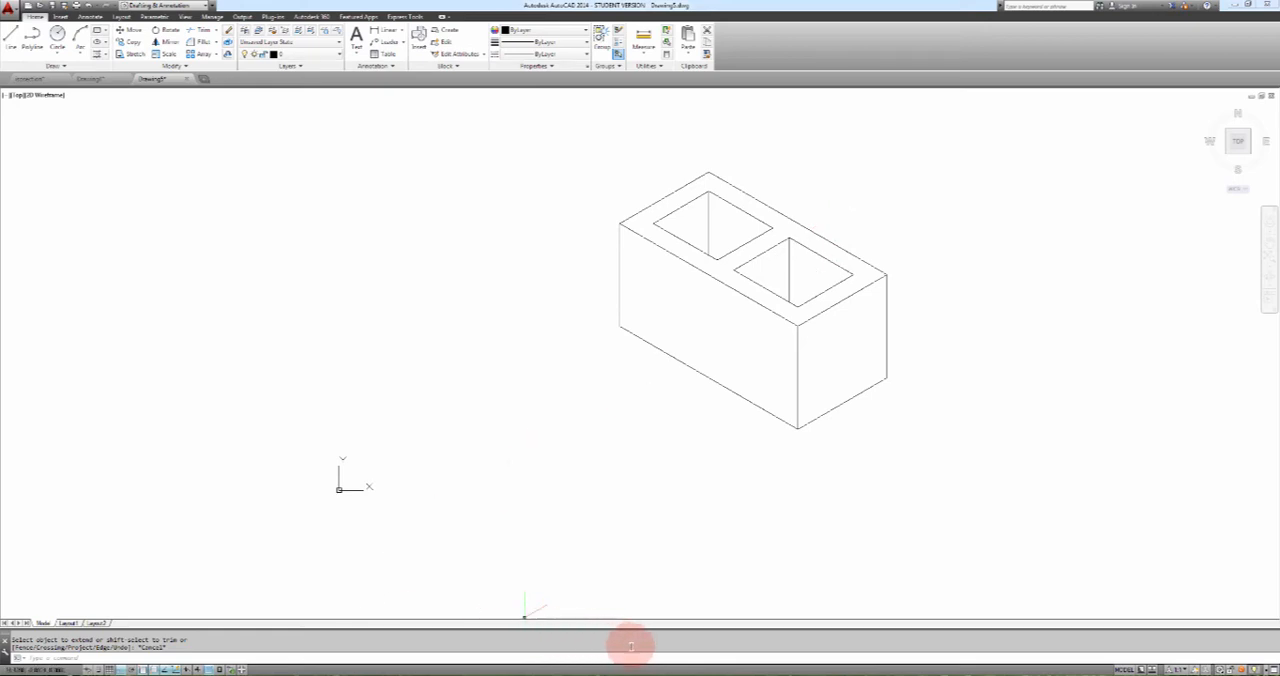
click(657, 663)
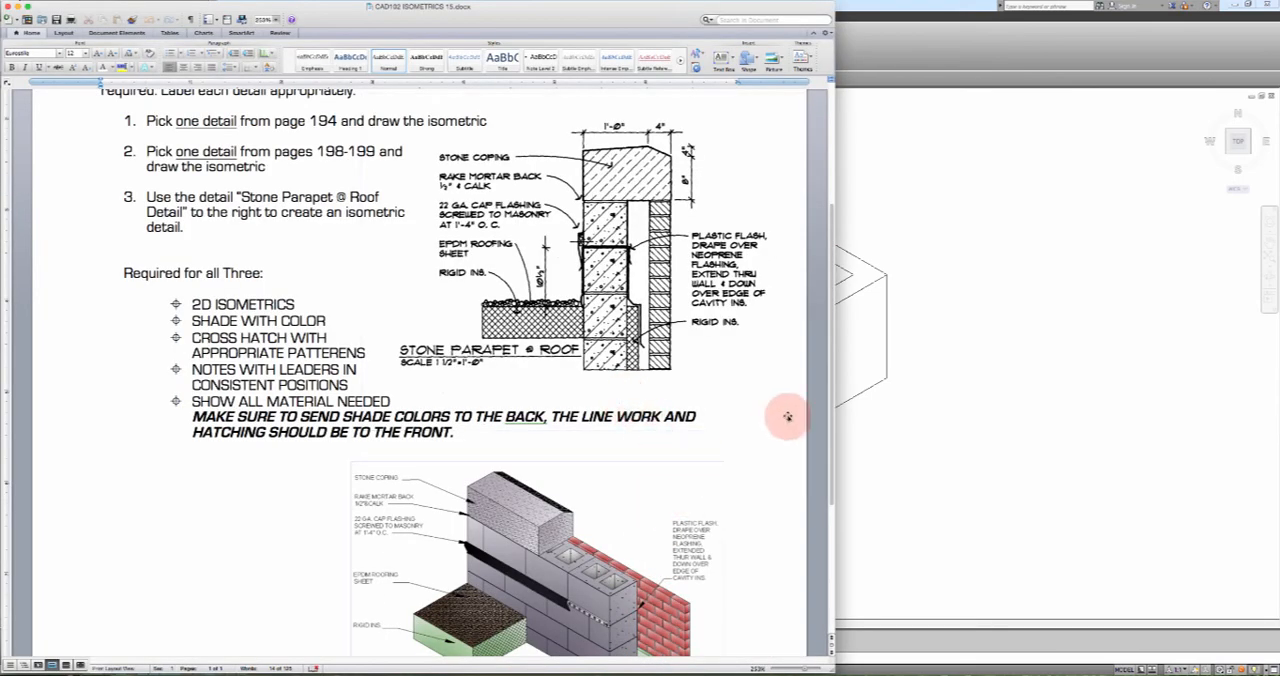
scroll(831, 437, down, 3)
click(676, 511)
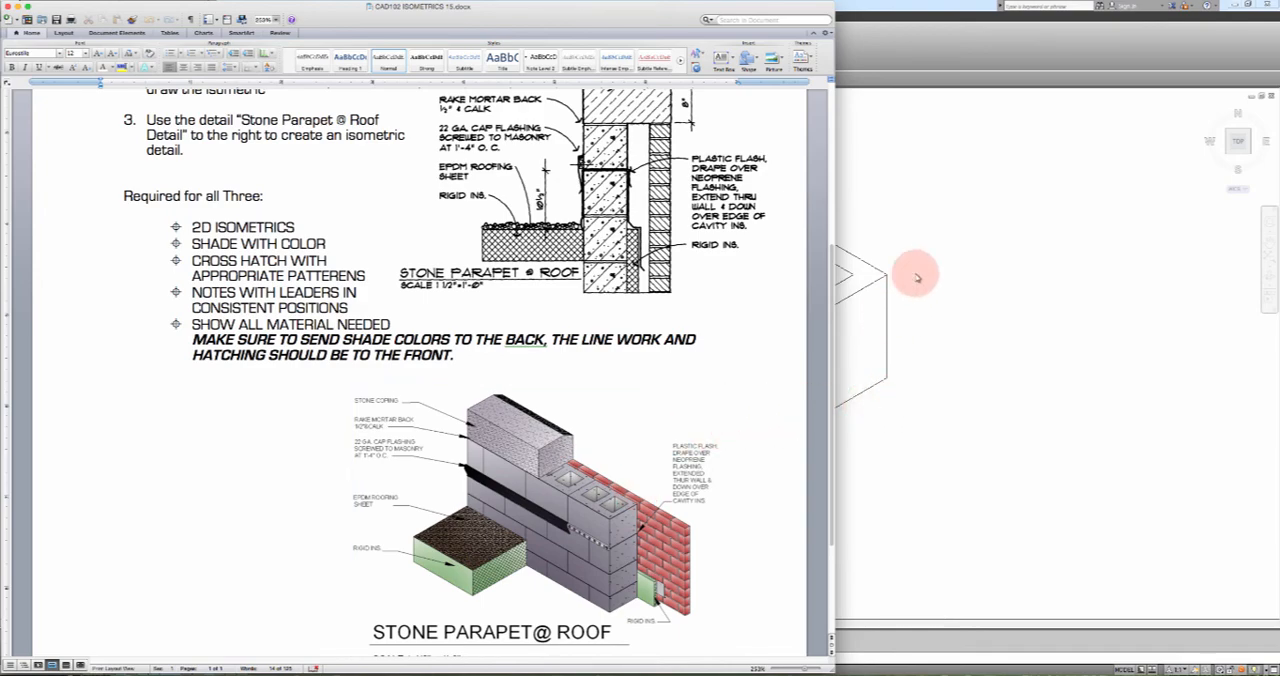
click(1002, 42)
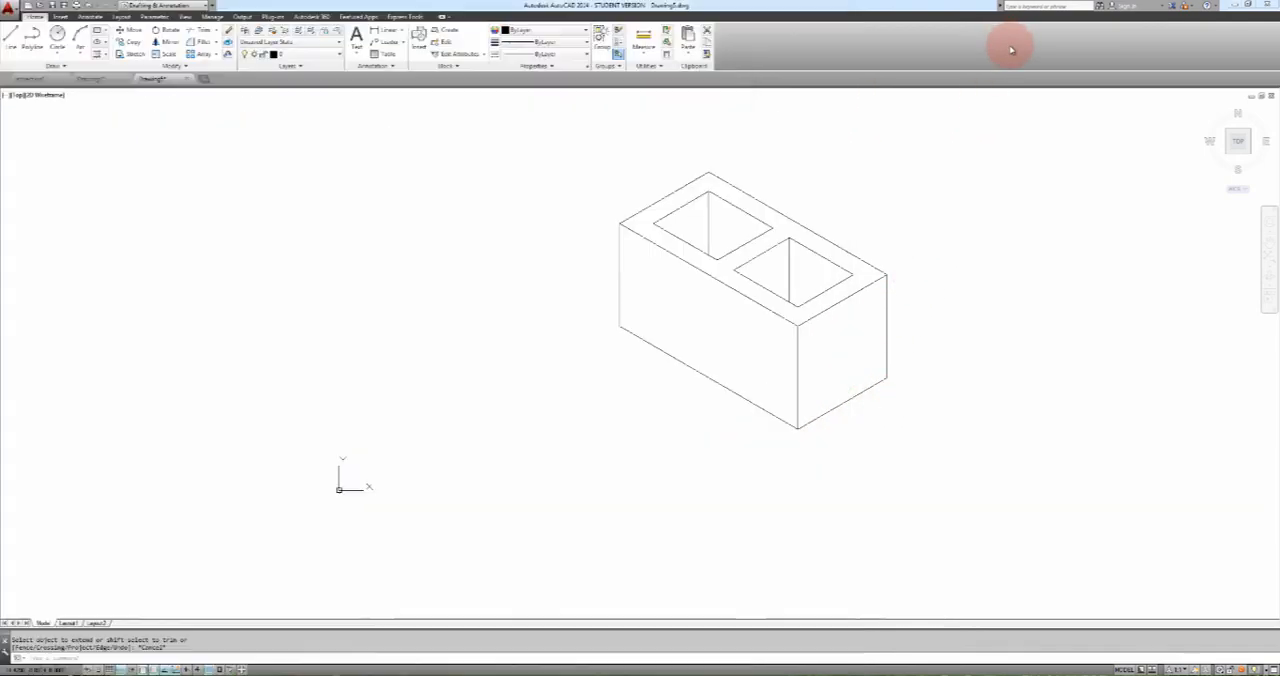
click(1010, 4)
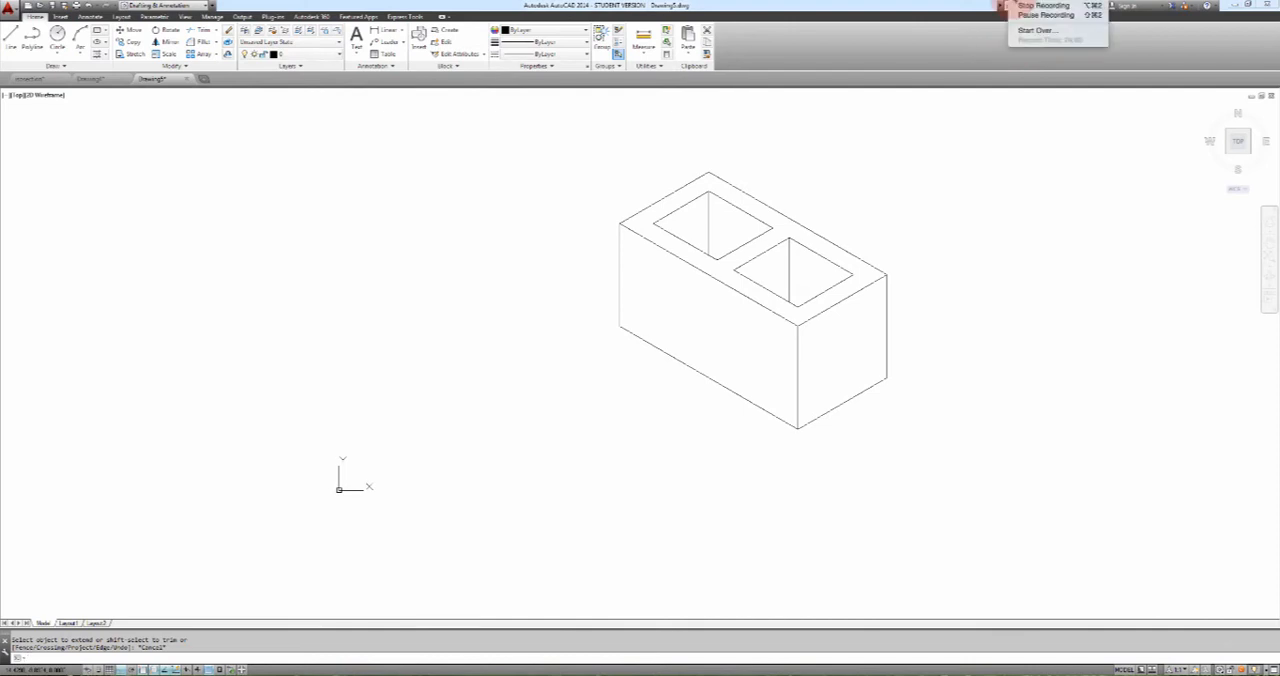
click(1033, 16)
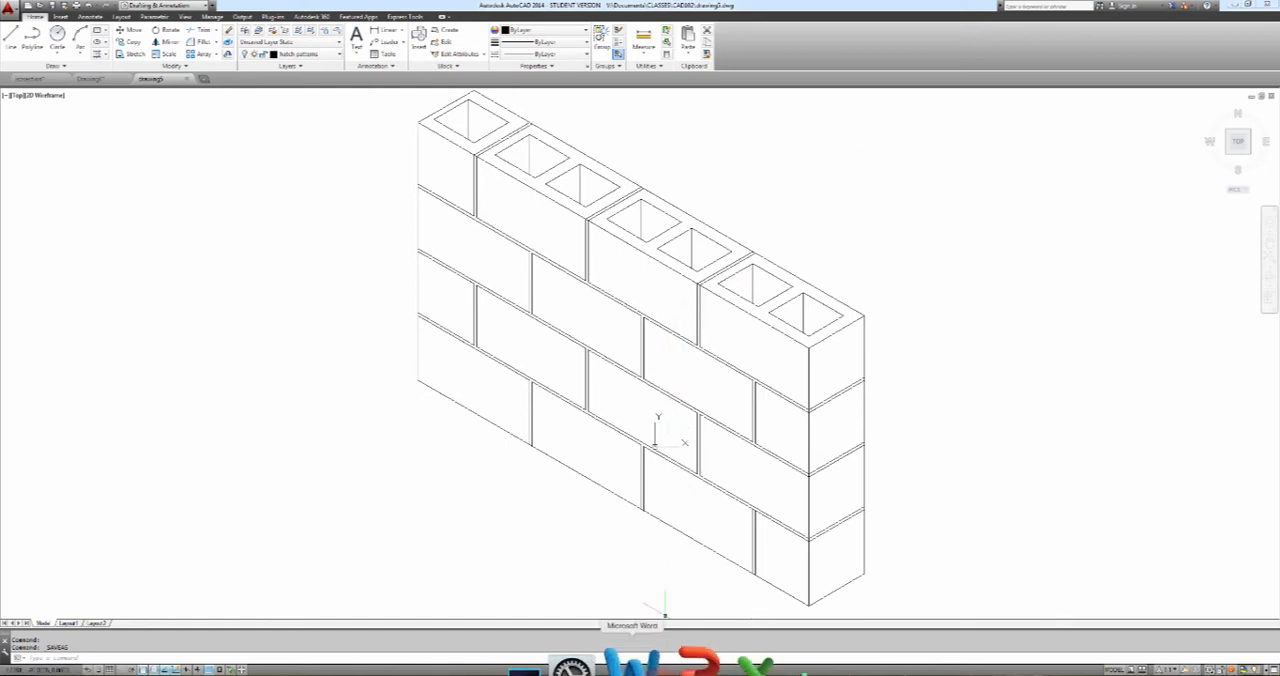
Compare the AutoCAD block wall with the Stone Parapet @ Roof isometric and section detail in the Word assignment document
click(634, 664)
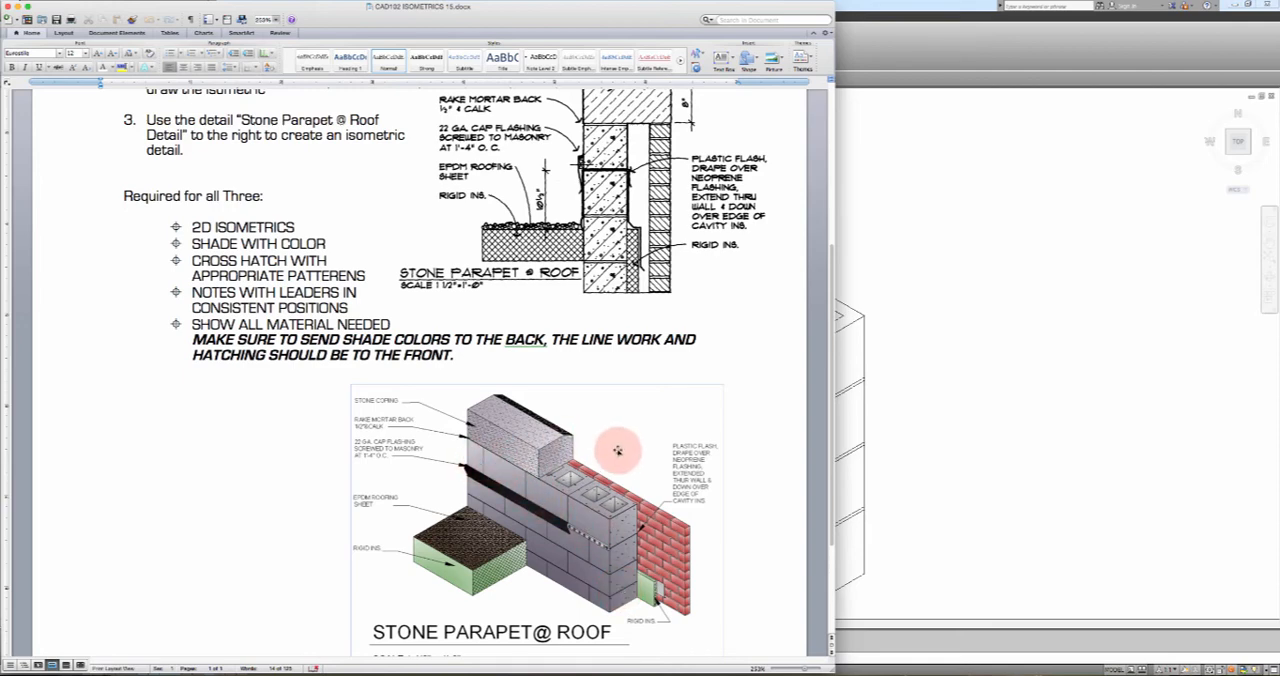
click(918, 460)
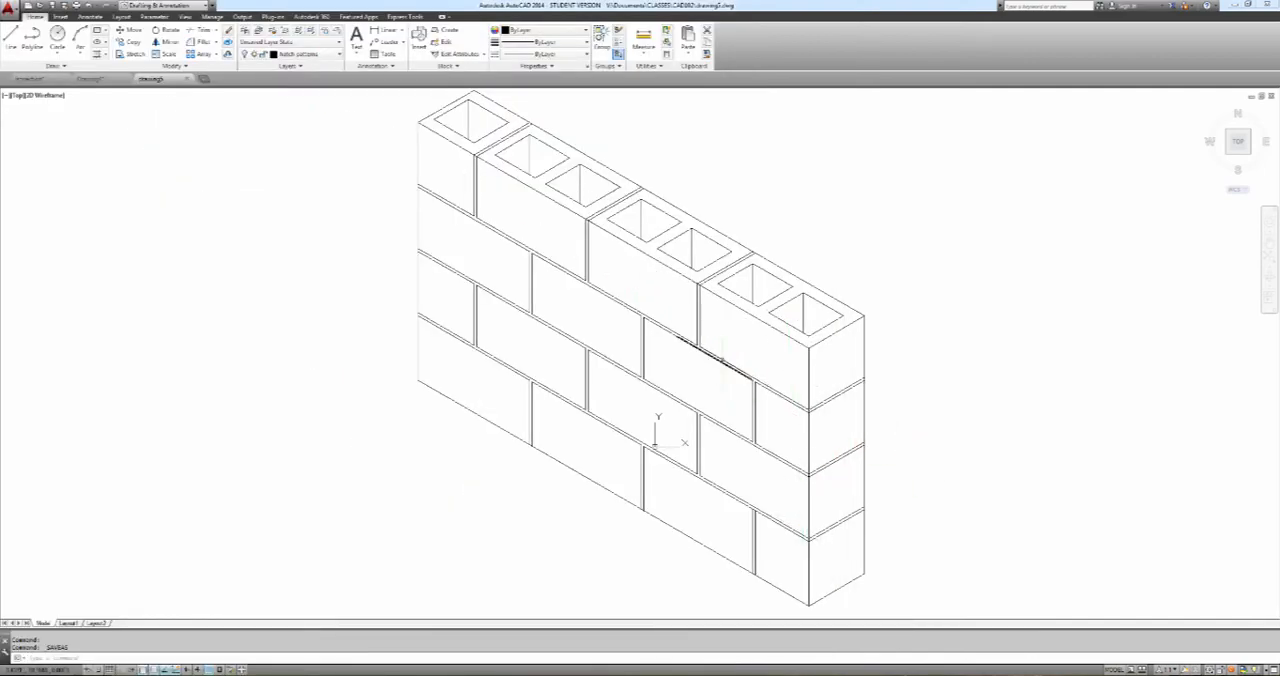
click(623, 662)
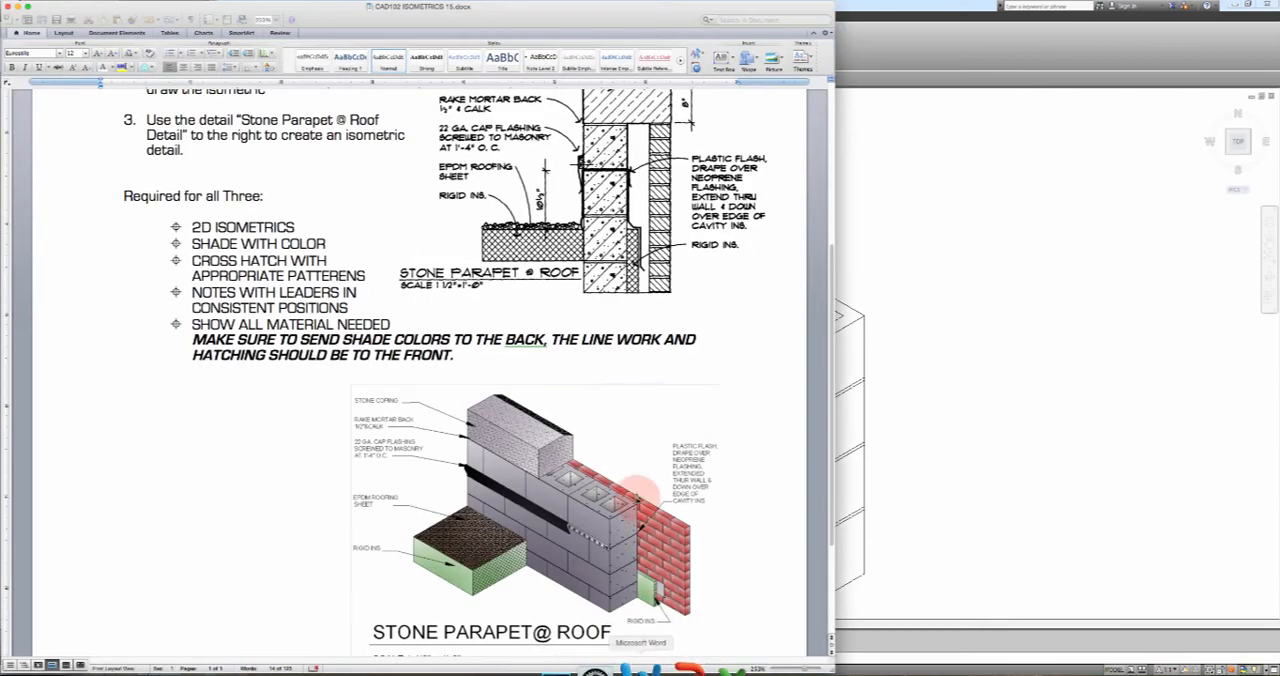
click(603, 345)
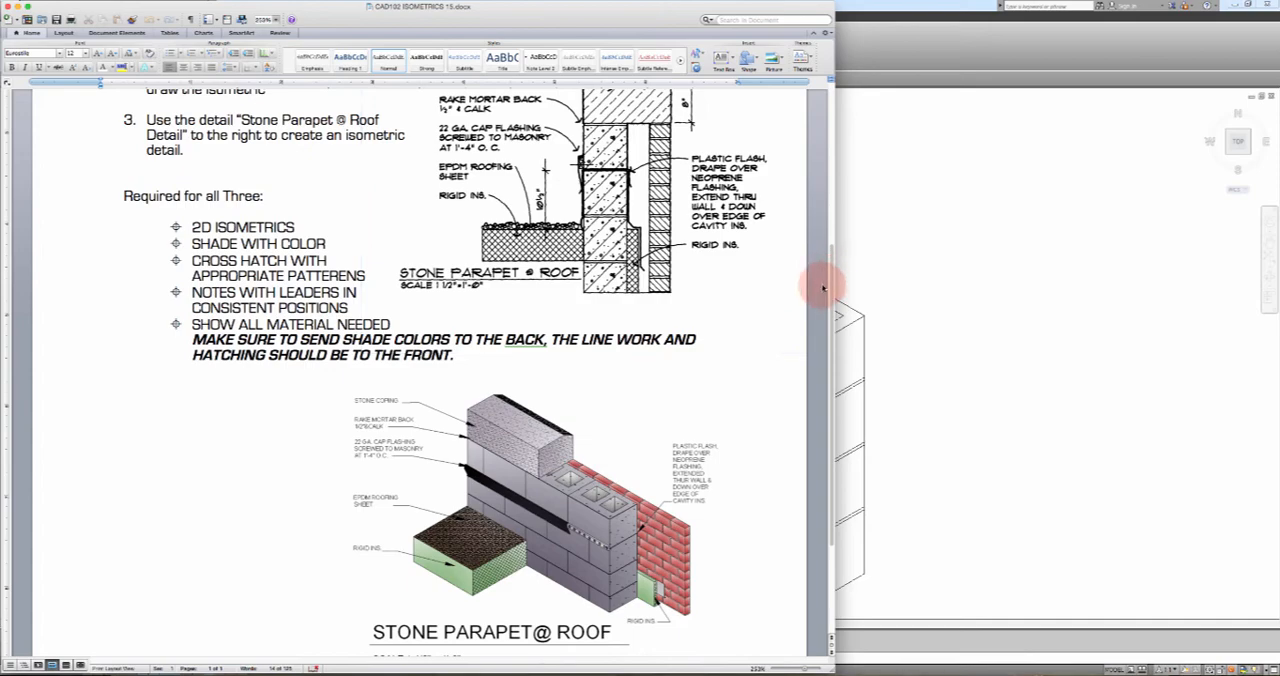
scroll(830, 250, up, 5)
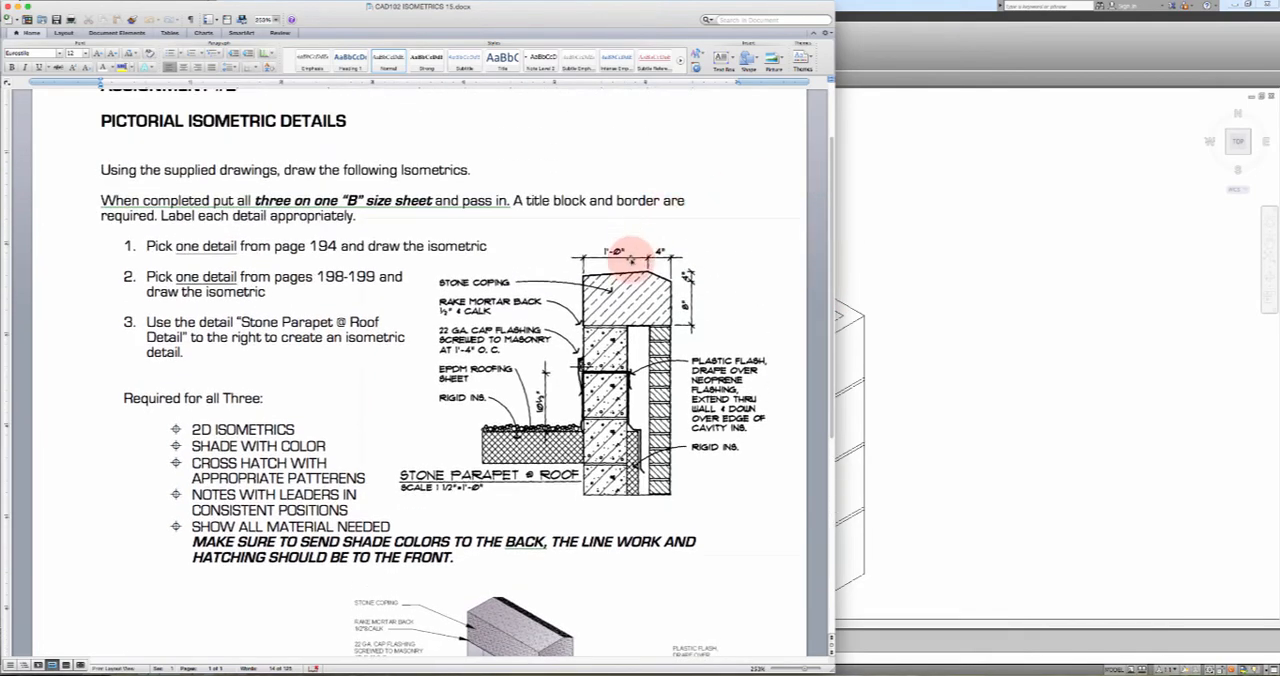
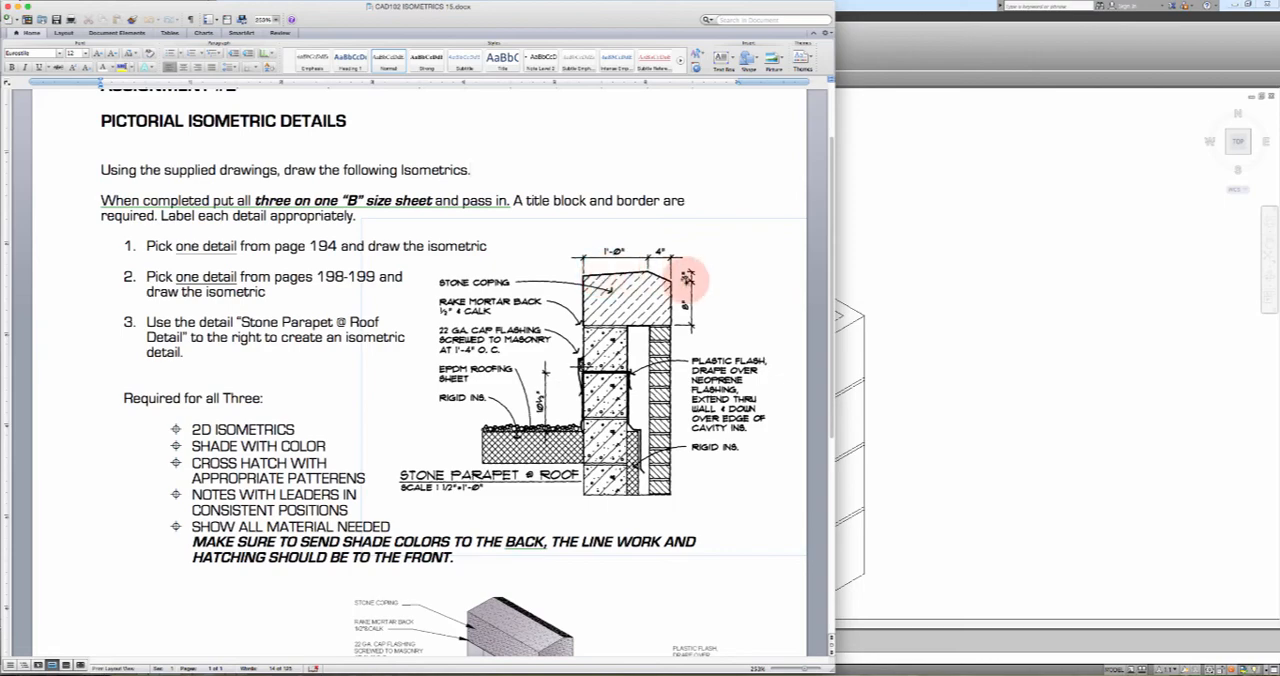
Recheck the stone coping in the Word document's parapet section and coloured isometric, and return to the AutoCAD block wall
click(871, 297)
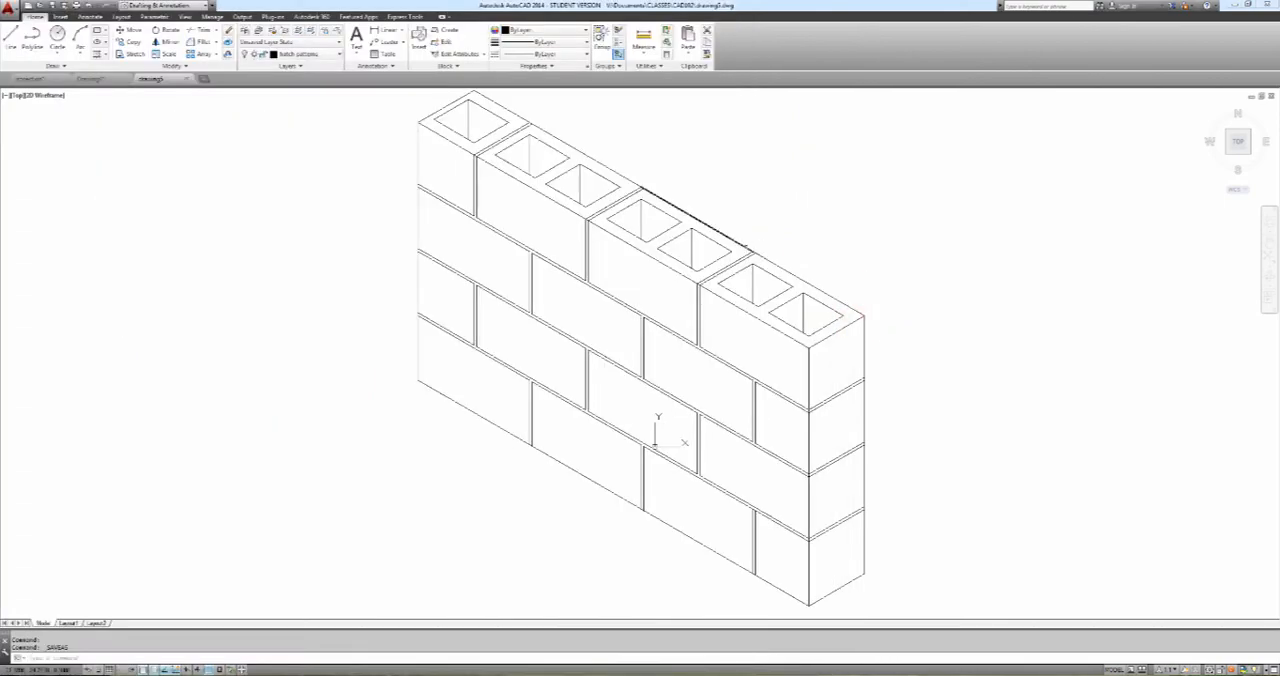
mouse_move(720, 226)
middle_down()
mouse_move(734, 271)
mouse_move(710, 262)
middle_up()
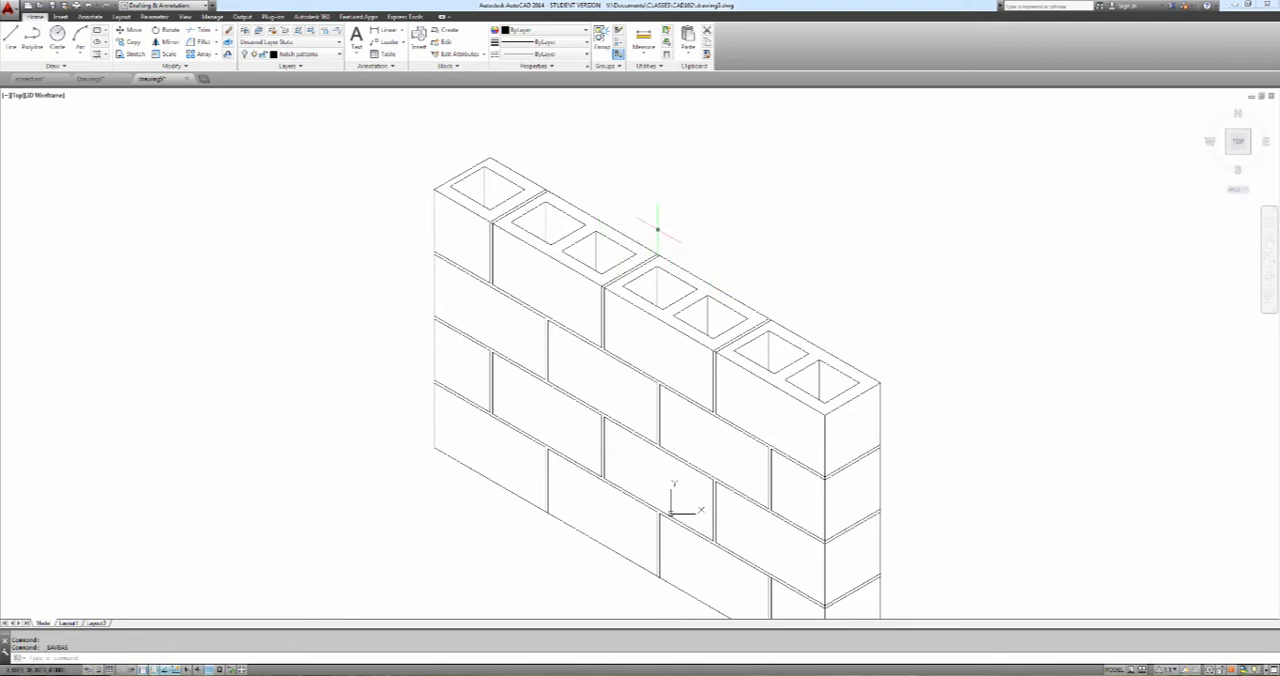
click(14, 38)
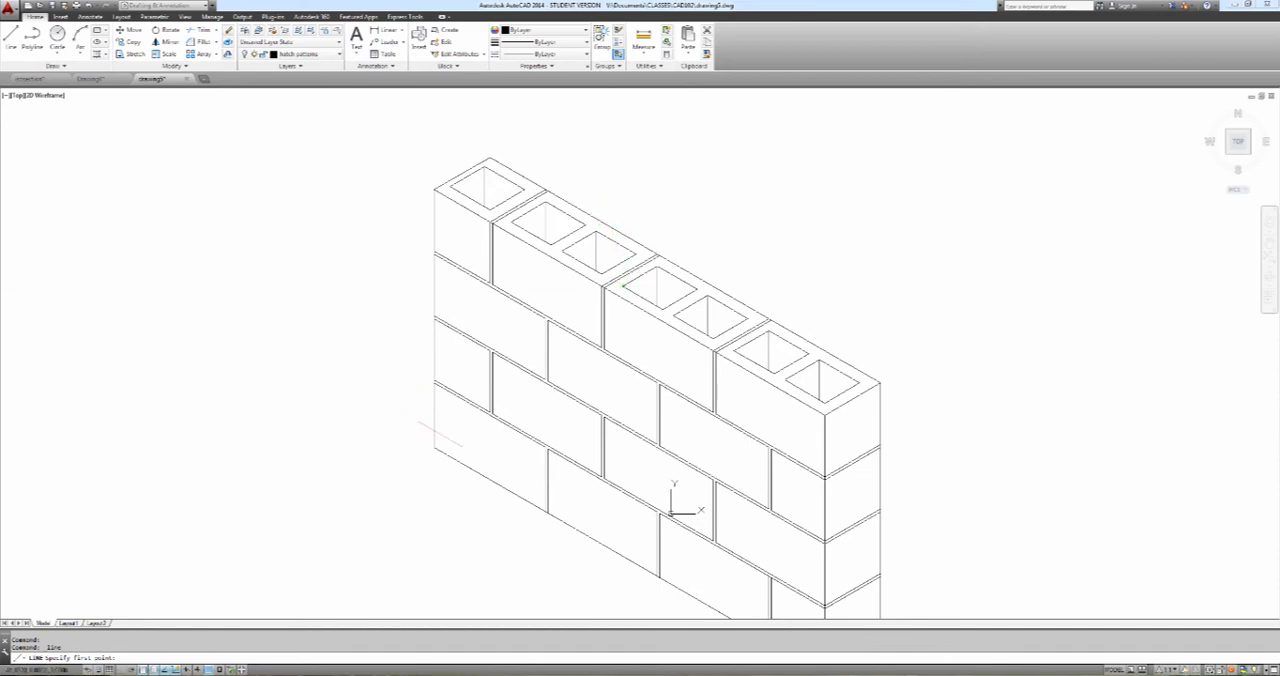
click(645, 662)
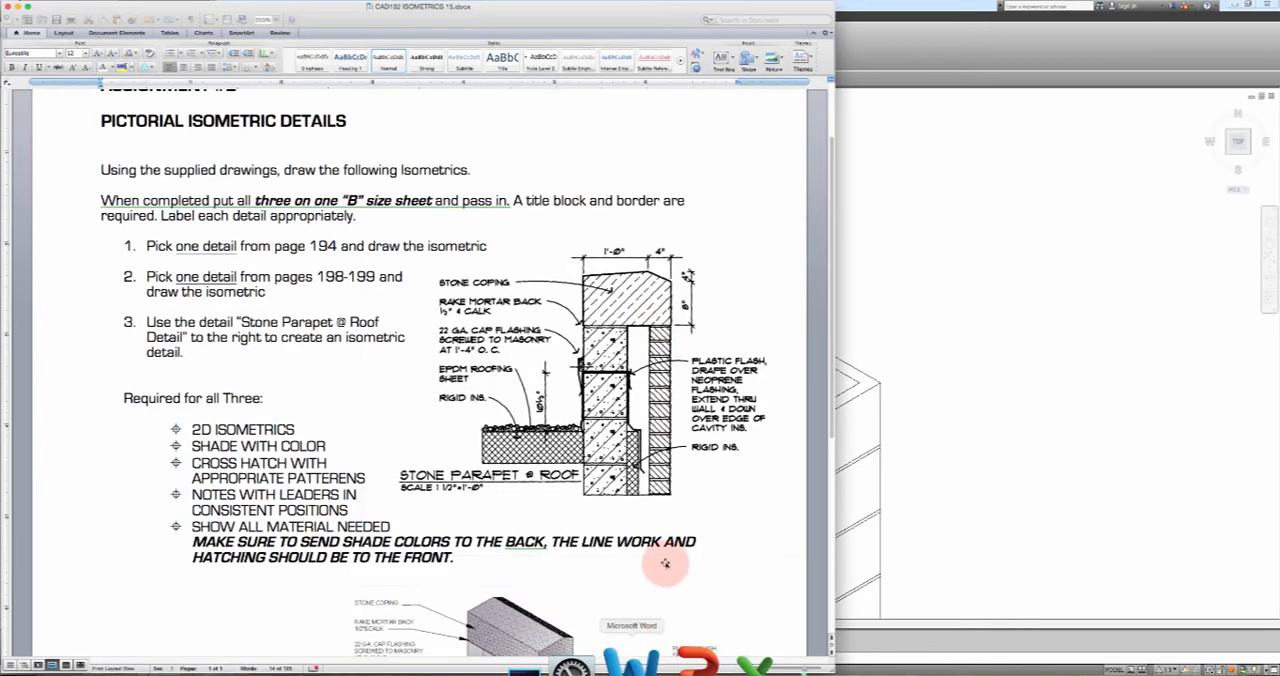
scroll(652, 455, down, 5)
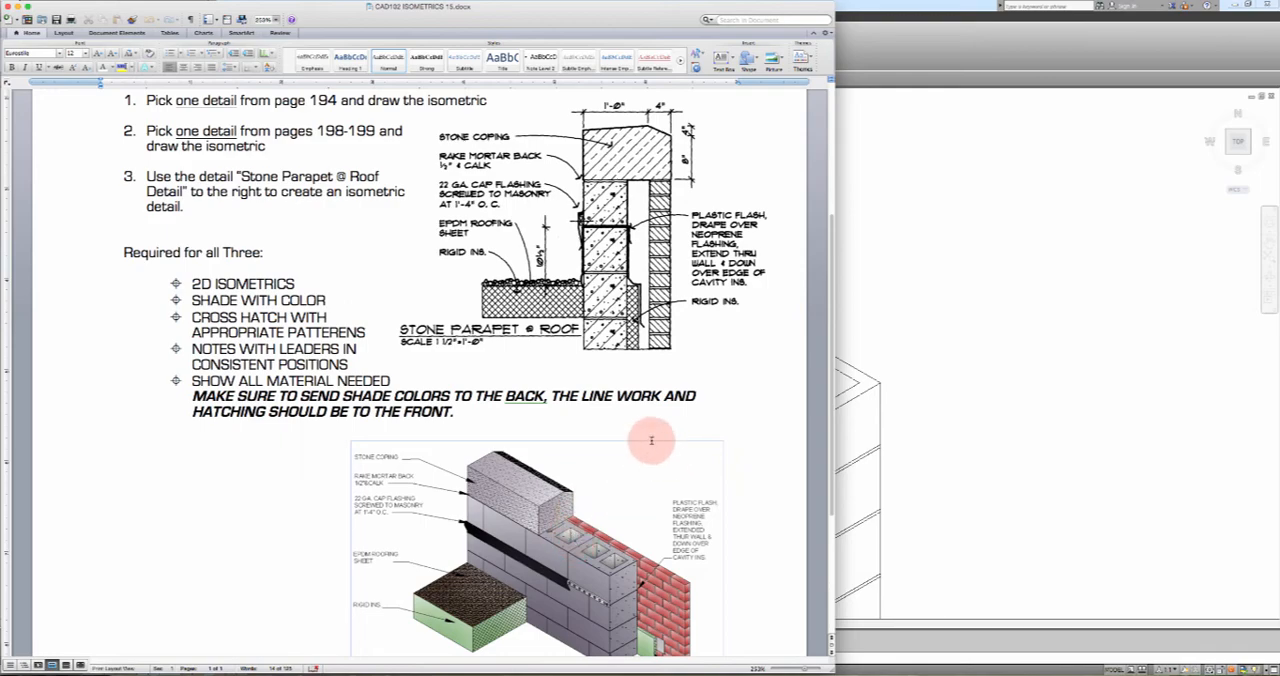
click(908, 322)
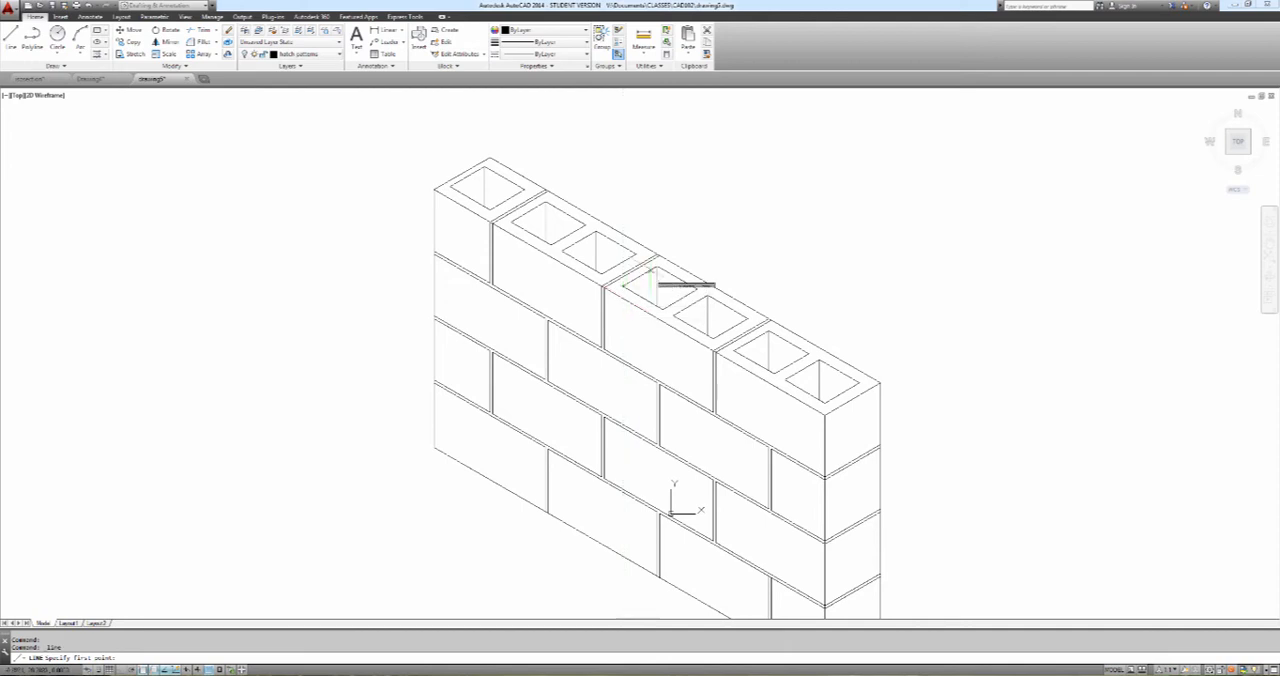
key(Escape)
key(Escape)
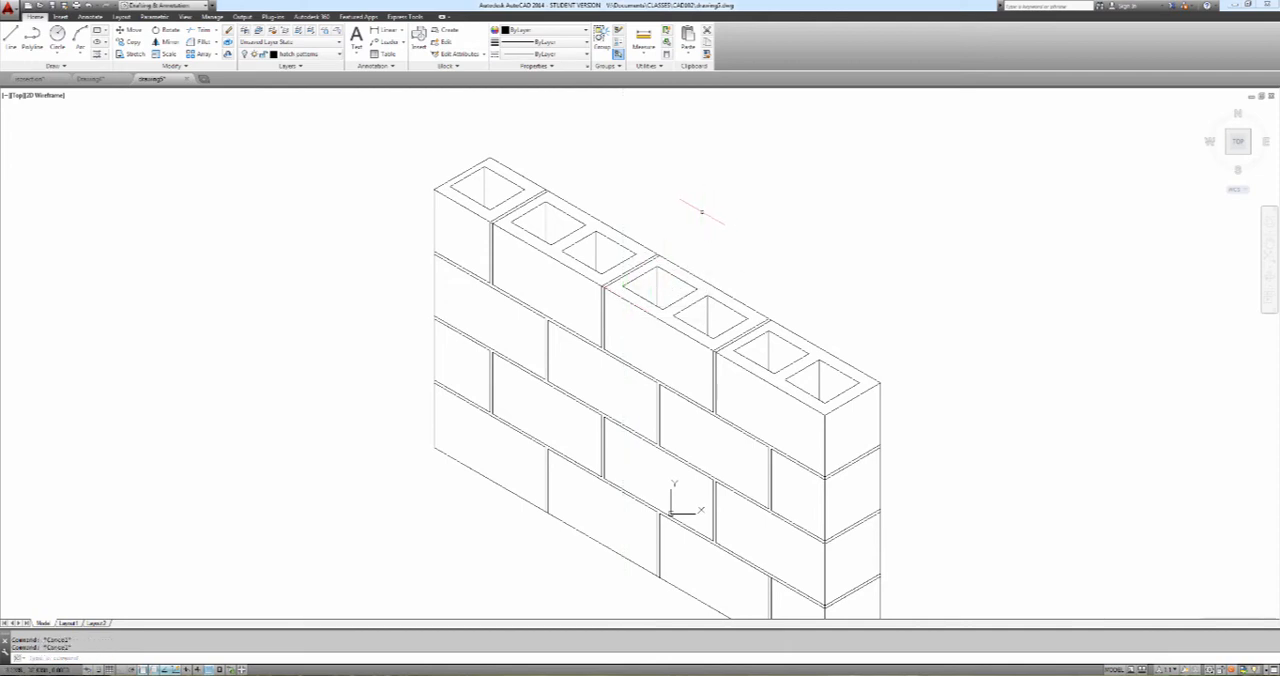
Try to draw a 16-unit line across the wall top from a point on its front edge, and undo it
text(l)
key(Return)
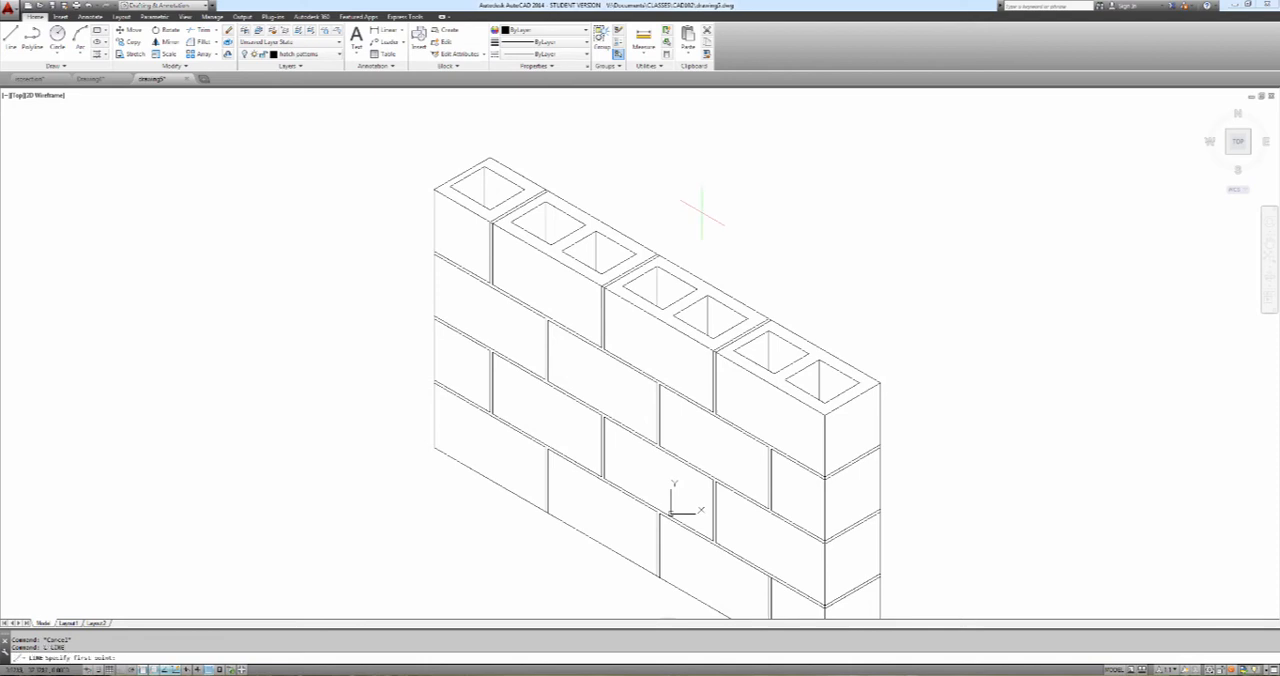
key(F5)
shift+right_click(632, 304)
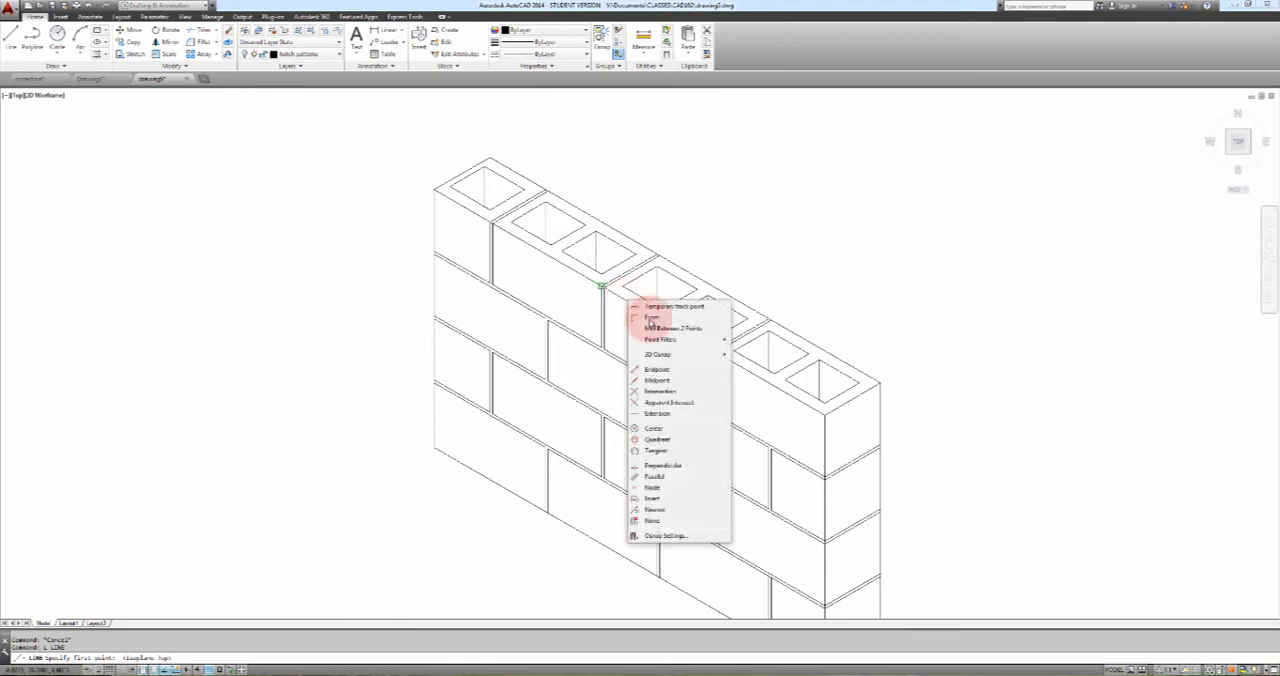
click(658, 509)
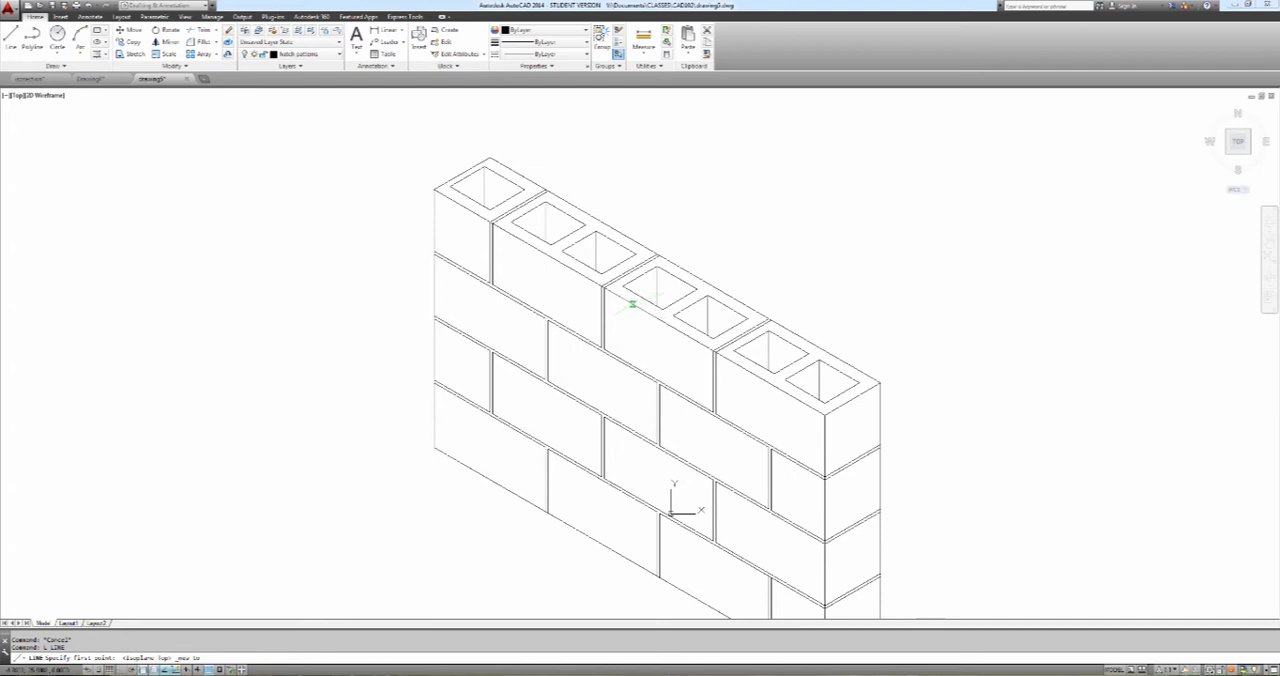
click(626, 300)
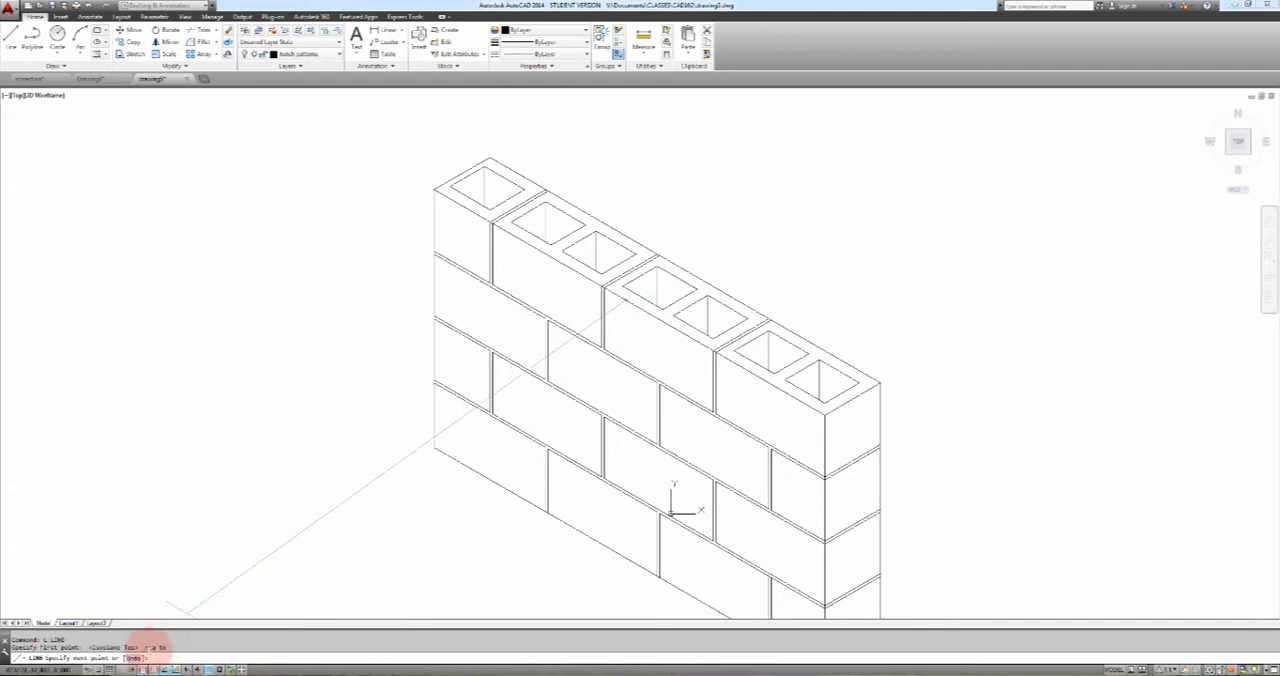
click(121, 670)
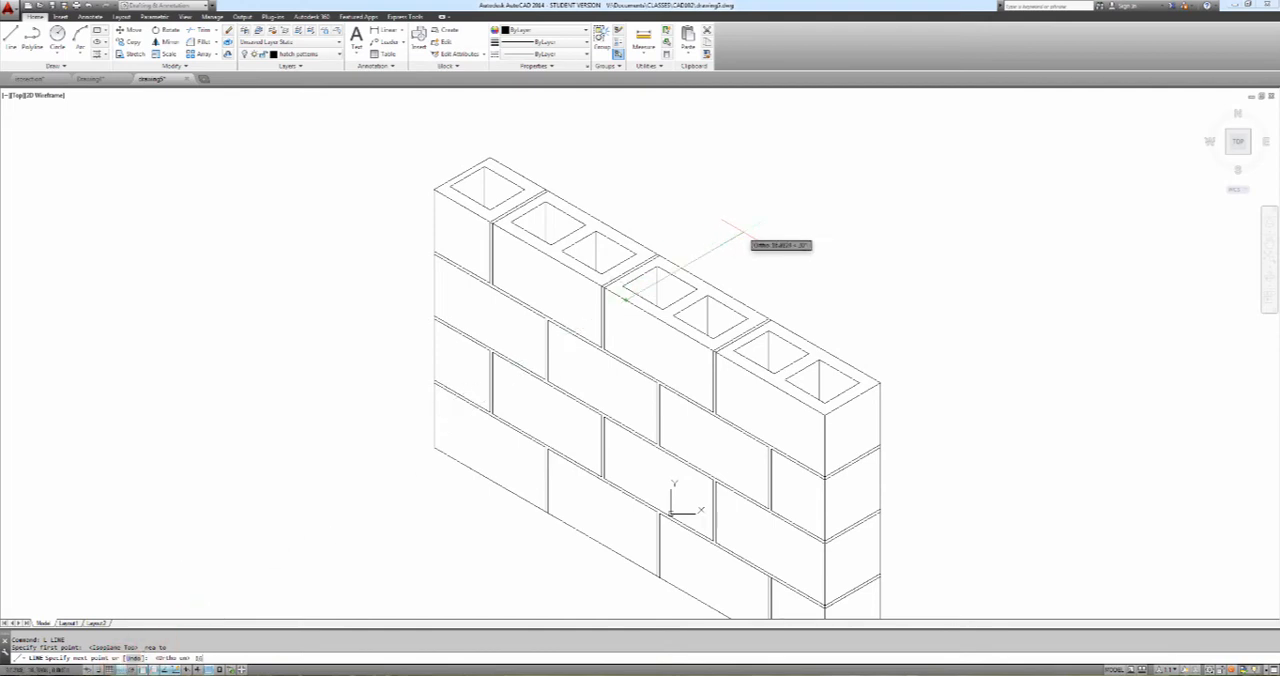
key(Return)
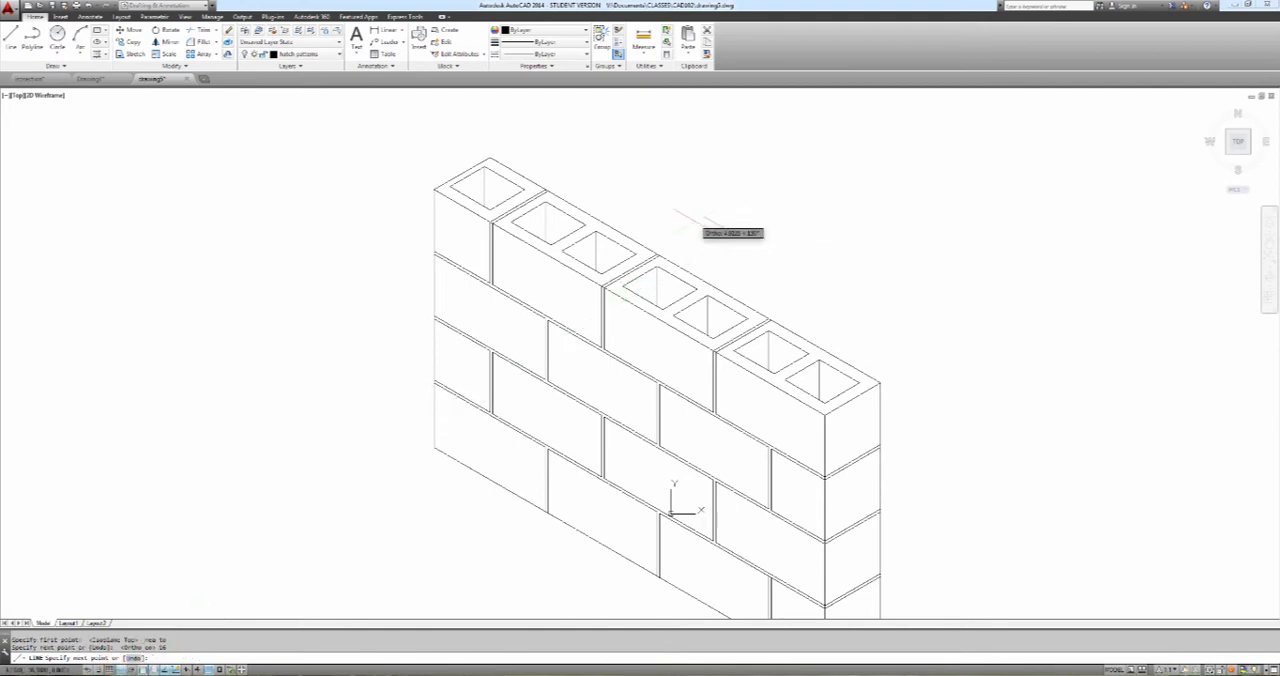
key(Escape)
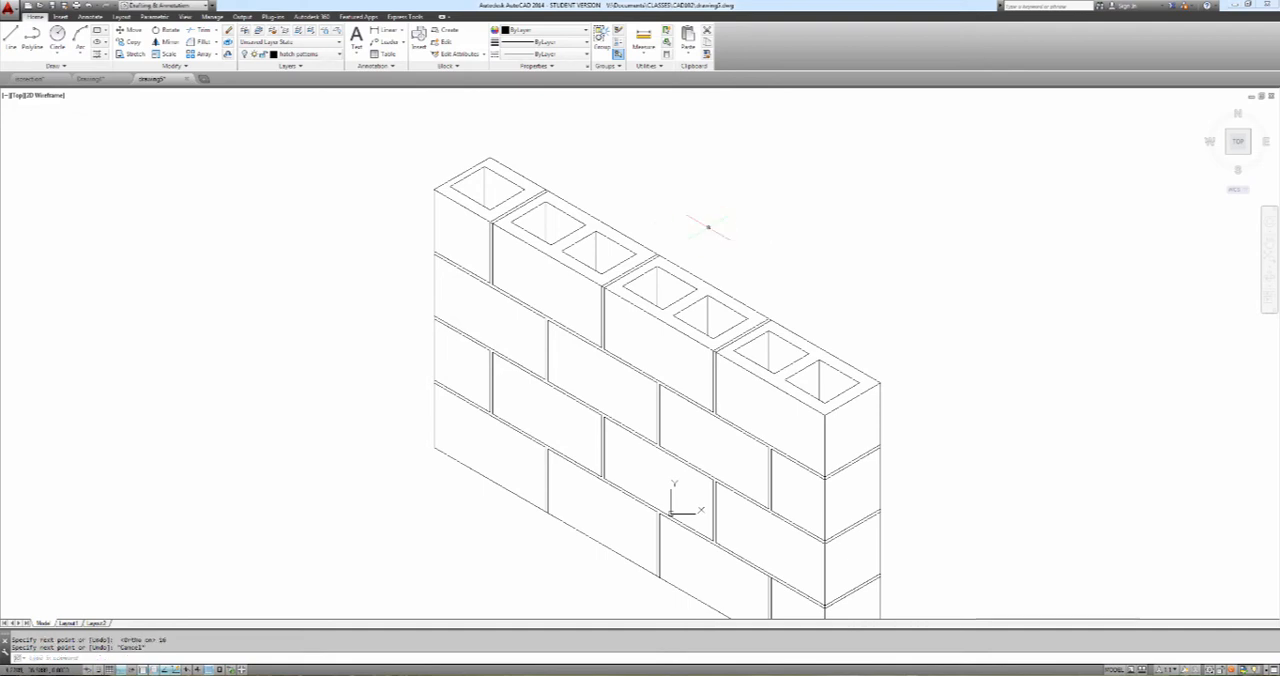
key(ctrl+z)
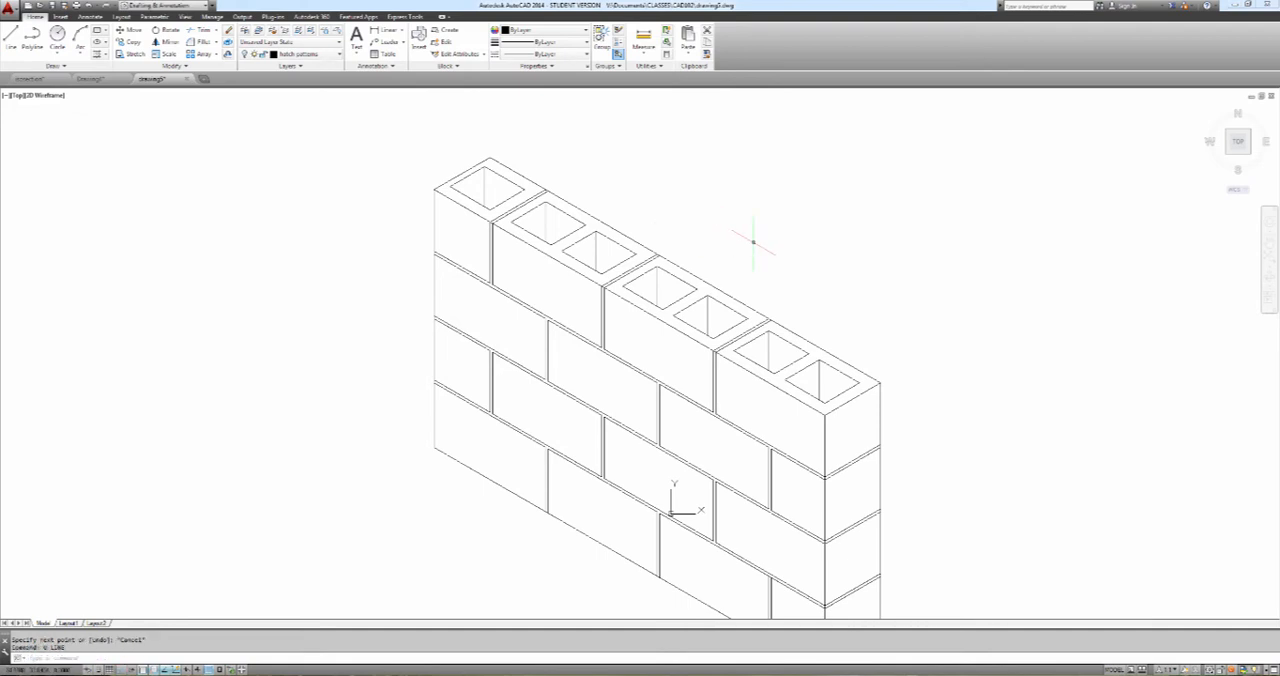
Make layer 0 current and draw a 16-unit line rearward on the top isoplane from the nearest point on the wall's front top edge
click(330, 56)
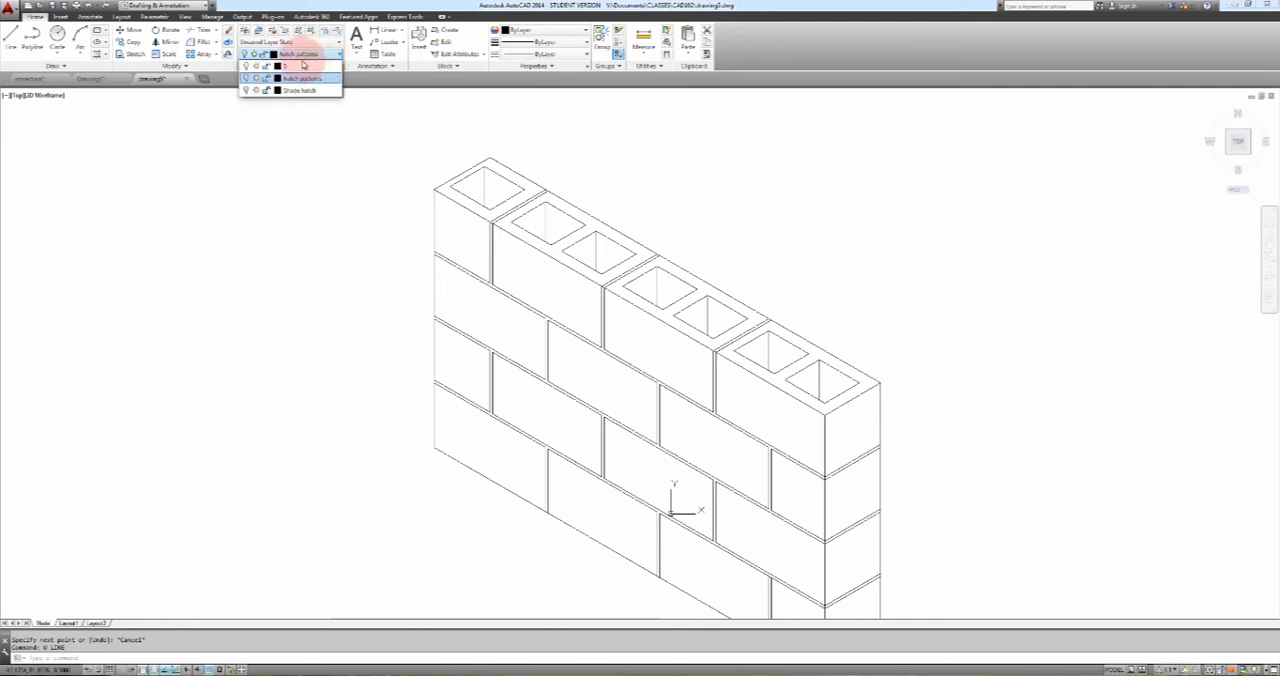
click(304, 68)
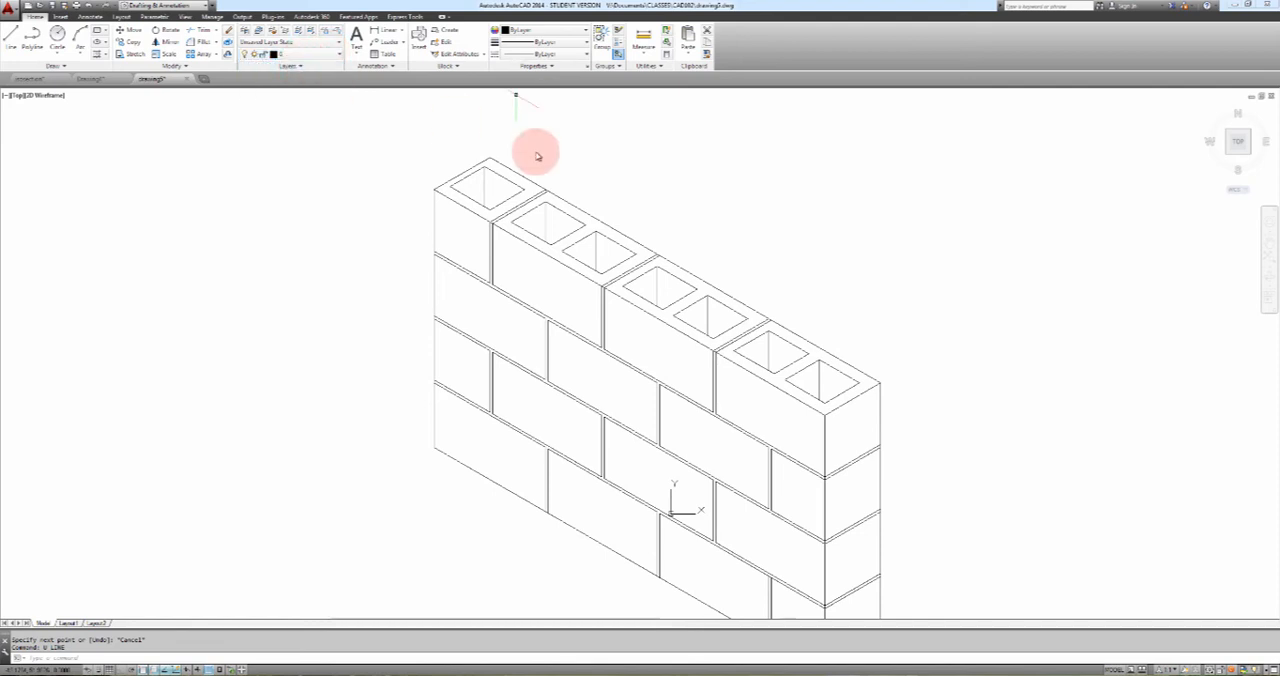
text(l)
key(Return)
shift+right_click(714, 236)
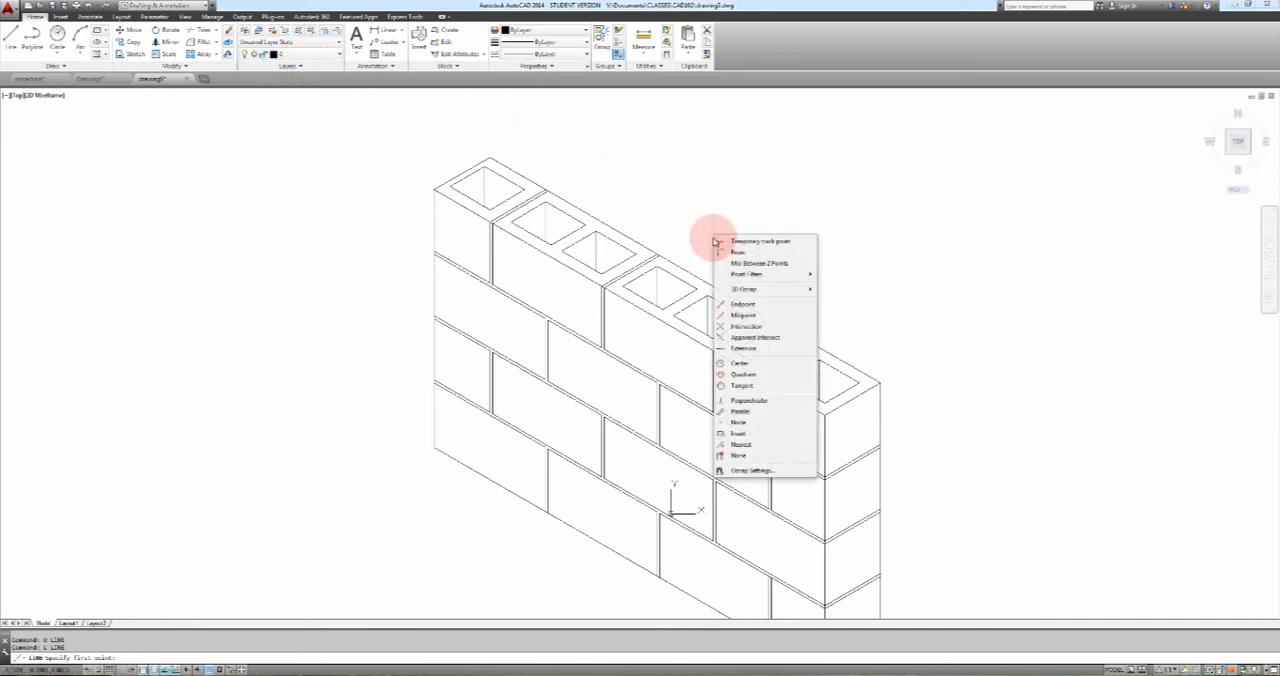
click(744, 446)
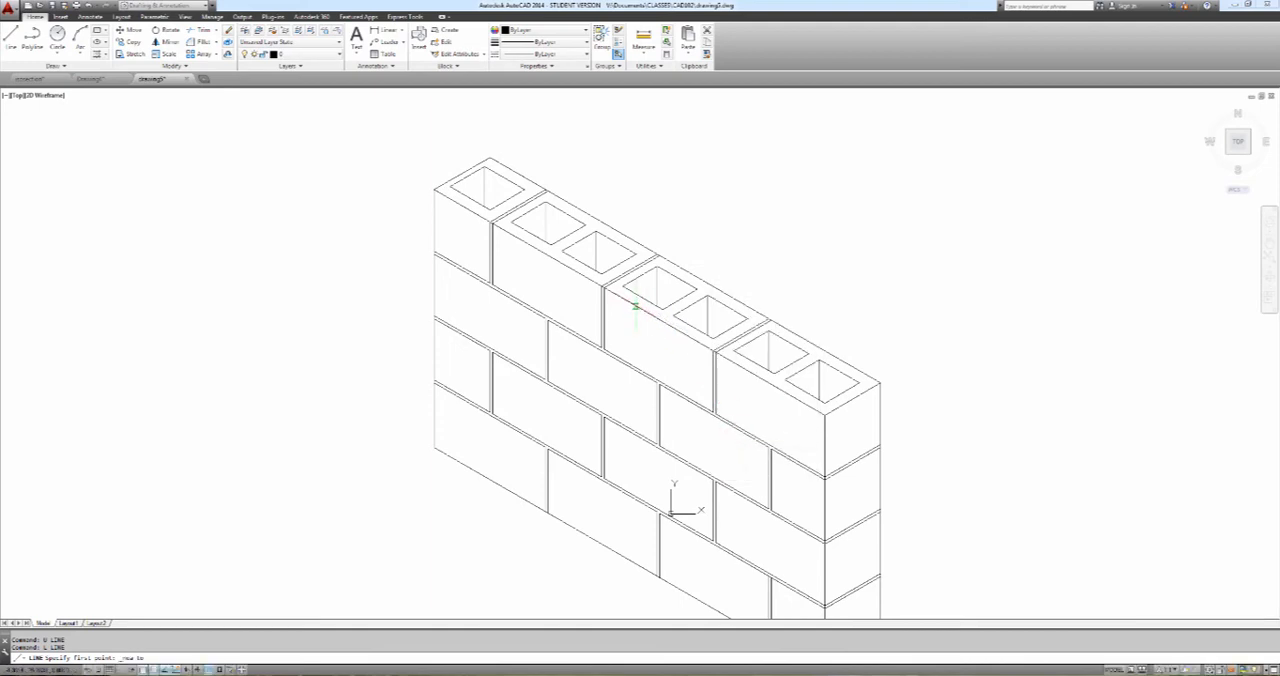
click(637, 307)
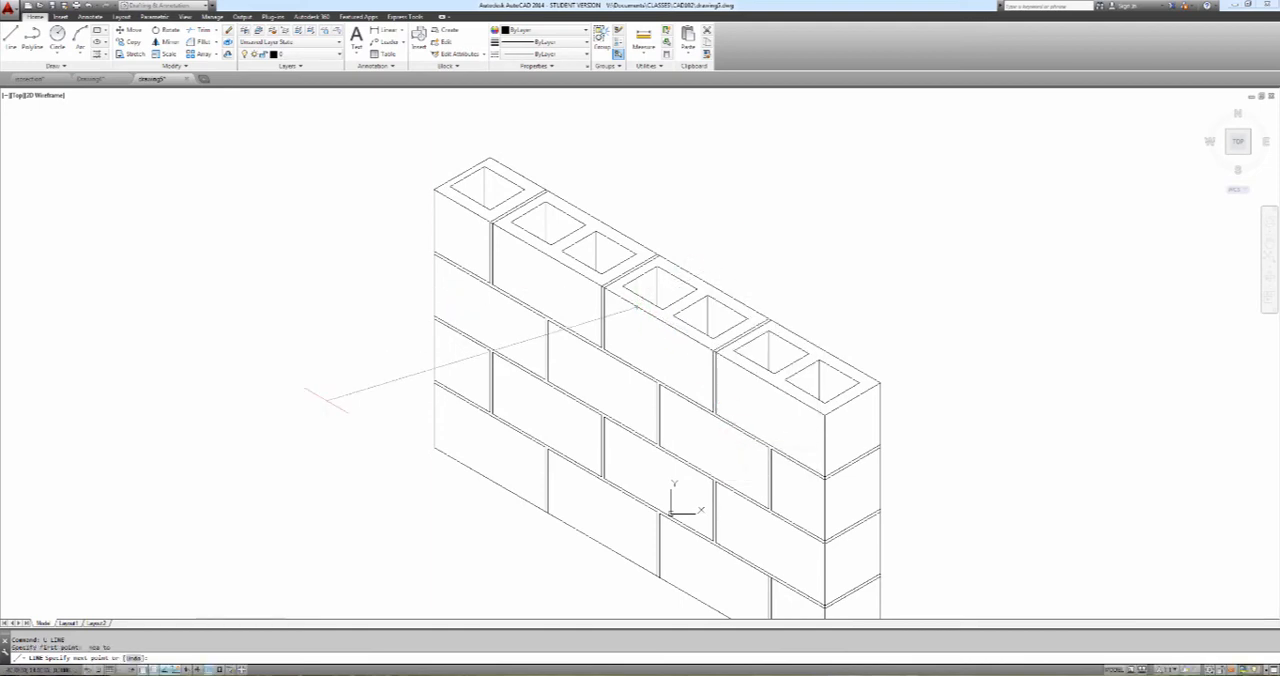
click(124, 669)
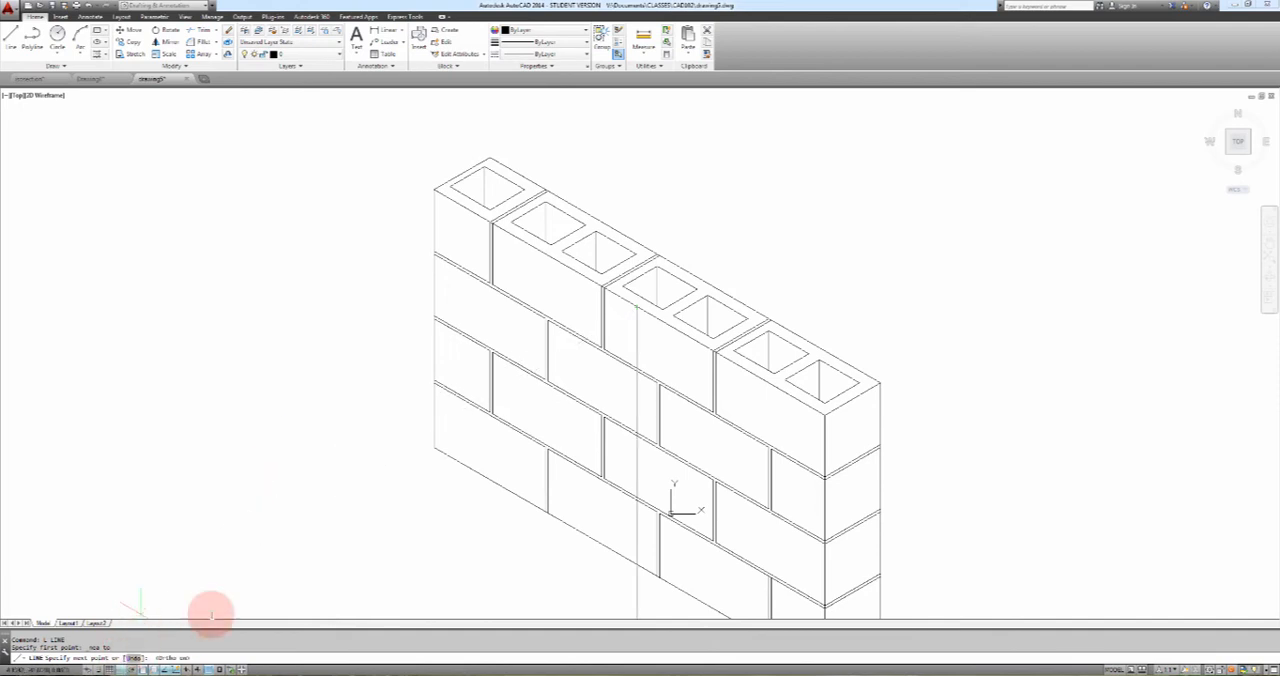
key(F5)
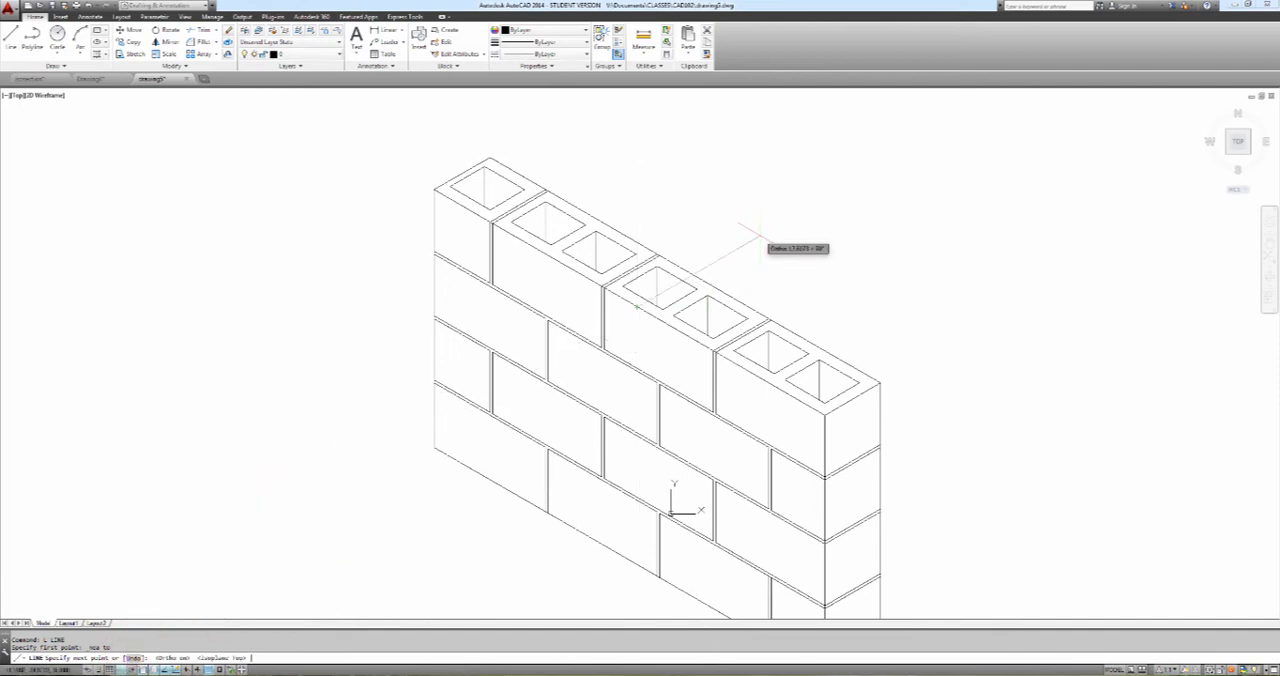
text(16)
key(Return)
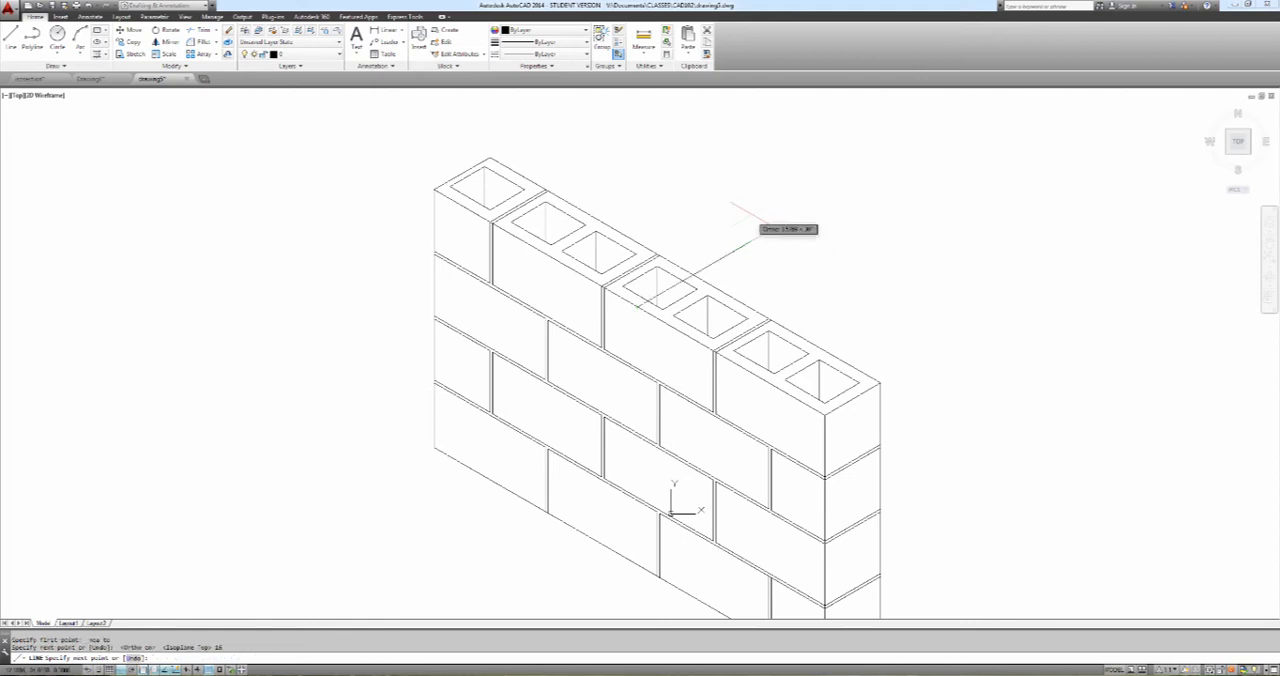
Continue on the right isoplane 8 units up, 4 toward the front and 2 up, and connect back to the top of the 8-unit line
key(F5)
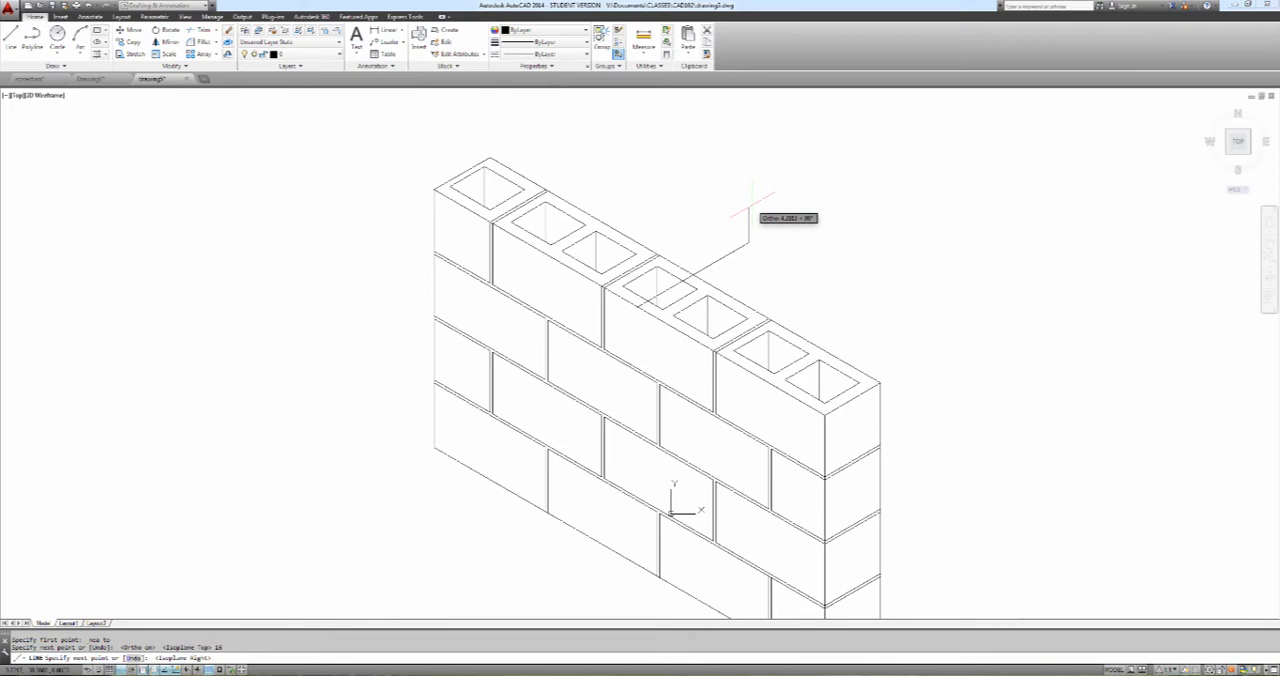
text(8)
key(Return)
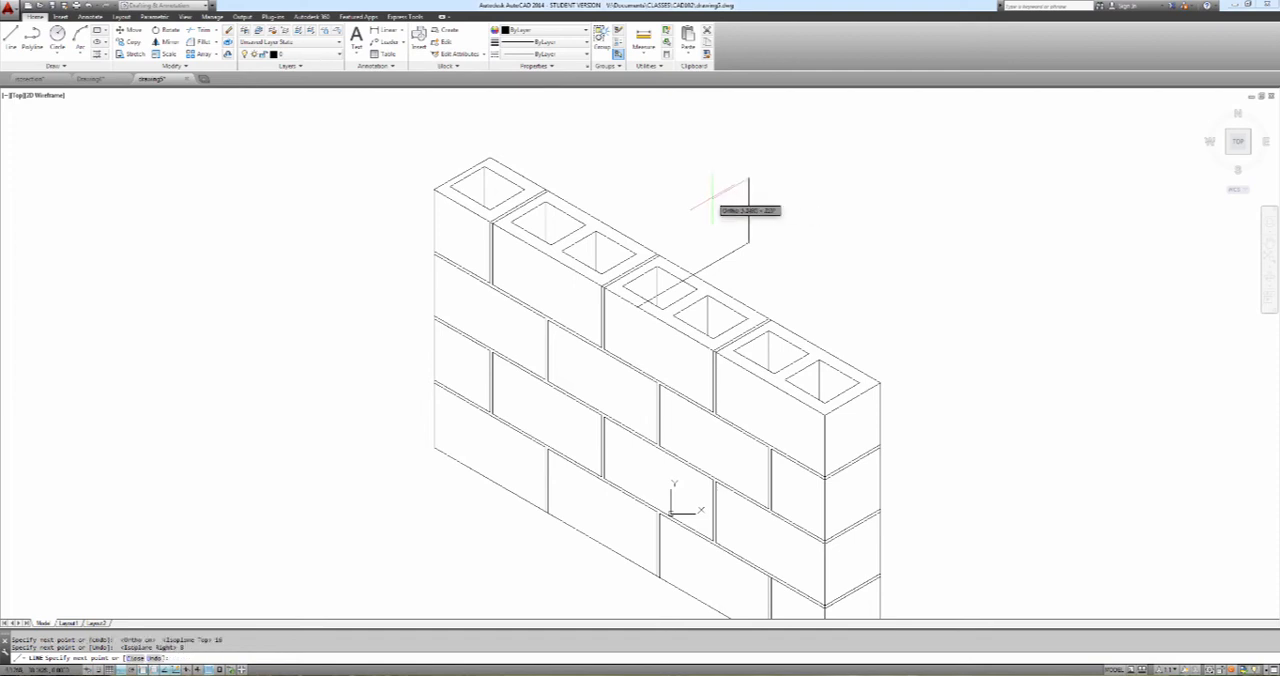
text(4)
key(Return)
text(2)
key(Return)
text(1)
key(Return)
click(749, 179)
key(Return)
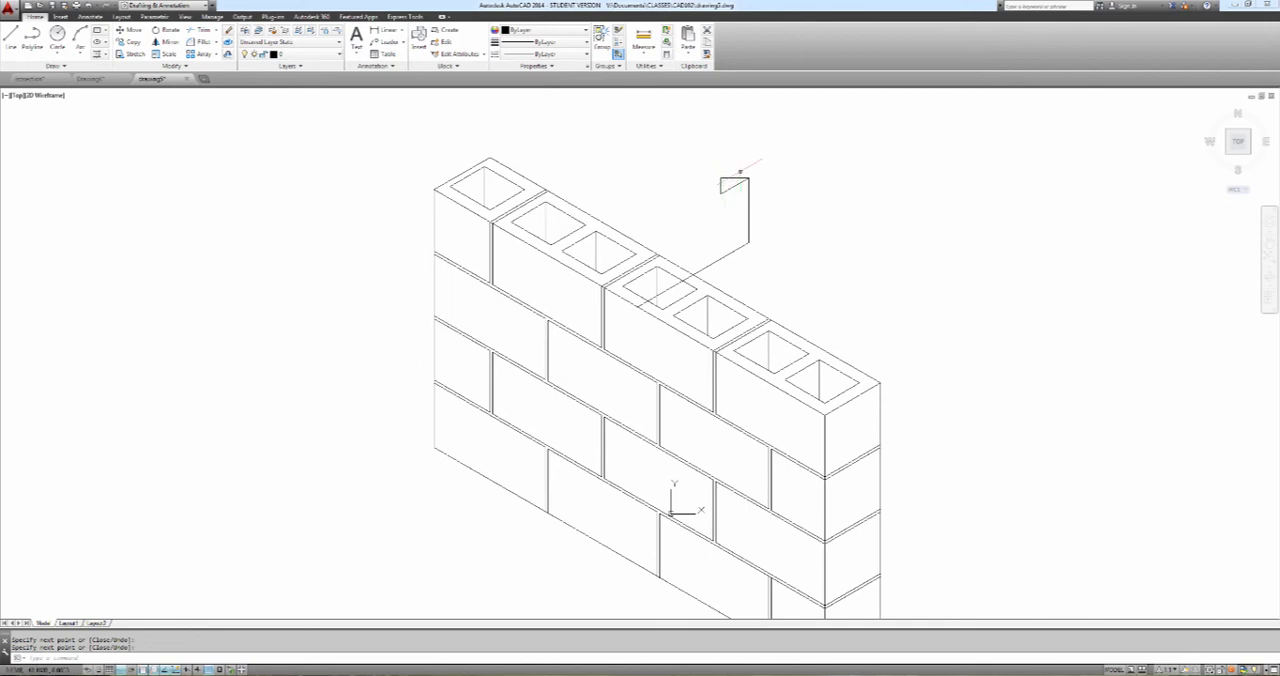
key(Escape)
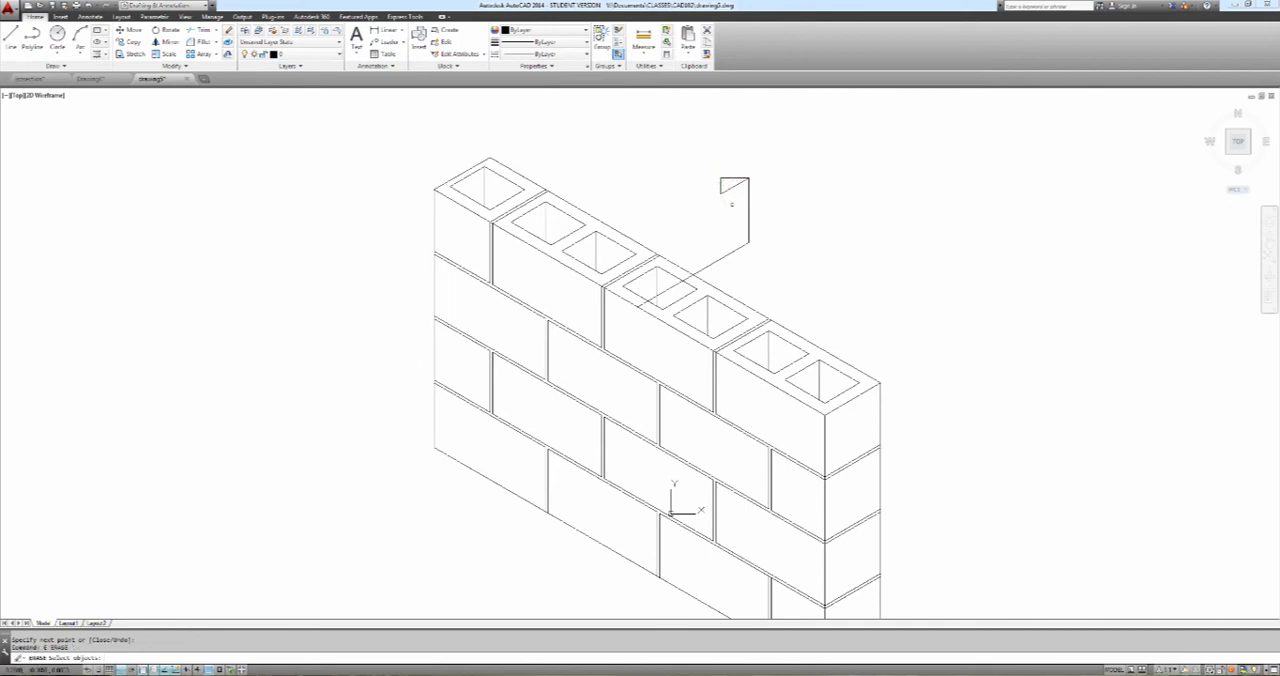
Erase the 4-unit and 2-unit construction lines beneath the coping's rear slope
text(e)
key(Return)
click(734, 205)
click(716, 188)
key(Return)
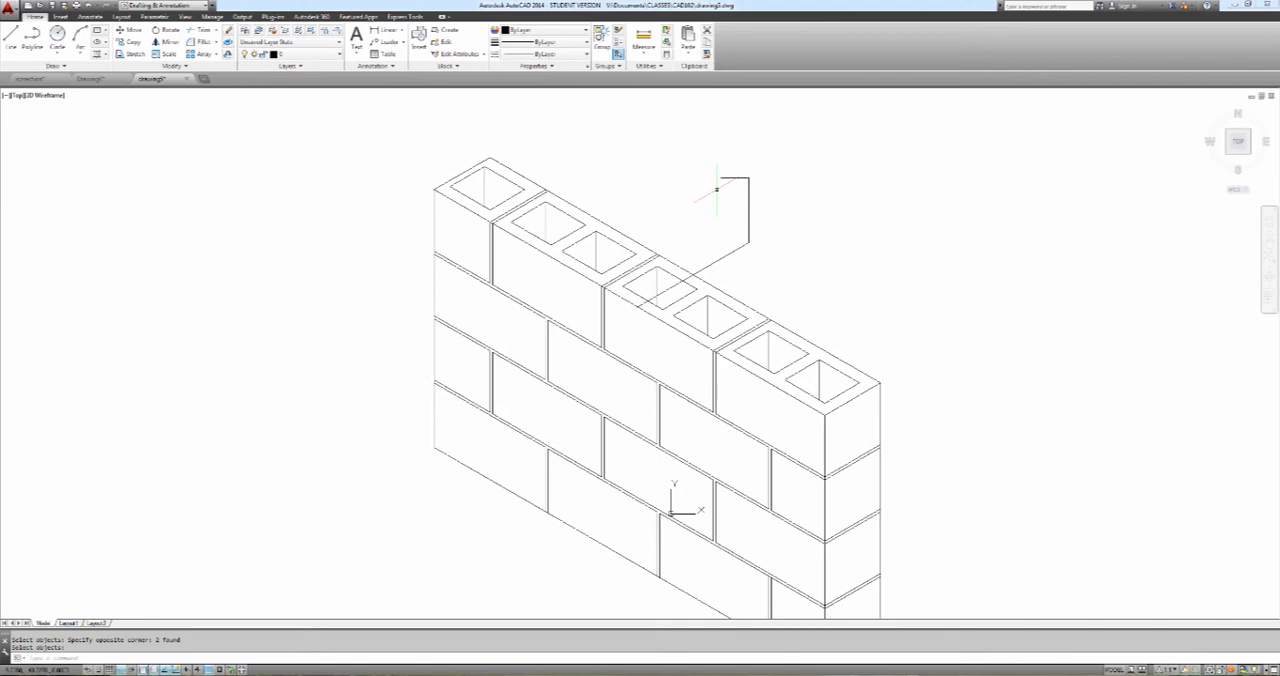
key(Return)
Draw a 9-unit vertical line up from the base line's front end and connect it to the front of the rear slope
text(l)
key(Return)
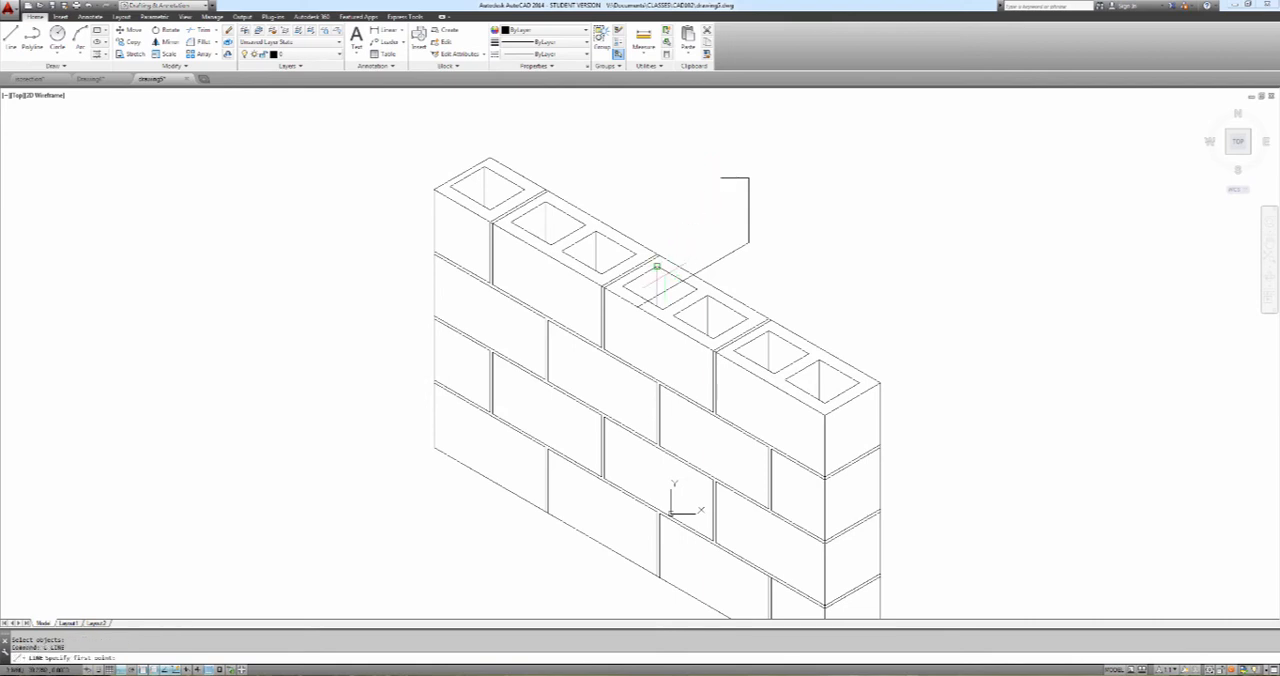
click(638, 300)
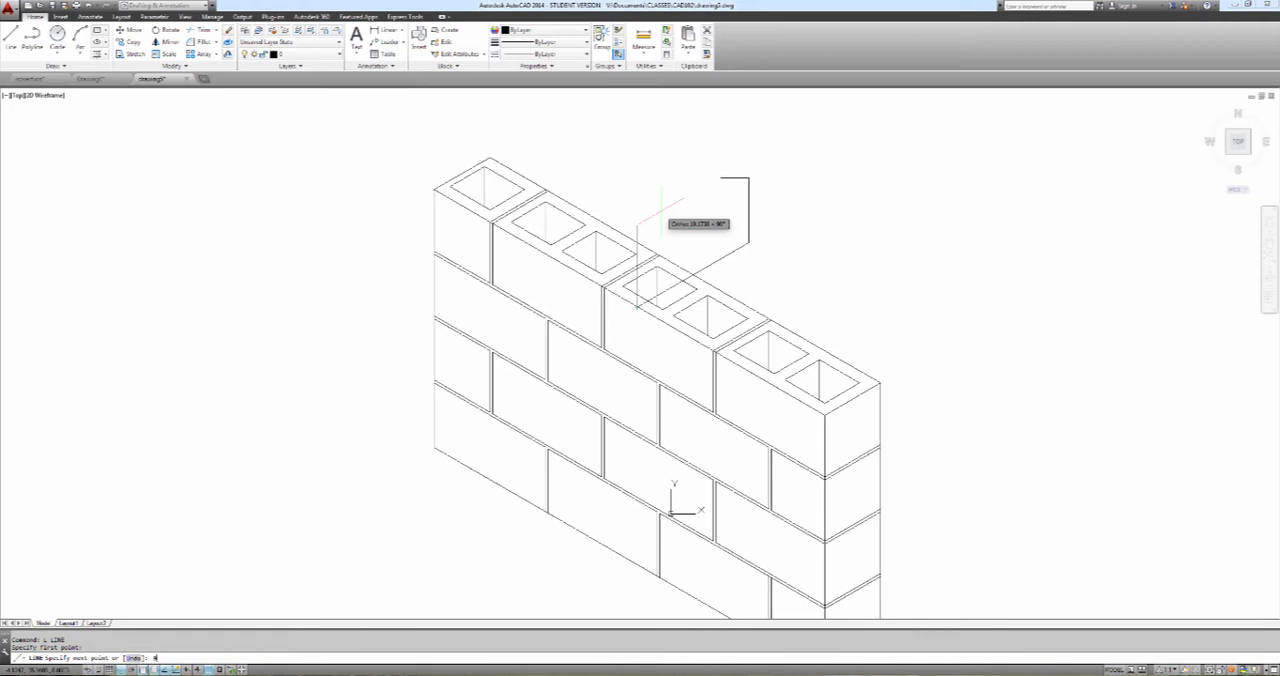
text(9)
key(Return)
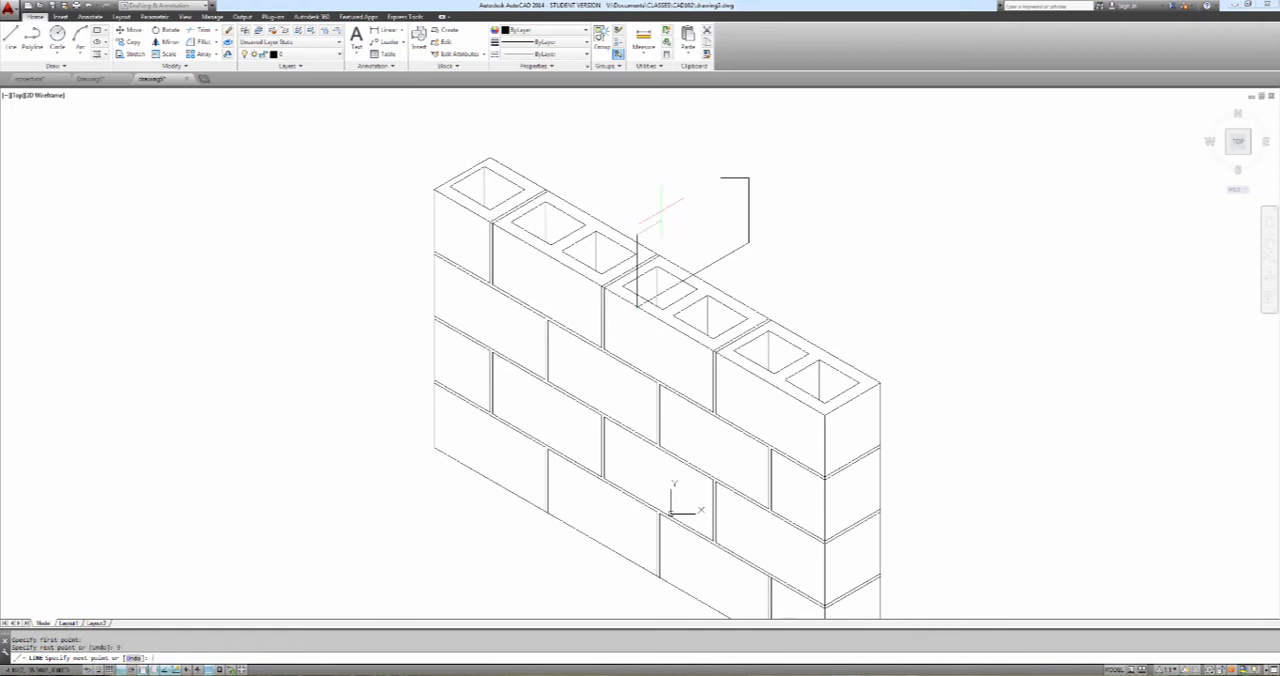
click(720, 178)
key(Return)
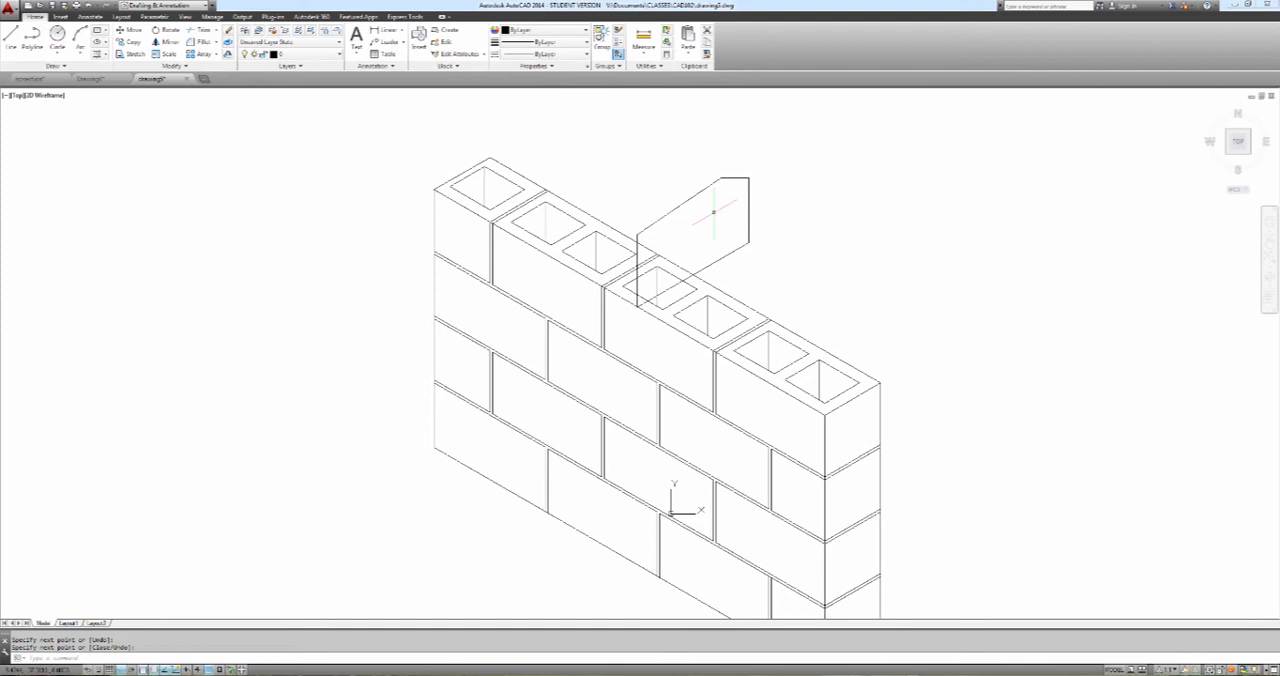
Copy the five-line coping end profile from its lower front corner to the far end of the wall's front top edge
text(copy)
key(Return)
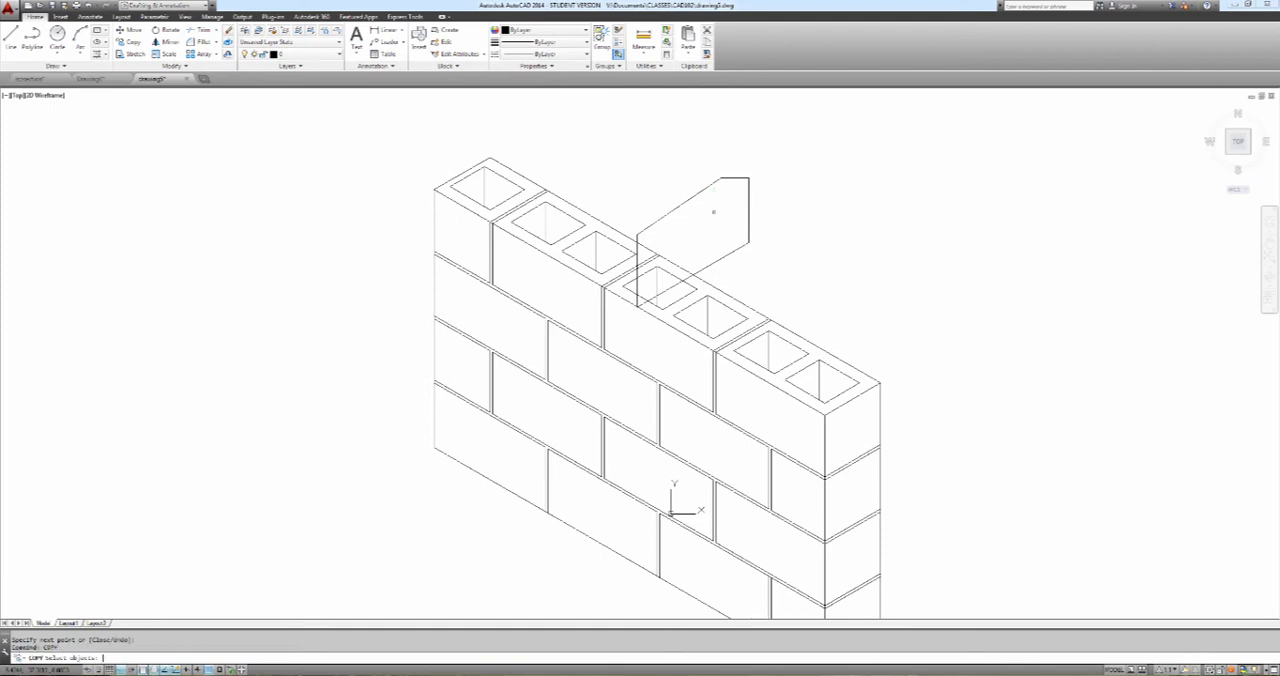
click(767, 169)
click(706, 255)
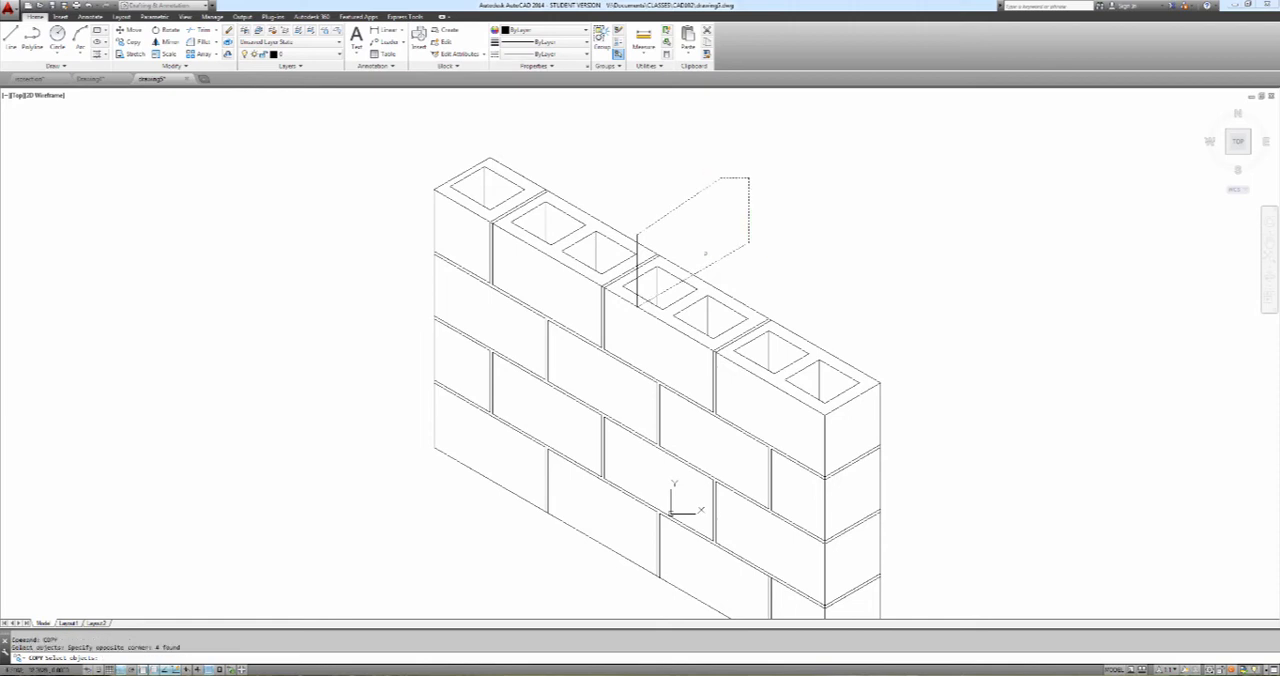
key(Return)
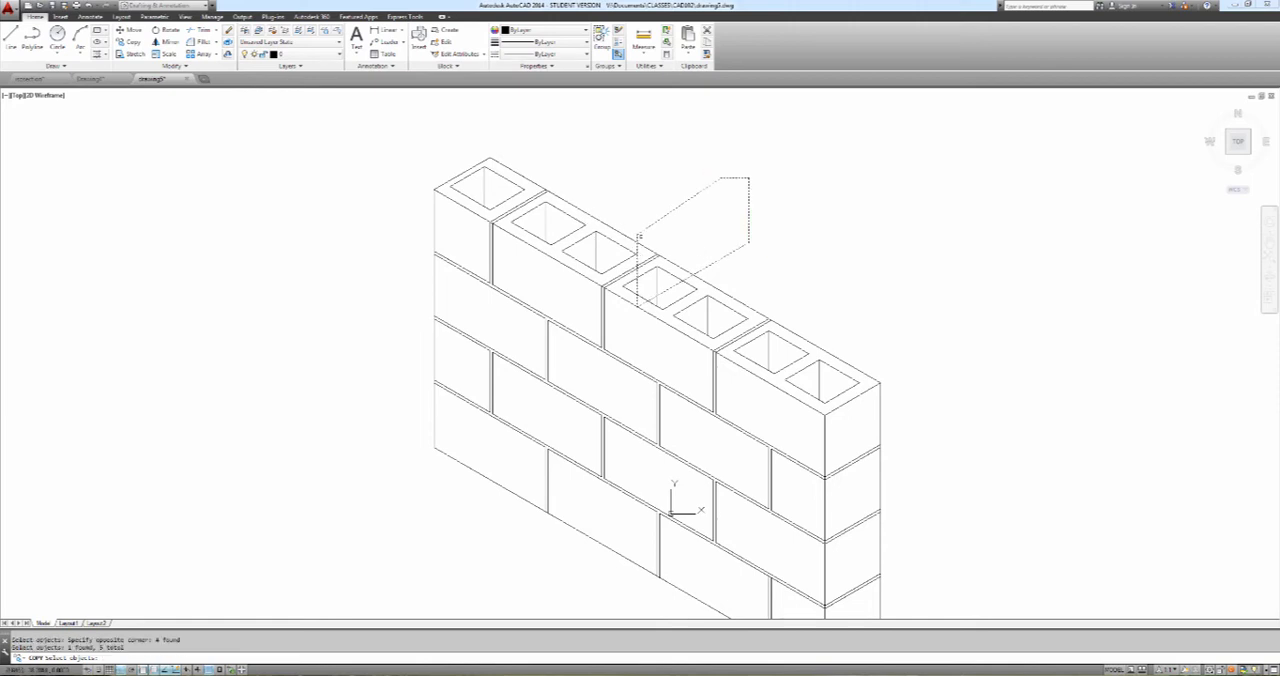
click(638, 300)
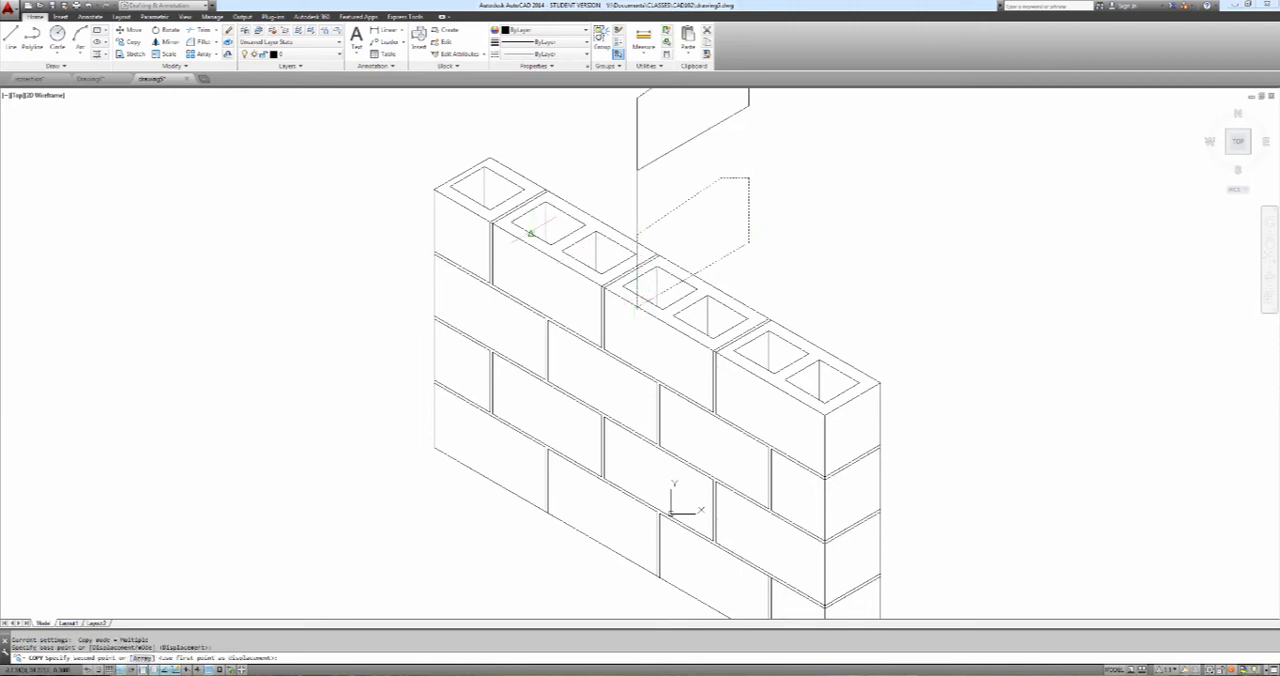
click(434, 189)
key(Escape)
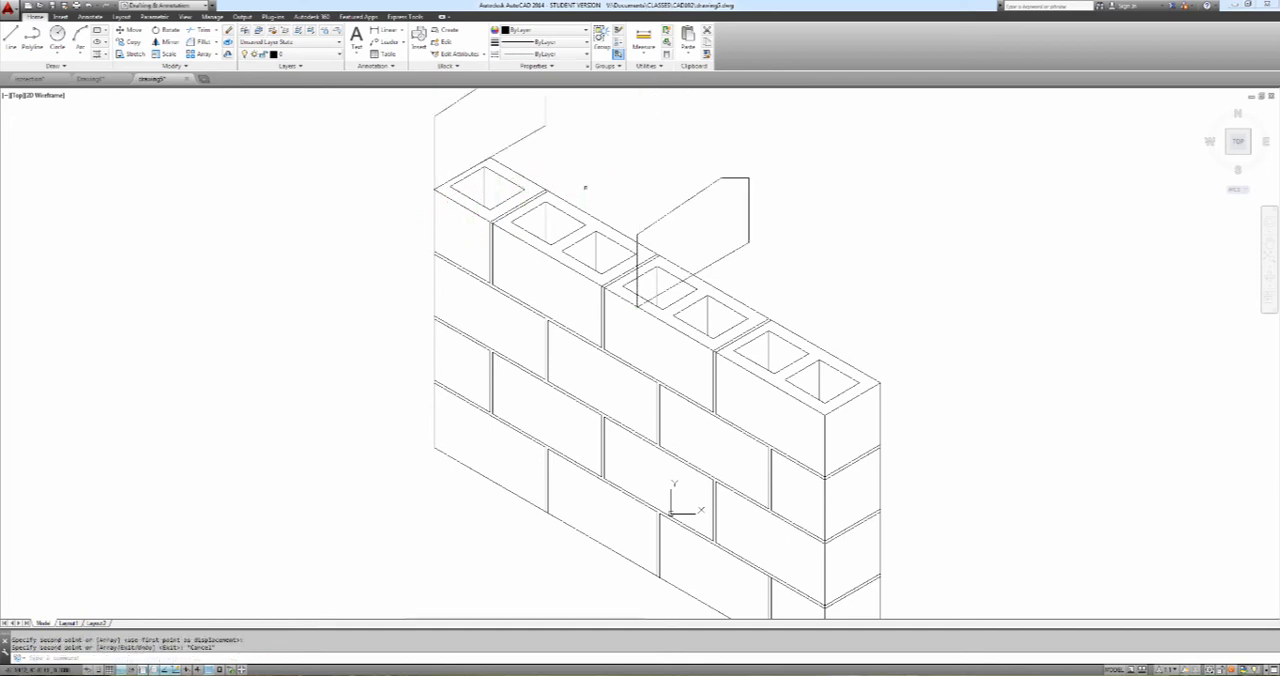
Draw three lines joining the matching front, ridge and rear top corners of the two coping profiles
mouse_move(586, 189)
middle_down()
mouse_move(580, 266)
mouse_move(587, 245)
middle_up()
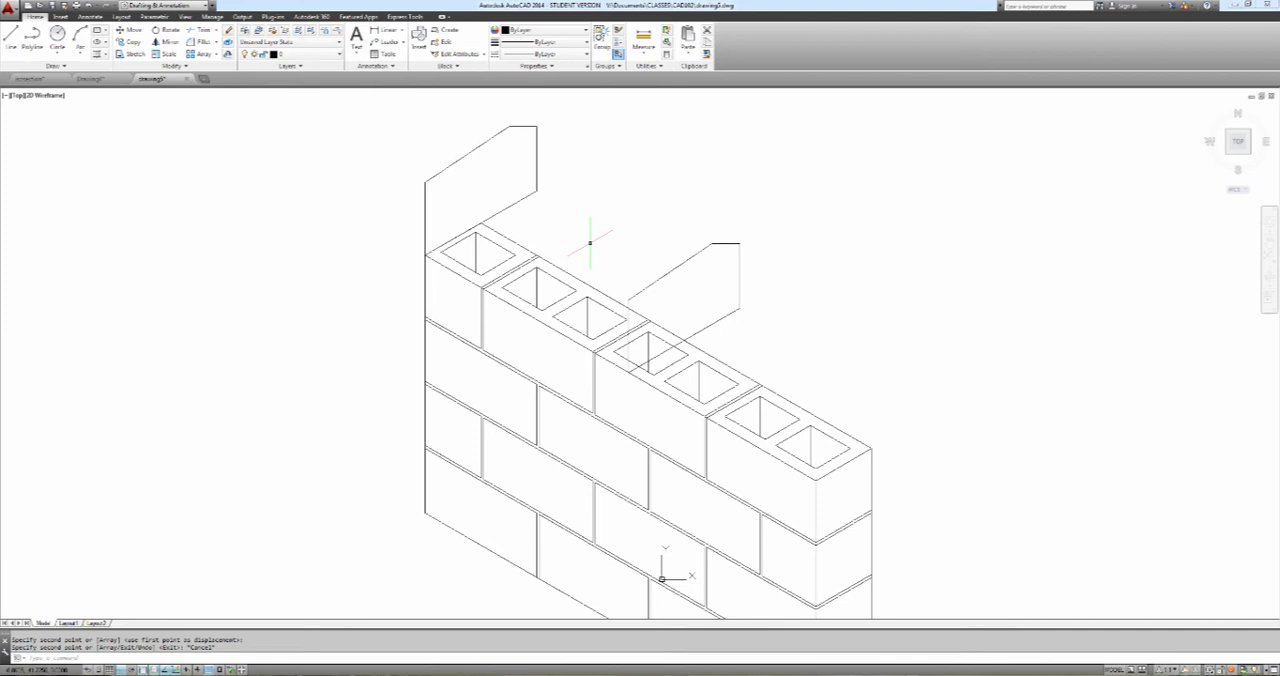
text(l)
key(Return)
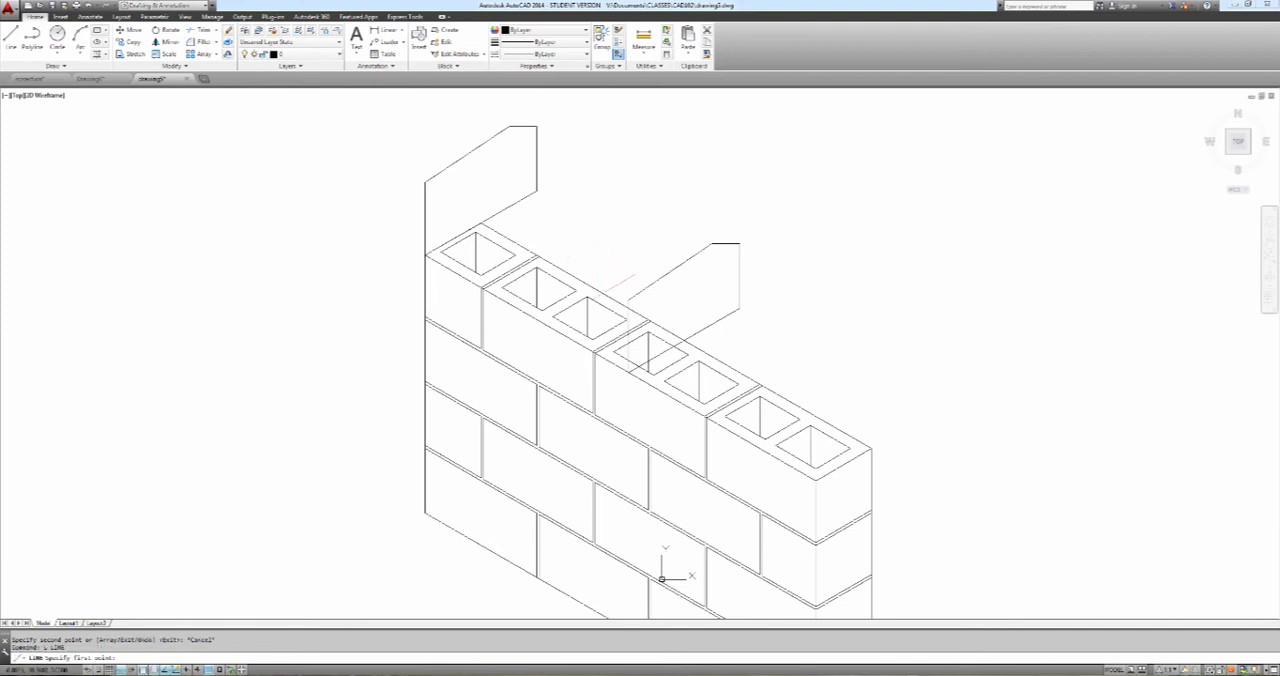
click(627, 299)
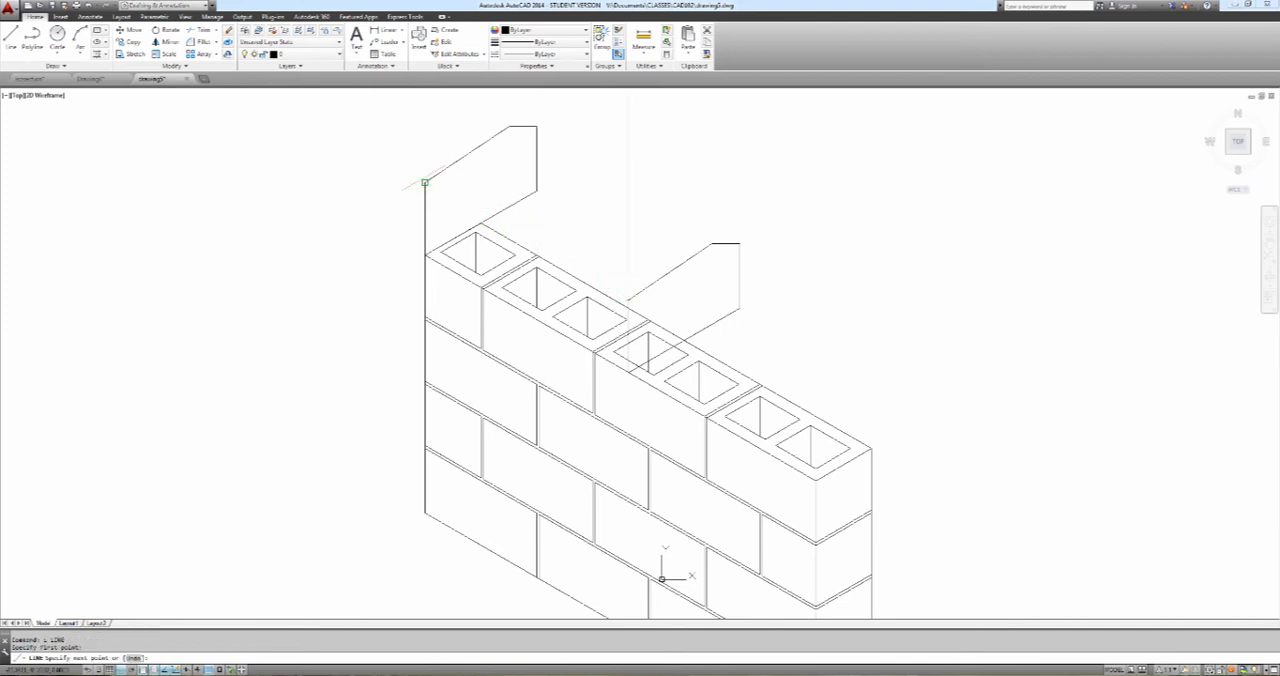
key(Return)
key(Return)
click(711, 243)
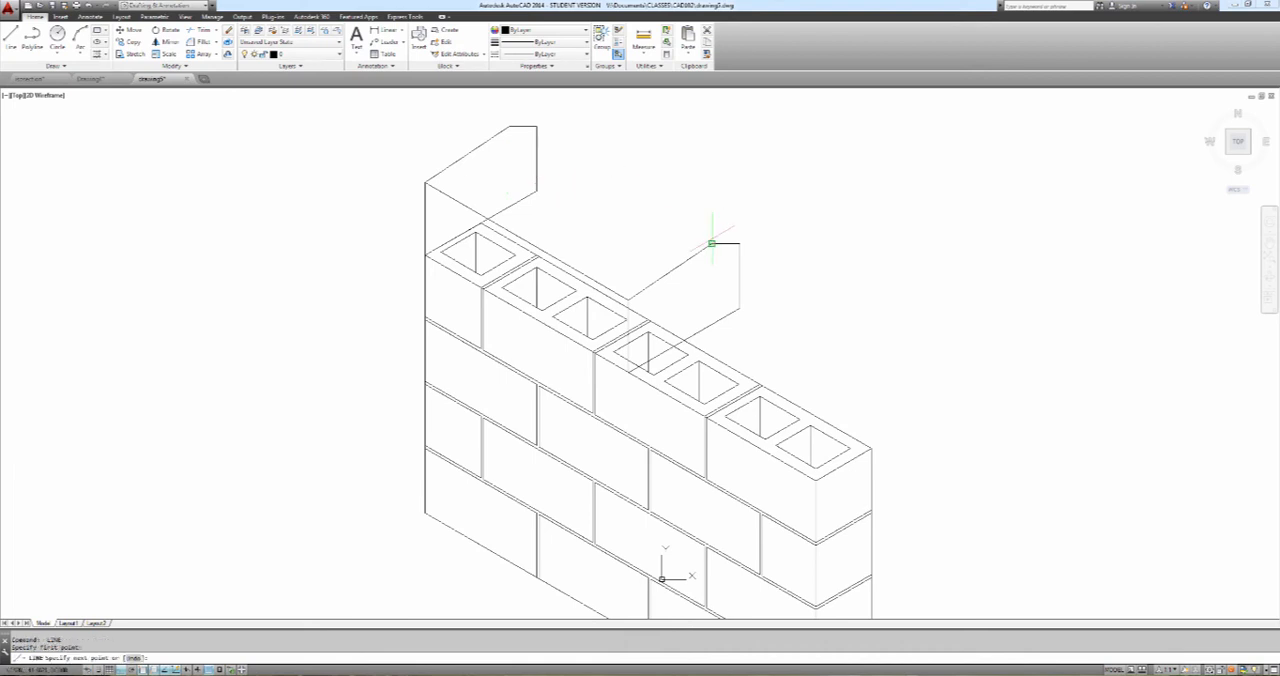
click(509, 126)
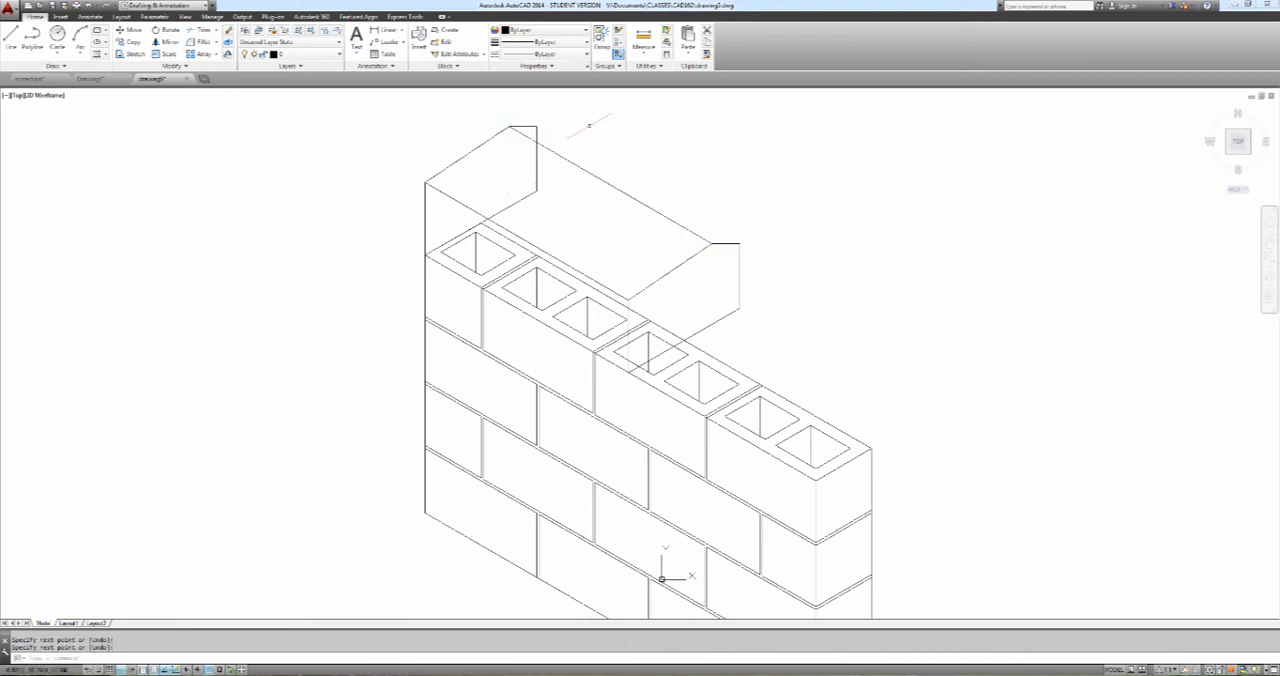
key(Return)
click(537, 126)
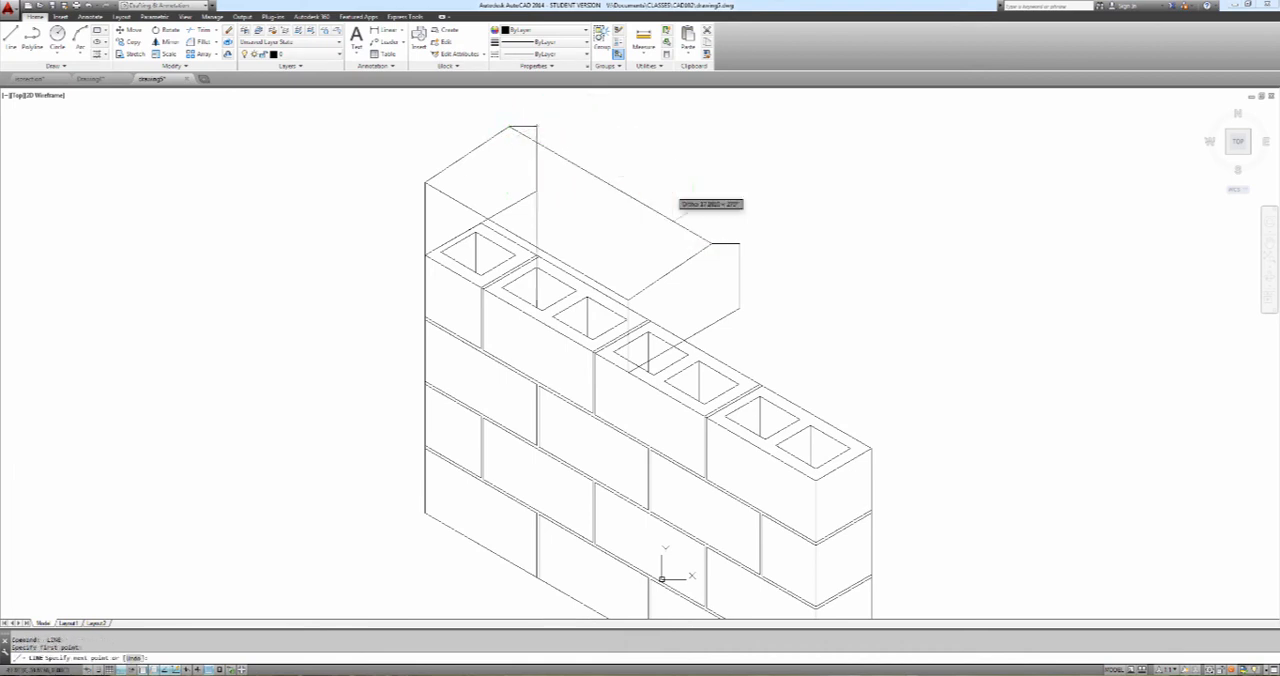
click(739, 243)
key(Escape)
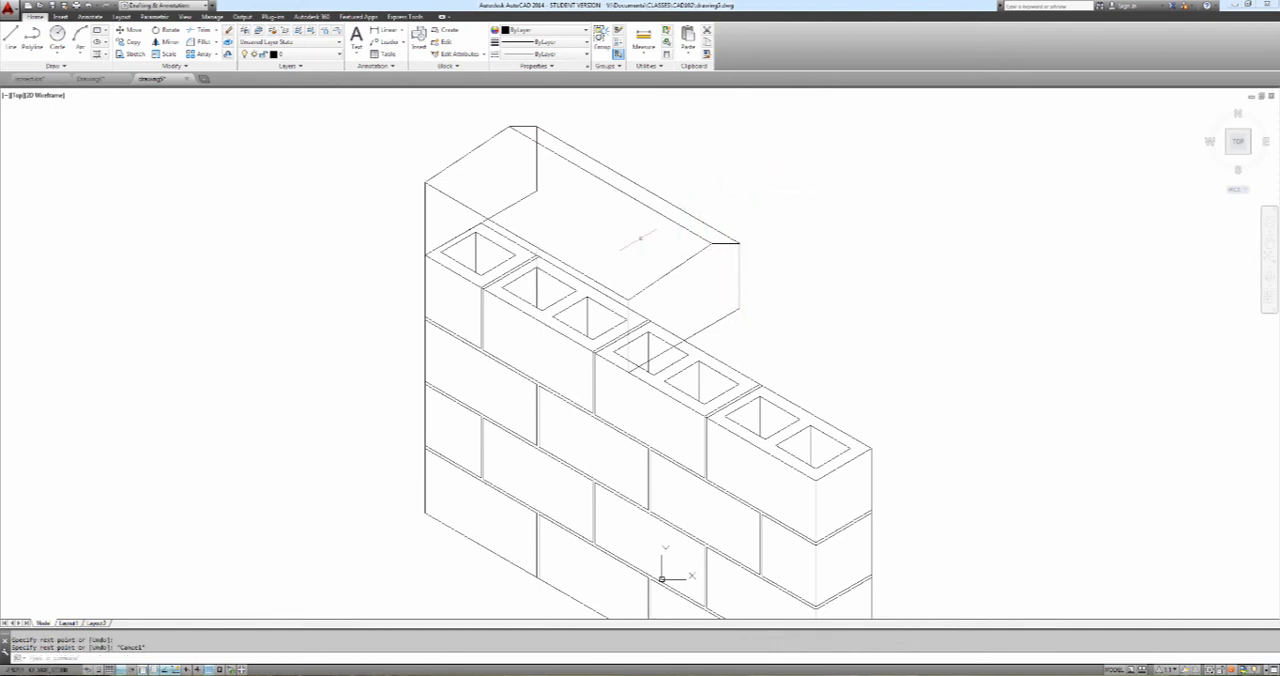
text(tr)
key(Return)
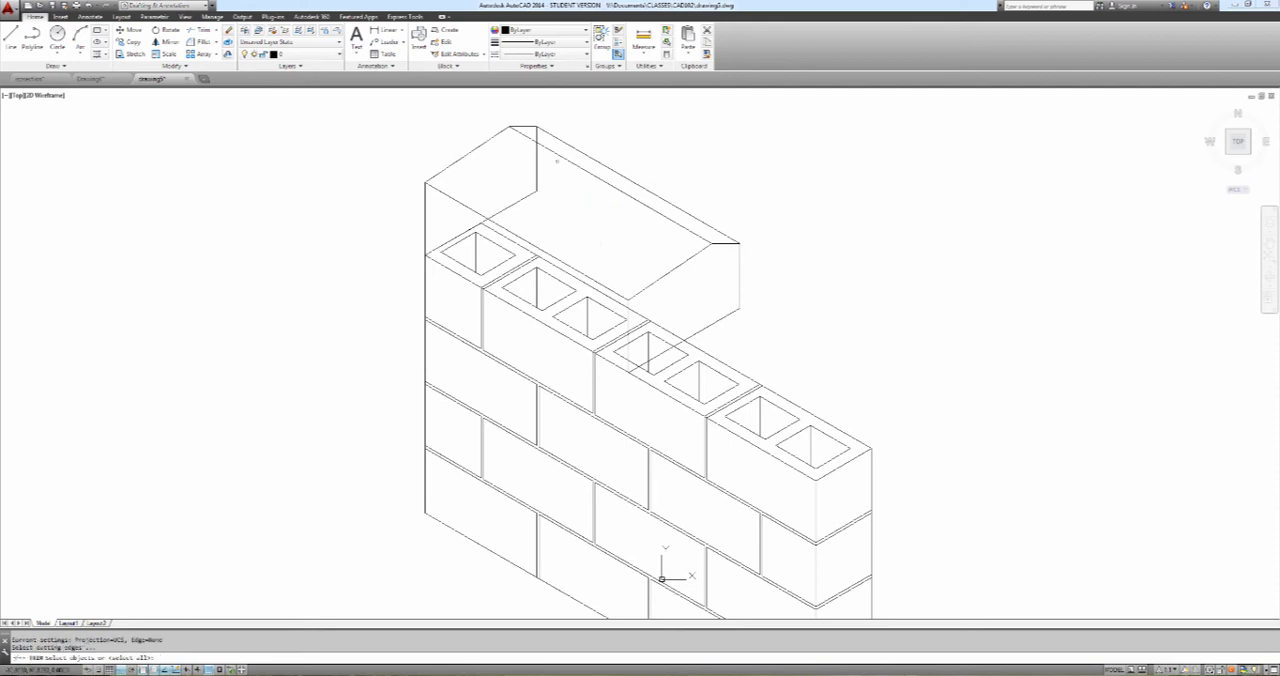
key(Escape)
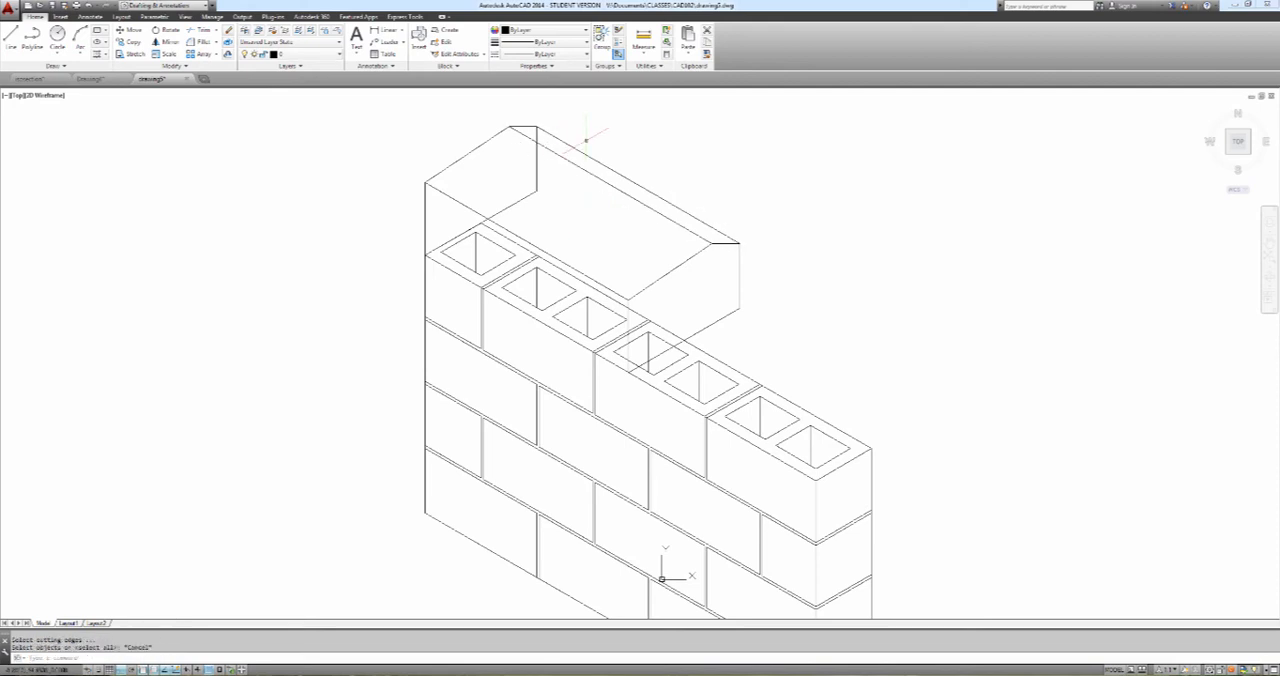
Erase the hidden rear vertical and base lines of the far coping profile
text(e)
key(Return)
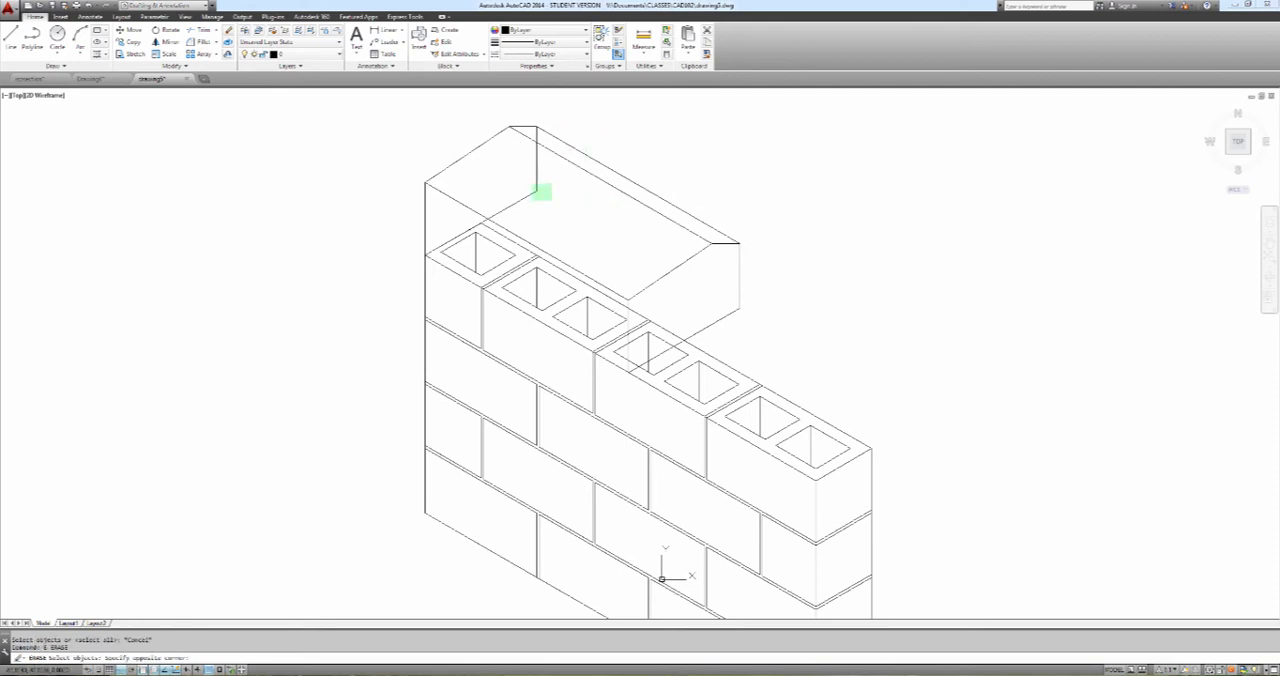
click(540, 194)
key(Return)
key(Return)
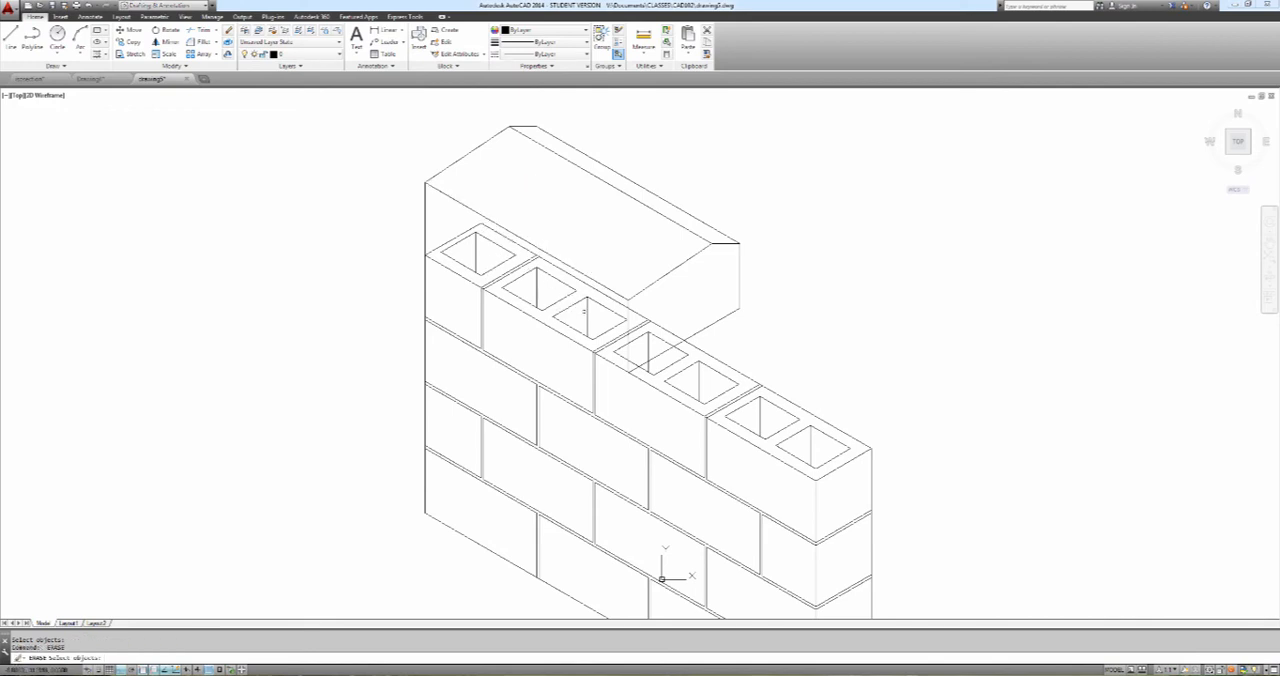
Erase the second top block's nearer core, rear edge and the joint lines beside the third block, all hidden by the coping
click(595, 314)
click(560, 288)
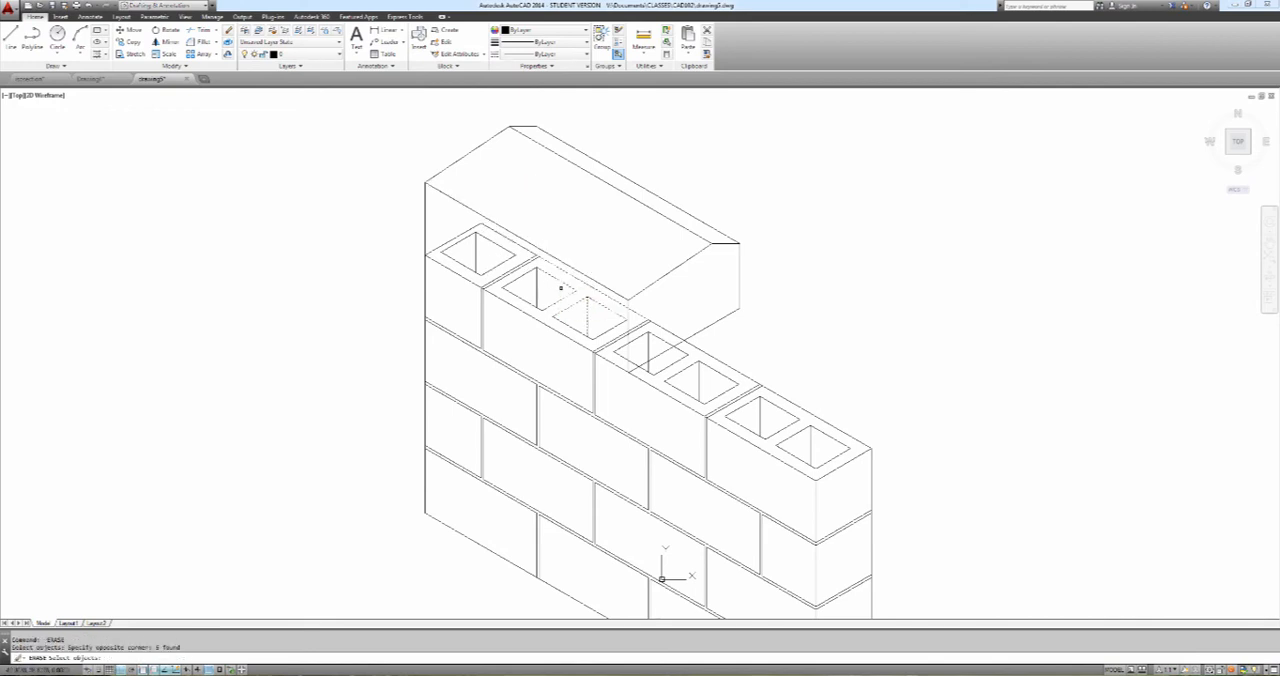
key(Return)
key(Return)
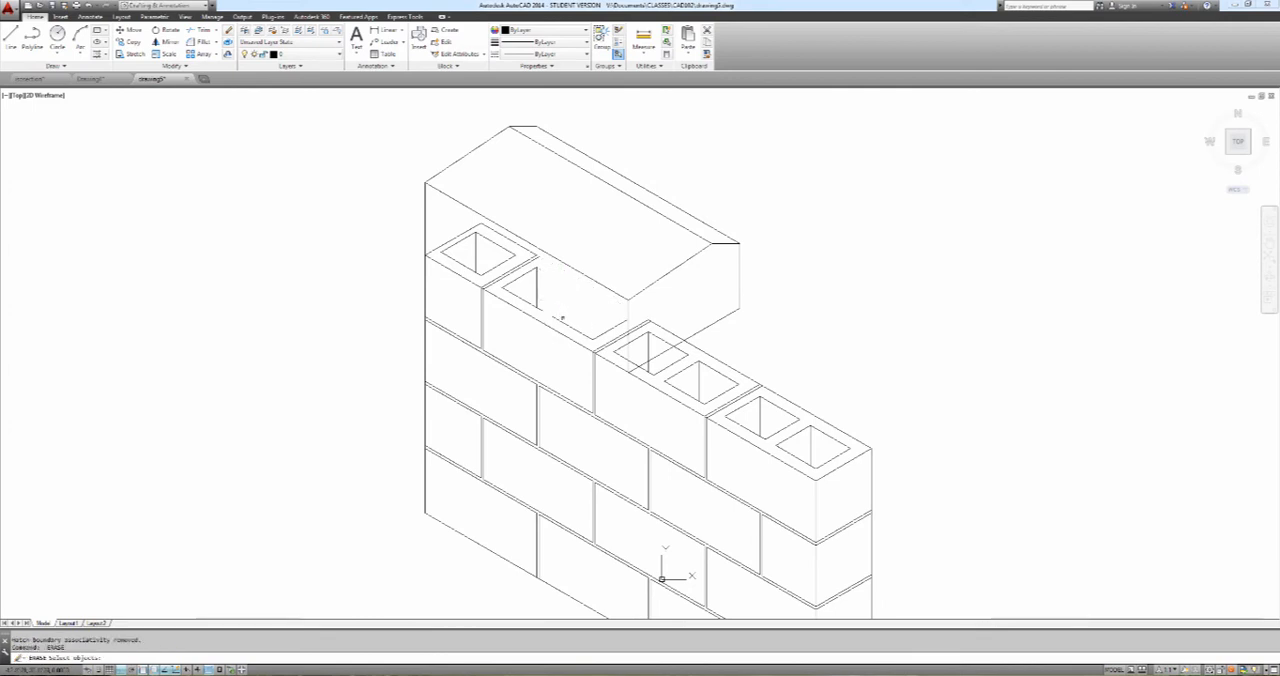
click(560, 324)
click(547, 292)
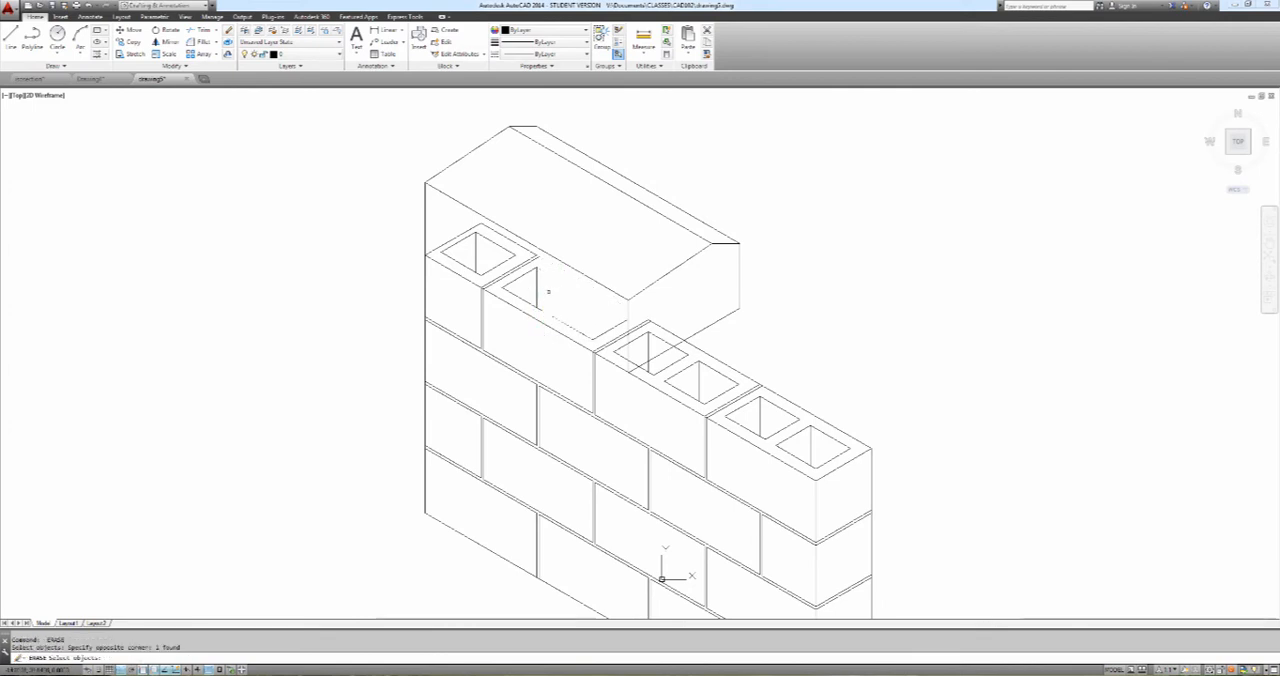
click(608, 326)
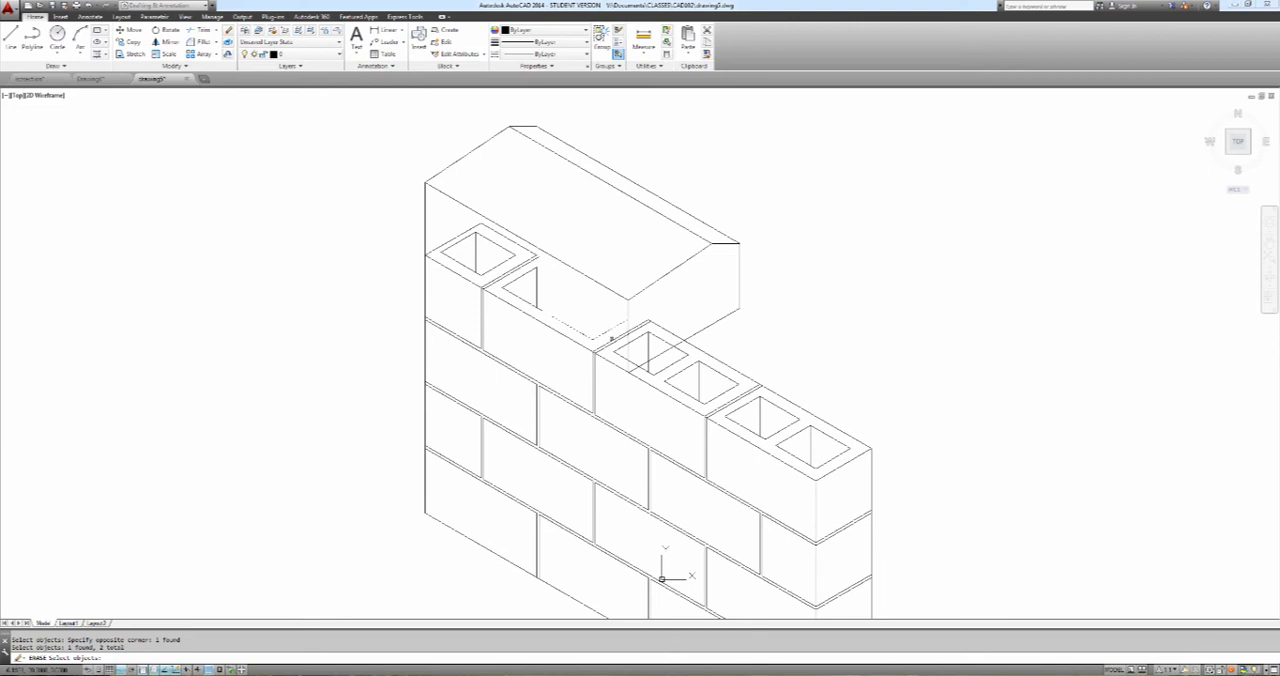
key(Return)
key(Return)
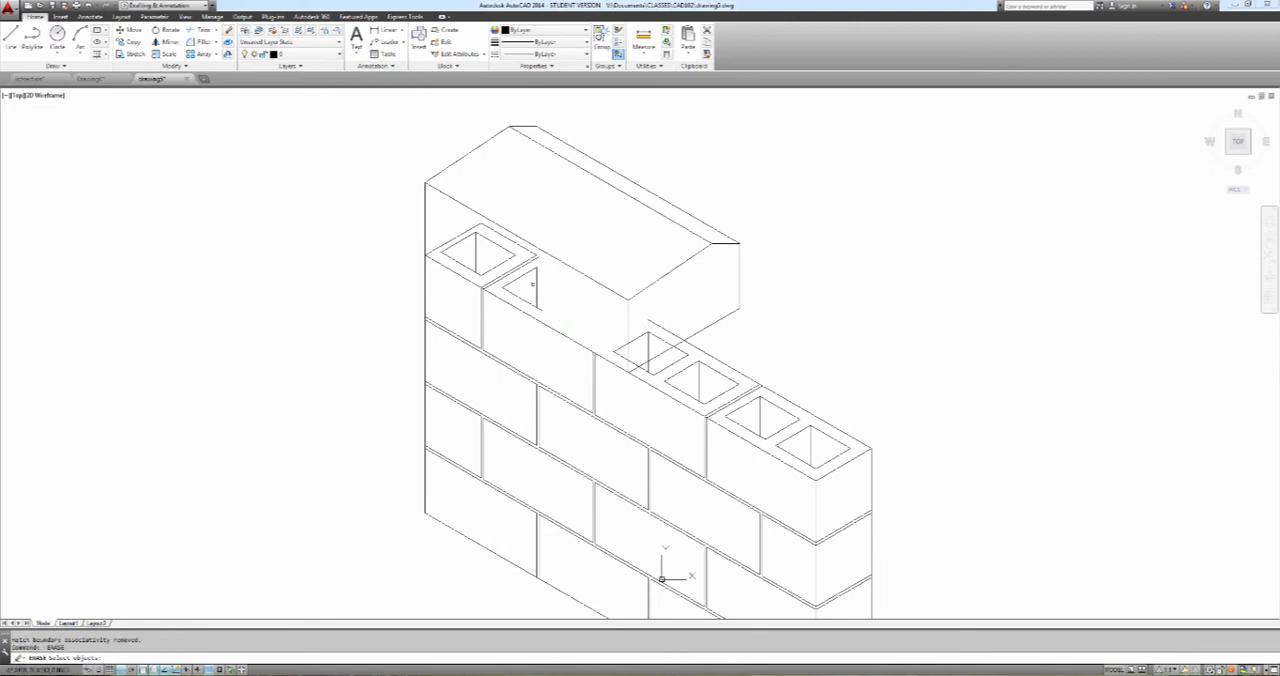
Erase the second block's remaining core lines and the top joint lines between the first and second blocks
click(542, 296)
click(507, 256)
key(Return)
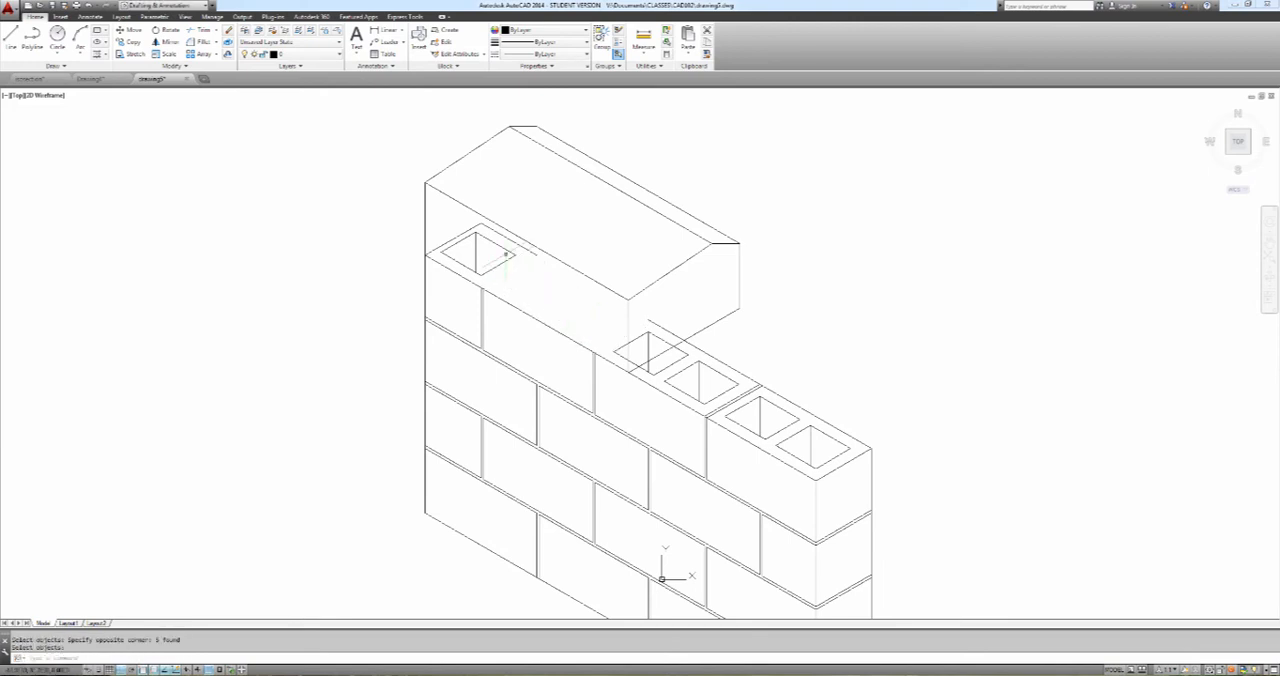
Erase the first block's core and remaining top-face lines showing through the coping's front face
click(524, 272)
click(476, 234)
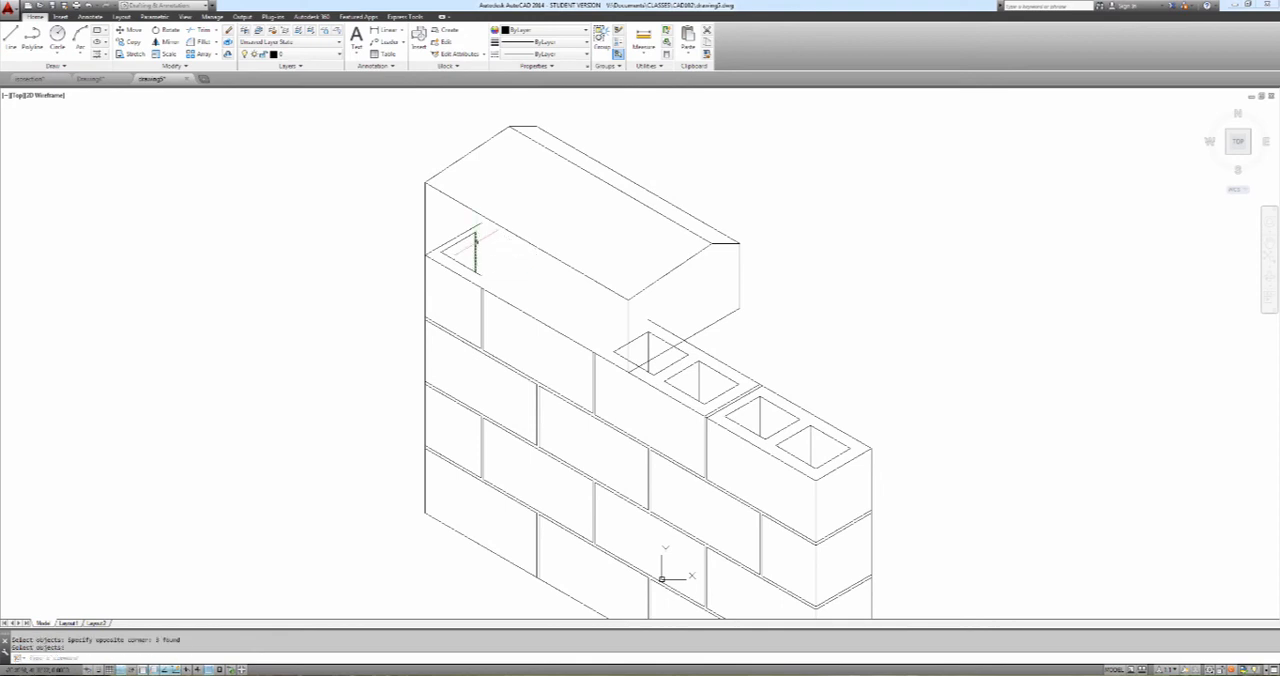
key(Return)
click(486, 258)
click(457, 232)
key(Return)
Trim the third block's rear edge and core lines that show through the coping, using the near profile's base line as cutting edge
key(Return)
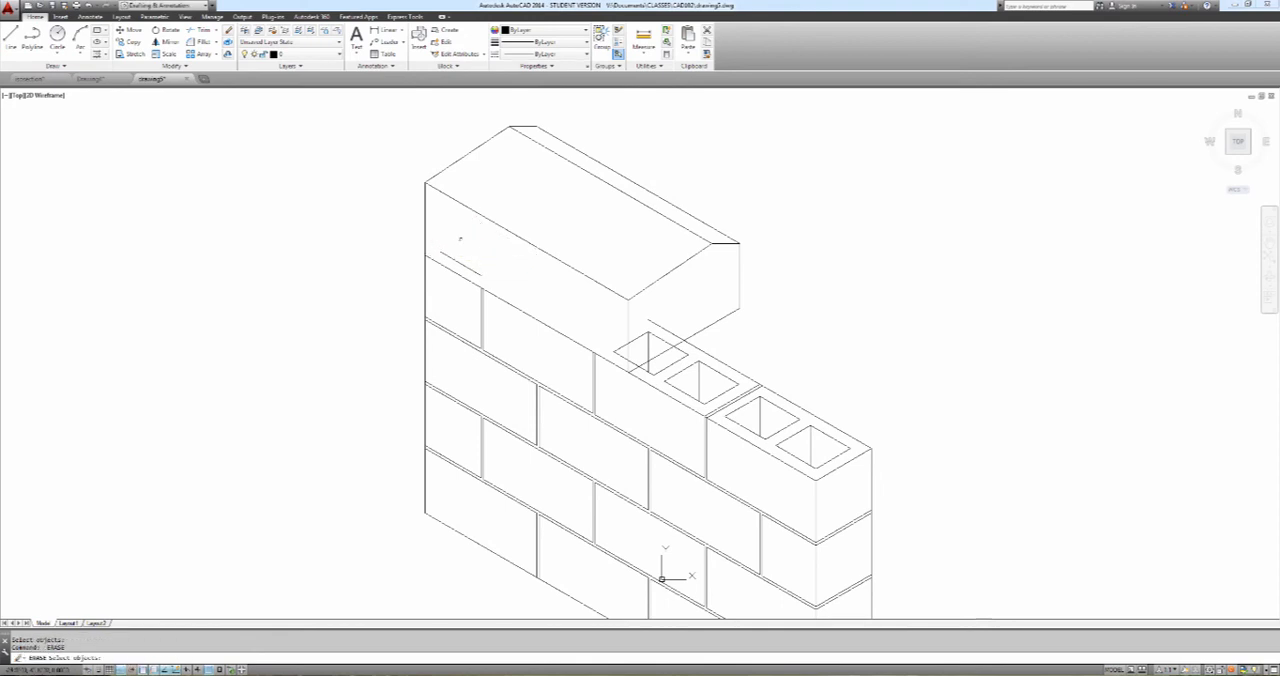
click(460, 262)
text(tr)
key(Return)
click(701, 331)
key(Return)
click(660, 327)
click(661, 338)
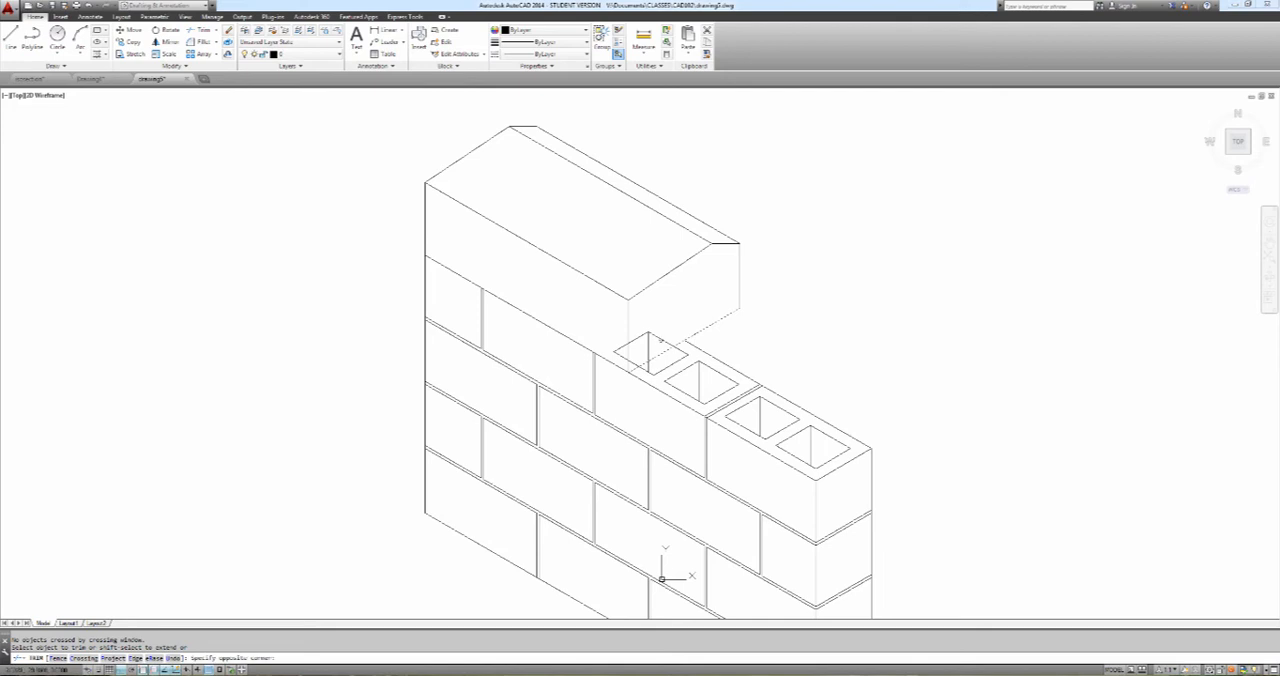
click(660, 337)
click(662, 340)
key(Escape)
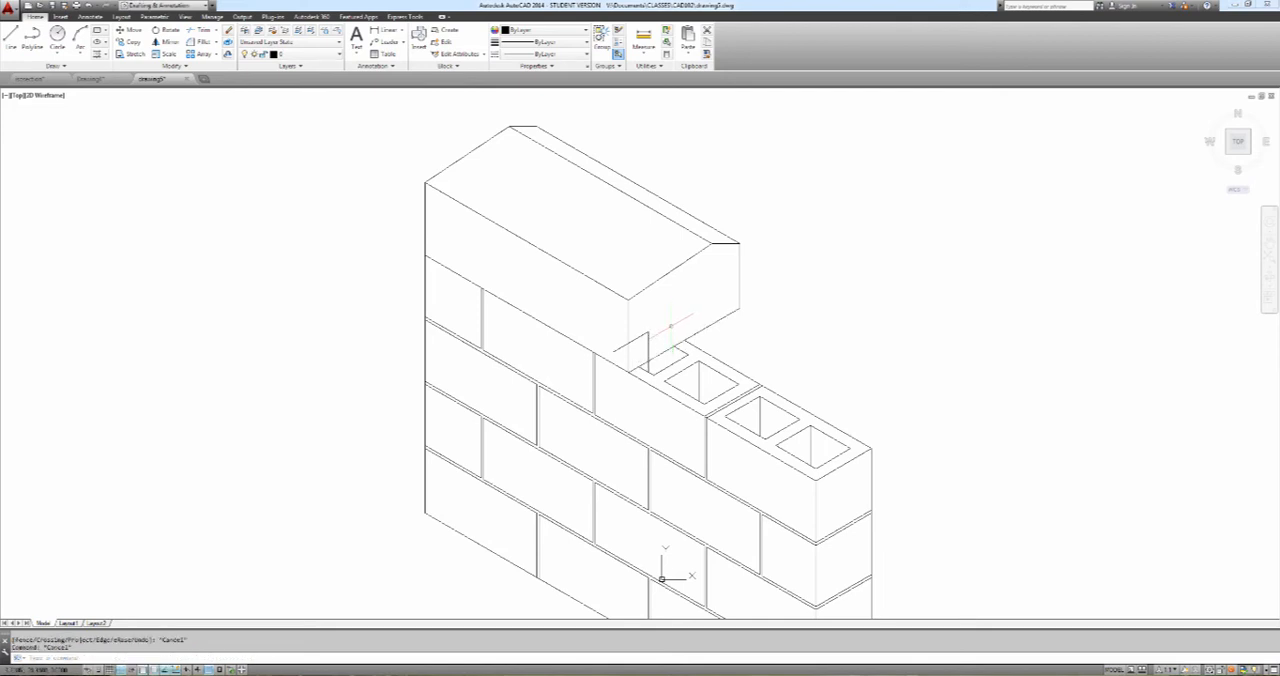
key(Return)
click(655, 356)
key(Return)
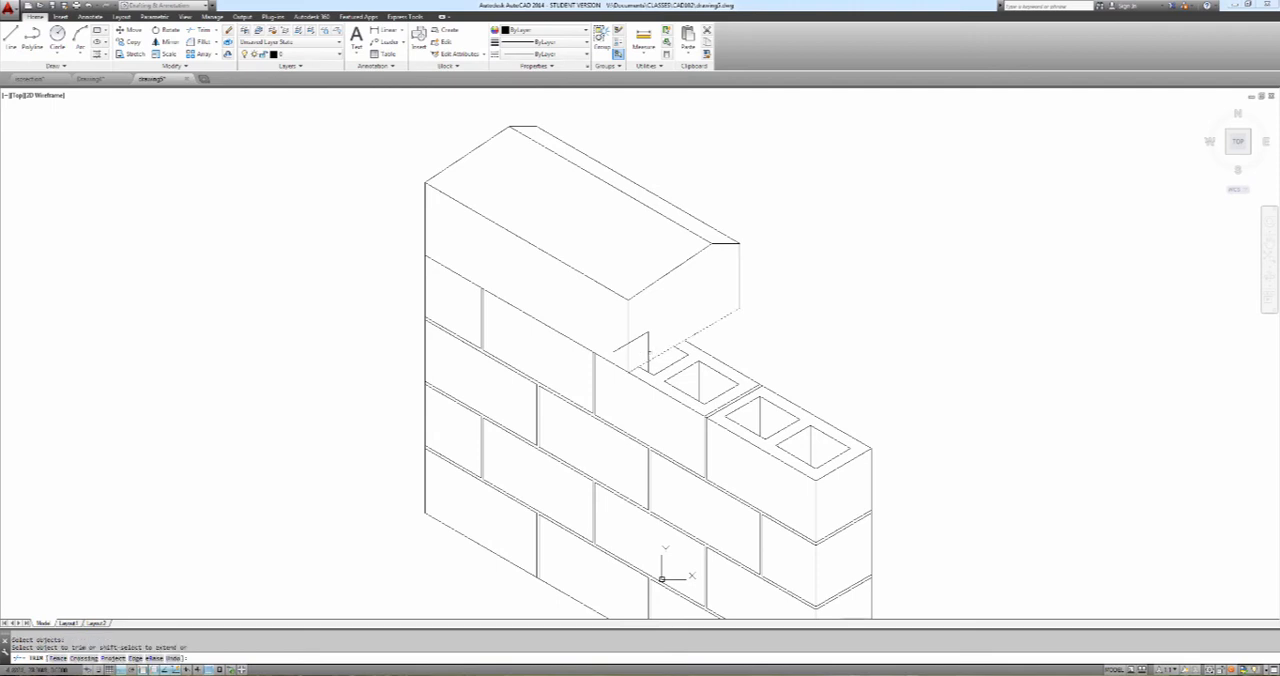
key(Escape)
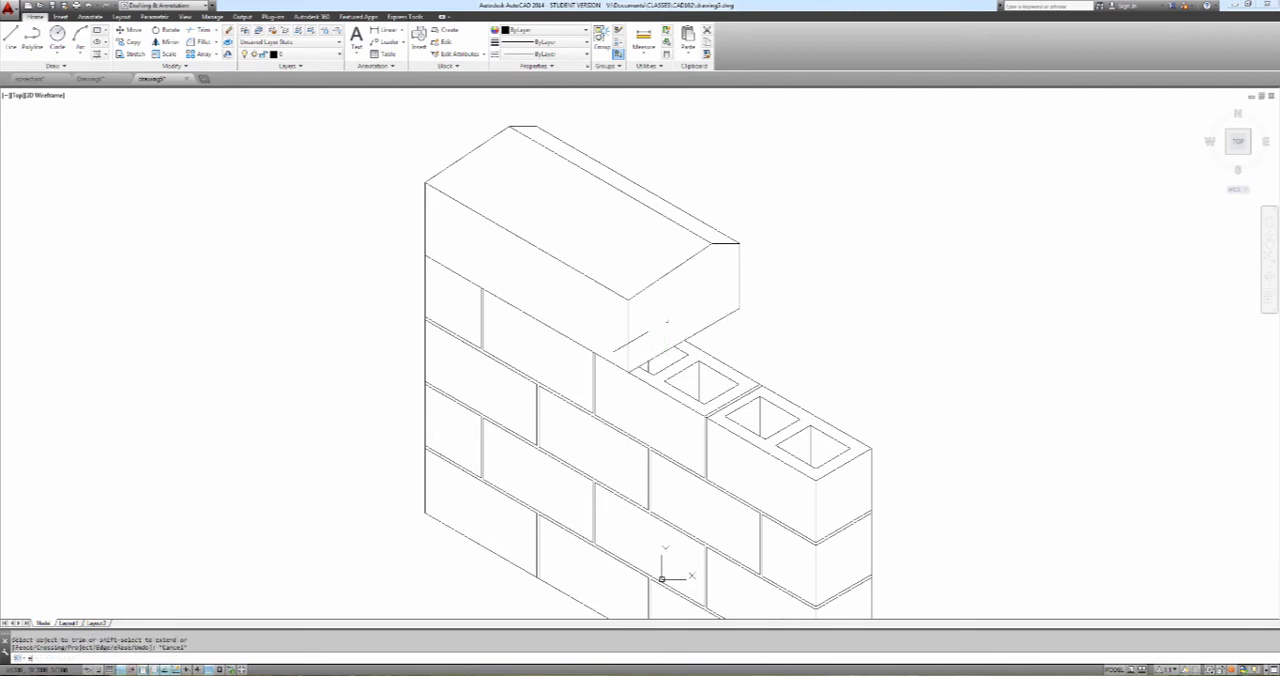
Erase the leftover diagonal core line crossing the coping's near lower front corner
text(e)
key(Return)
click(646, 332)
key(Return)
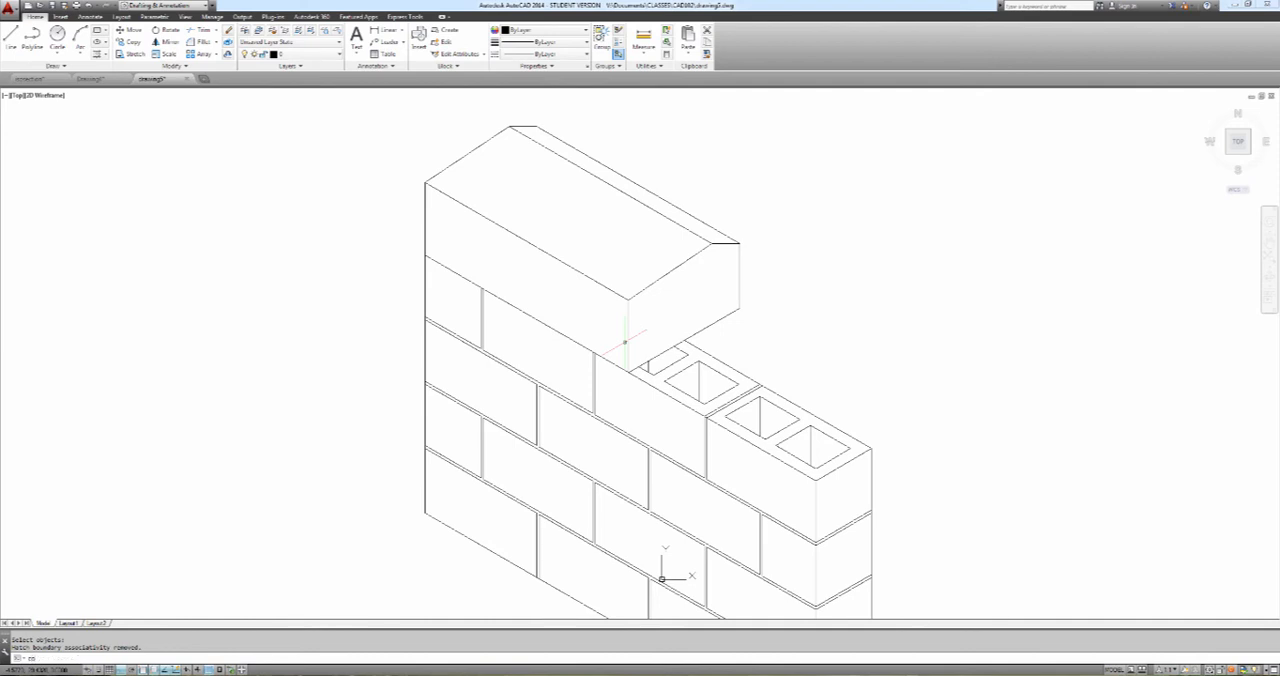
Copy the second block's top front edge 3/8 straight up to form the mortar joint under the coping
text(copy)
key(Return)
click(578, 342)
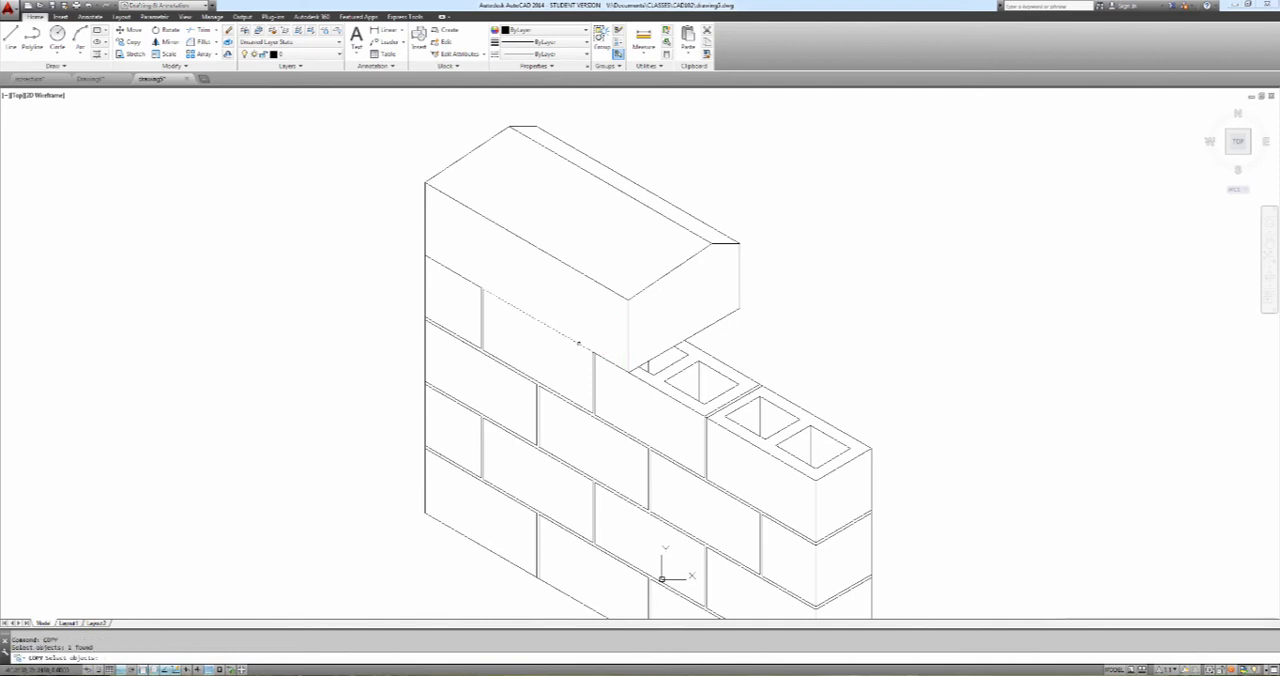
key(Return)
click(592, 351)
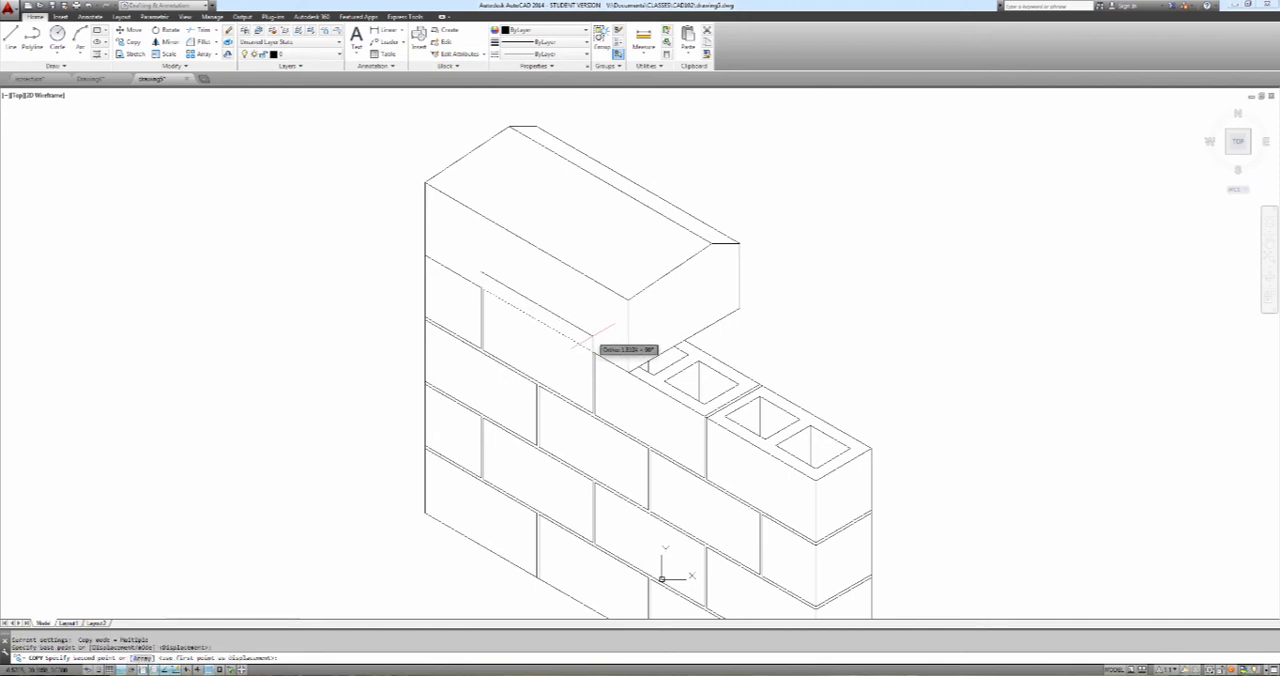
text(3/)
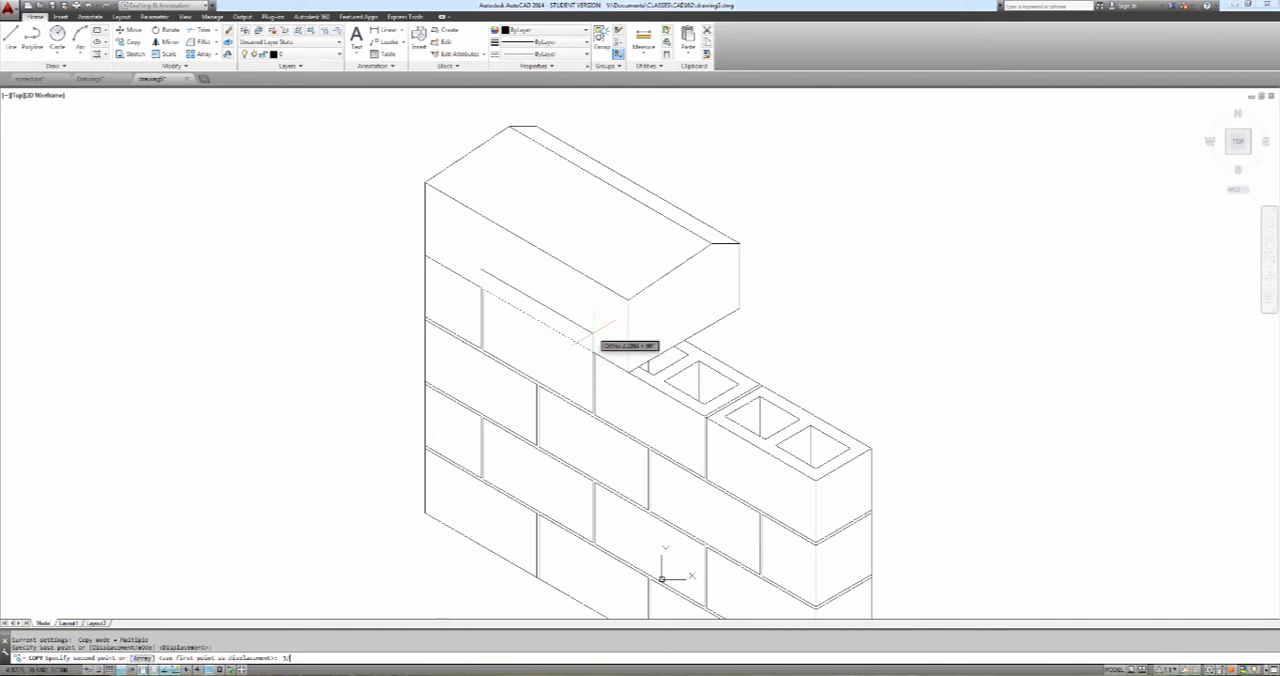
text(6)
key(Return)
key(Escape)
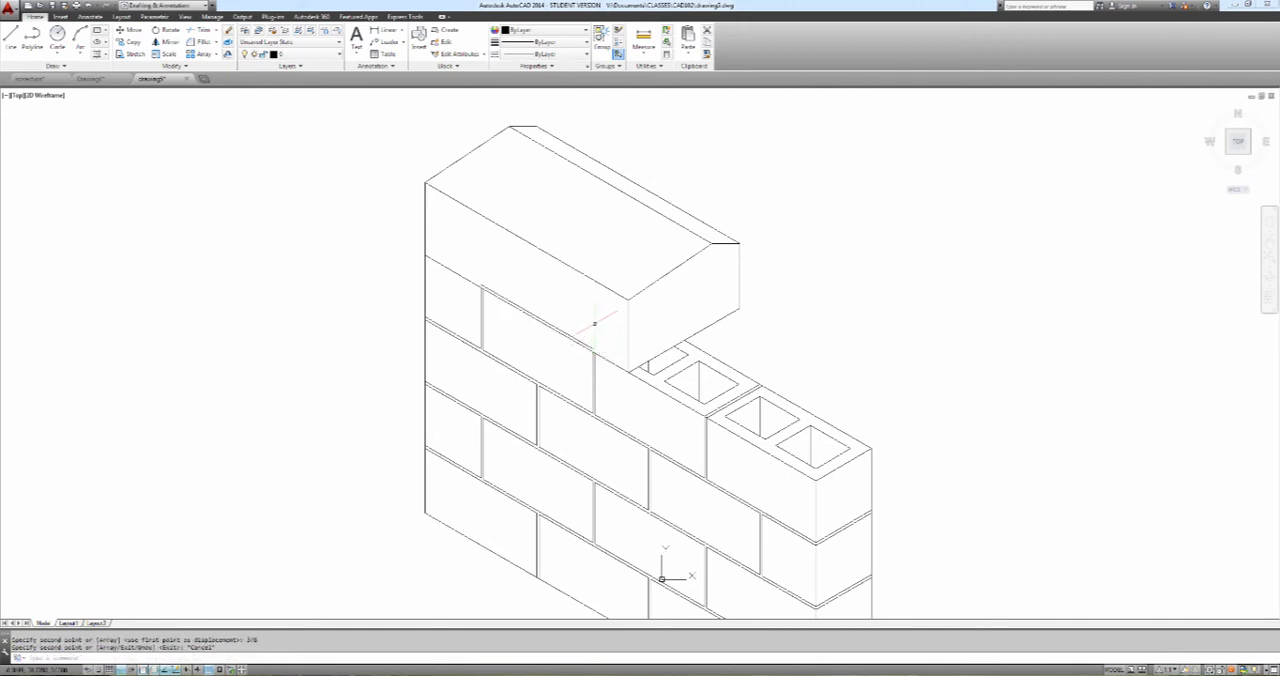
Extend the copied mortar joint line to the coping's two vertical front edges
text(ex)
key(Return)
click(629, 335)
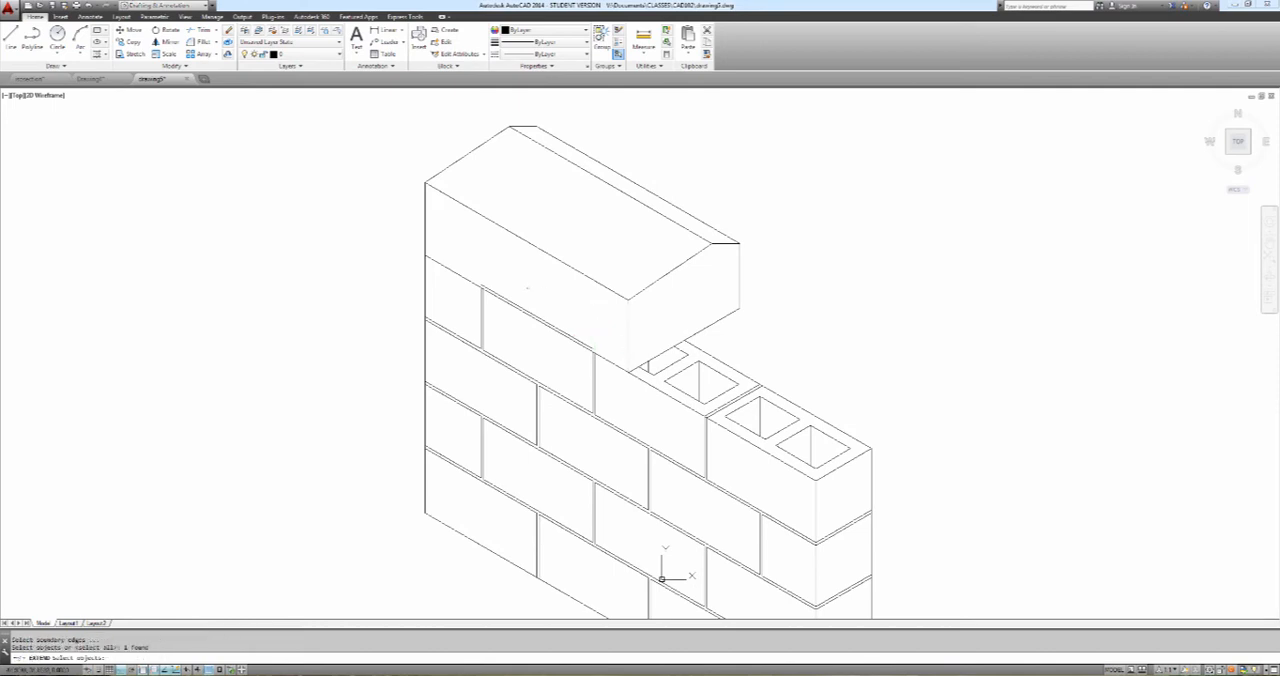
key(Return)
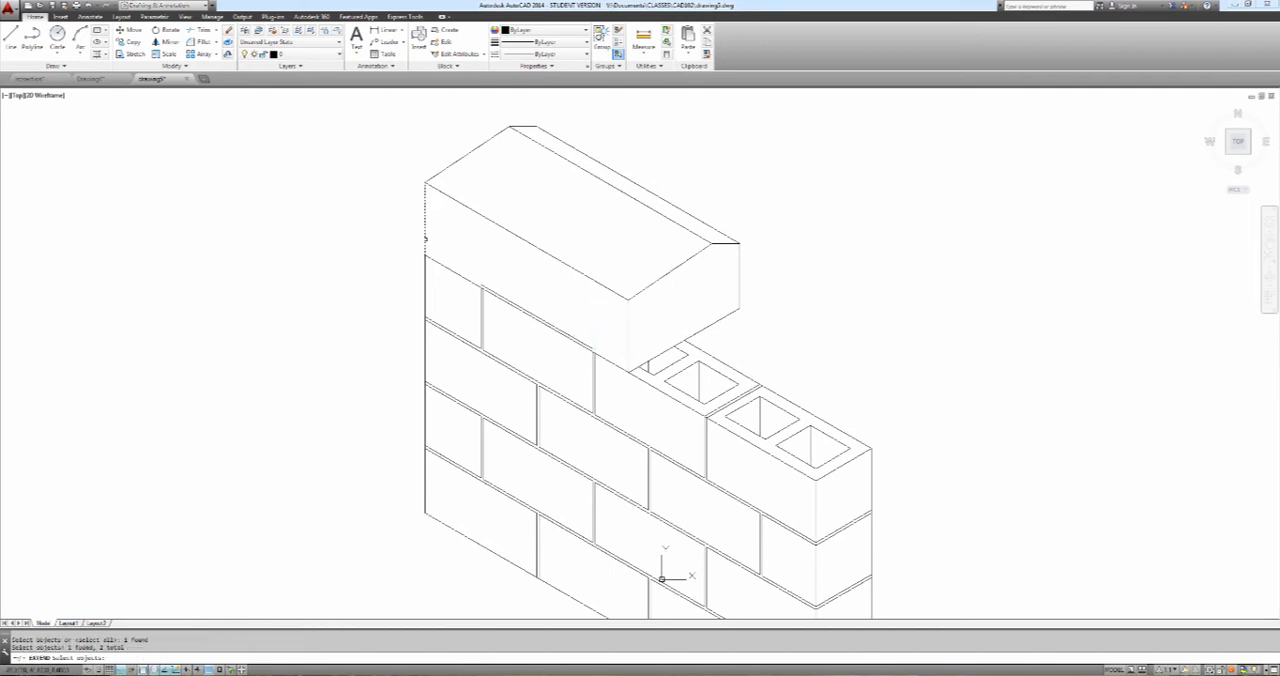
click(549, 325)
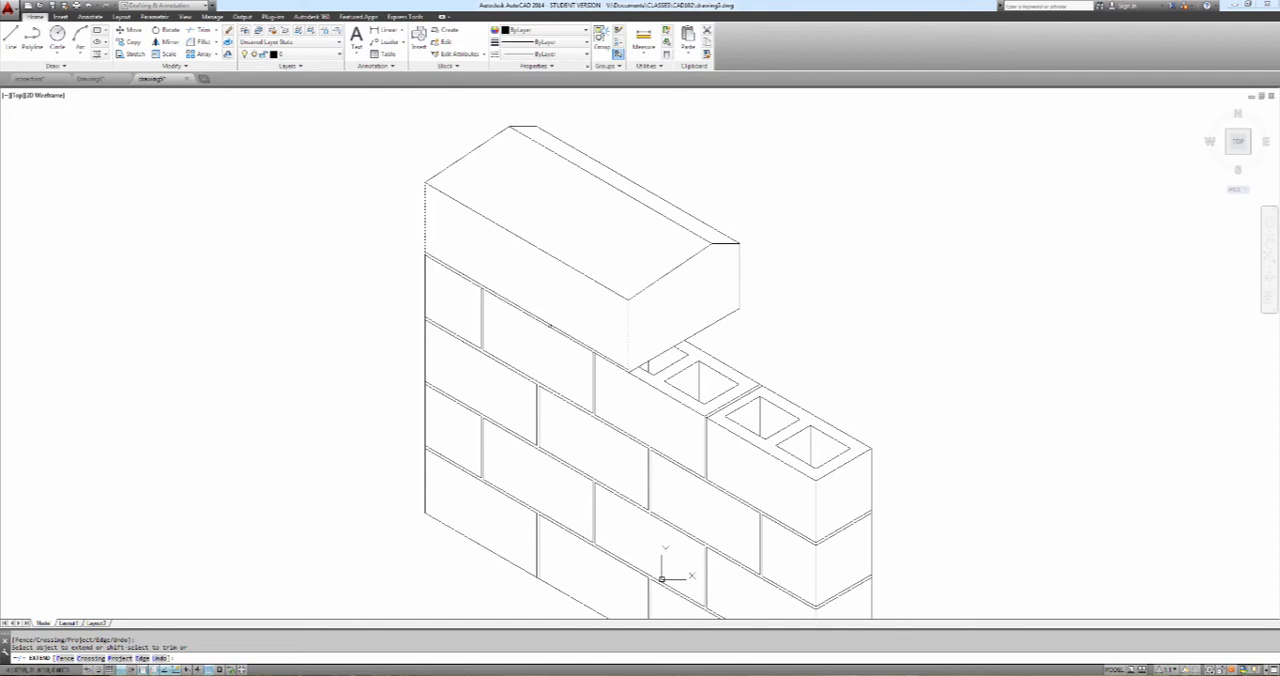
key(Escape)
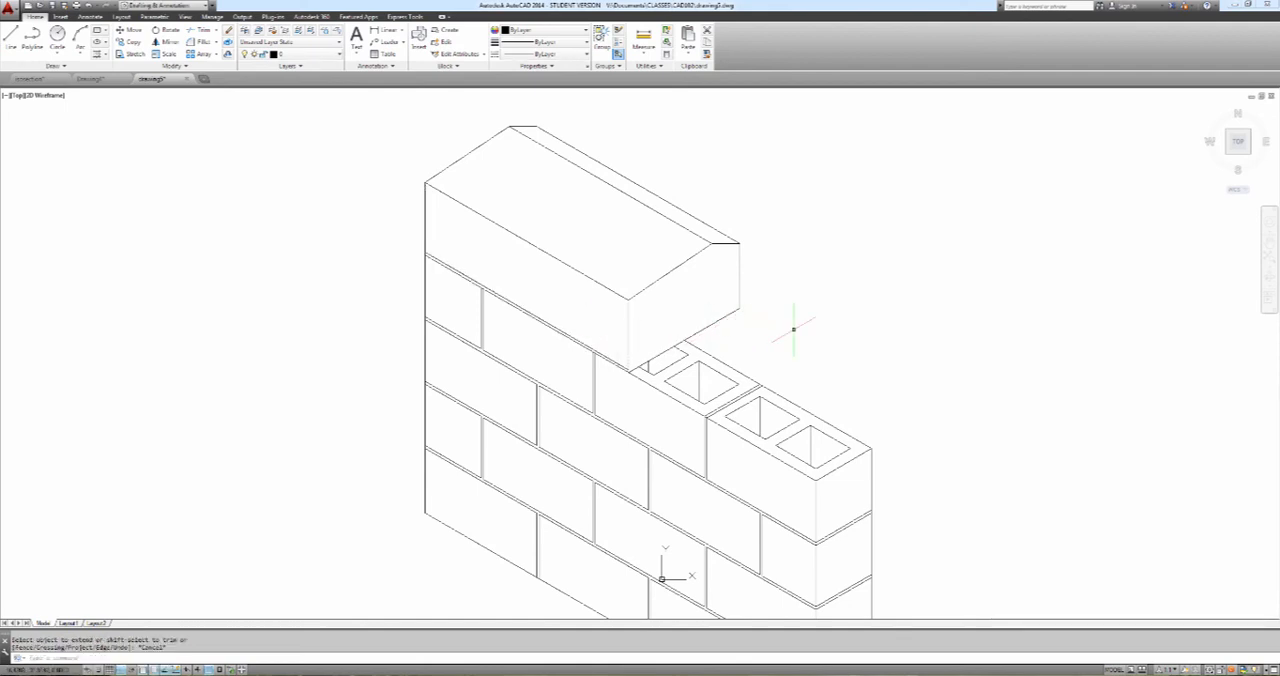
Try to copy the coping's lower end edge to form the end mortar joint, and erase the misplaced copy
text(copy)
key(Return)
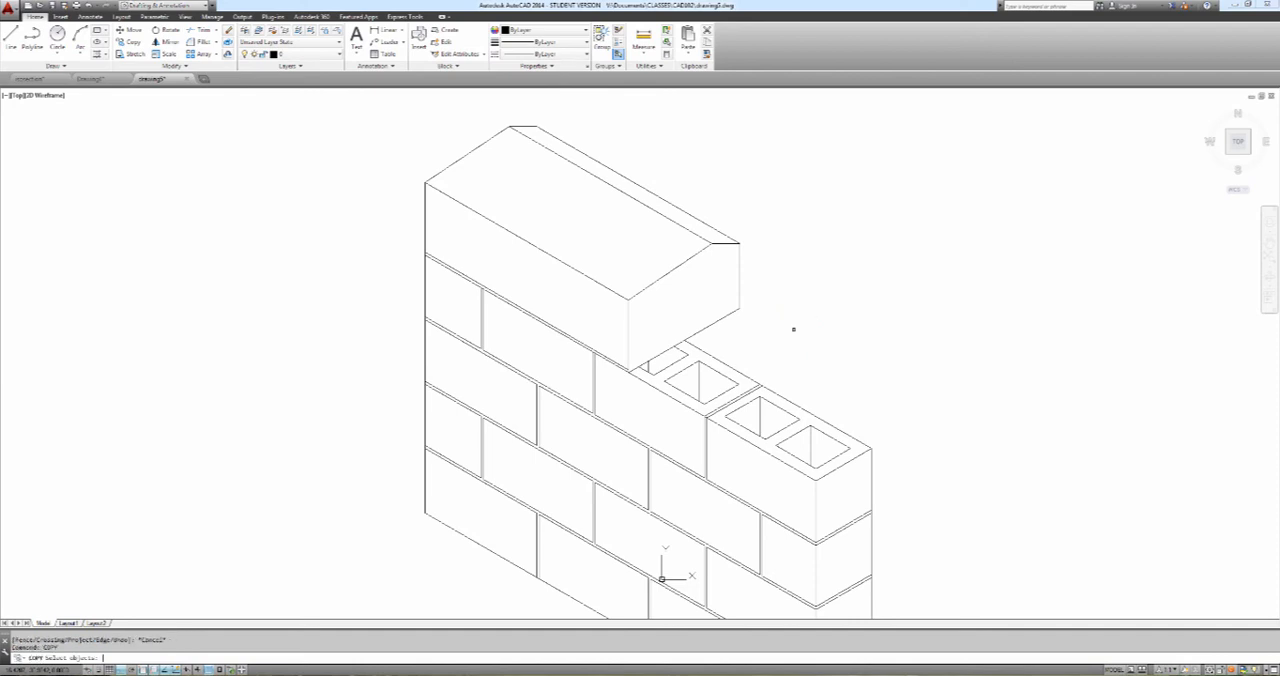
click(737, 321)
key(Return)
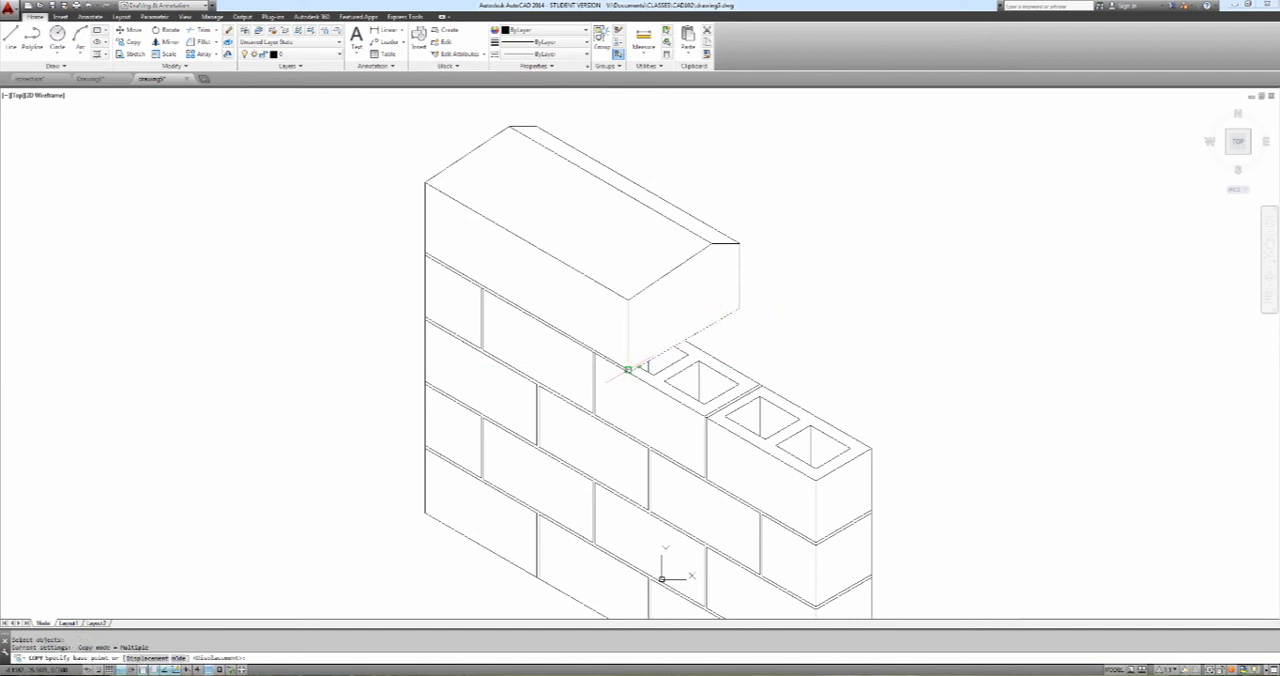
click(628, 370)
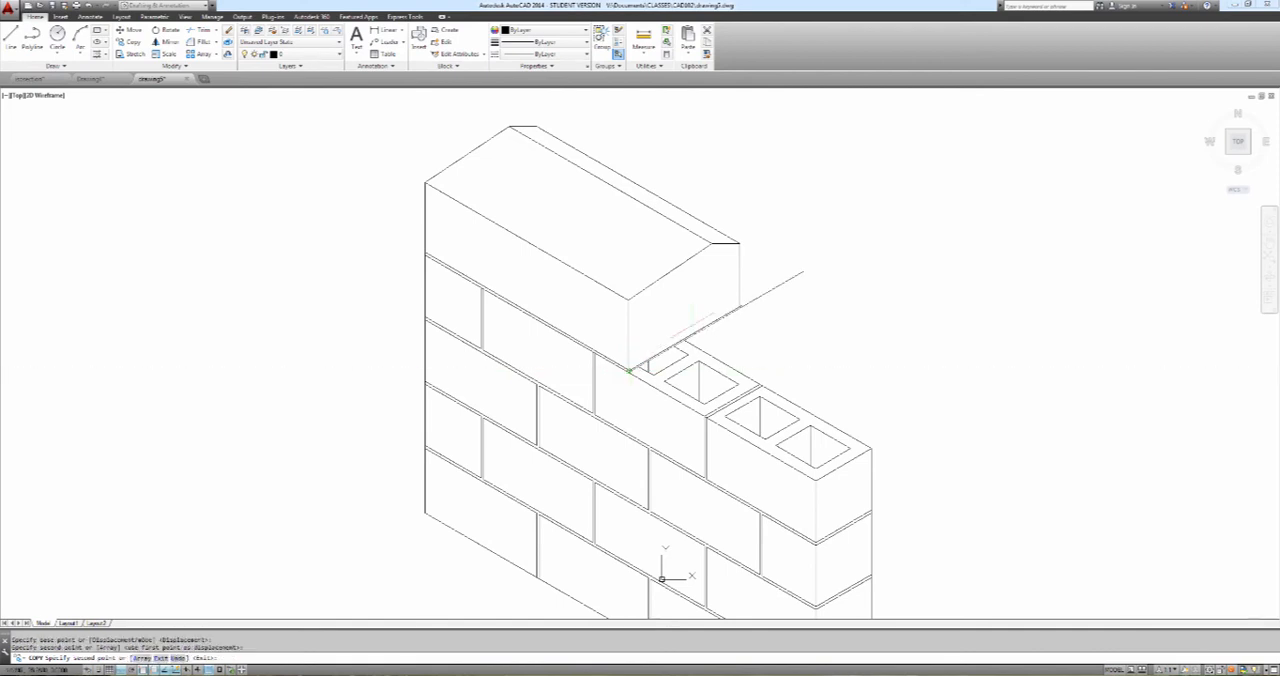
key(Escape)
key(Return)
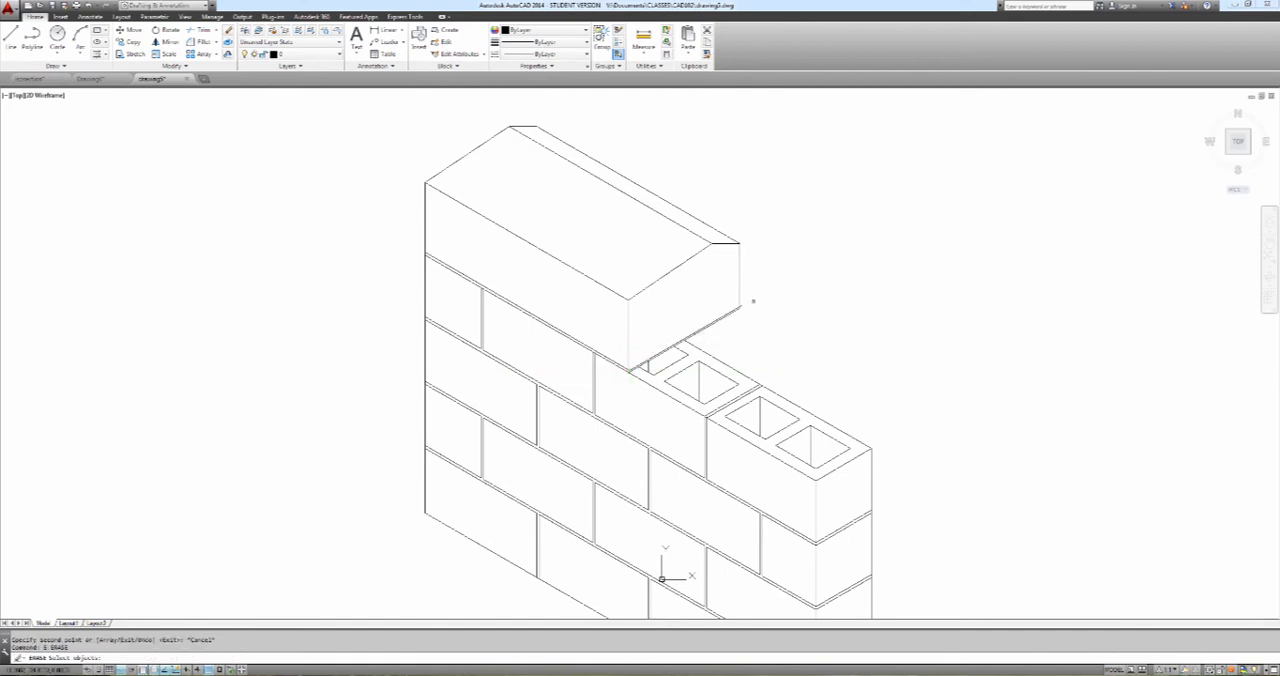
click(738, 304)
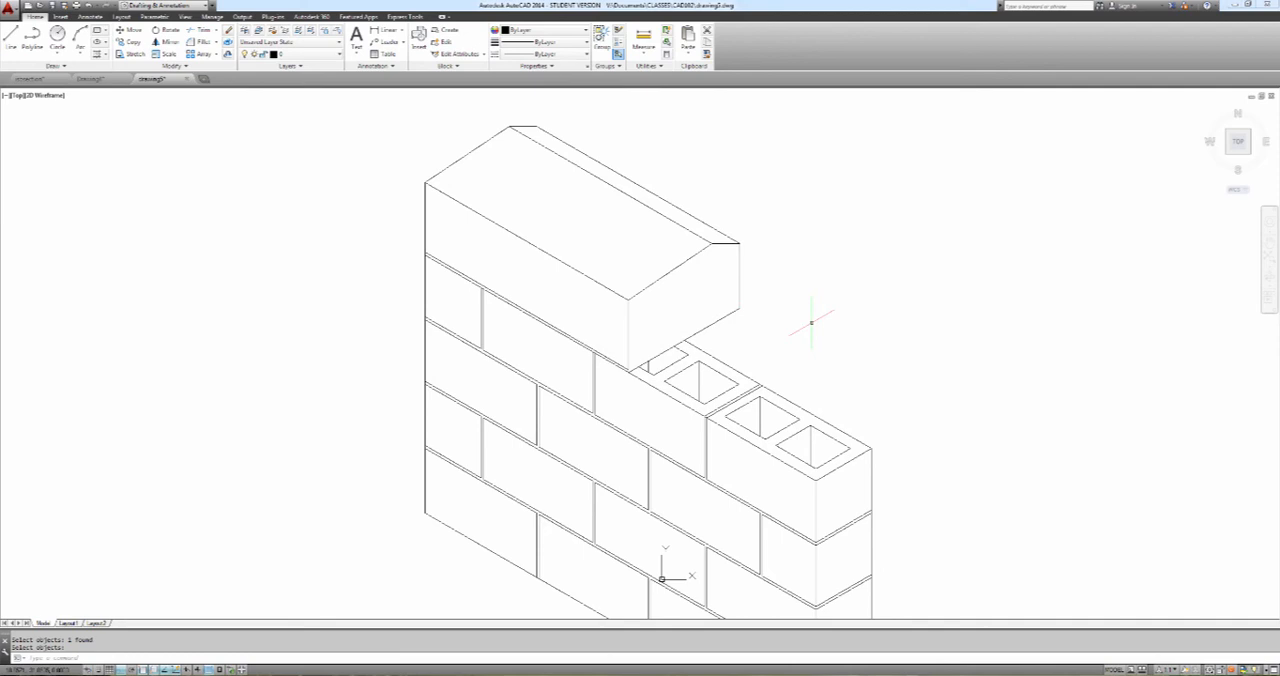
Copy the coping's lower end edge from its near lower corner to the mortar line's endpoint, continuing the joint around the end face
text(co)
key(Return)
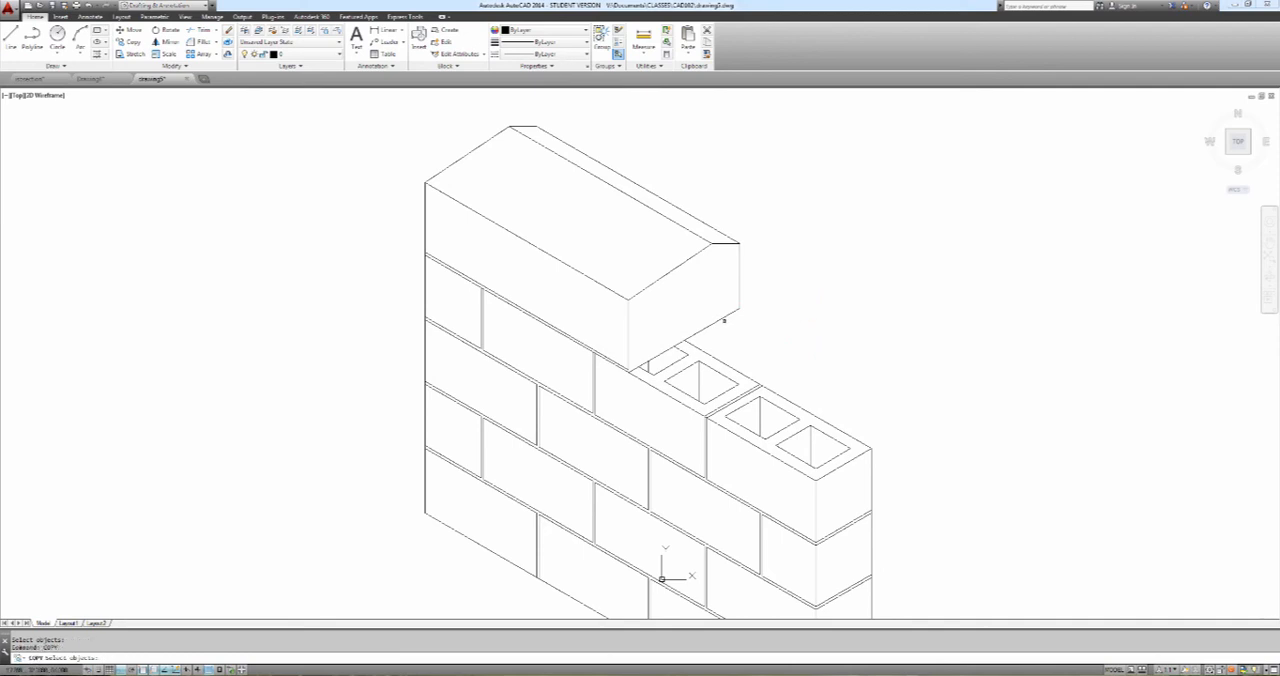
click(720, 318)
key(Return)
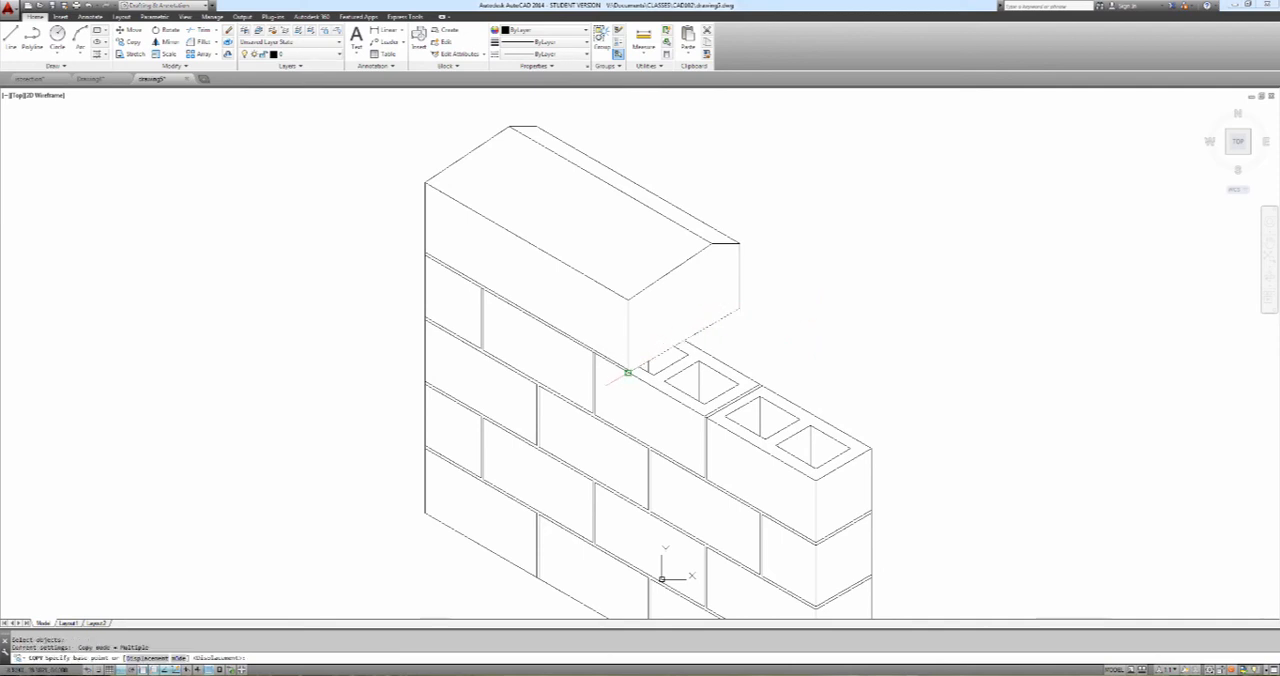
click(628, 370)
click(628, 370)
key(Escape)
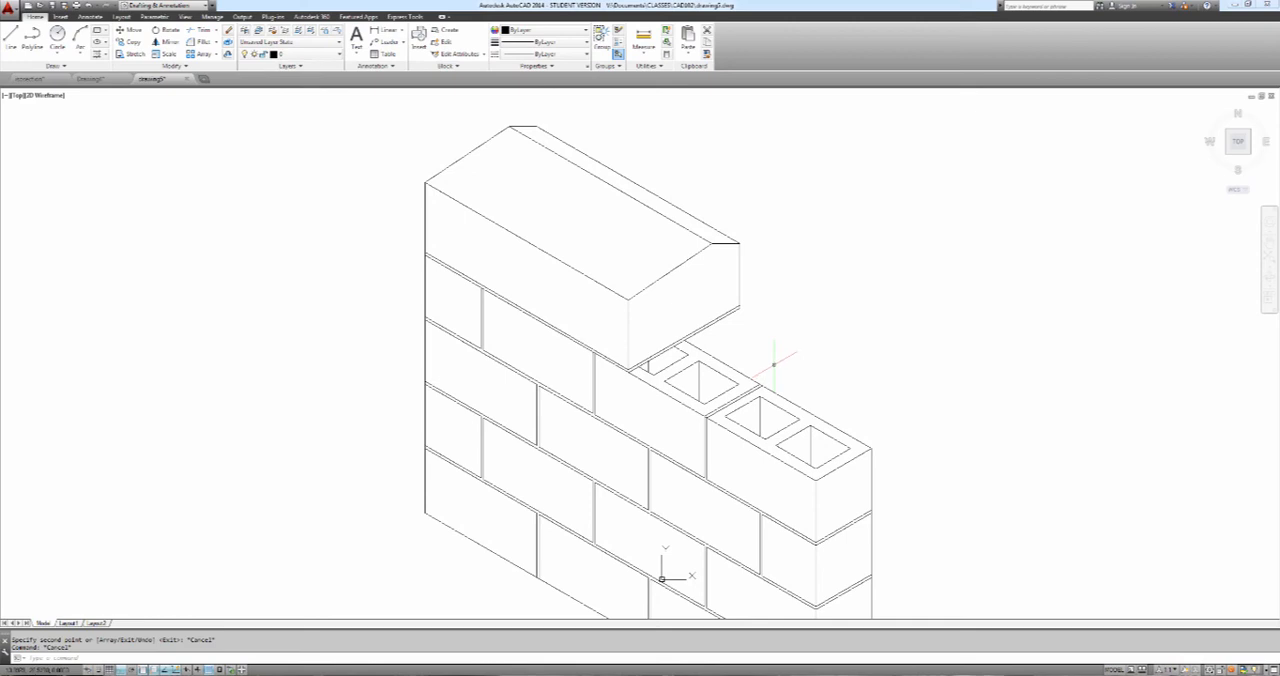
Draw a closed 8 by 4 brick side on the left isoplane, starting at the coping's lower rear corner
text(L)
key(Return)
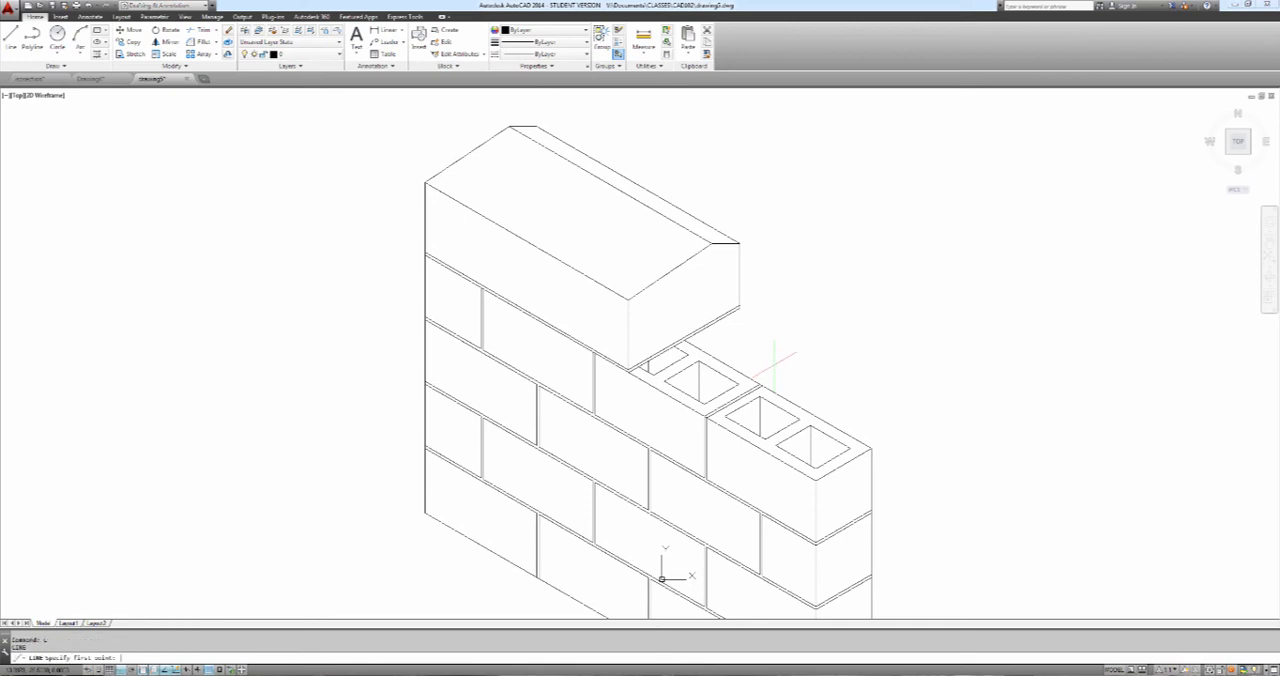
click(740, 306)
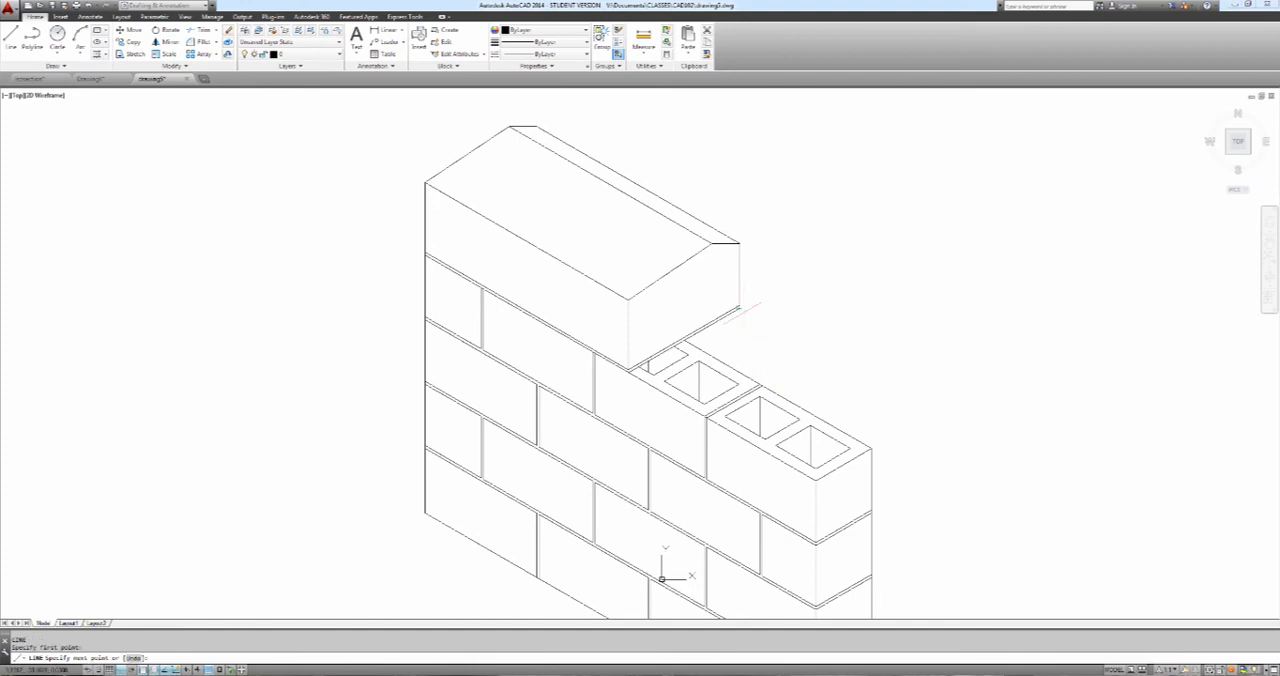
key(F5)
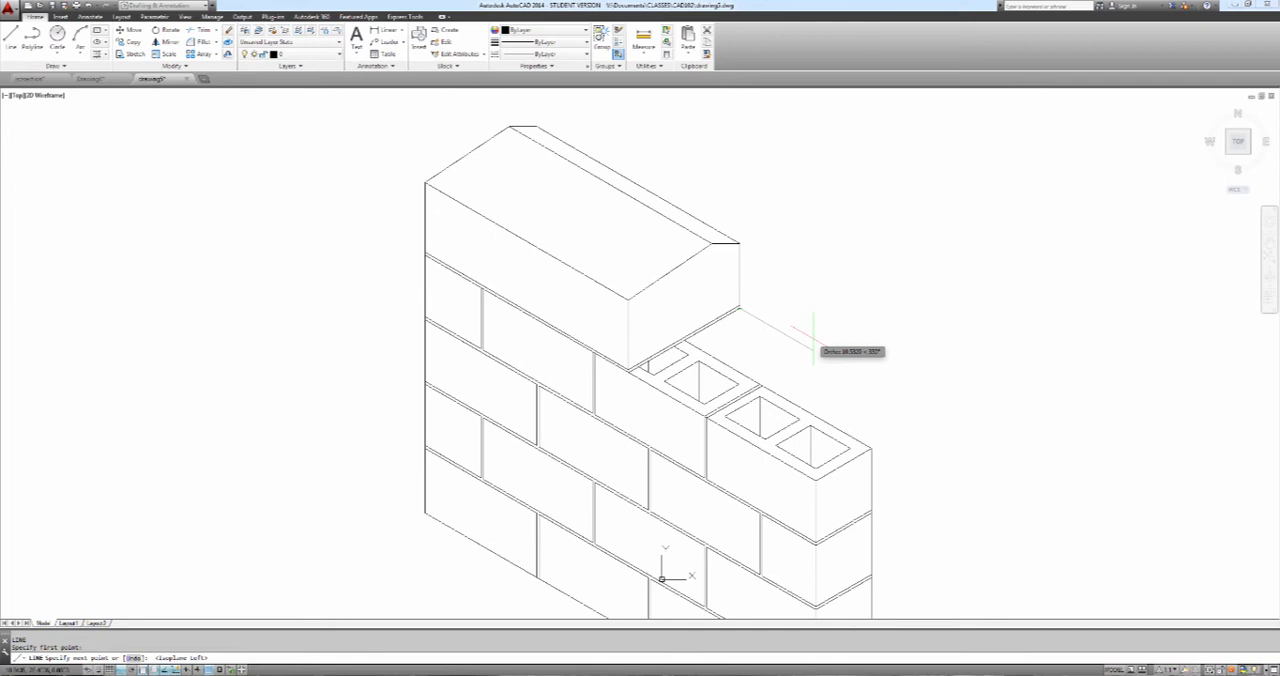
text(8)
key(Return)
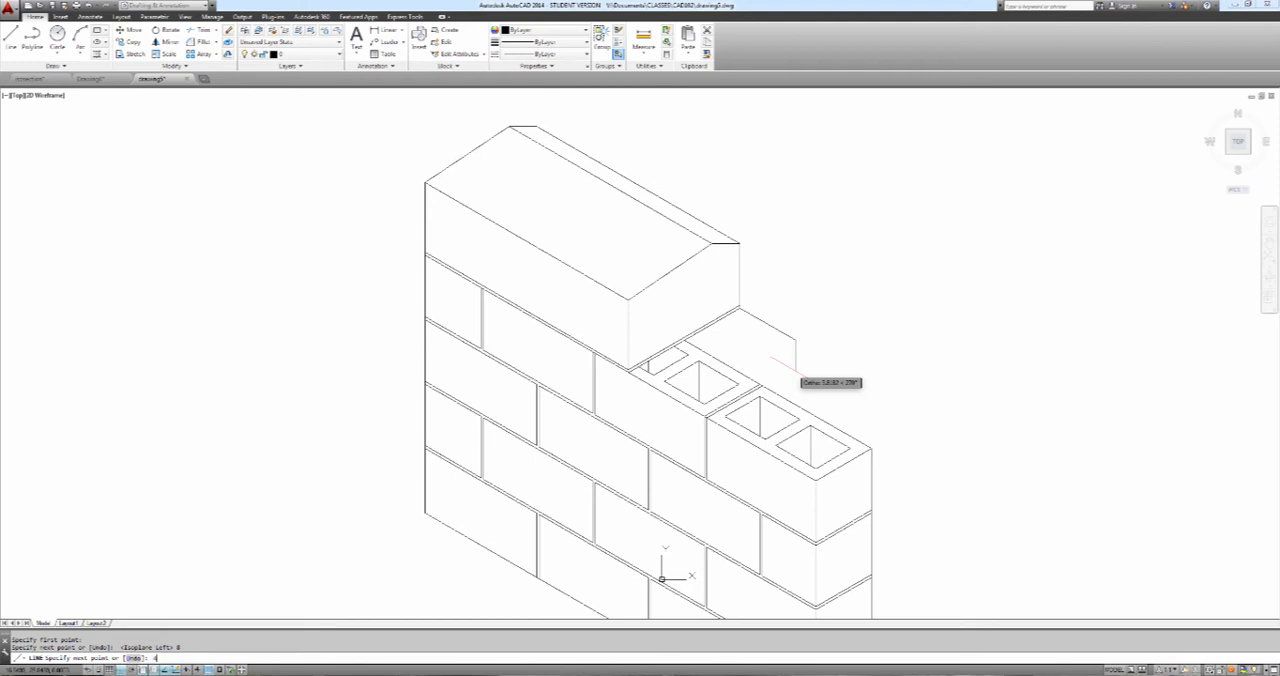
text(4)
key(Return)
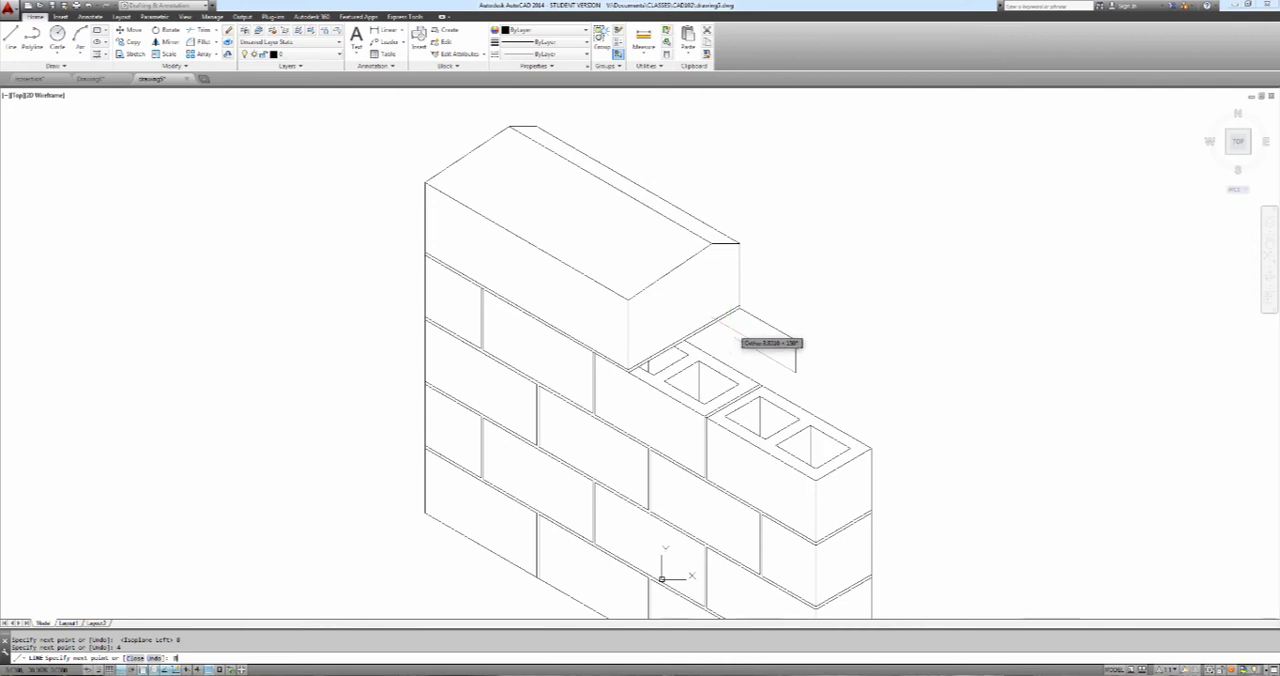
text(8)
key(Return)
text(c)
key(Return)
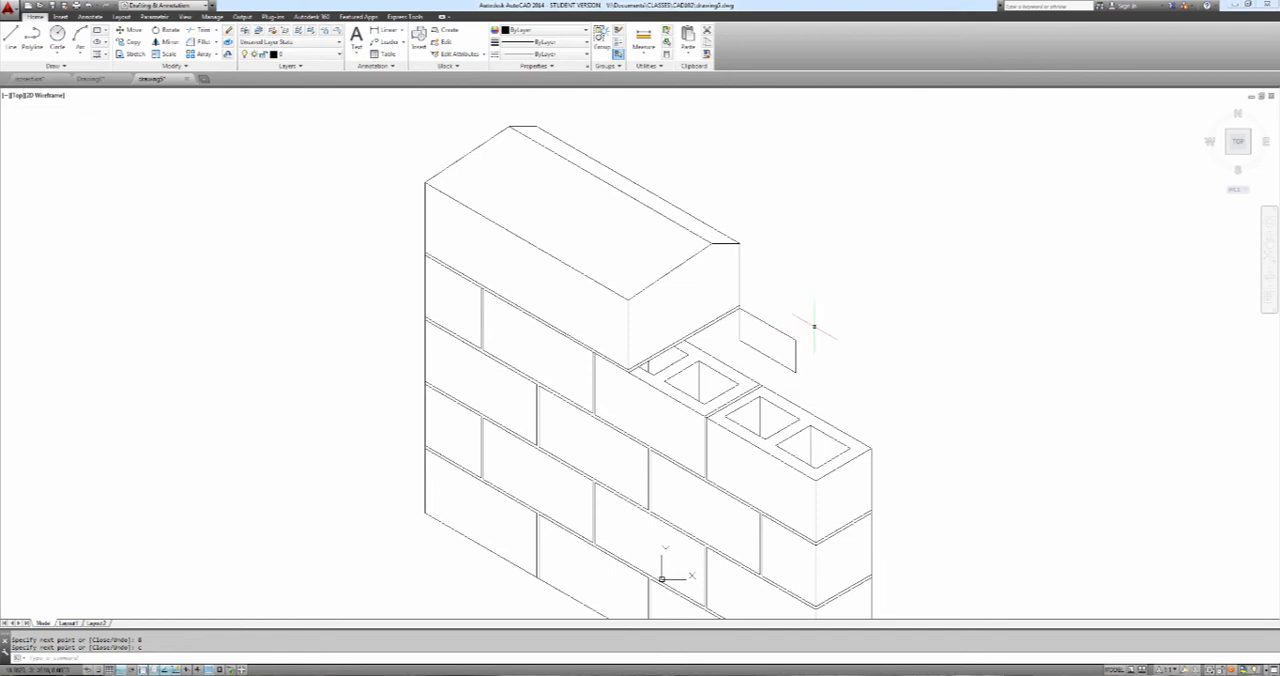
Draw the brick's top face from the same corner on the top isoplane, 4 wide and 8 long, closing at the far corner
text(l)
key(Return)
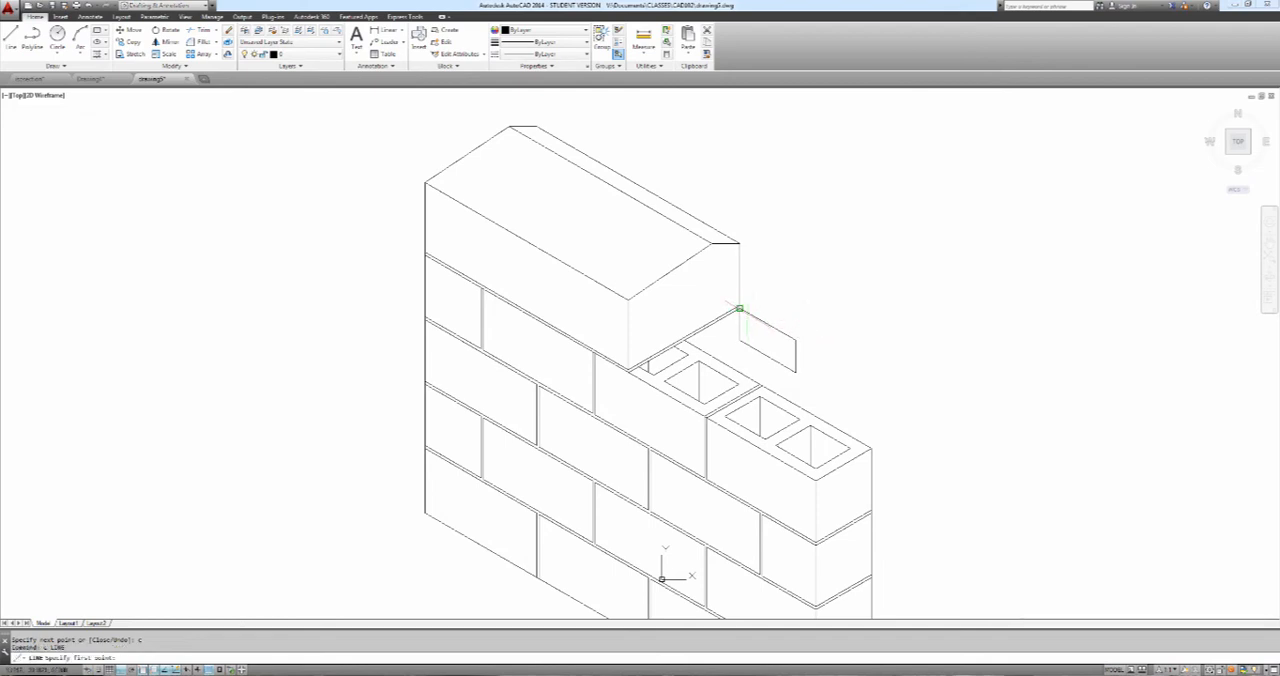
click(739, 309)
key(F5)
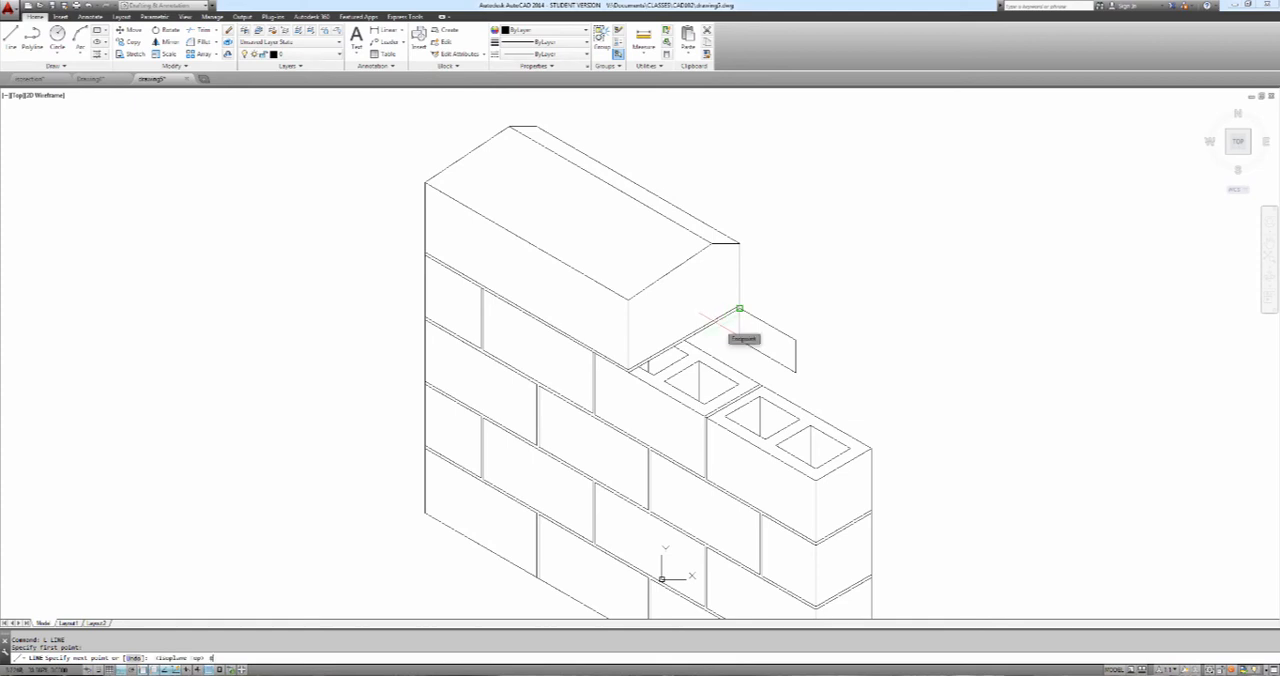
key(F5)
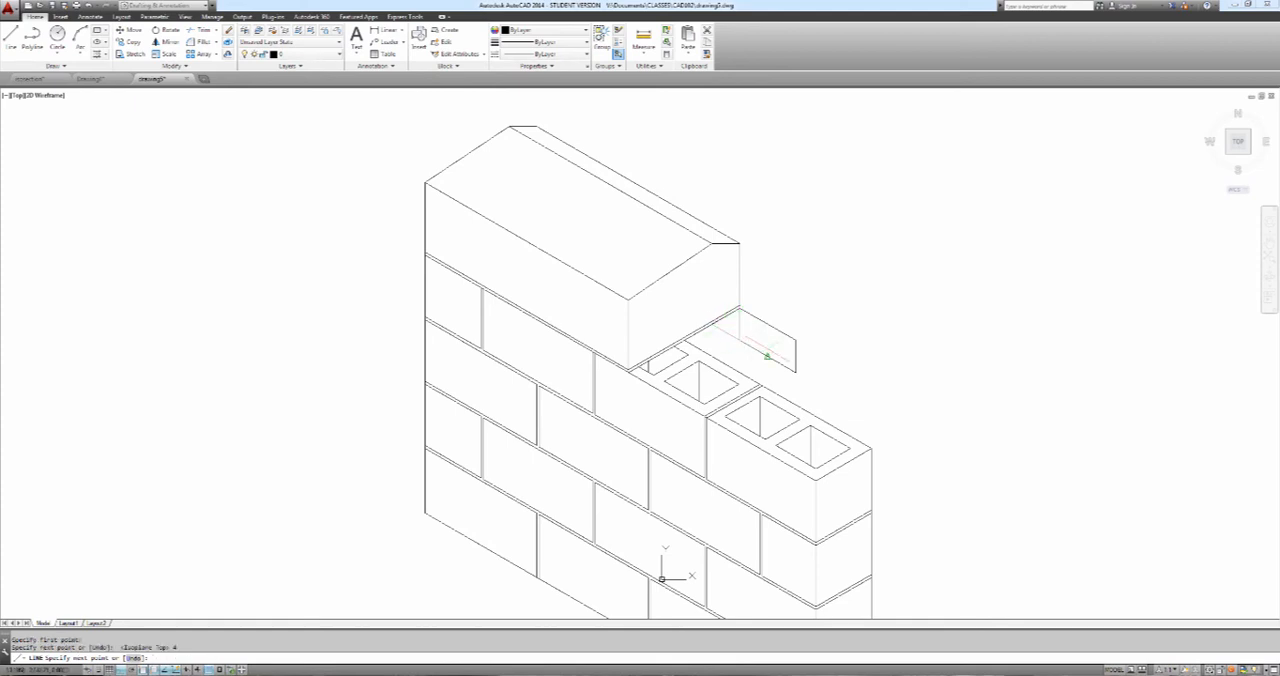
text(6)
key(Return)
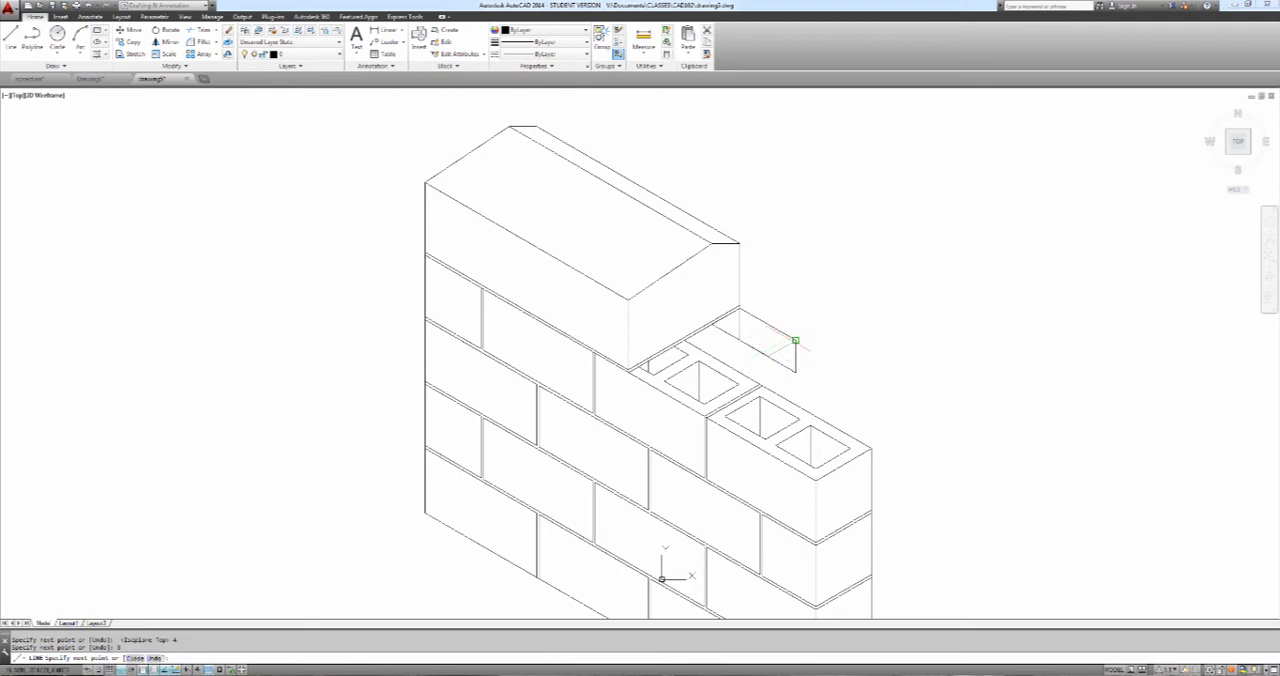
key(Escape)
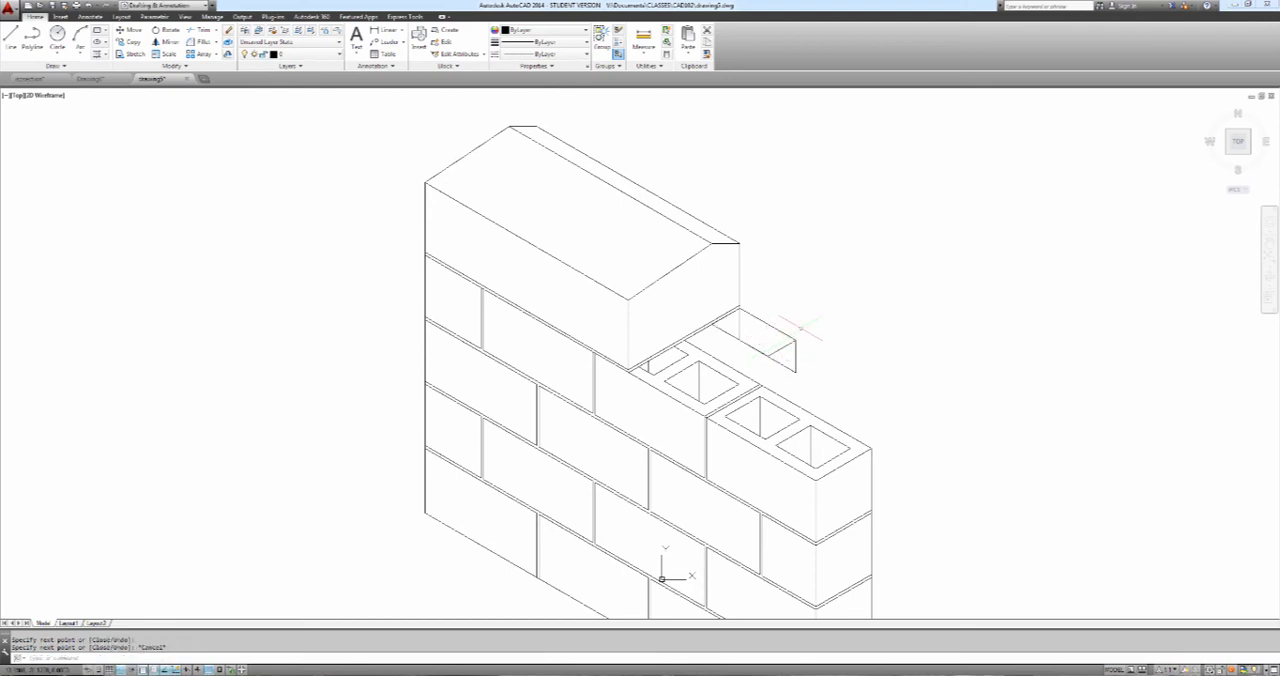
Erase the brick's hidden rear bottom edge showing through its top face
text(e)
key(Return)
click(771, 359)
key(Return)
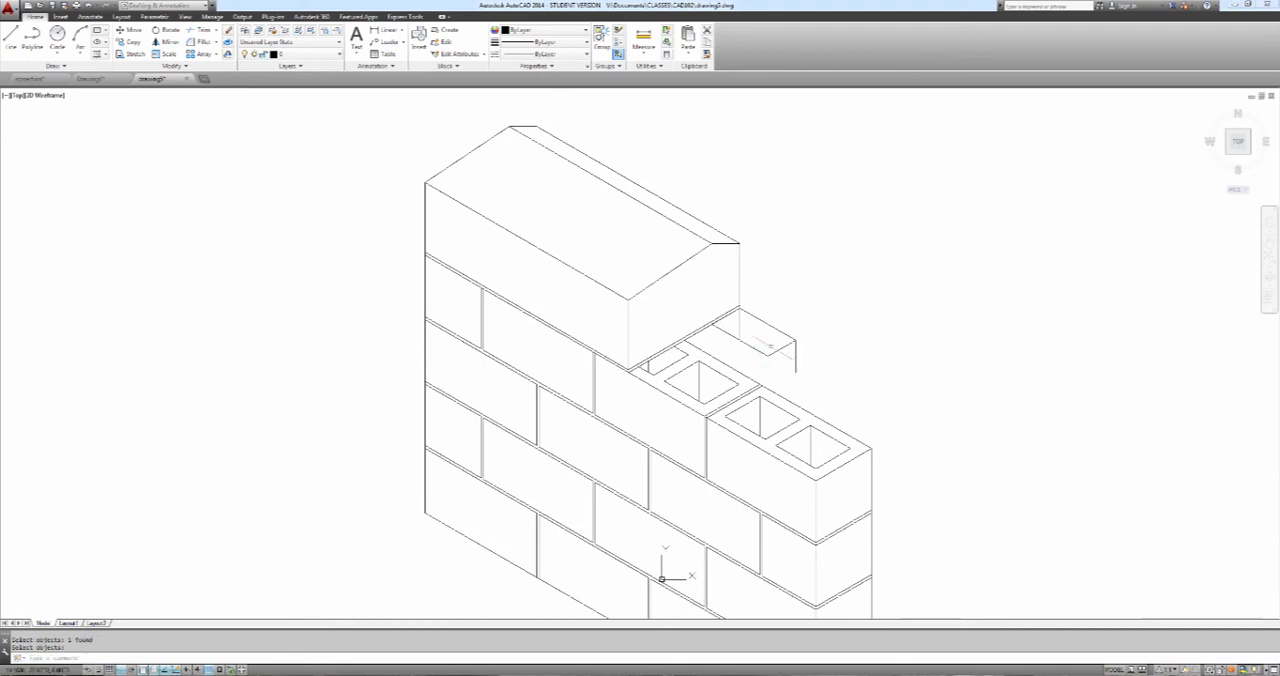
Complete the brick's visible end face from its lower rear corner and erase the hidden vertical edge beneath the coping
text(l)
key(Return)
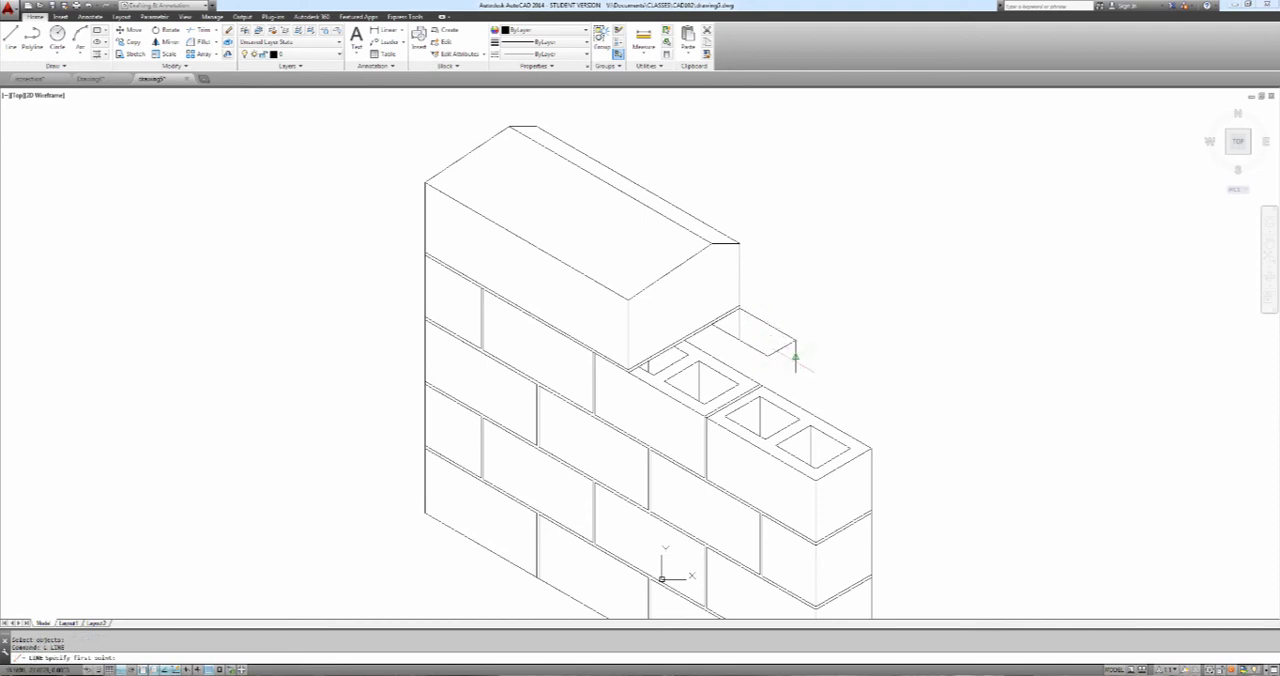
click(795, 357)
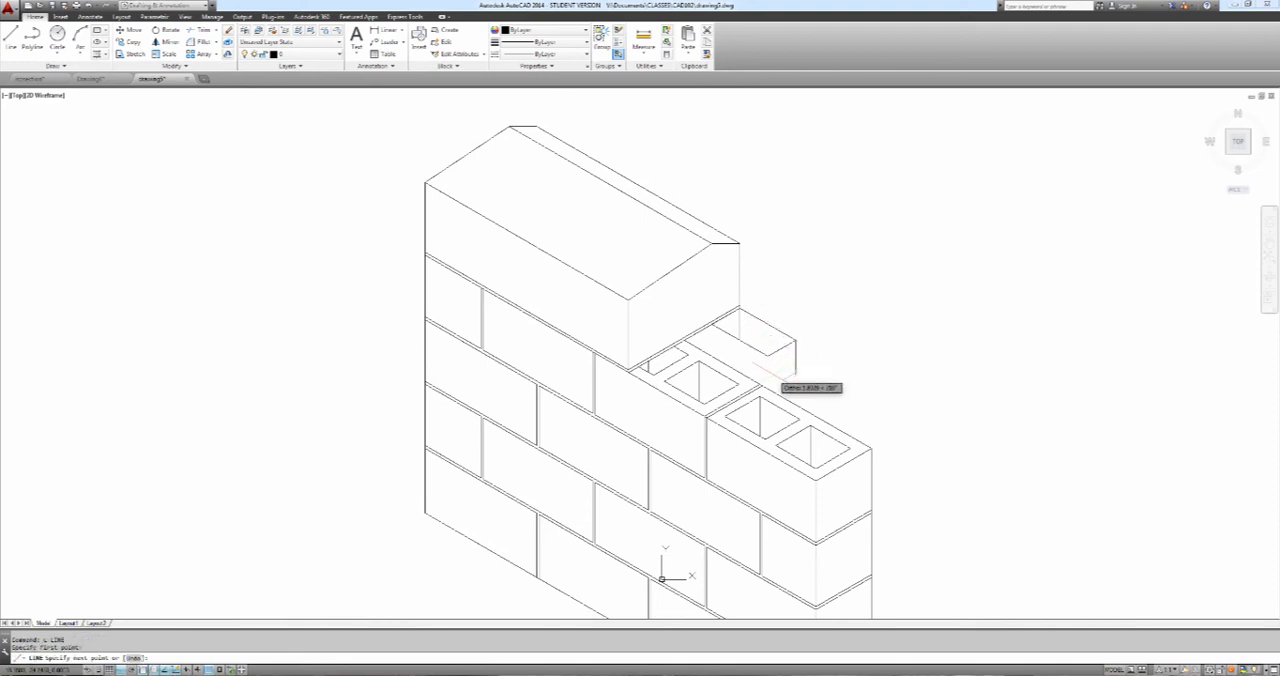
text(8)
key(Return)
key(Escape)
text(e)
key(Return)
click(743, 327)
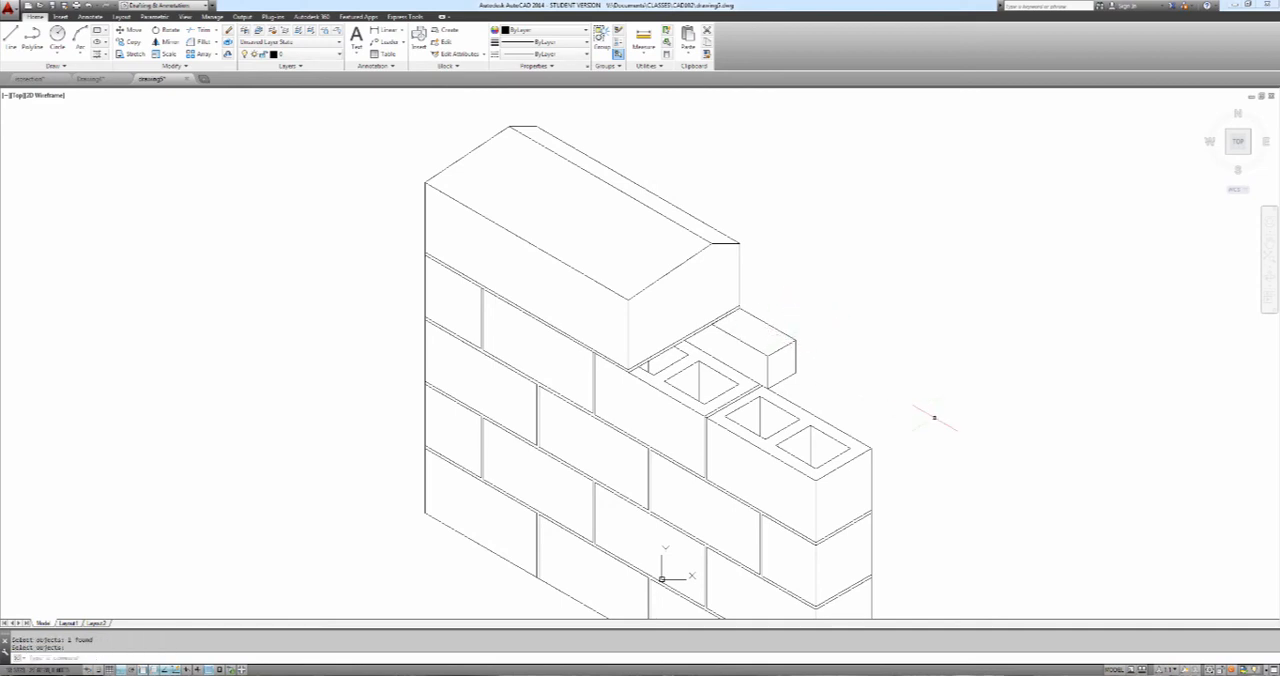
scroll(392, 284, down, 5)
middle_drag(623, 310, 848, 363)
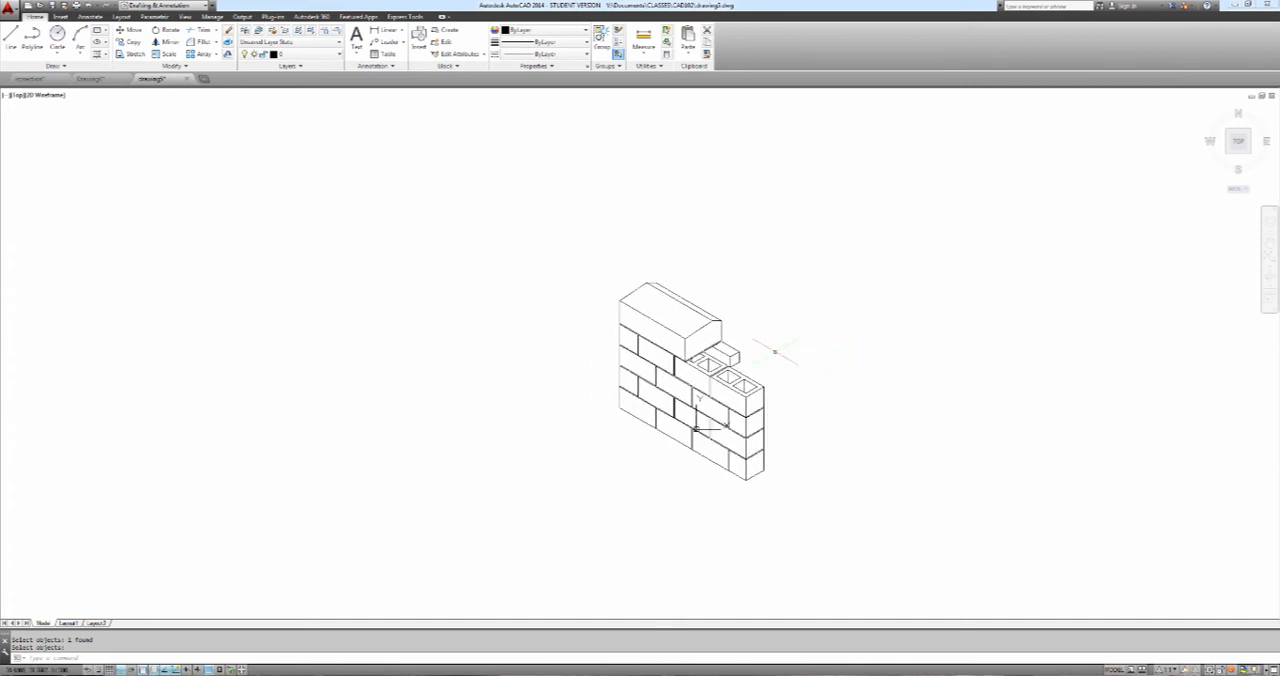
scroll(775, 352, up, 2)
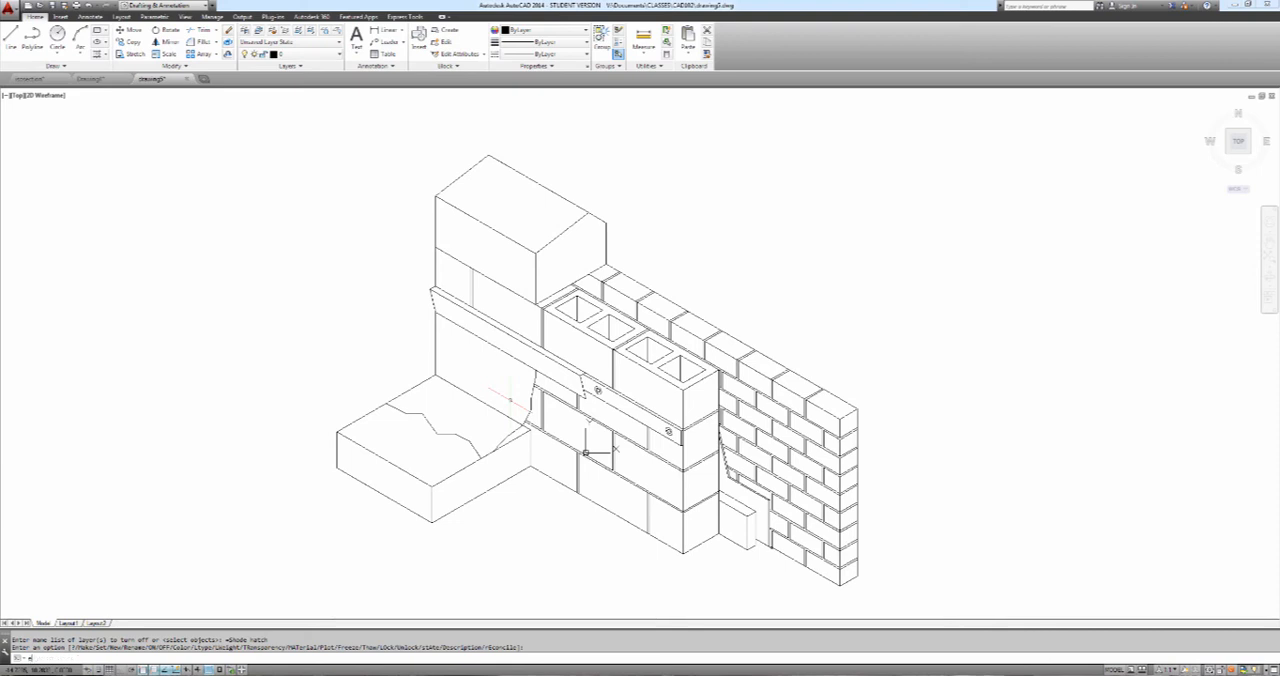
text(h)
key(Escape)
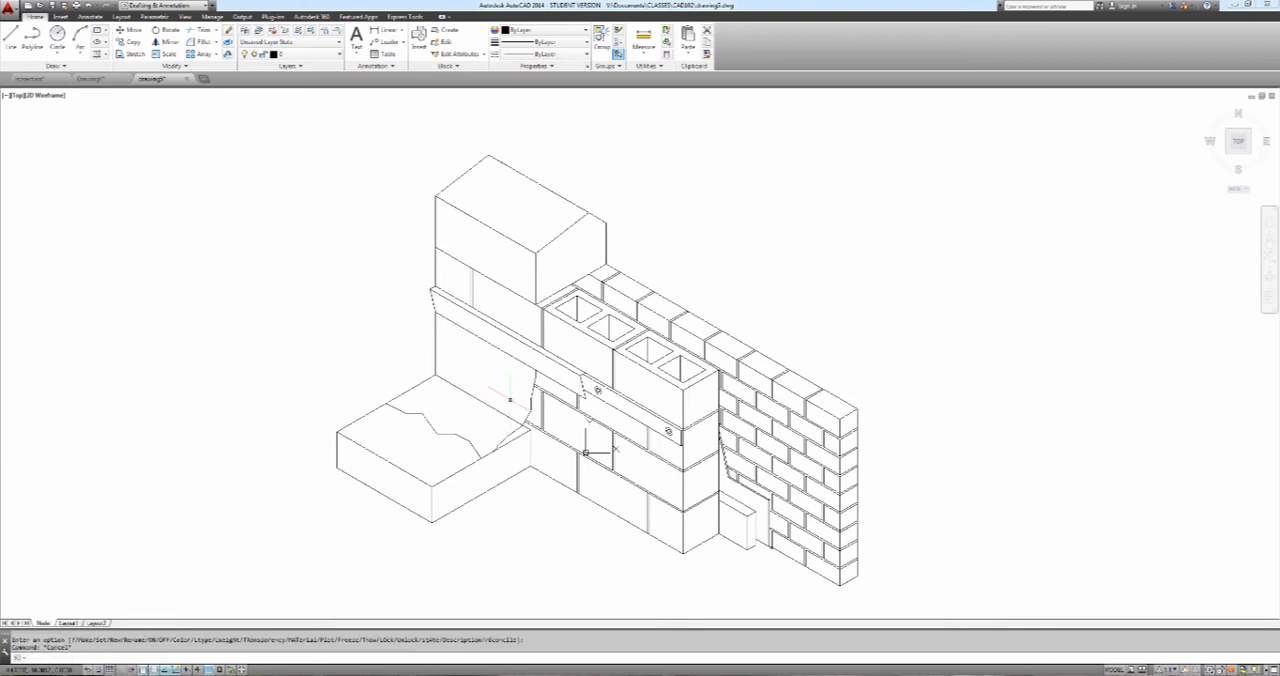
Trim the roof slab's rear edge along the parapet wall, using the torn membrane edge as cutting edge
text(tr)
key(Return)
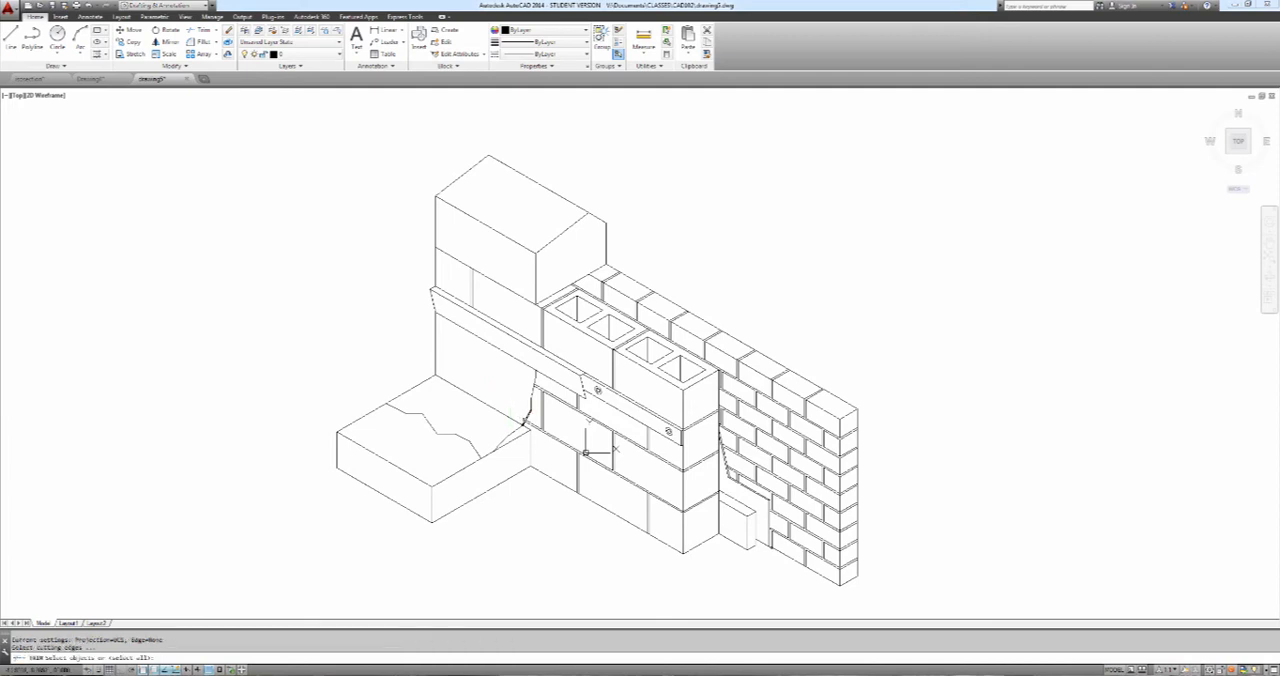
click(522, 418)
key(Return)
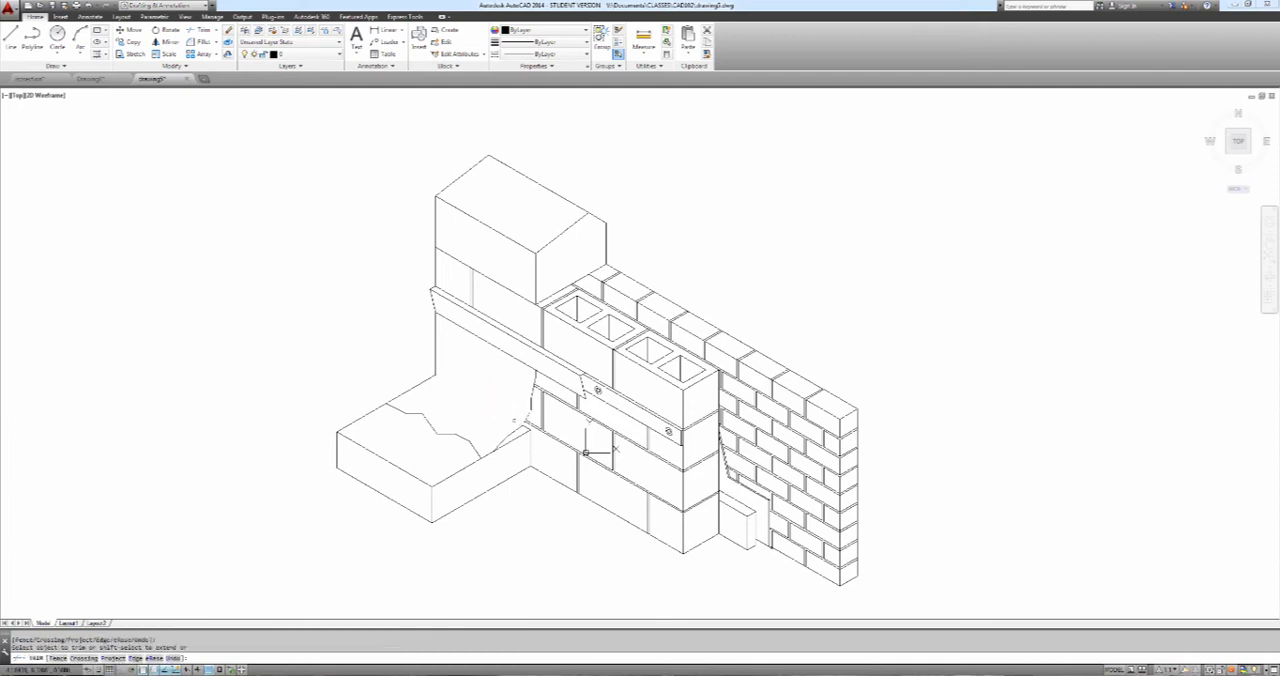
key(Escape)
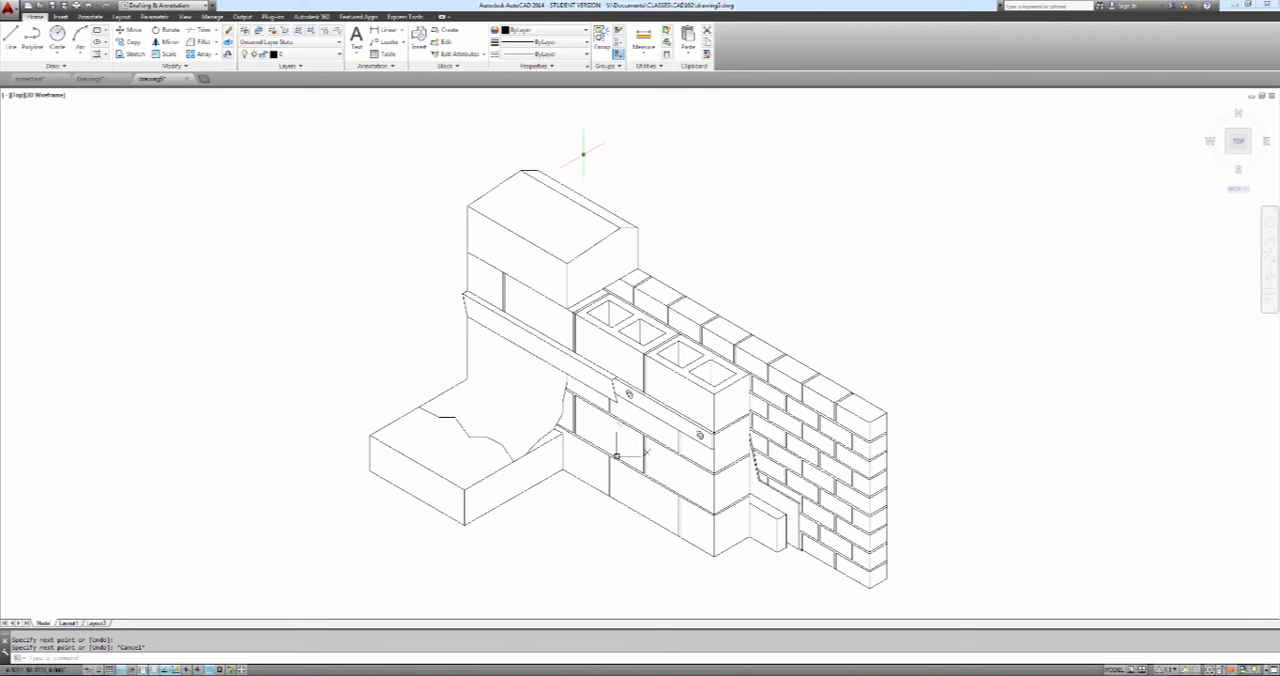
Start a two-colour gradient hatch and set its first colour to index colour 22
text(bh)
key(Return)
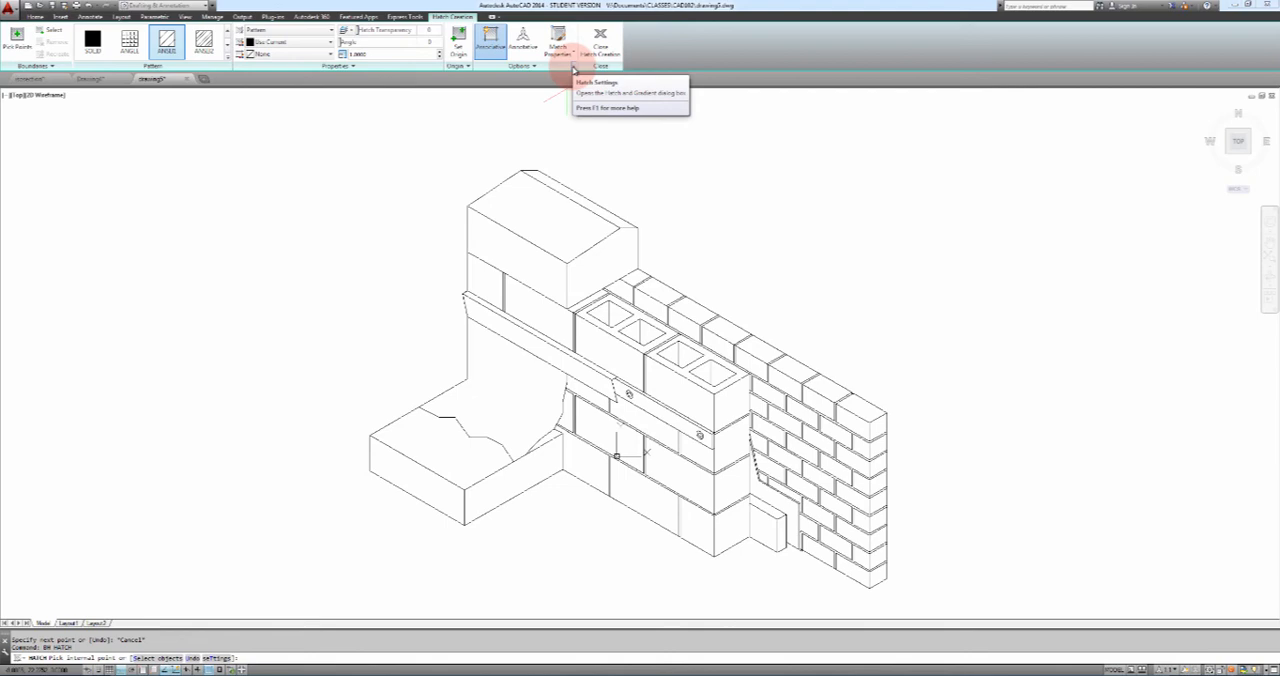
click(573, 68)
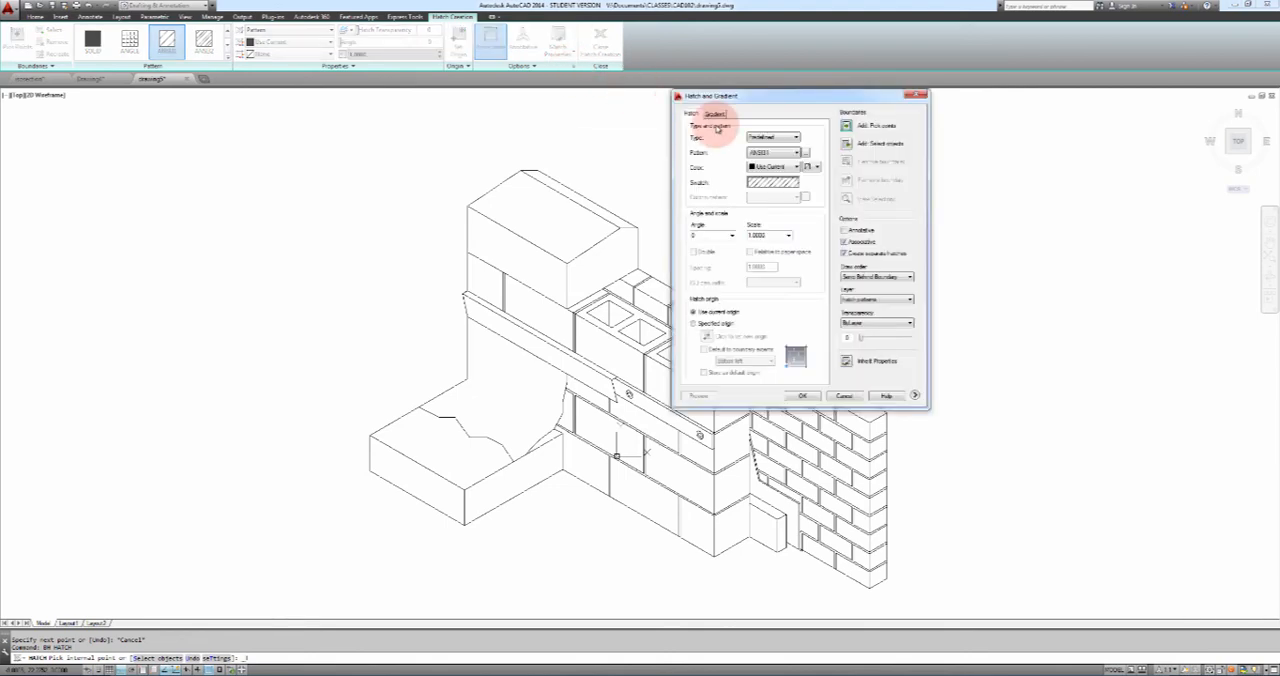
mouse_move(755, 100)
mouse_down()
mouse_move(1035, 100)
mouse_move(1003, 105)
mouse_up()
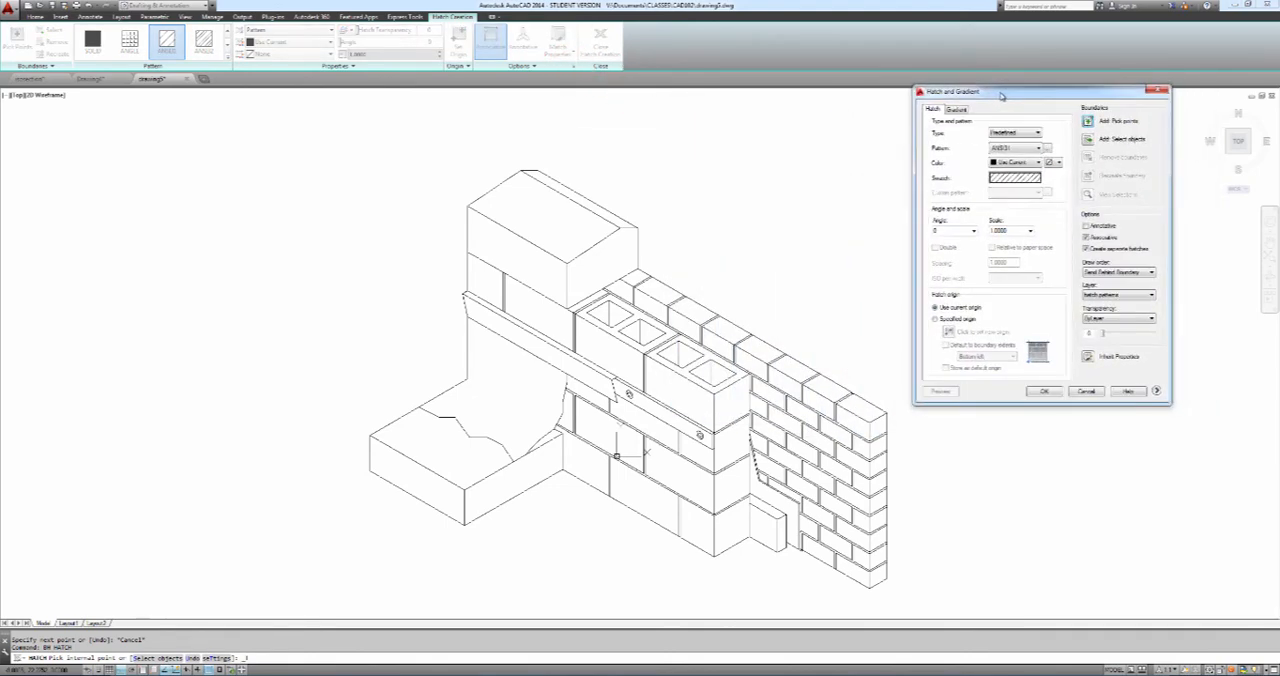
click(956, 108)
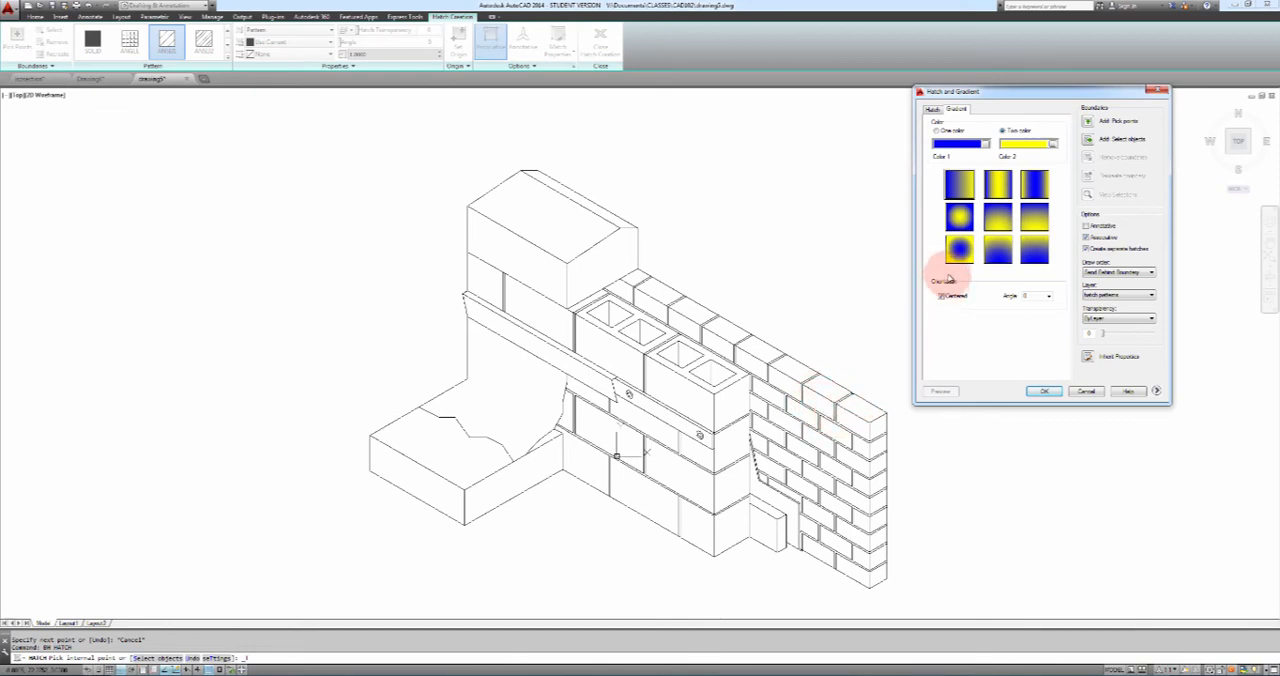
click(985, 144)
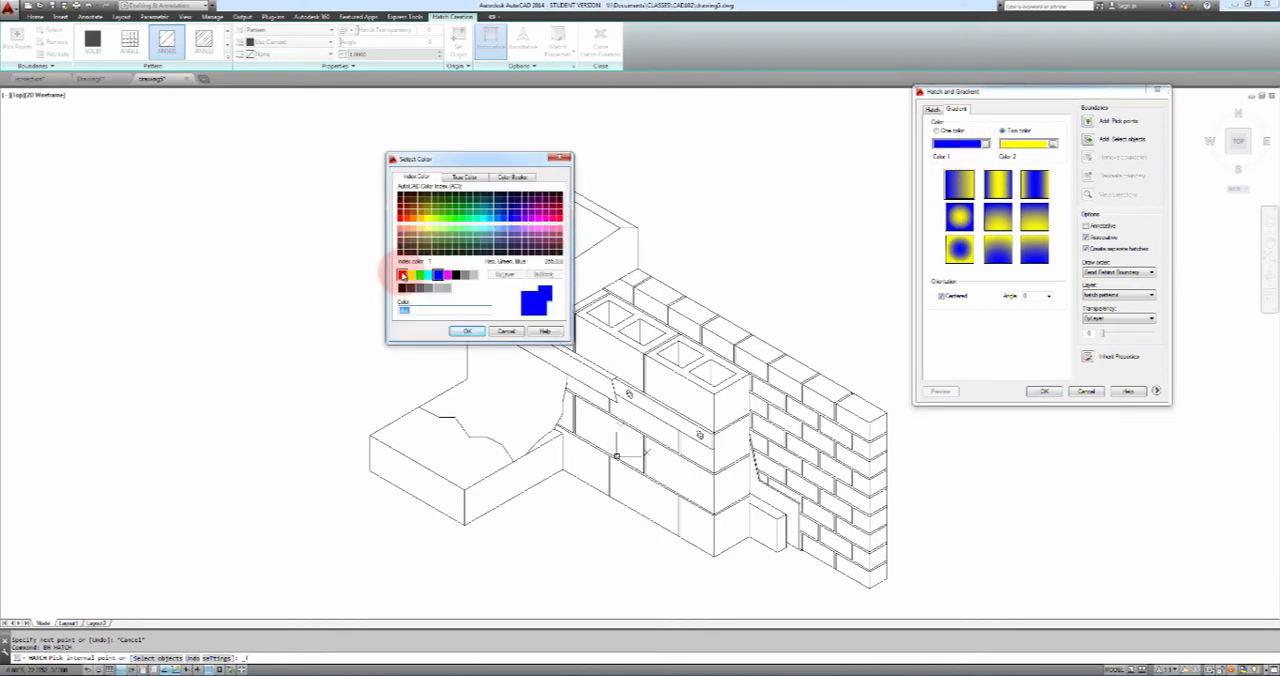
click(407, 219)
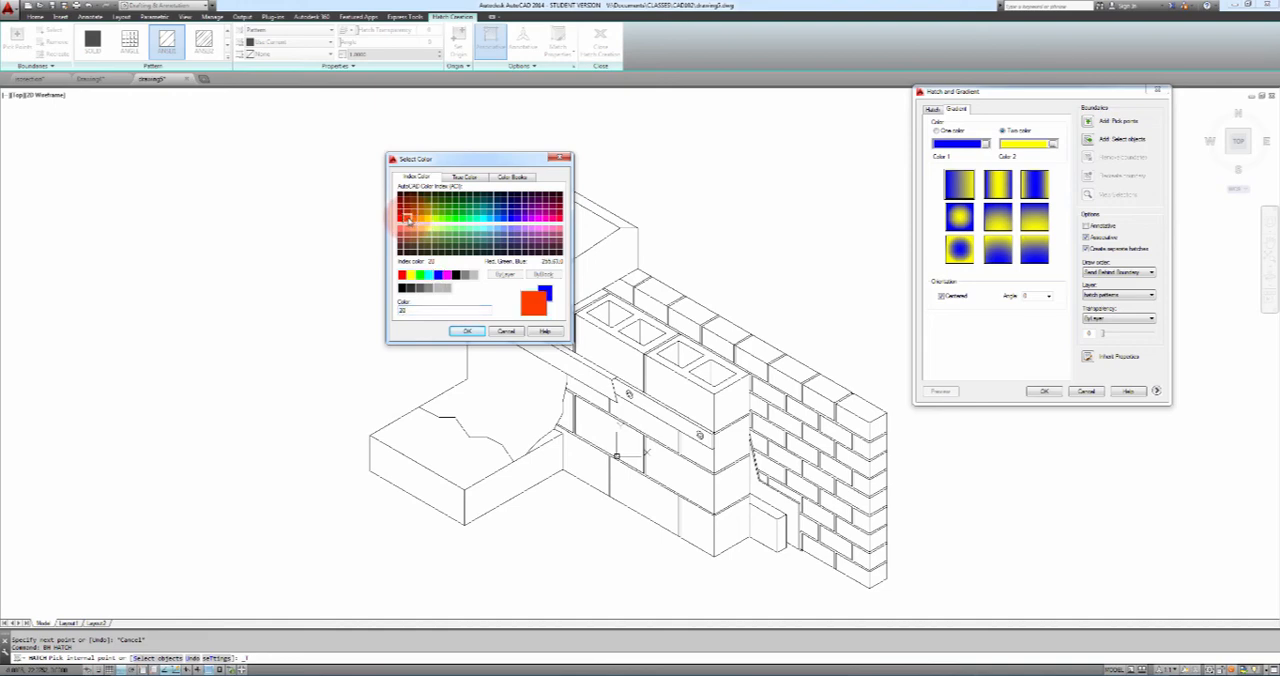
click(408, 215)
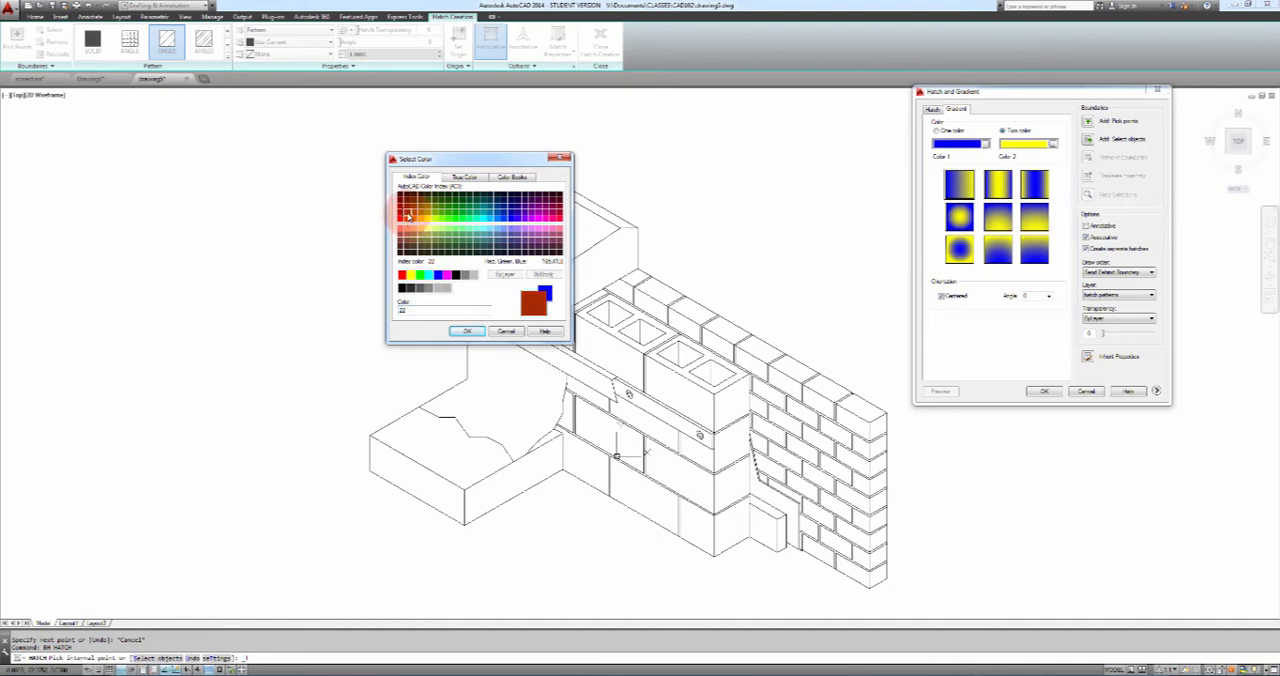
click(464, 331)
Set the gradient's second colour to index colour 9 and assign the hatch to layer 0
click(1053, 144)
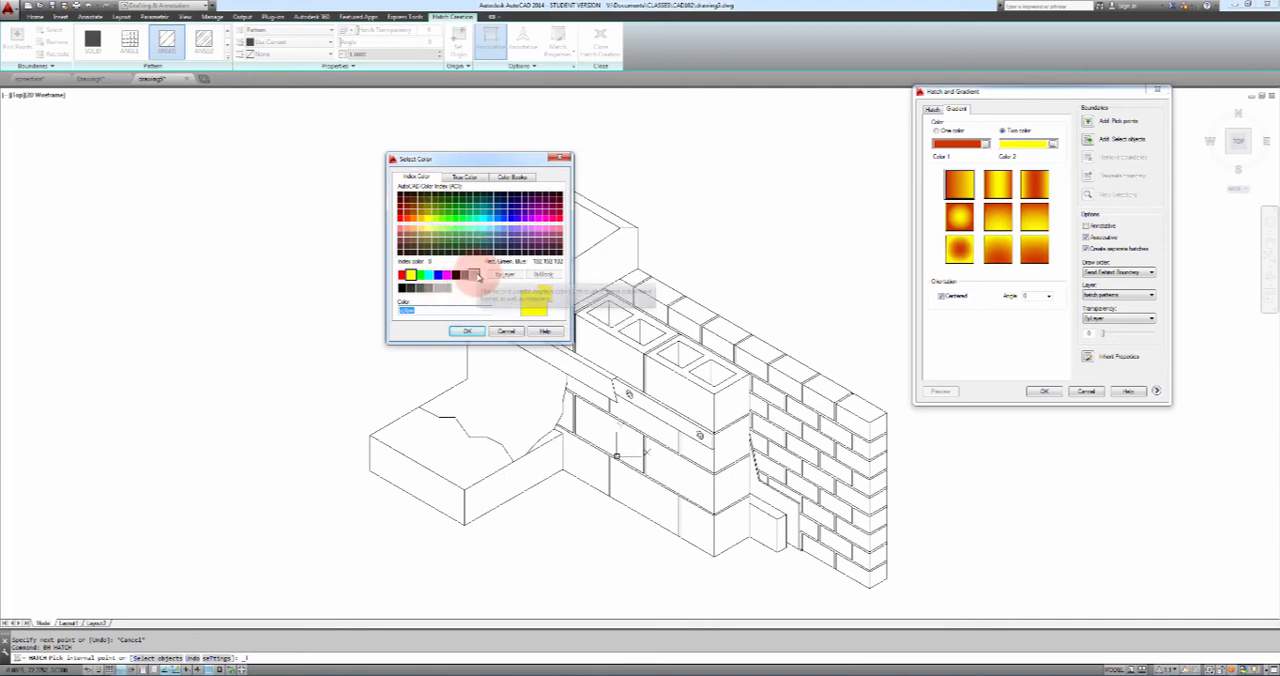
click(476, 276)
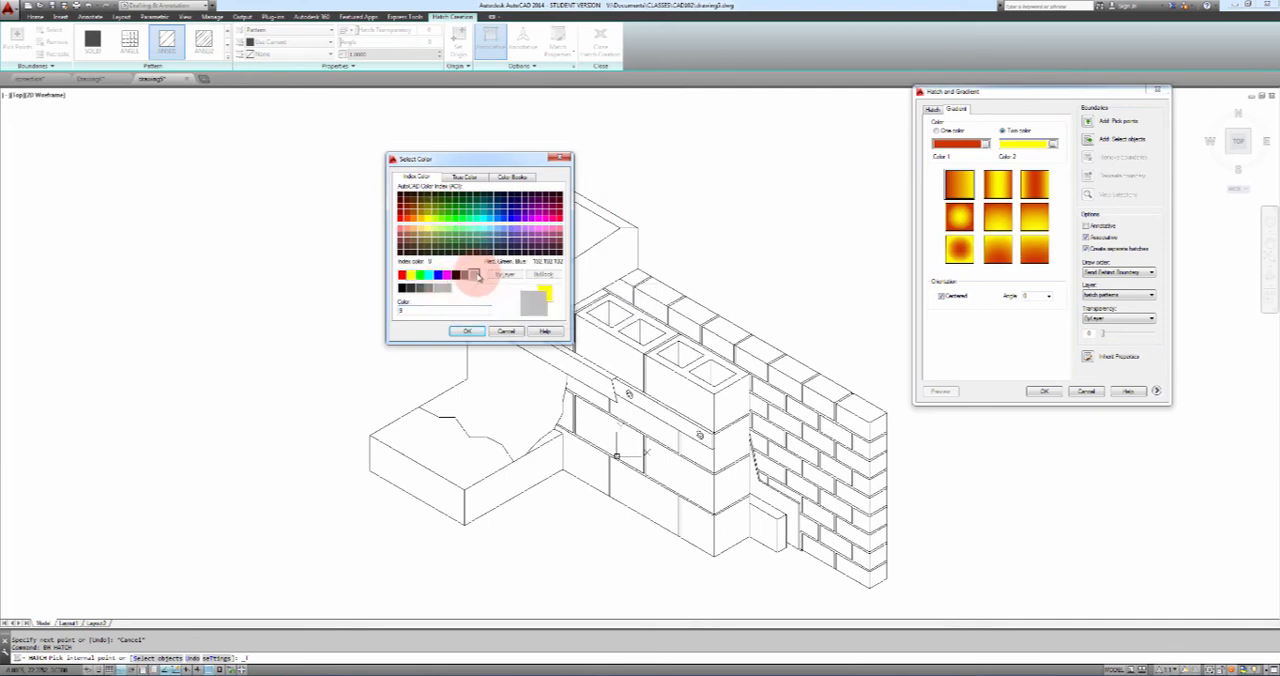
click(466, 330)
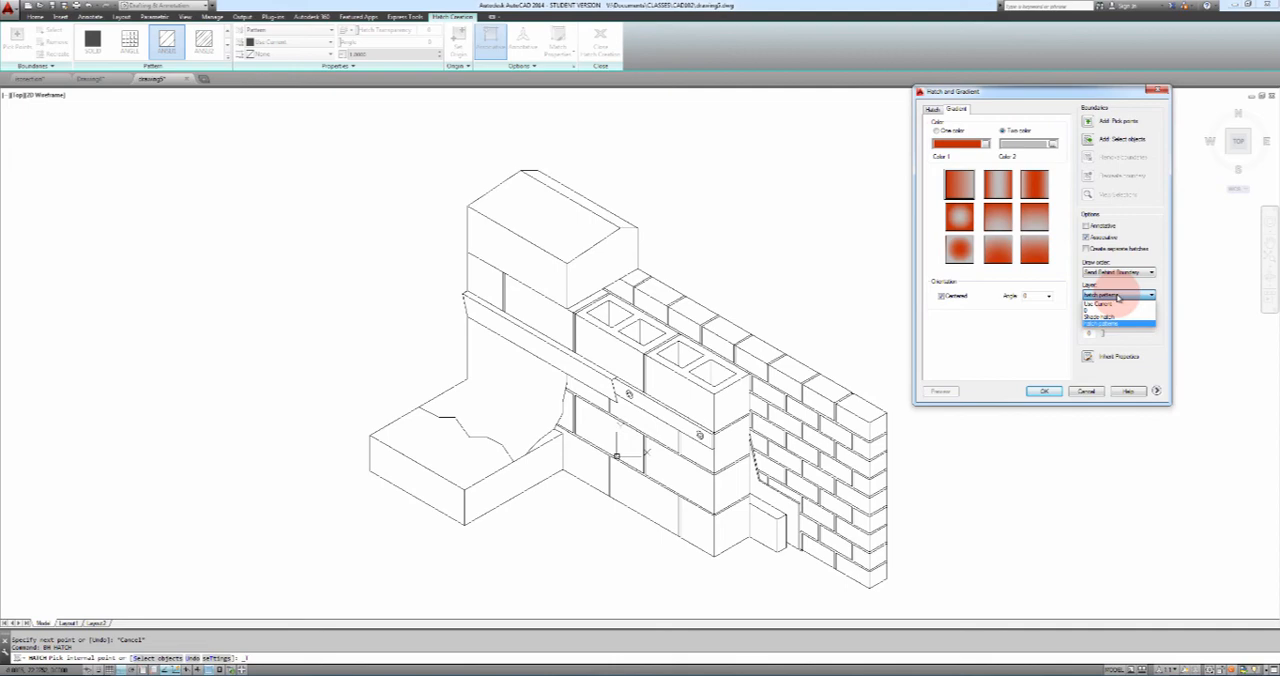
click(1115, 295)
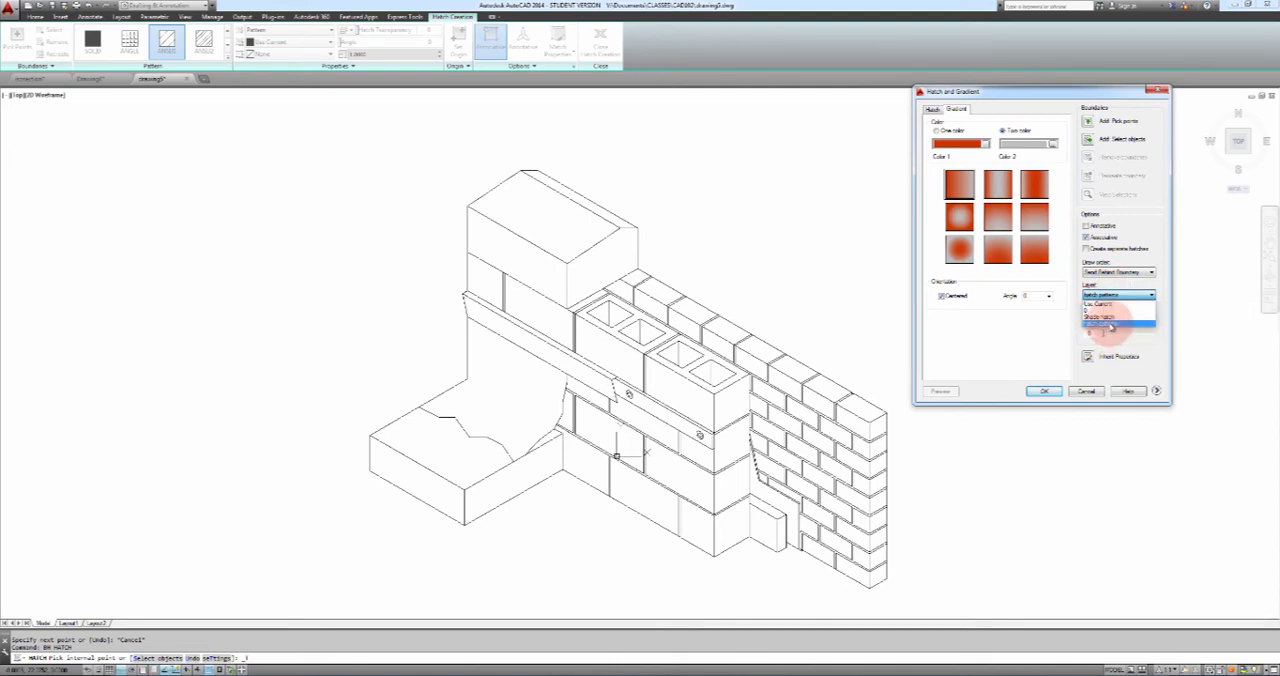
click(1105, 309)
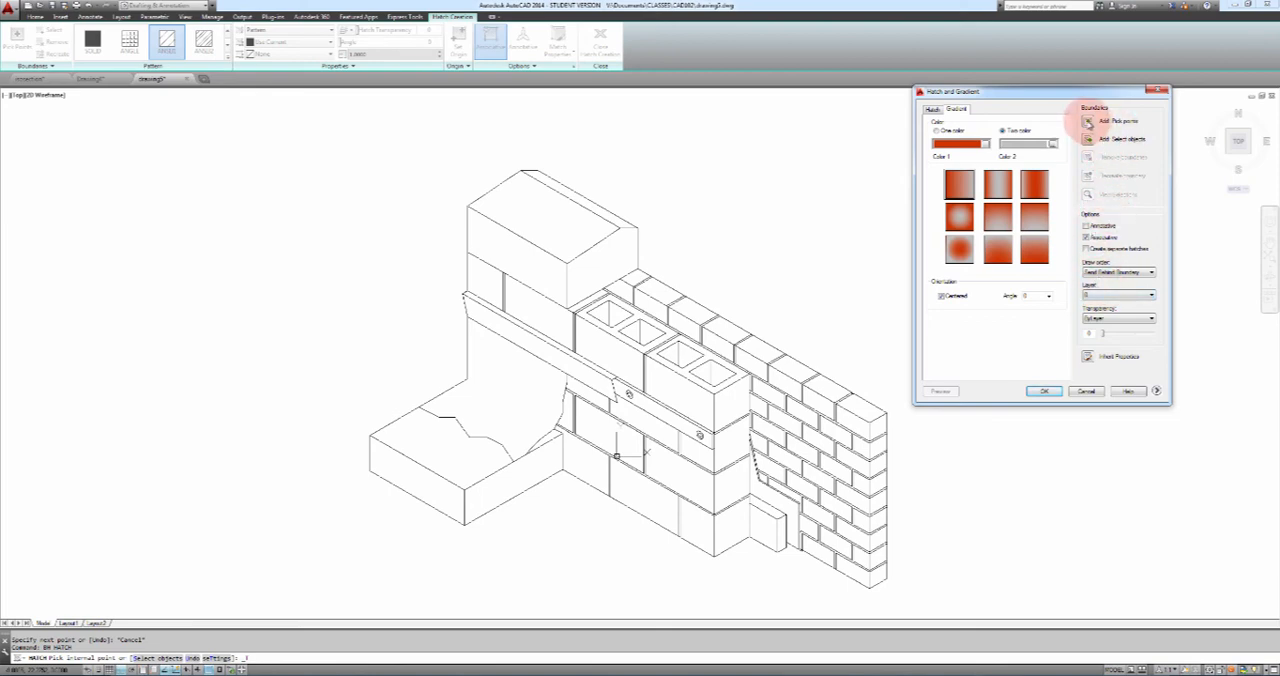
Try to fill the front faces of the brick wall's upper courses with the gradient
click(1100, 139)
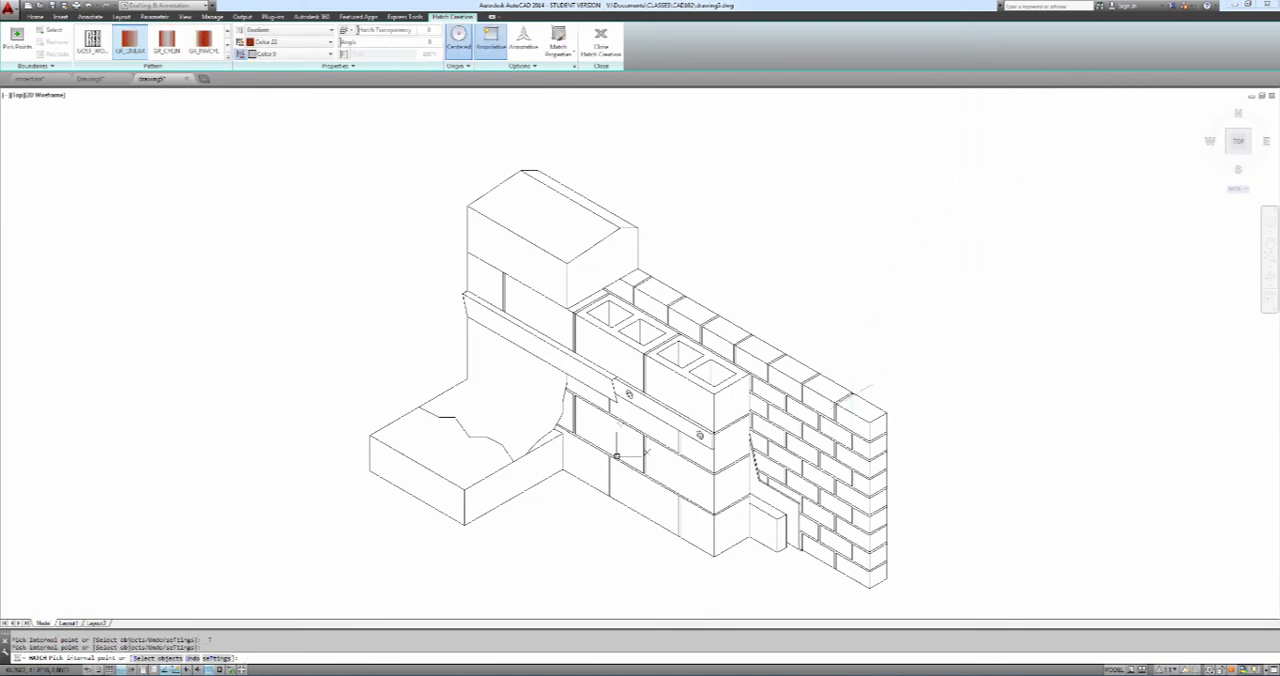
click(850, 418)
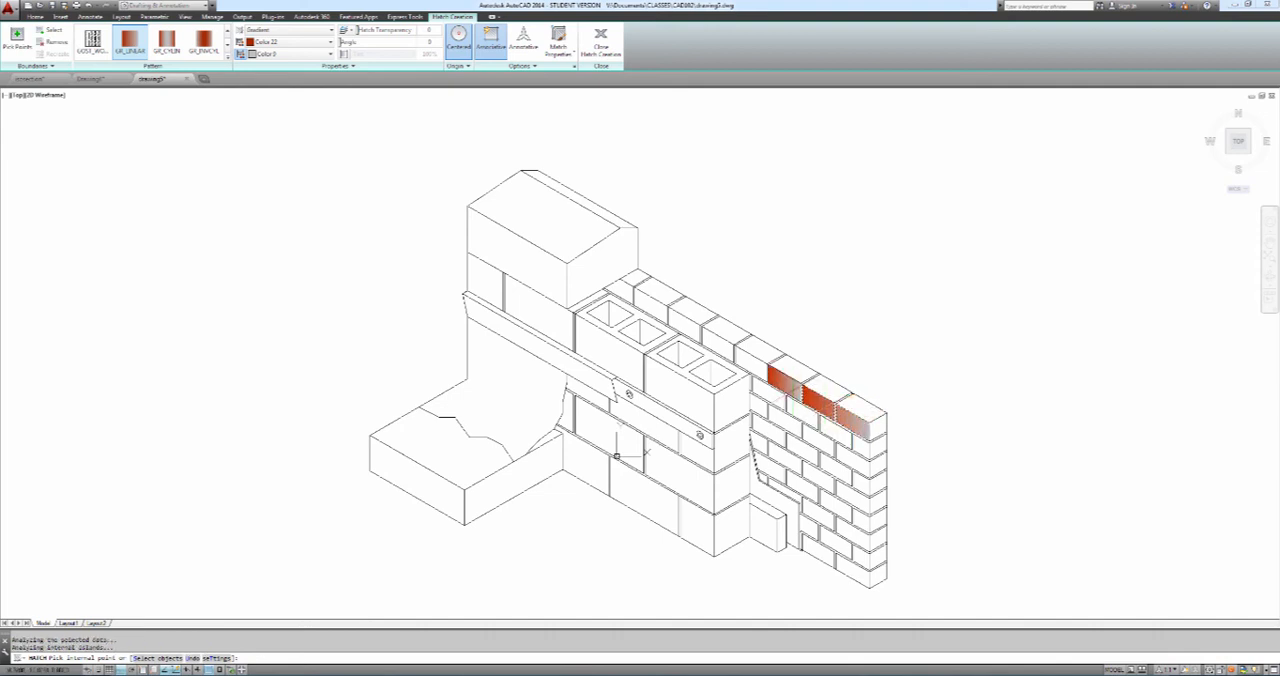
click(793, 391)
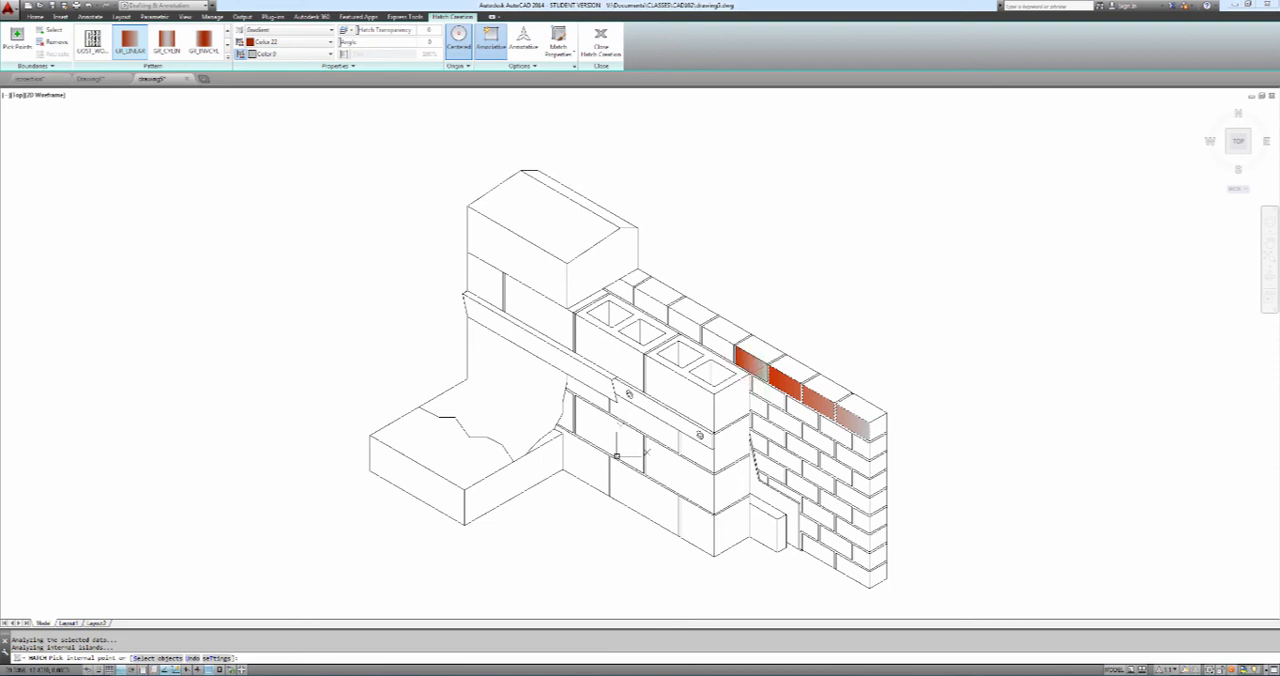
click(751, 362)
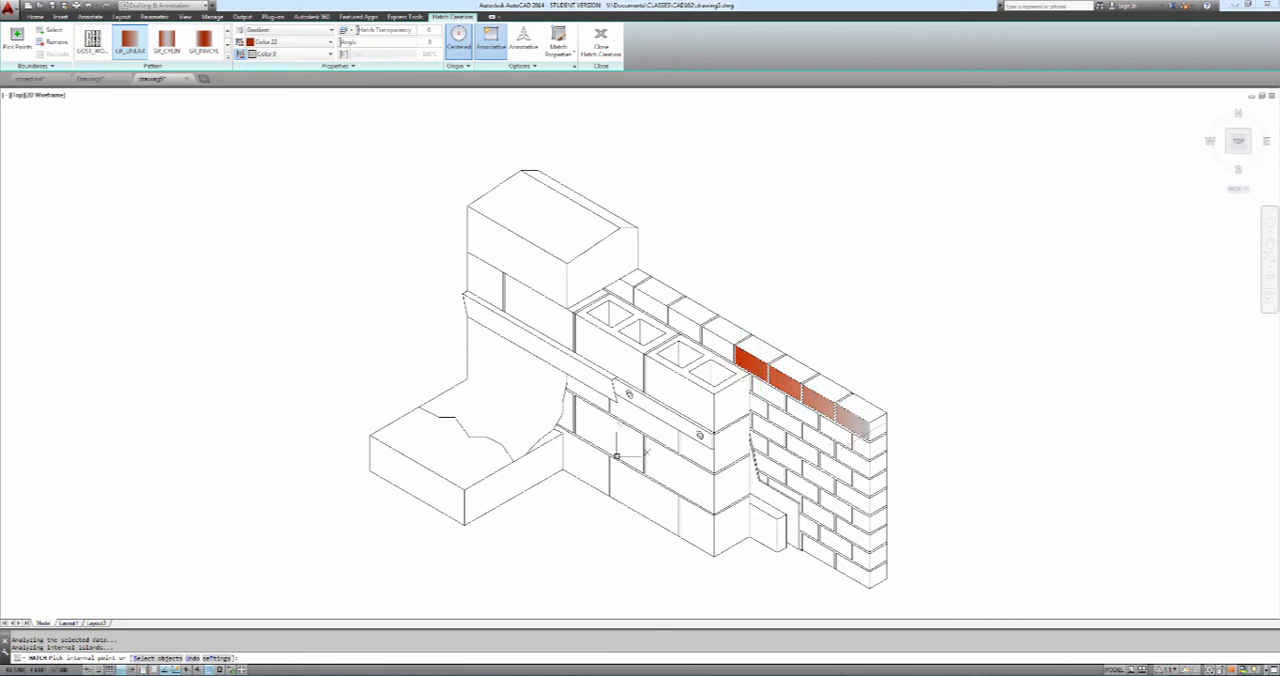
click(835, 434)
click(802, 412)
click(768, 392)
click(785, 421)
click(819, 441)
click(853, 460)
key(Return)
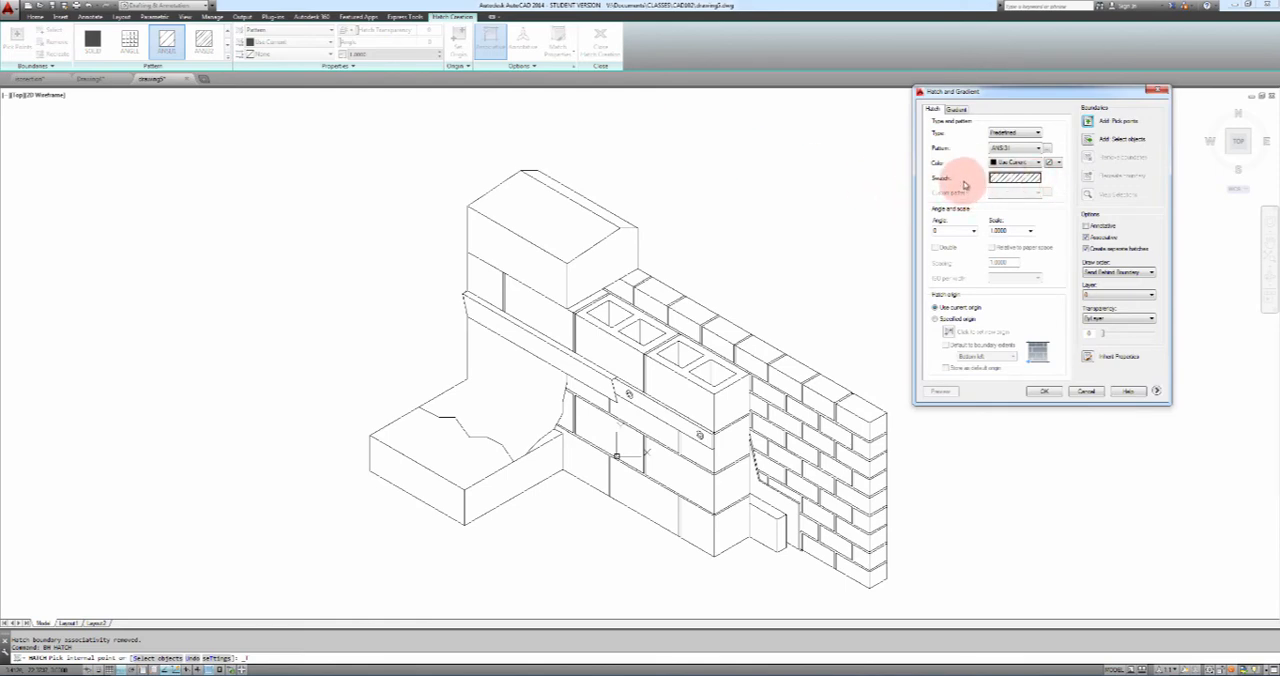
Set the new hatch to the two-colour gradient with the draw order Send Behind Boundary
click(962, 112)
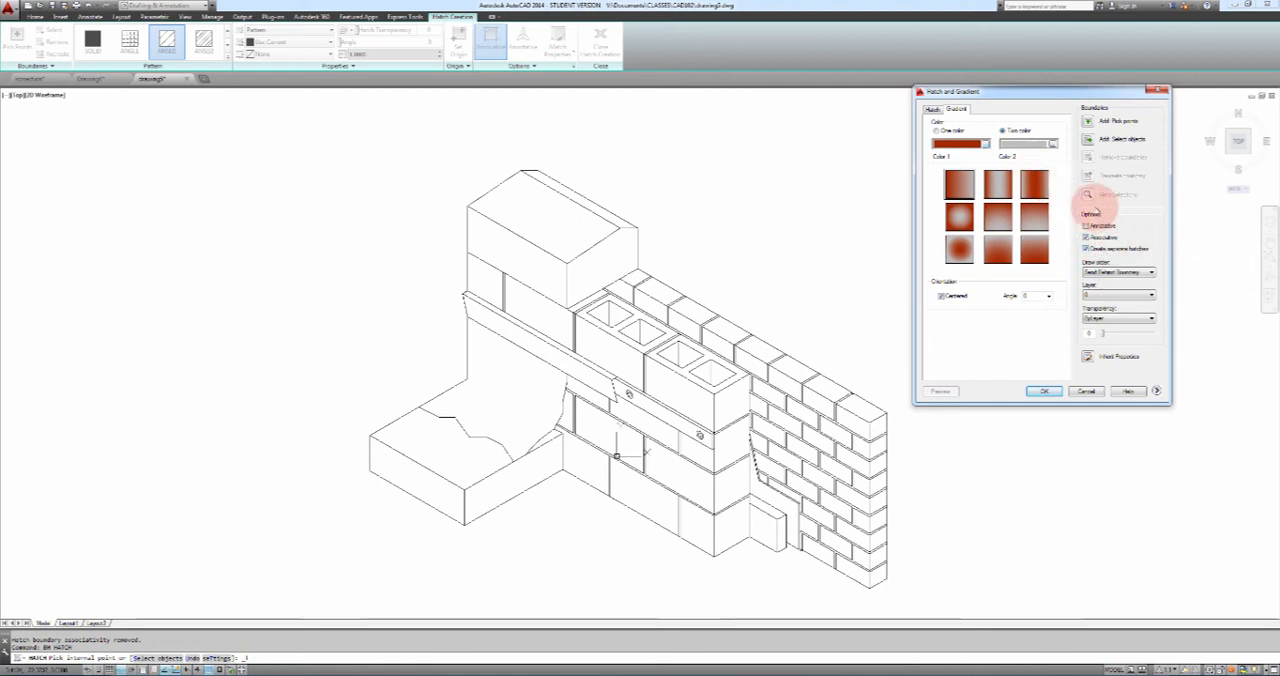
click(1122, 273)
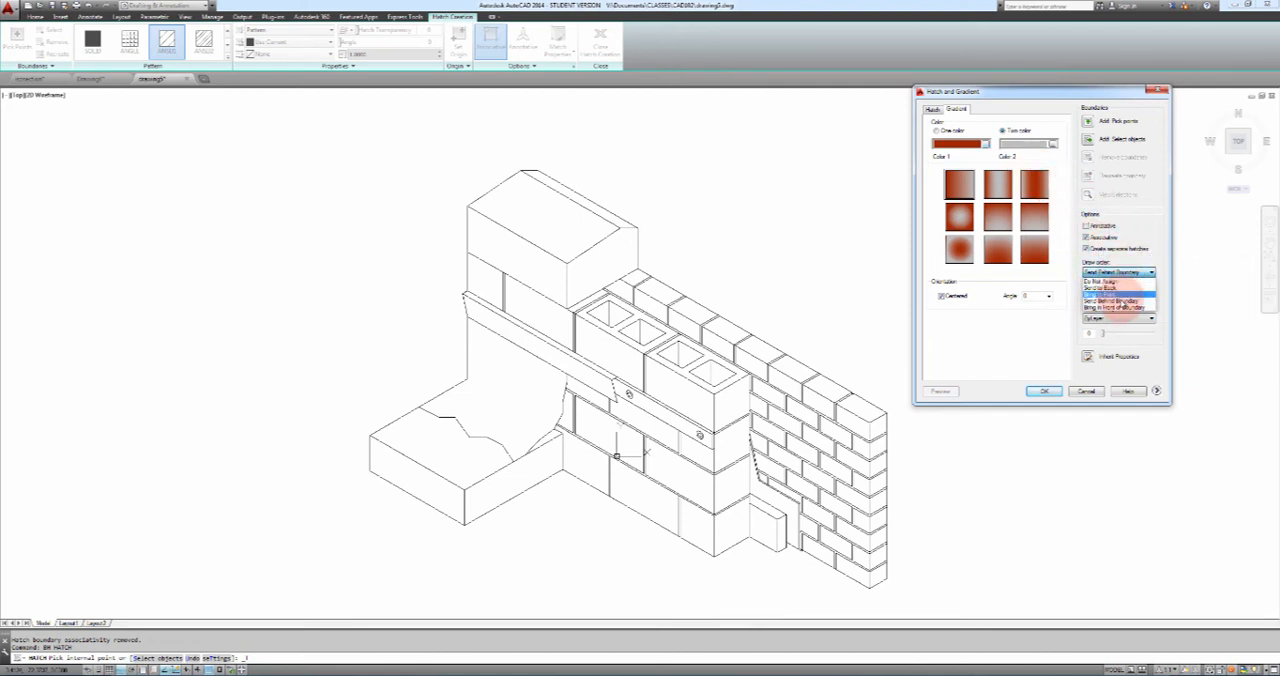
click(1120, 301)
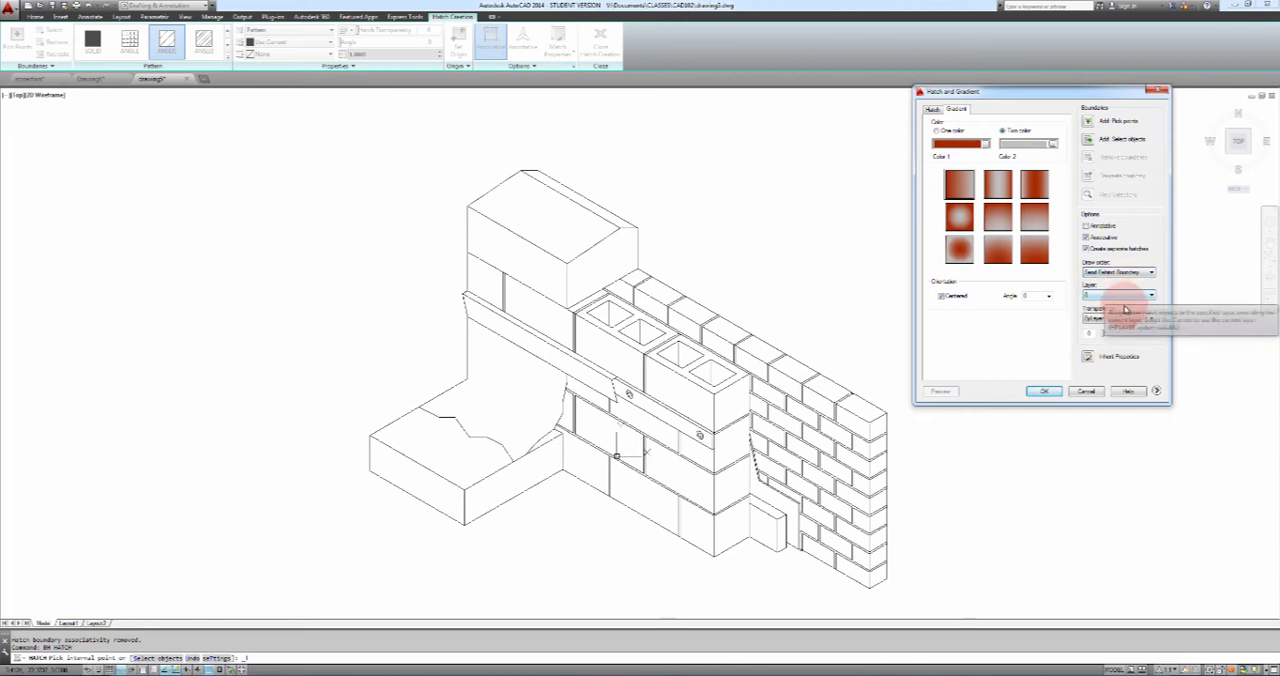
click(1046, 390)
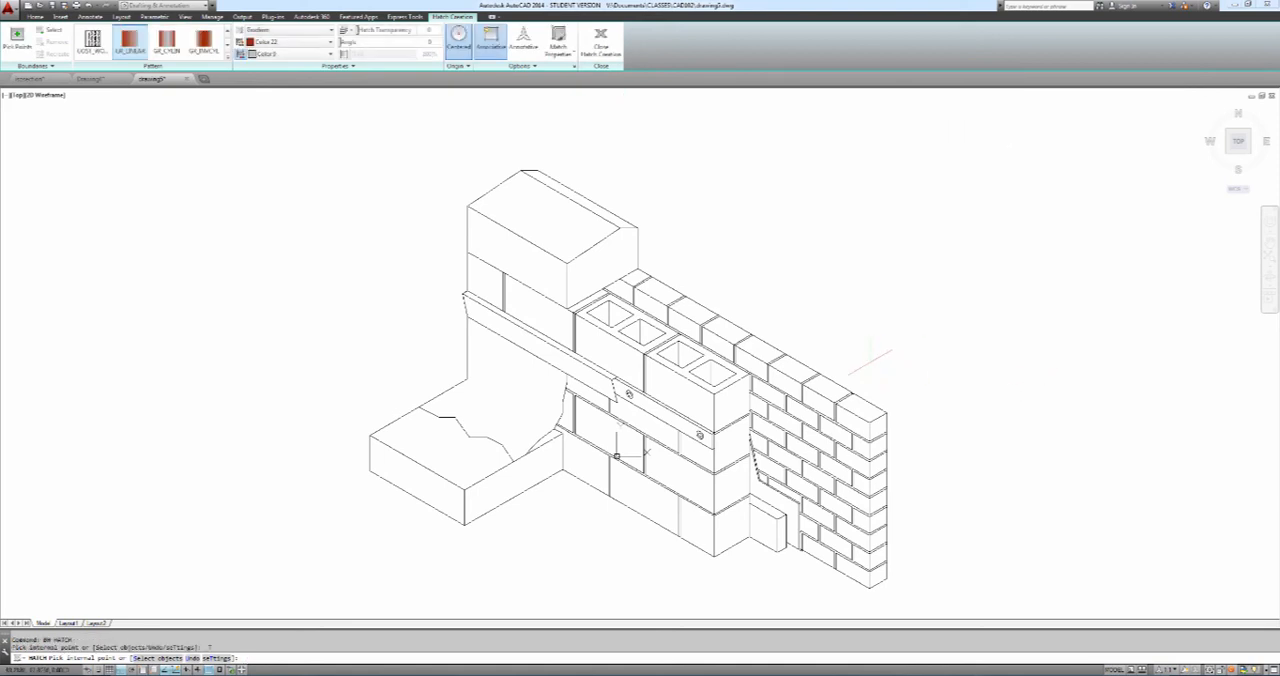
Fill the front and top faces of the four nearest bricks in the top course with the gradient
click(850, 422)
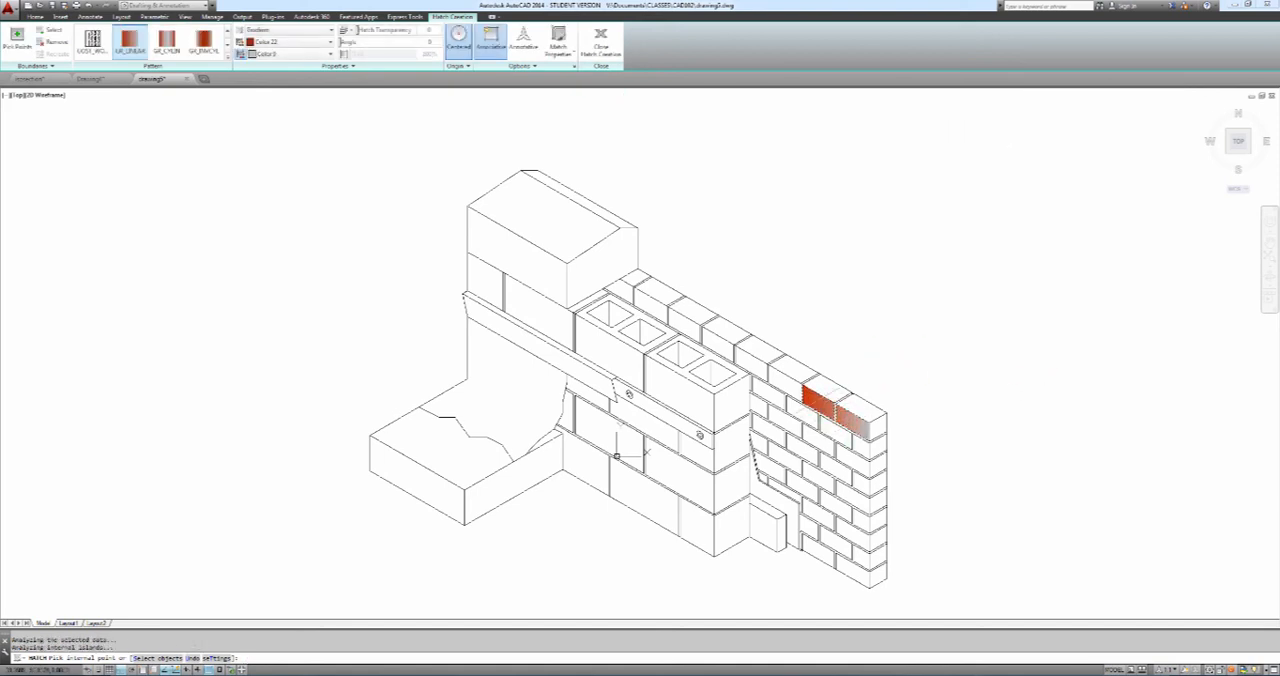
click(786, 382)
click(757, 362)
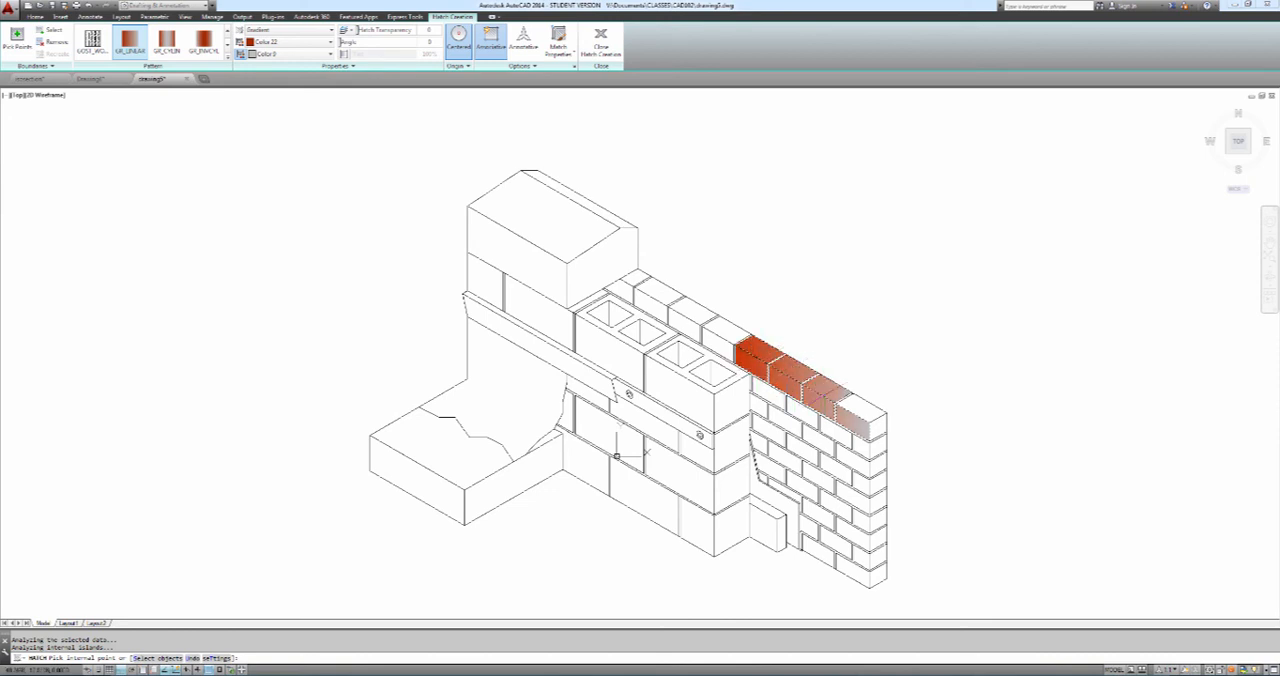
click(863, 408)
Fill the brick end faces down the wall's exposed end with the gradient, from the top course to the bottom
click(878, 427)
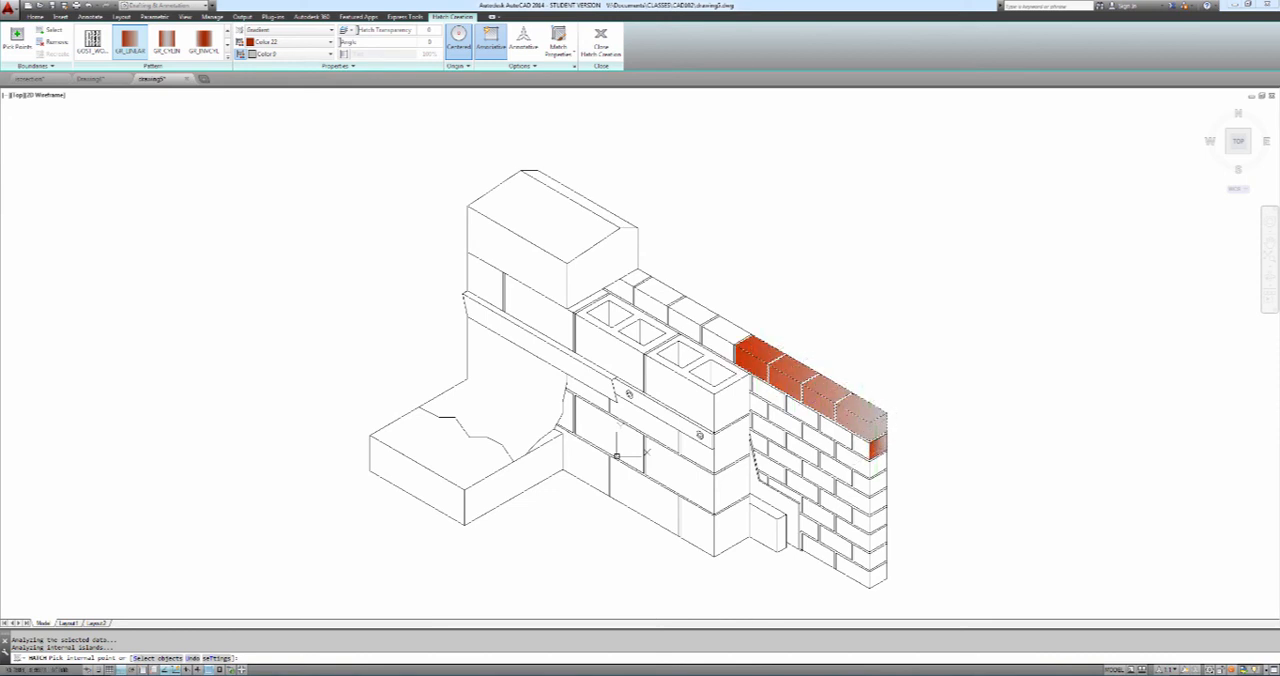
click(878, 448)
click(879, 467)
click(880, 485)
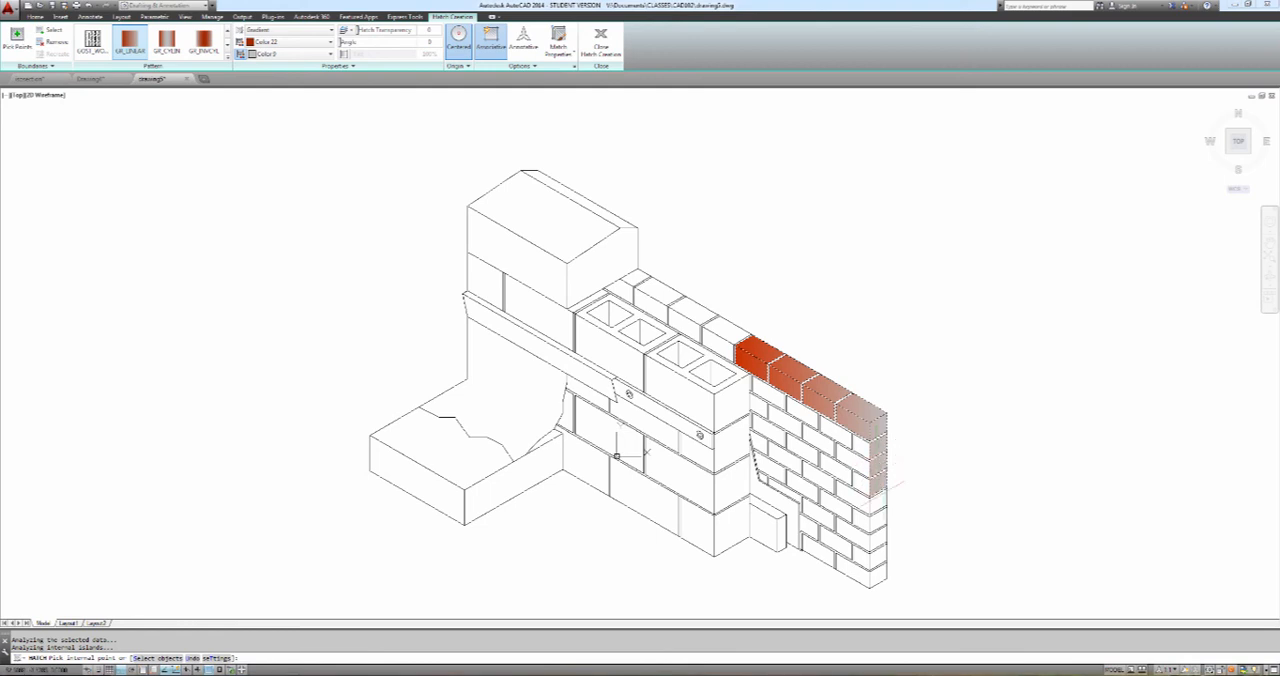
click(881, 504)
click(882, 522)
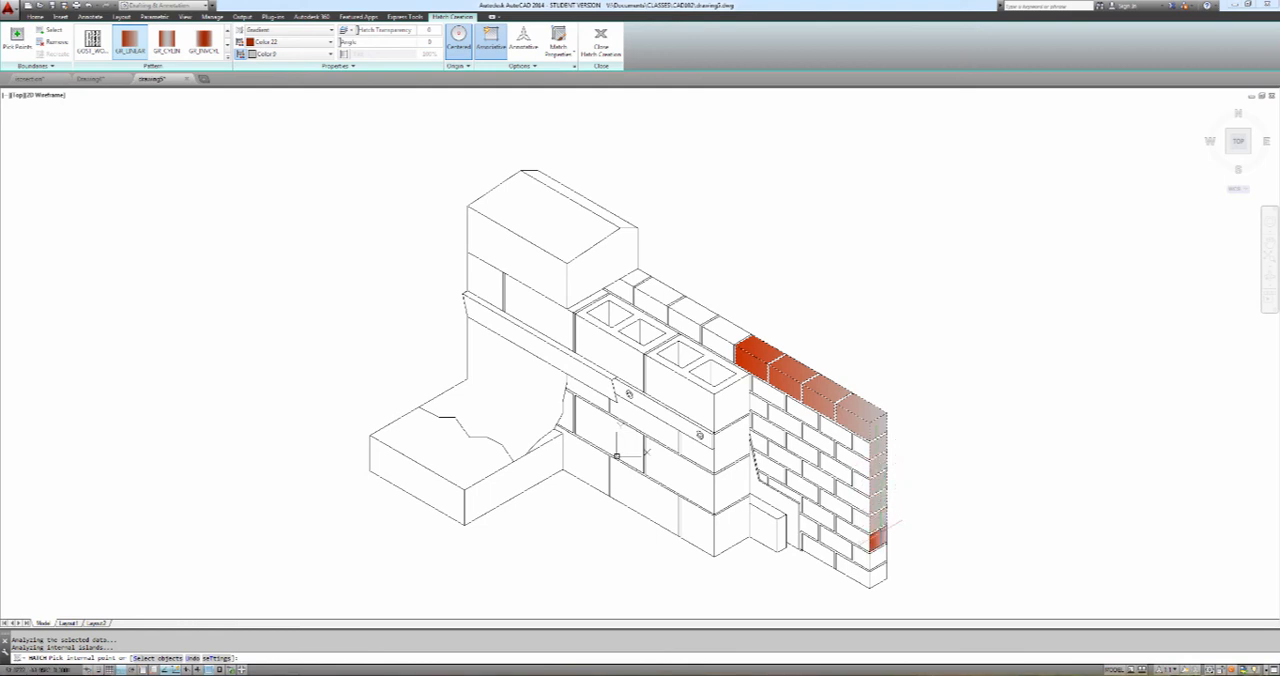
click(883, 540)
click(880, 576)
Fill the front faces of the bricks along the wall's outer corner with the gradient, working from the bottom course upward
click(853, 569)
click(861, 555)
click(853, 532)
click(861, 518)
click(854, 496)
click(861, 481)
click(856, 460)
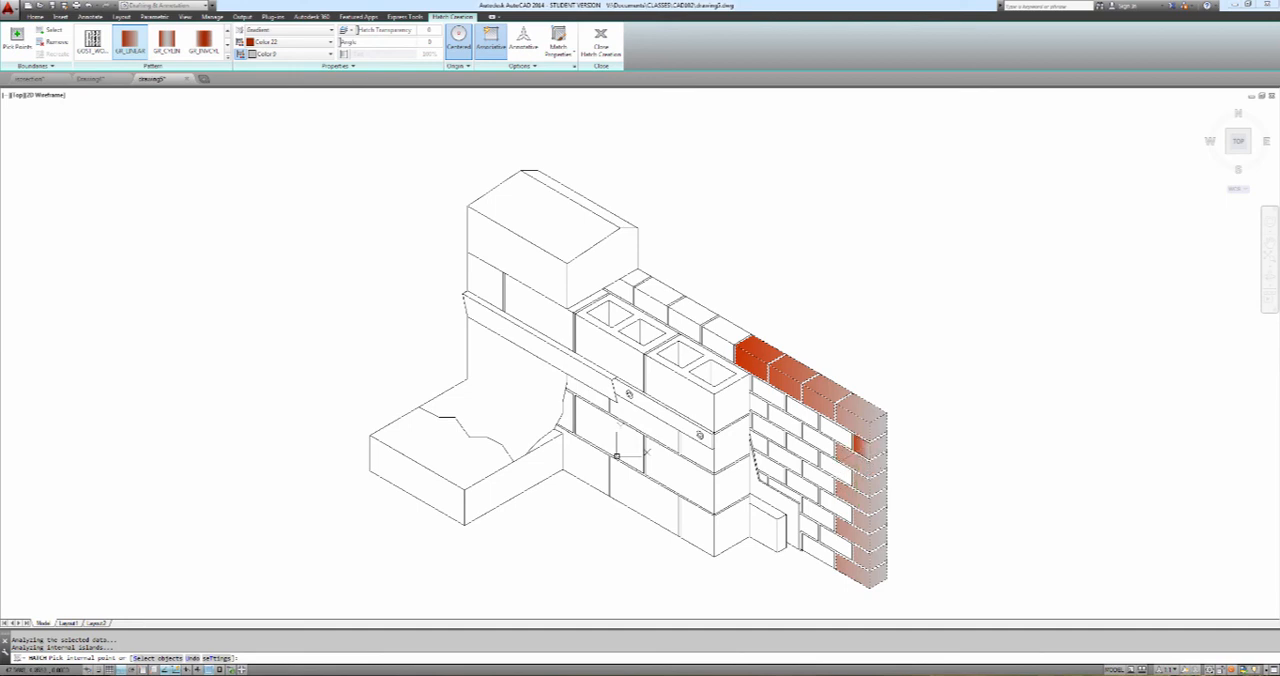
Fill the remaining front brick faces toward the block wall with the gradient, starting from the second course down
click(840, 433)
click(808, 415)
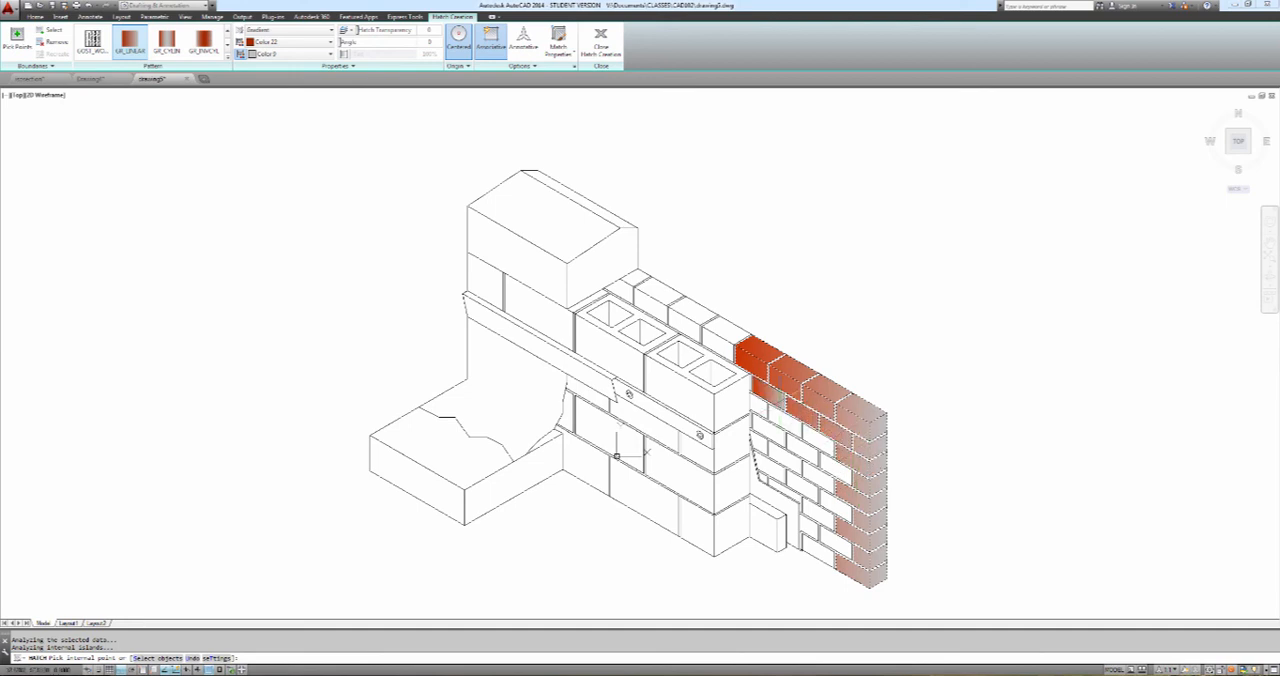
click(775, 394)
click(762, 405)
click(811, 435)
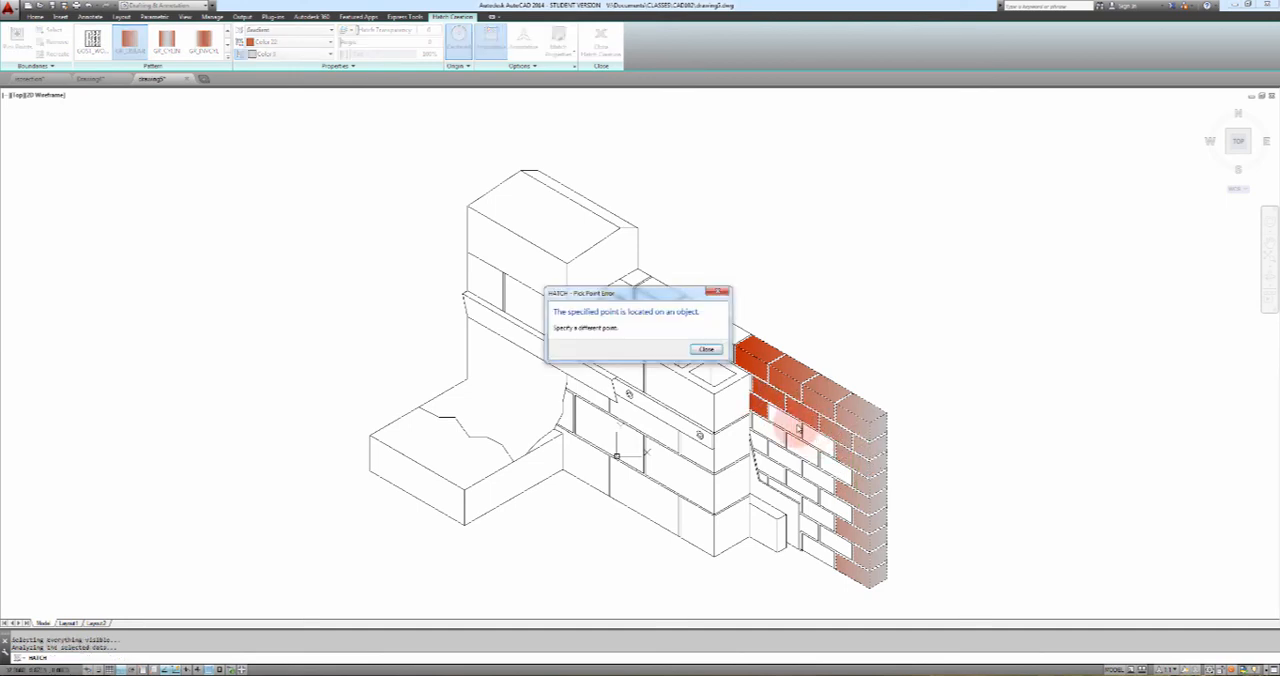
click(712, 351)
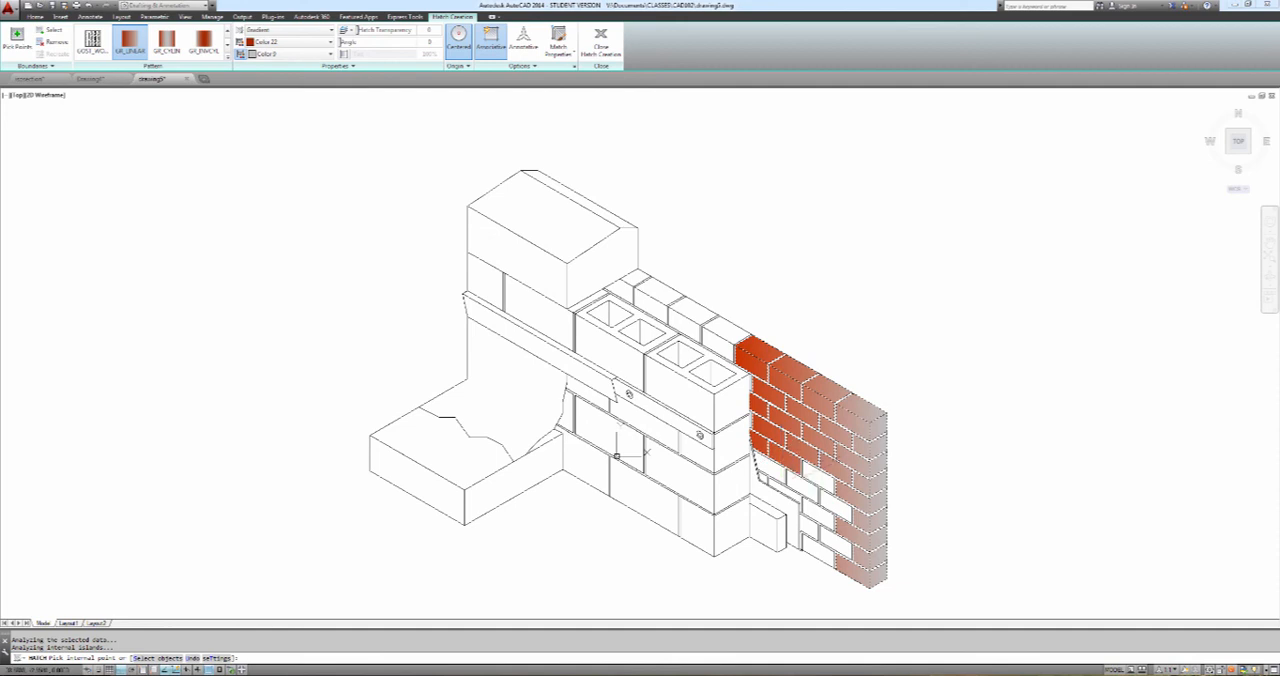
click(815, 476)
click(706, 349)
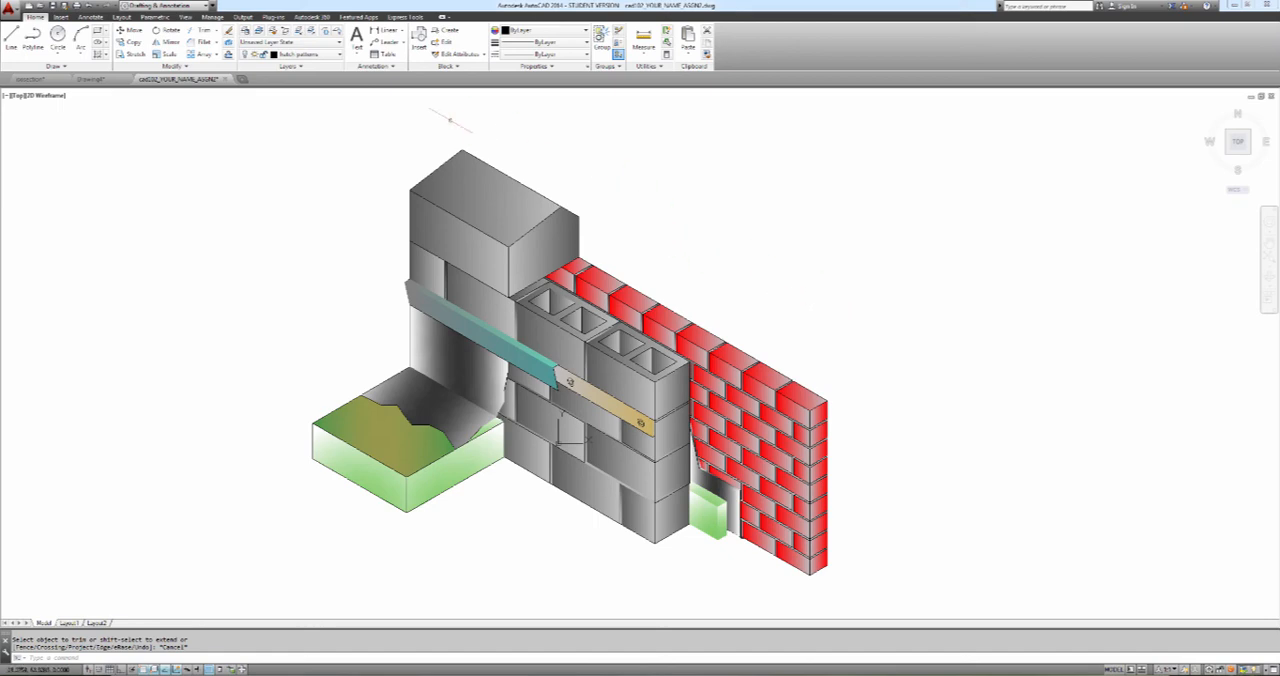
Make layer 0 current, start the Hatch command and open its full Hatch and Gradient settings
click(308, 54)
click(284, 65)
text(mi)
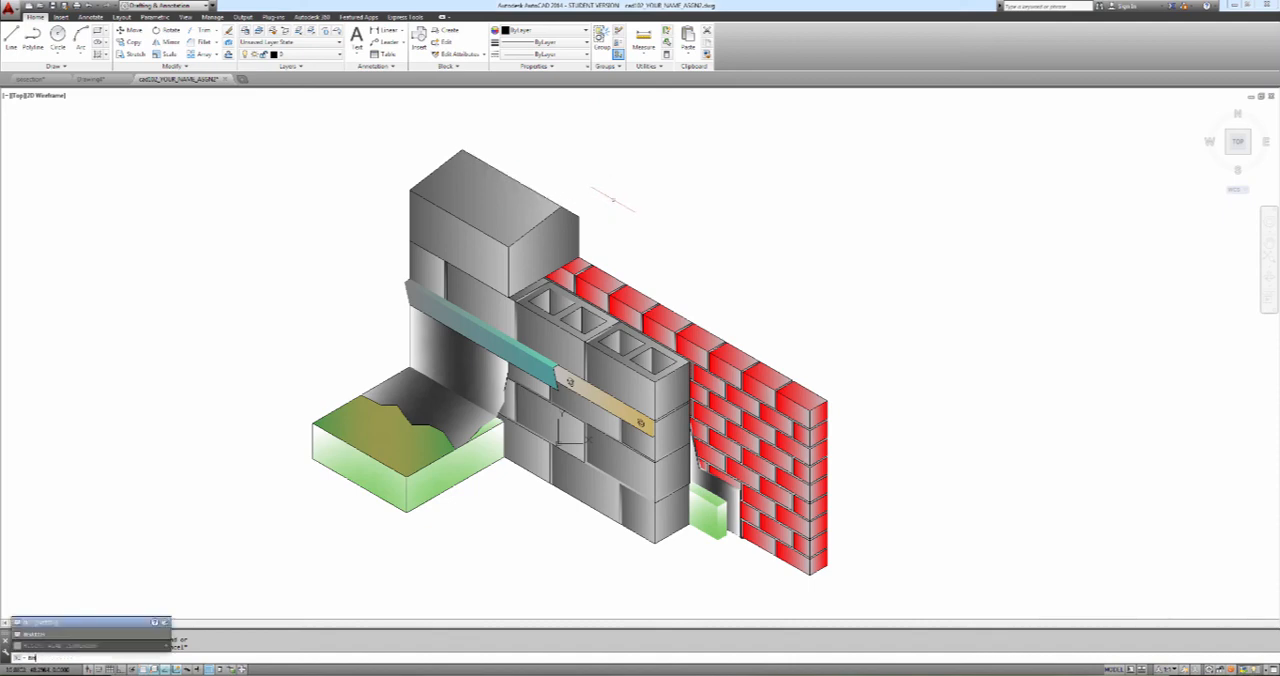
key(Return)
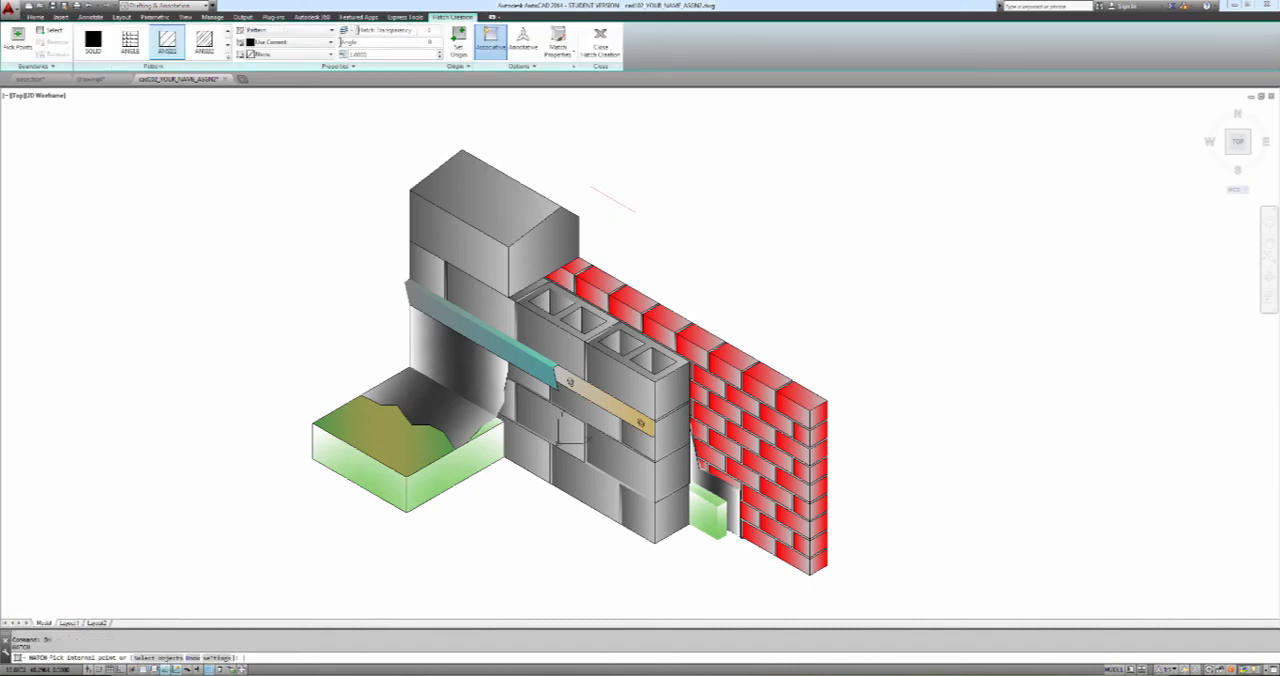
click(575, 66)
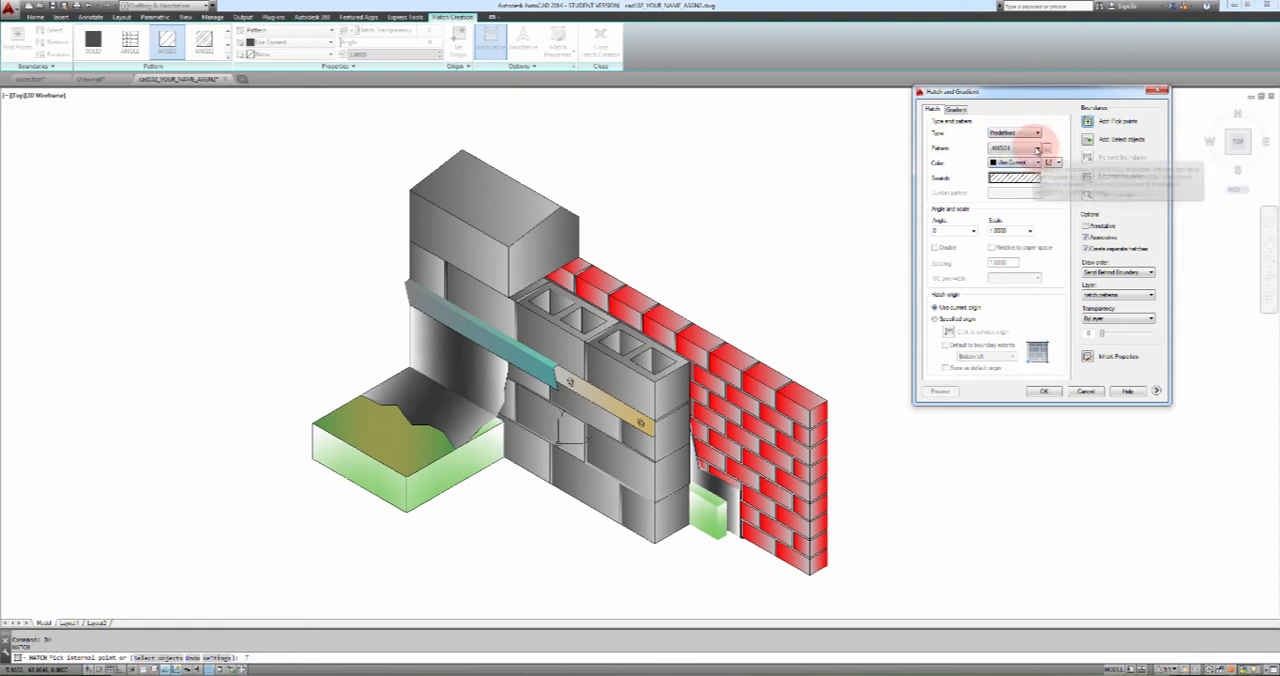
click(1047, 148)
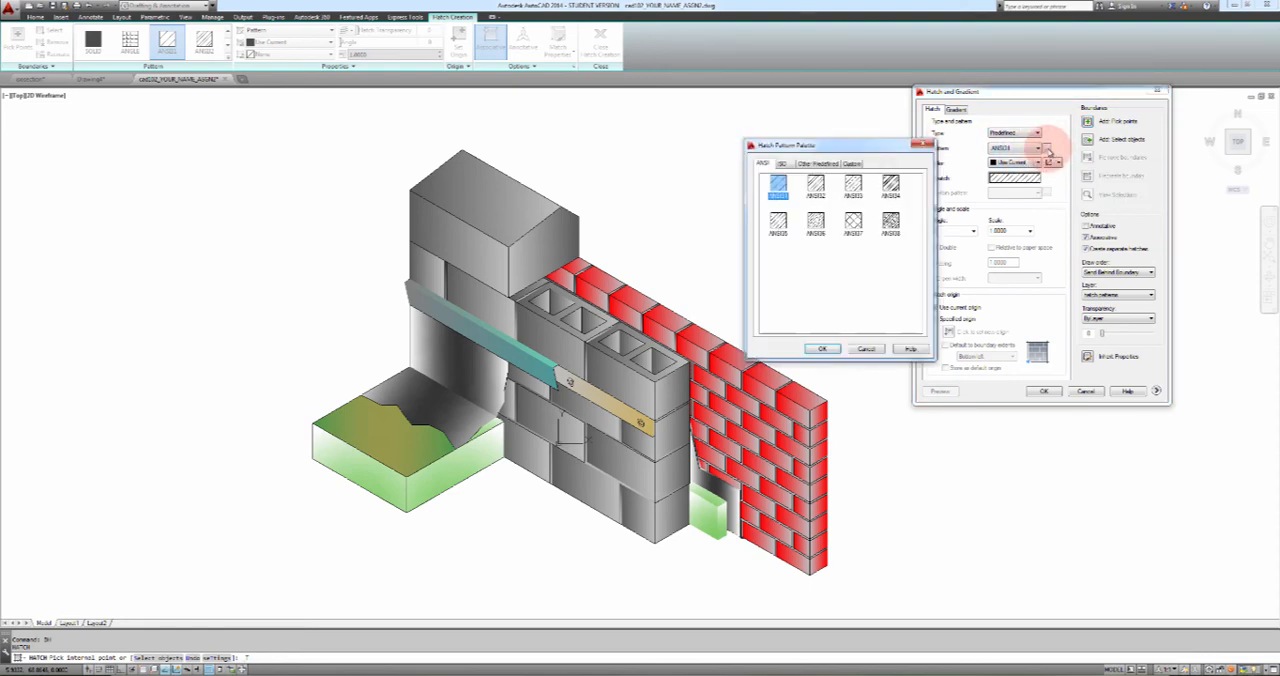
click(927, 145)
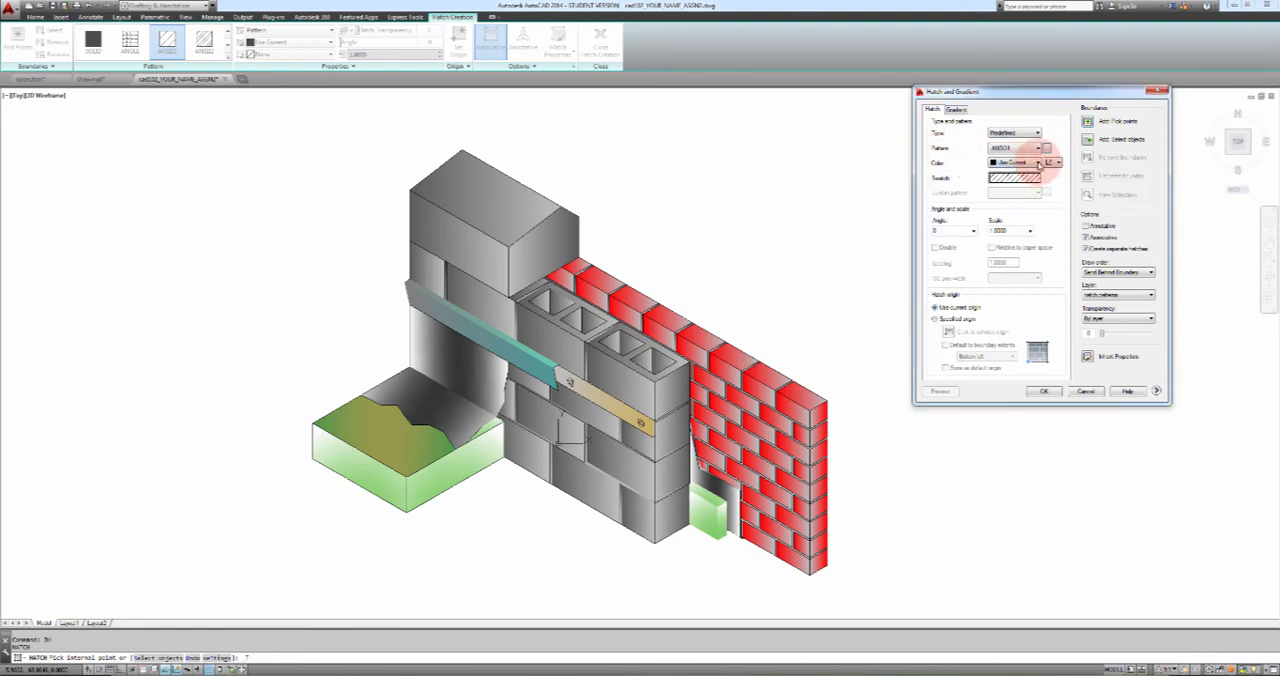
click(1022, 165)
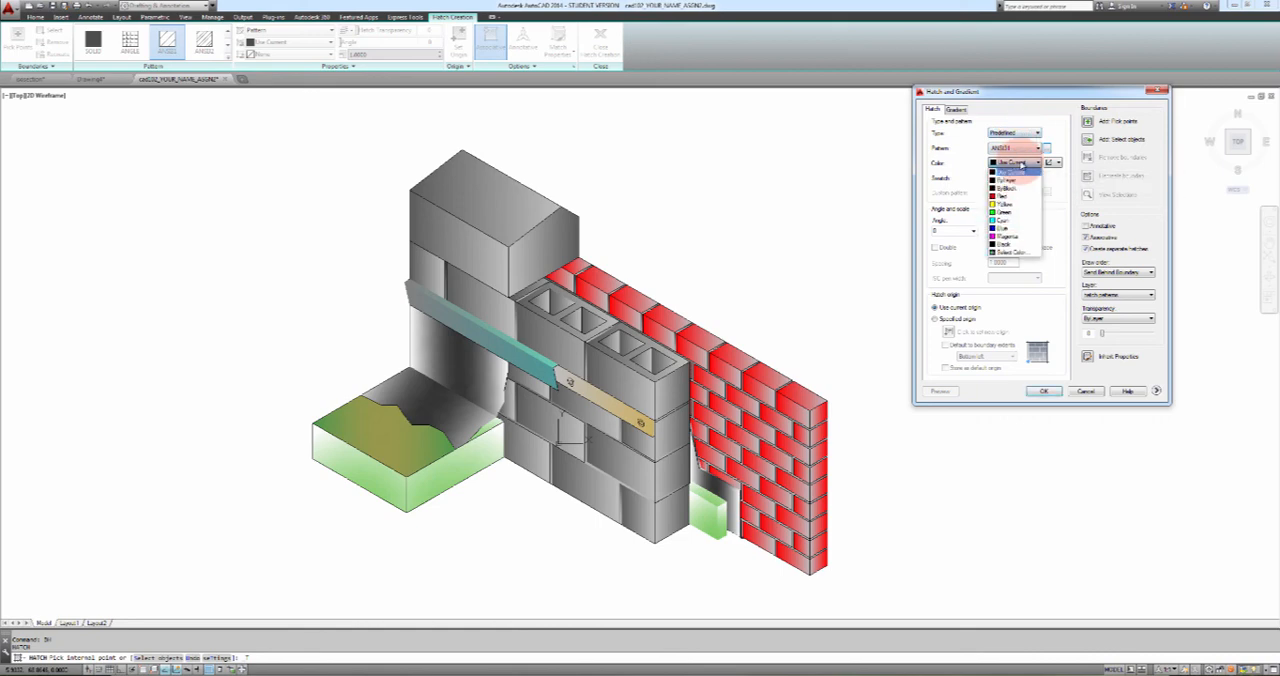
click(1021, 164)
click(1019, 151)
click(1019, 152)
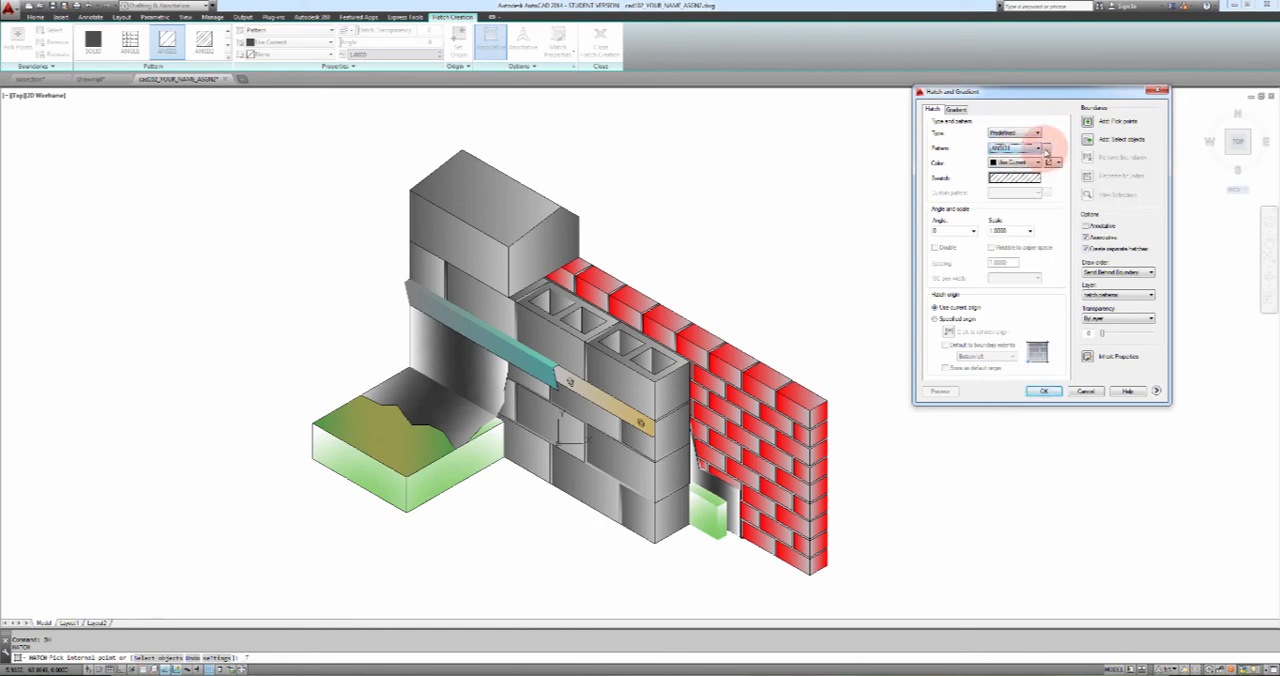
Choose the predefined AR-SAND pattern for the hatch and set its draw order to Bring to Front
click(1045, 148)
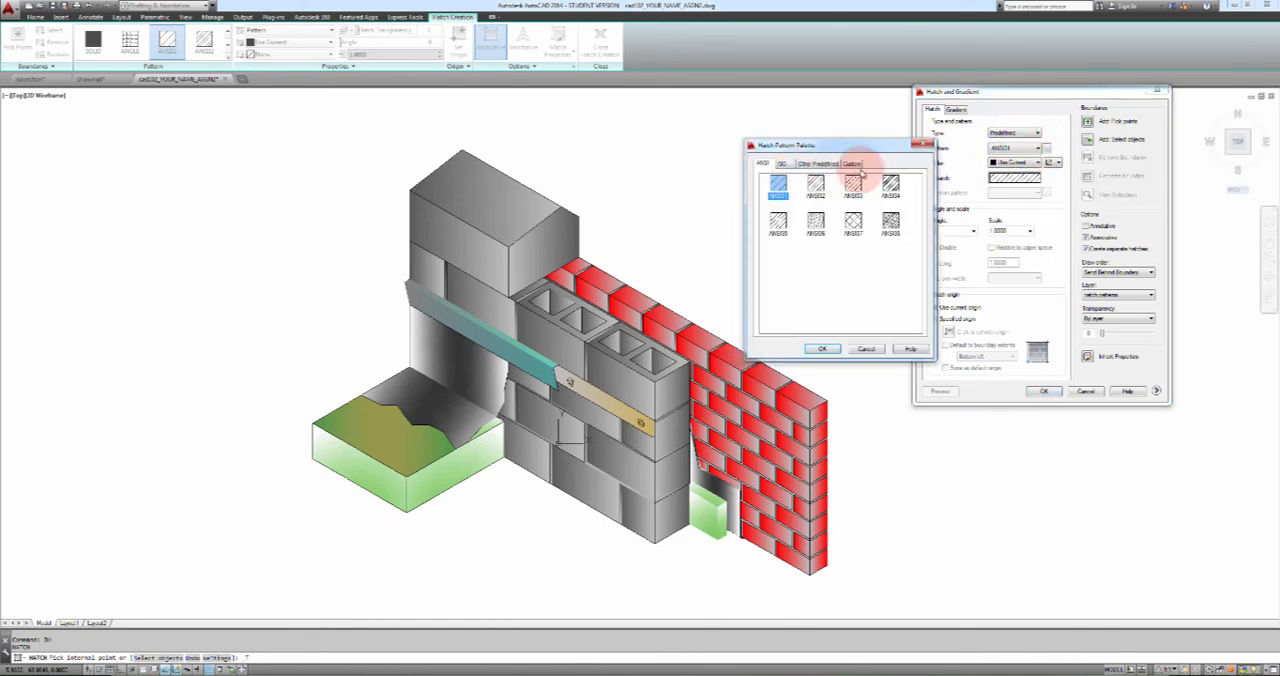
click(818, 163)
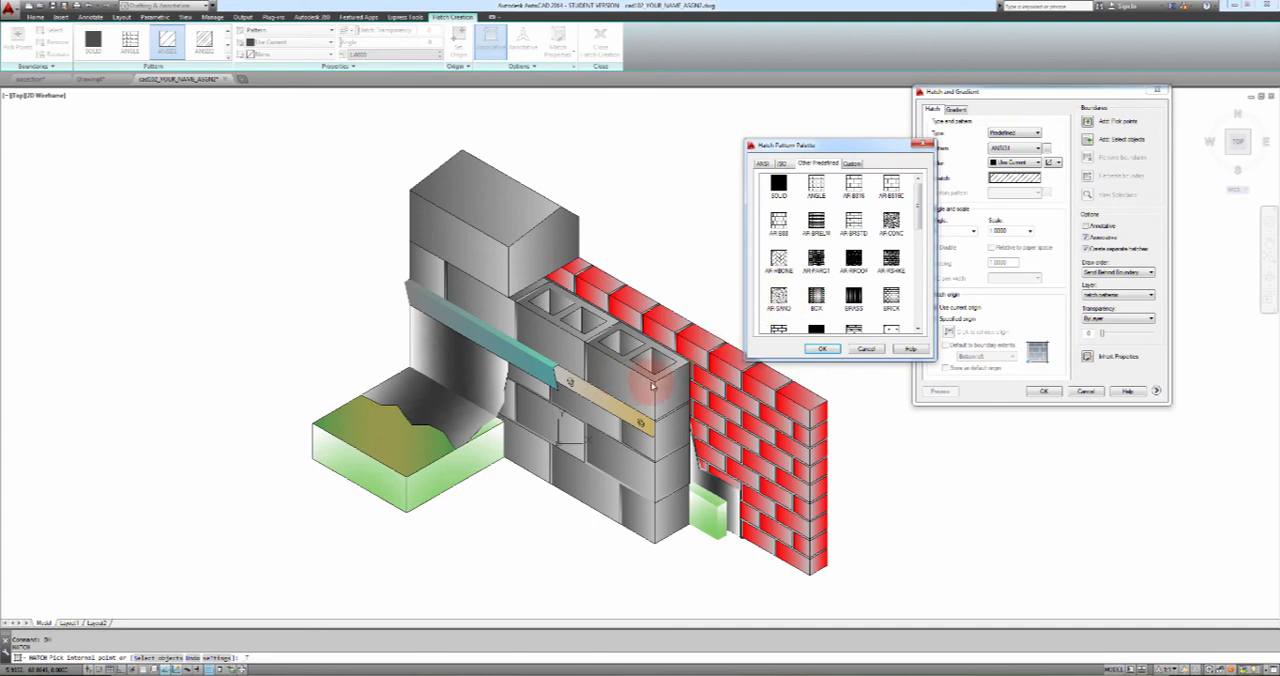
click(778, 296)
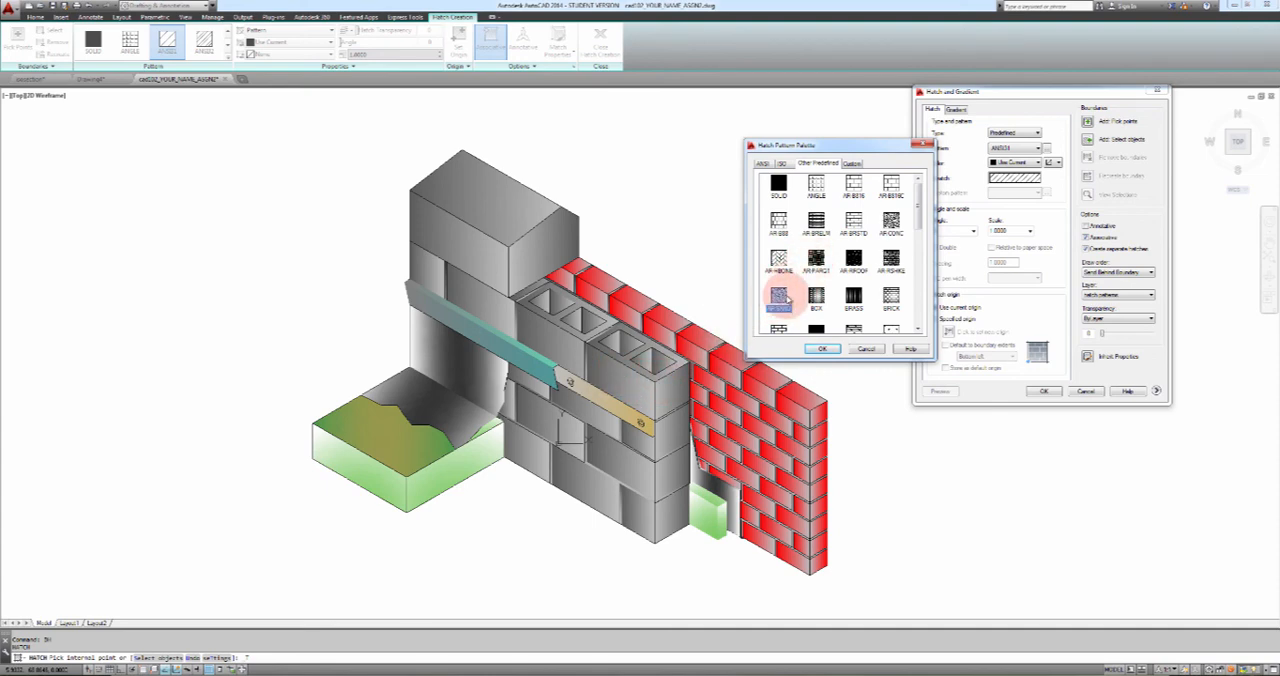
click(822, 348)
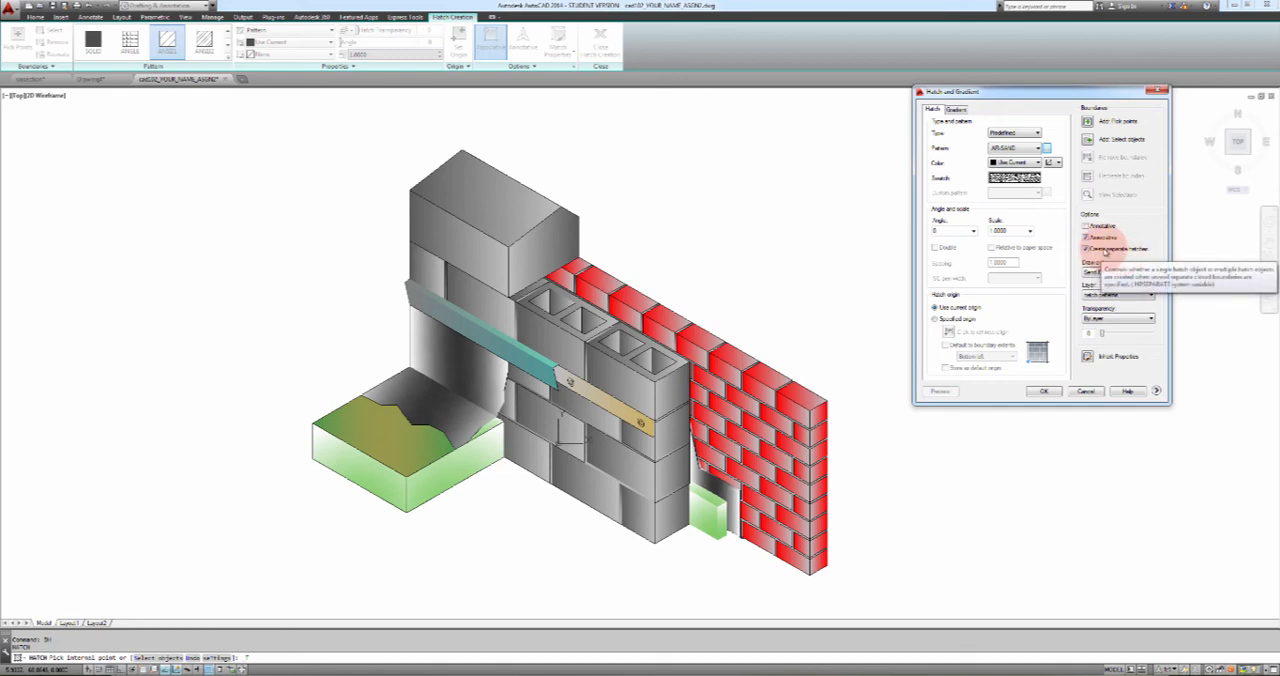
click(1092, 251)
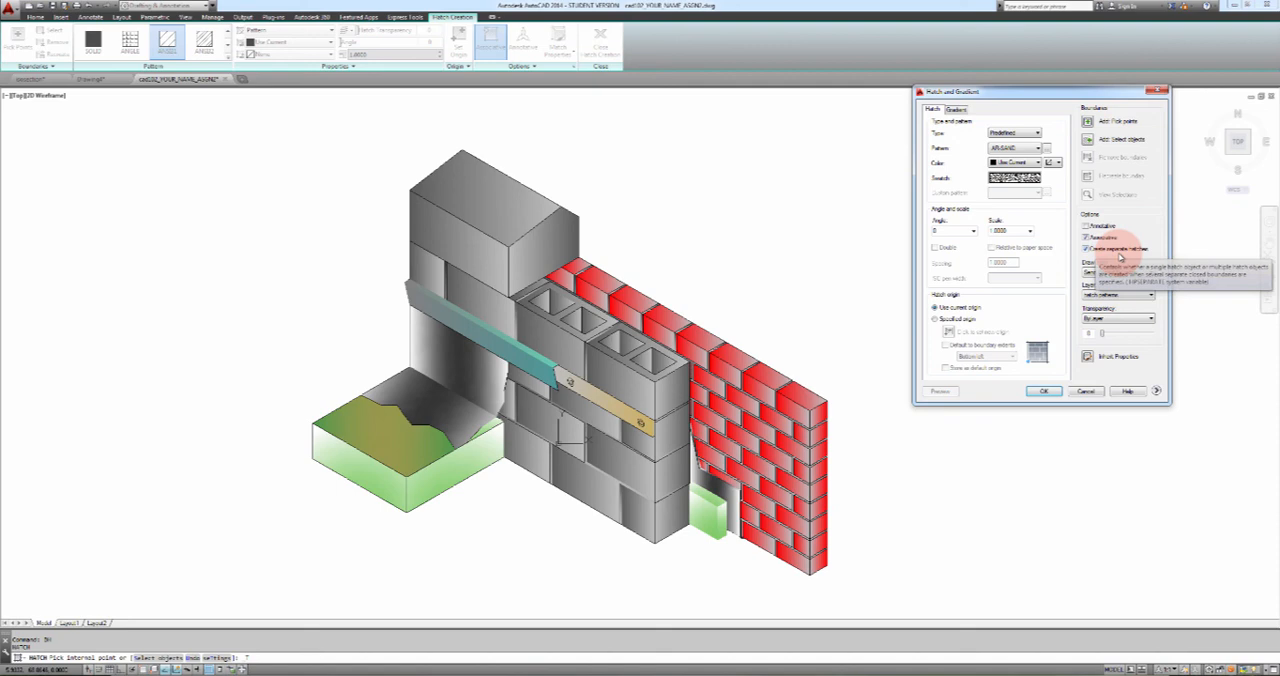
click(1116, 253)
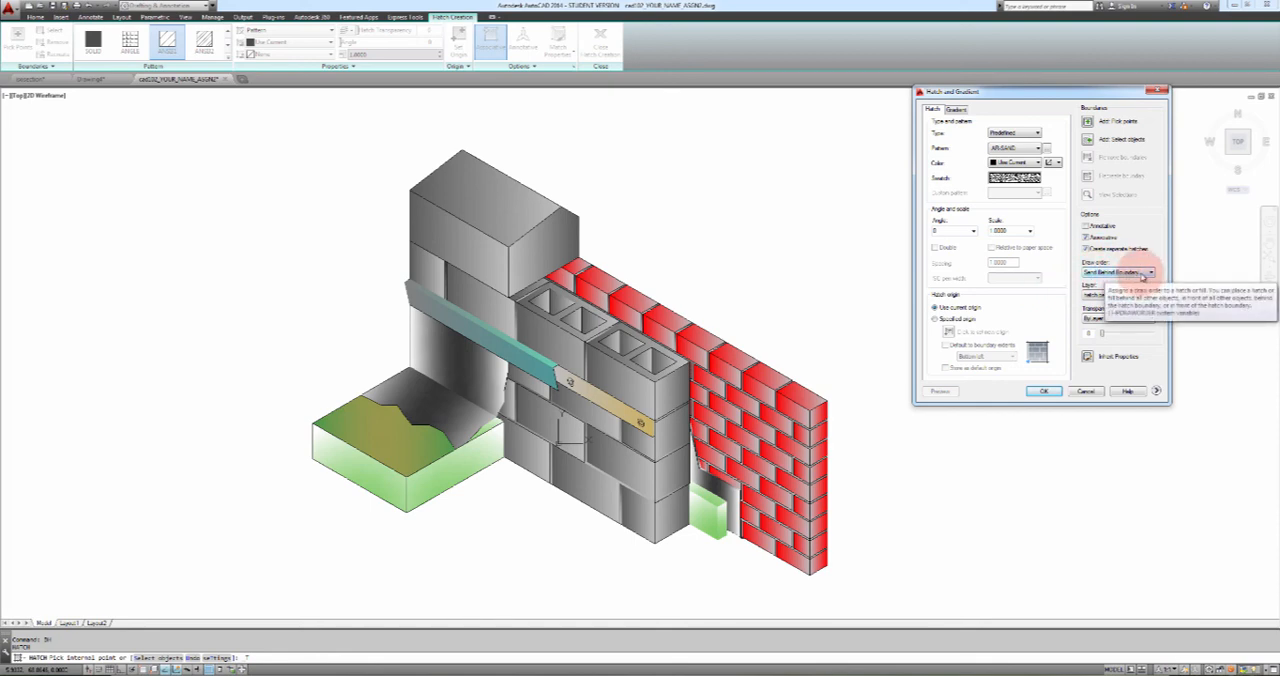
click(1145, 273)
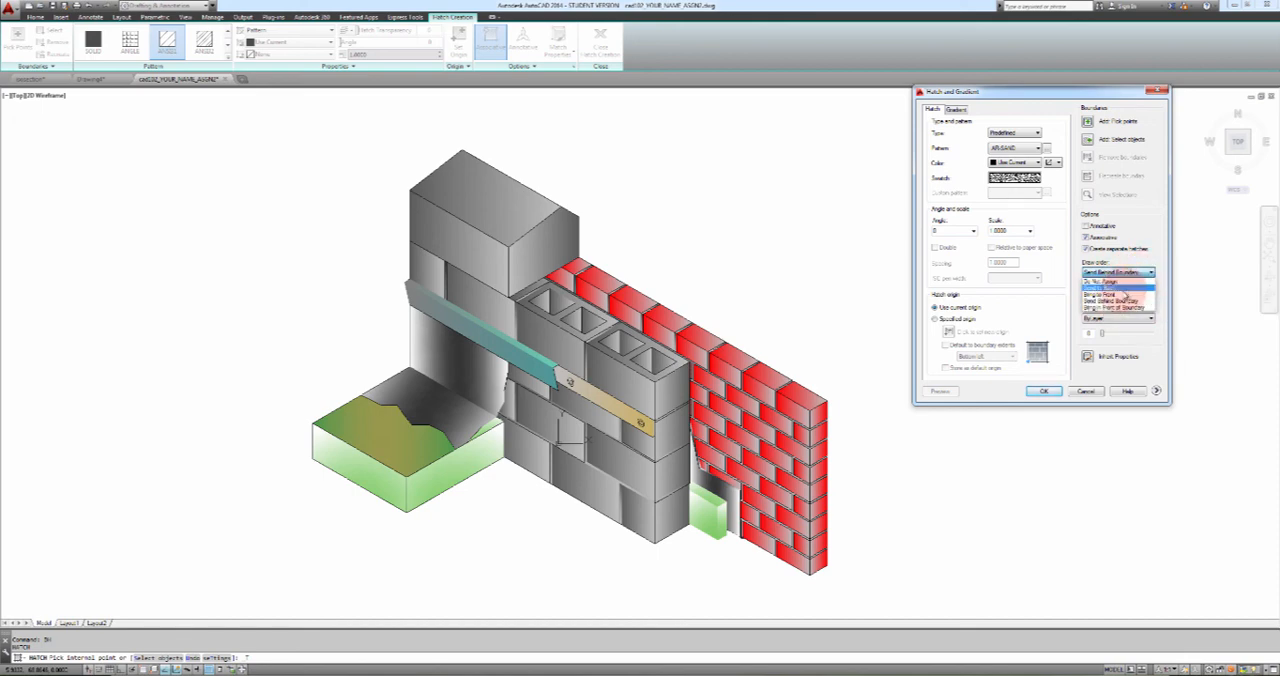
click(1123, 297)
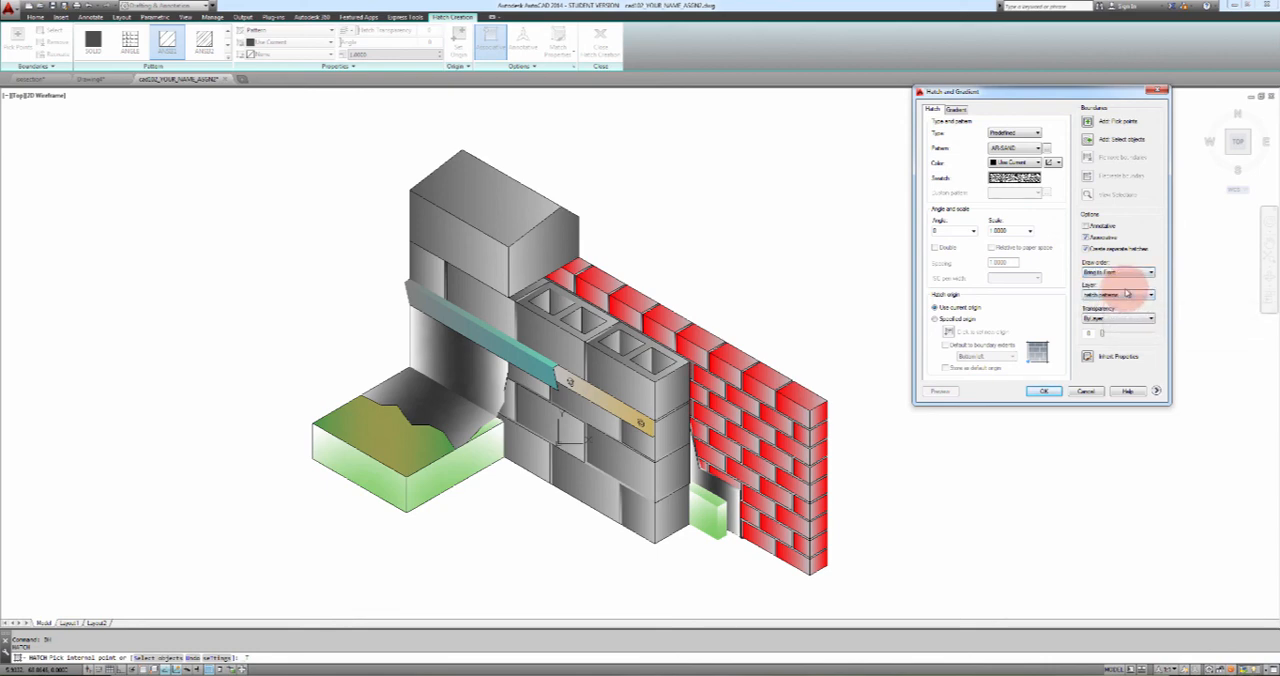
Pick the front and end faces of the upper concrete block courses, above and beside the termination bar, as hatch boundaries
click(1087, 121)
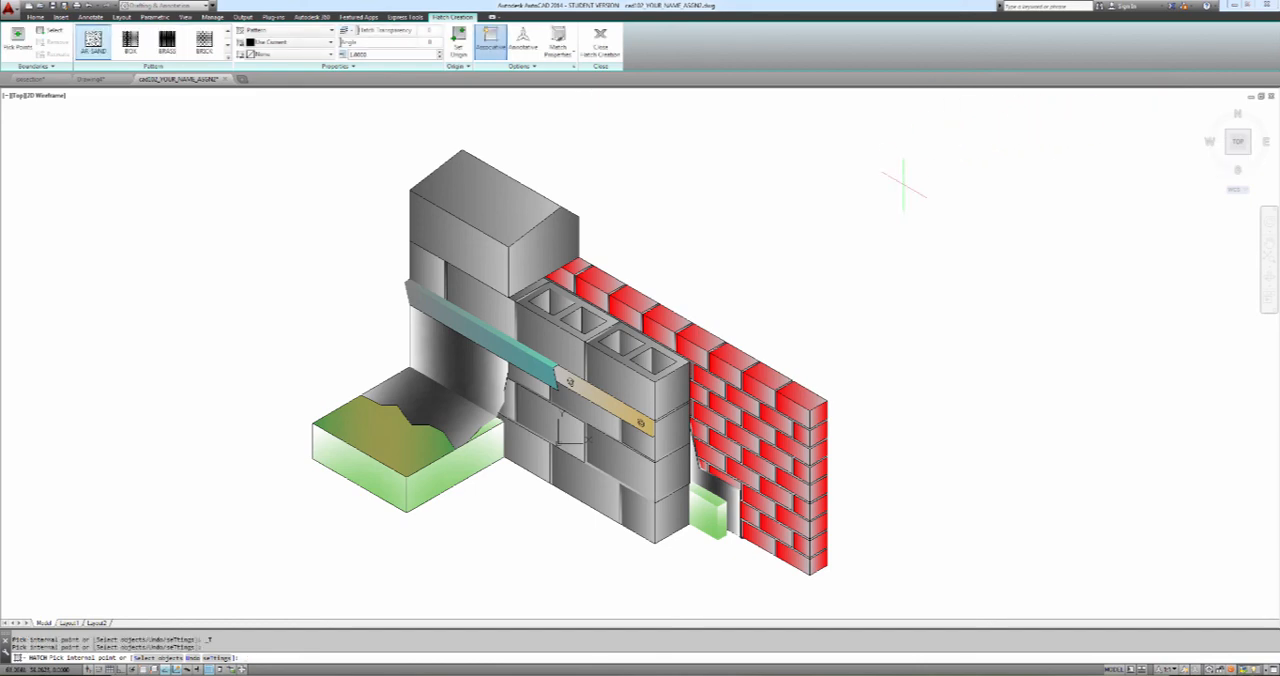
click(480, 310)
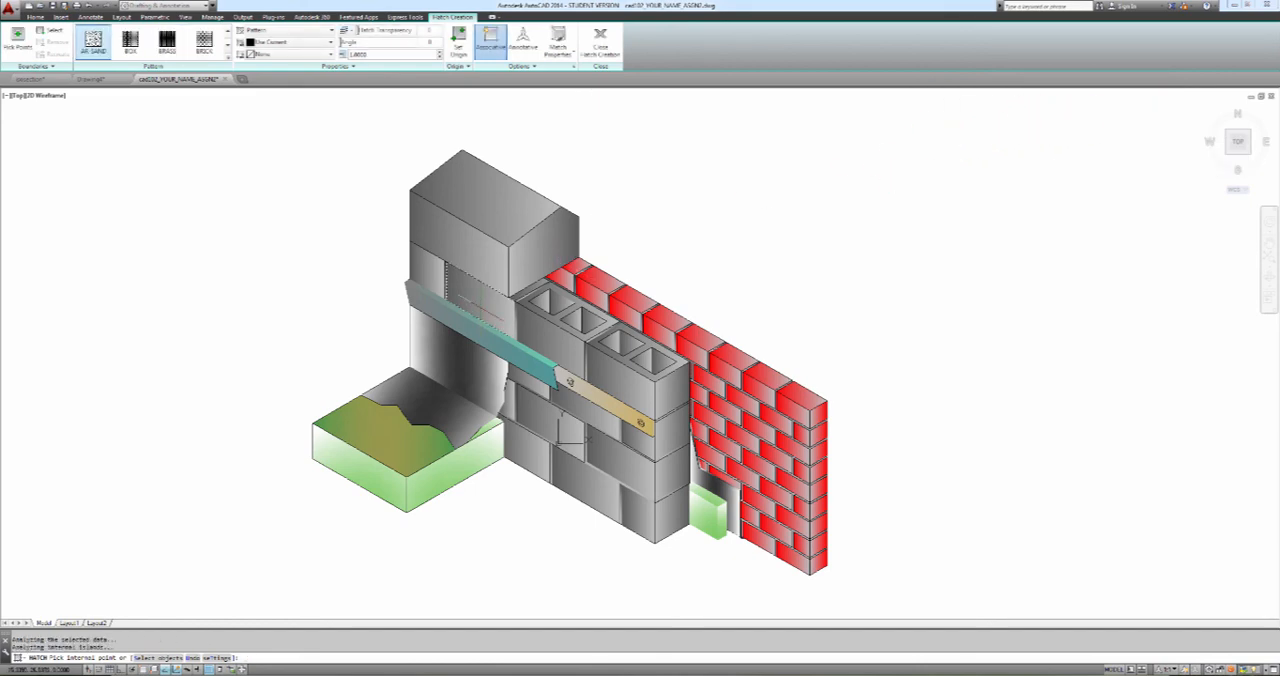
click(543, 327)
click(604, 369)
click(673, 399)
click(674, 436)
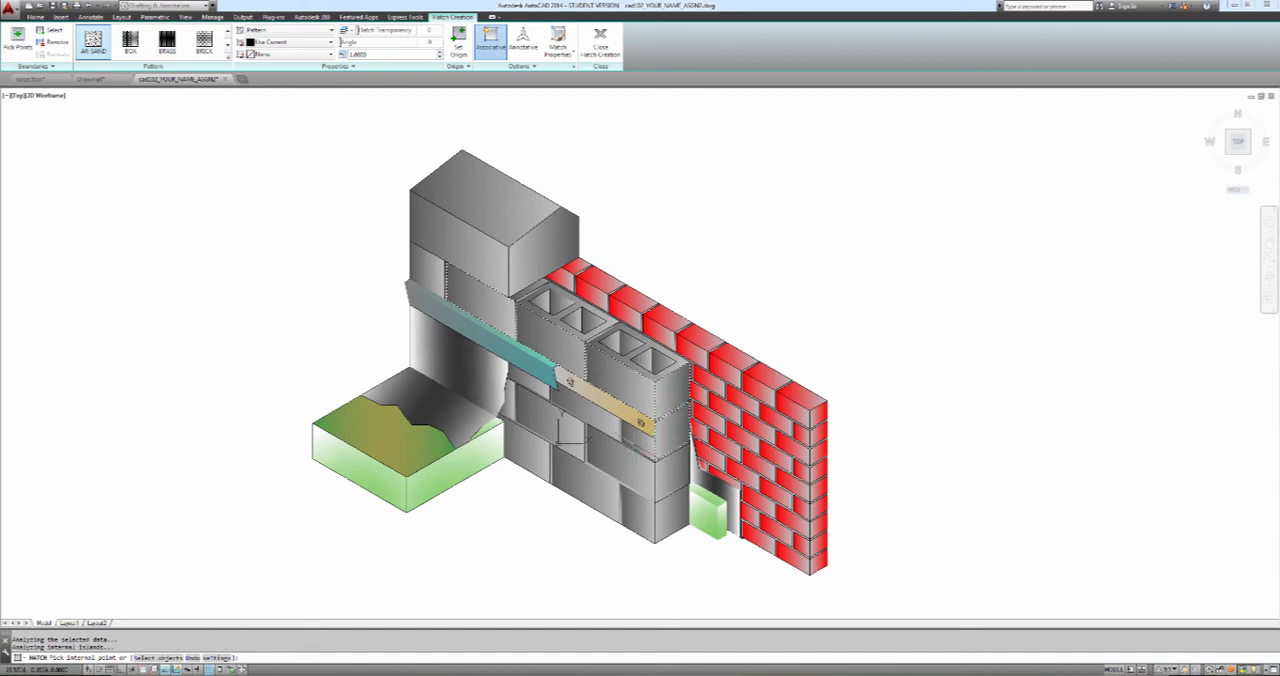
Add the faces of the lower block courses and the small block face below the coping to the hatch boundaries
click(638, 443)
click(604, 424)
click(538, 389)
click(538, 404)
click(622, 457)
click(668, 480)
click(662, 519)
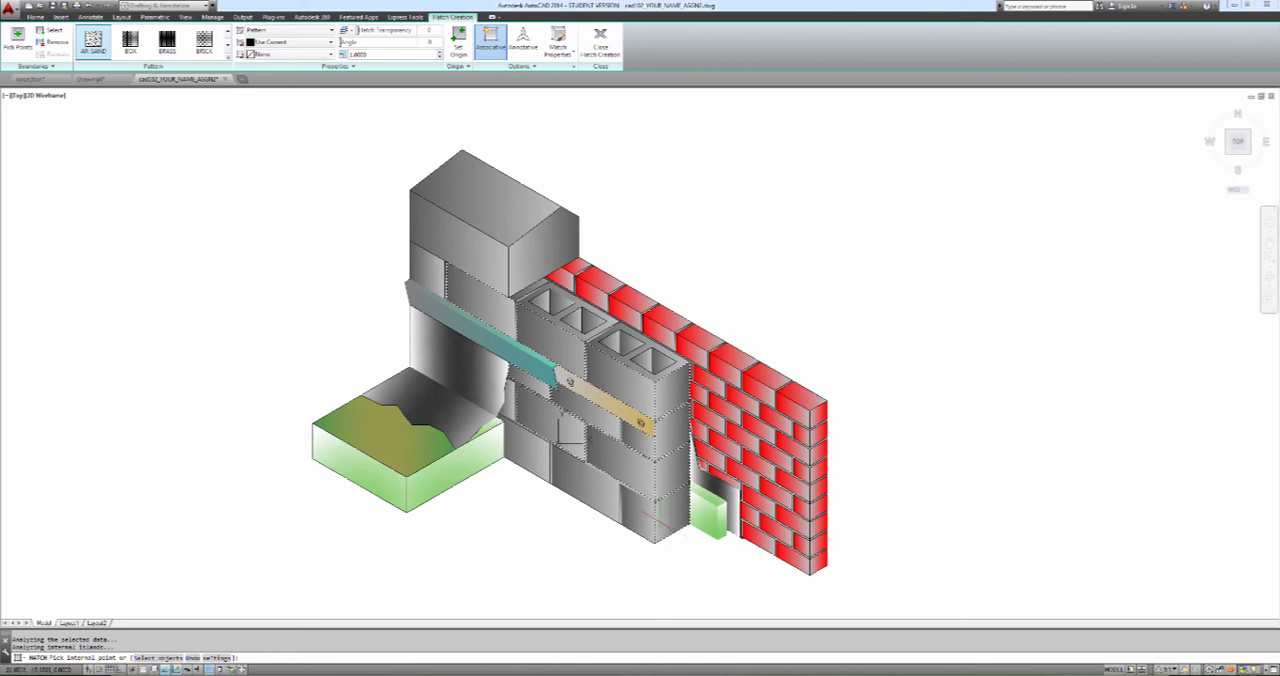
click(600, 498)
click(536, 457)
click(511, 407)
click(433, 267)
Preview and accept the AR-SAND hatch on the block faces, leave the command and regenerate the drawing
click(573, 66)
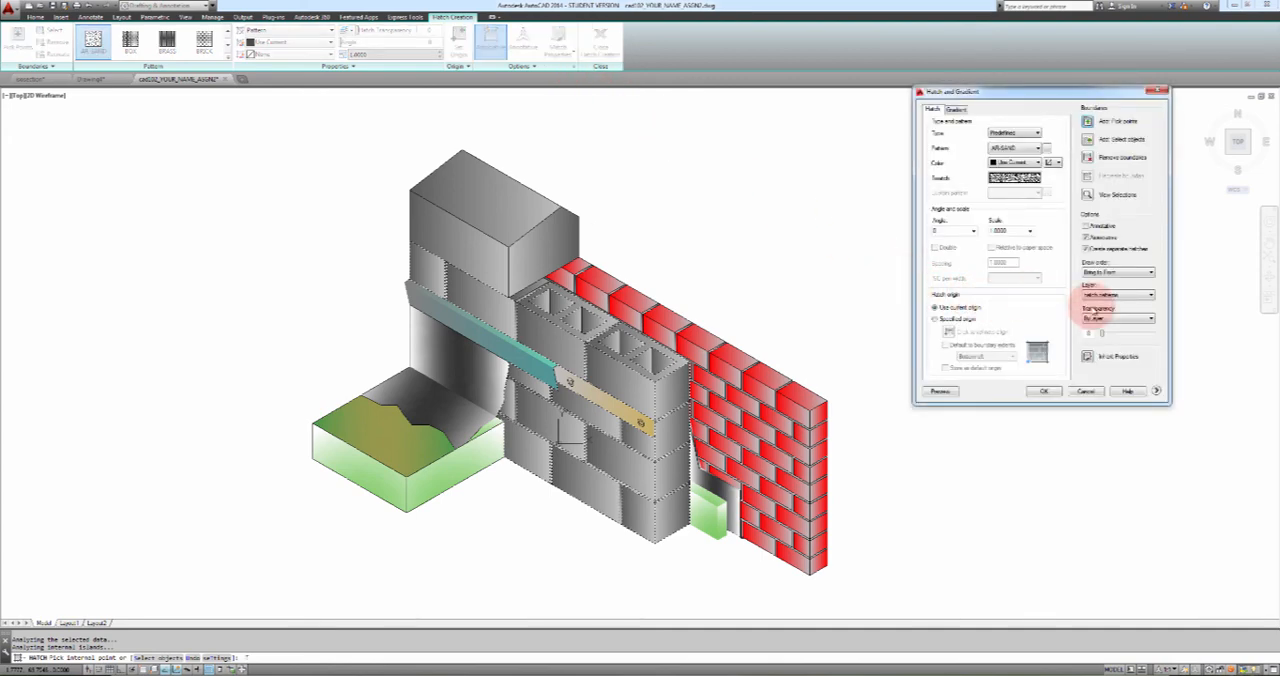
click(1108, 295)
click(1101, 324)
click(941, 391)
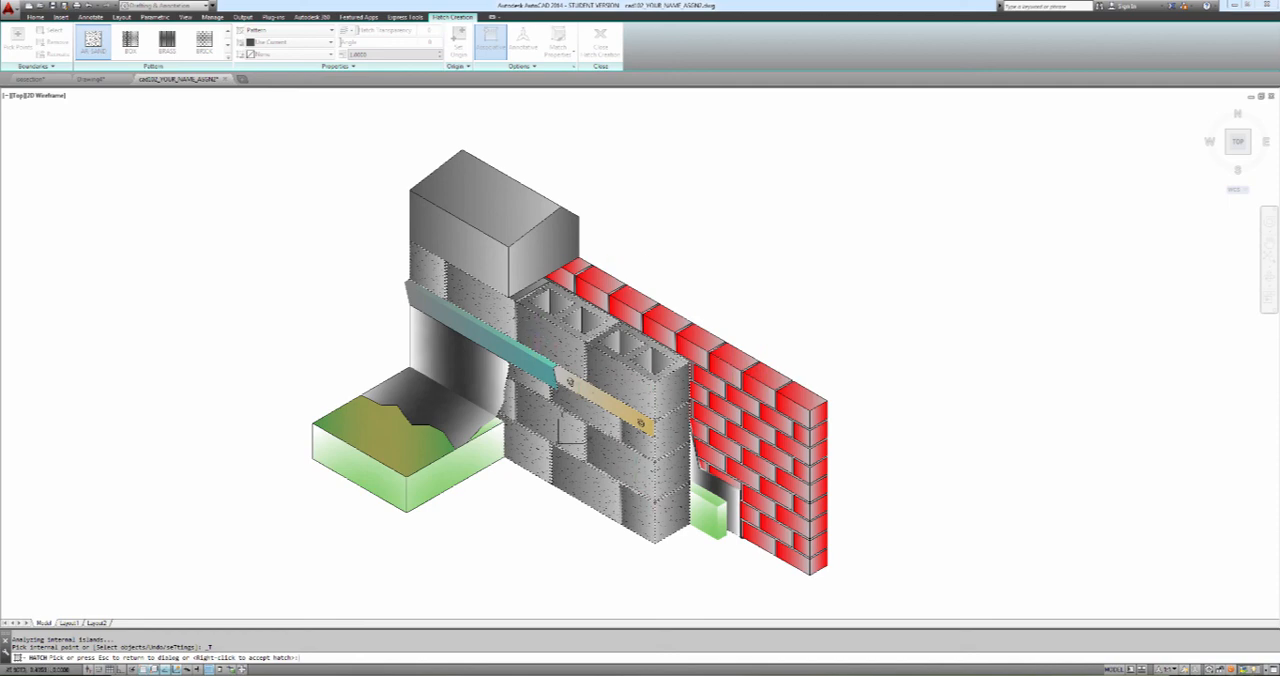
right_click(713, 265)
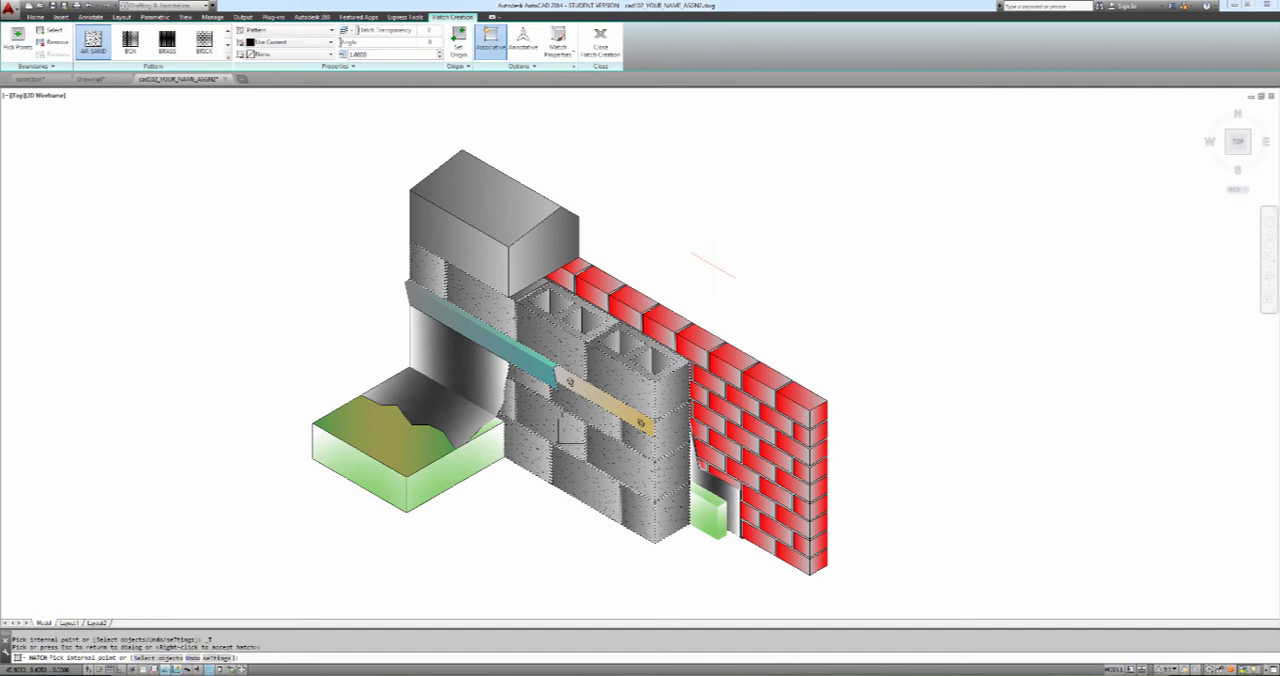
click(640, 212)
click(727, 354)
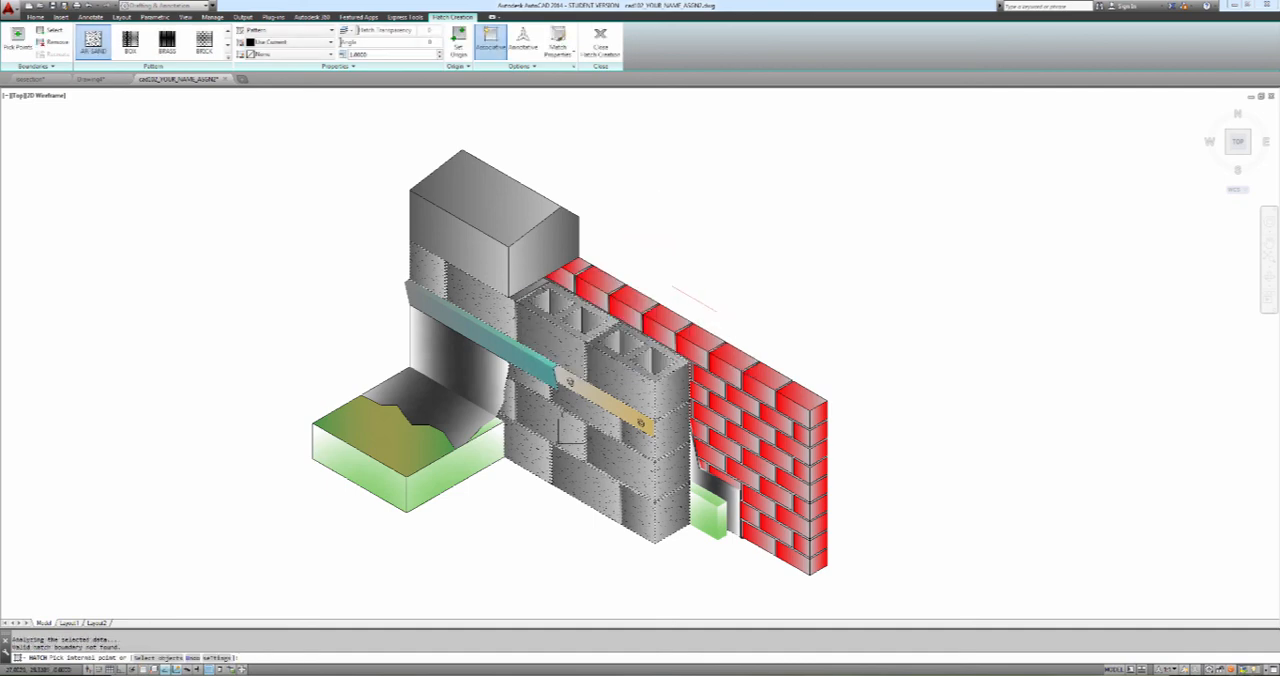
key(Escape)
text(regen)
key(Return)
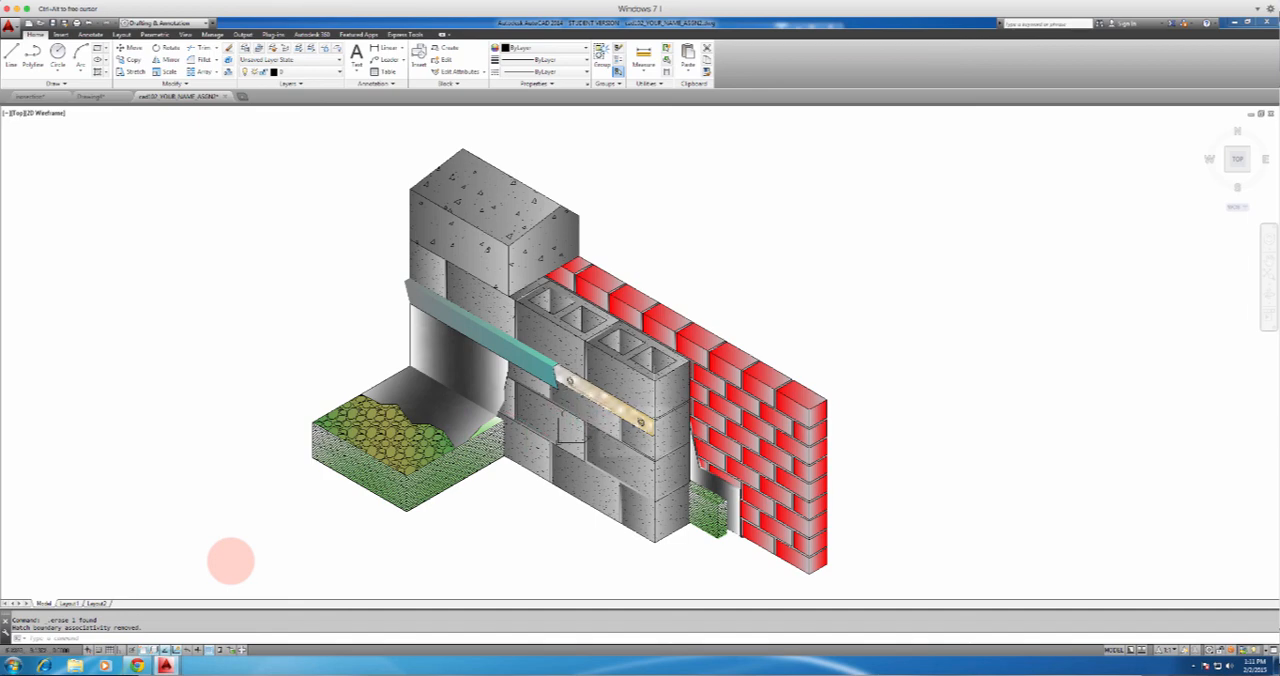
Send the tan gradient fill on the front face of the termination bar to the back of the draw order
click(590, 408)
scroll(590, 408, up, 7)
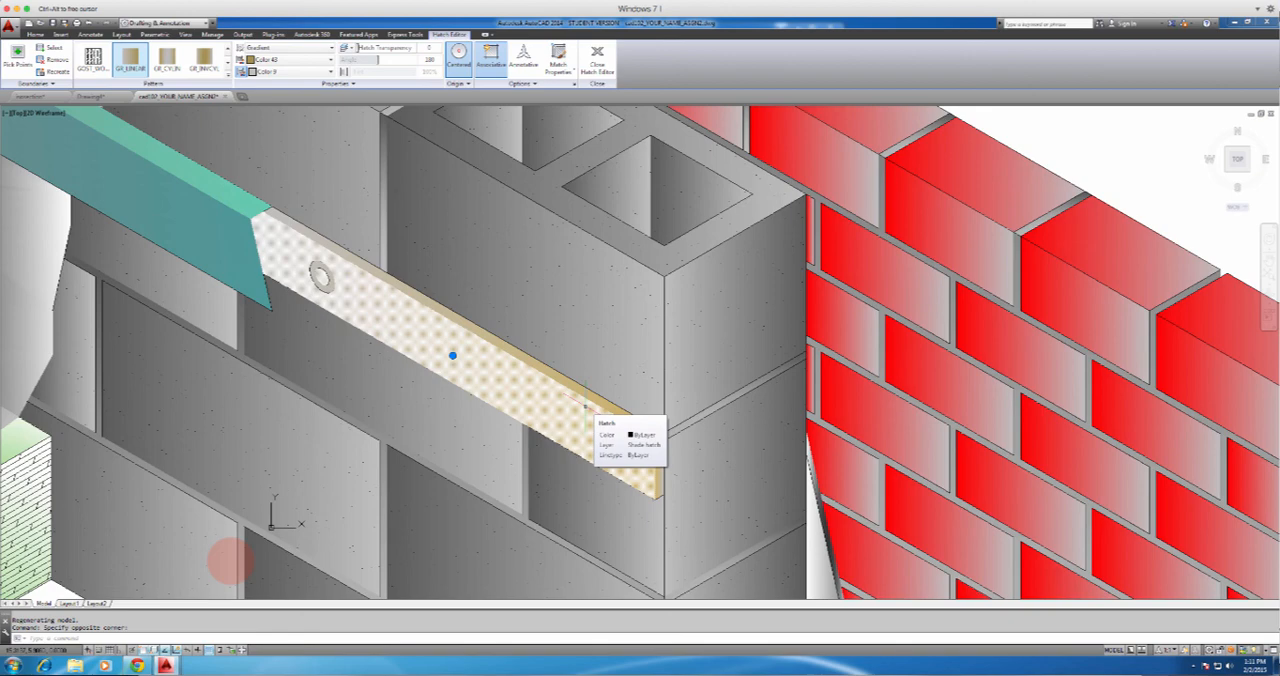
right_click(588, 408)
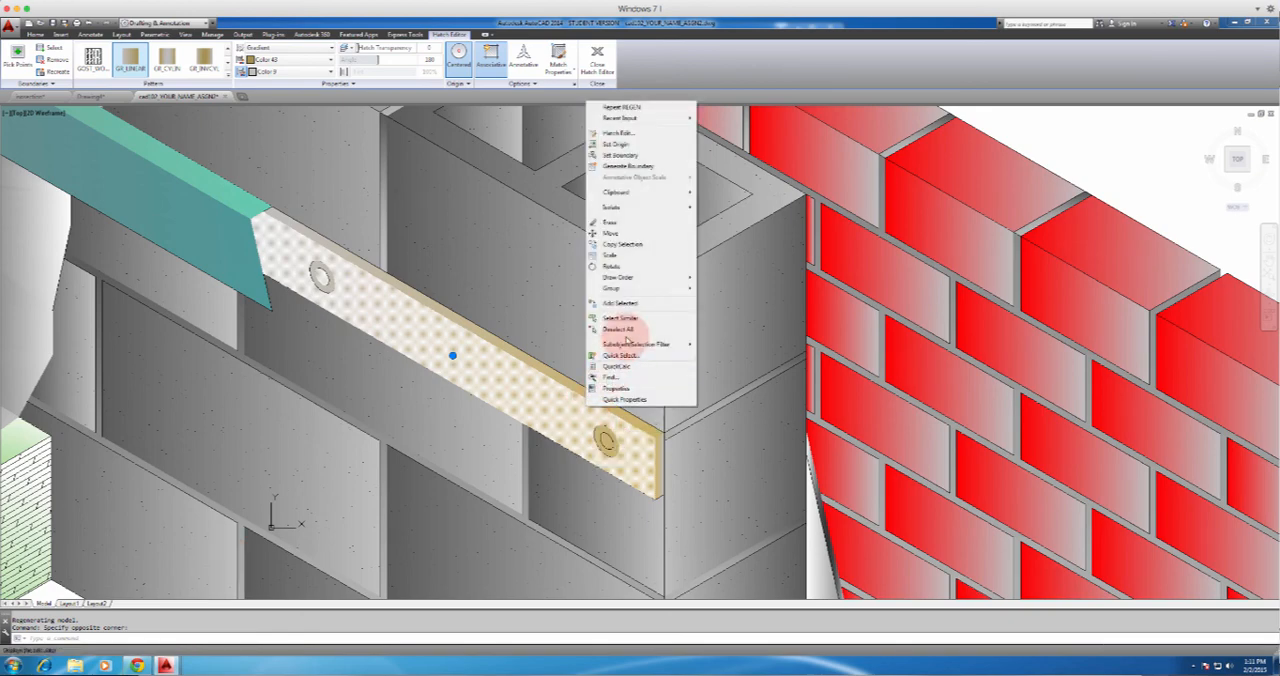
mouse_move(660, 277)
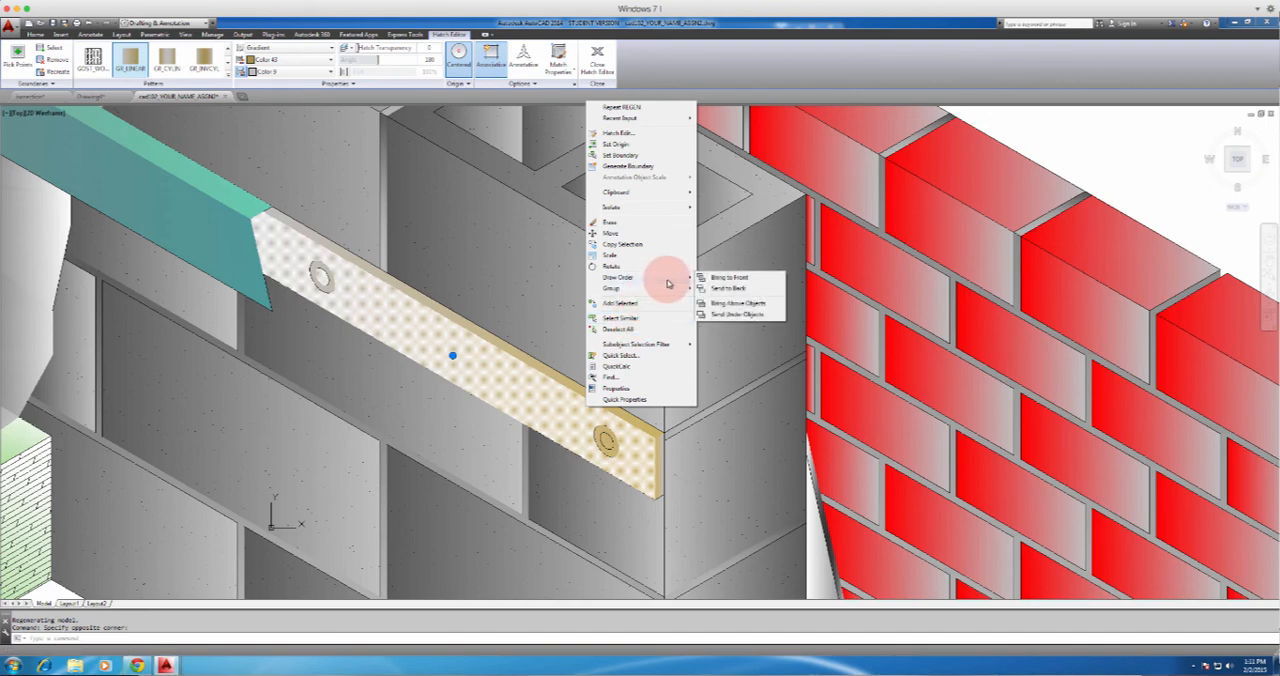
click(736, 291)
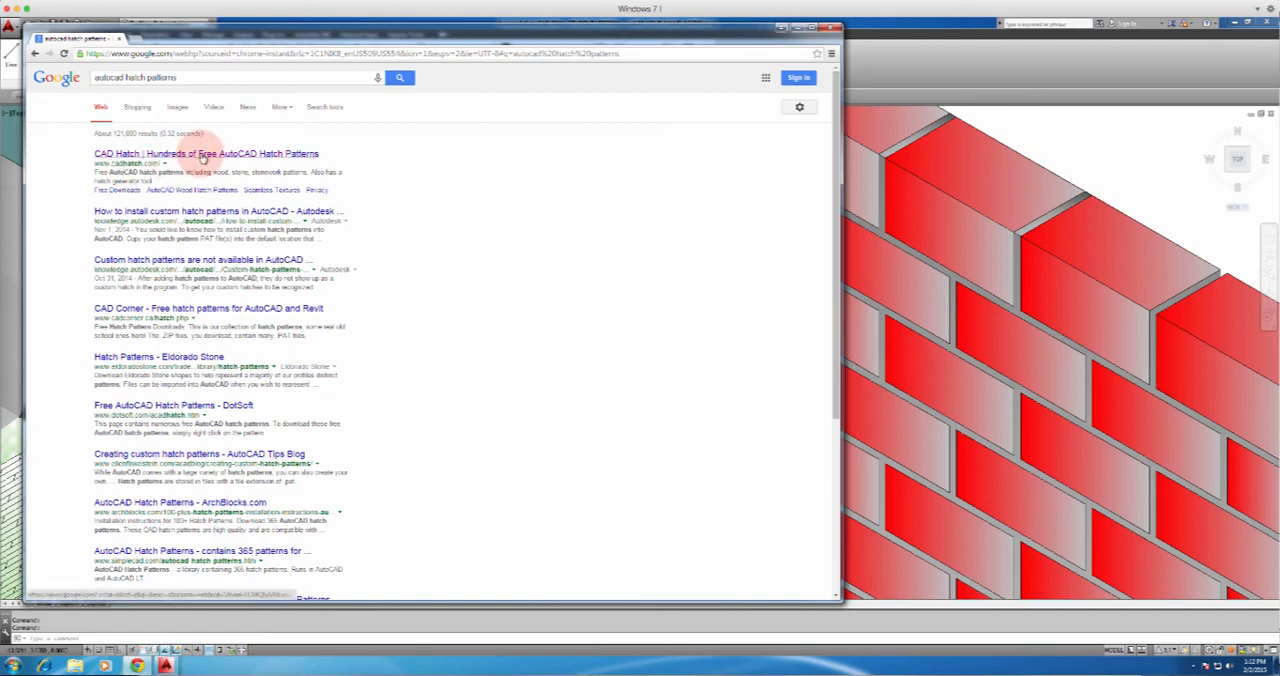
In the Chrome search results, open CADhatch.com, go to its wood hatch patterns and download wood grain patterns from the page
click(203, 156)
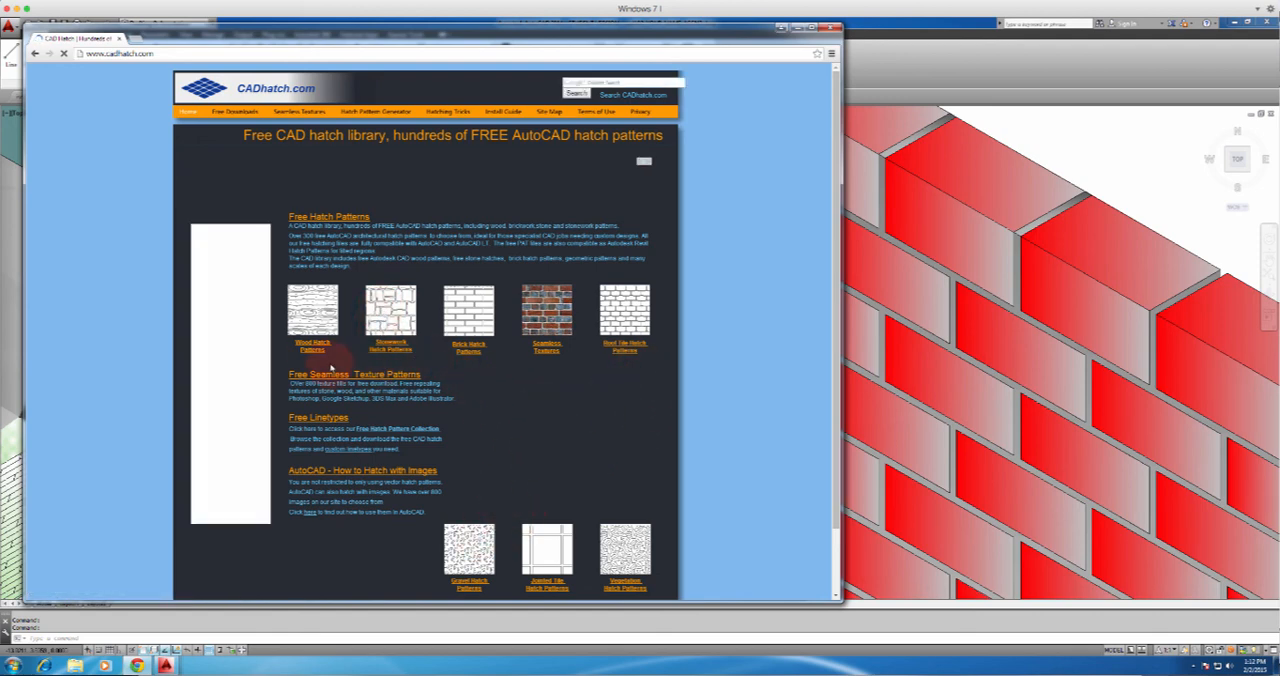
click(312, 347)
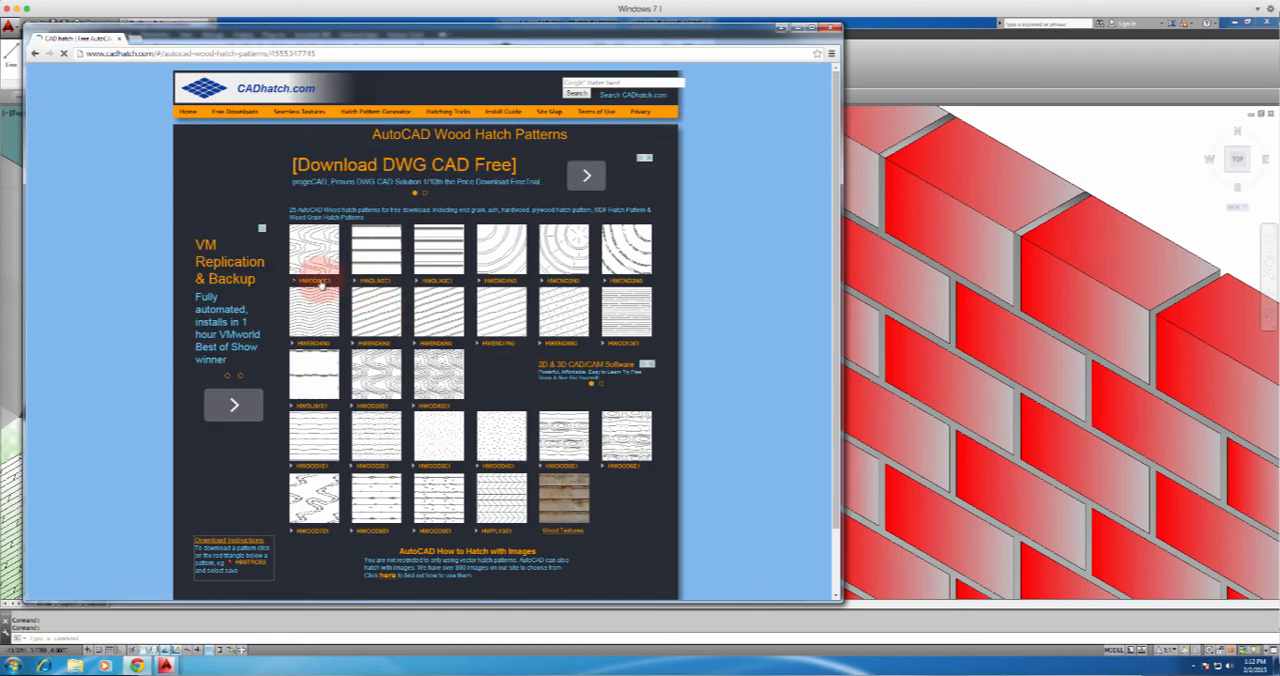
click(316, 280)
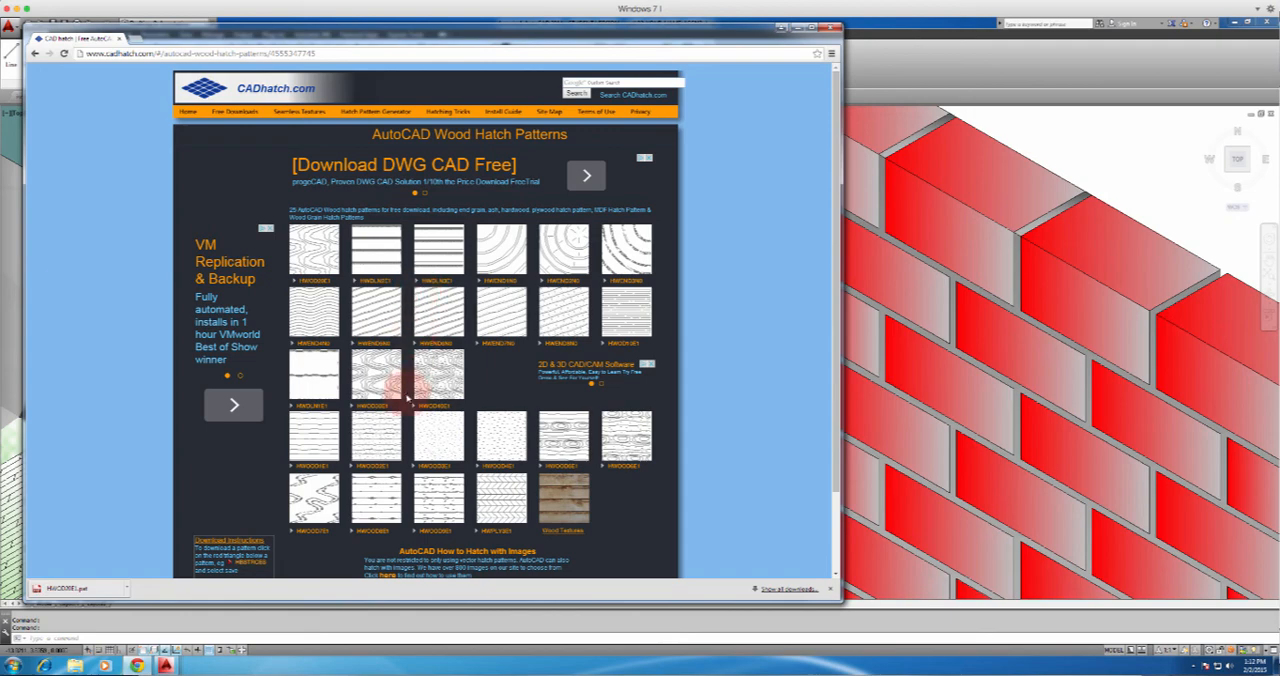
click(372, 408)
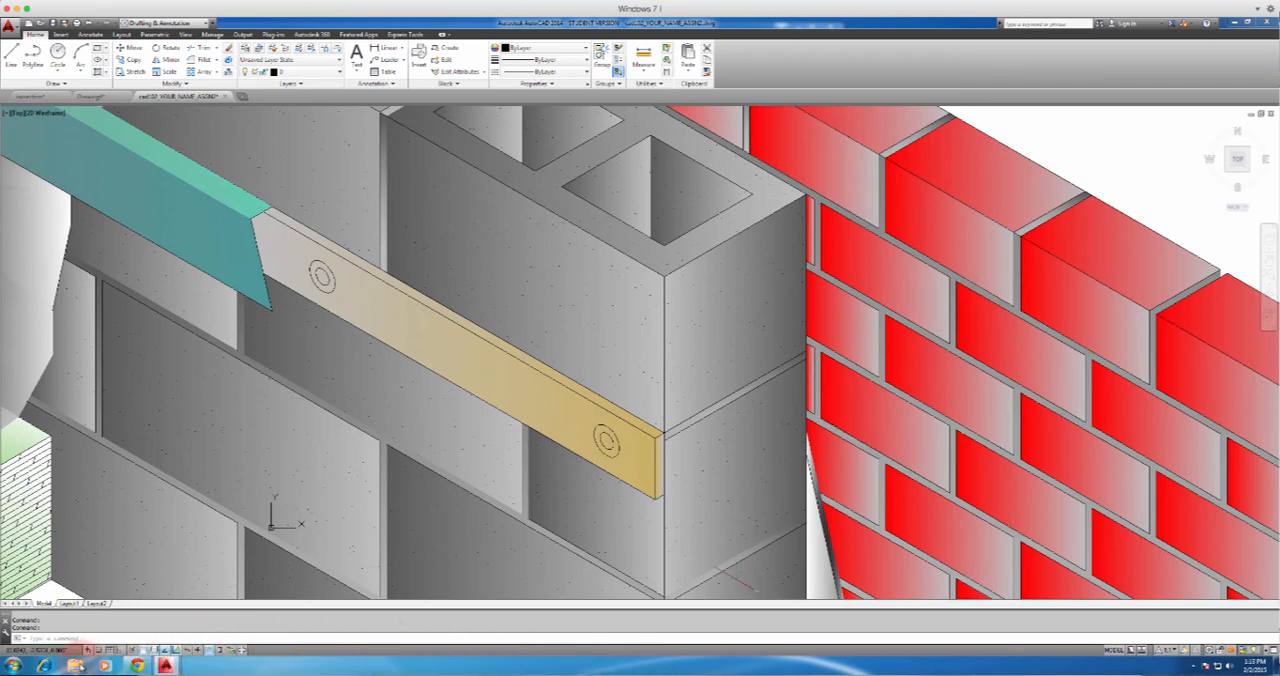
Switch to Windows Explorer, browse to the Program Files folder on drive C and return to AutoCAD
click(75, 665)
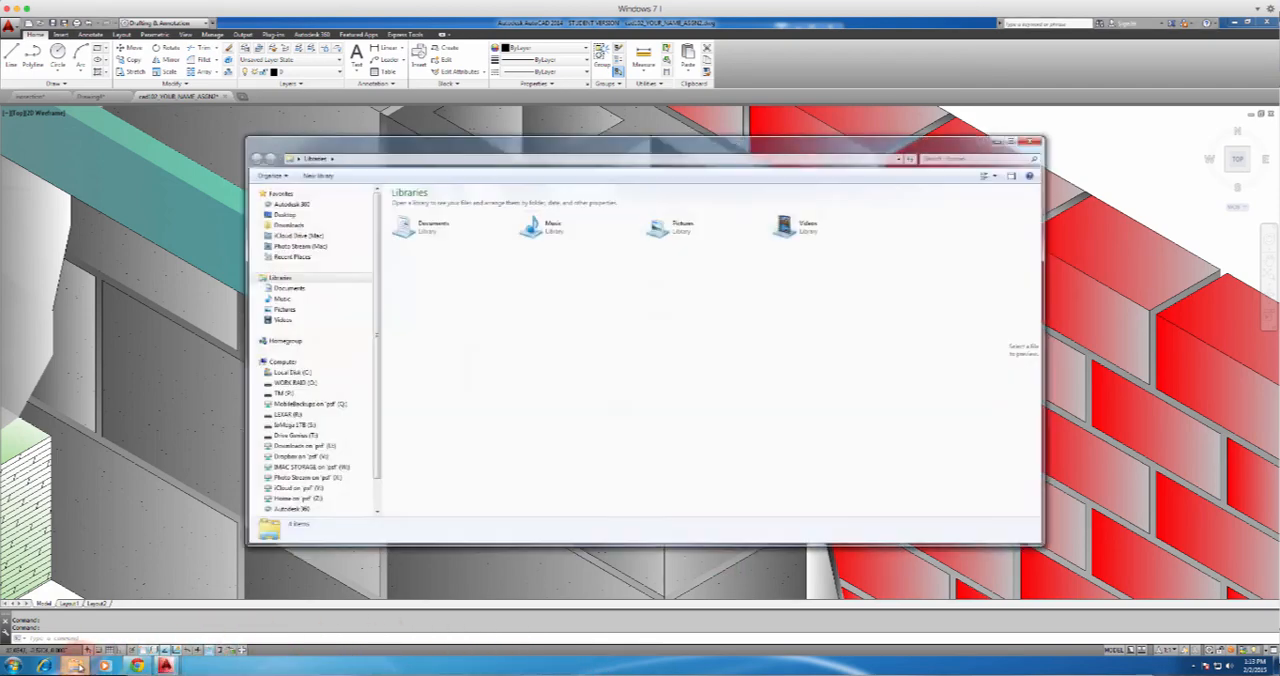
click(298, 372)
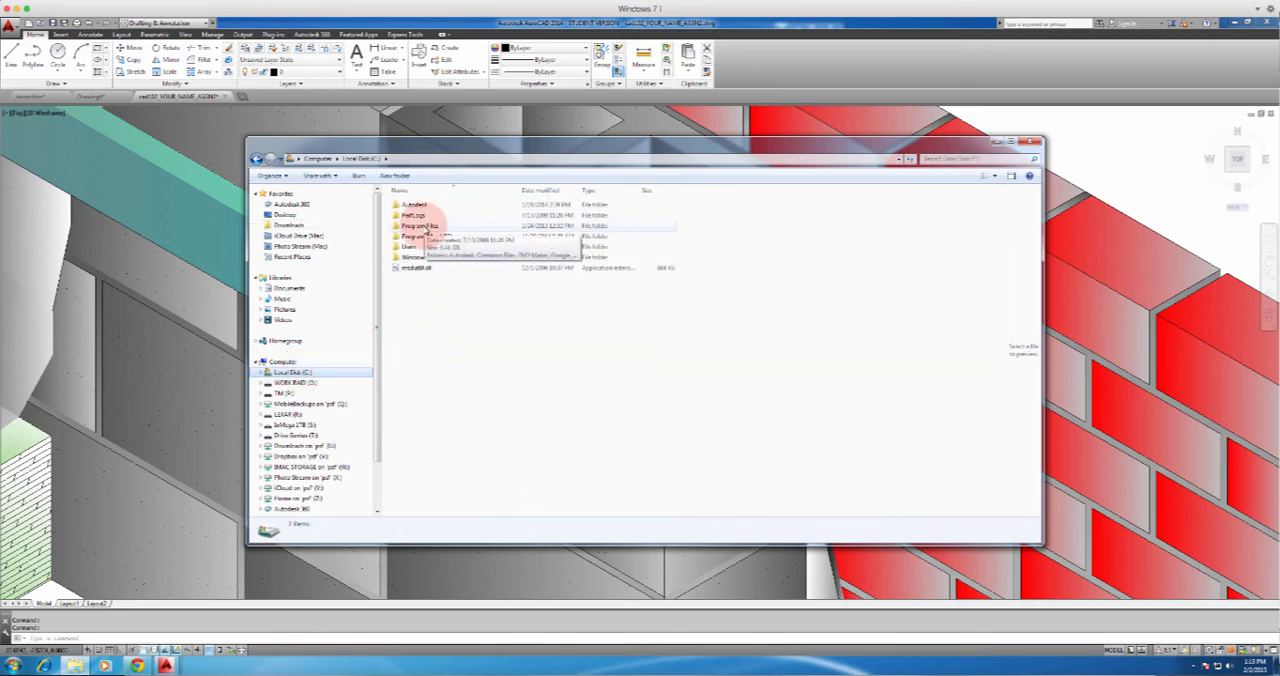
double_click(427, 227)
click(825, 112)
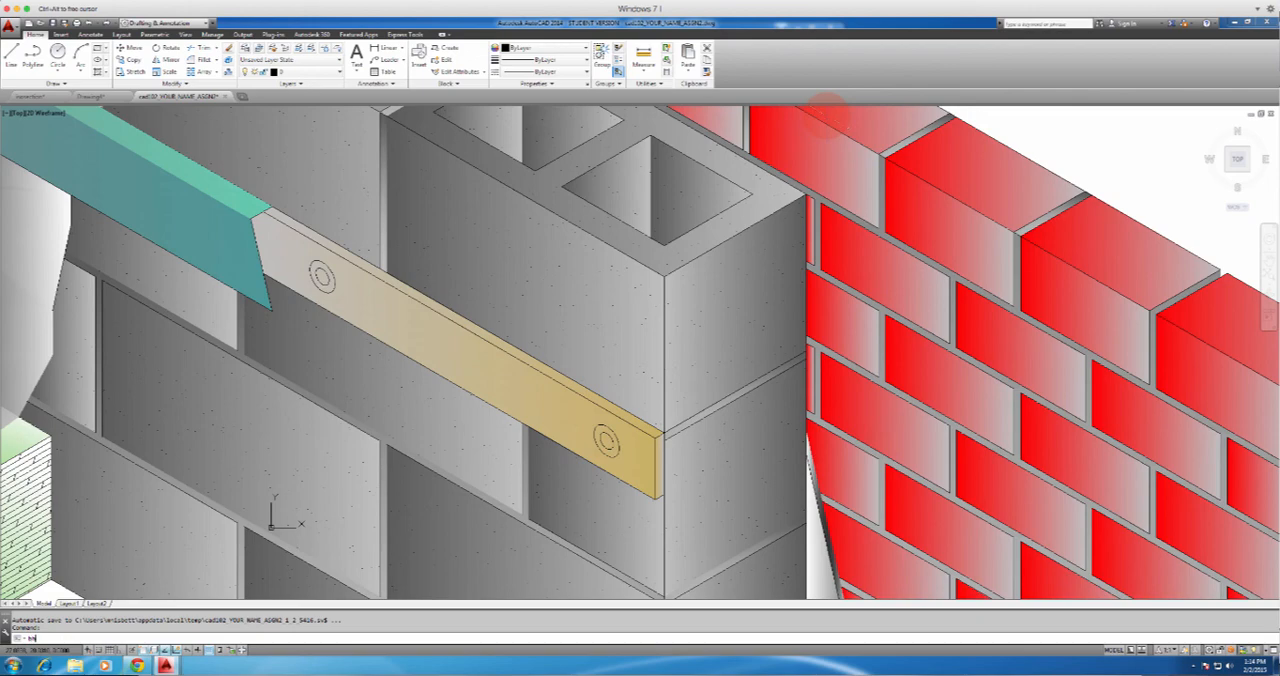
Start a hatch, set its type to Custom and choose the downloaded wood grain pattern as the swatch
text(h)
key(Return)
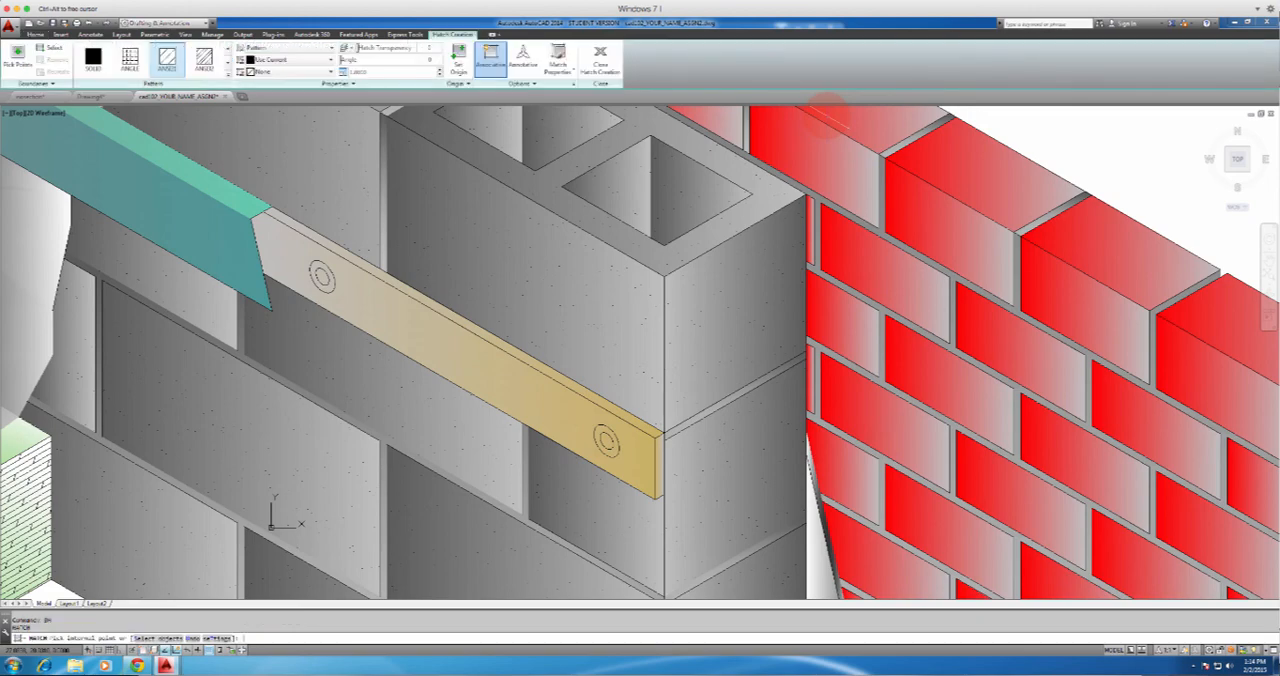
click(574, 86)
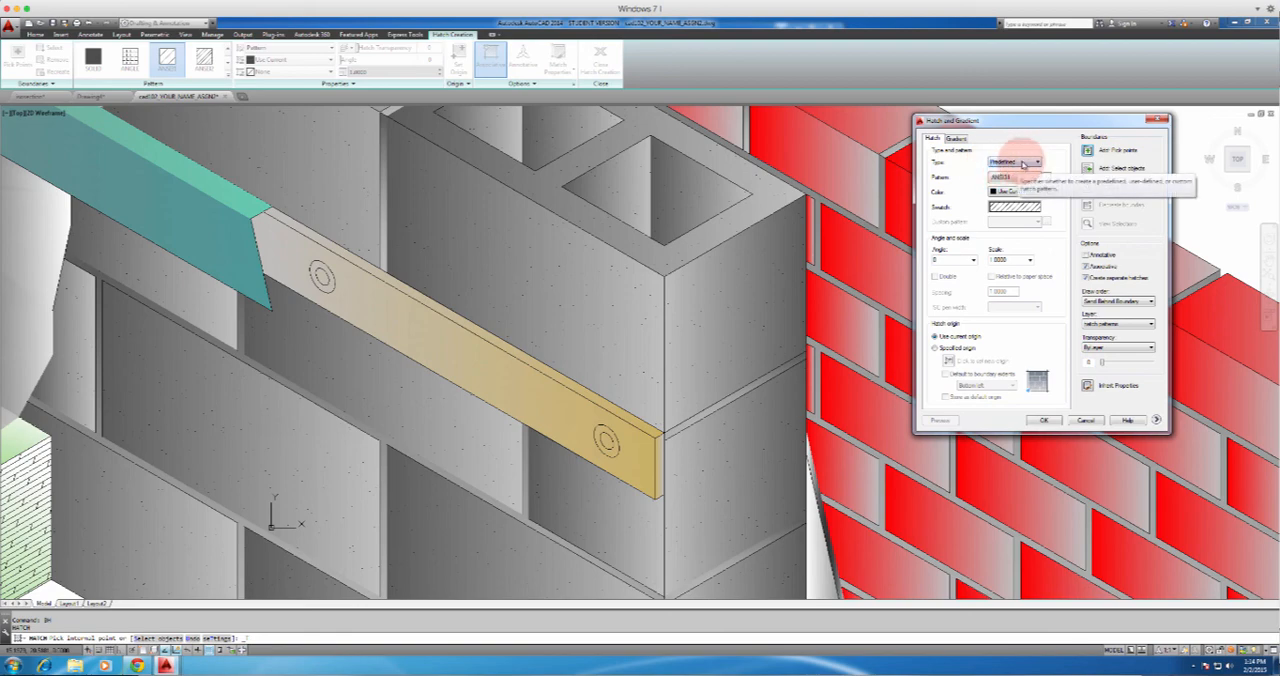
click(1020, 163)
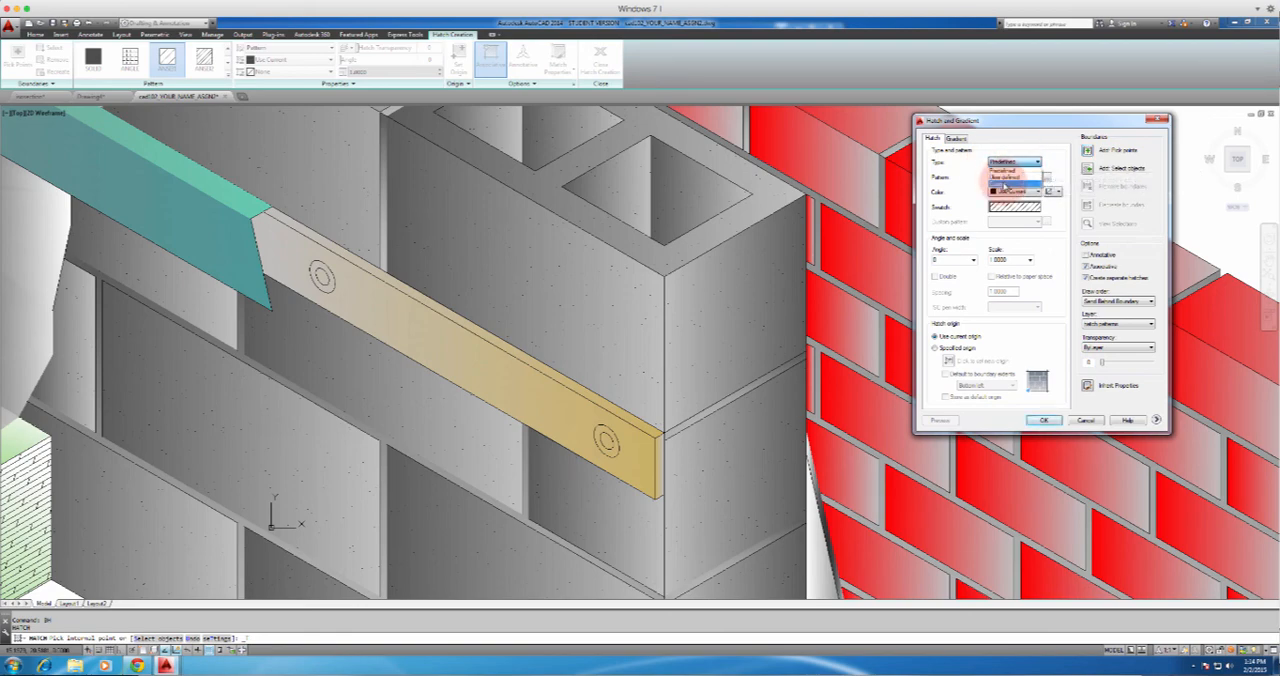
click(1000, 184)
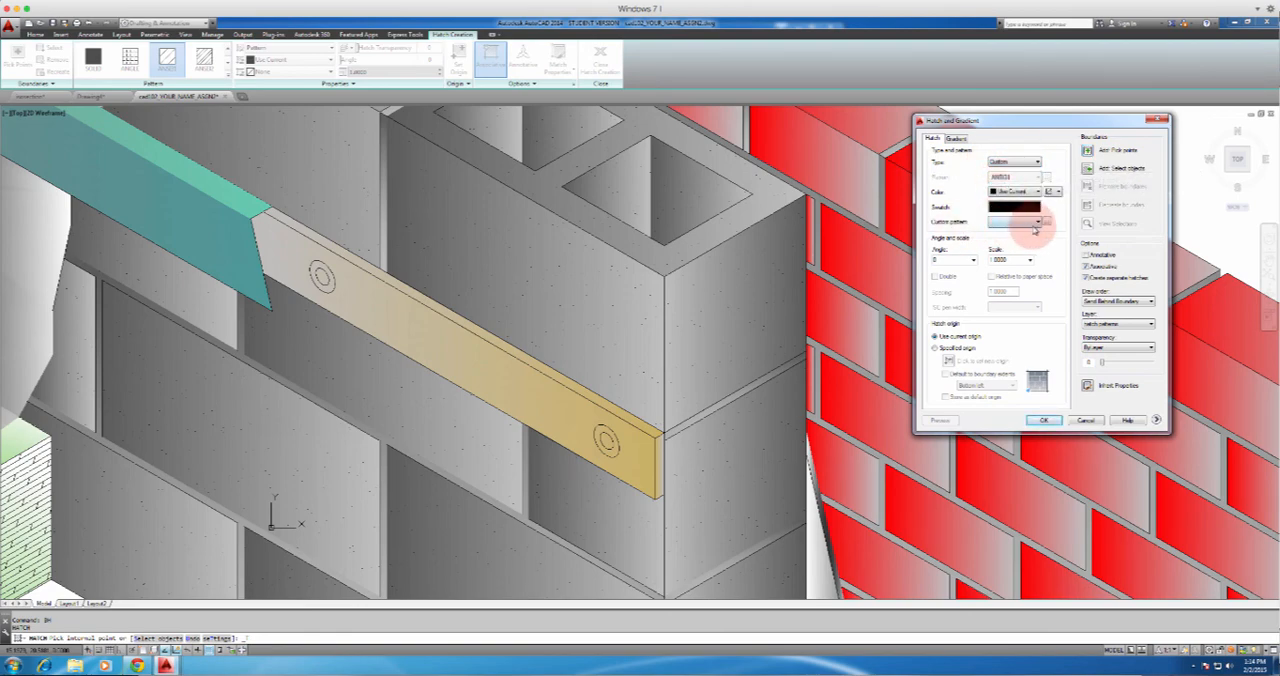
click(1030, 208)
click(822, 379)
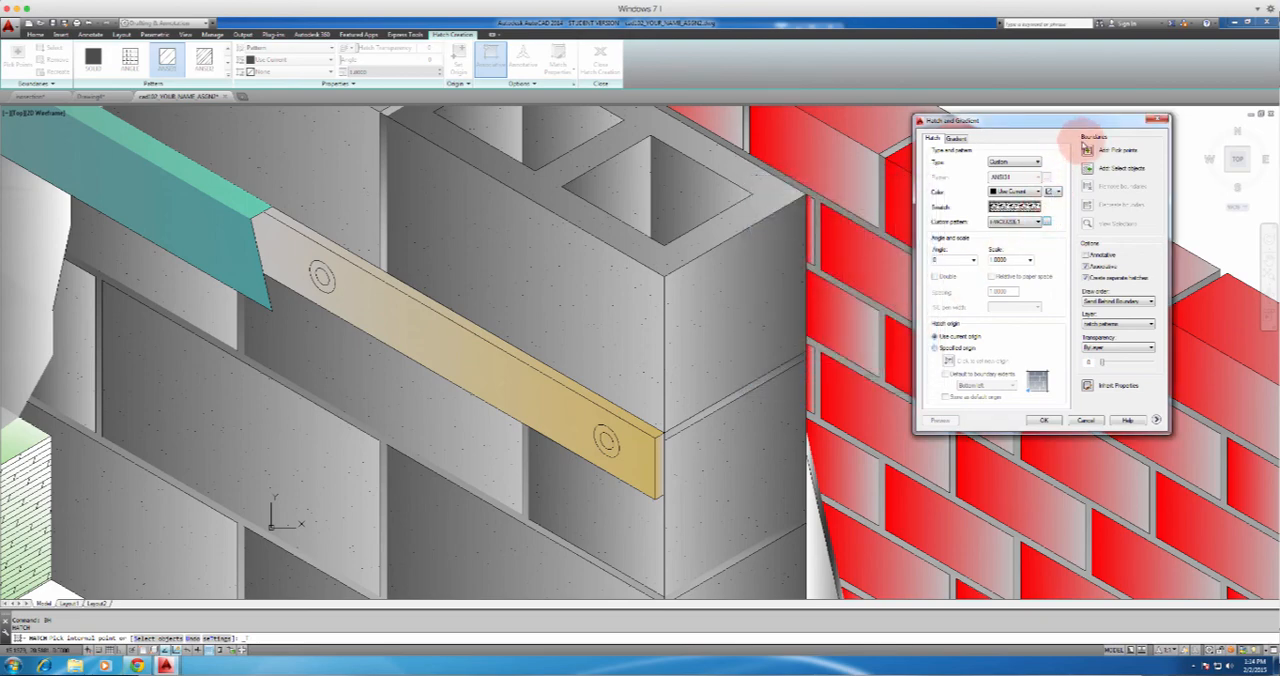
Apply the wood grain hatch to the front face of the tan termination bar and reduce the hatch scale to fit the face
click(1094, 150)
click(510, 330)
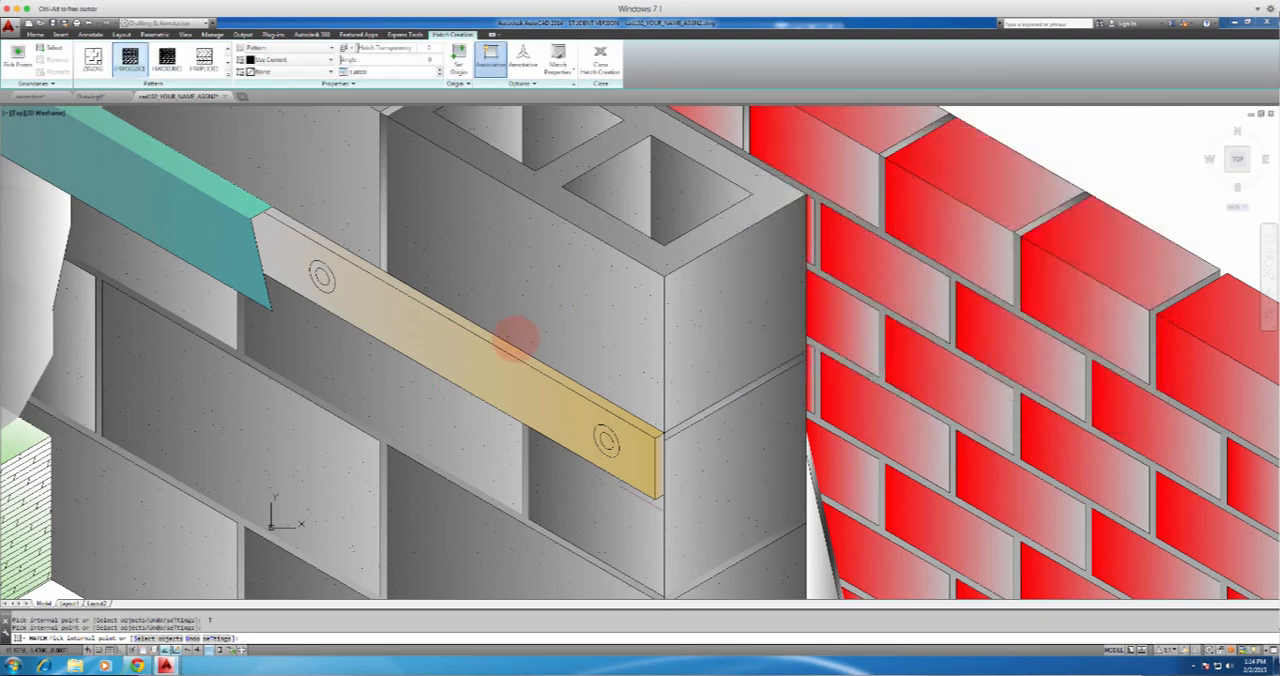
click(483, 375)
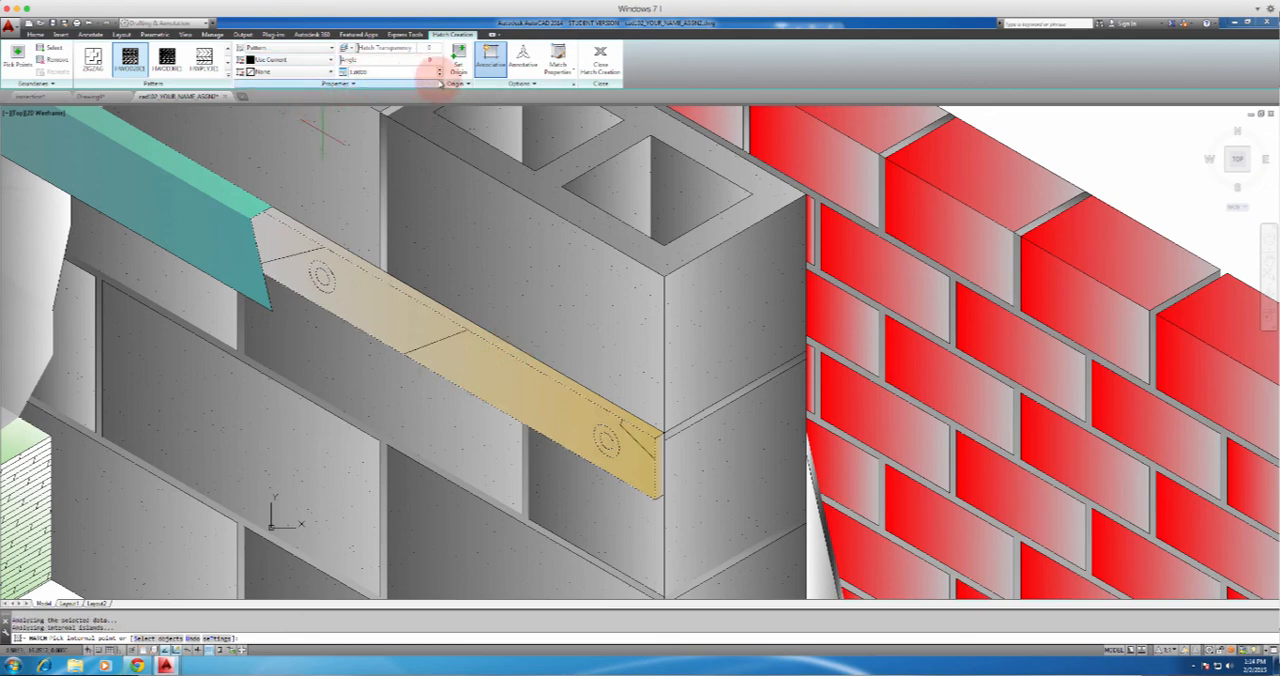
click(439, 77)
click(439, 77)
click(439, 77)
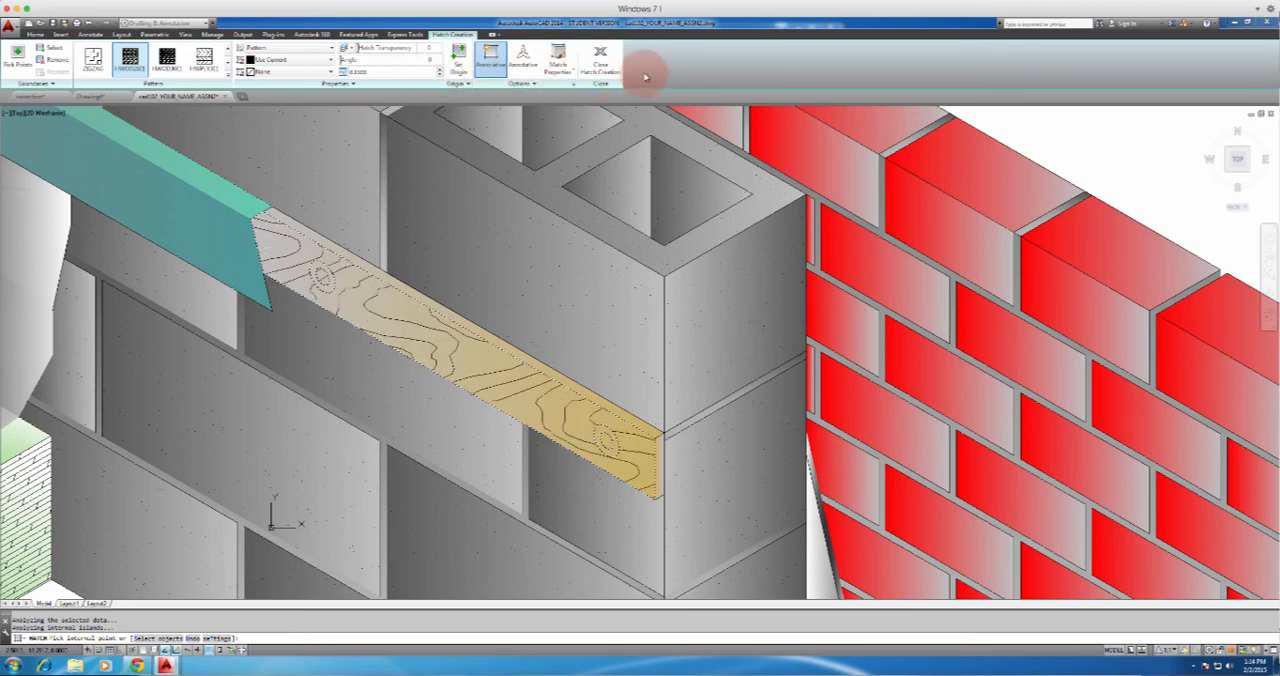
click(614, 58)
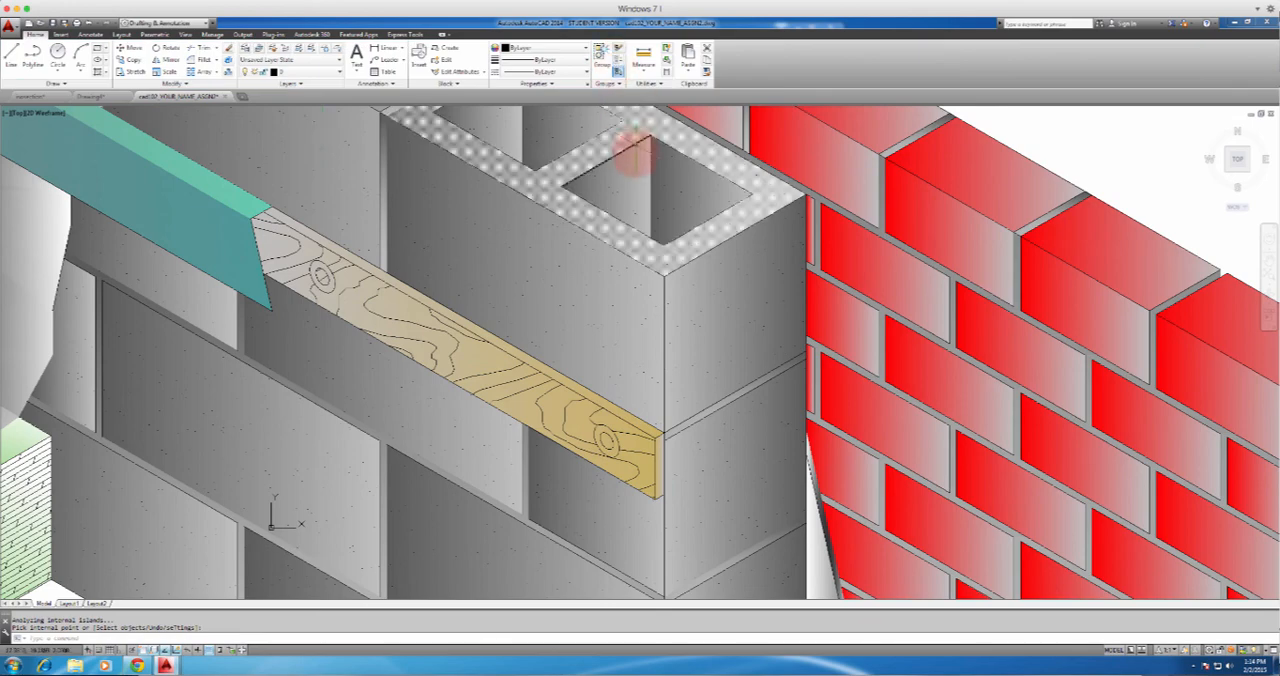
scroll(635, 175, down, 3)
scroll(620, 300, up, 3)
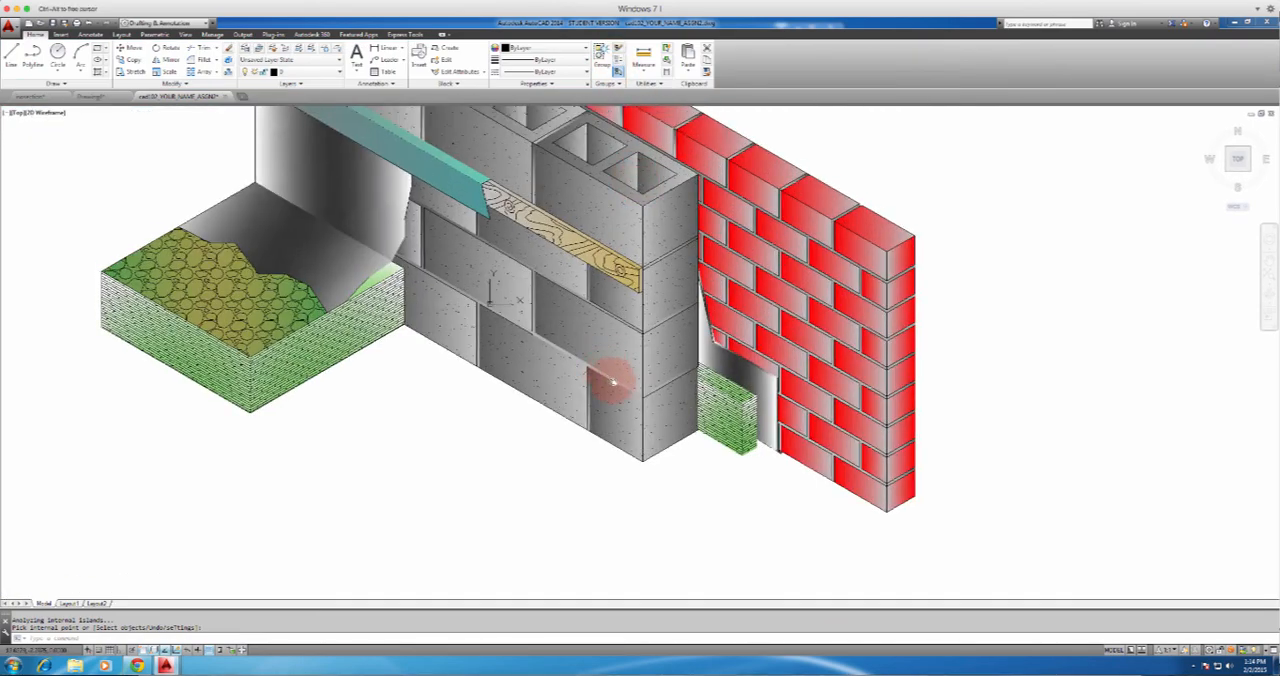
scroll(610, 378, up, 3)
scroll(615, 386, down, 5)
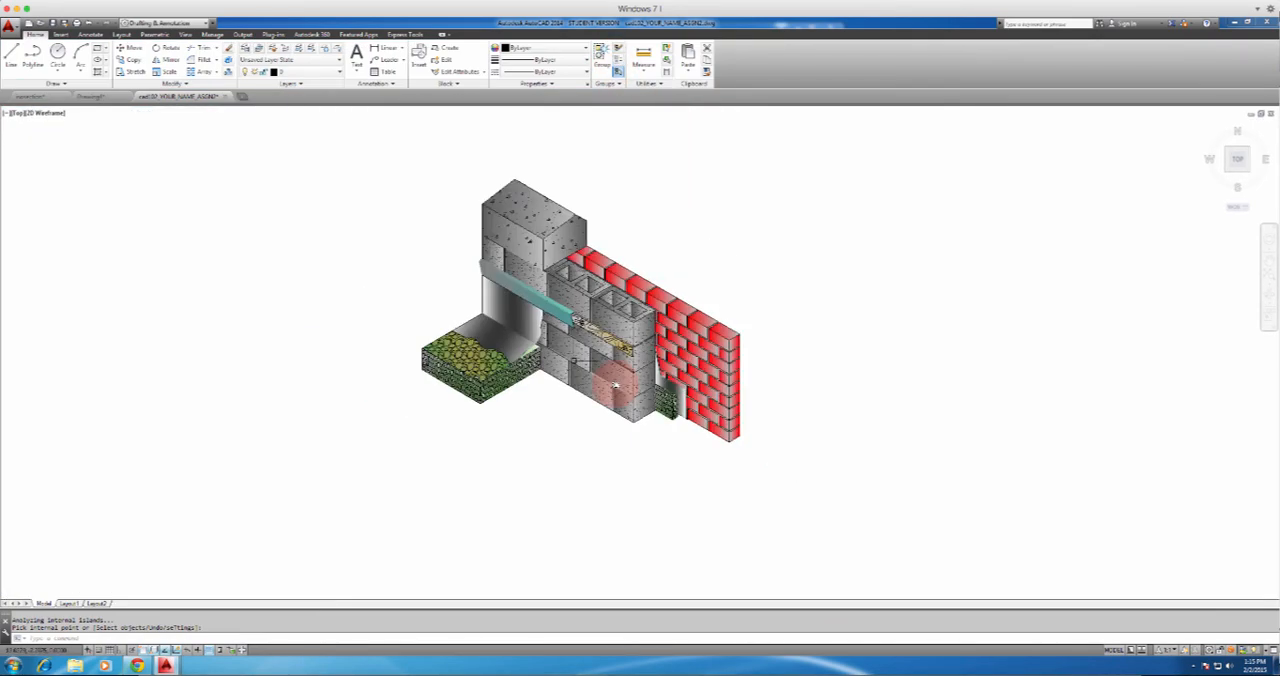
middle_drag(615, 386, 942, 490)
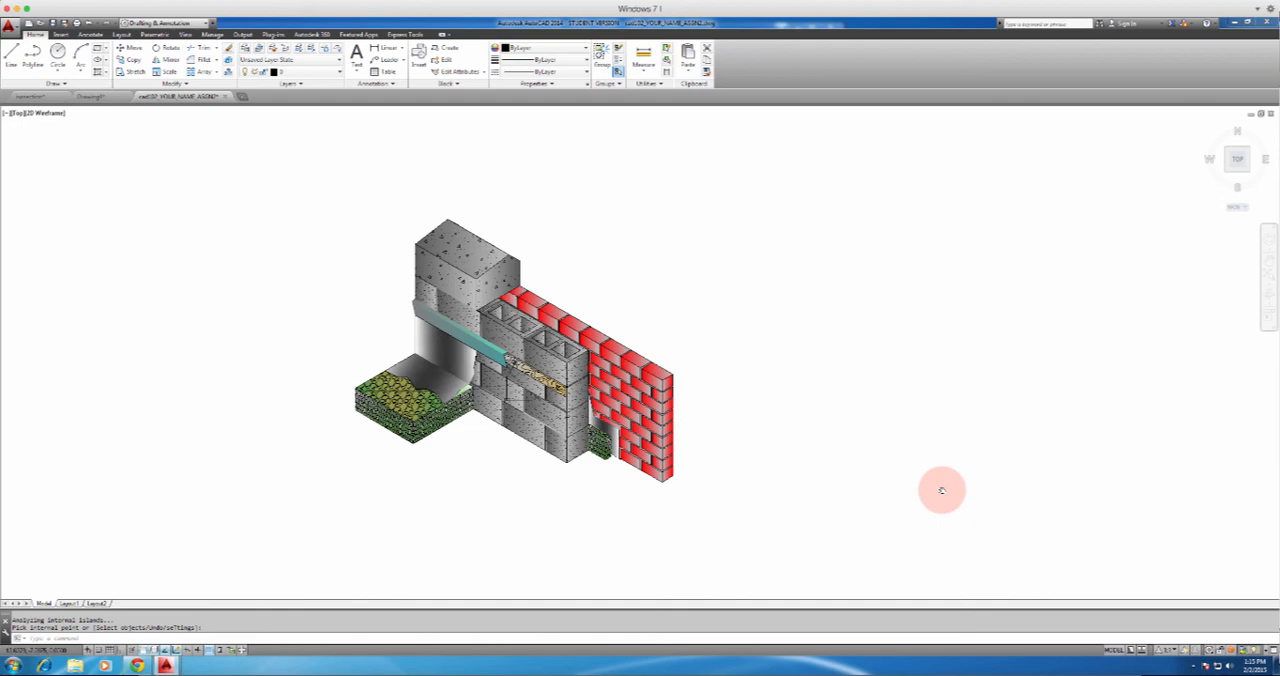